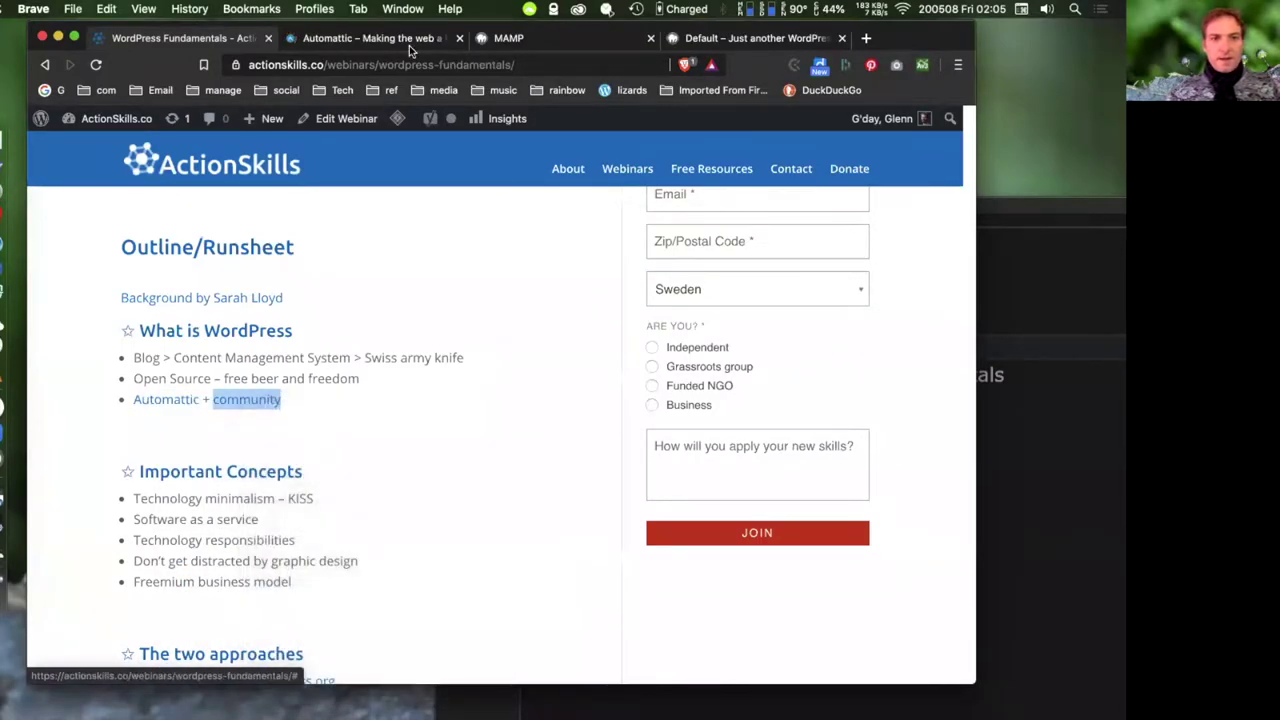
- Show the automattic.com home page listing WordPress.com, Tumblr, WooCommerce and Jetpack, with the window shifted slightly left
left_click(401, 37)
left_click_drag(942, 41, 912, 45)
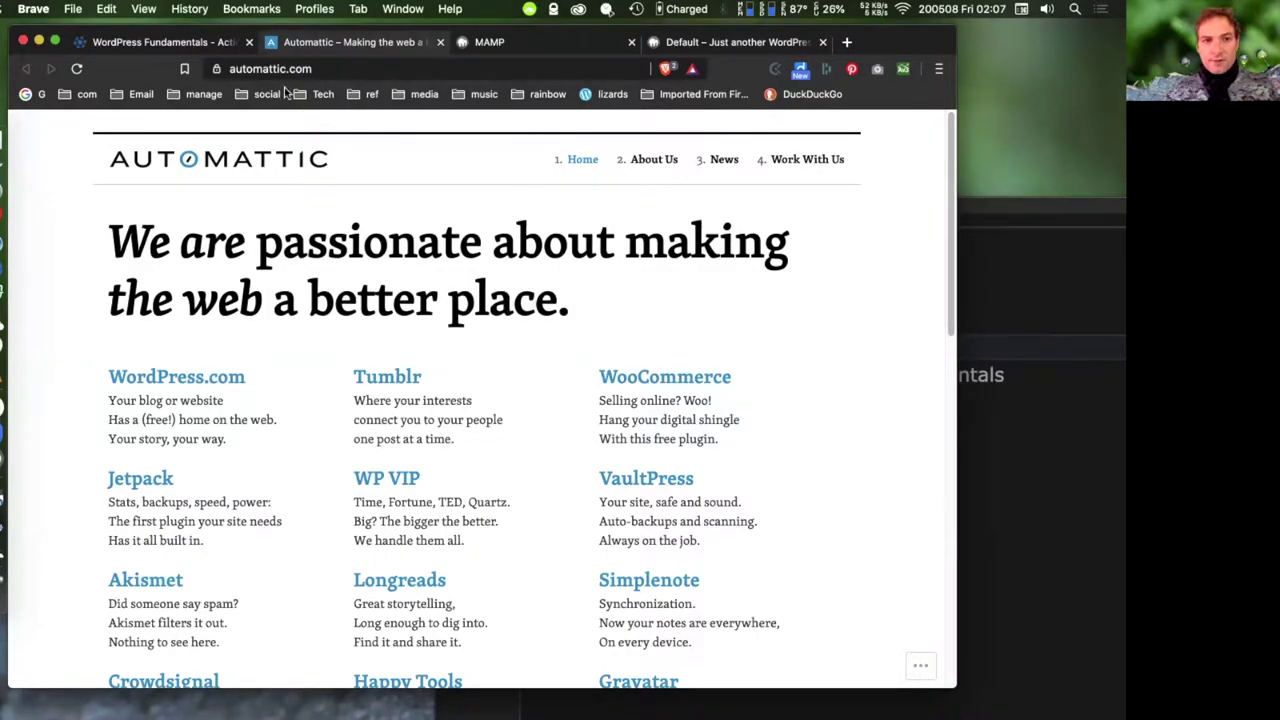
- From the WordPress Fundamentals outline, open the 'community' link in a new tab
left_click(165, 42)
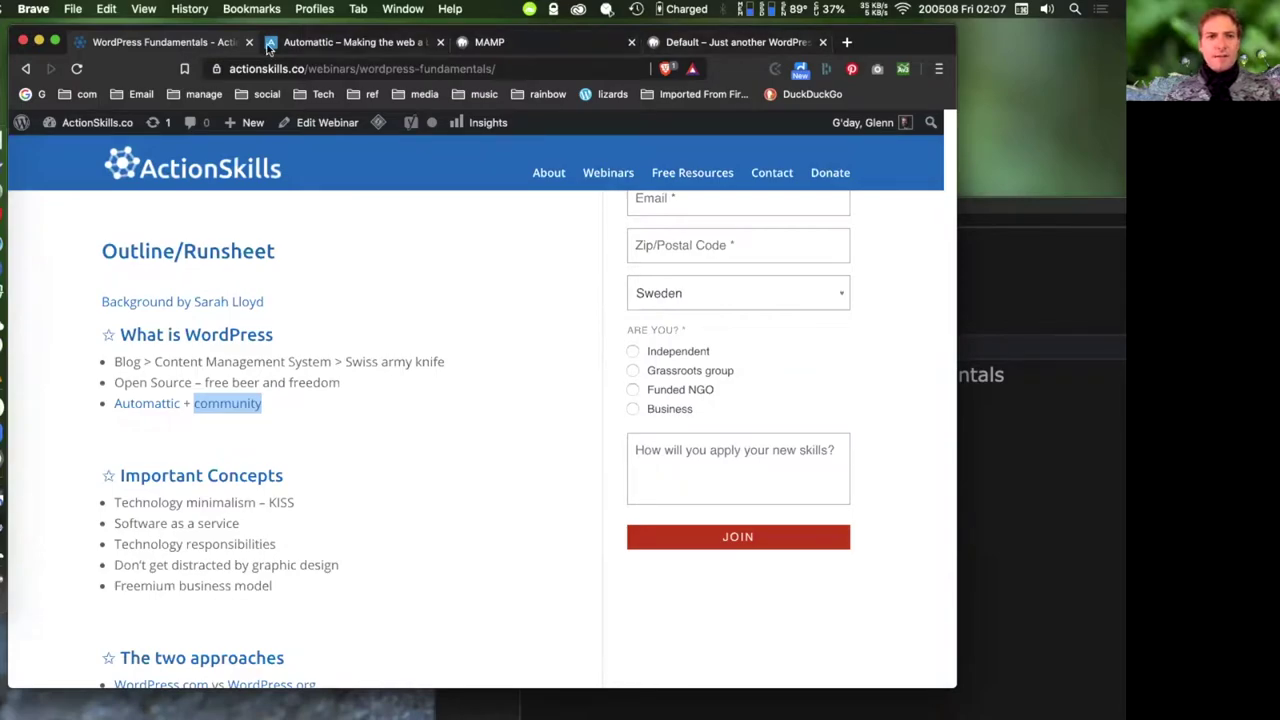
right_click(228, 403)
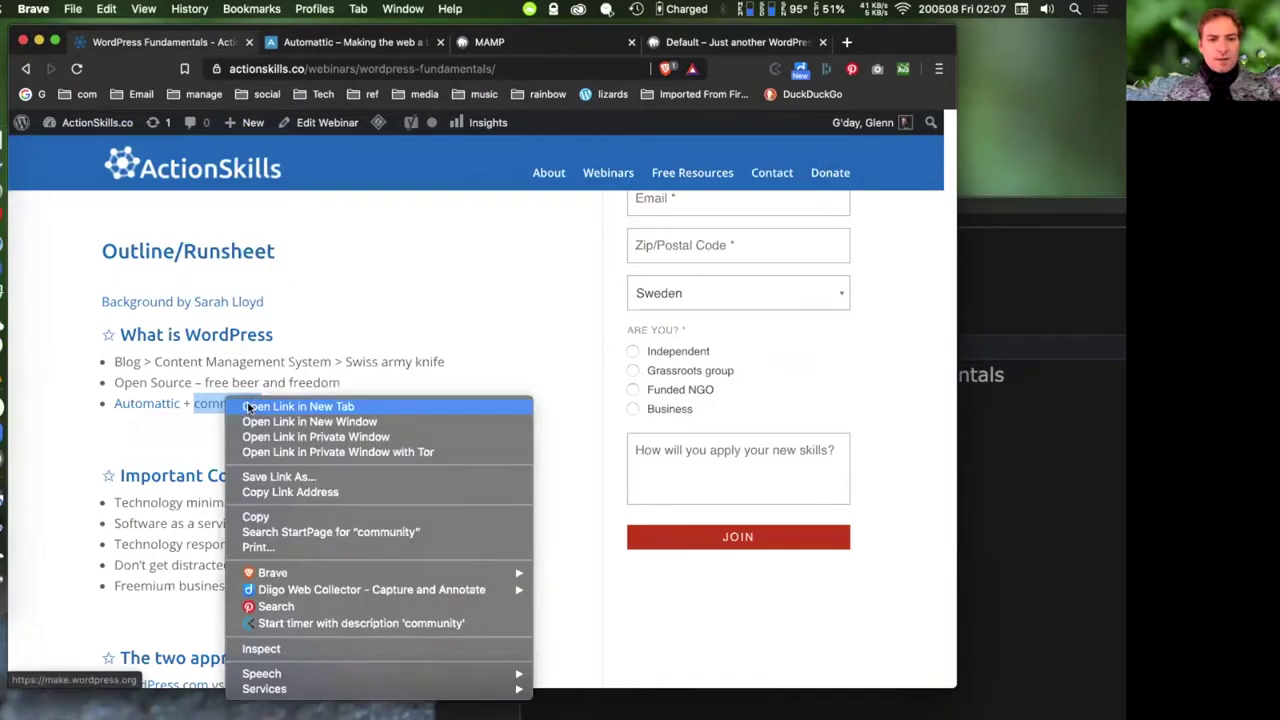
left_click(377, 406)
- Look through the make.wordpress.org Get Involved contributor teams, then return to the outline
left_click(460, 44)
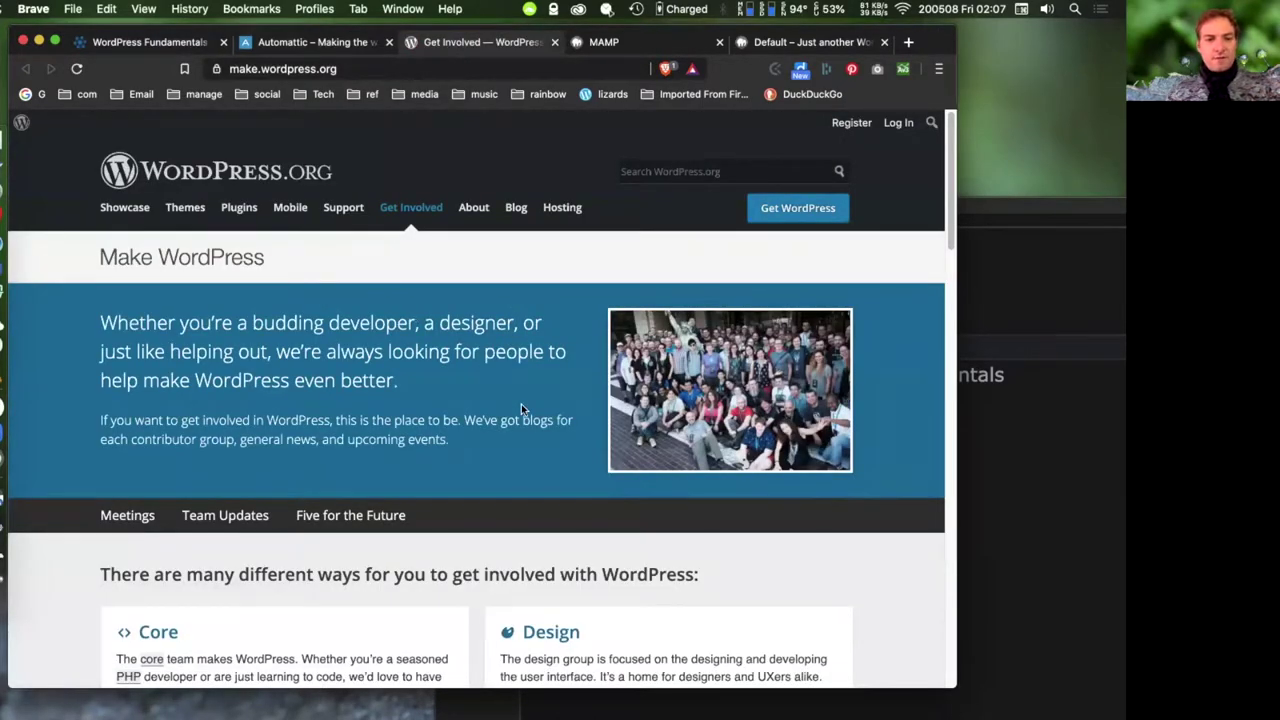
scroll(544, 406, "down", 5)
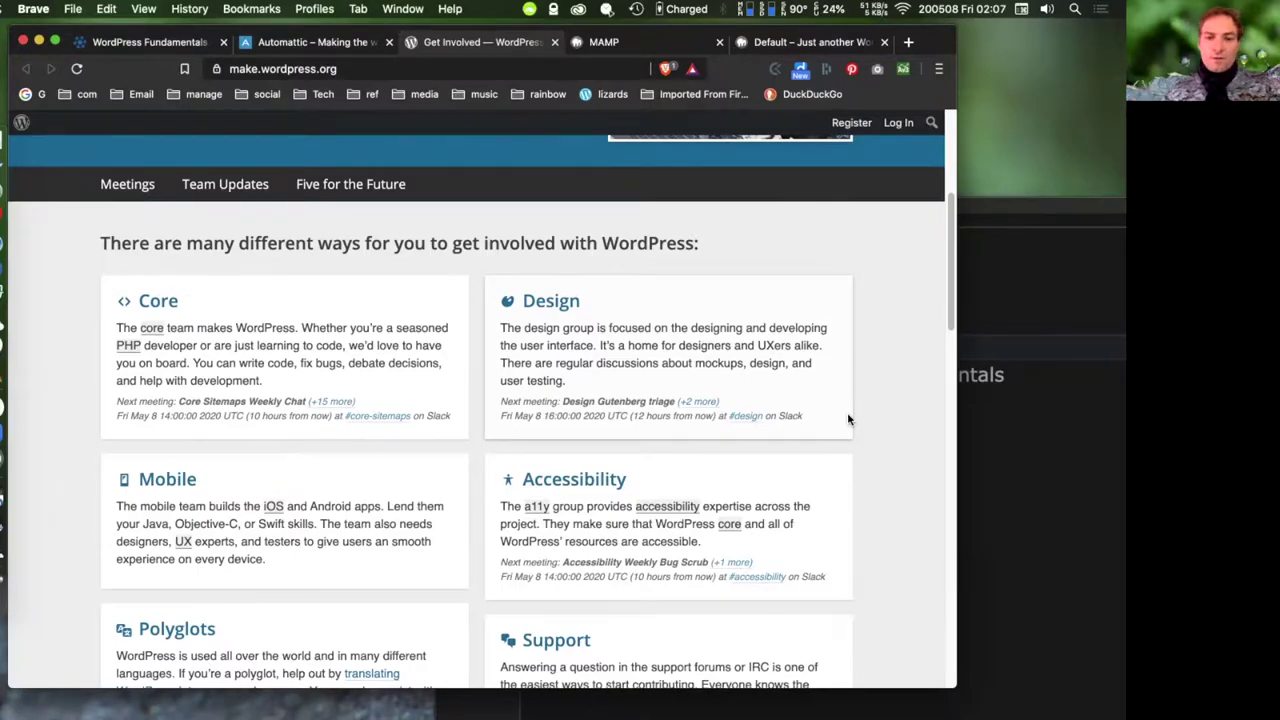
scroll(775, 432, "down", 3)
scroll(780, 438, "down", 10)
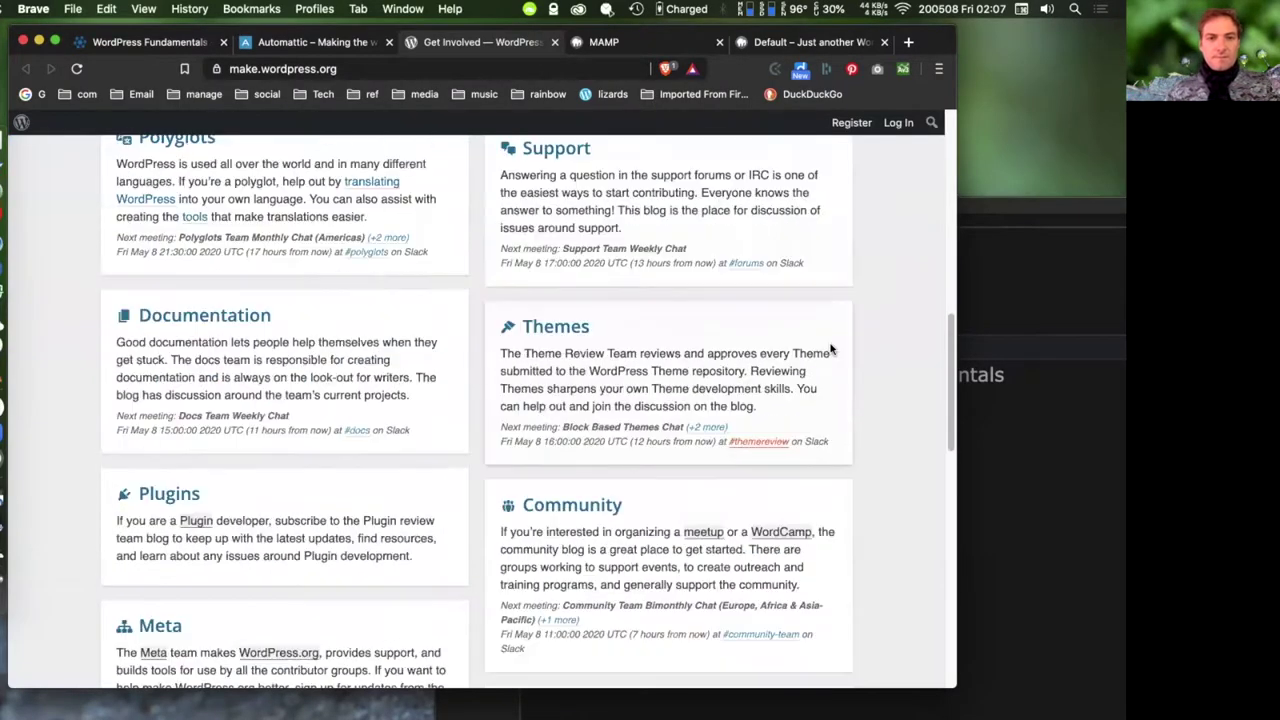
left_click(142, 45)
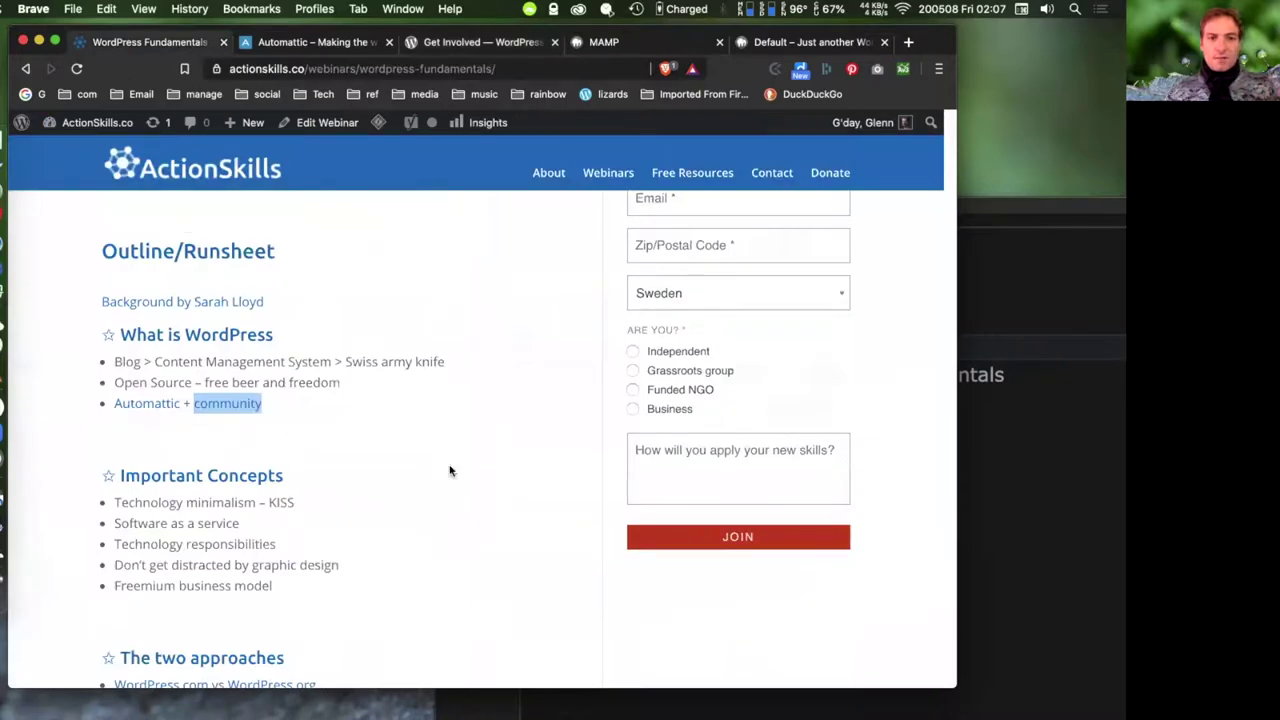
left_click(570, 444)
scroll(584, 432, "down", 1)
scroll(584, 432, "down", 2)
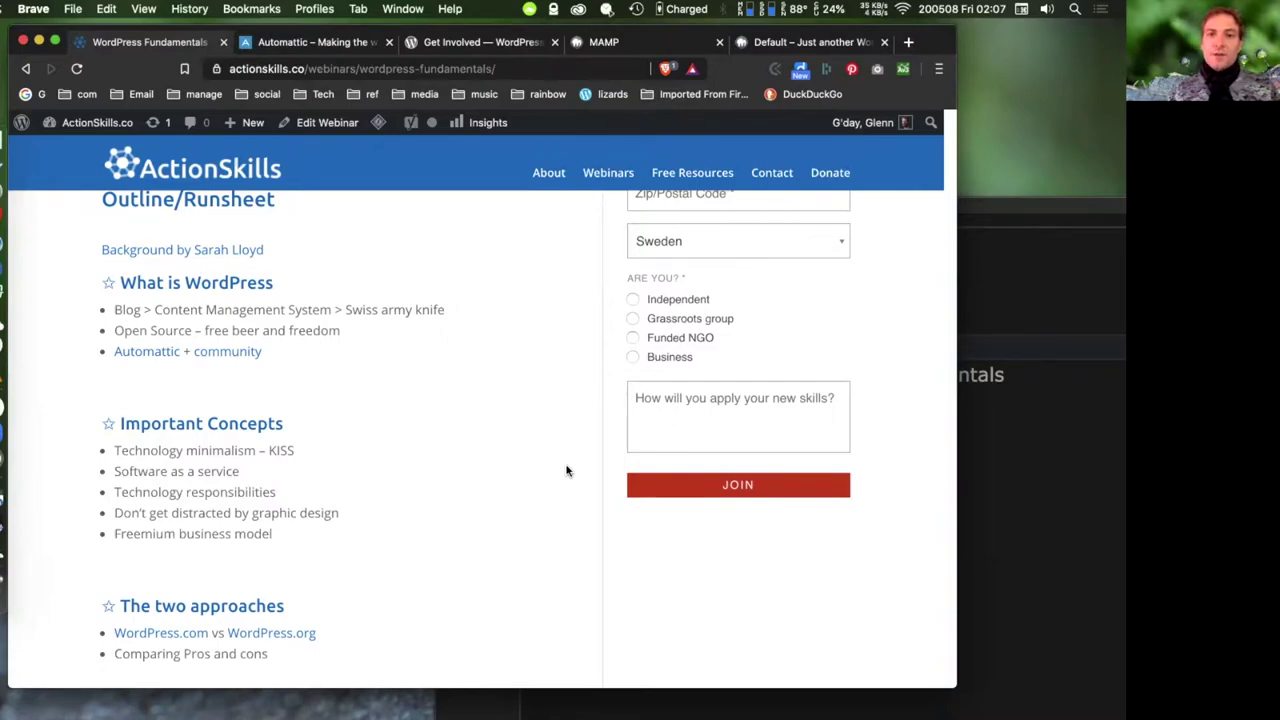
scroll(566, 471, "down", 2)
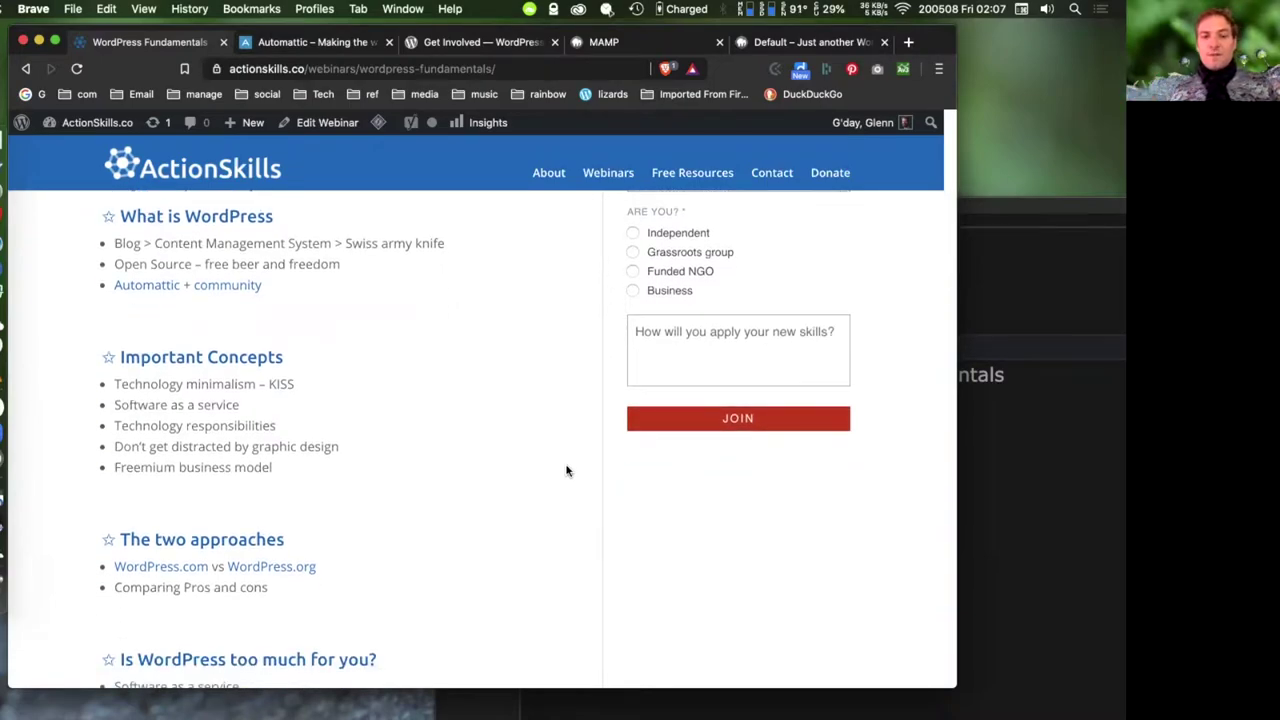
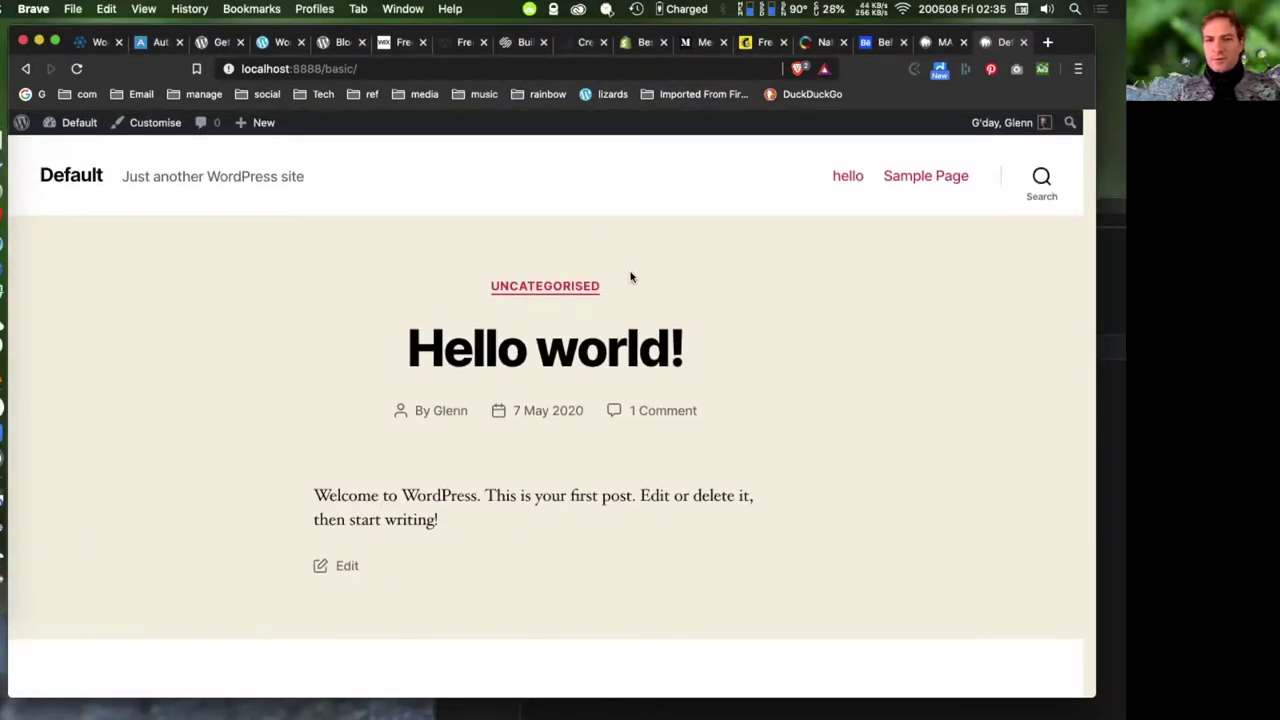
- Scroll to the front page footer, try the Site Admin link, then go back
scroll(697, 455, "down", 5)
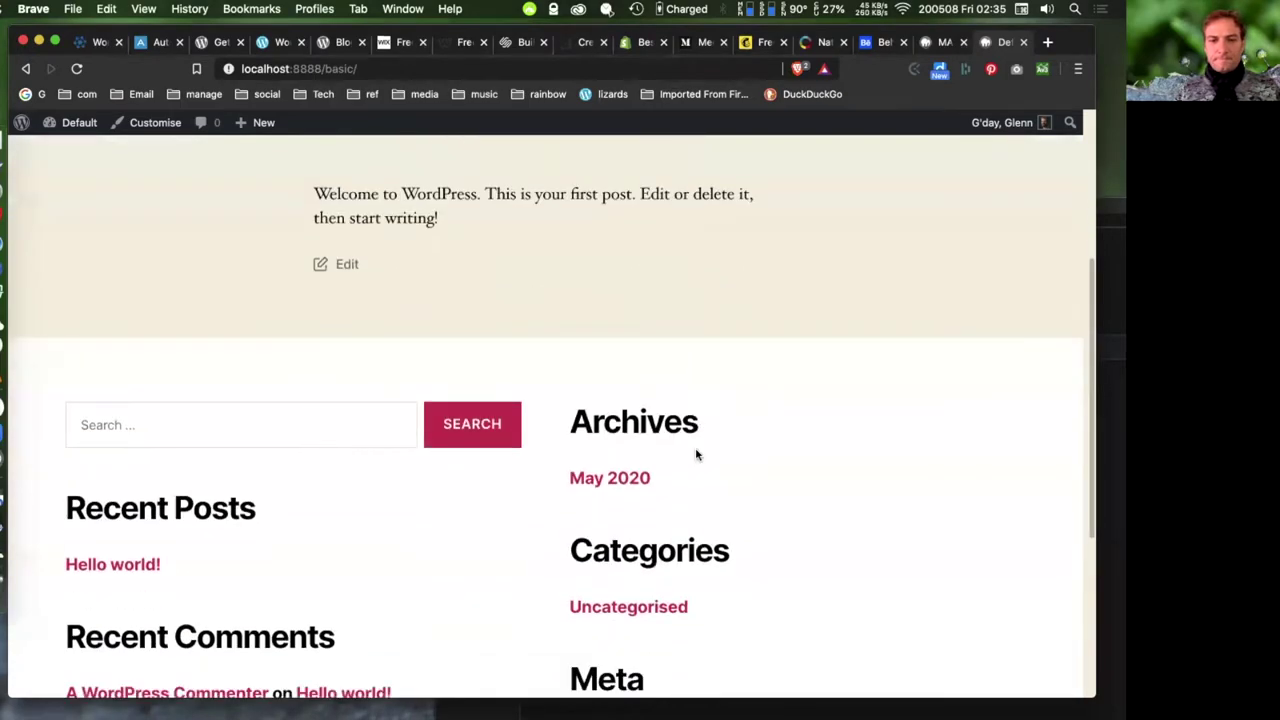
scroll(697, 455, "down", 2)
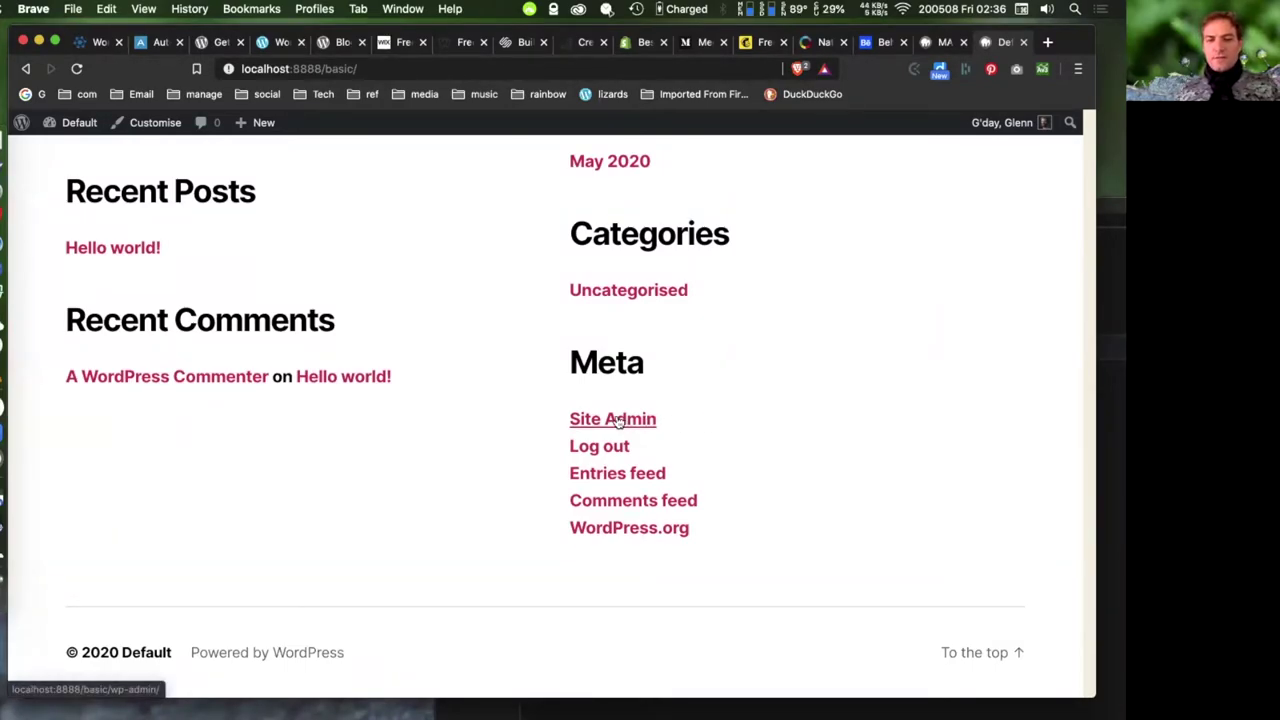
left_click(614, 419)
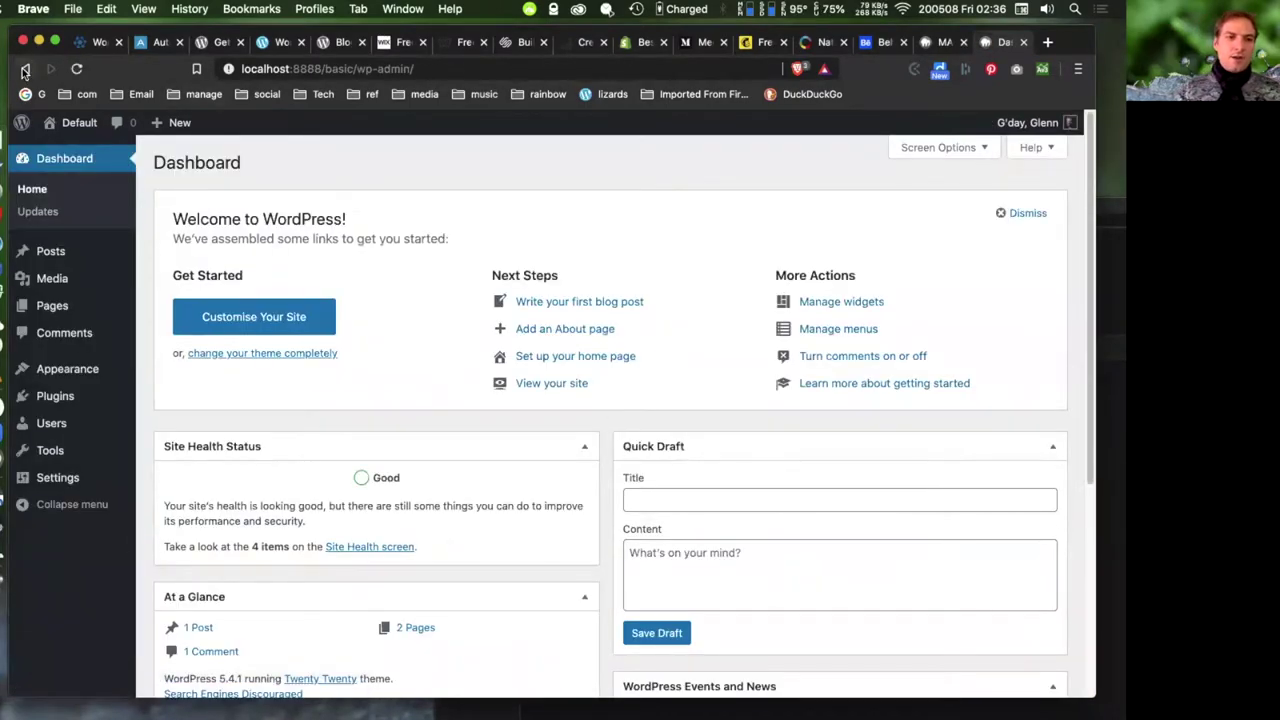
left_click(25, 69)
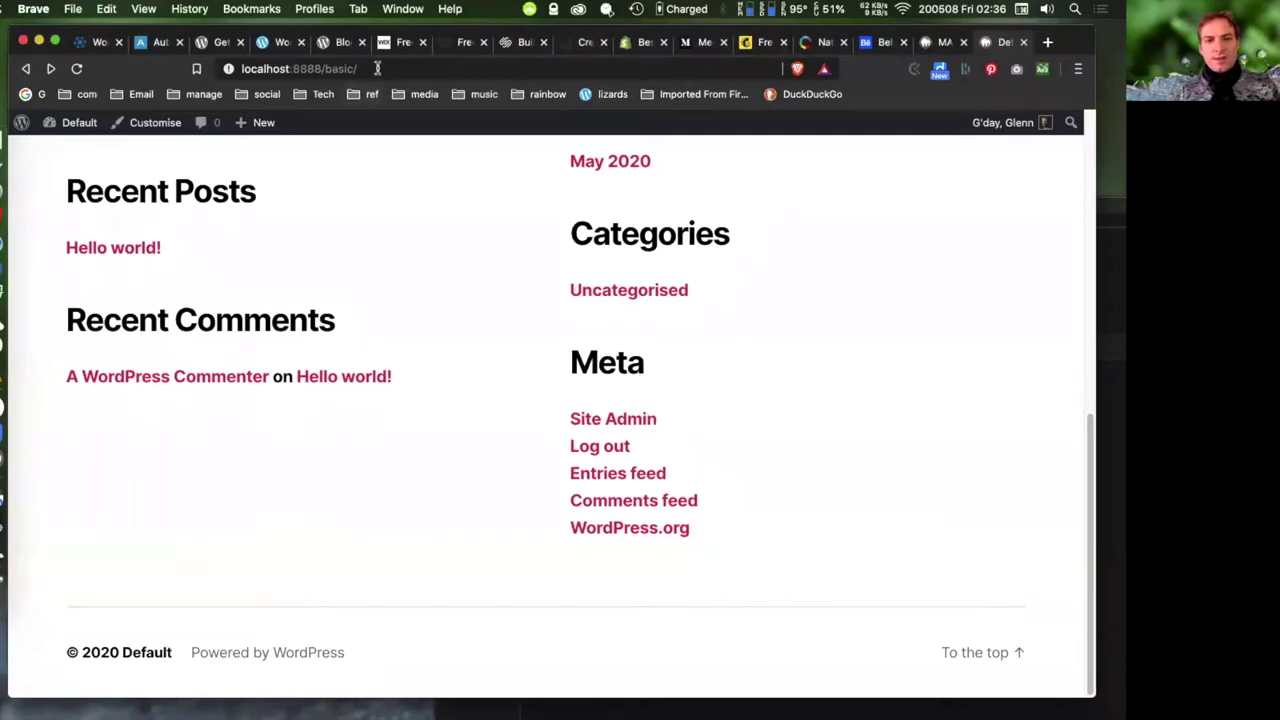
- Load the admin Dashboard by appending wp-admin to the site address
left_click(402, 68)
left_click(414, 67)
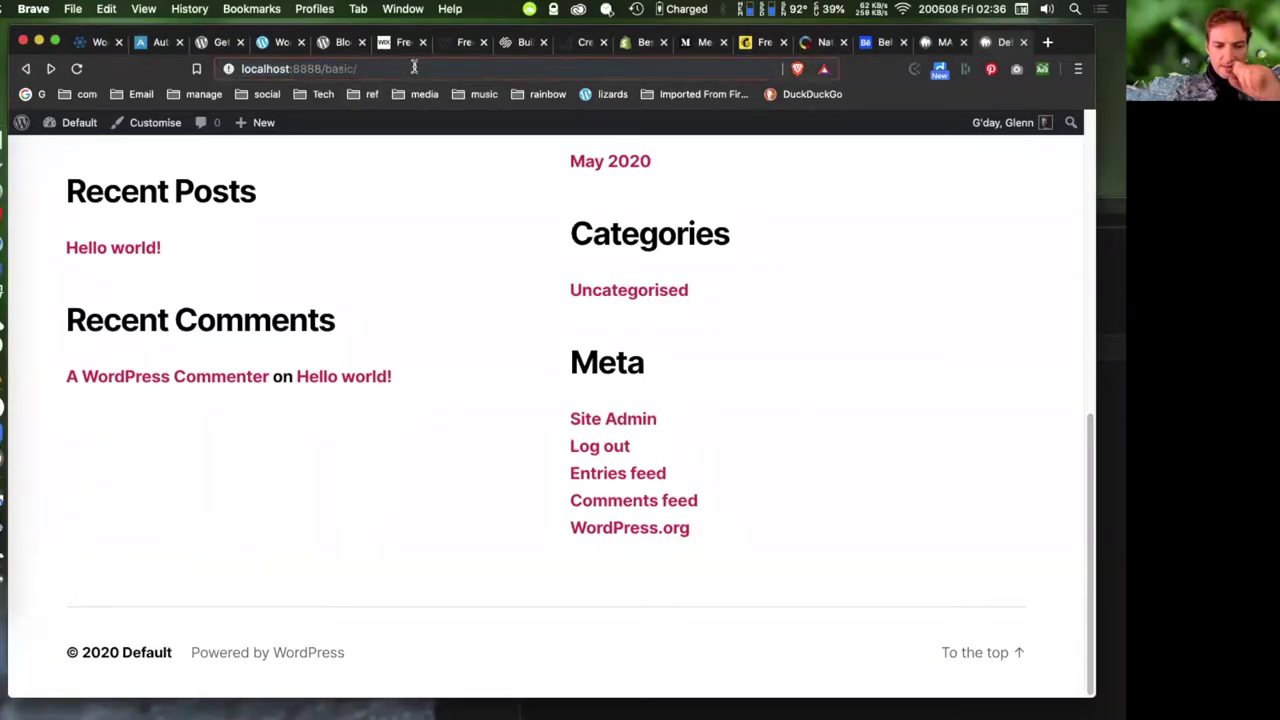
type("wp-admin")
key("Return")
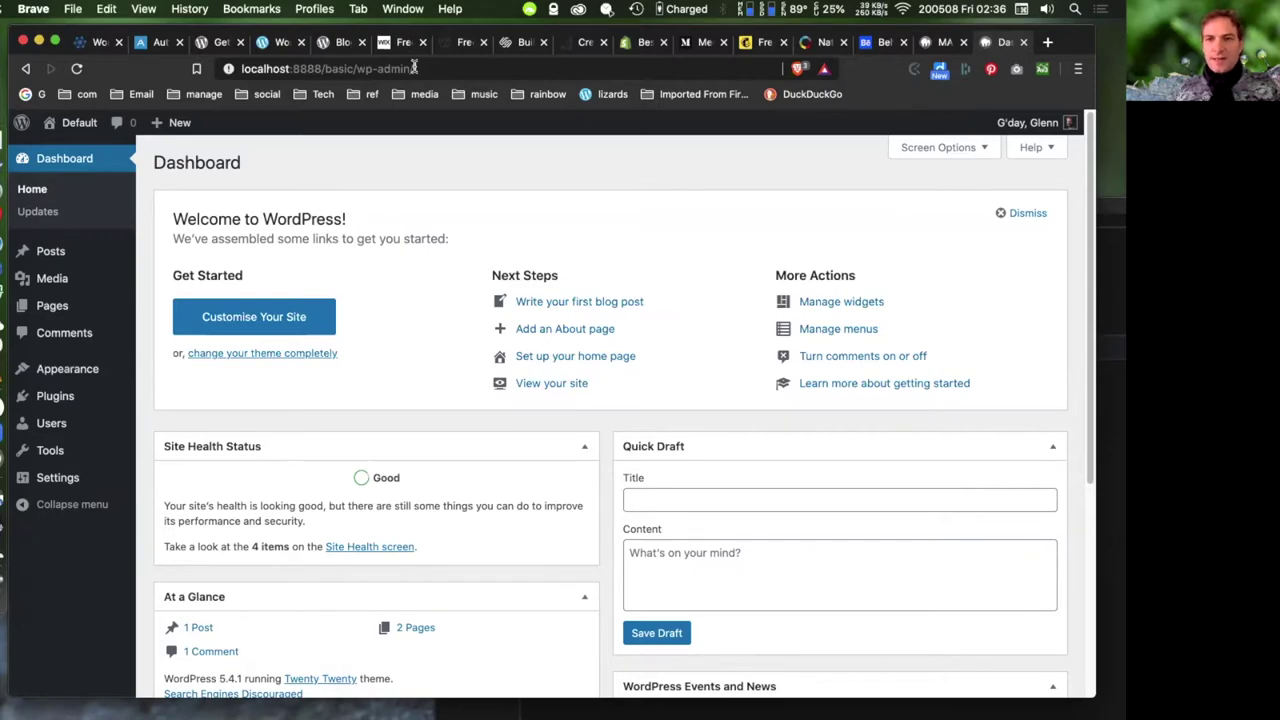
- Open the site's front page in a new tab and return to the Dashboard tab
right_click(80, 122)
left_click(905, 93)
key("ctrl+Tab")
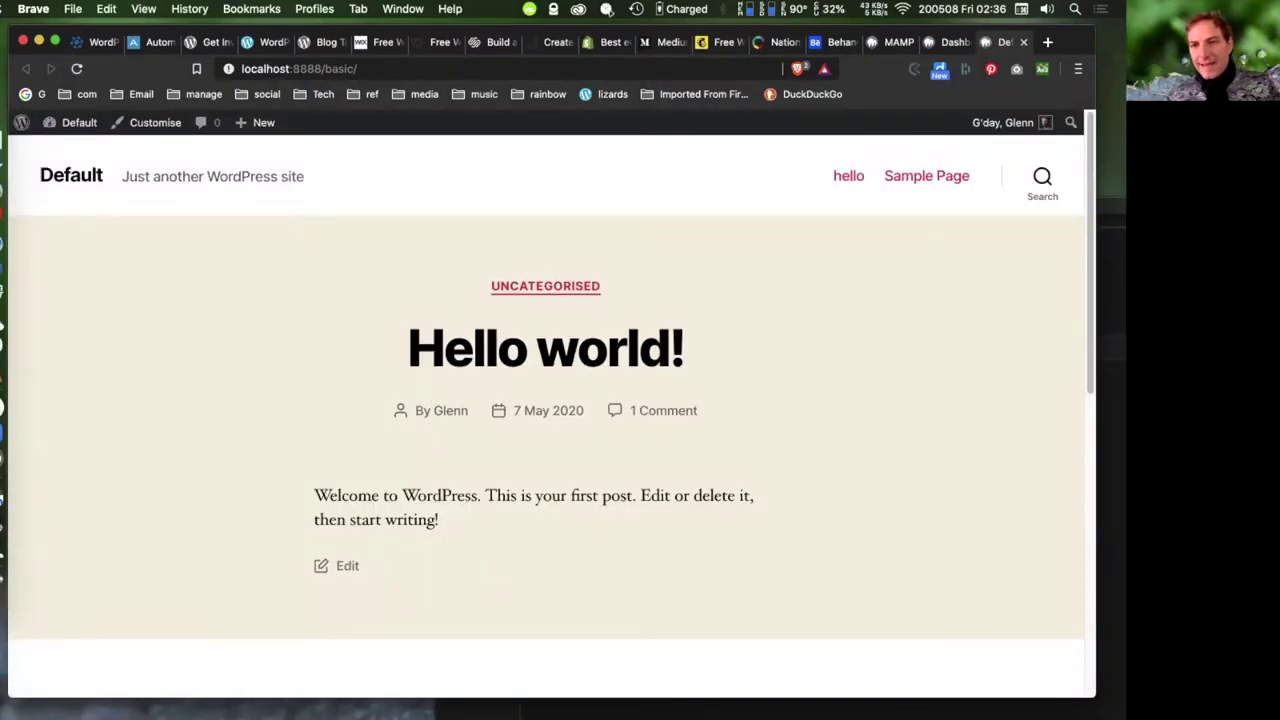
key("ctrl+shift+Tab")
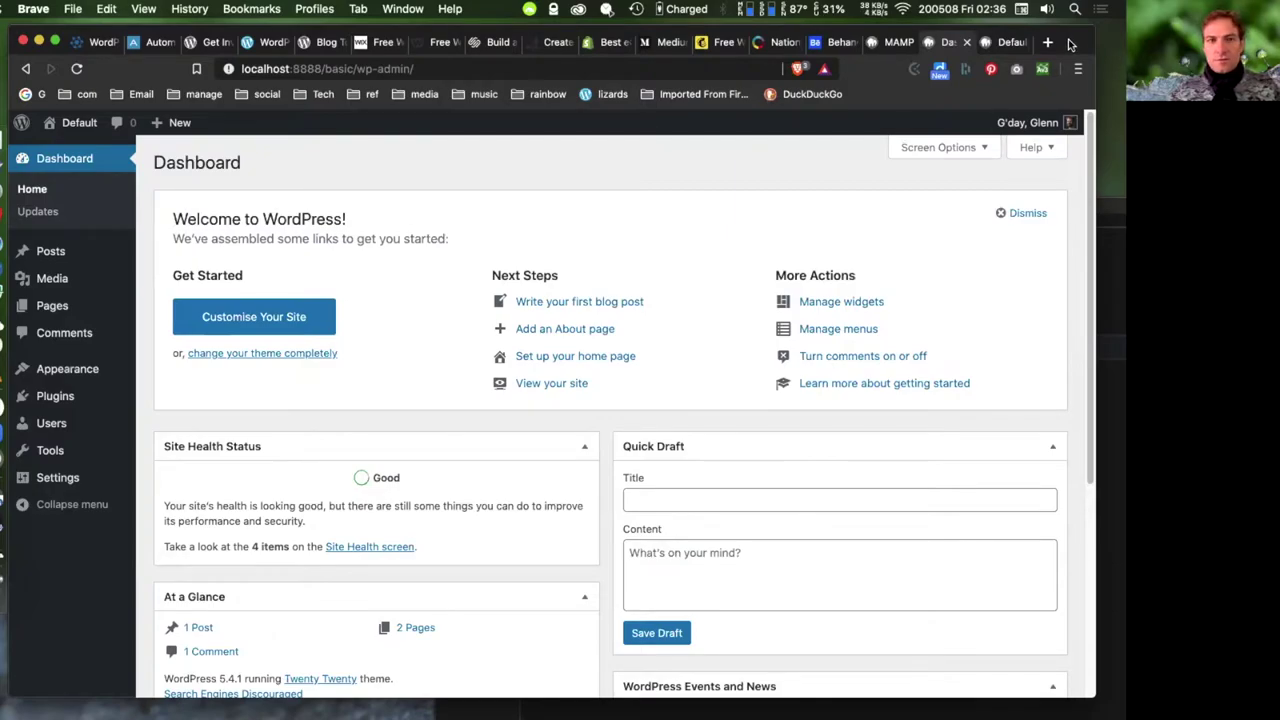
- Rearrange the open browser windows and refocus the Dashboard
key("ctrl+Up")
key("ctrl+Up")
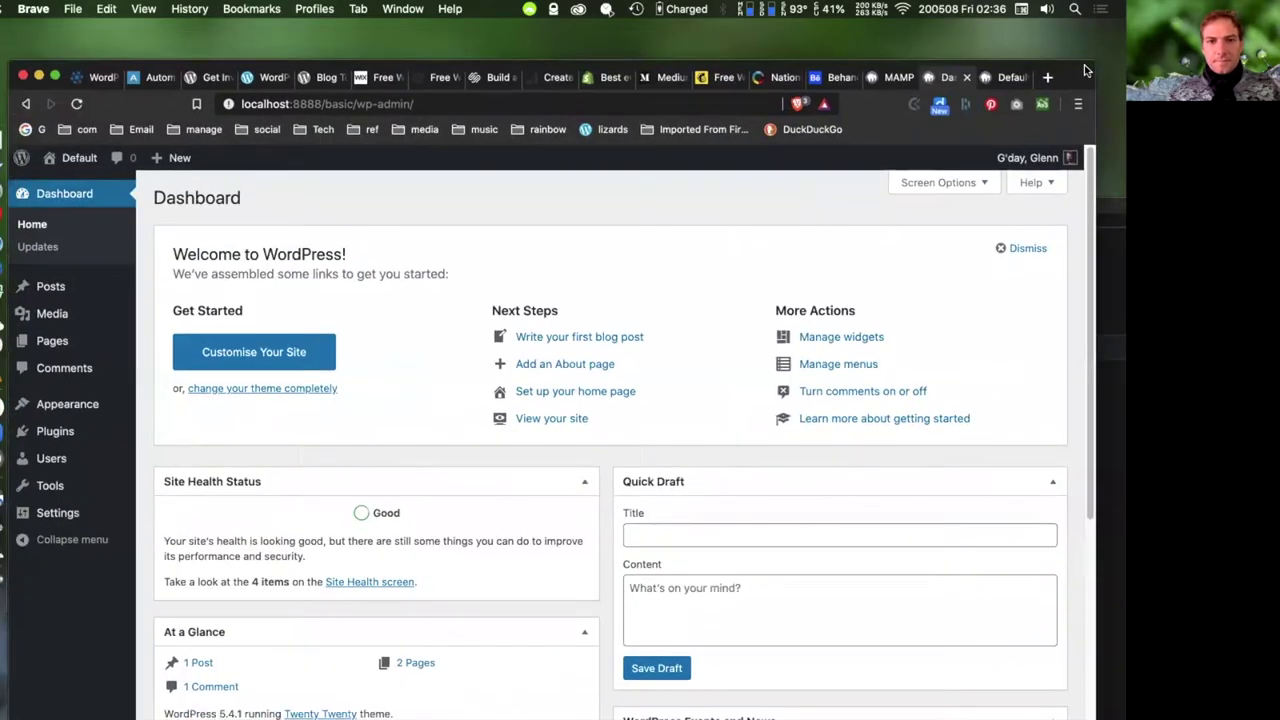
left_click_drag(100, 36, 1270, 90)
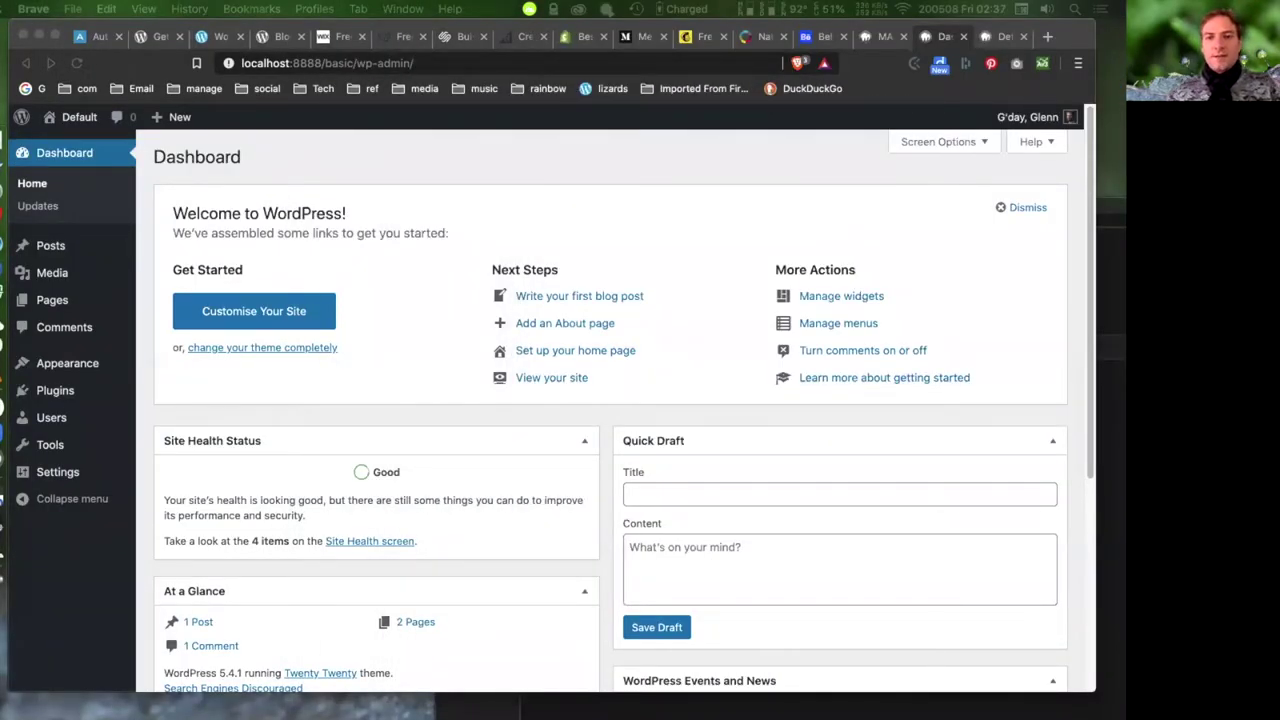
left_click(557, 212)
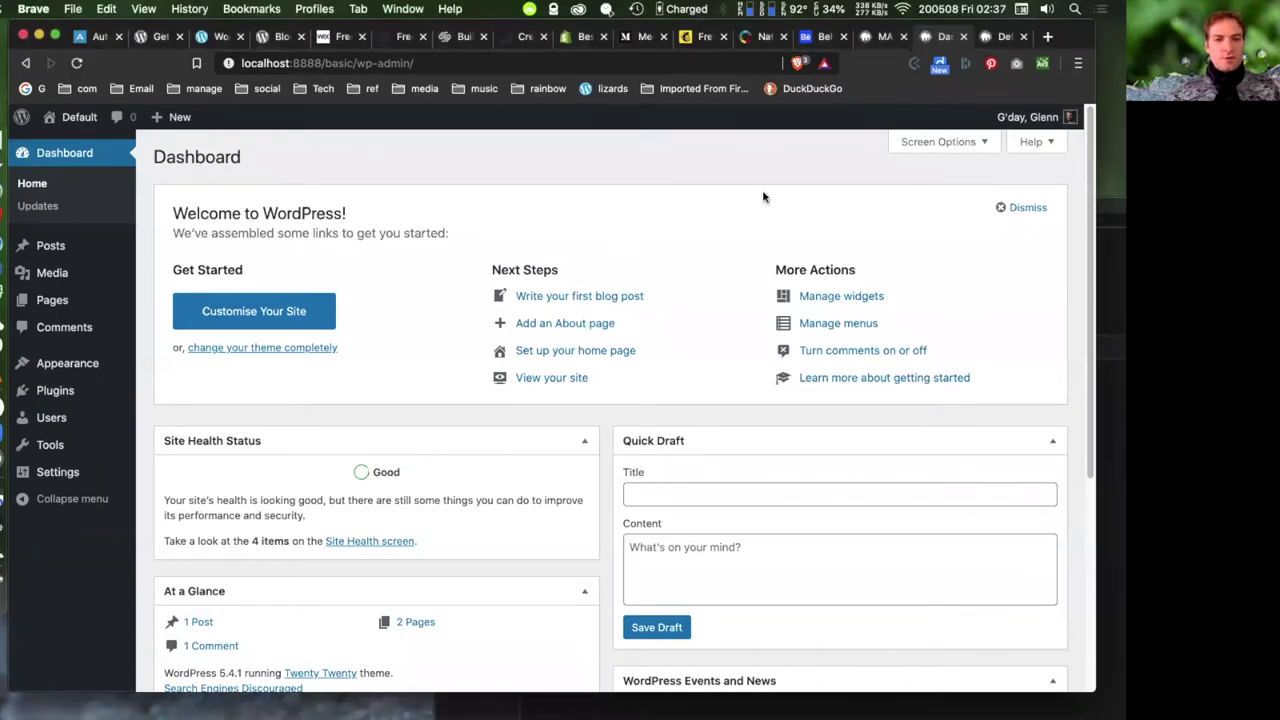
mouse_move(76, 410)
scroll(76, 410, "down", 2)
mouse_move(57, 475)
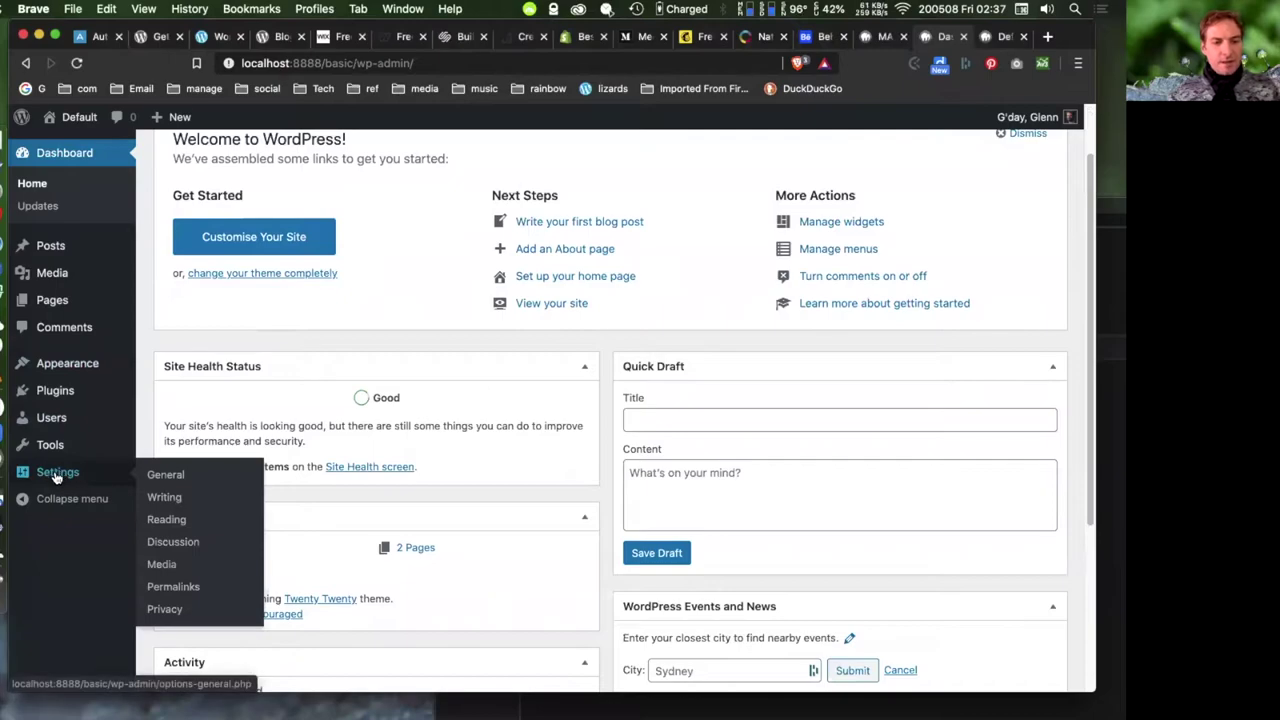
- In General Settings, replace the site title 'Default' with the owner's name plus 'Website'
left_click(167, 475)
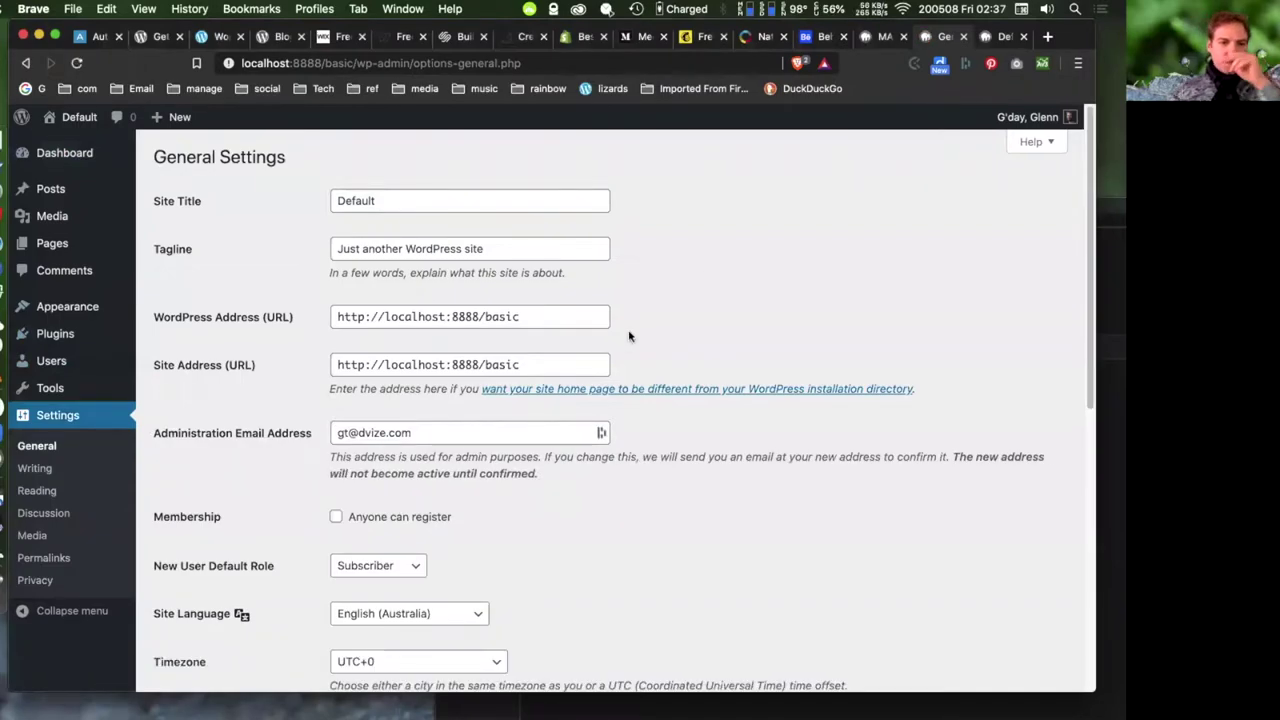
left_click_drag(400, 205, 290, 187)
type("G")
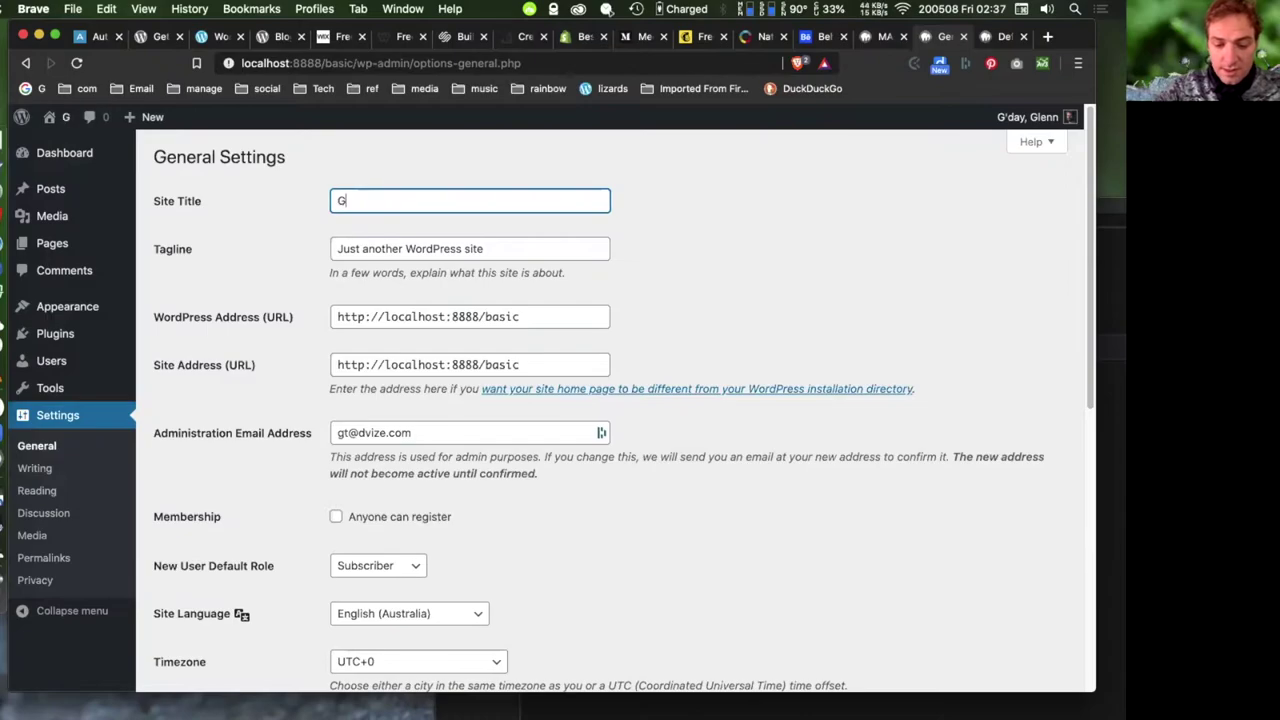
type("lenn Website")
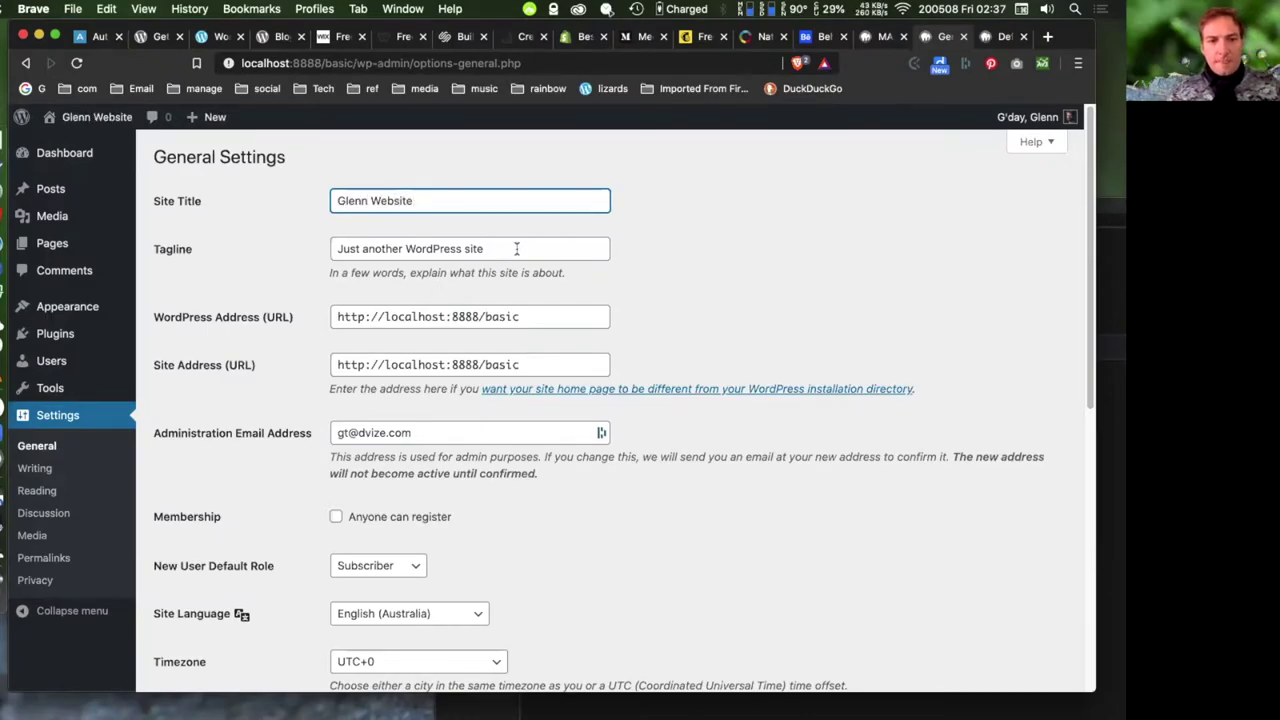
left_click(570, 249)
left_click(320, 240)
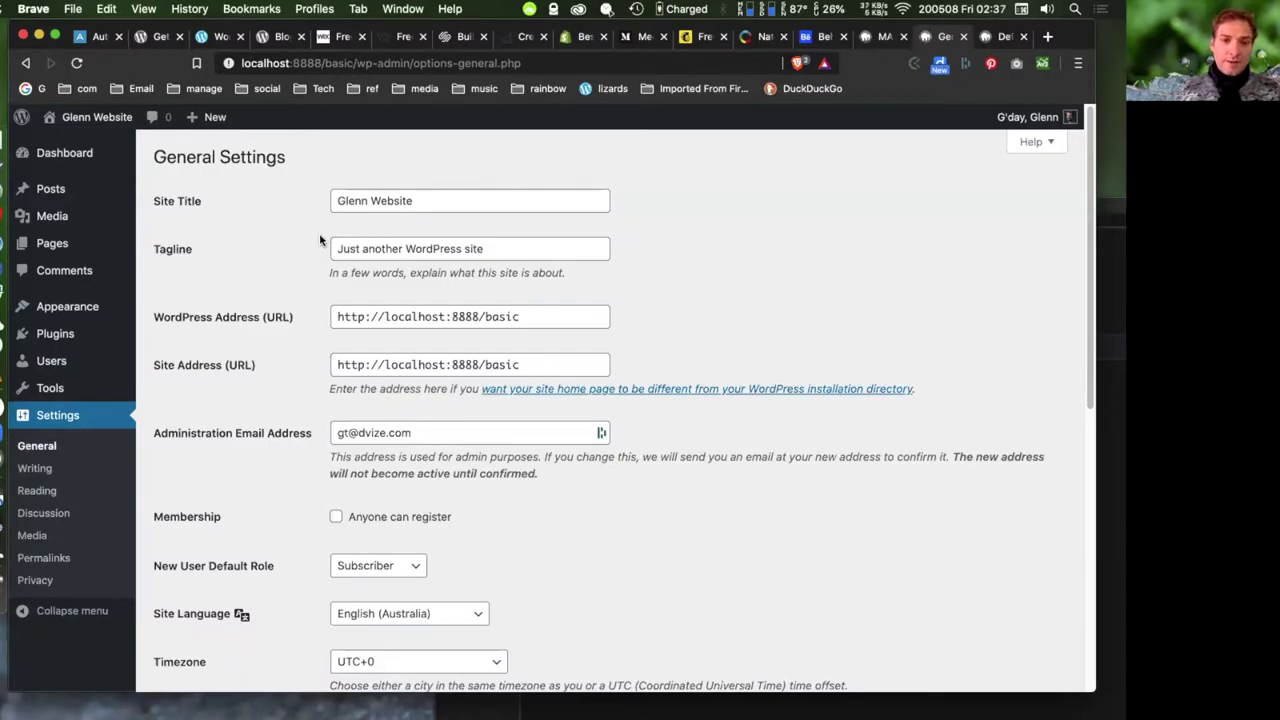
- Copy the new site title and paste it over the Tagline text
left_click(500, 248)
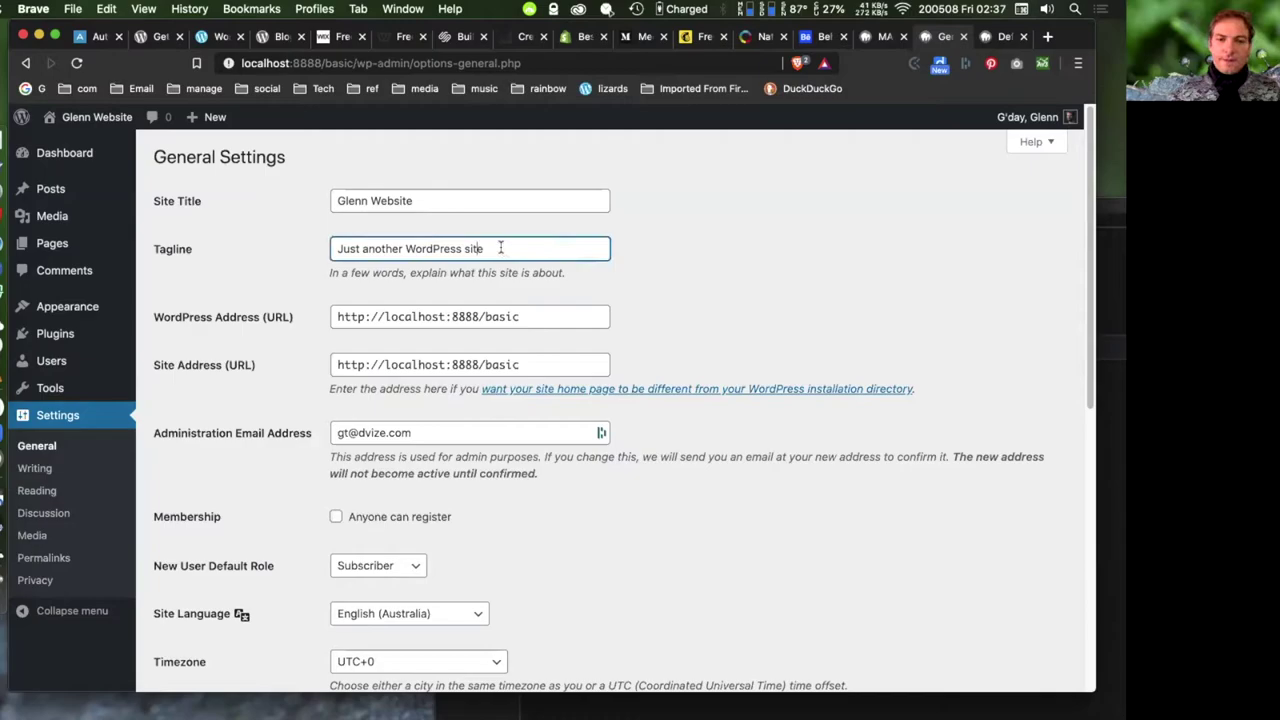
left_click_drag(515, 248, 320, 245)
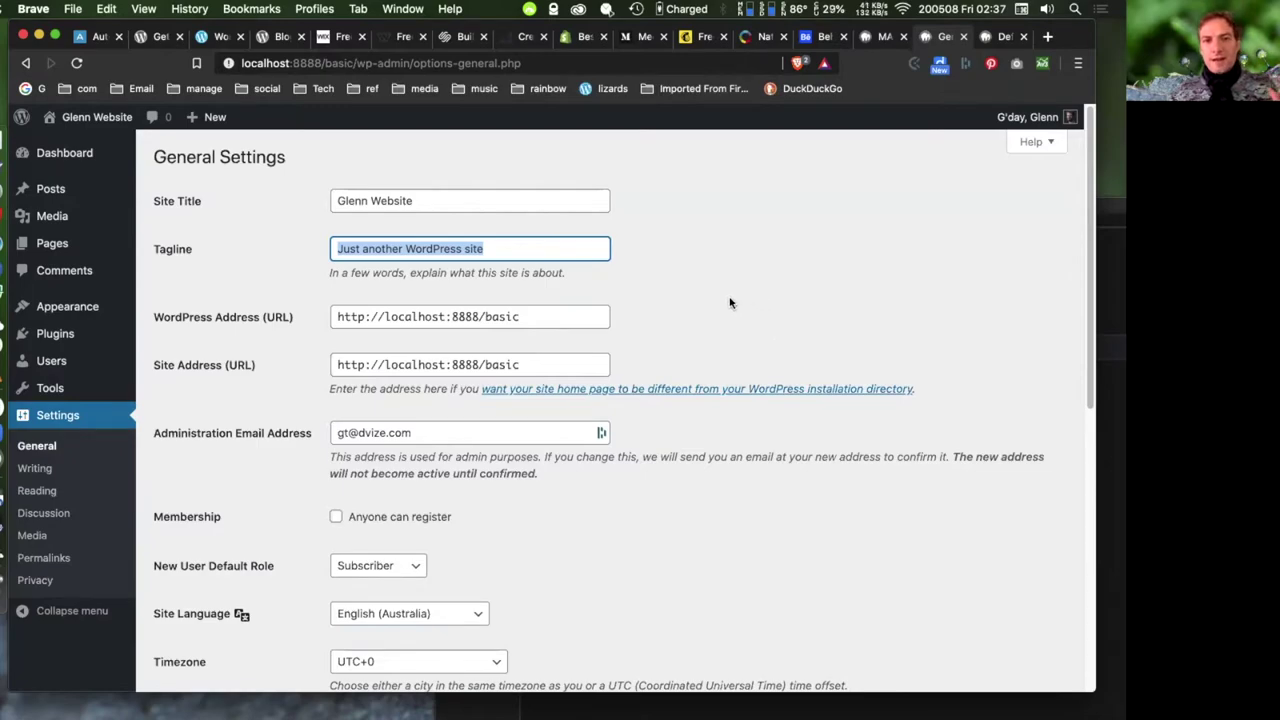
left_click(459, 200)
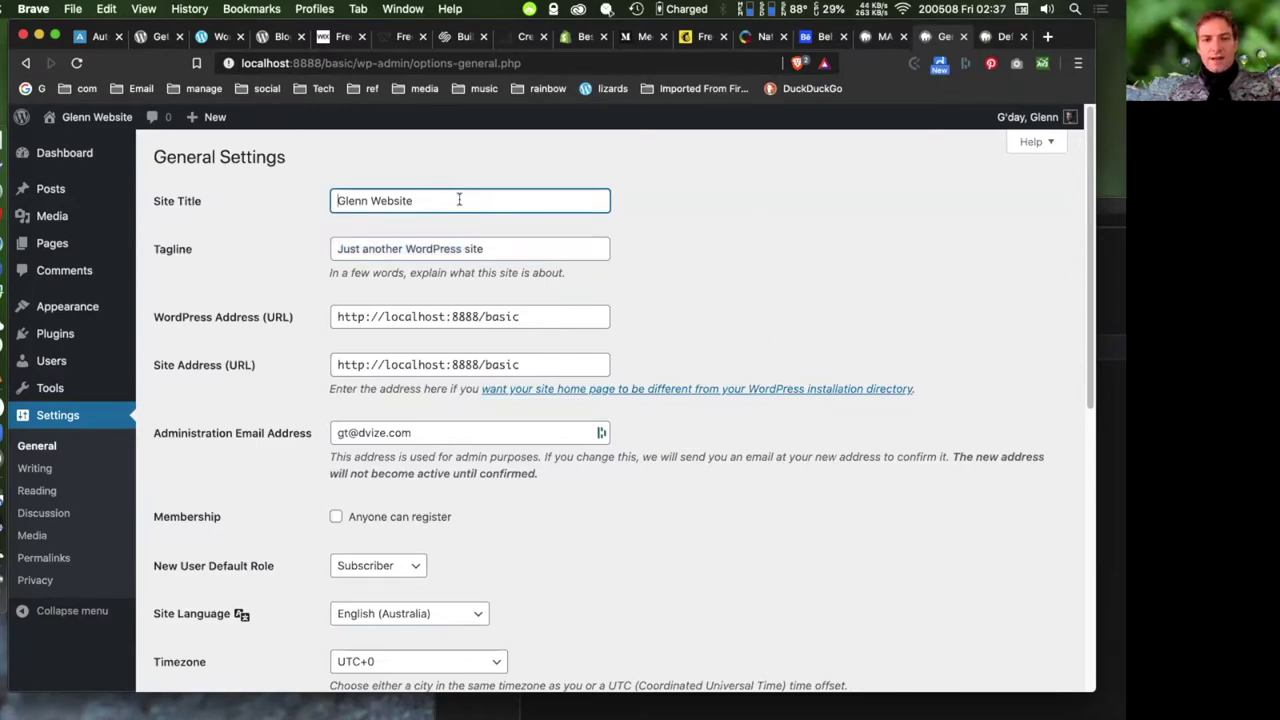
left_click_drag(459, 200, 291, 197)
key("super+c")
left_click_drag(440, 249, 268, 232)
key("super+v")
left_click(749, 285)
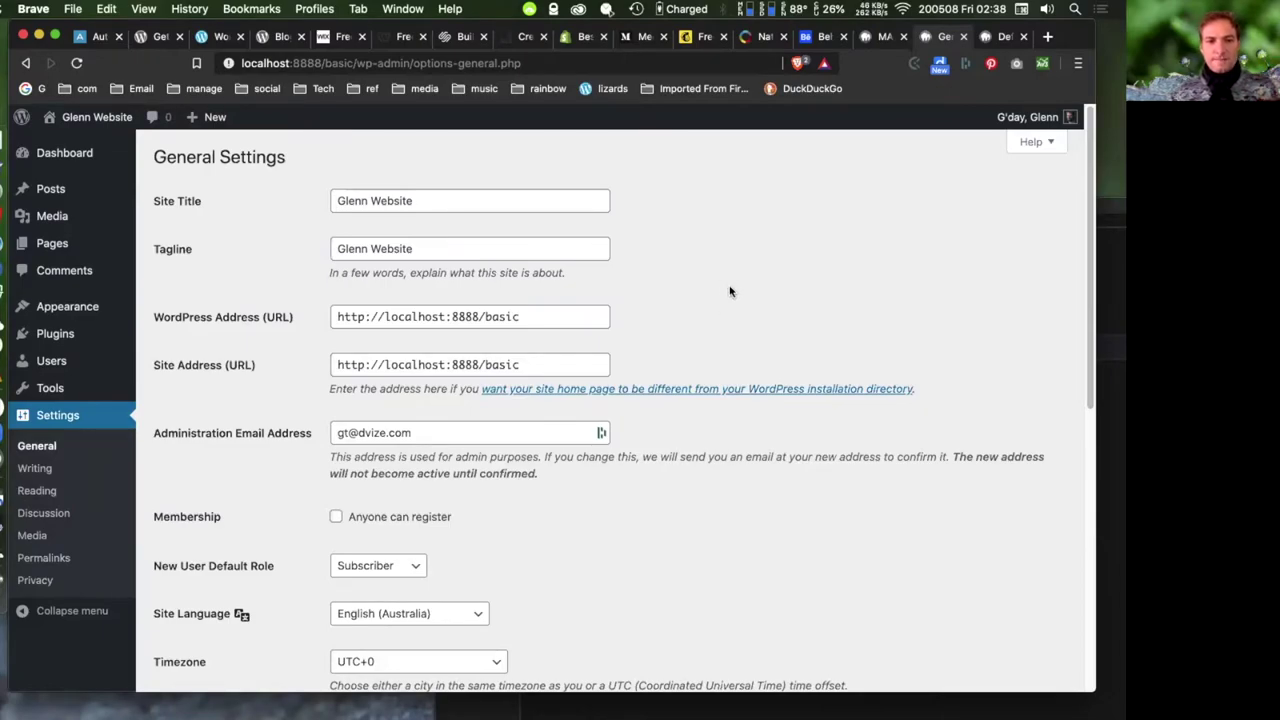
left_click(526, 318)
left_click_drag(518, 316, 285, 309)
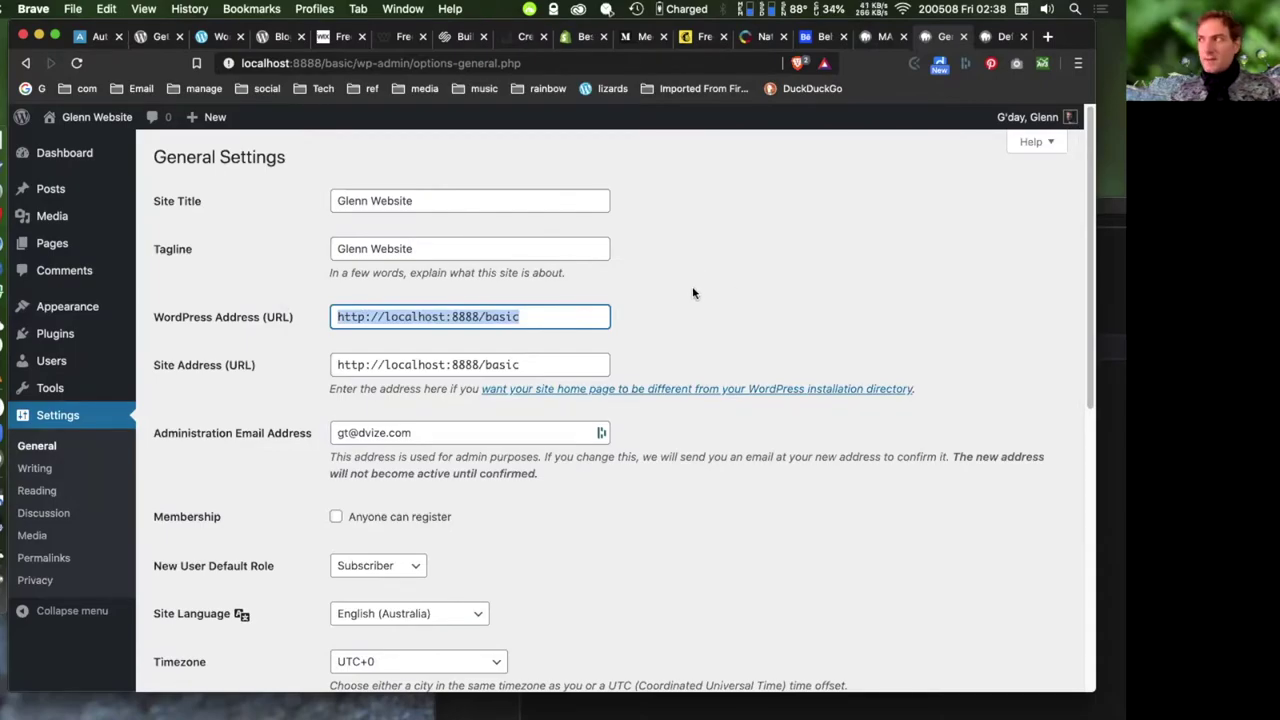
scroll(696, 293, "down", 1)
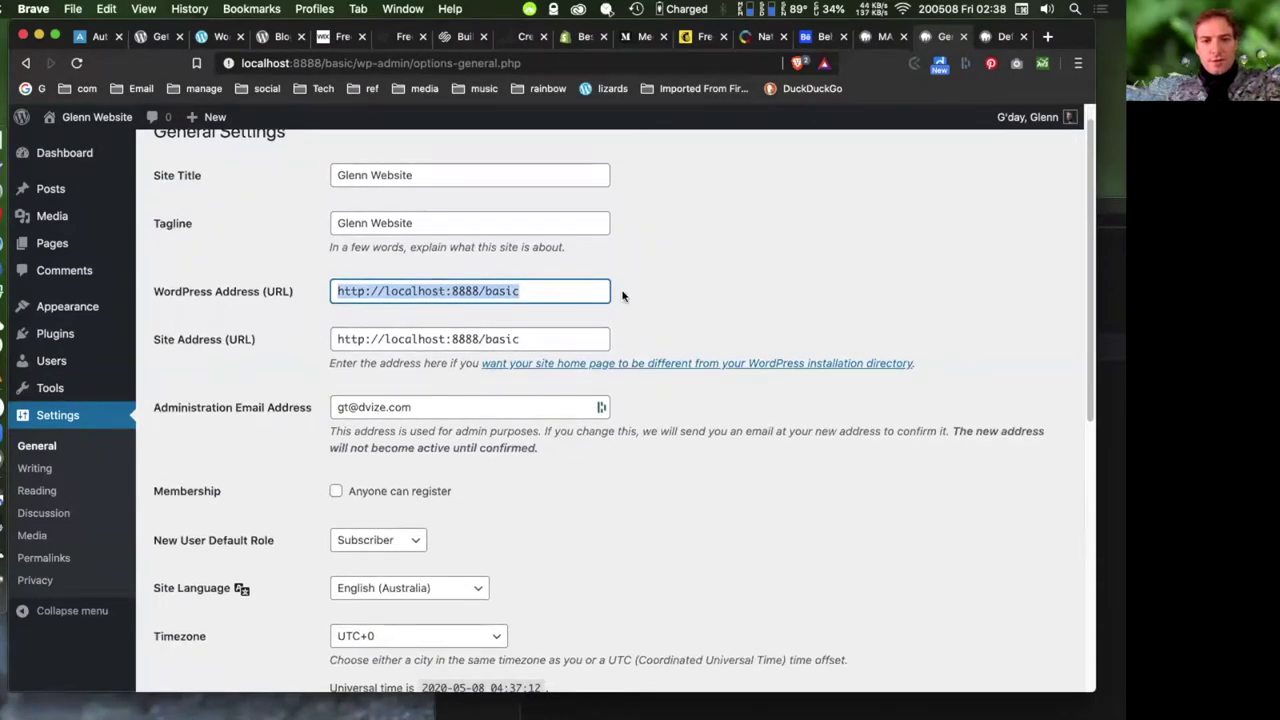
scroll(690, 293, "down", 4)
left_click(477, 314)
left_click(823, 391)
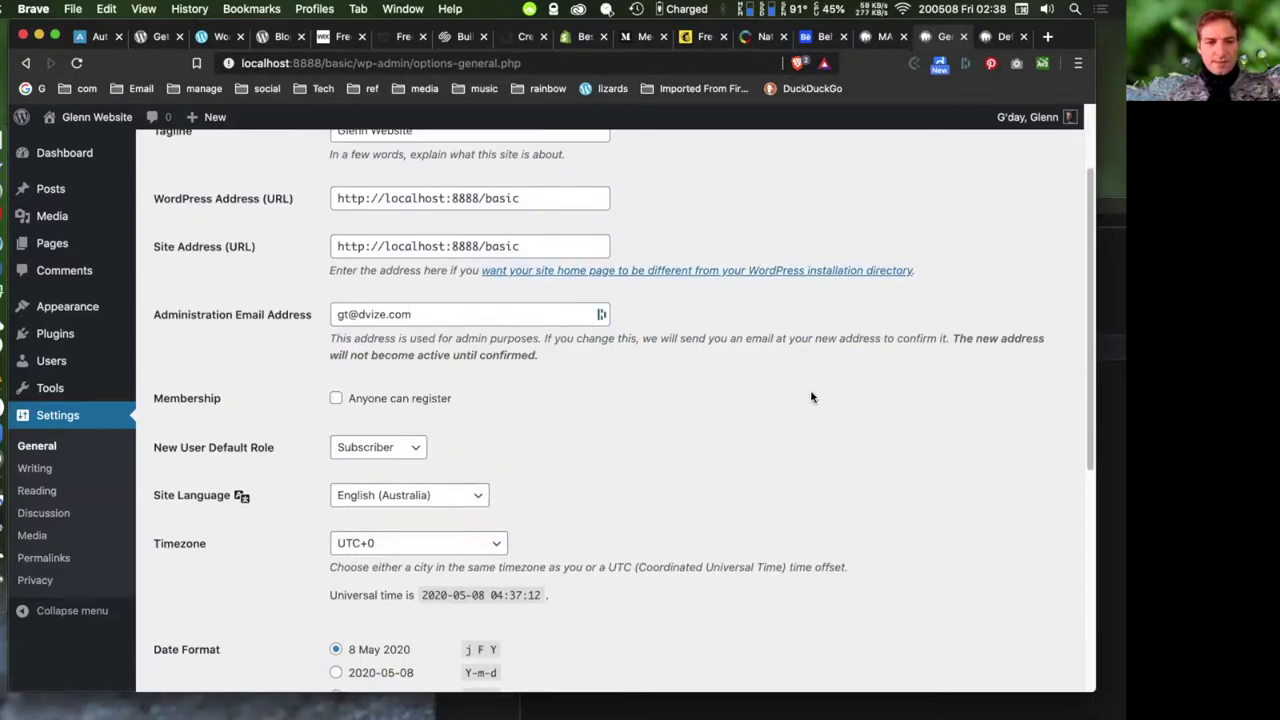
scroll(471, 320, "down", 4)
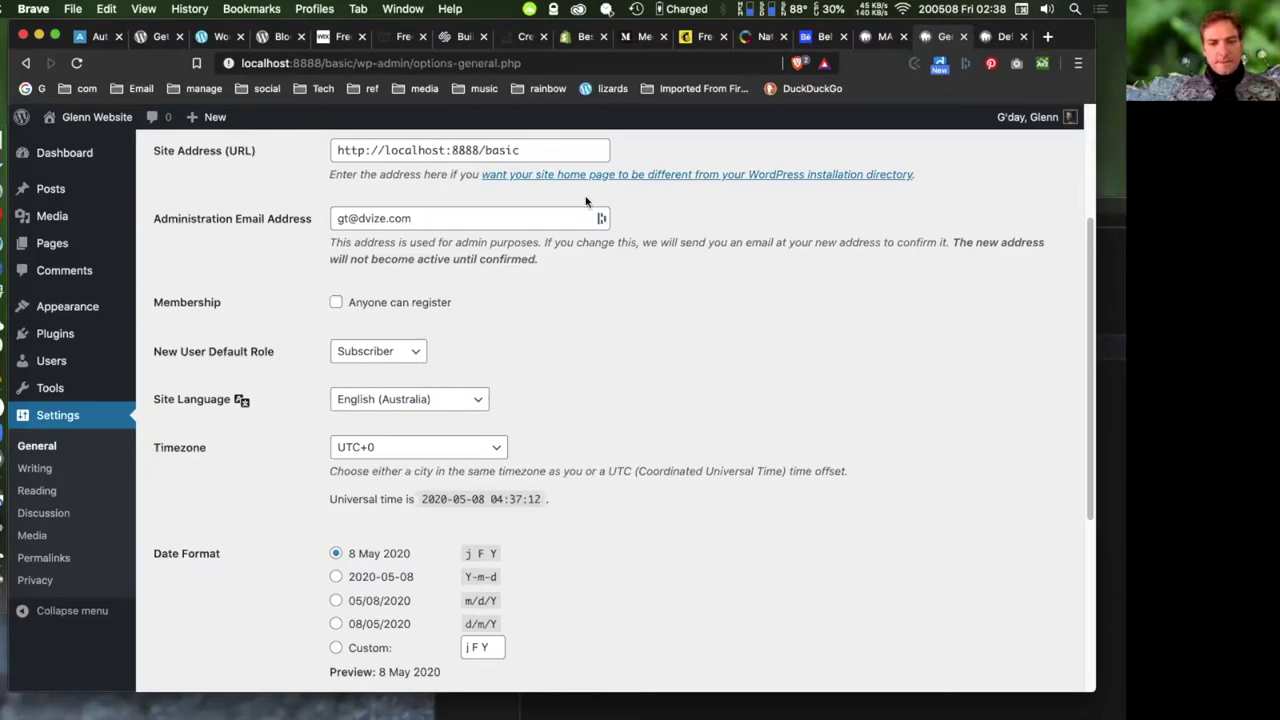
left_click(481, 402)
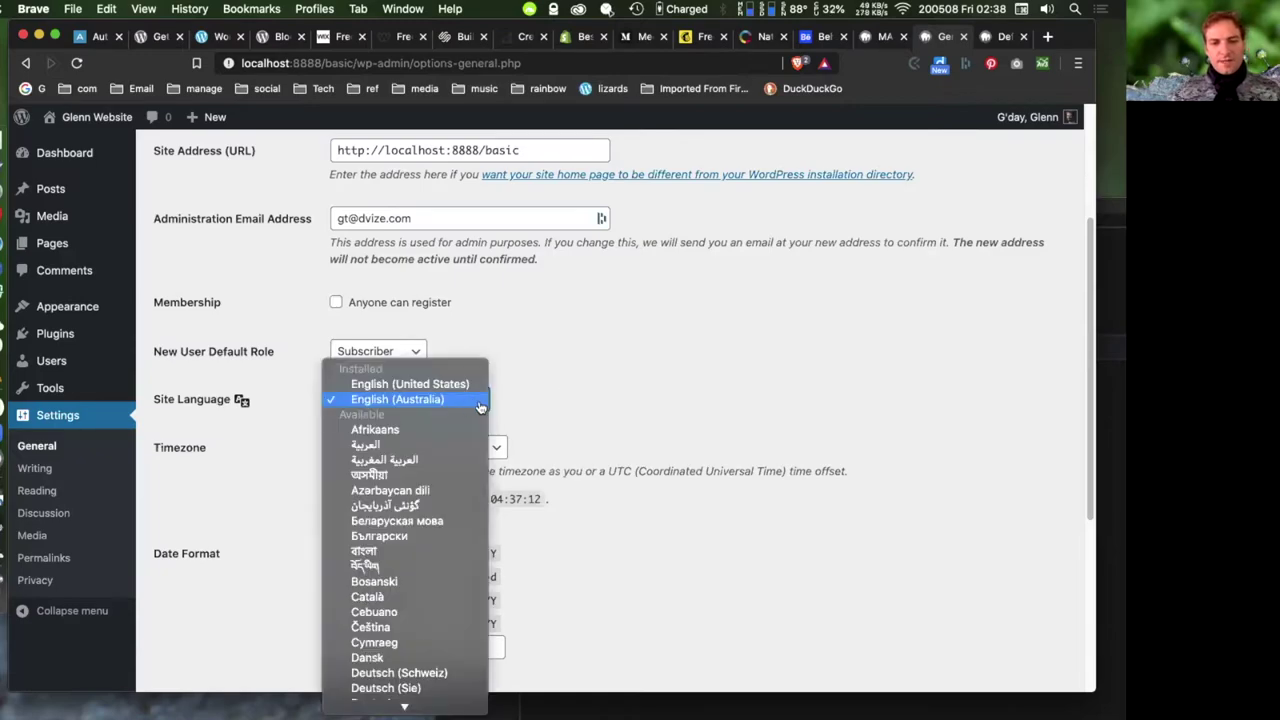
left_click(618, 404)
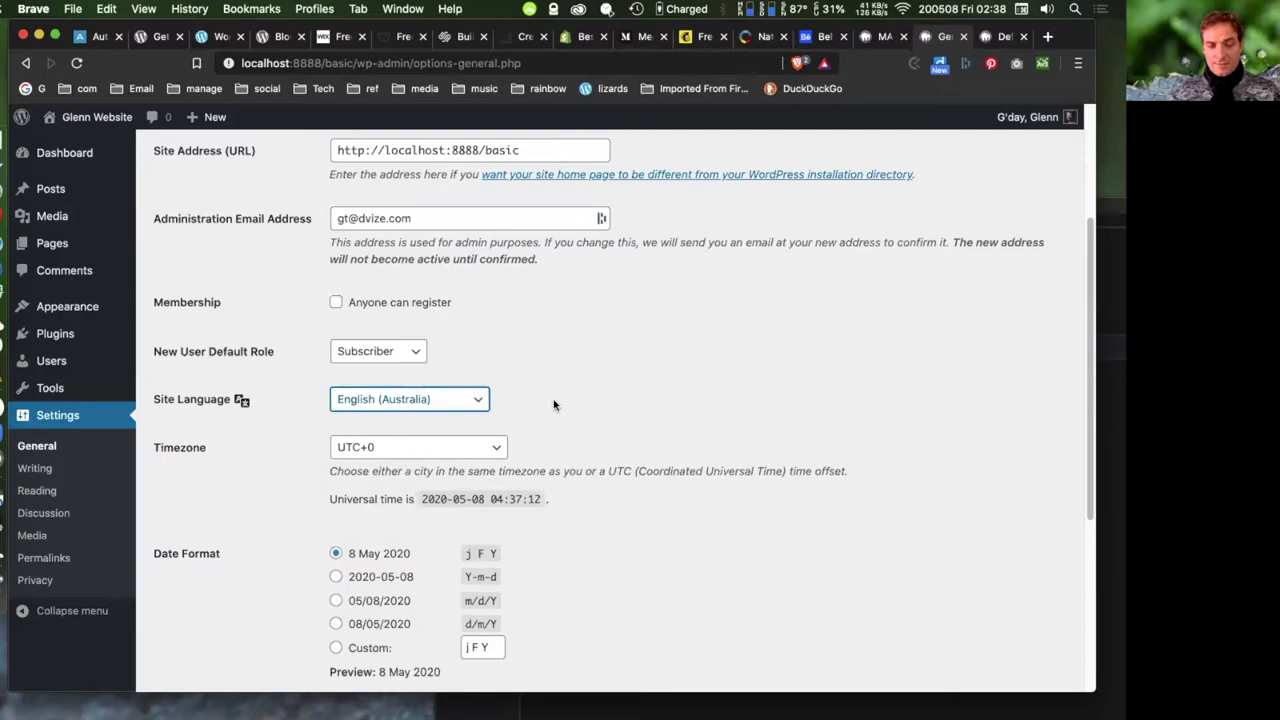
left_click(470, 406)
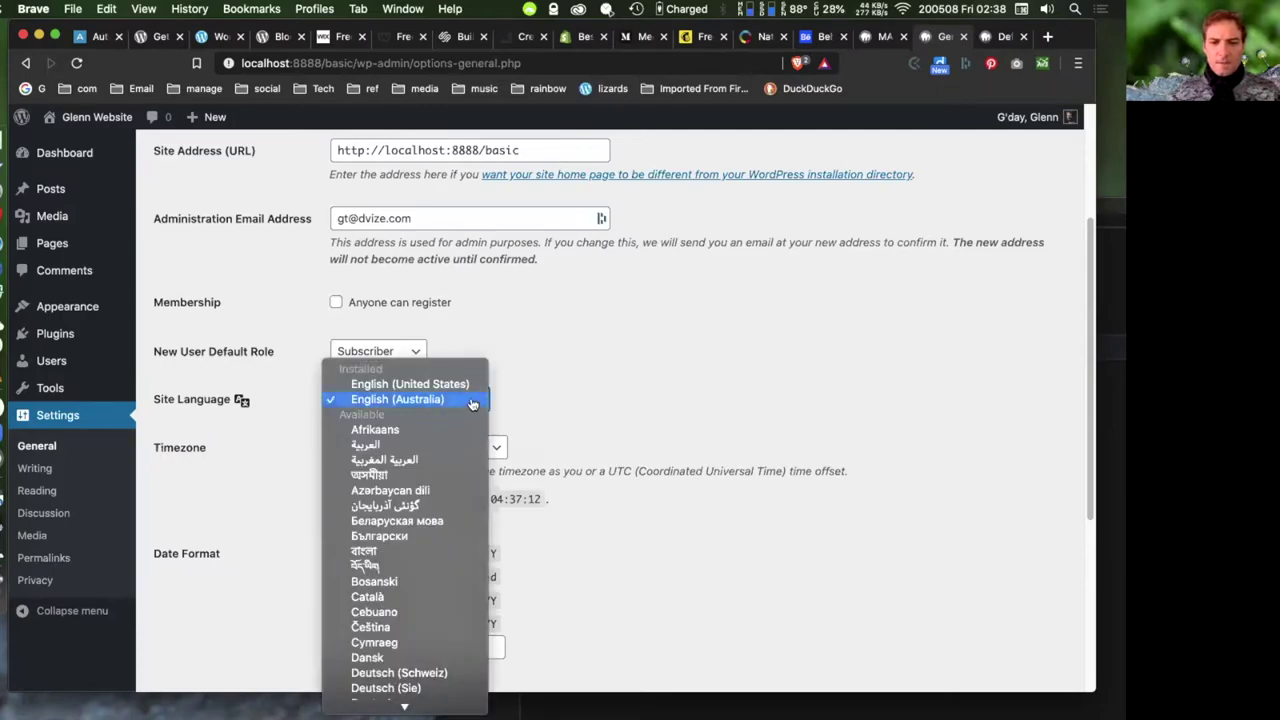
left_click(766, 387)
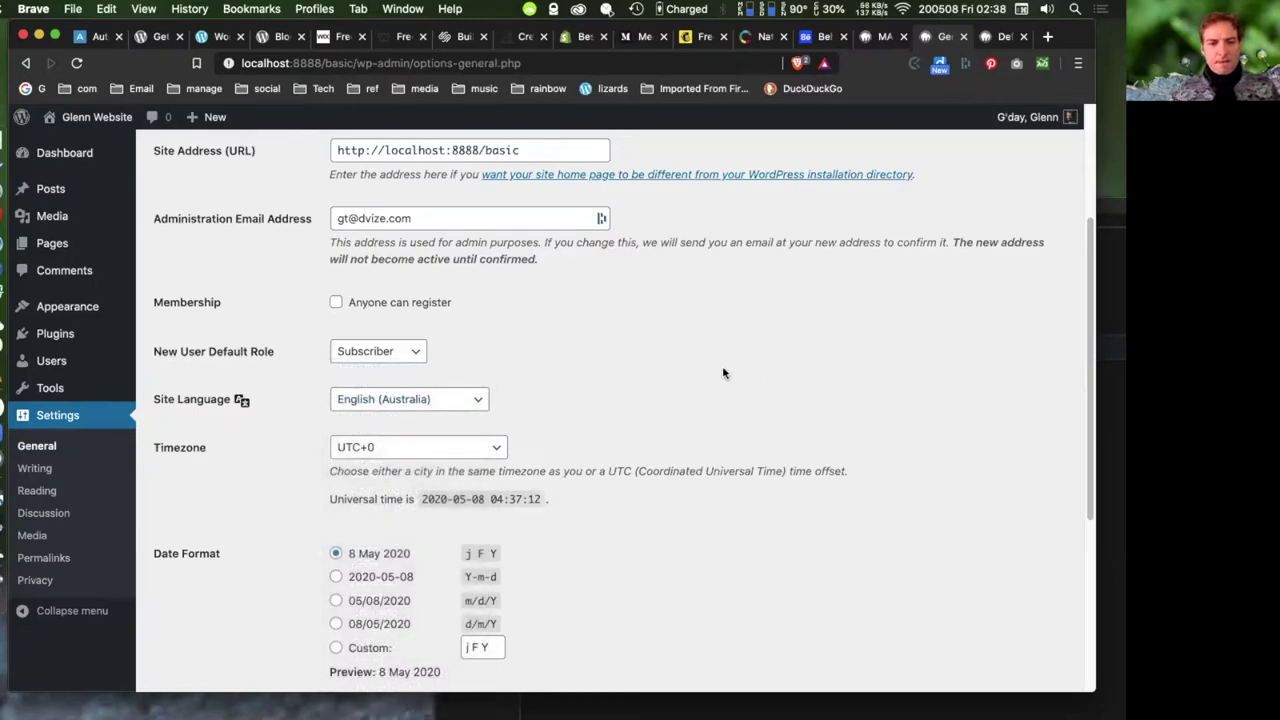
scroll(723, 373, "down", 3)
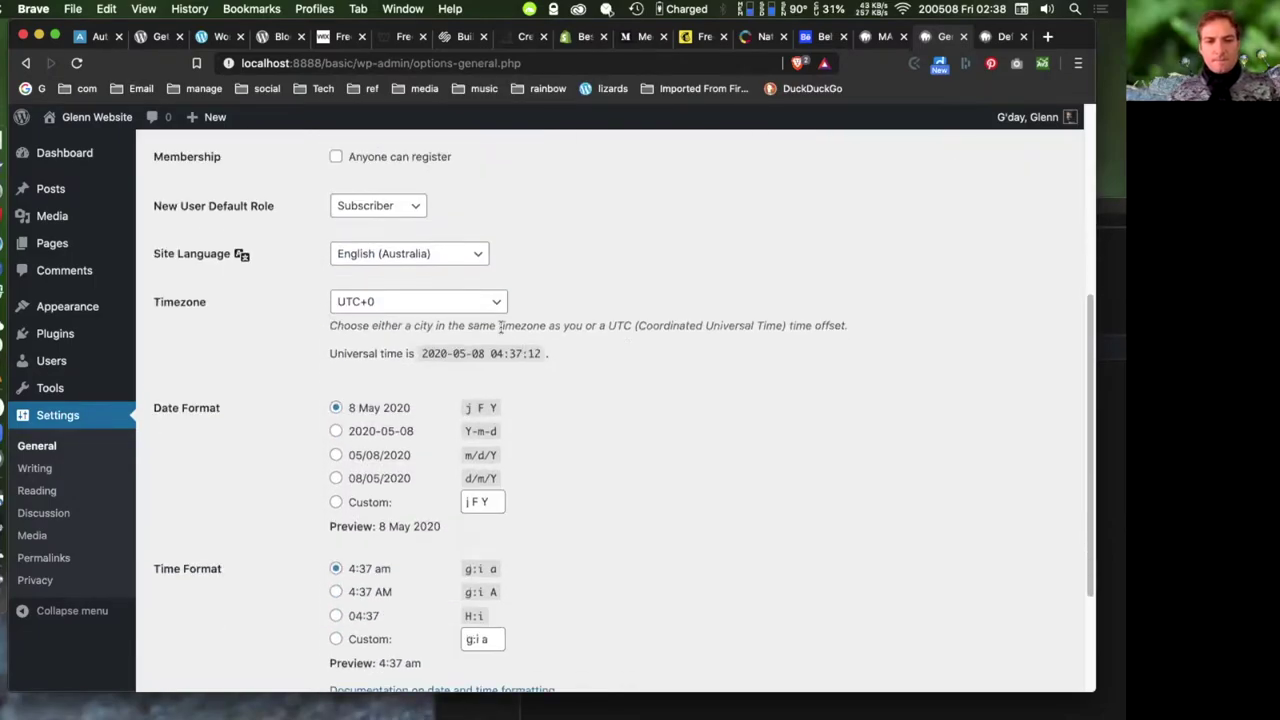
- Set the site timezone to Melbourne under Australia
left_click(490, 306)
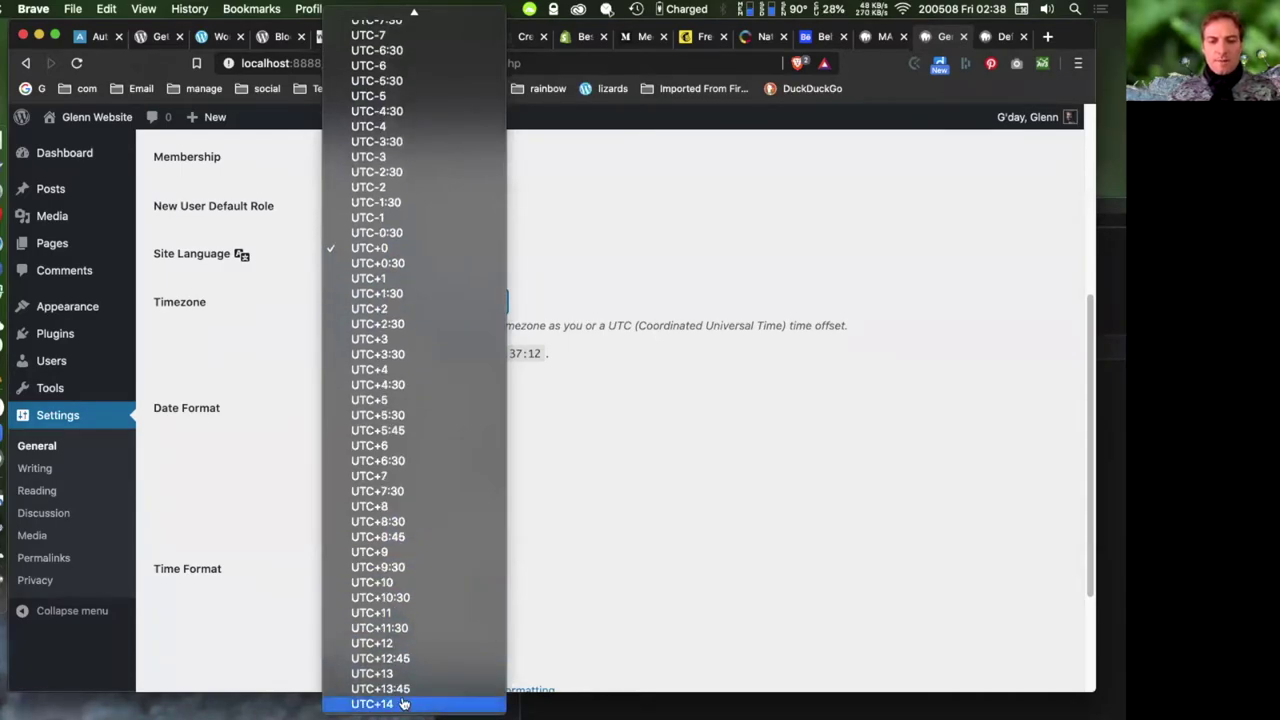
scroll(407, 540, "up", 5)
scroll(407, 531, "up", 15)
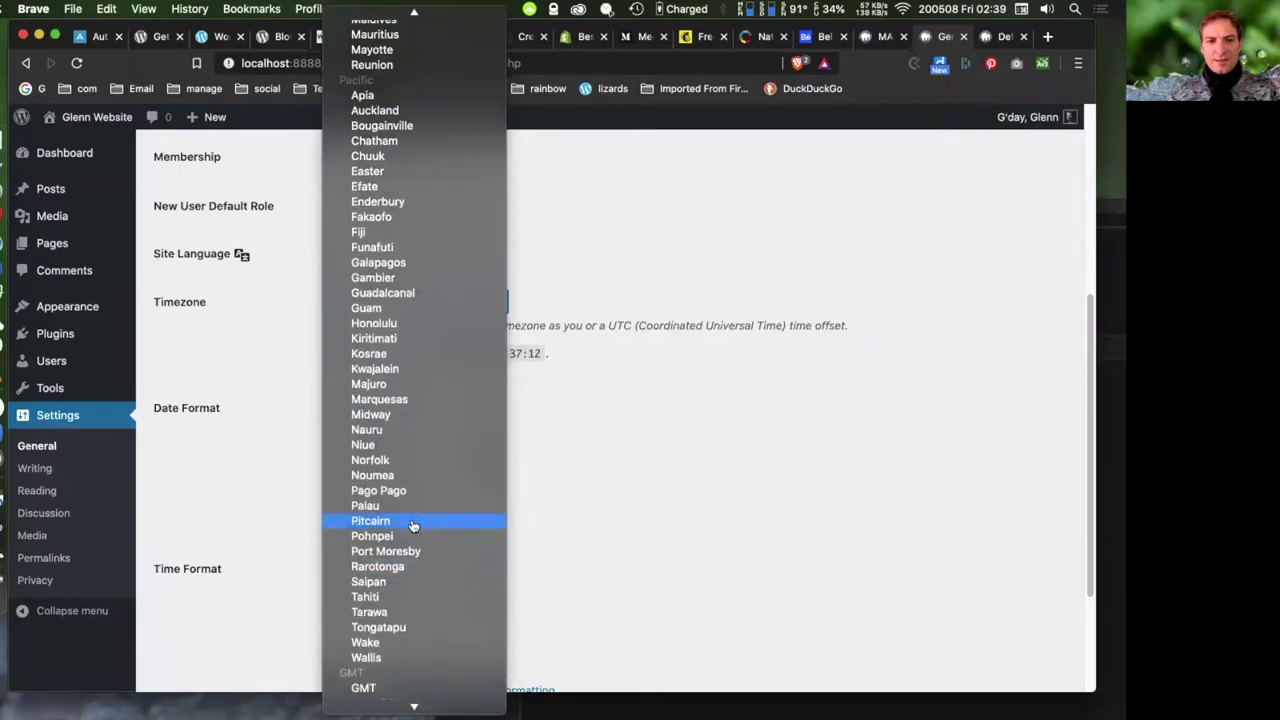
scroll(420, 523, "up", 15)
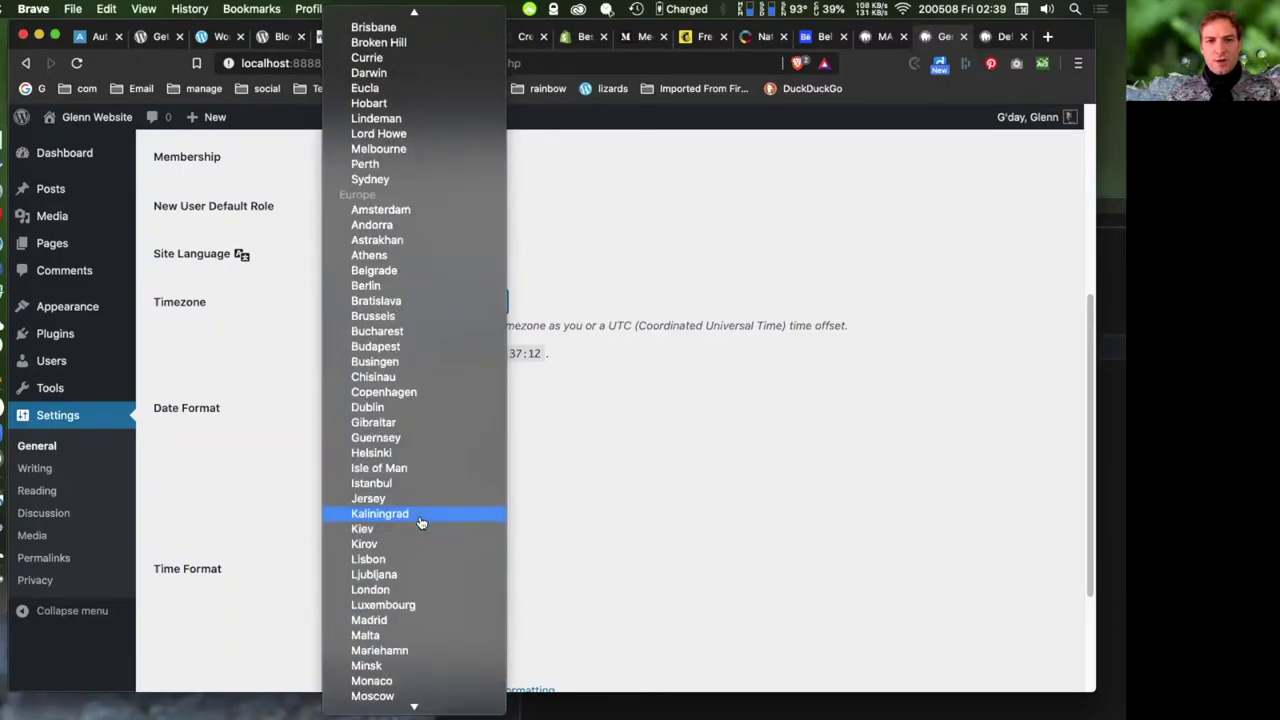
scroll(421, 521, "up", 10)
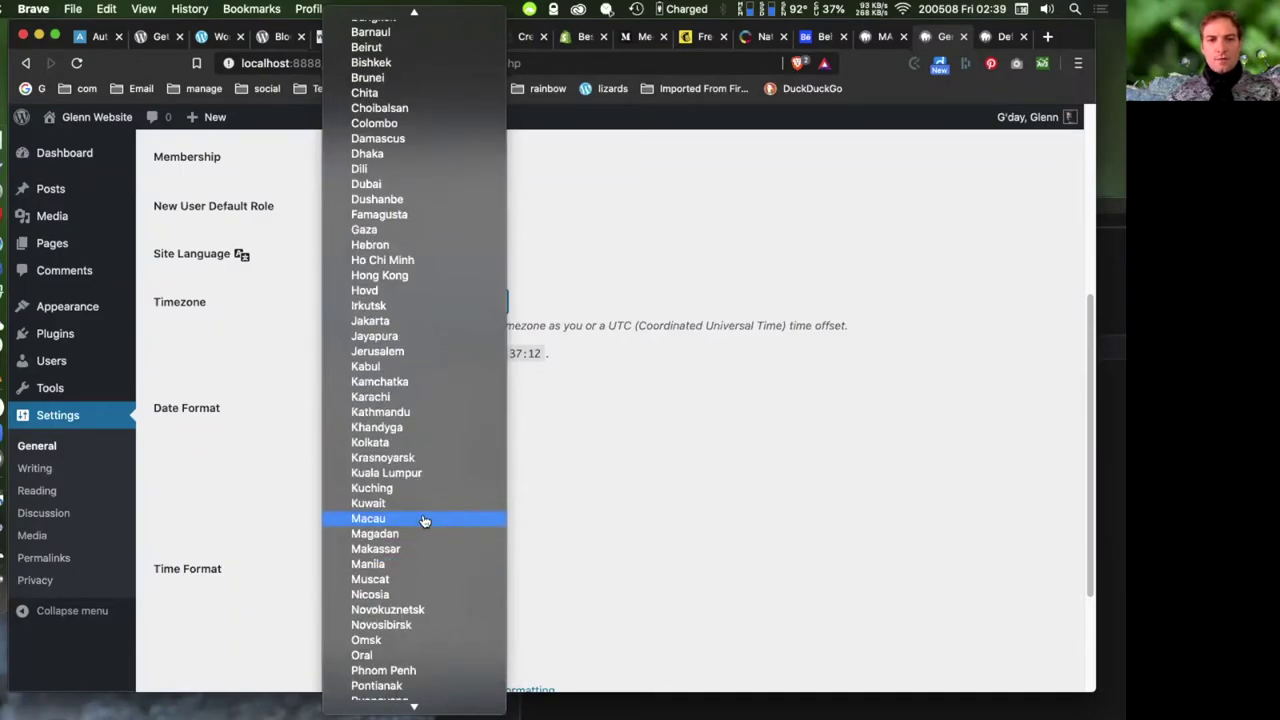
scroll(425, 520, "up", 20)
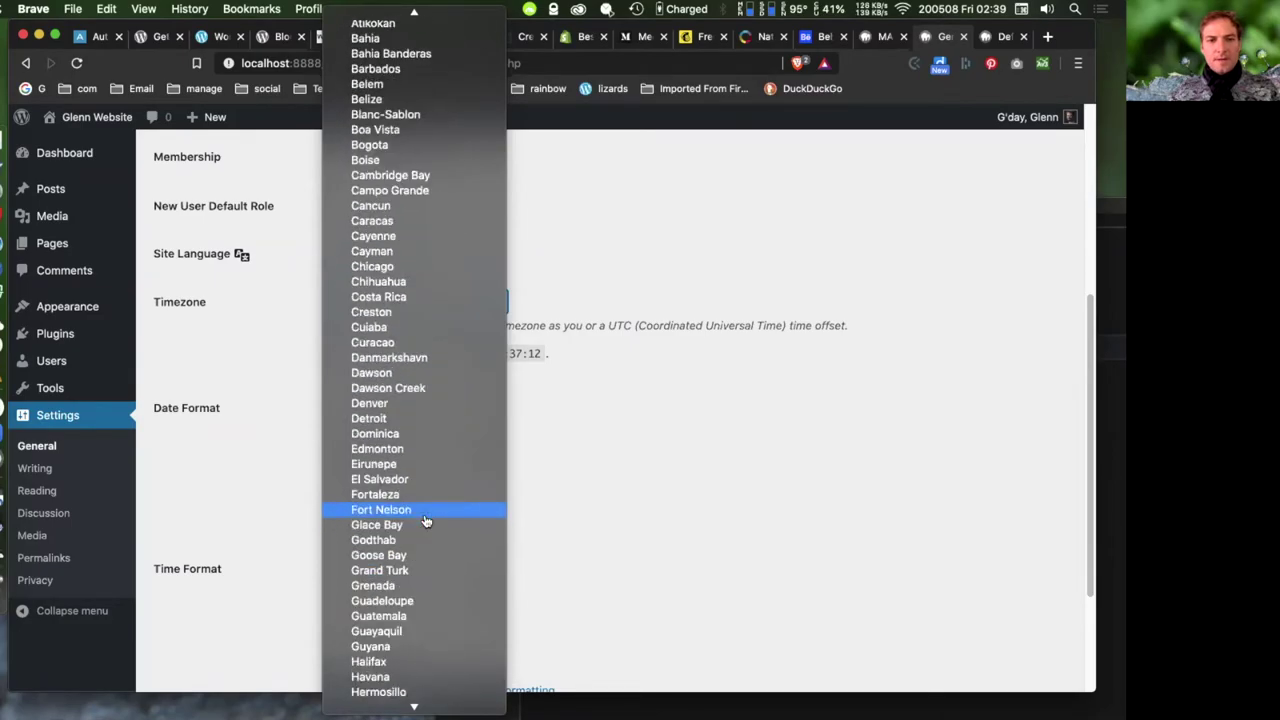
scroll(430, 520, "down", 20)
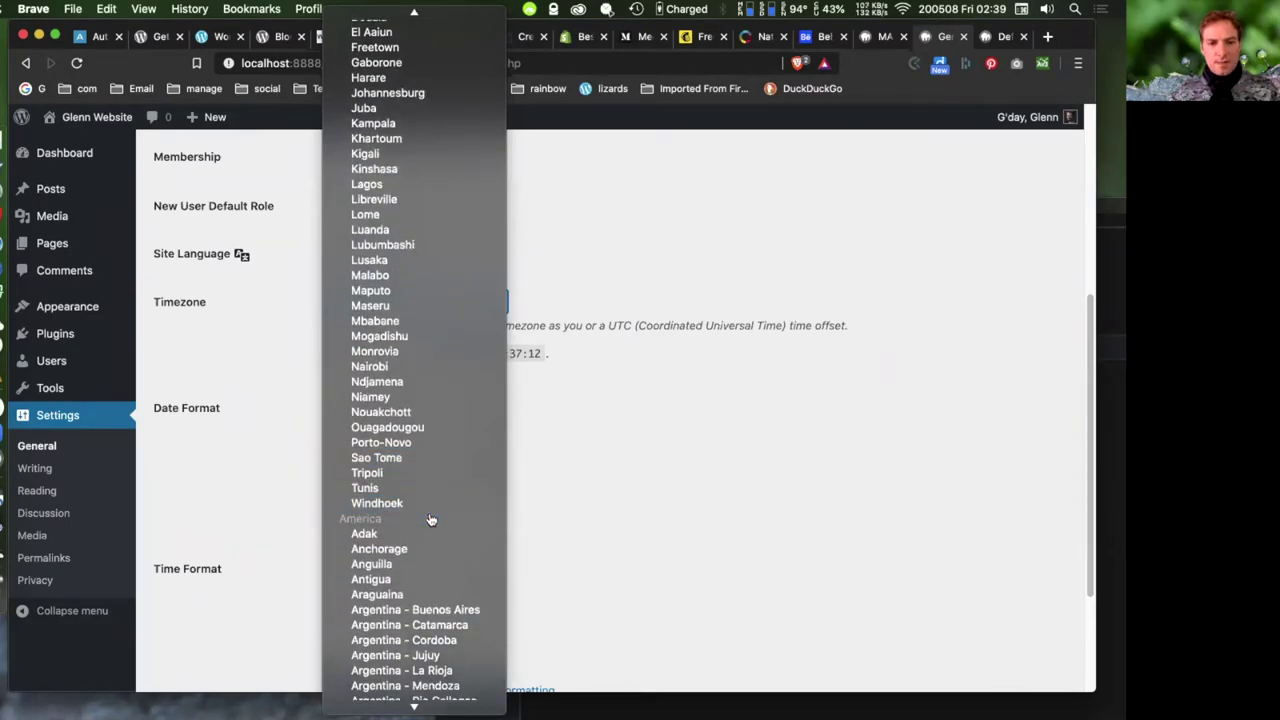
scroll(430, 520, "down", 15)
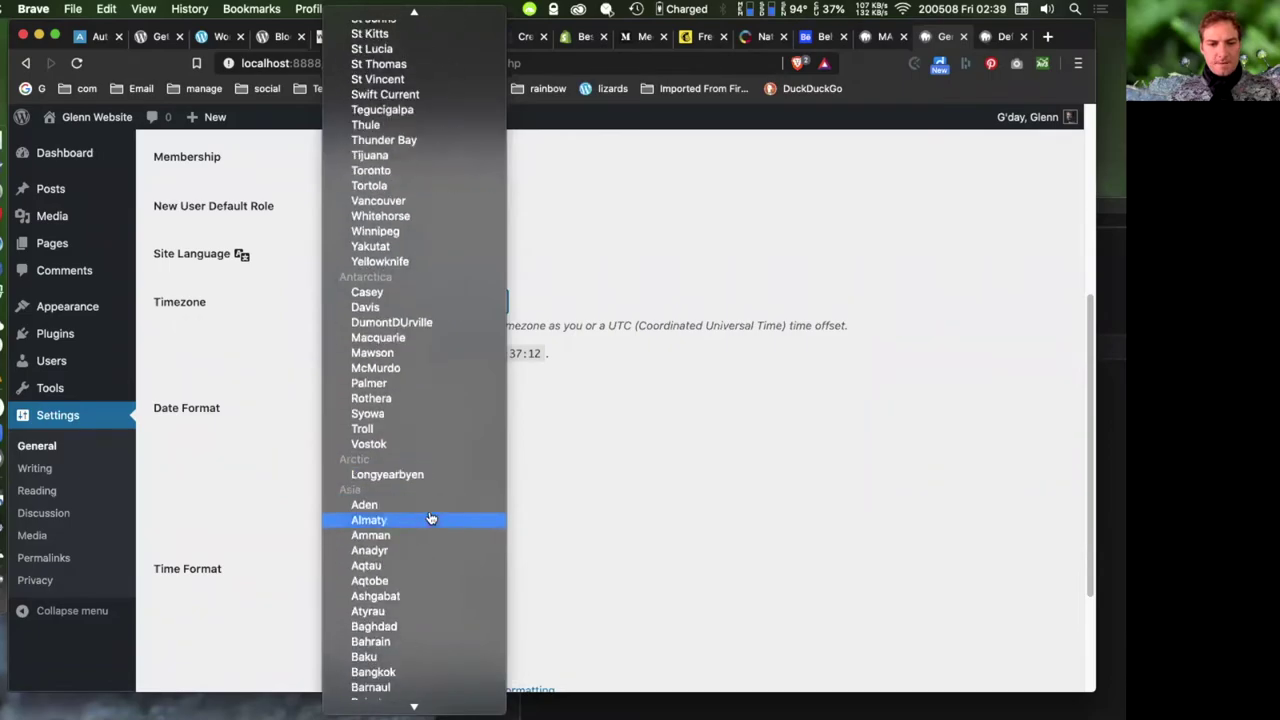
scroll(430, 517, "down", 5)
scroll(430, 516, "down", 10)
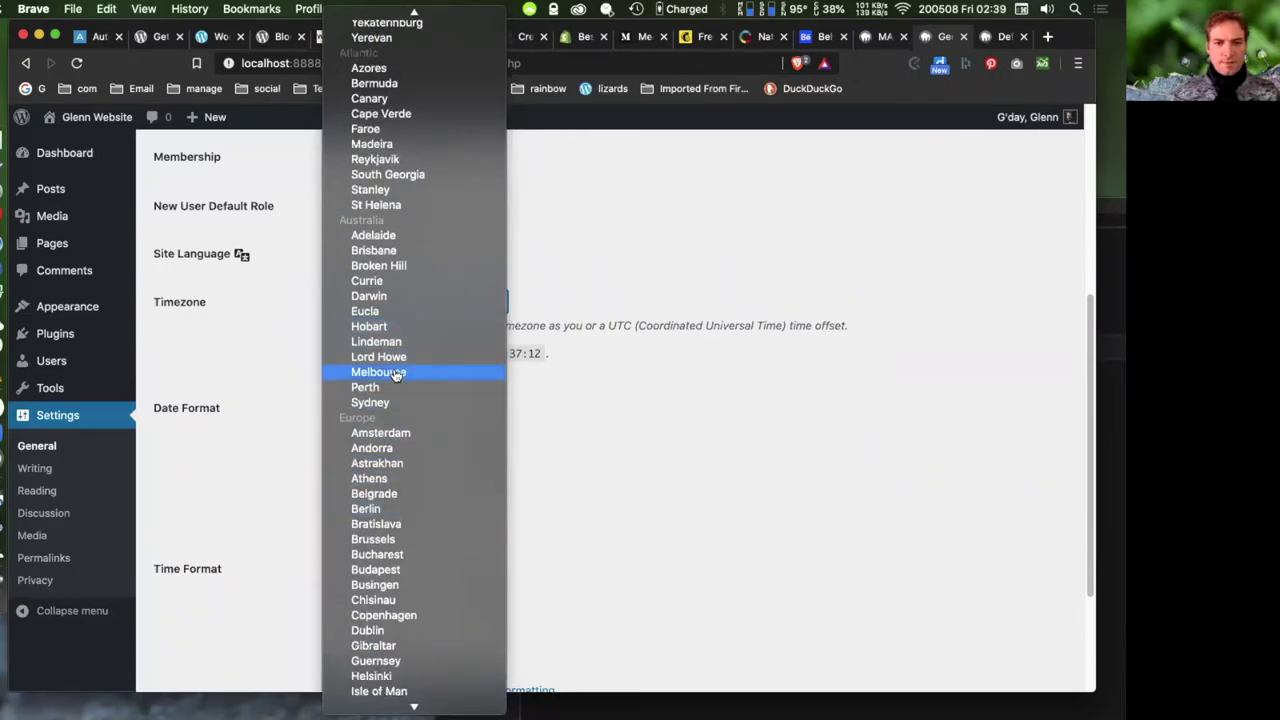
left_click(392, 372)
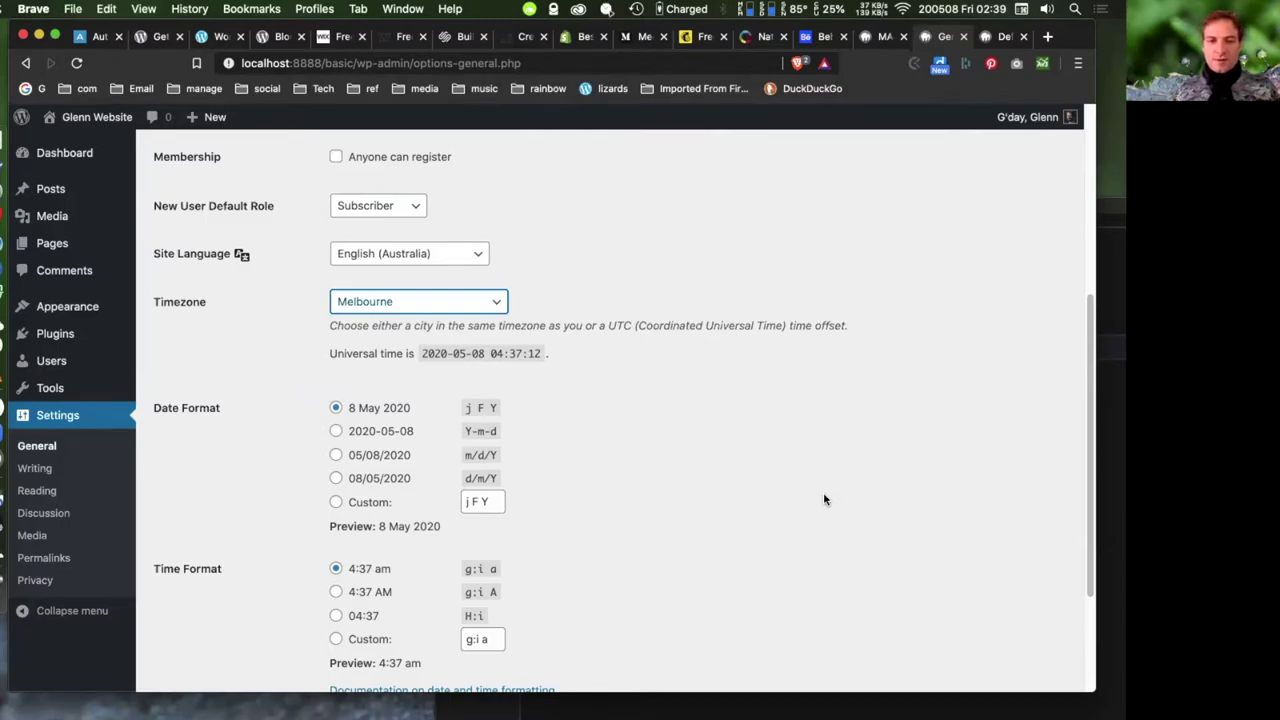
- Save the general settings with Save Changes
scroll(823, 497, "down", 3)
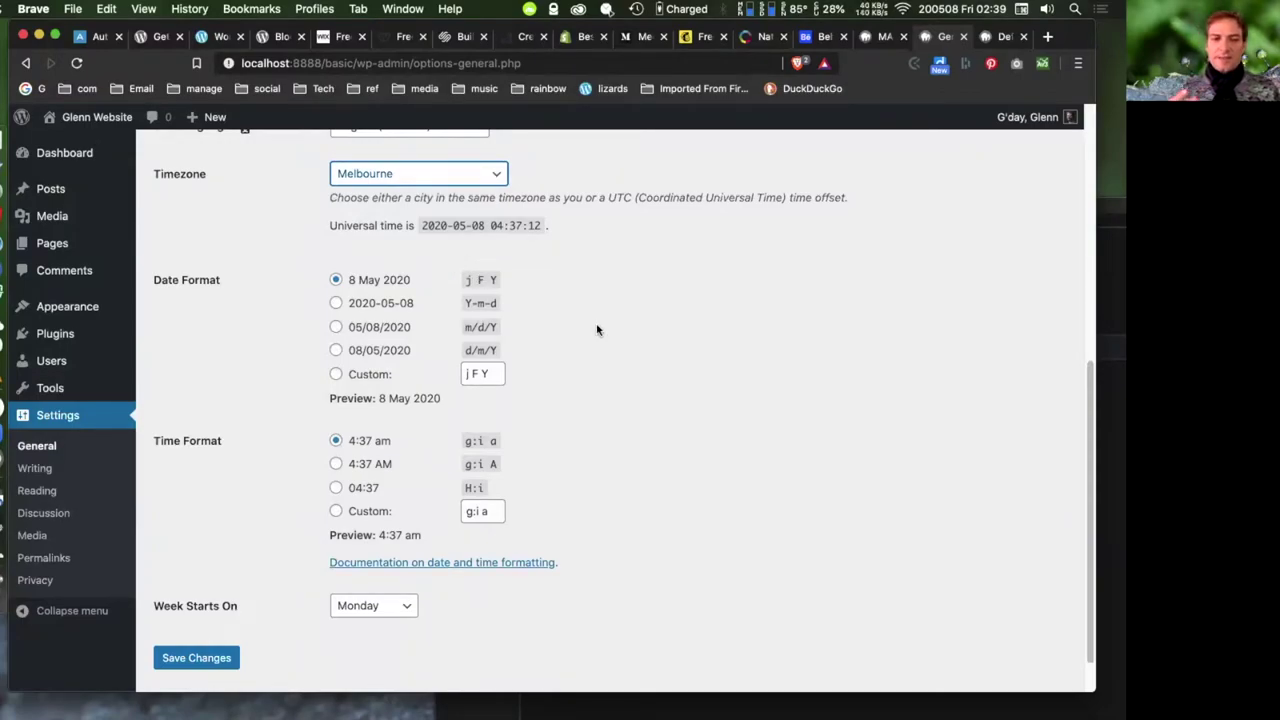
scroll(597, 330, "down", 1)
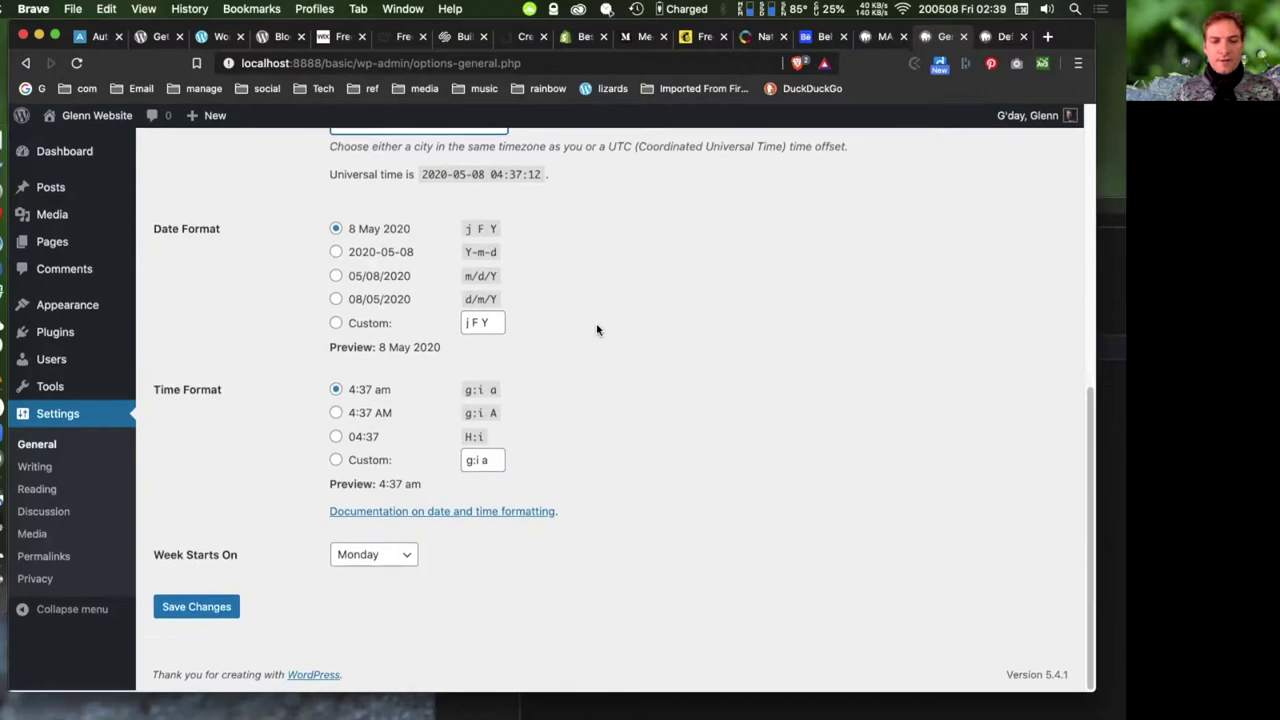
left_click(196, 609)
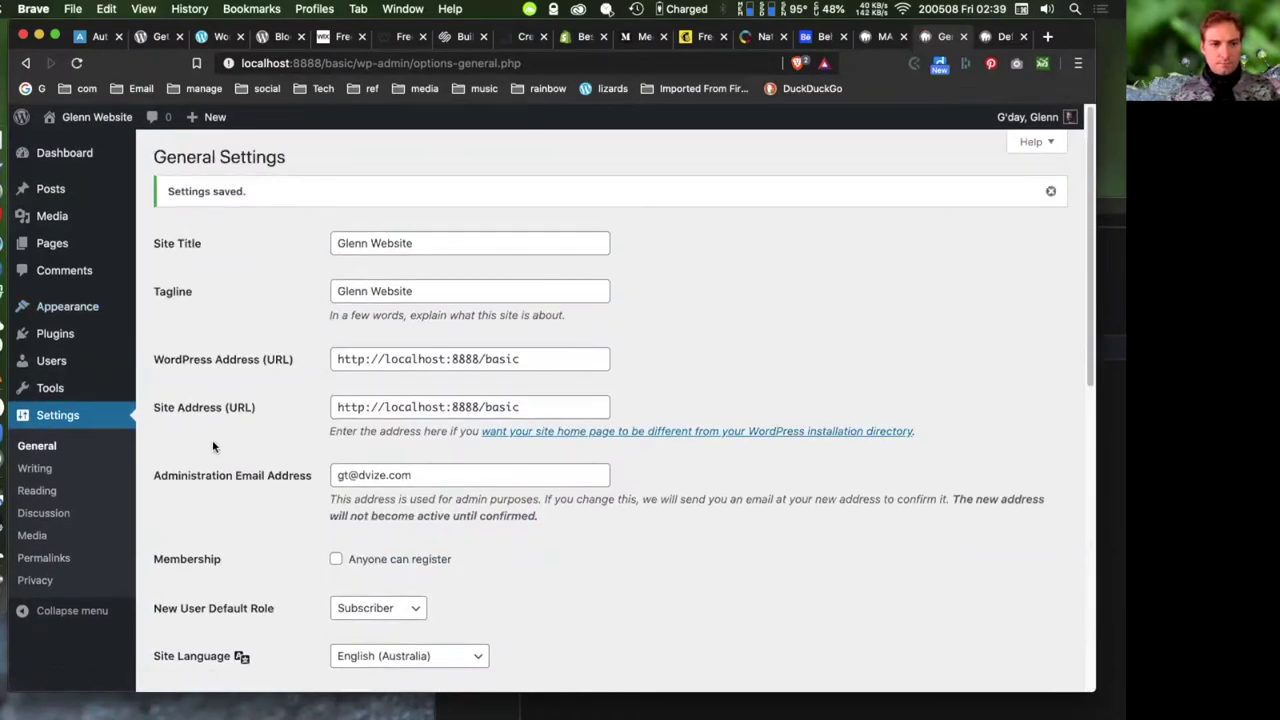
- Open the Writing settings page from the Settings menu
left_click(38, 468)
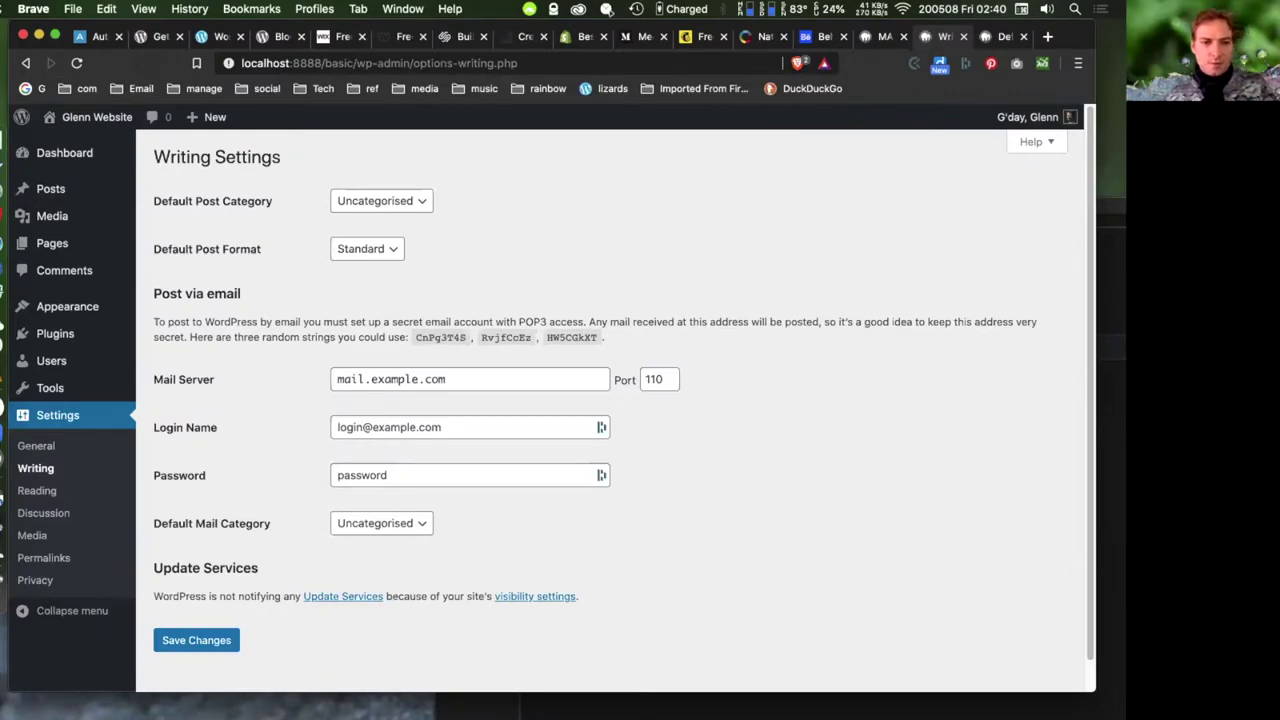
- Review the post format and category lists, keeping Standard and Uncategorised, then open Reading settings
left_click(380, 250)
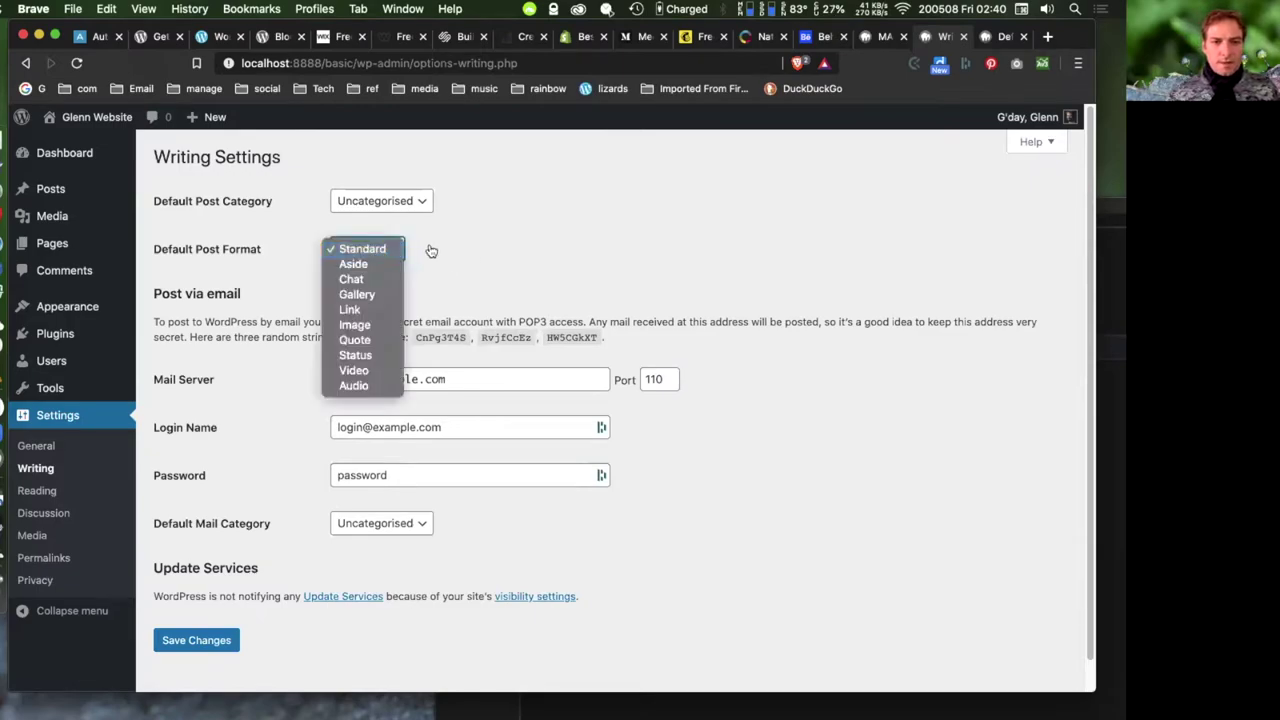
left_click(569, 254)
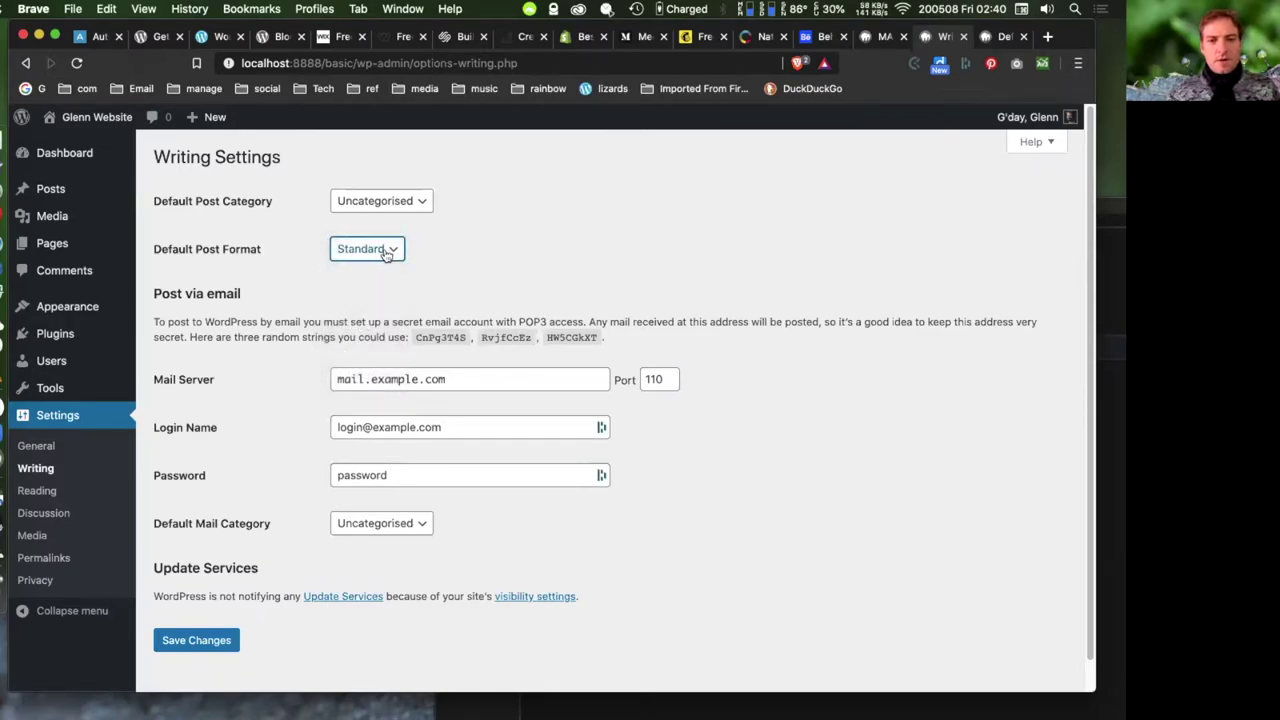
left_click(391, 250)
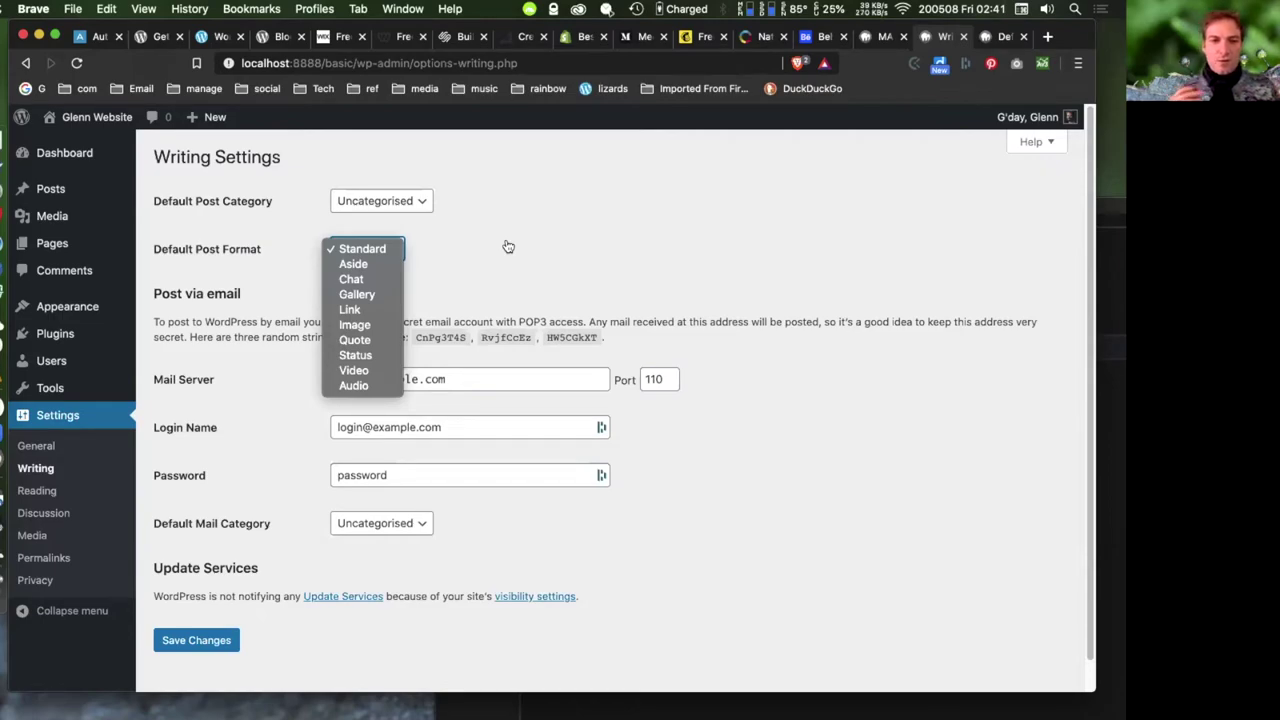
left_click(651, 255)
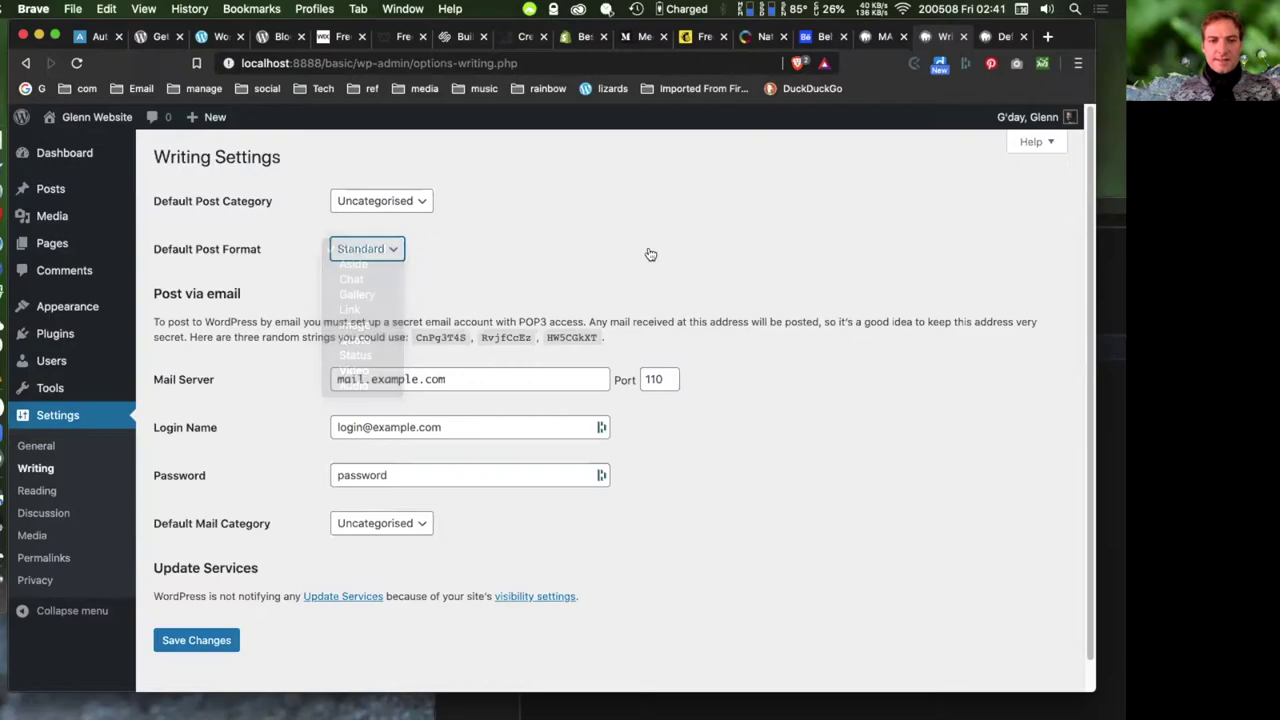
left_click(392, 202)
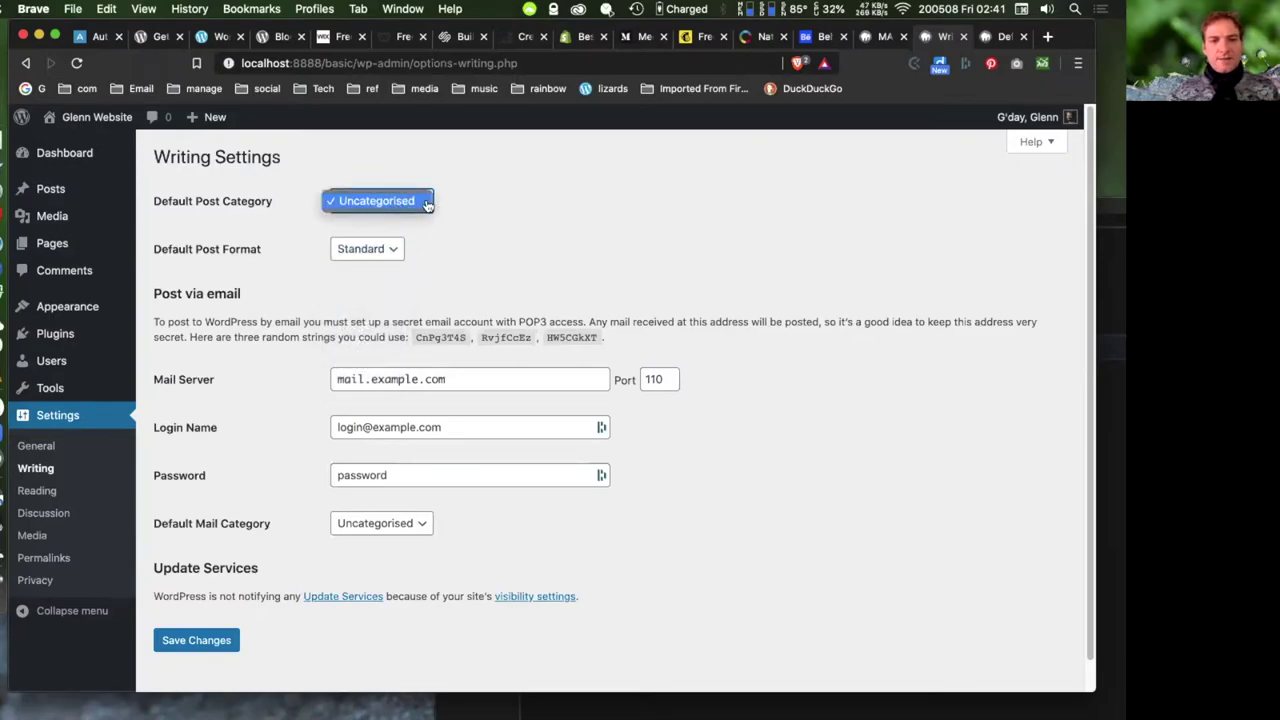
left_click(490, 199)
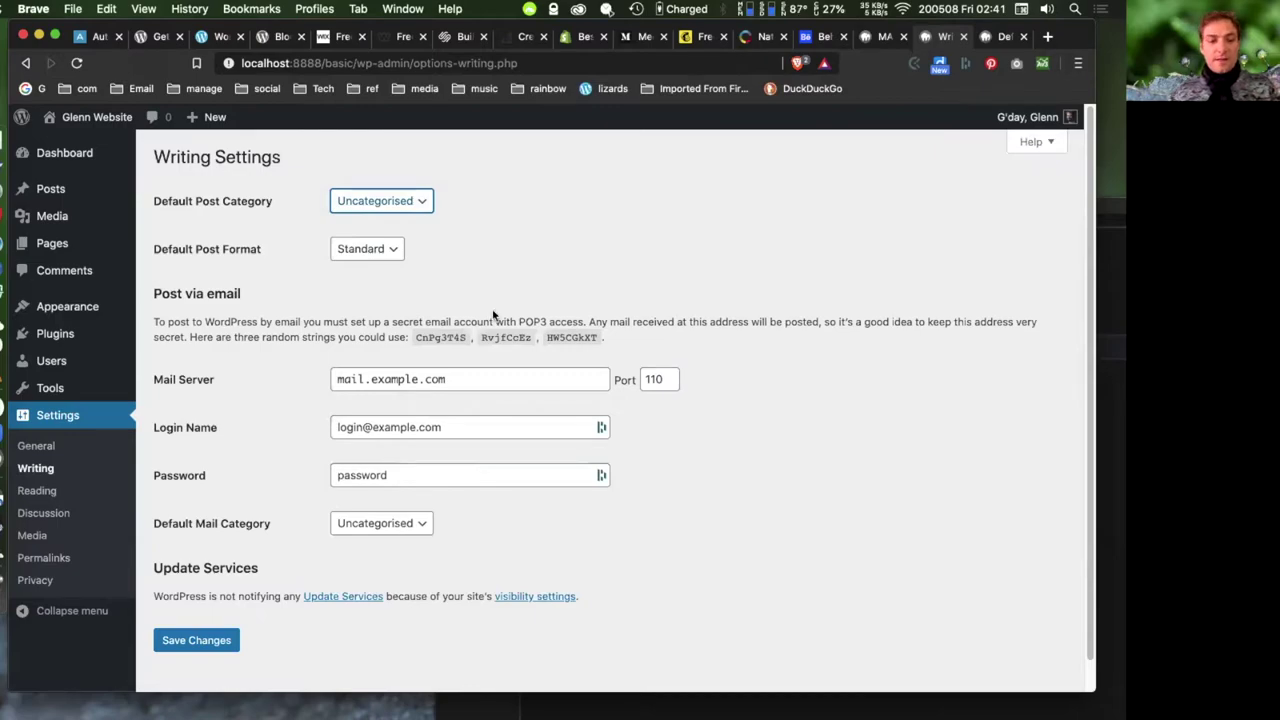
left_click(38, 491)
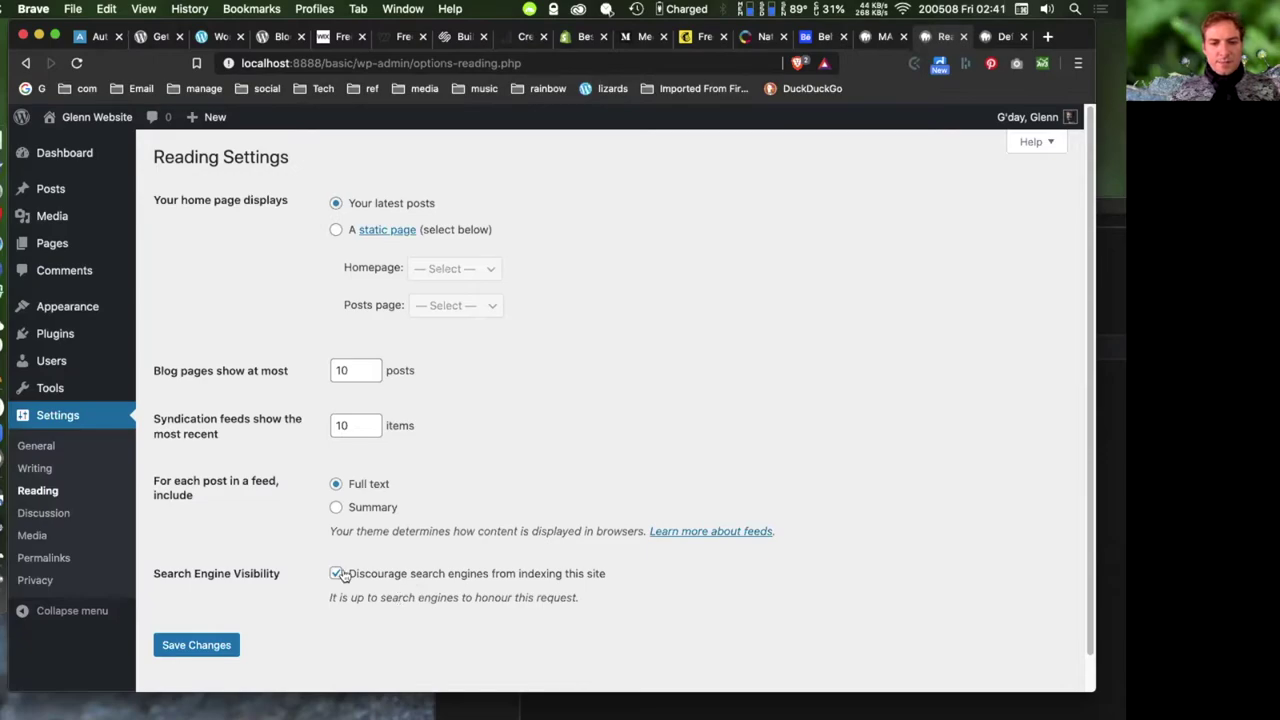
- Untick 'Discourage search engines from indexing this site' in Reading Settings
scroll(520, 565, "down", 1)
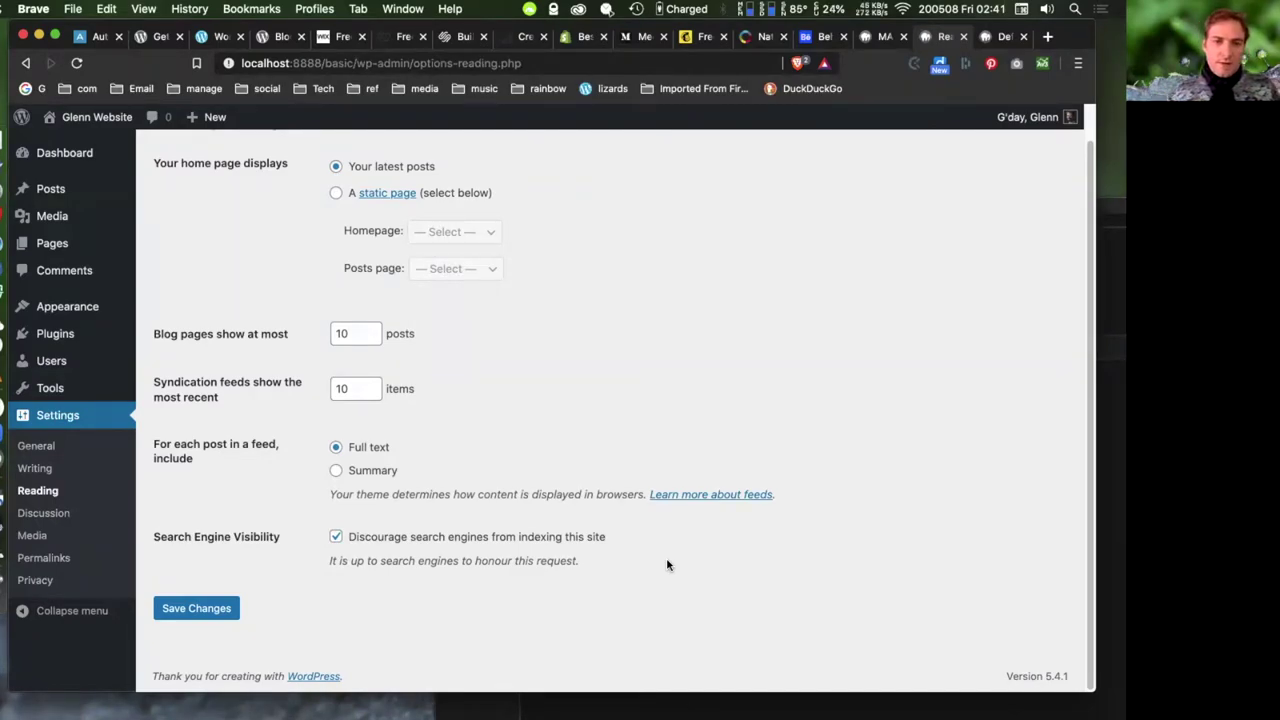
left_click(335, 538)
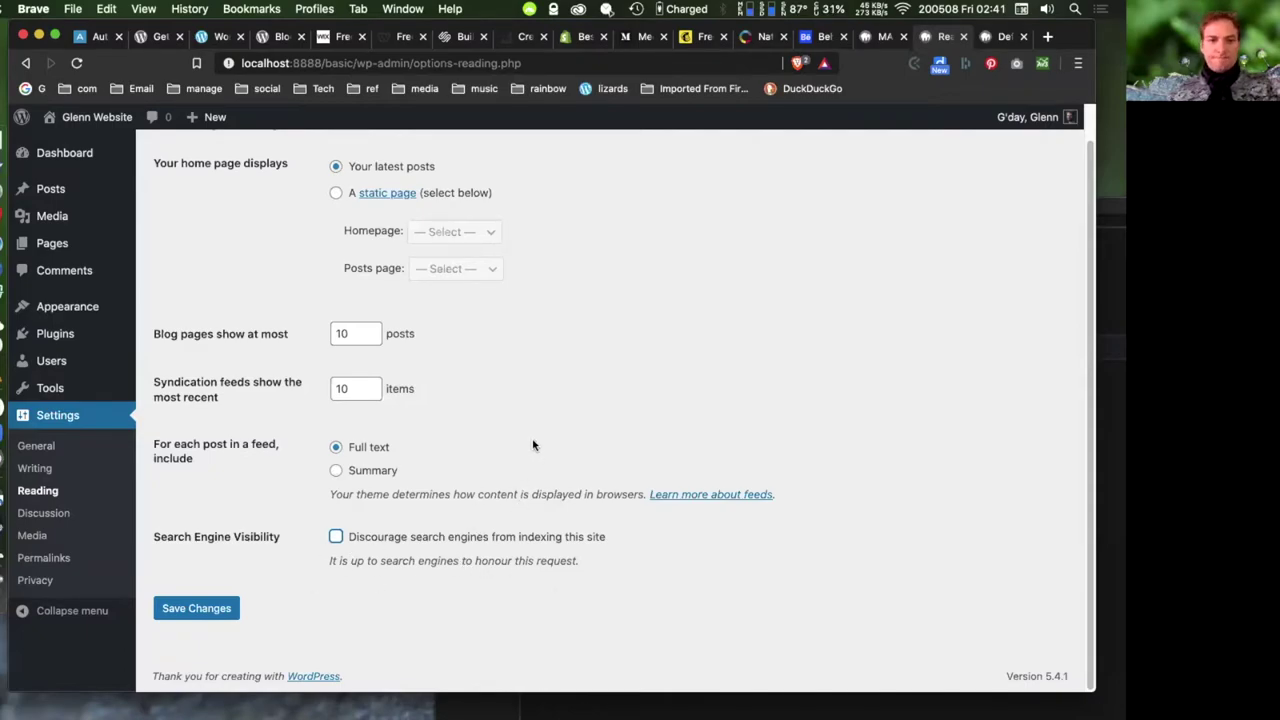
scroll(533, 445, "up", 2)
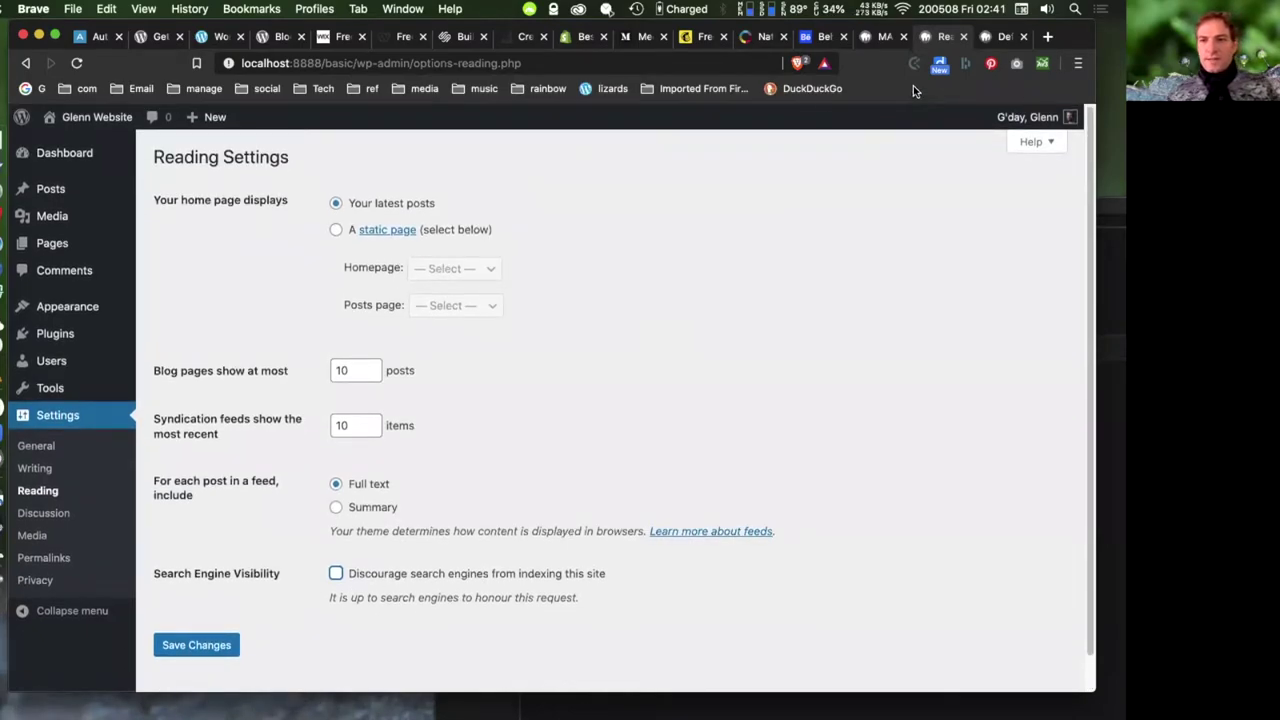
- Check the live front page in its tab, then return to Reading Settings
left_click(999, 40)
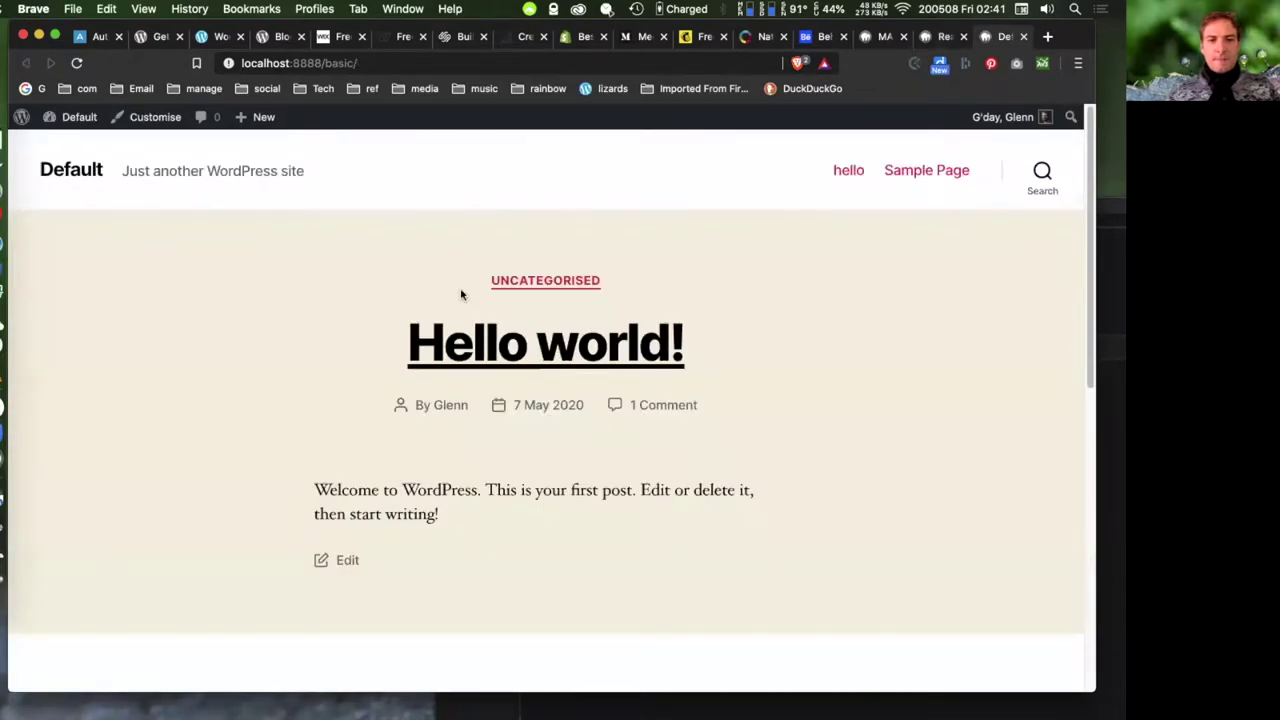
scroll(571, 417, "down", 3)
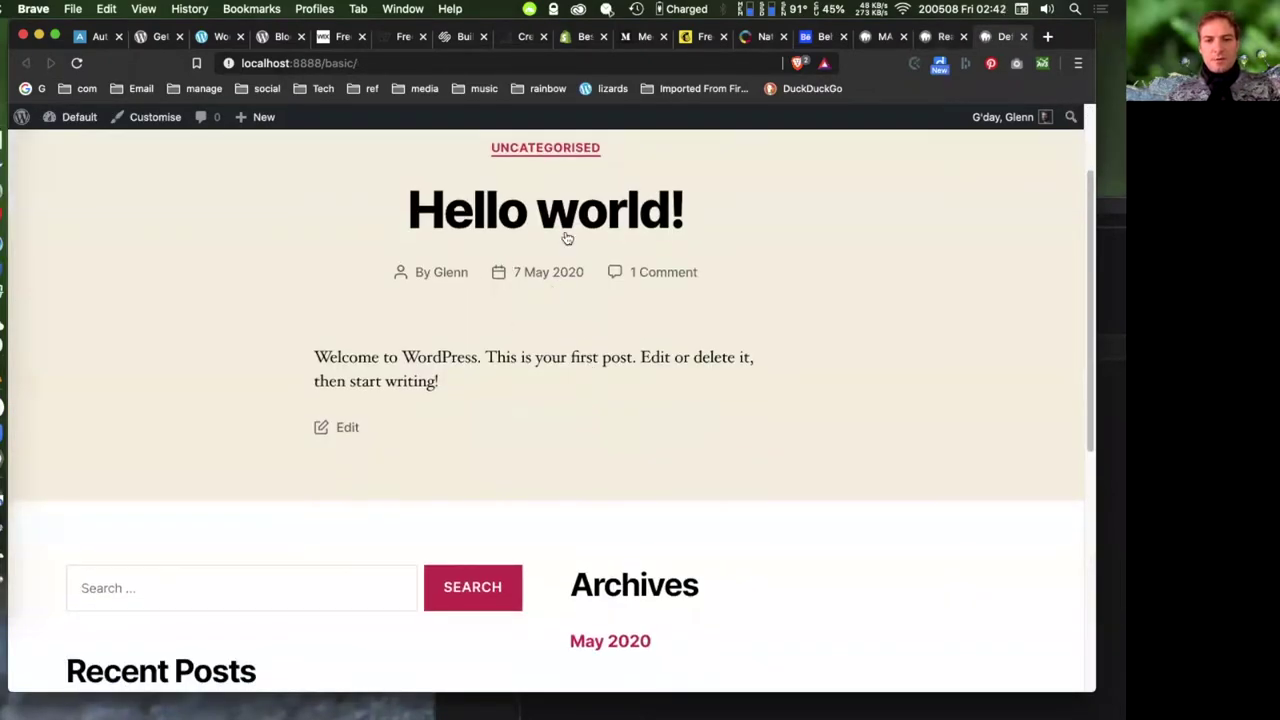
scroll(597, 326, "down", 2)
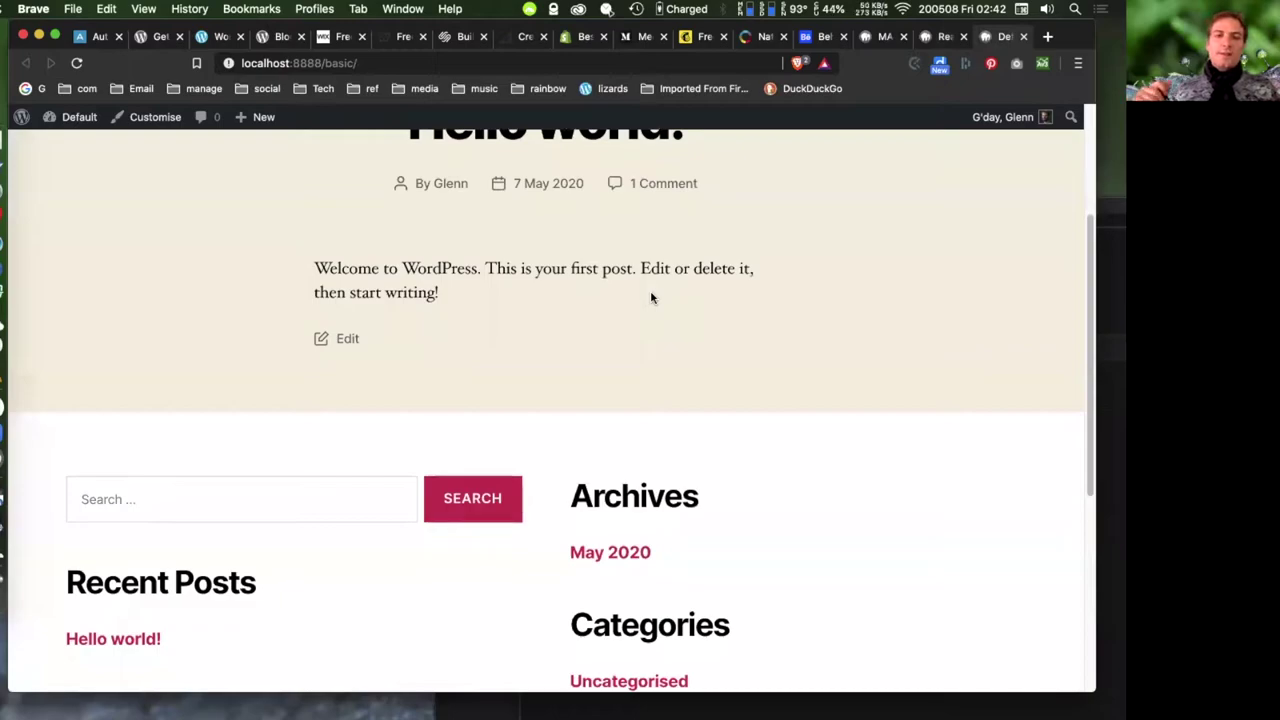
left_click(942, 37)
- Open Pages > Add New in a new browser tab and switch to it
mouse_move(55, 245)
right_click(180, 270)
left_click(240, 277)
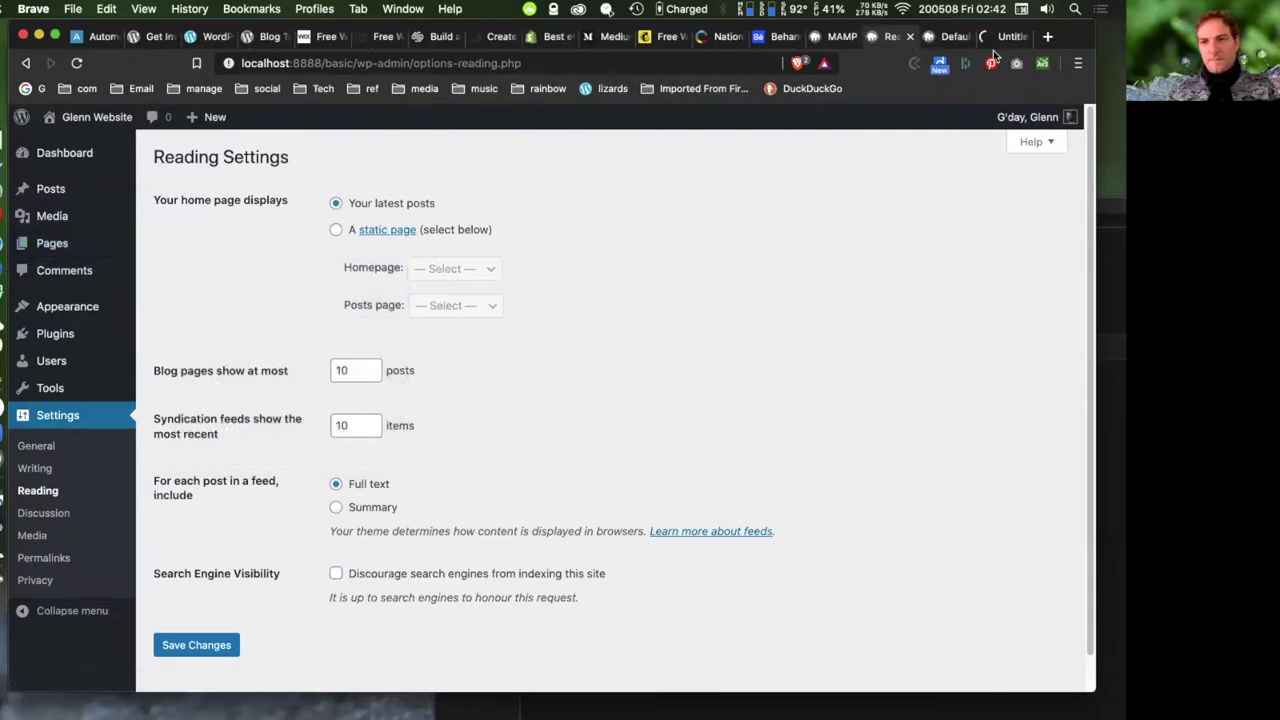
left_click(1010, 37)
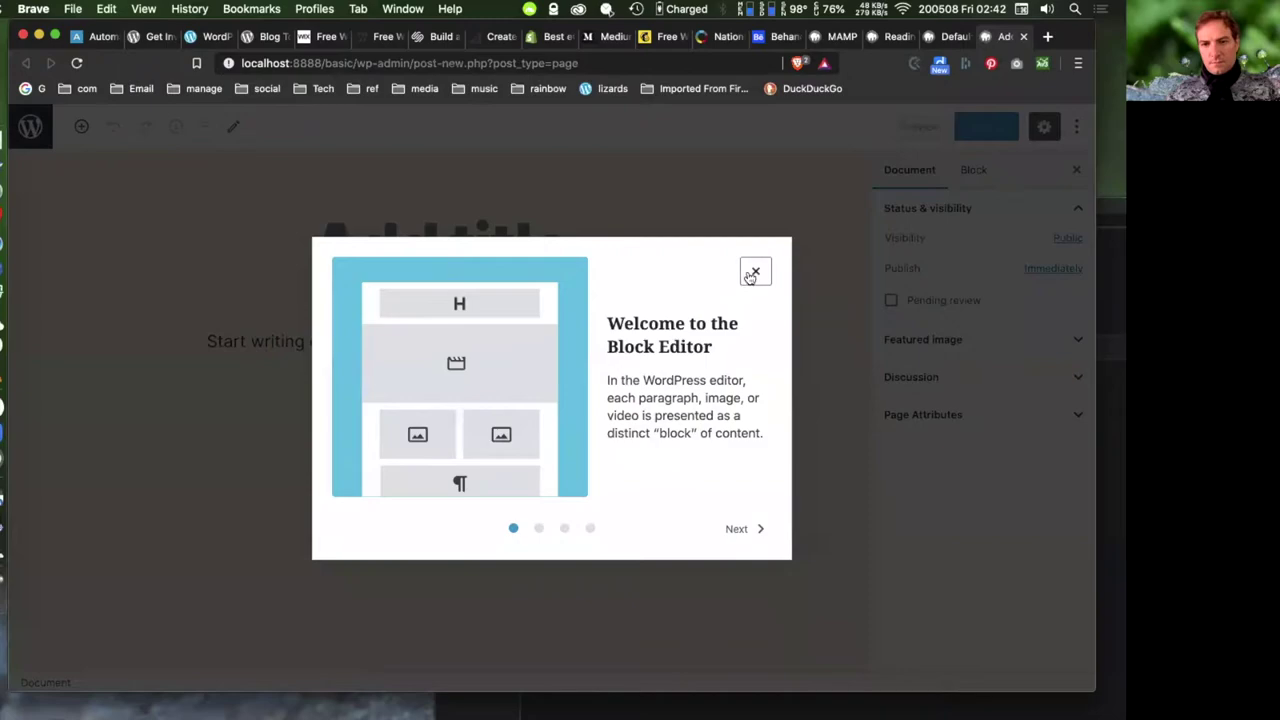
- Title the new page 'home' and publish it
left_click(754, 273)
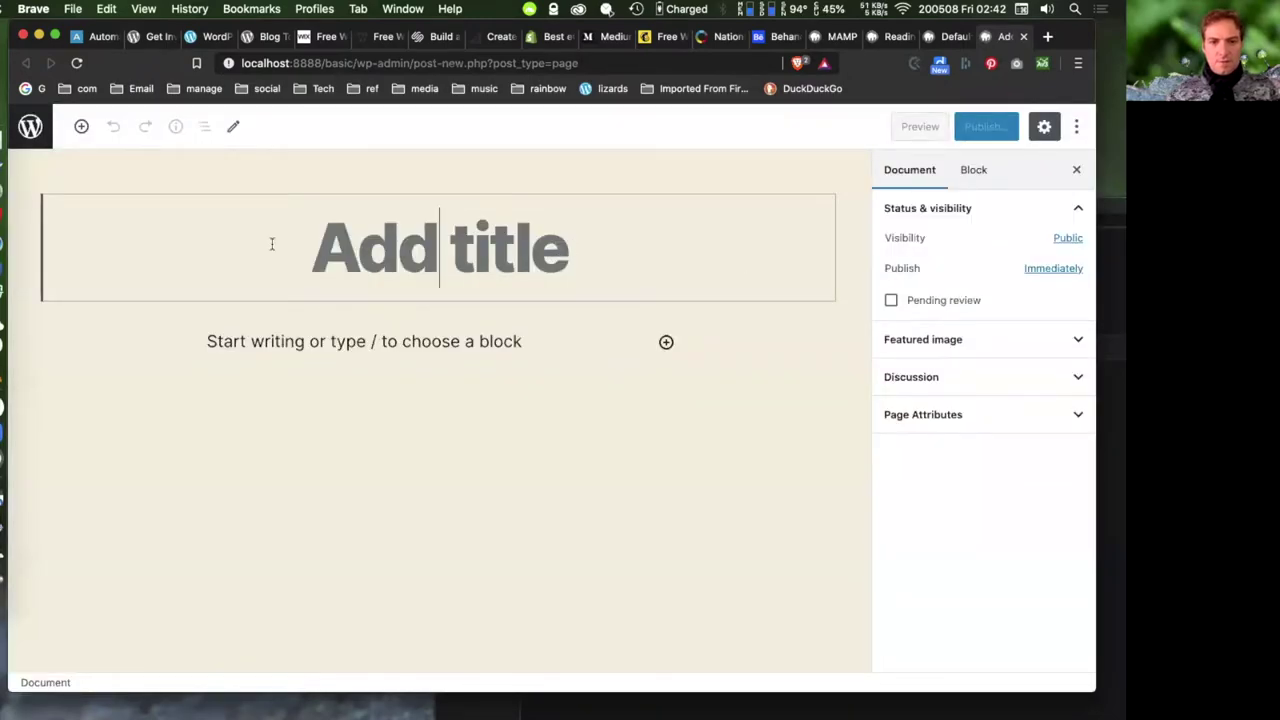
type("home")
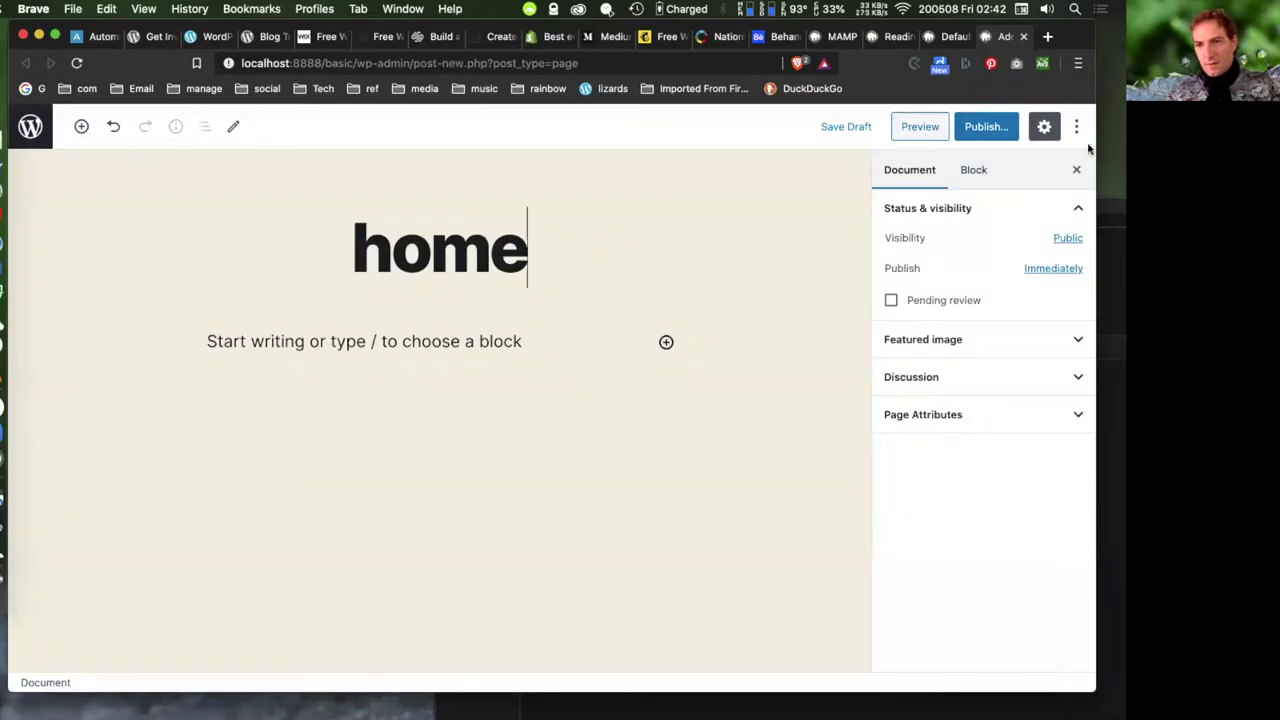
left_click(995, 126)
left_click(985, 127)
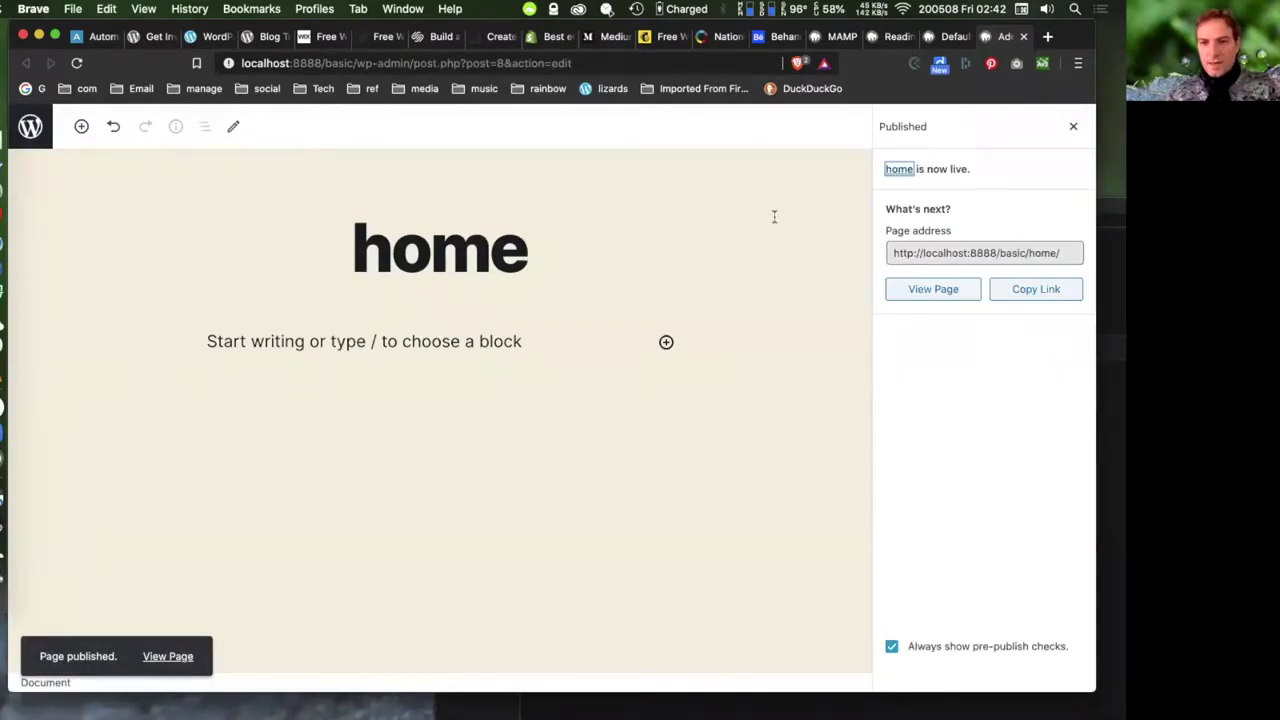
- Add a 'welocome' paragraph to the home page and update it
left_click(953, 40)
left_click(980, 40)
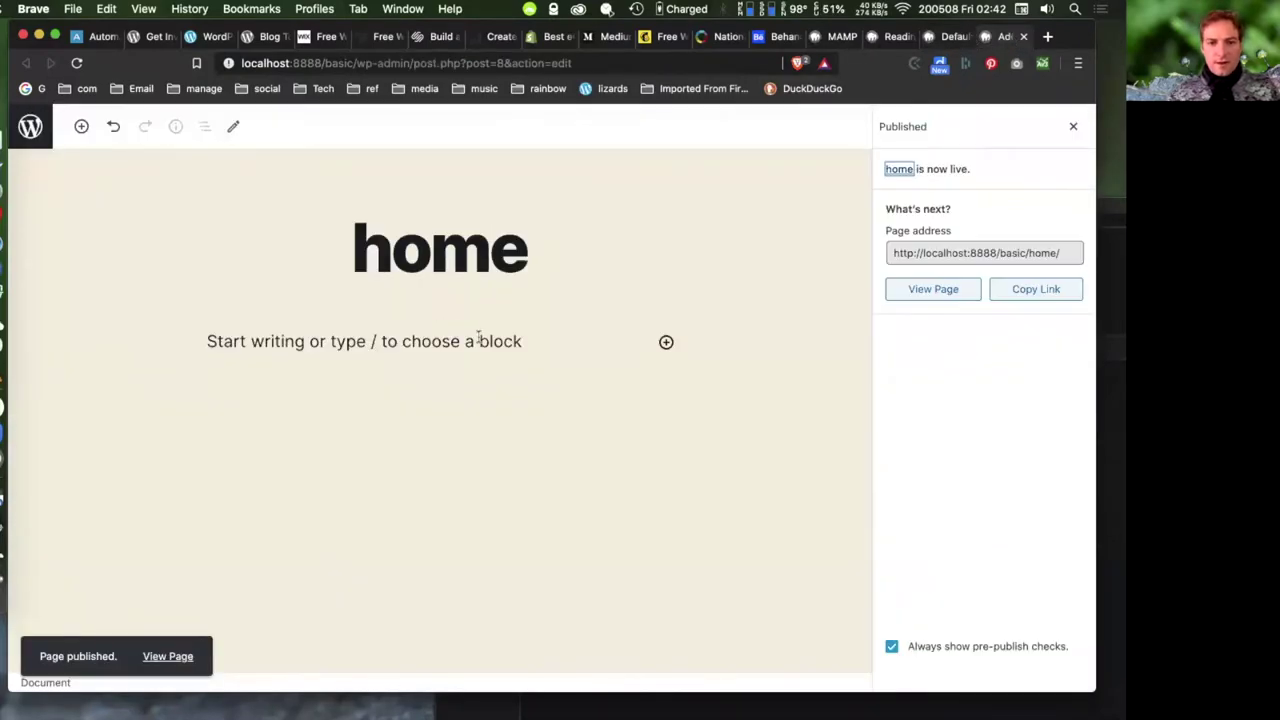
left_click(478, 340)
type("welocome")
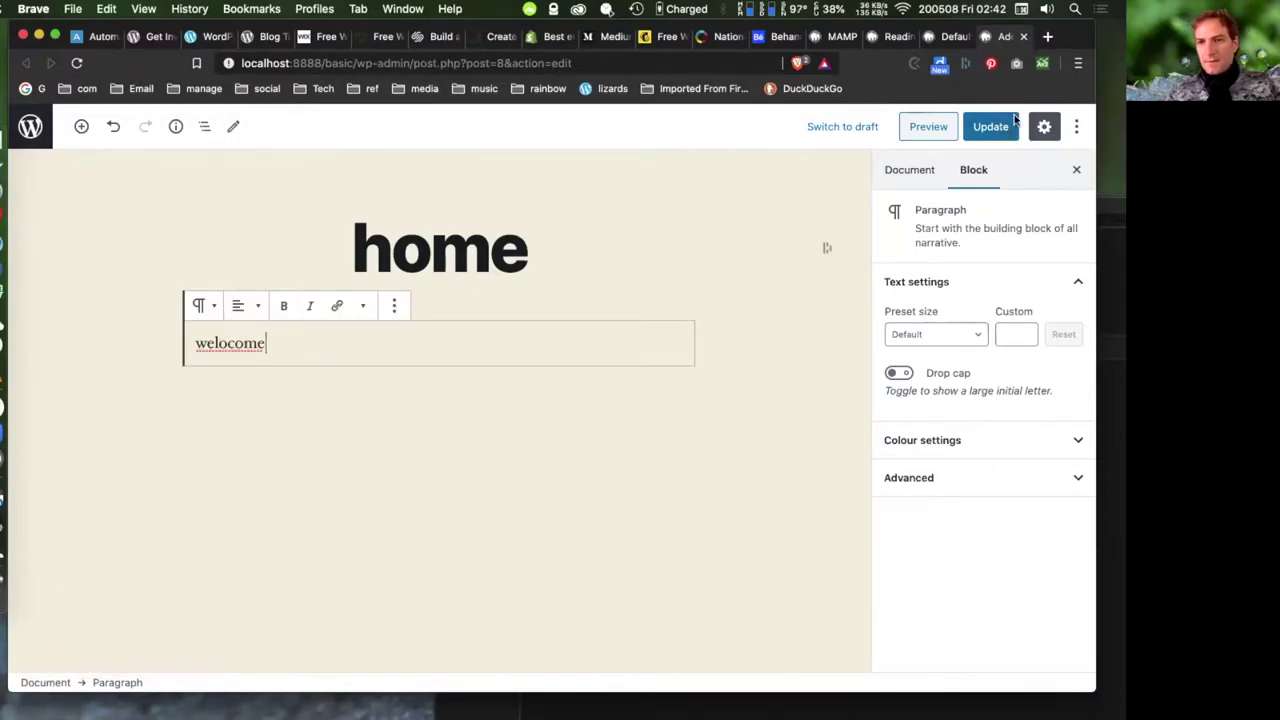
left_click(990, 127)
left_click(948, 37)
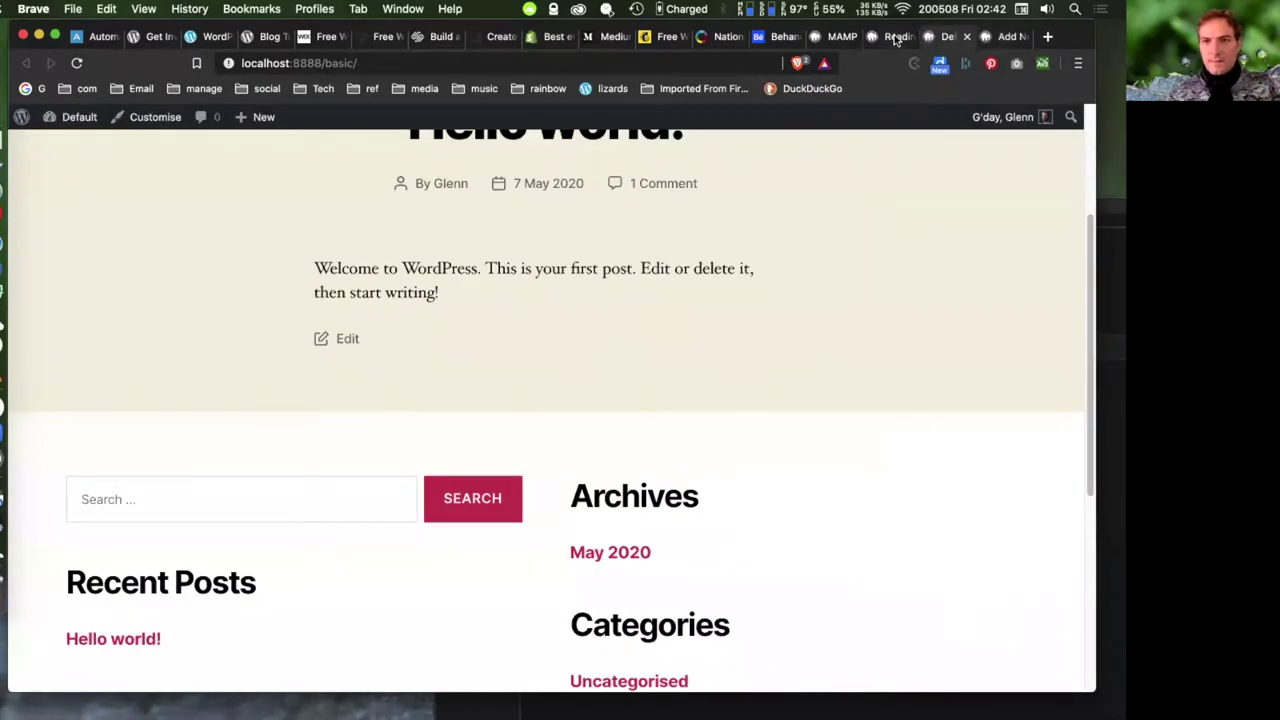
- In the reloaded Reading Settings, choose 'A static page' with Homepage 'home' and save
left_click(895, 37)
left_click(76, 63)
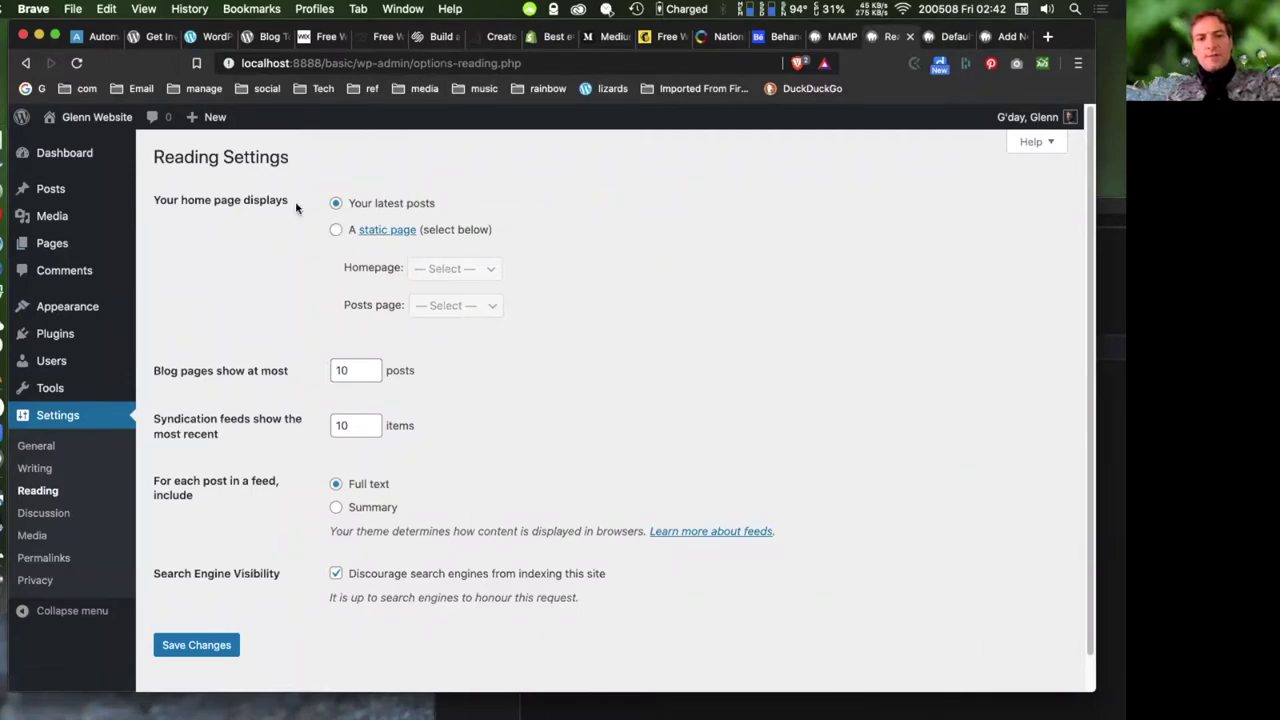
left_click_drag(154, 200, 280, 203)
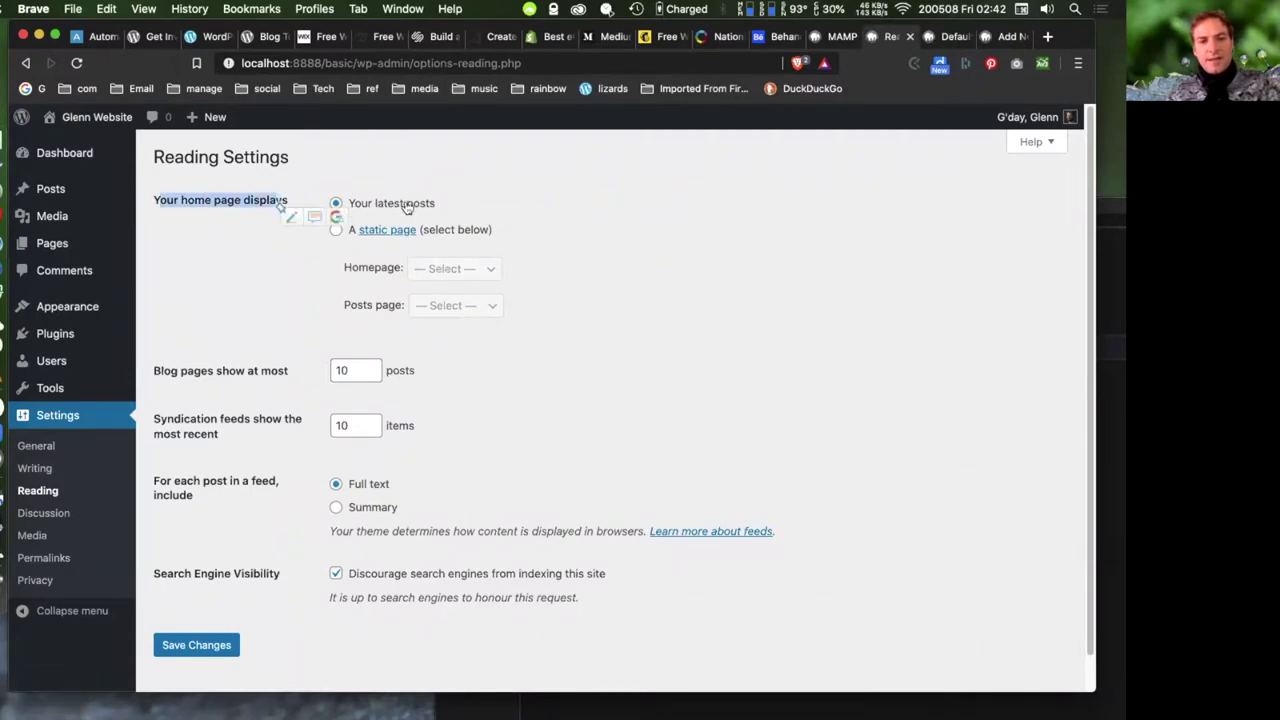
left_click(336, 229)
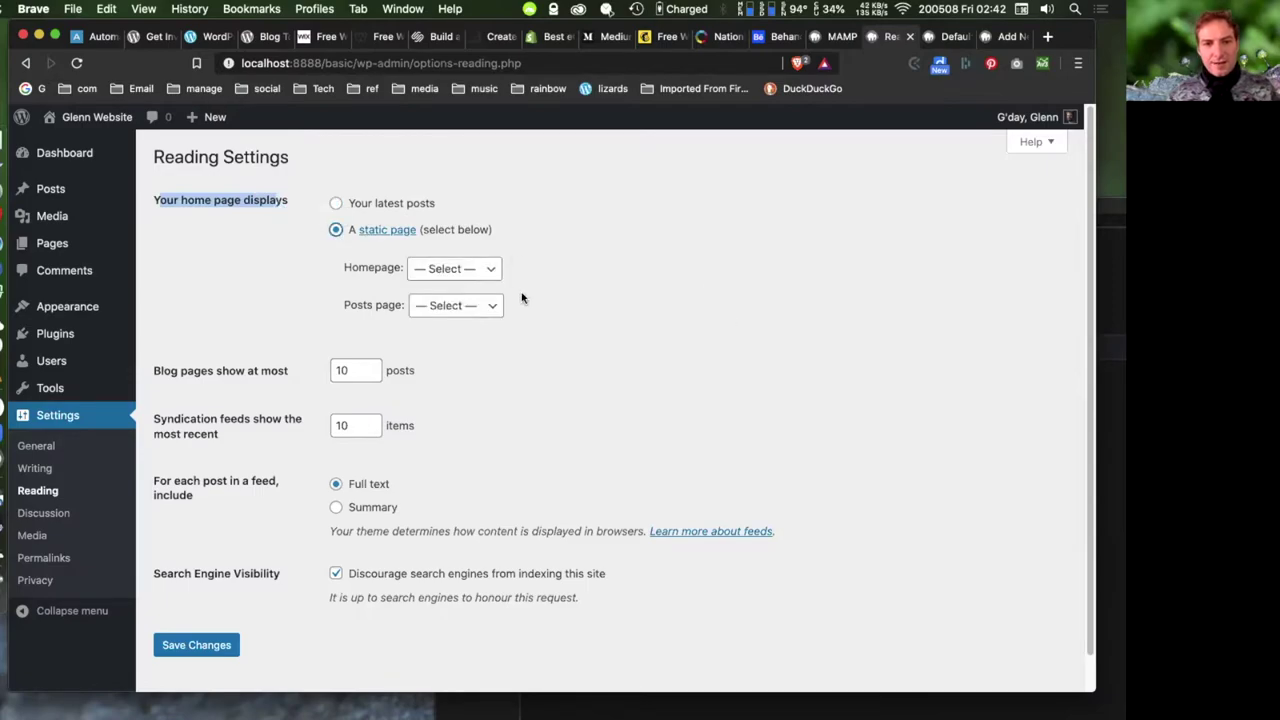
left_click(460, 272)
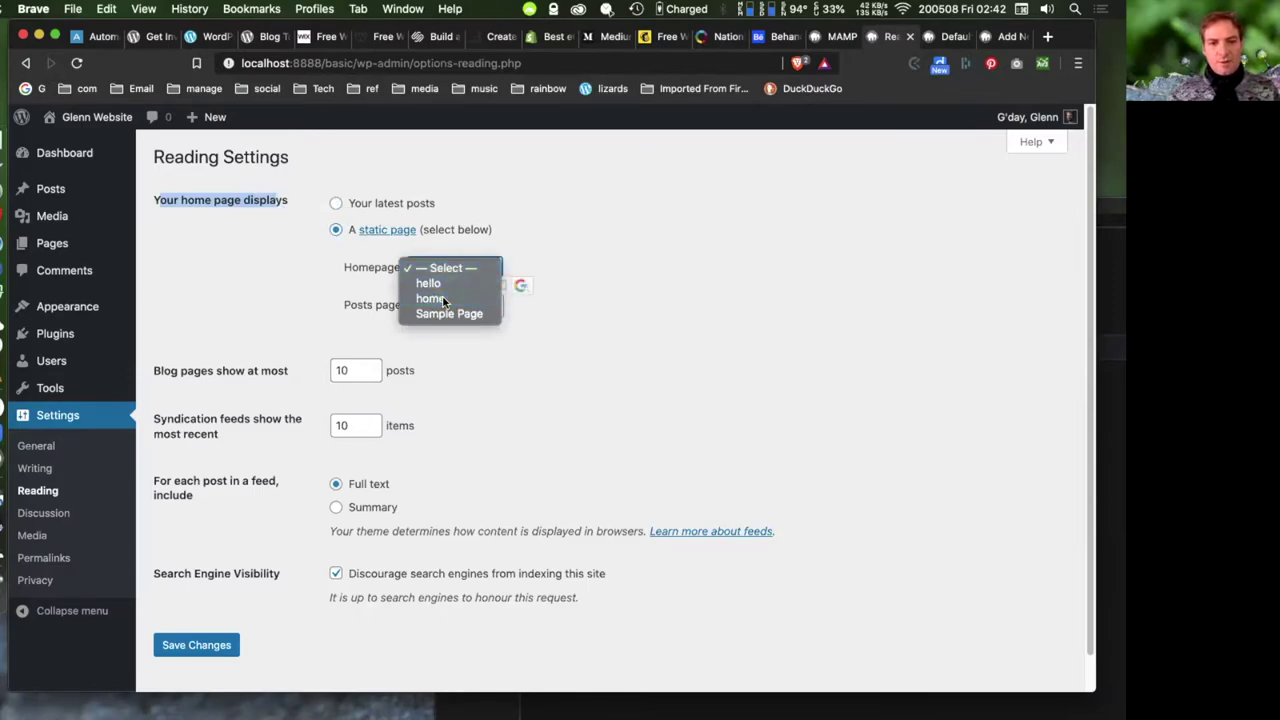
left_click(440, 298)
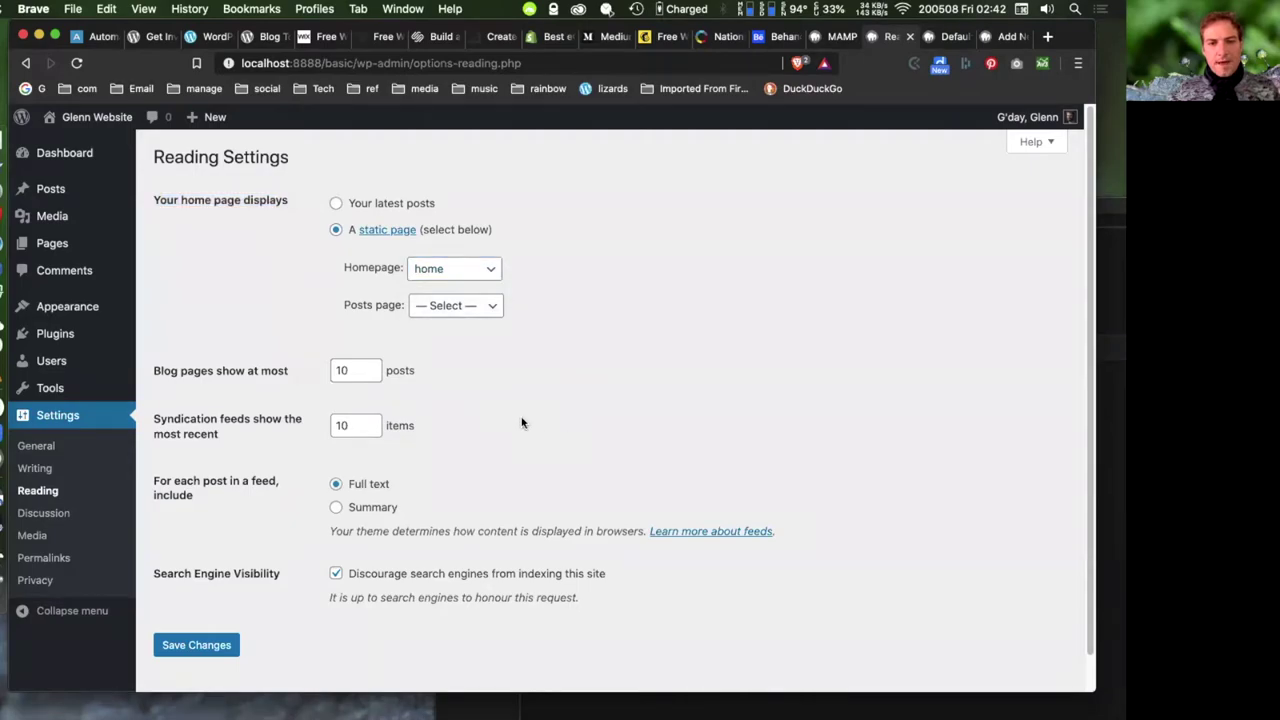
left_click(198, 646)
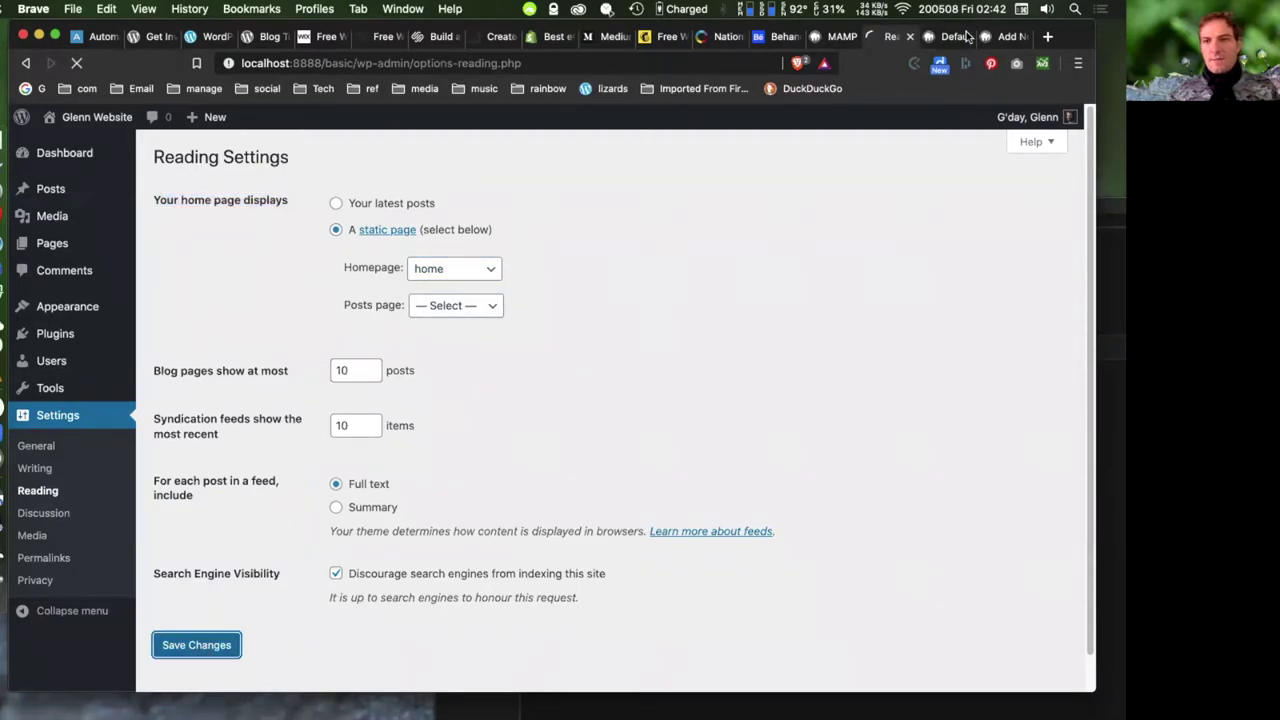
left_click(955, 37)
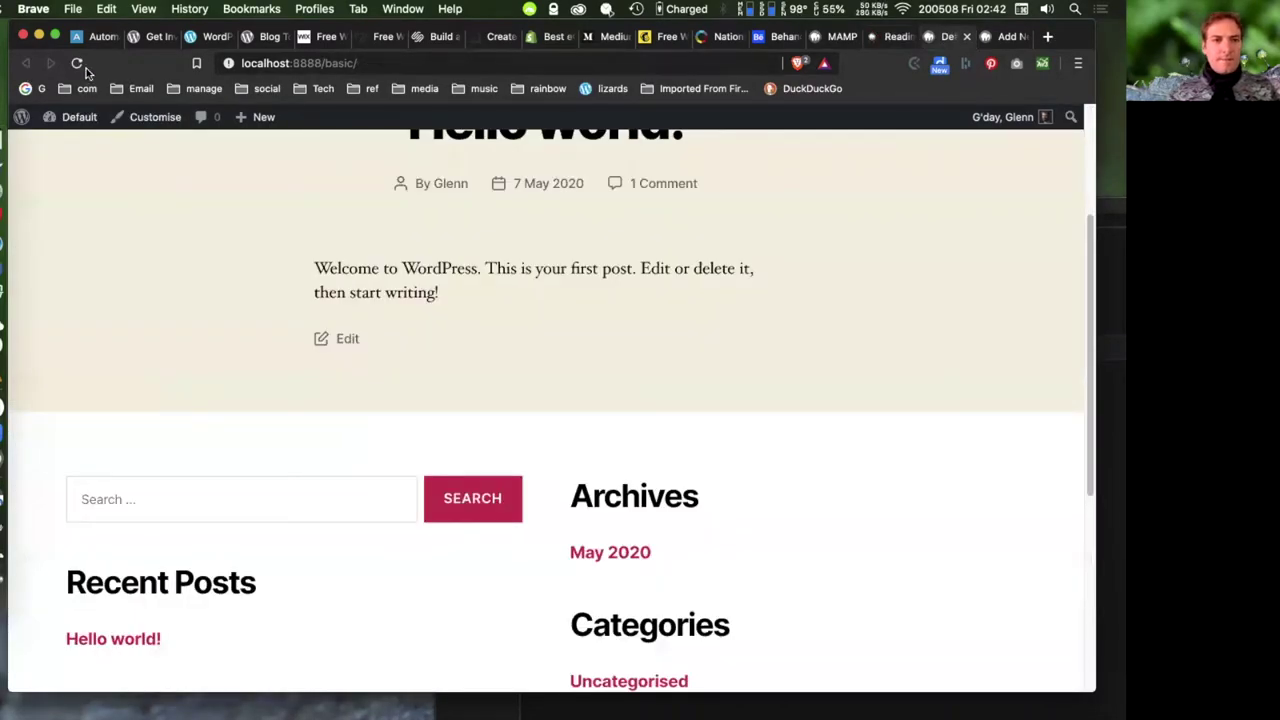
- Reload the front page to confirm it shows the 'welocome' home page, then return to Reading Settings
left_click(76, 63)
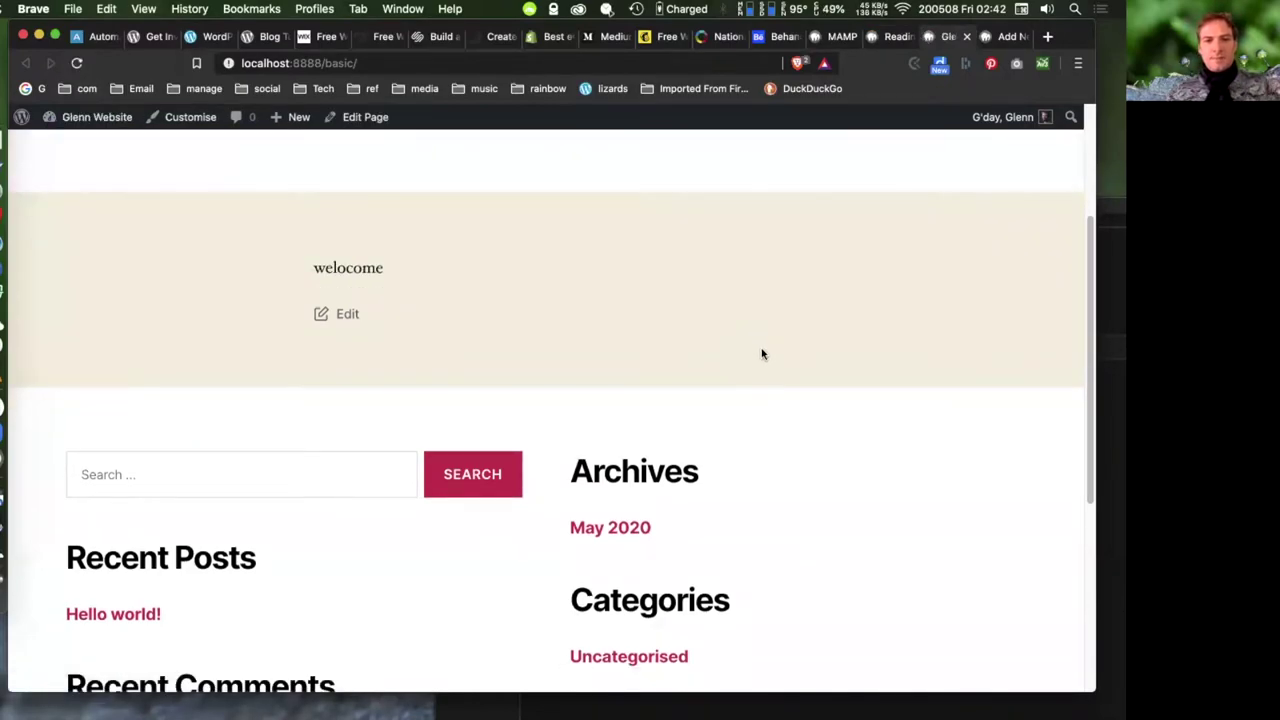
scroll(760, 345, "up", 3)
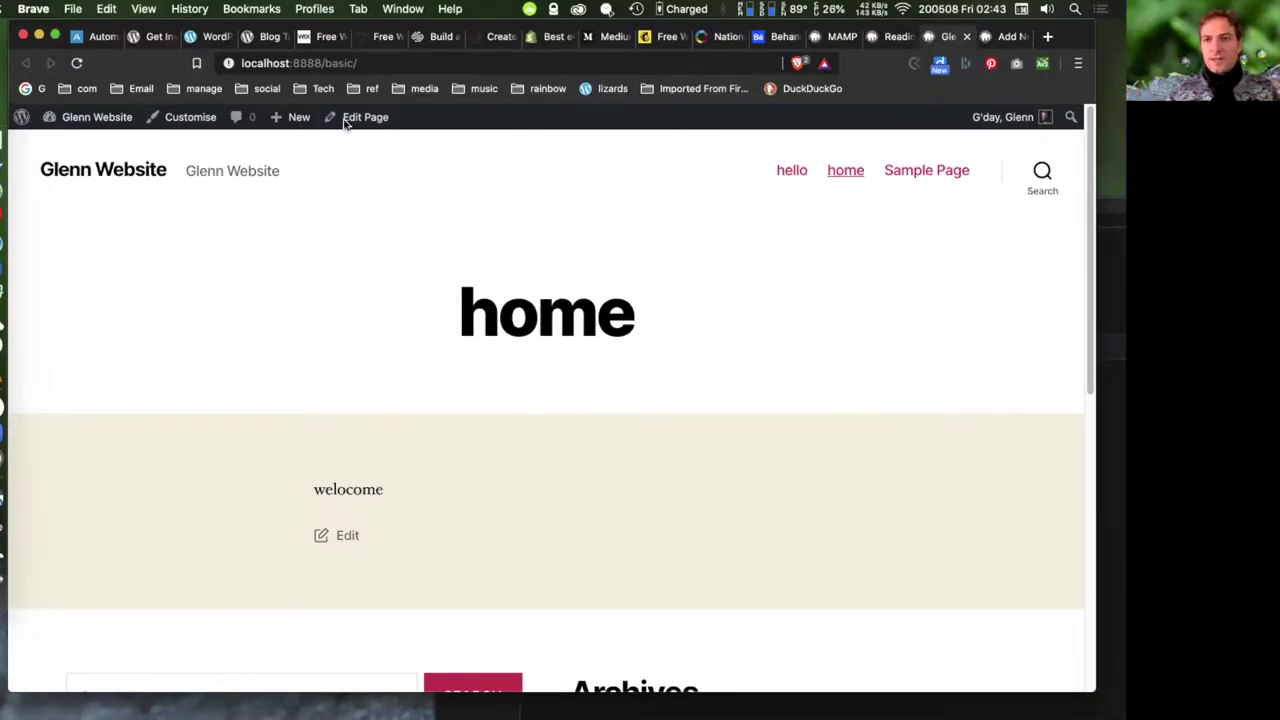
left_click(884, 40)
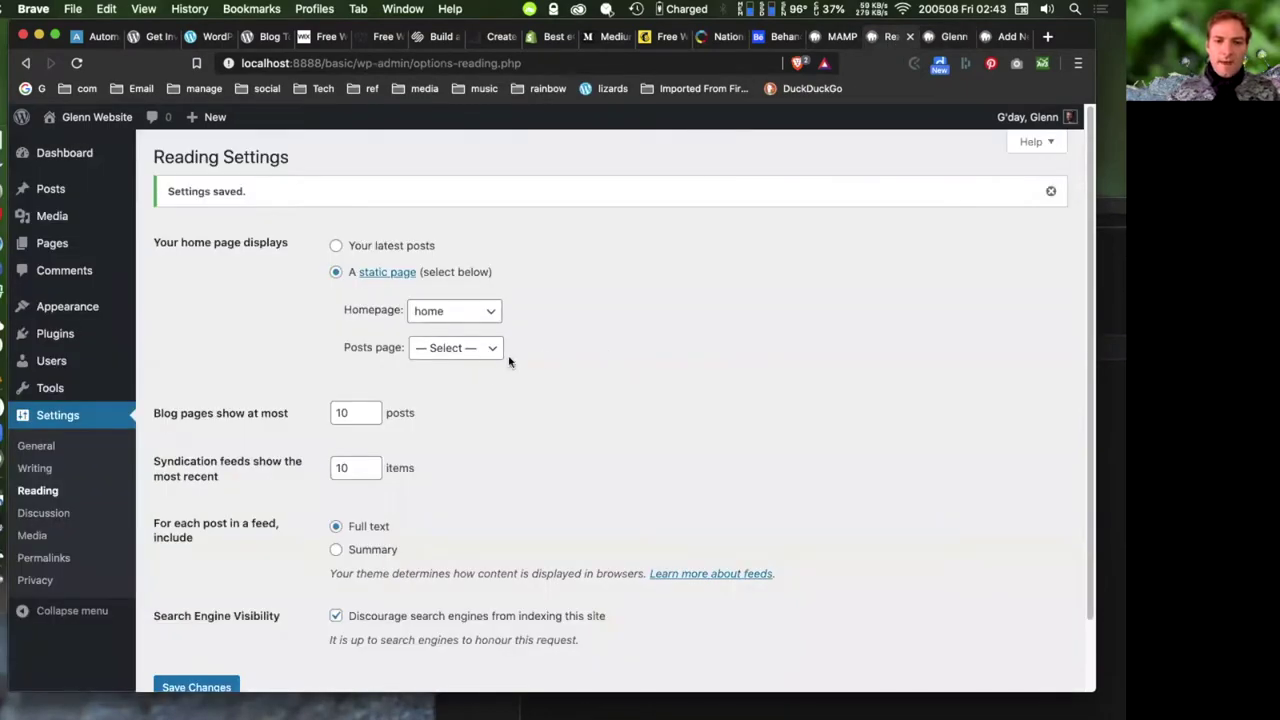
left_click(951, 38)
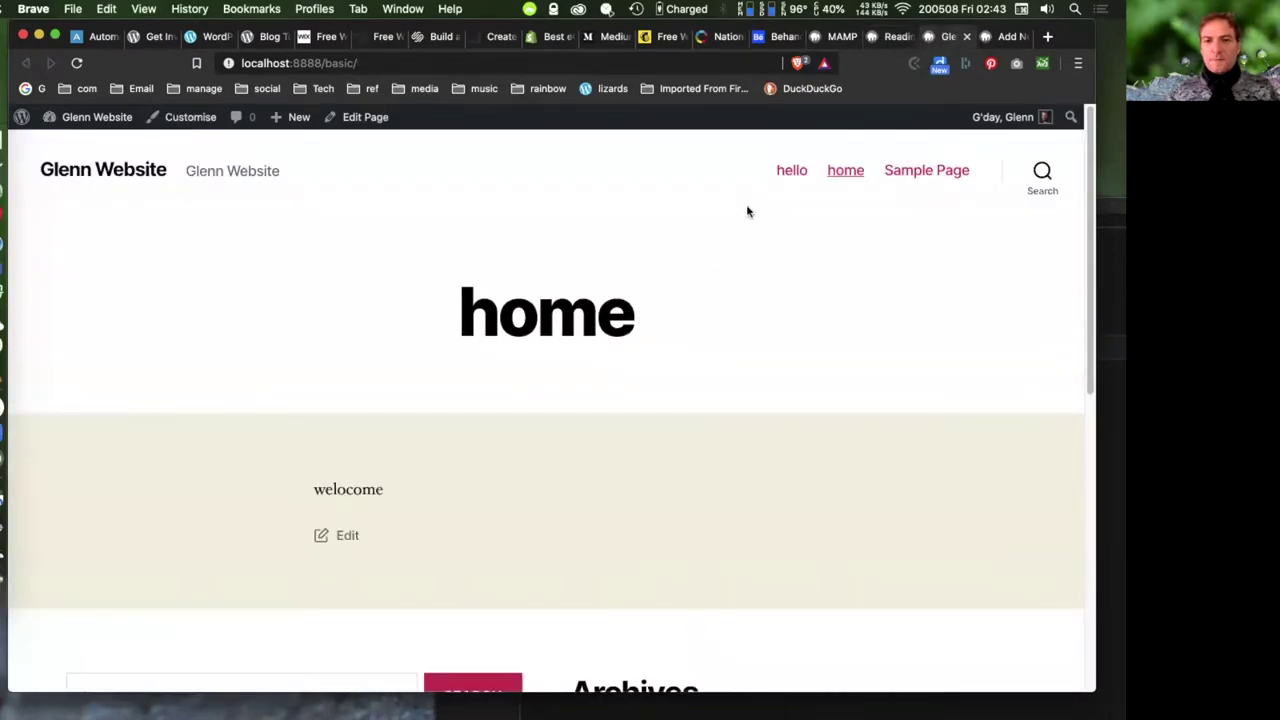
left_click(1003, 37)
left_click(948, 37)
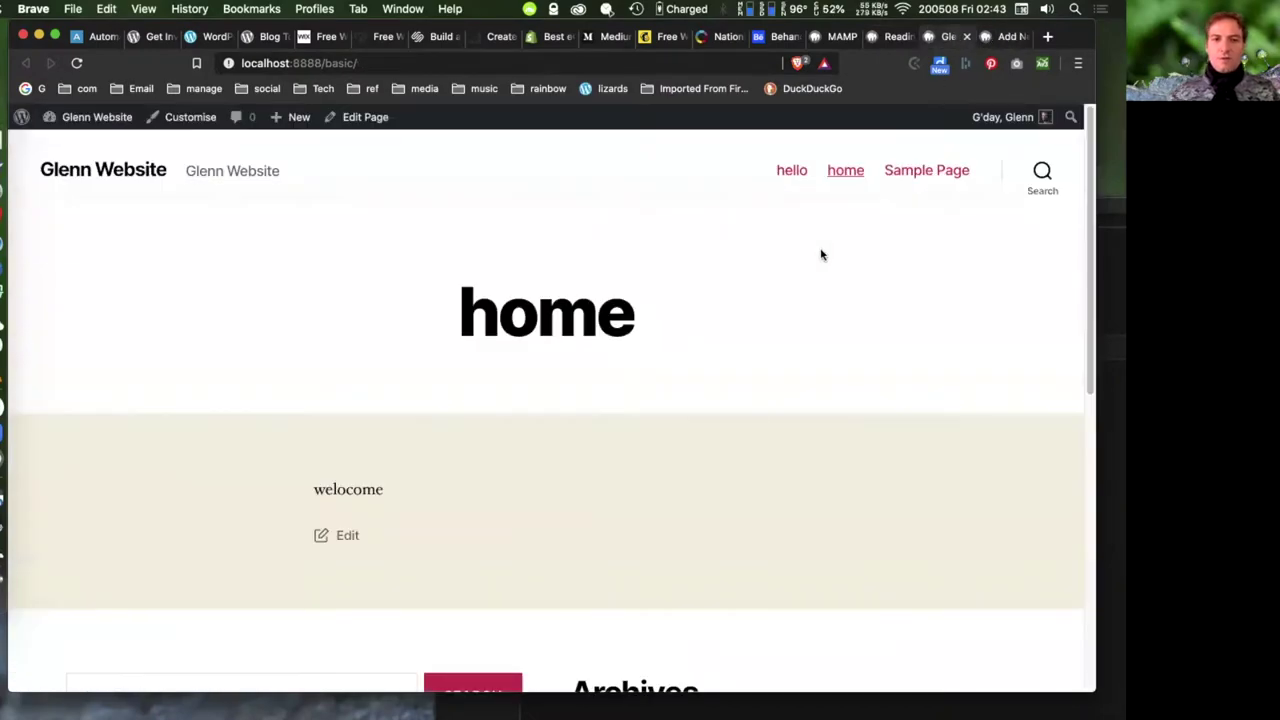
left_click(894, 37)
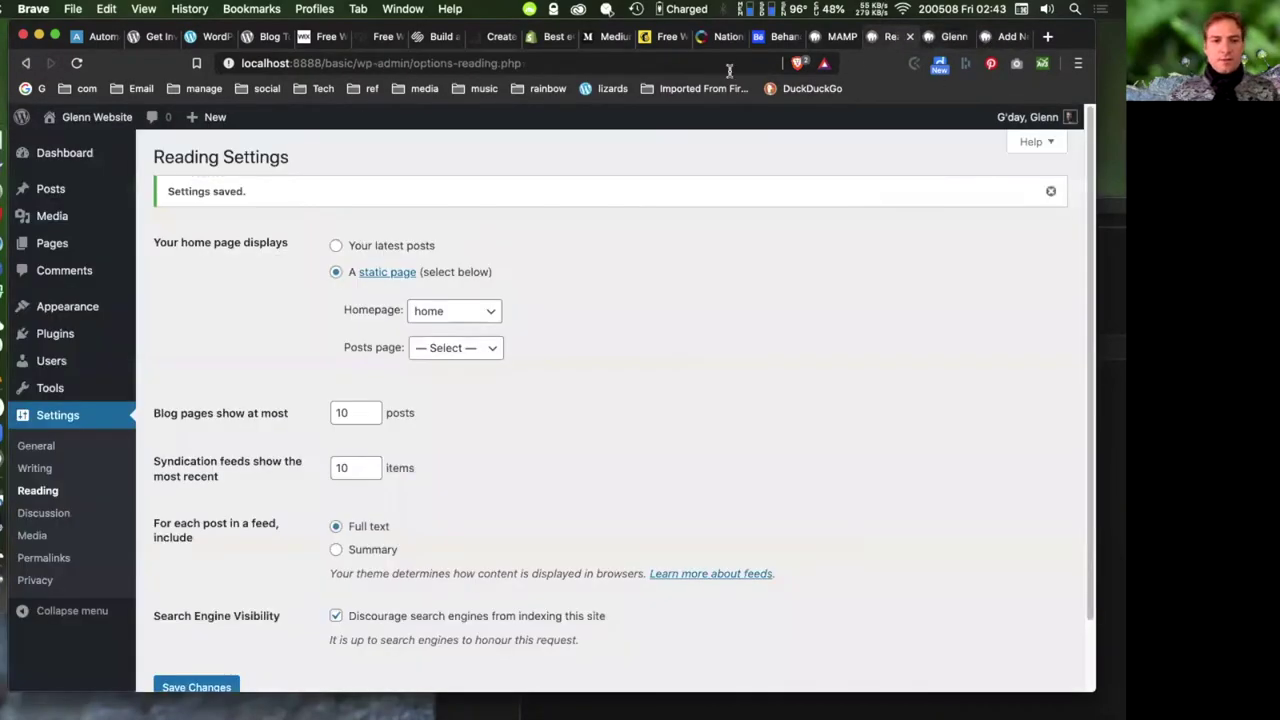
- Set Sample Page as the posts page in Reading Settings
left_click(447, 348)
left_click(450, 363)
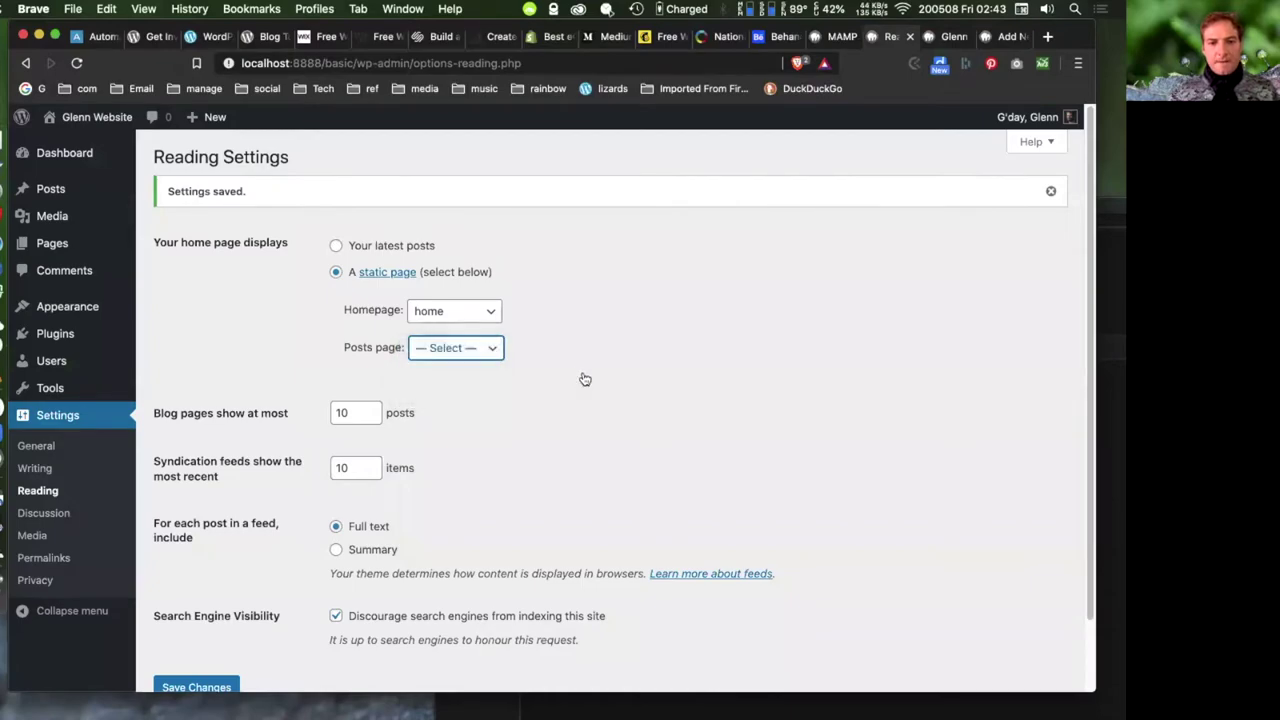
left_click(462, 350)
left_click(456, 378)
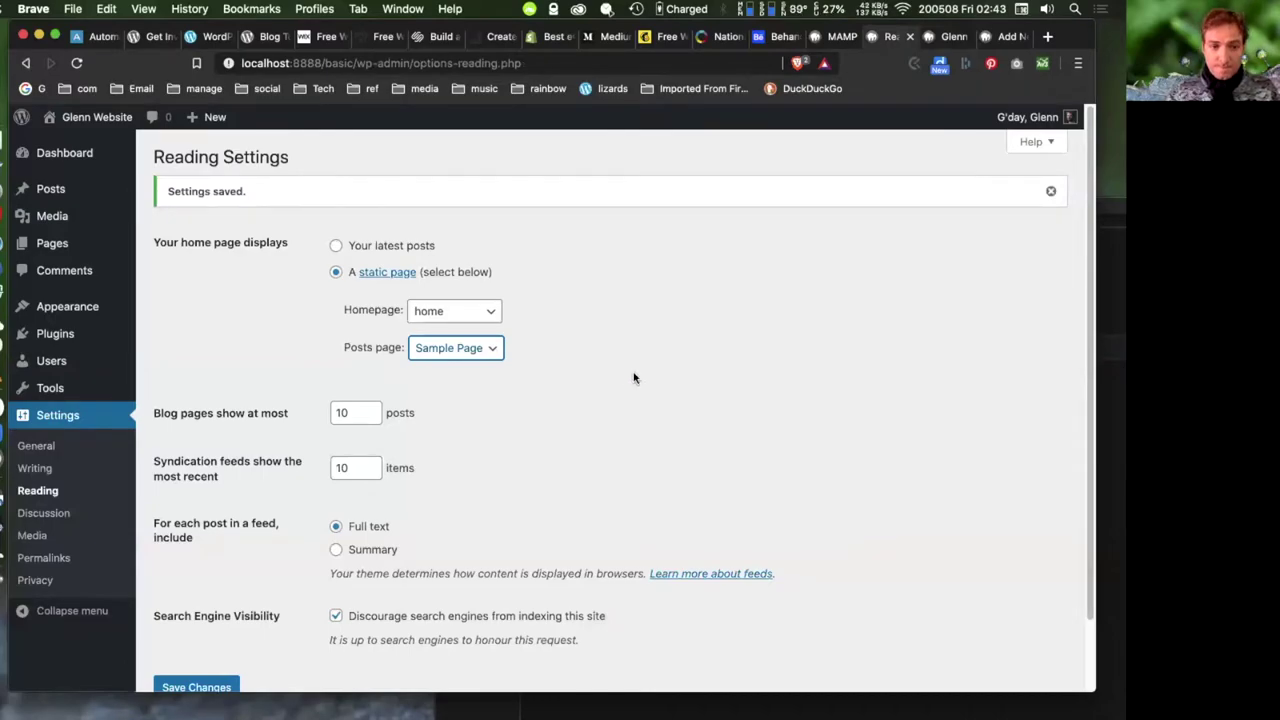
scroll(627, 386, "down", 2)
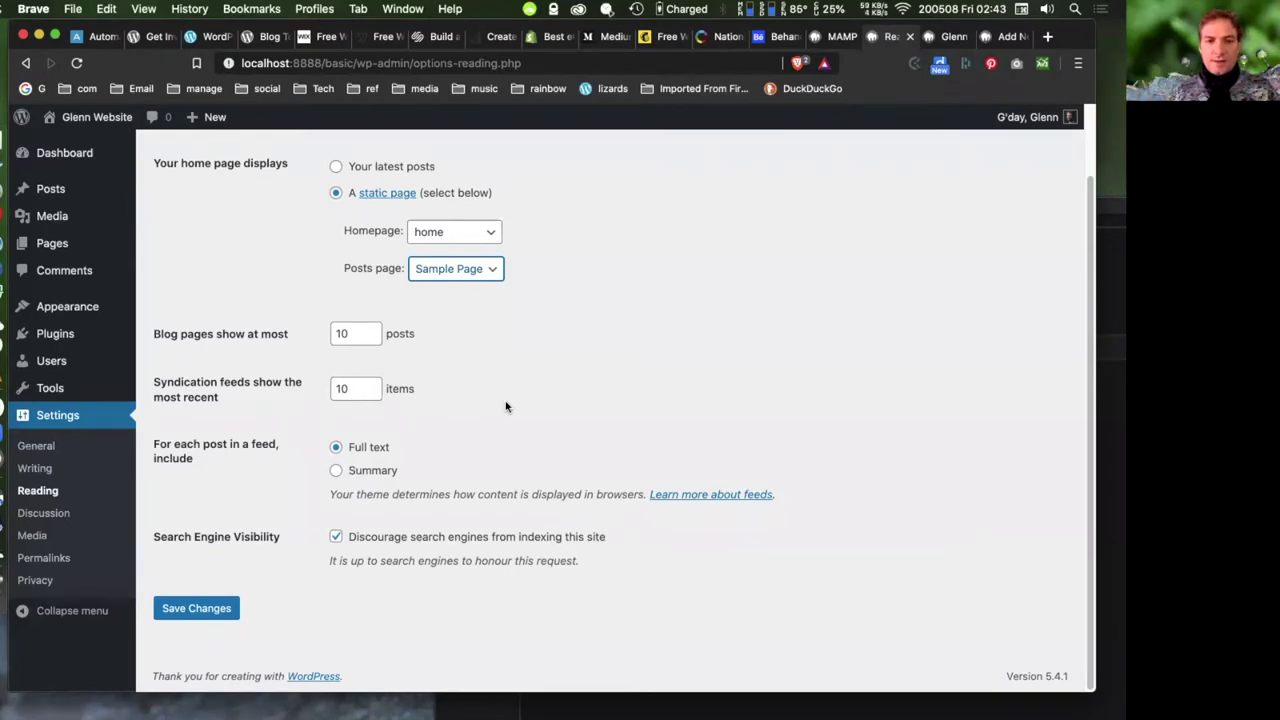
- Go to Discussion settings and open the Installed Plugins list in a new tab
left_click(35, 512)
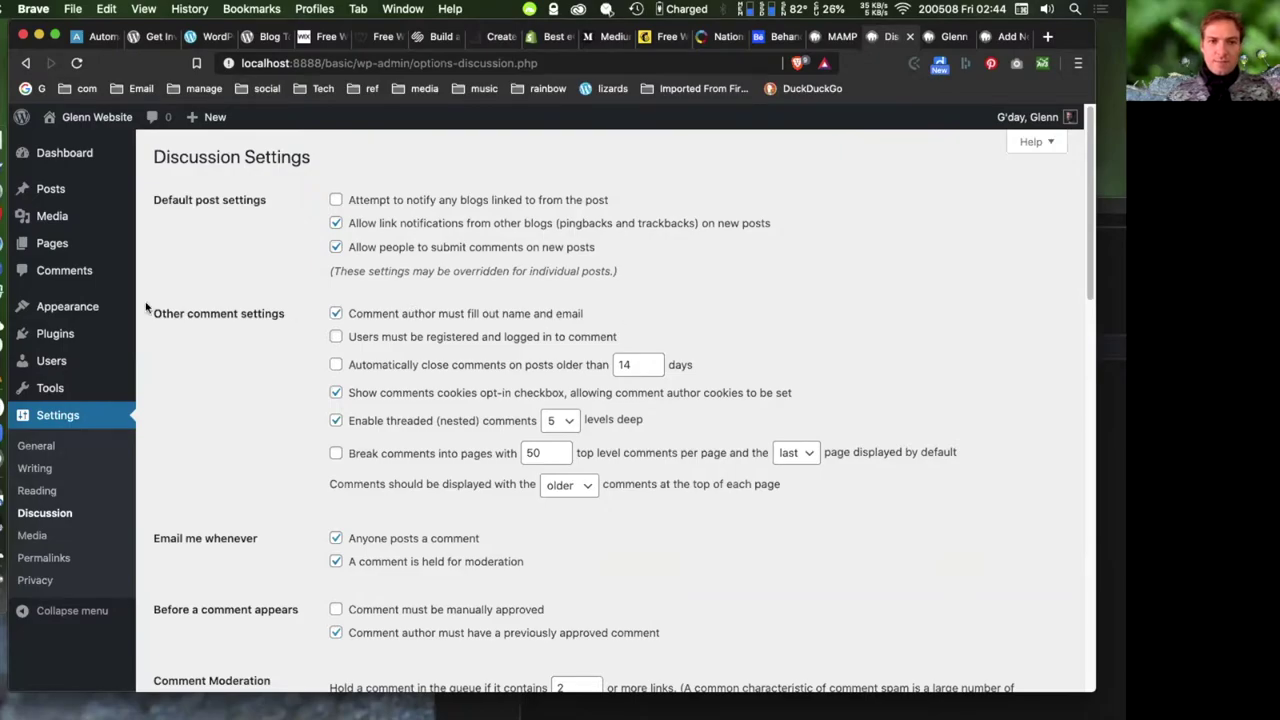
right_click(50, 334)
left_click(110, 340)
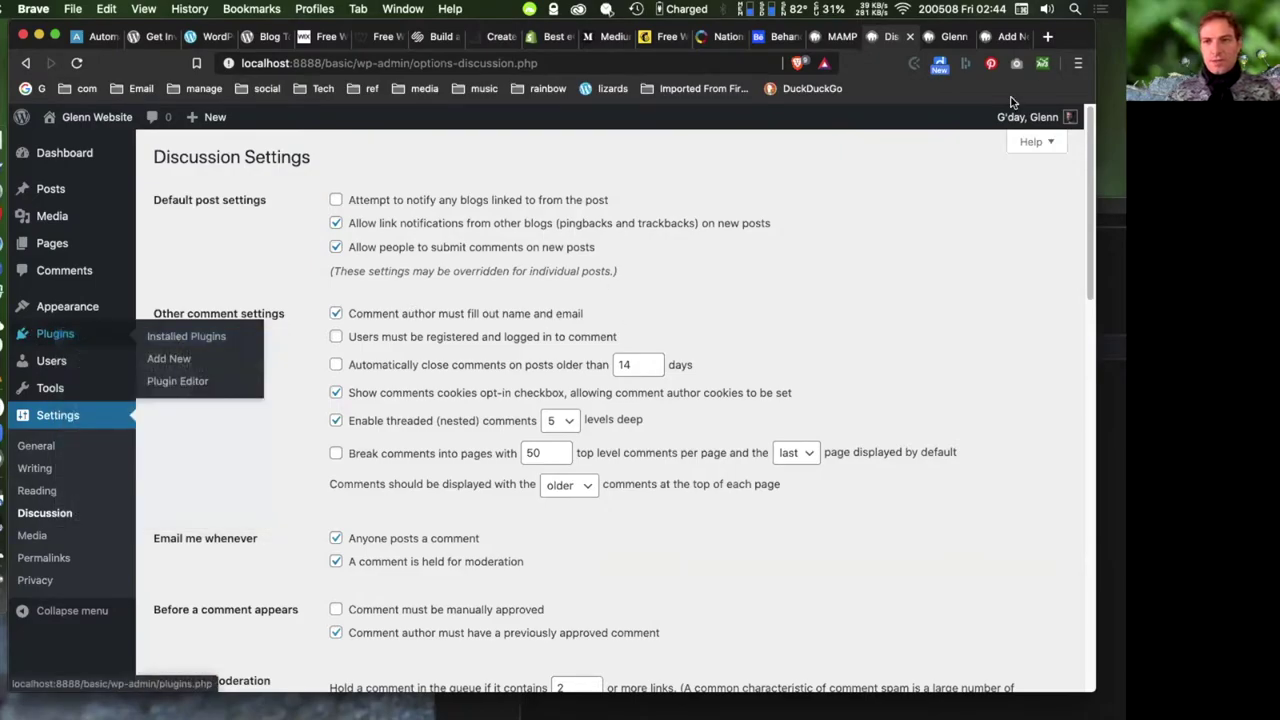
left_click(1005, 36)
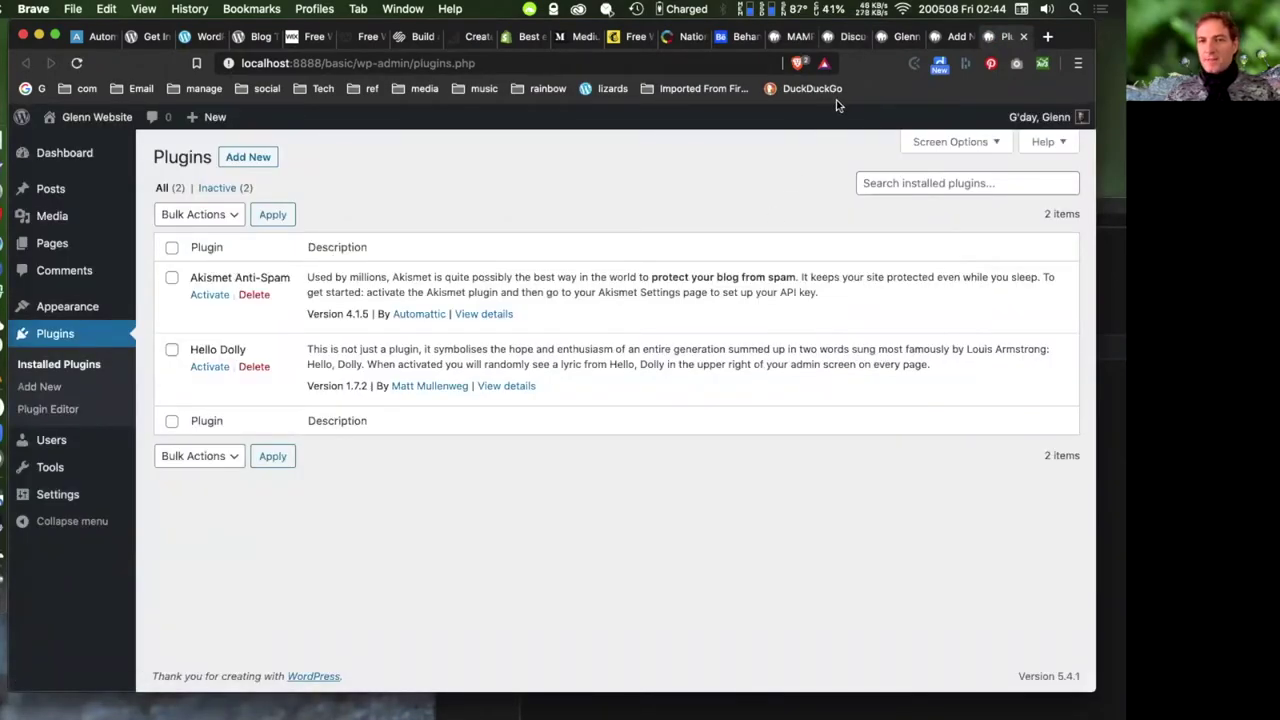
- After viewing Akismet Anti-Spam and Hello Dolly, return to the Discussion Settings tab
left_click(852, 37)
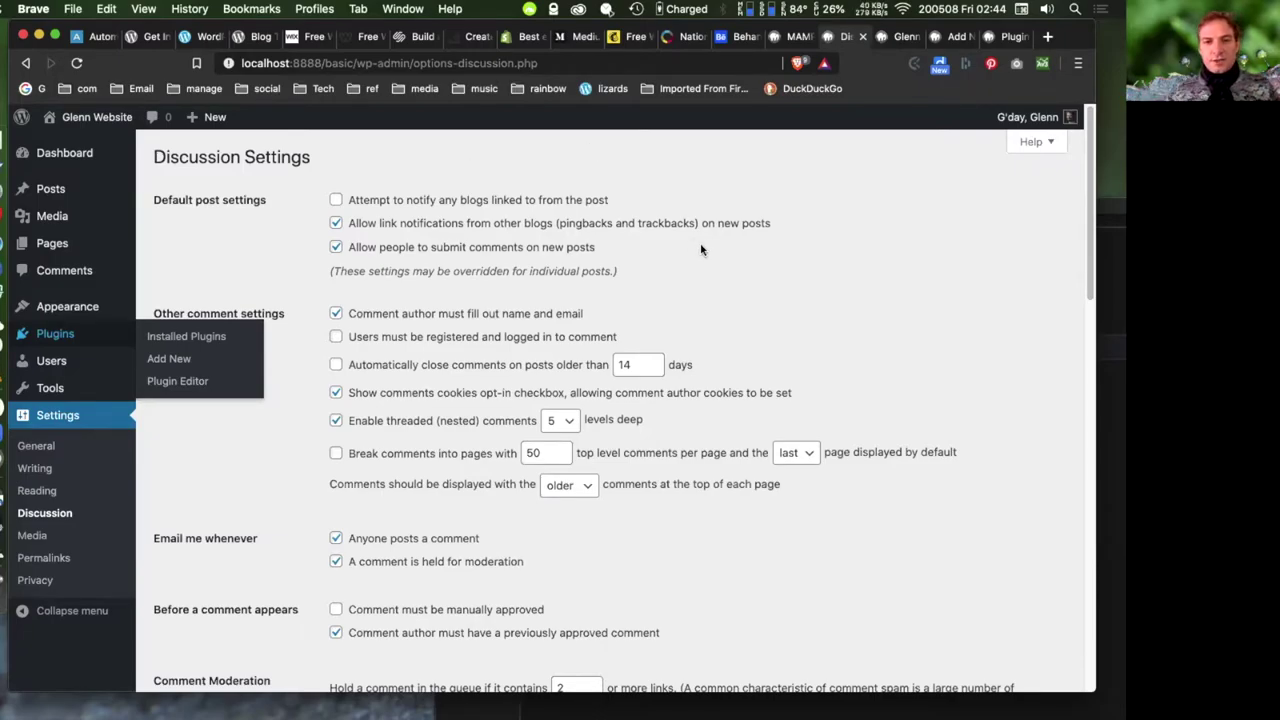
- Turn off comments and link notifications on new posts, save, then go to Media settings
left_click(336, 247)
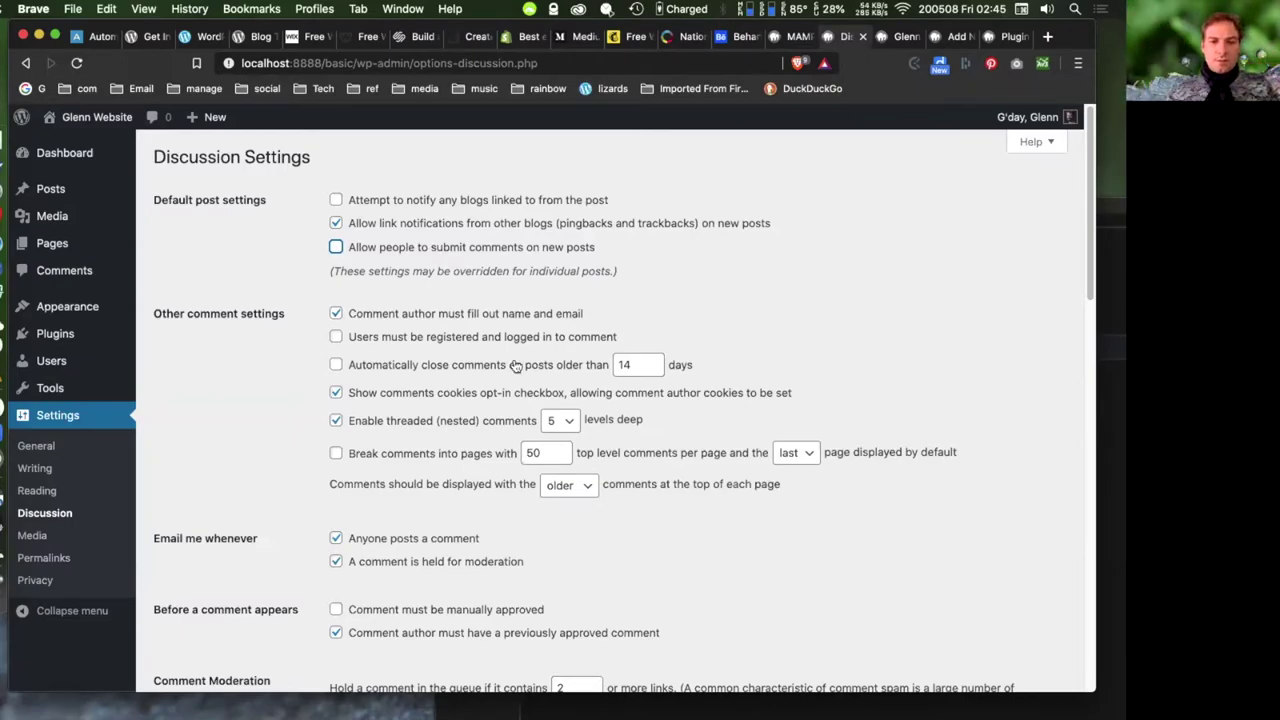
left_click(336, 223)
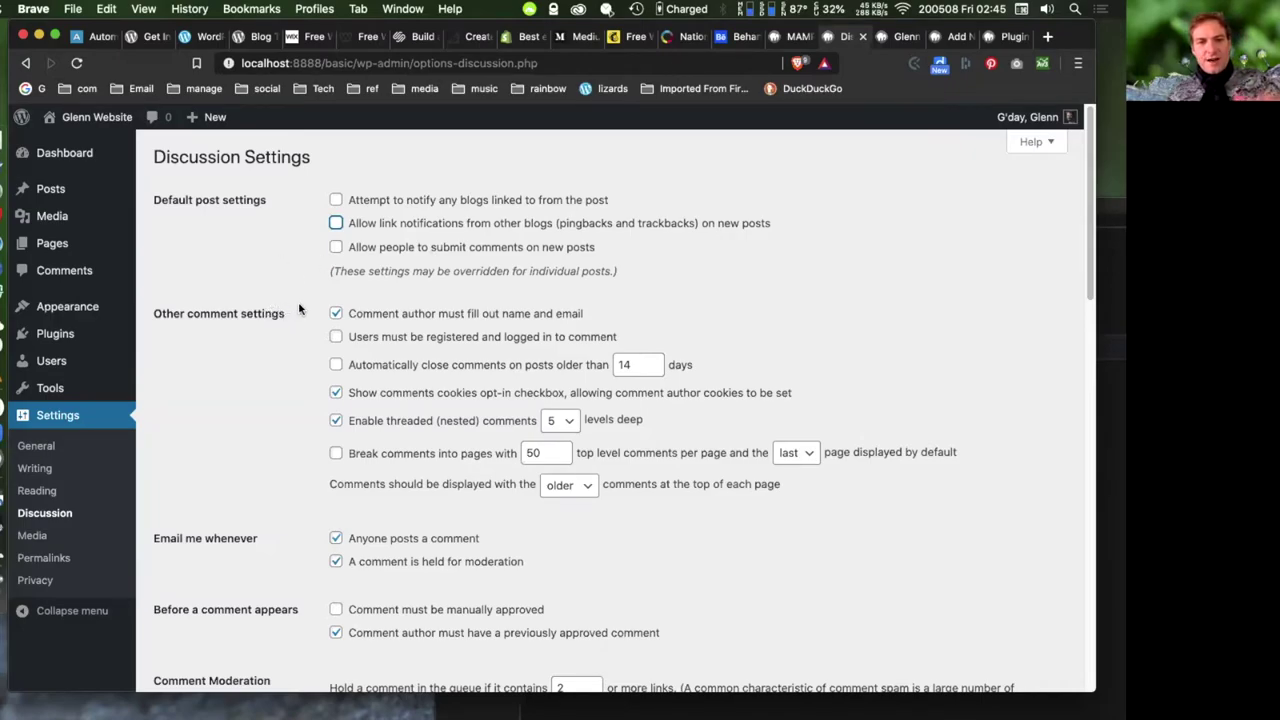
left_click(416, 277)
scroll(466, 411, "down", 5)
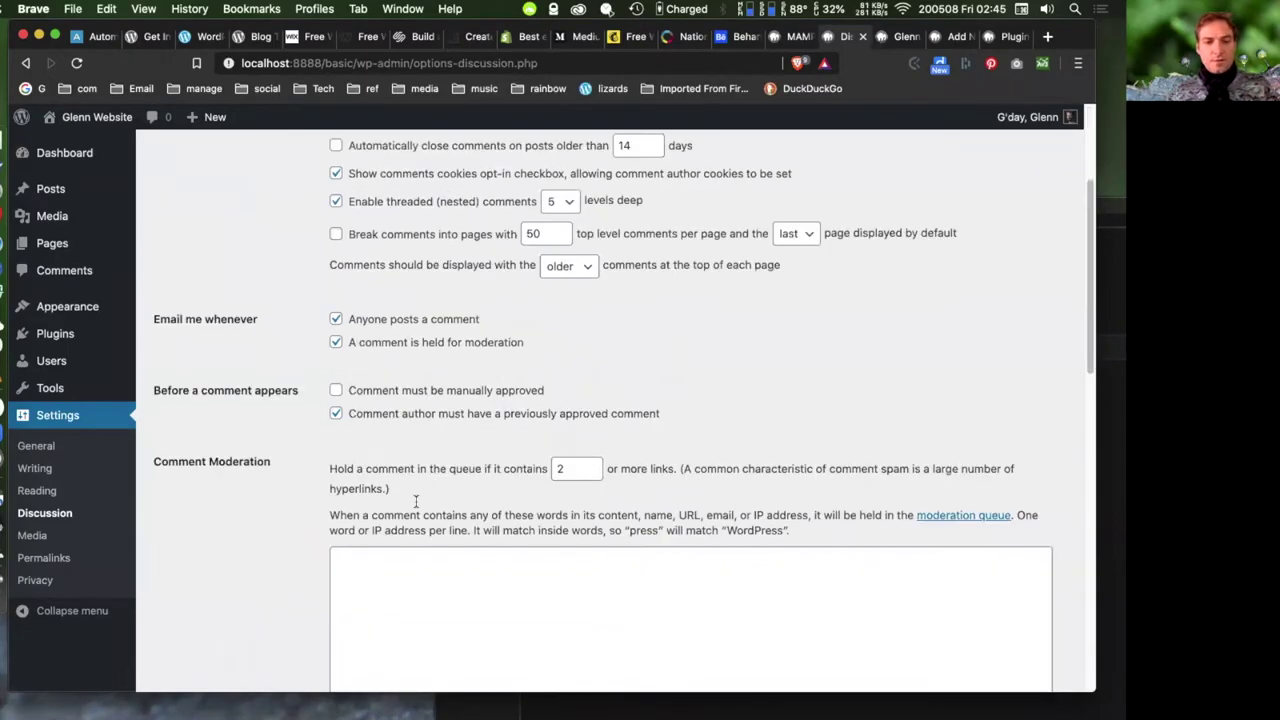
scroll(234, 593, "down", 14)
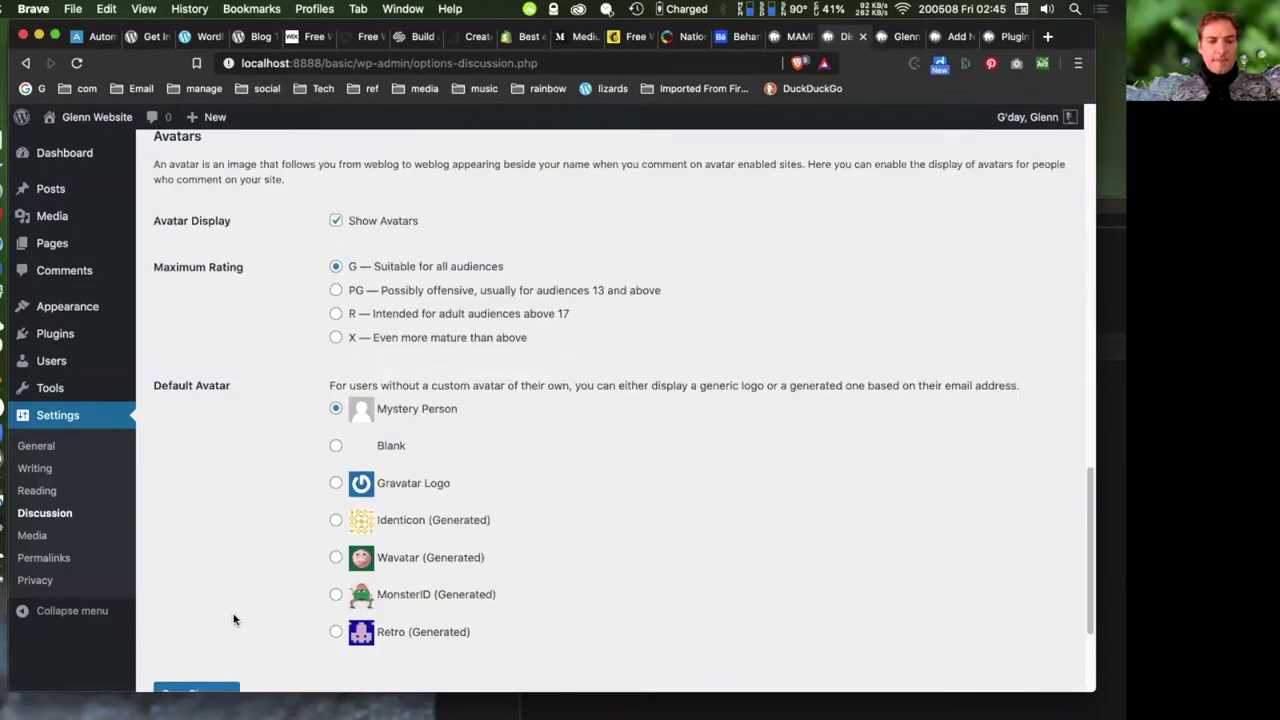
left_click(196, 608)
scroll(246, 460, "up", 15)
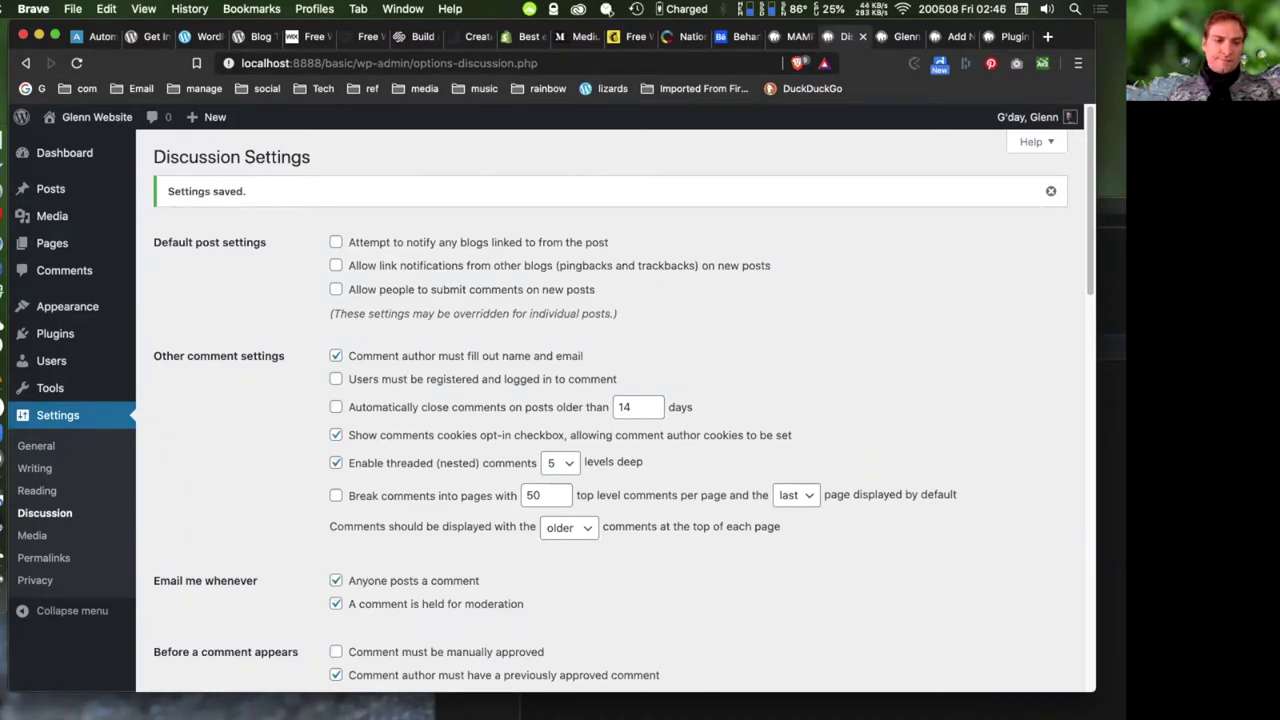
left_click(32, 537)
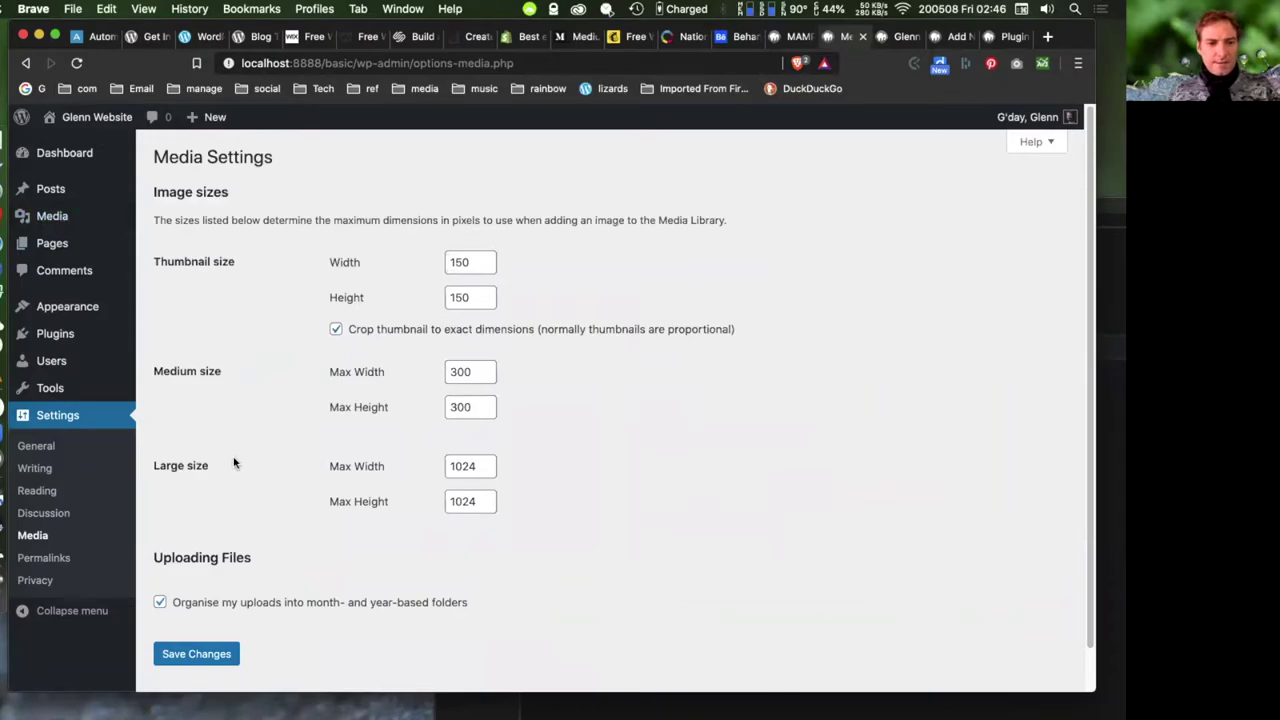
- Open Permalink settings and examine the Plain and Post name example URLs
scroll(230, 468, "down", 1)
left_click(50, 558)
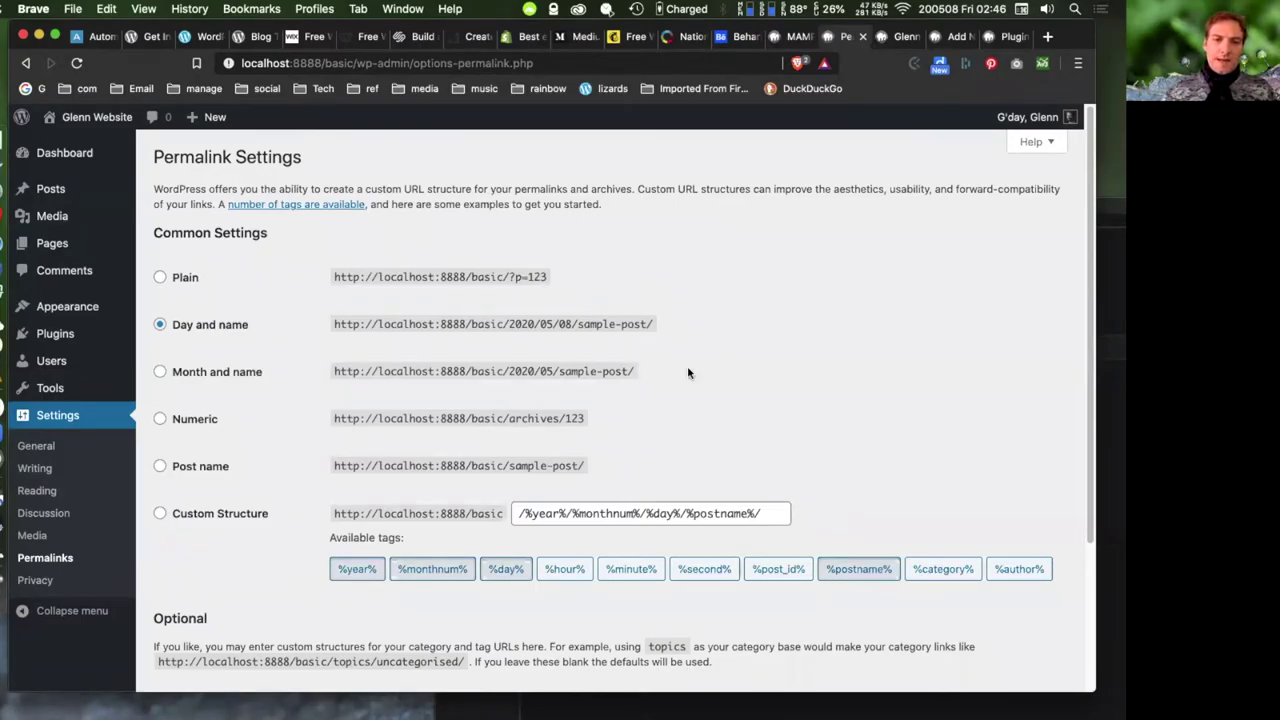
left_click(160, 277)
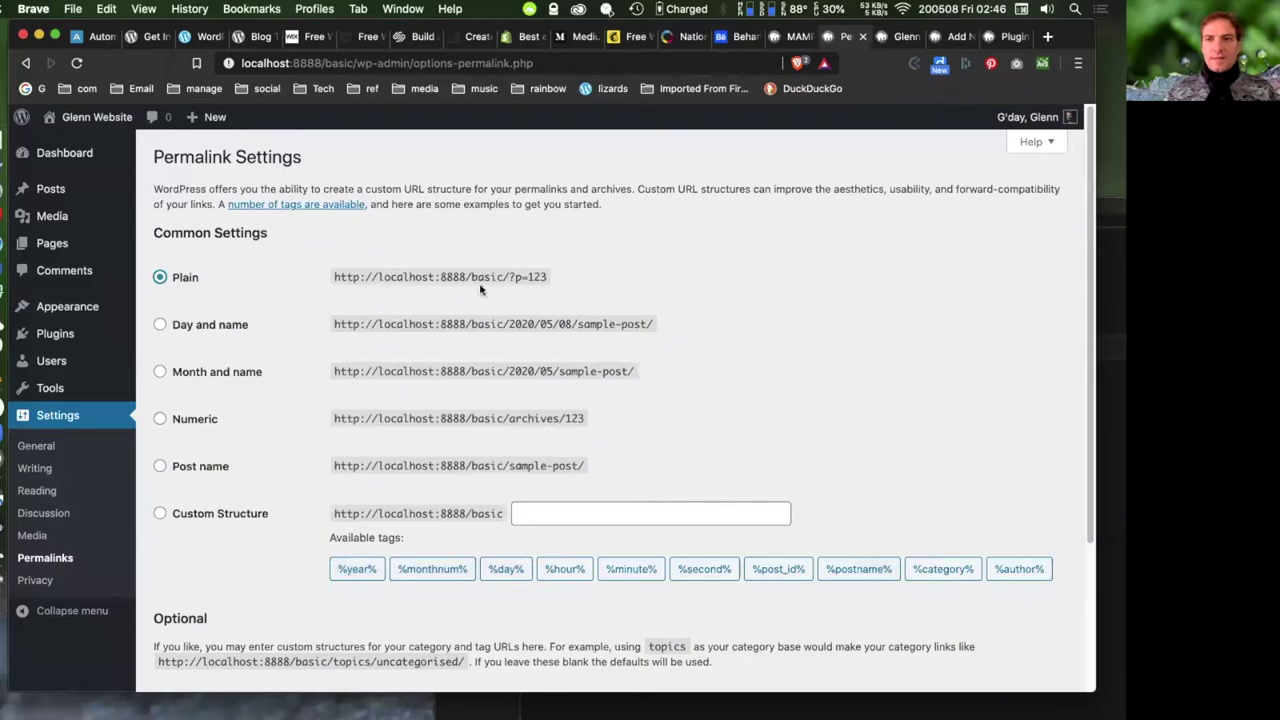
left_click_drag(550, 278, 572, 281)
left_click(552, 278)
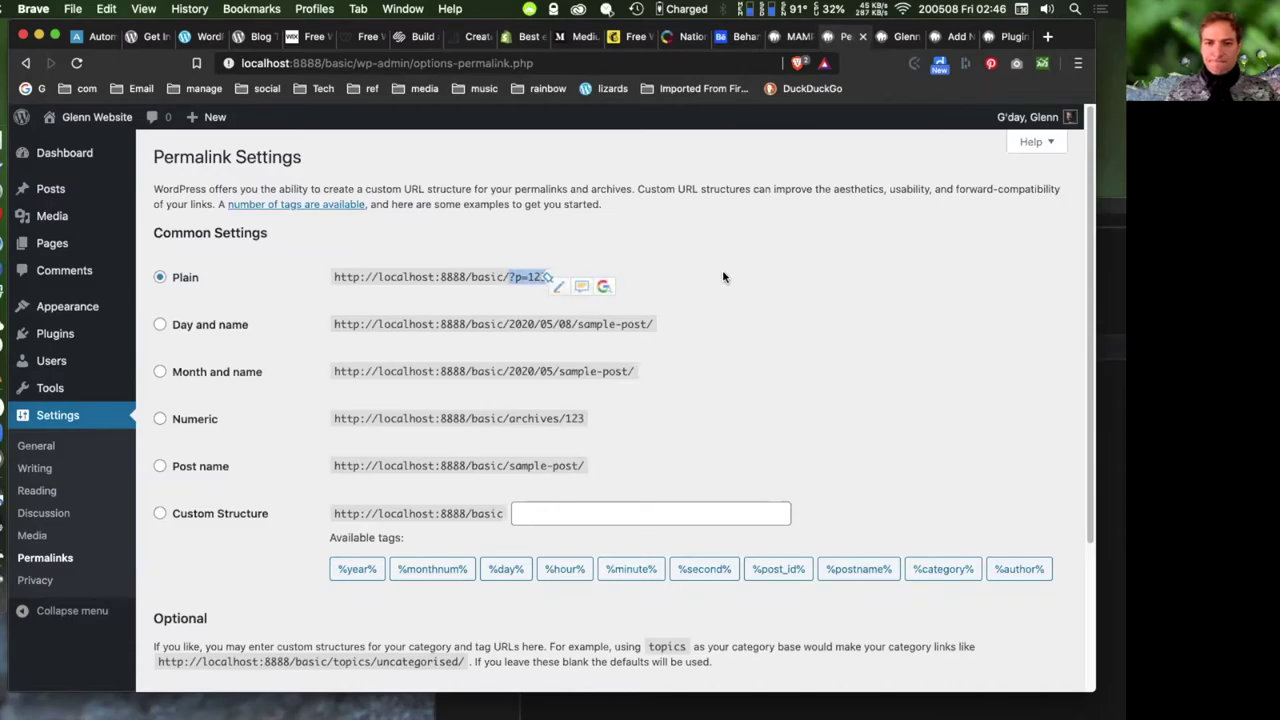
left_click(568, 454)
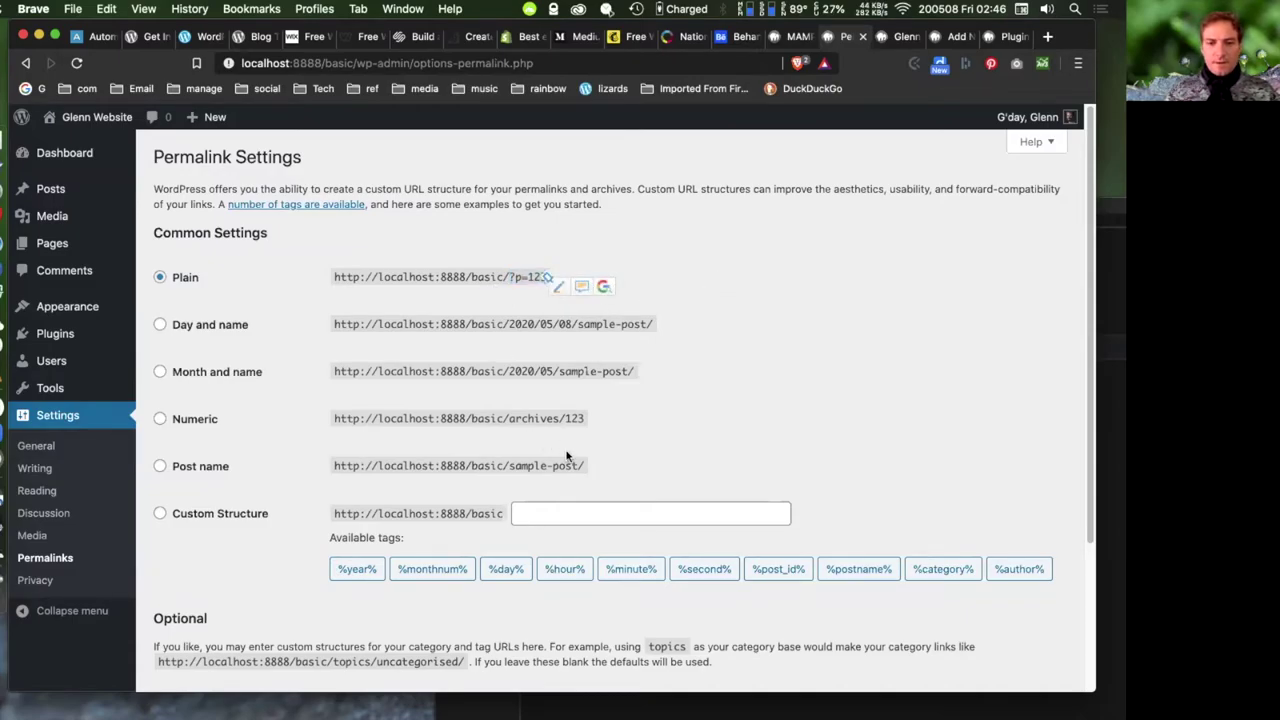
left_click_drag(510, 465, 590, 466)
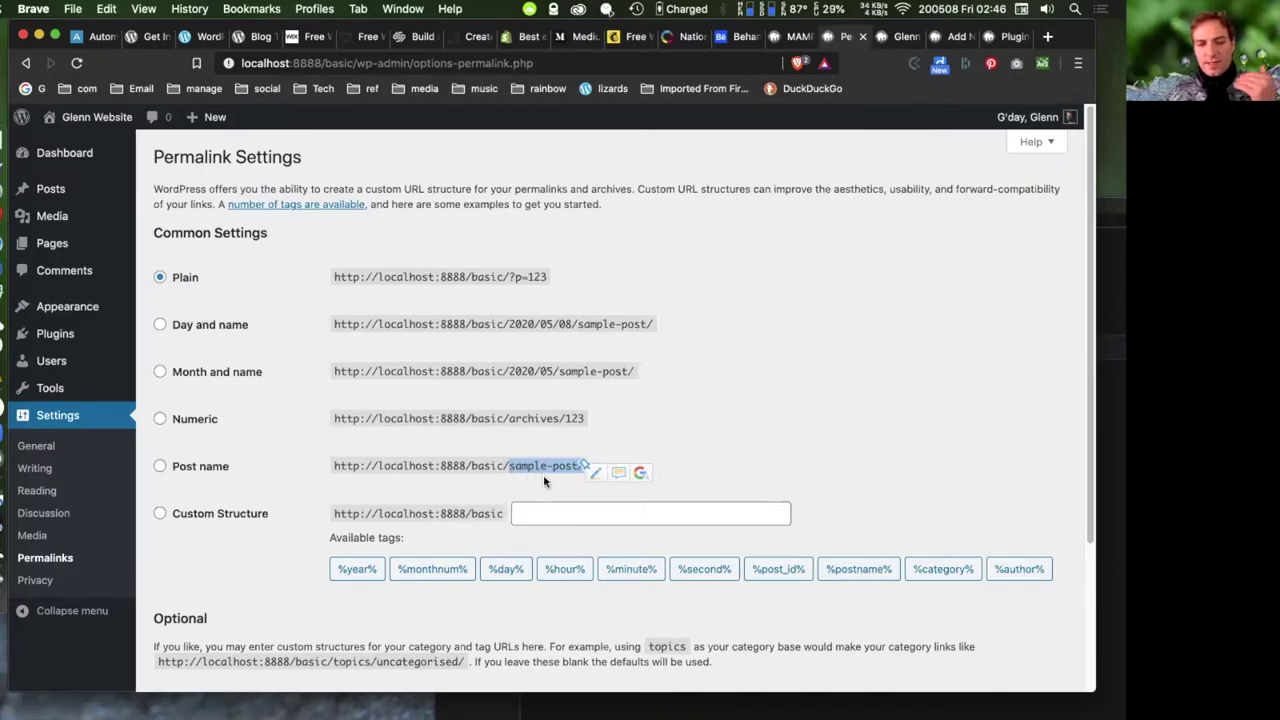
left_click(583, 460)
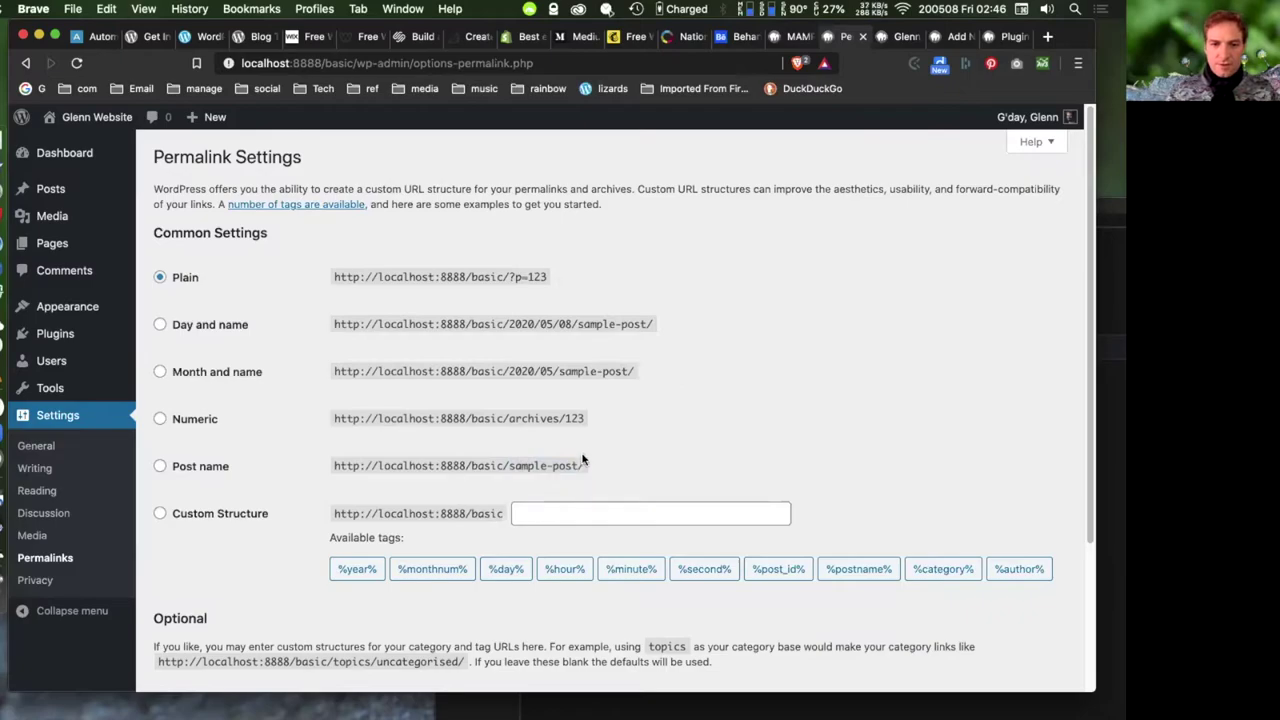
- Select the Post name permalink structure /%postname%/ and save it
left_click(160, 467)
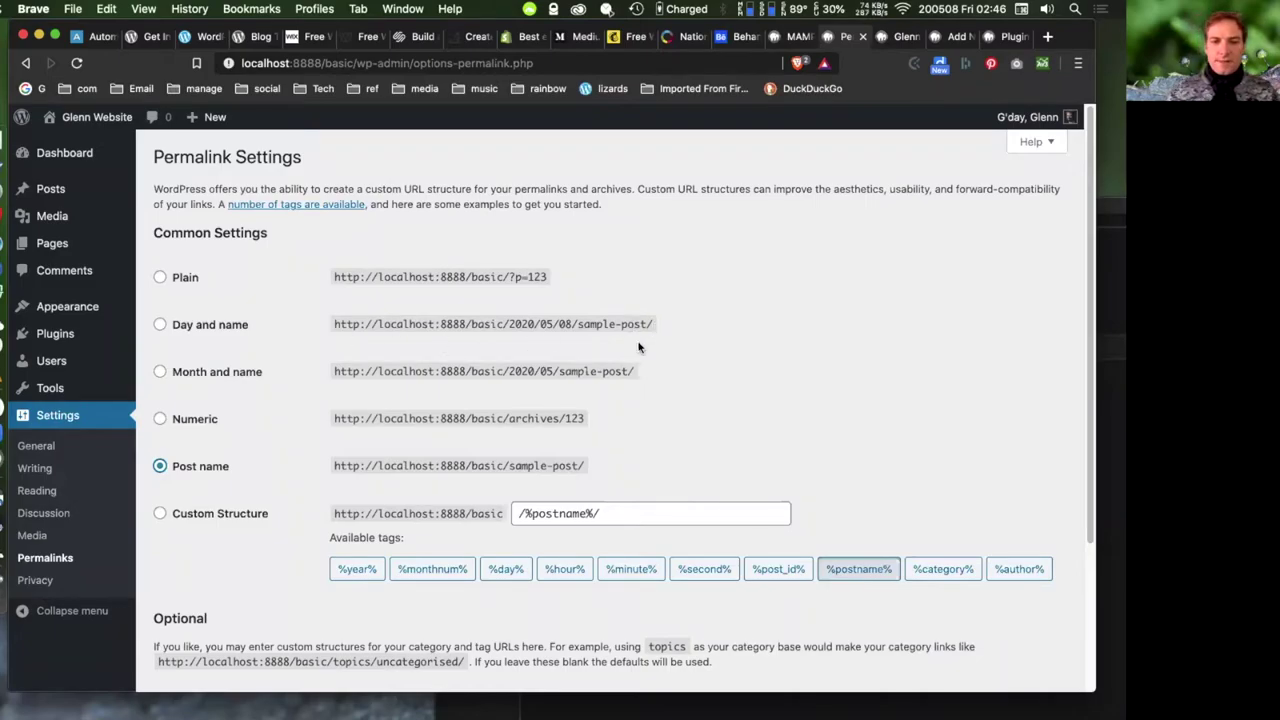
left_click_drag(507, 325, 648, 324)
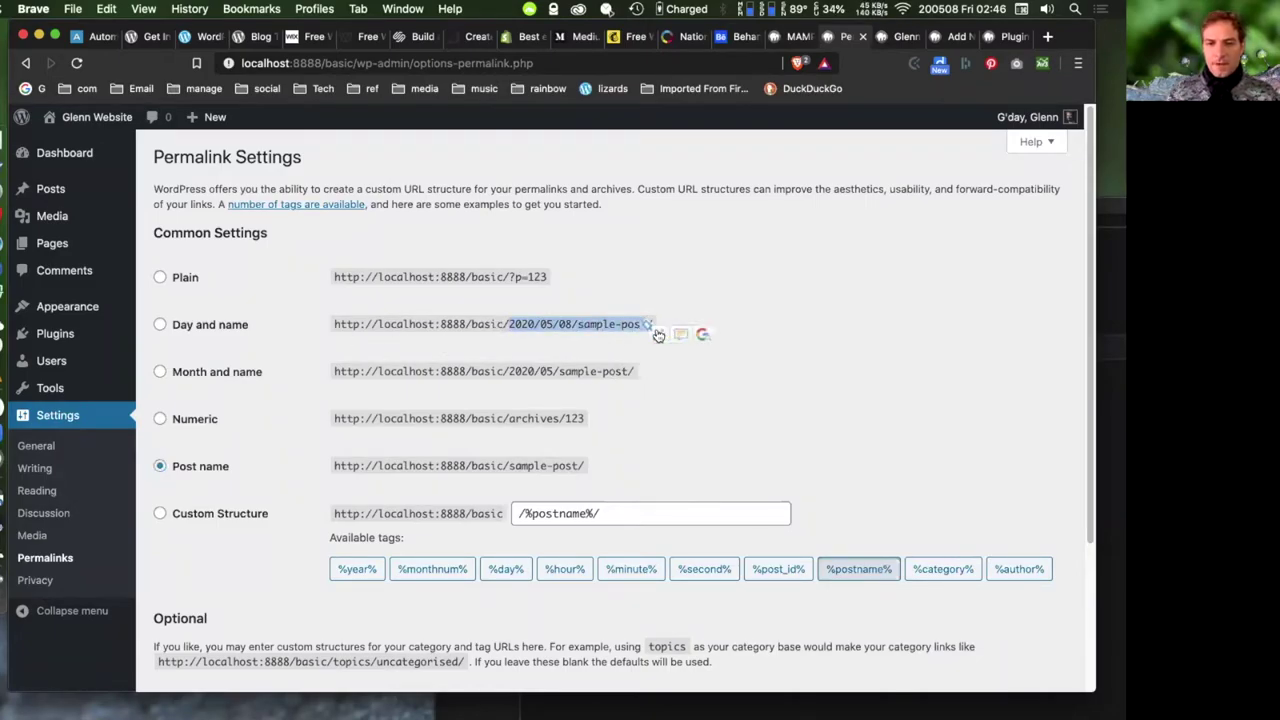
left_click(551, 318)
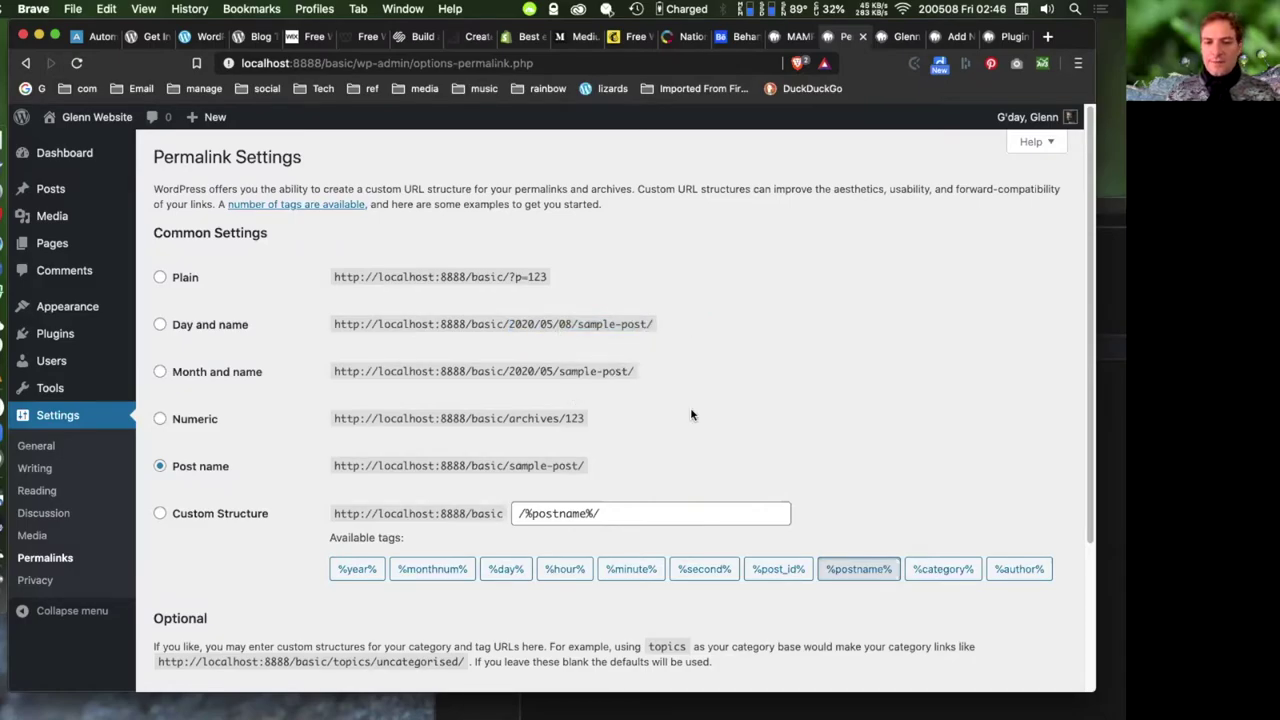
left_click_drag(507, 323, 568, 323)
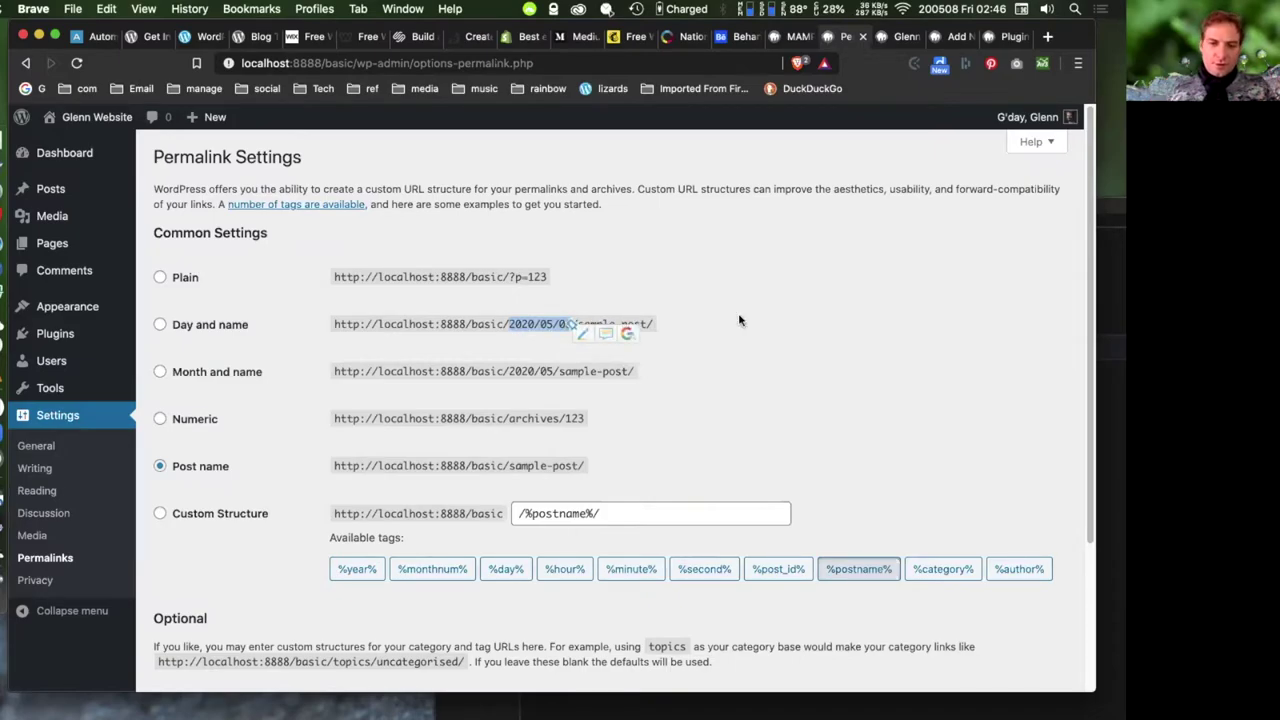
triple_click(634, 398)
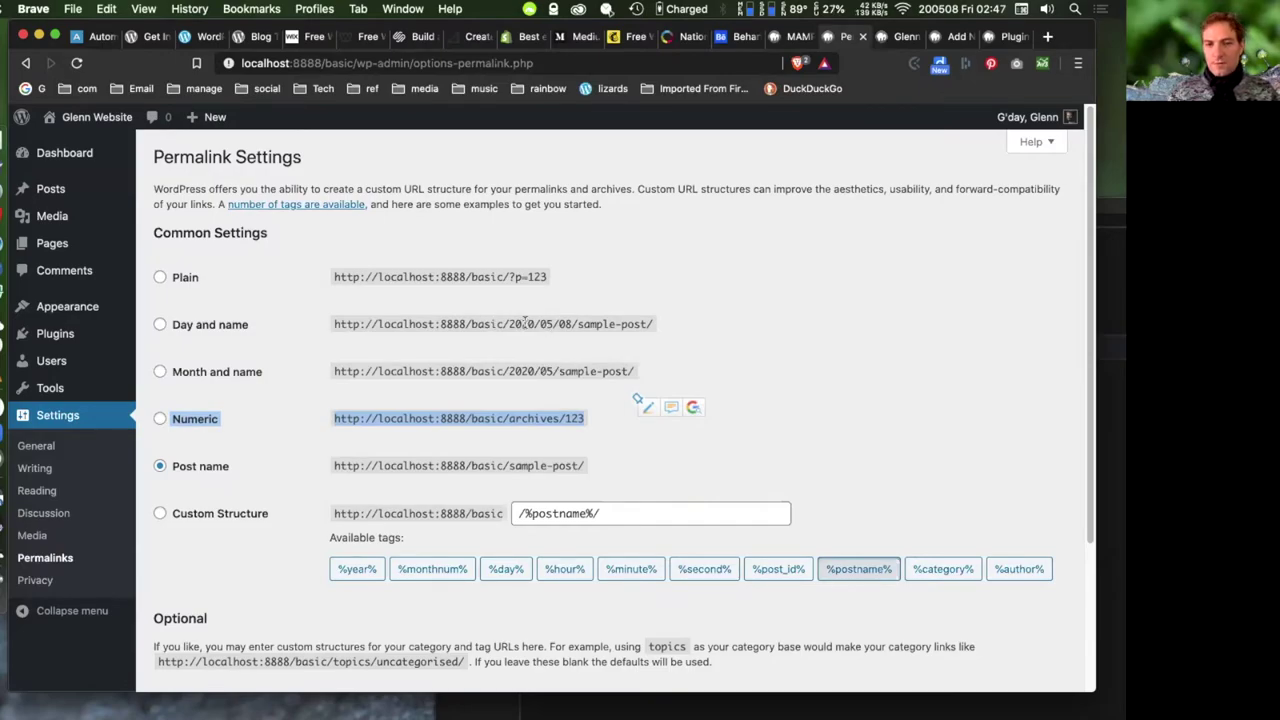
left_click_drag(510, 323, 575, 321)
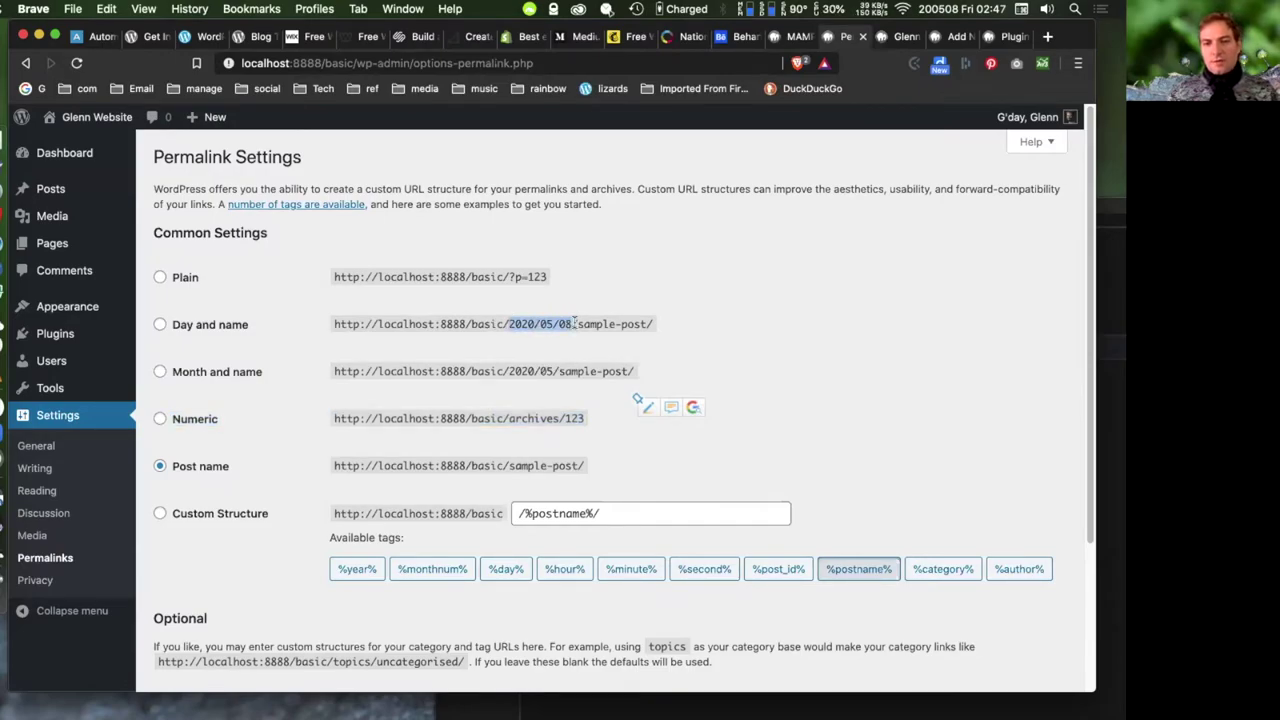
left_click(790, 410)
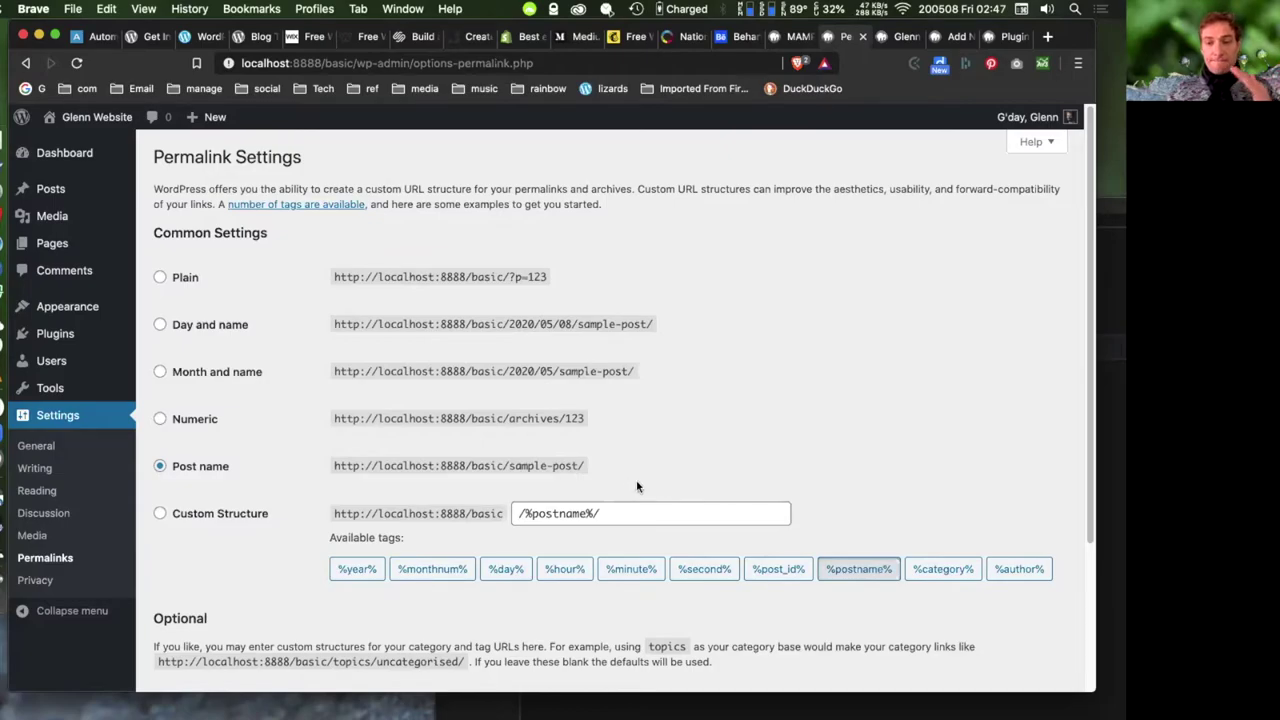
scroll(656, 449, "down", 4)
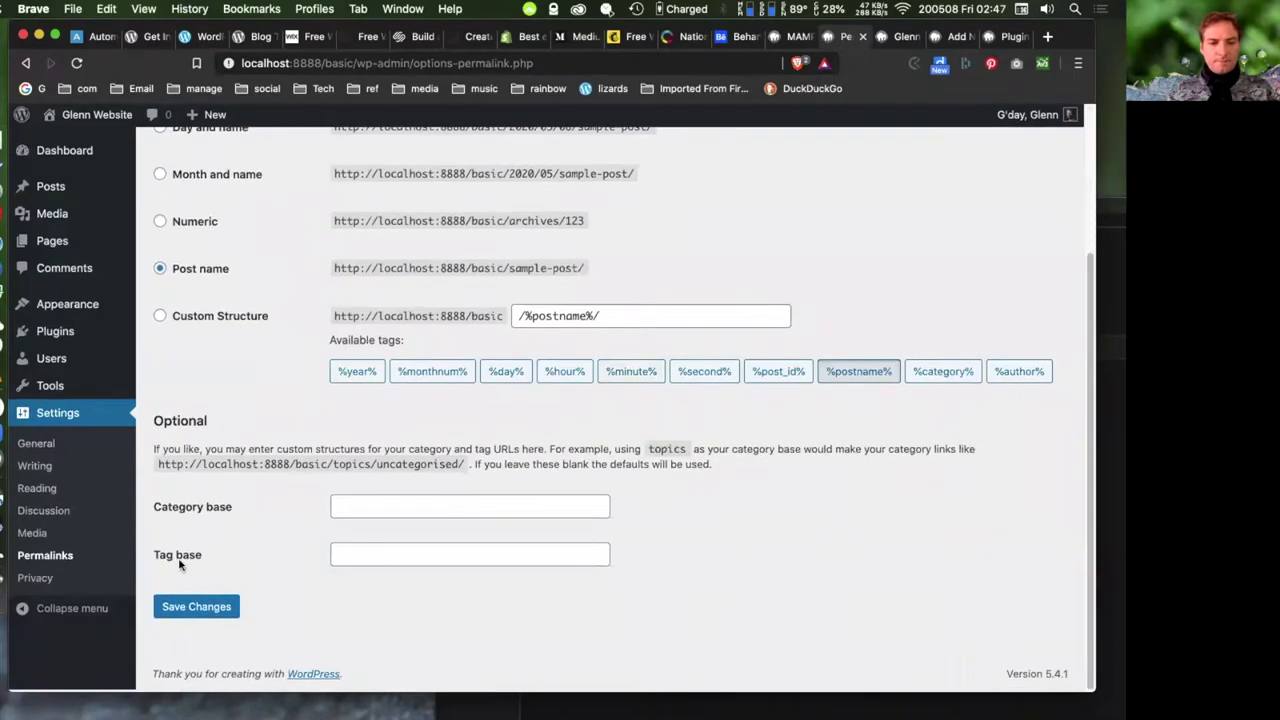
left_click(217, 608)
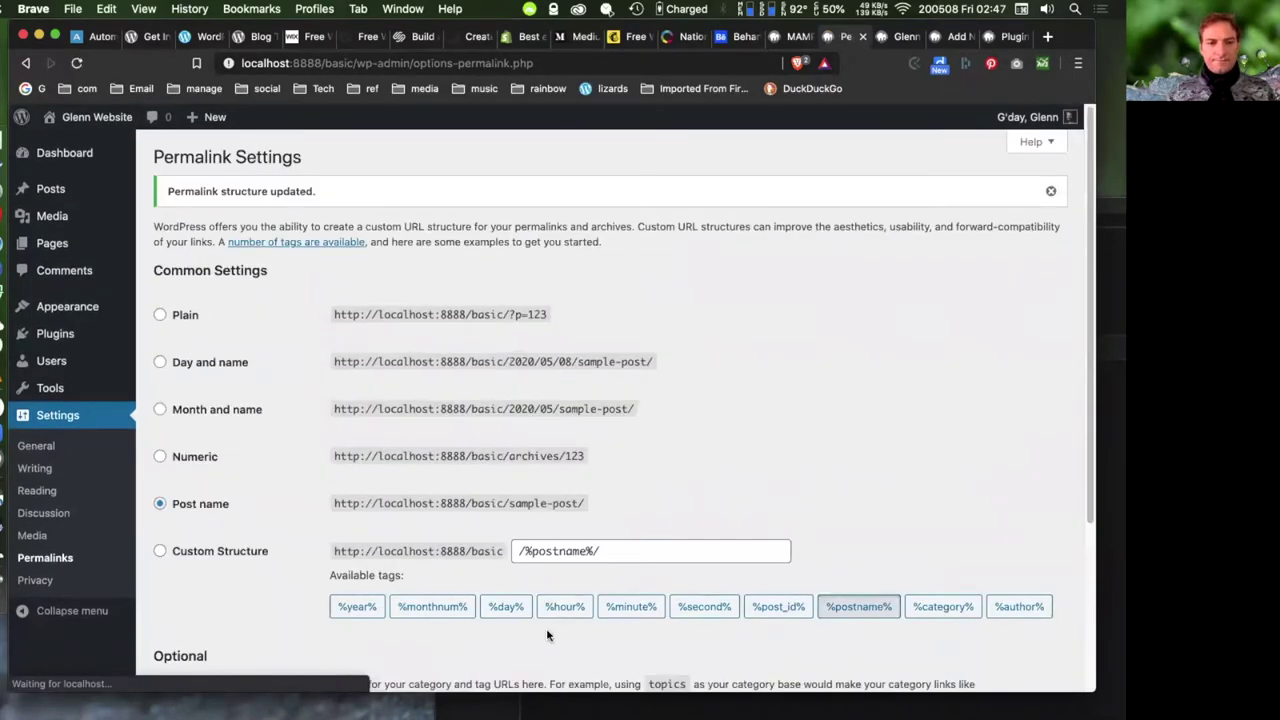
- In Privacy settings keep Privacy Policy as the policy page, then go to All Pages
left_click(35, 582)
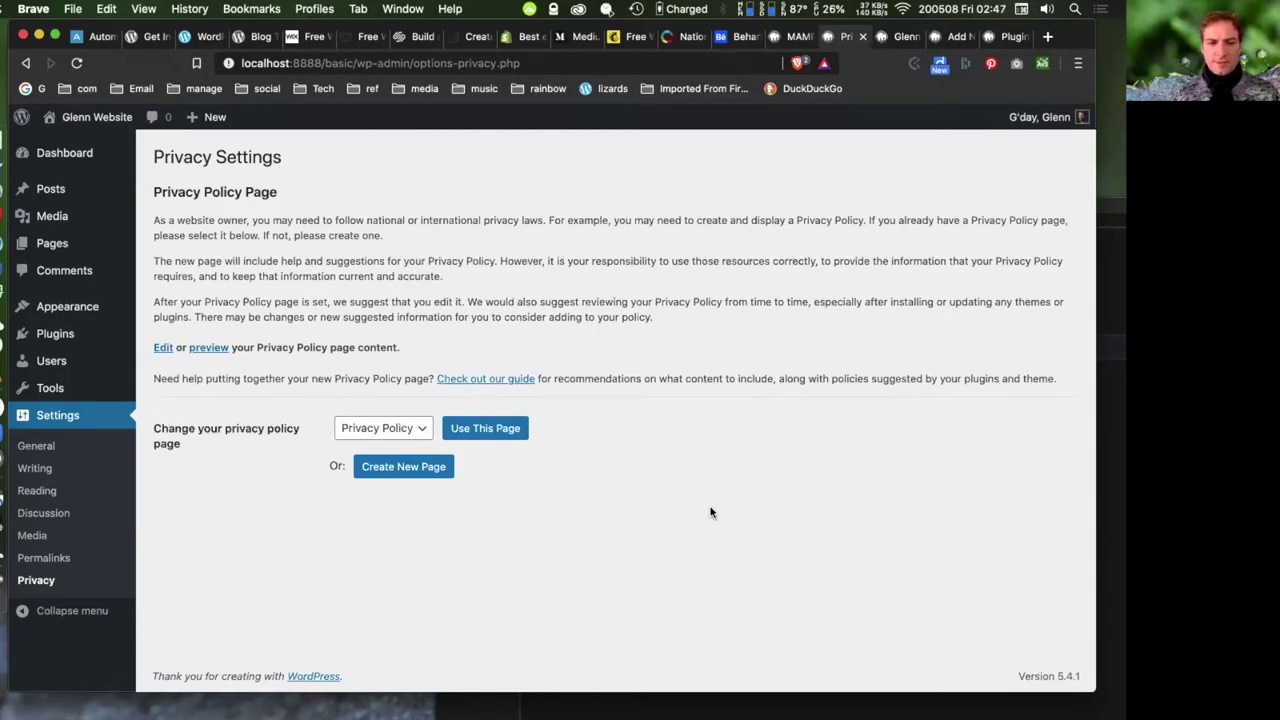
left_click(403, 433)
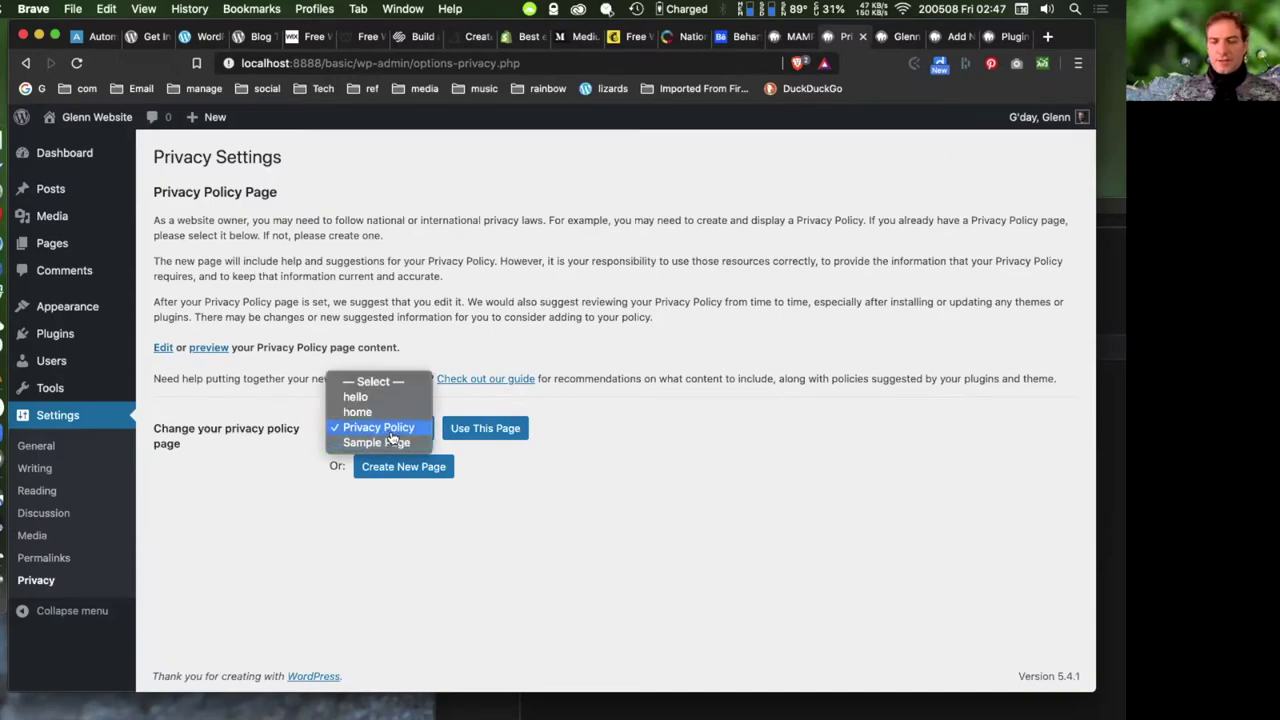
left_click(553, 354)
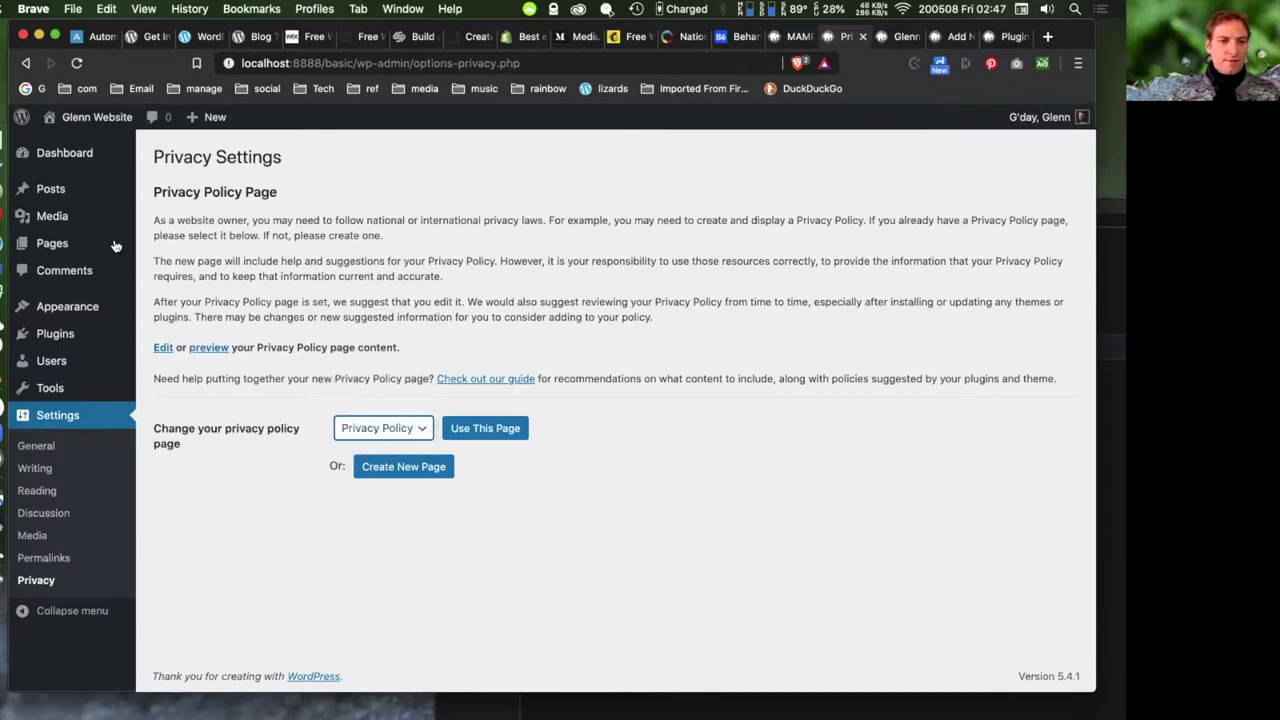
mouse_move(50, 243)
left_click(166, 246)
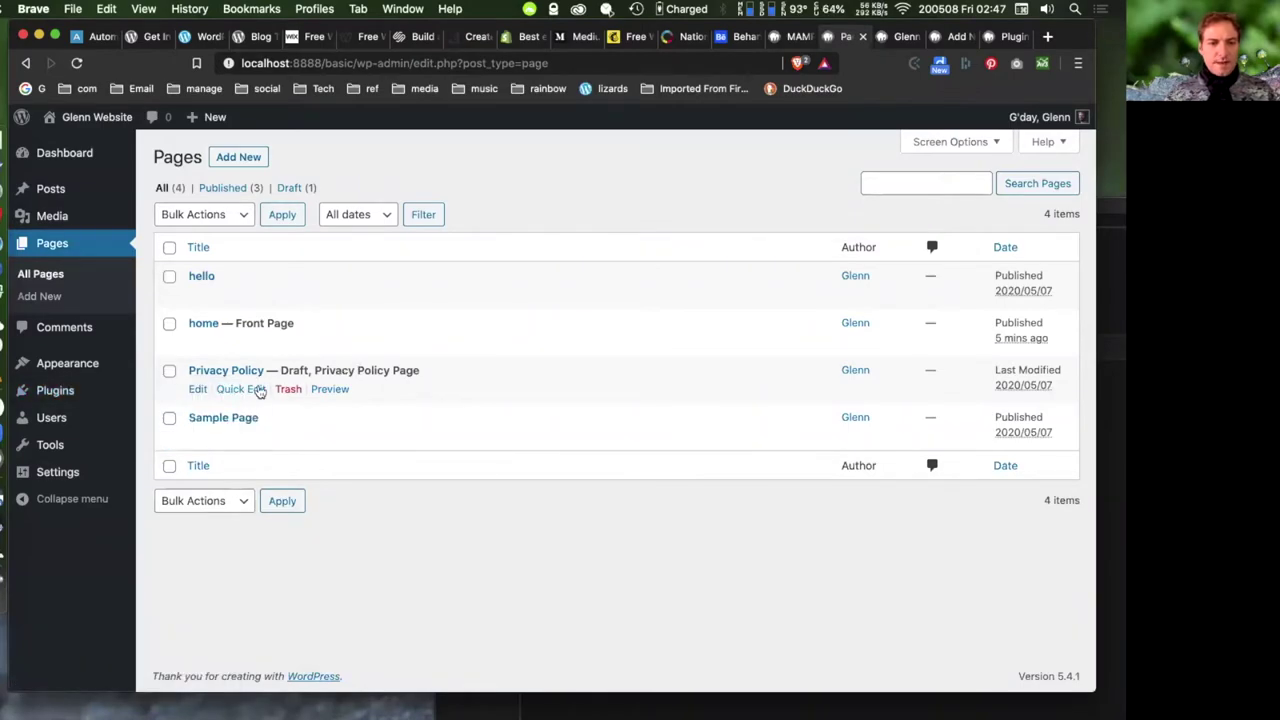
- Preview the draft Privacy Policy page, then reload the All Pages list
left_click(329, 390)
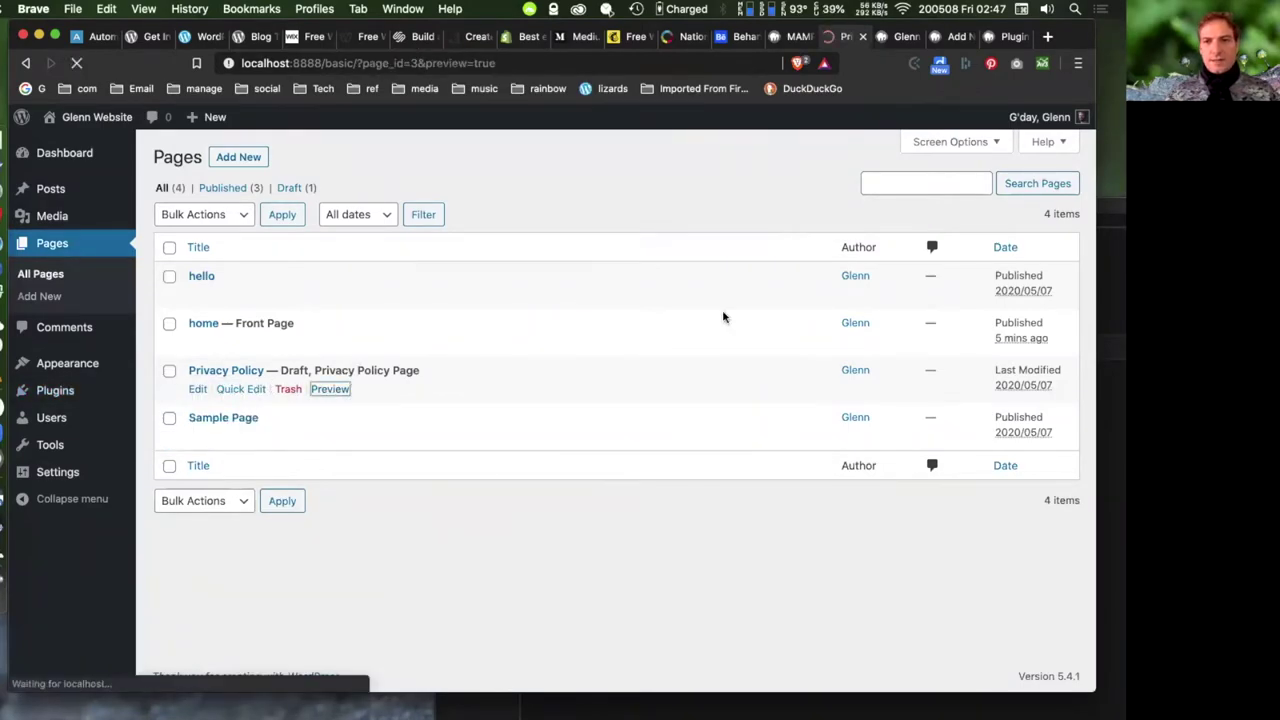
scroll(495, 430, "down", 10)
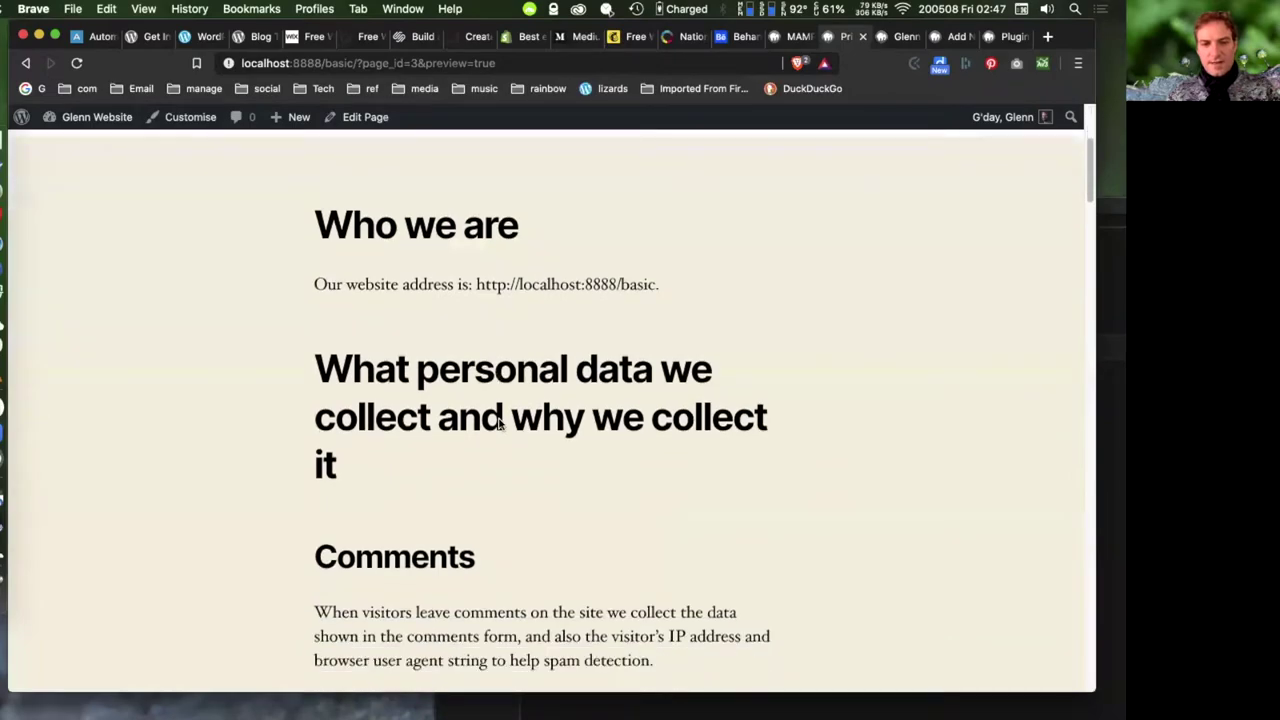
scroll(503, 420, "down", 10)
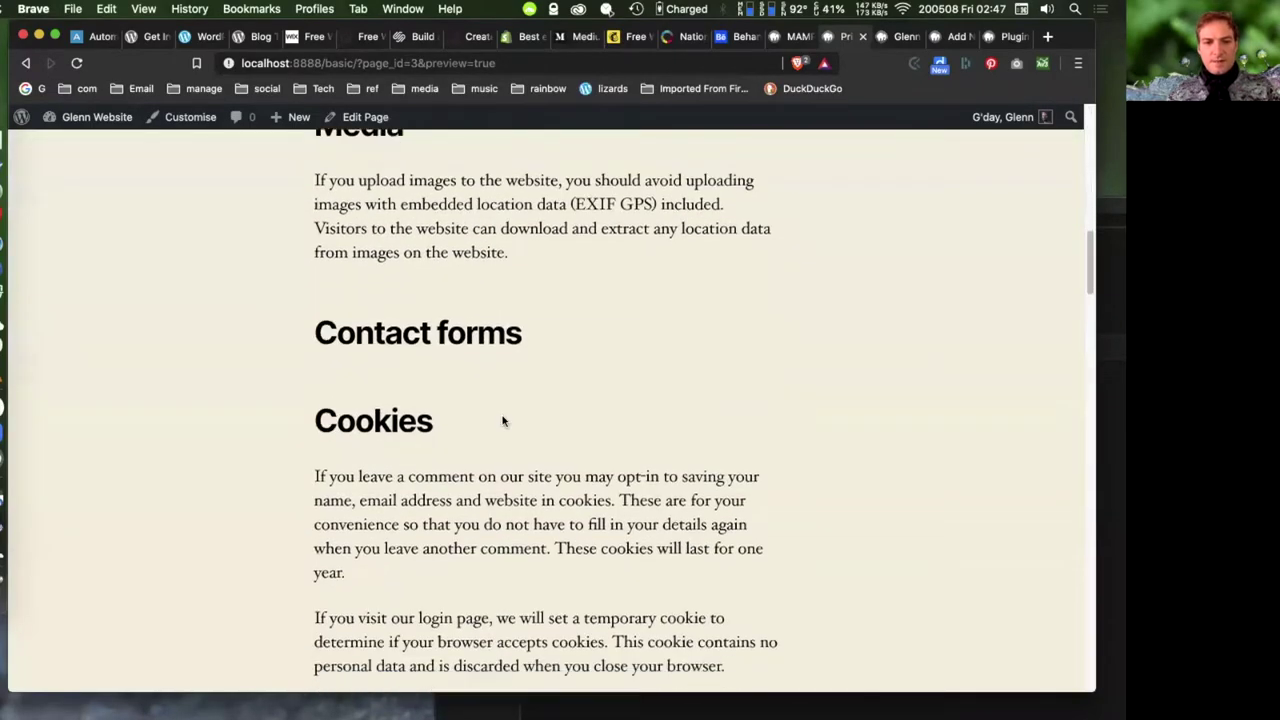
scroll(503, 420, "up", 20)
key("super+bracketleft")
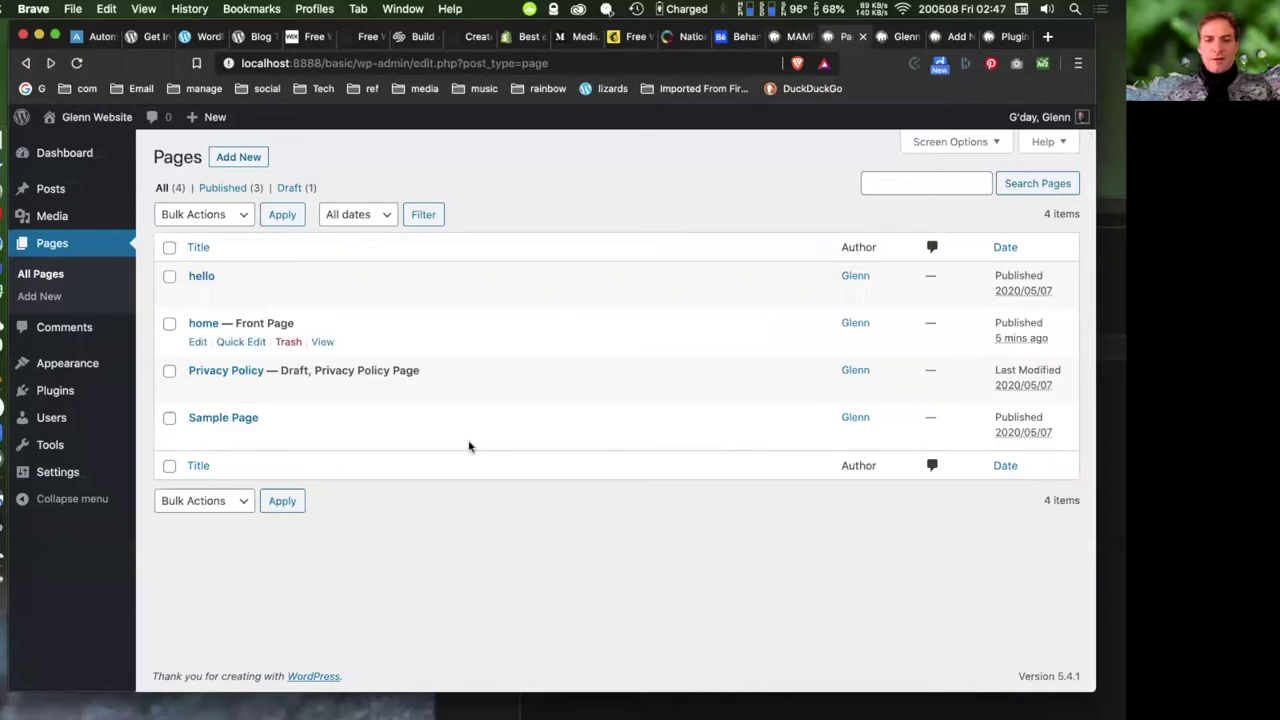
mouse_move(75, 476)
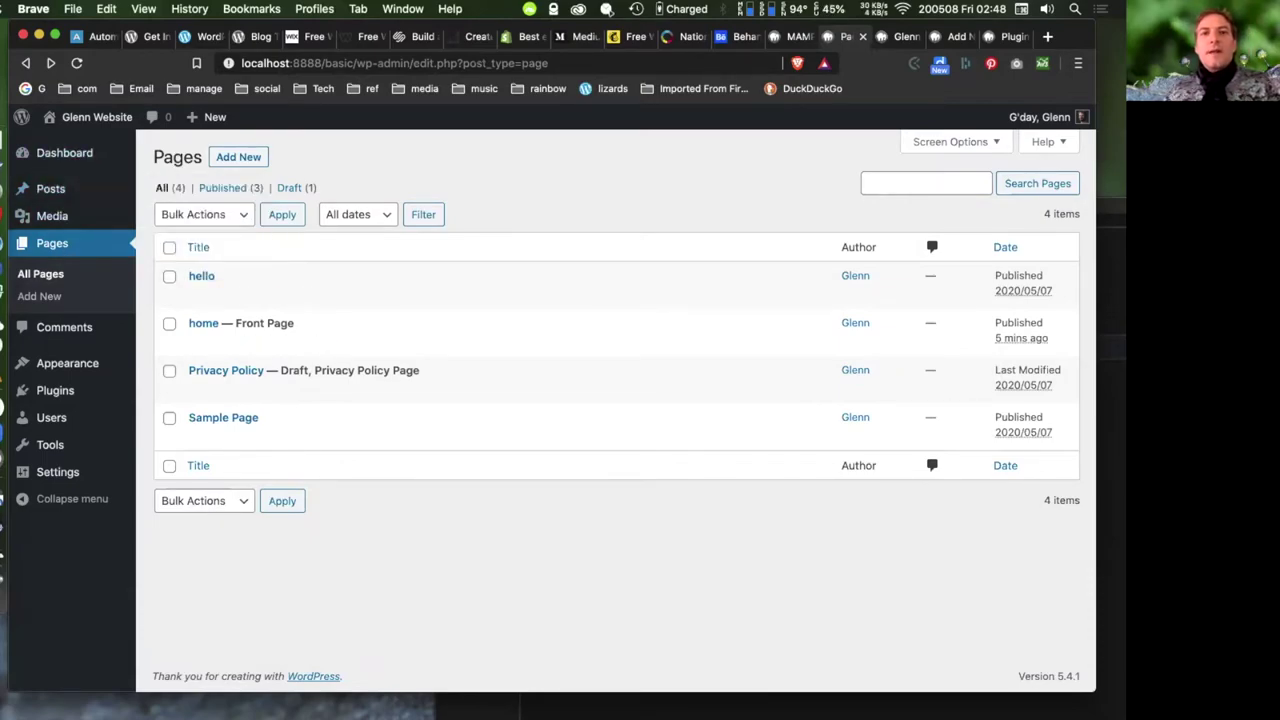
mouse_move(118, 203)
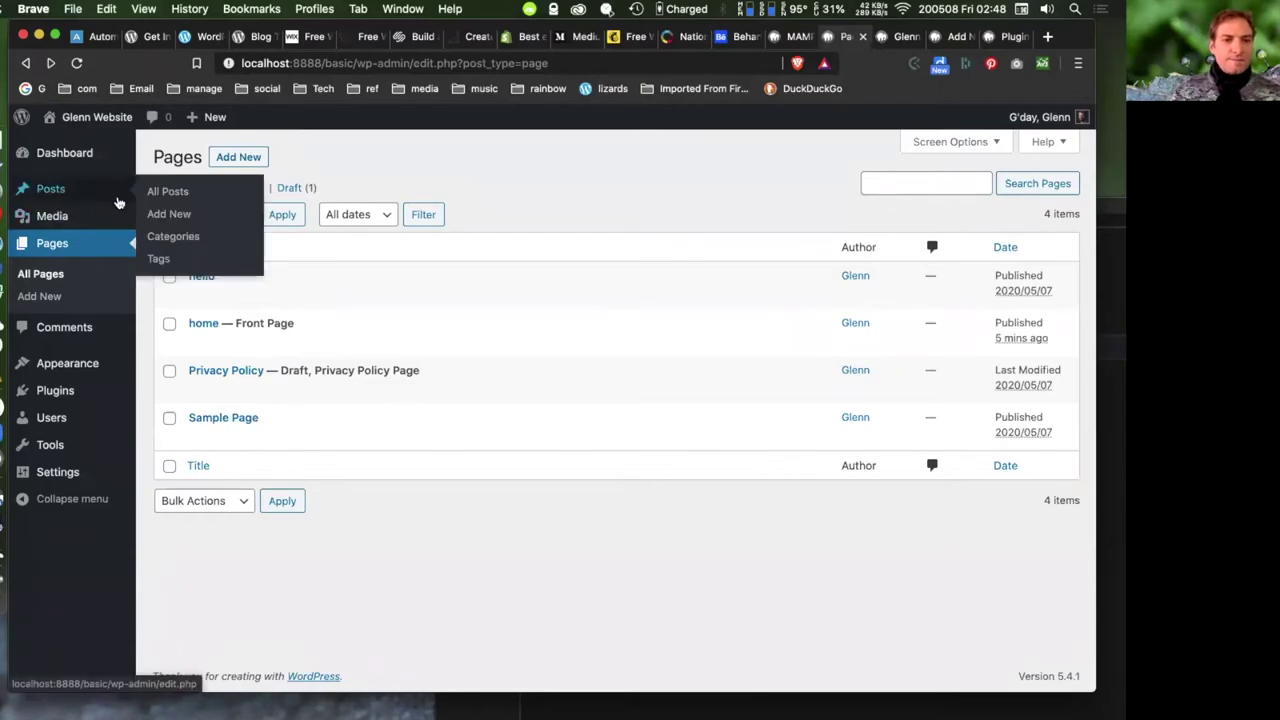
left_click(44, 279)
left_click(48, 280)
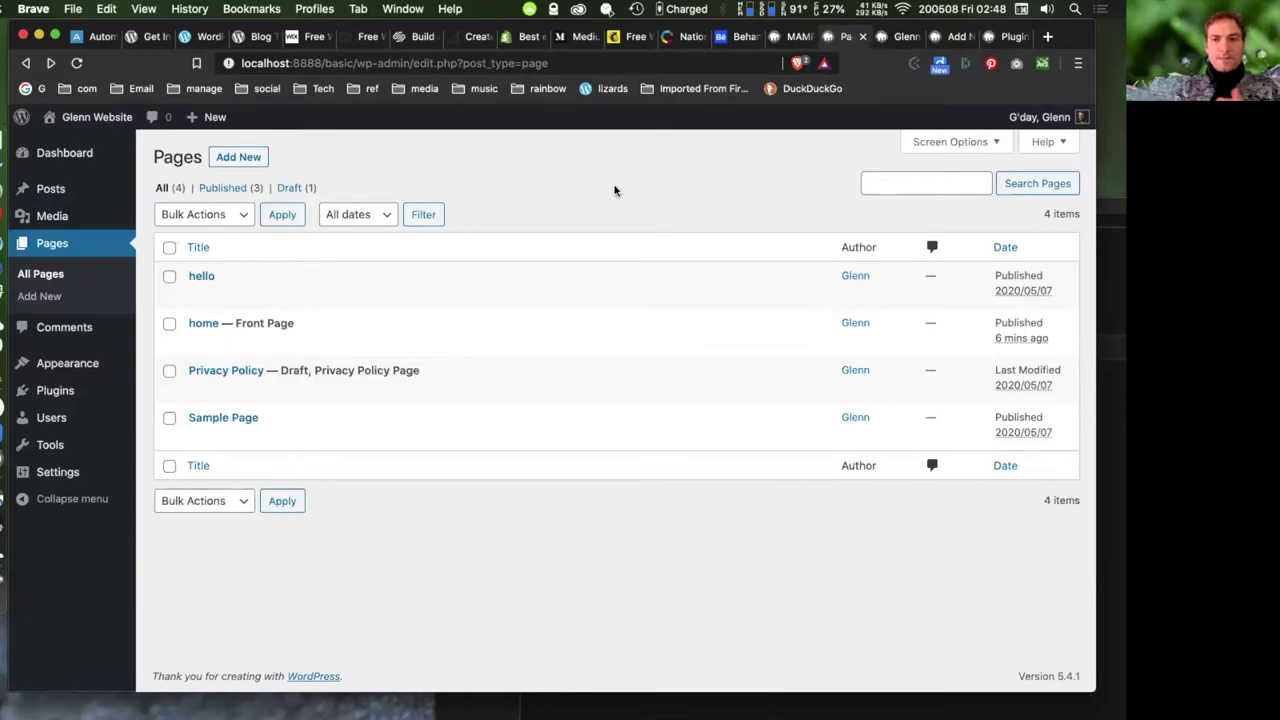
- Check the live home page, then open new-page and new-post editors in separate tabs
left_click(902, 37)
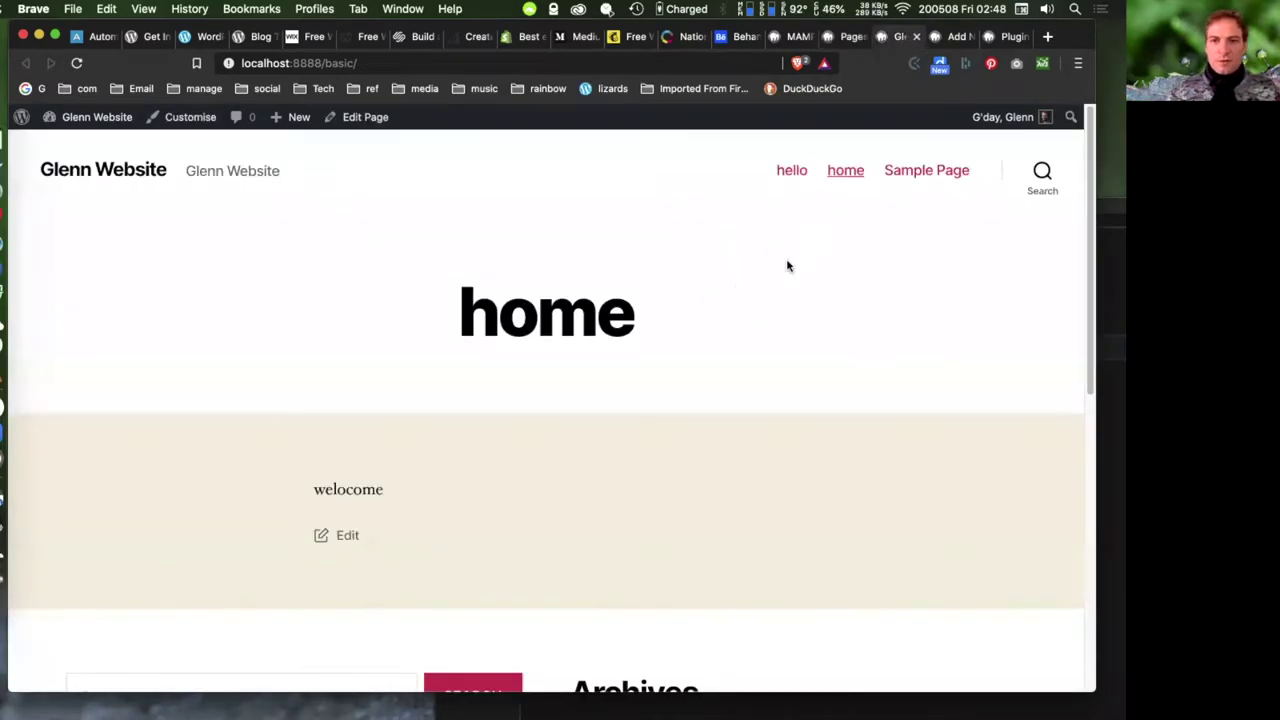
left_click(852, 37)
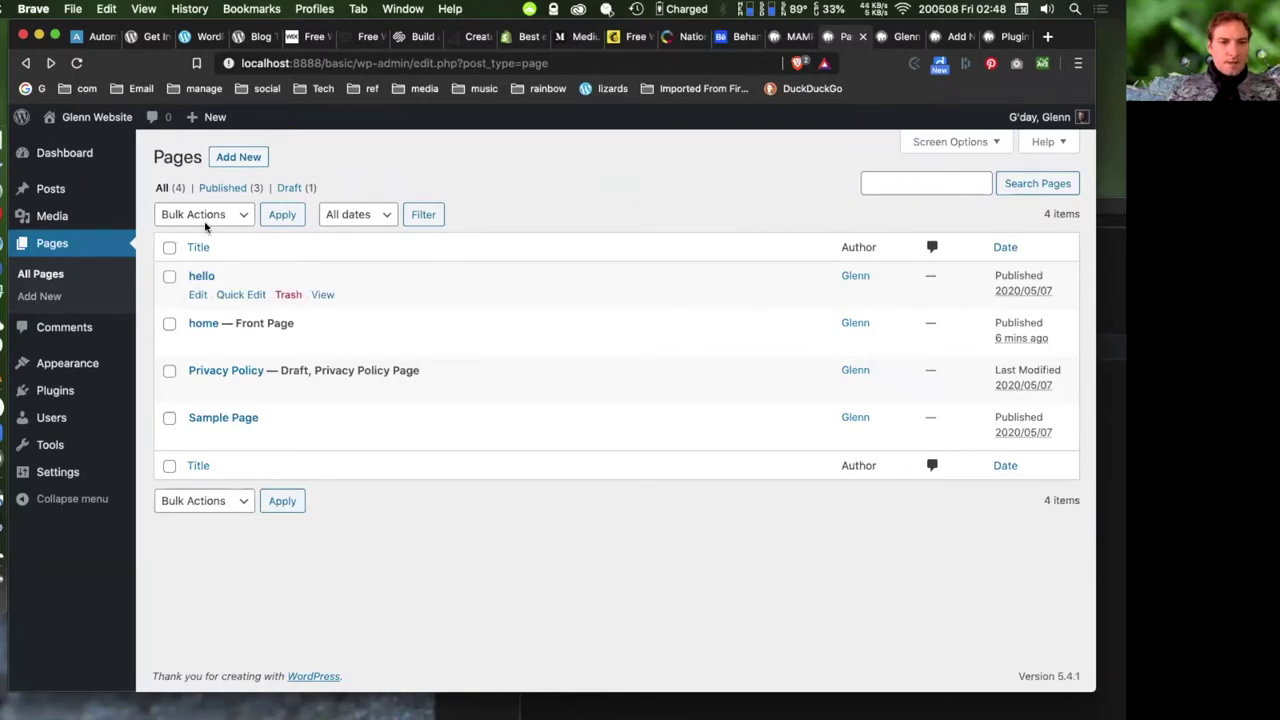
right_click(232, 163)
left_click(362, 166)
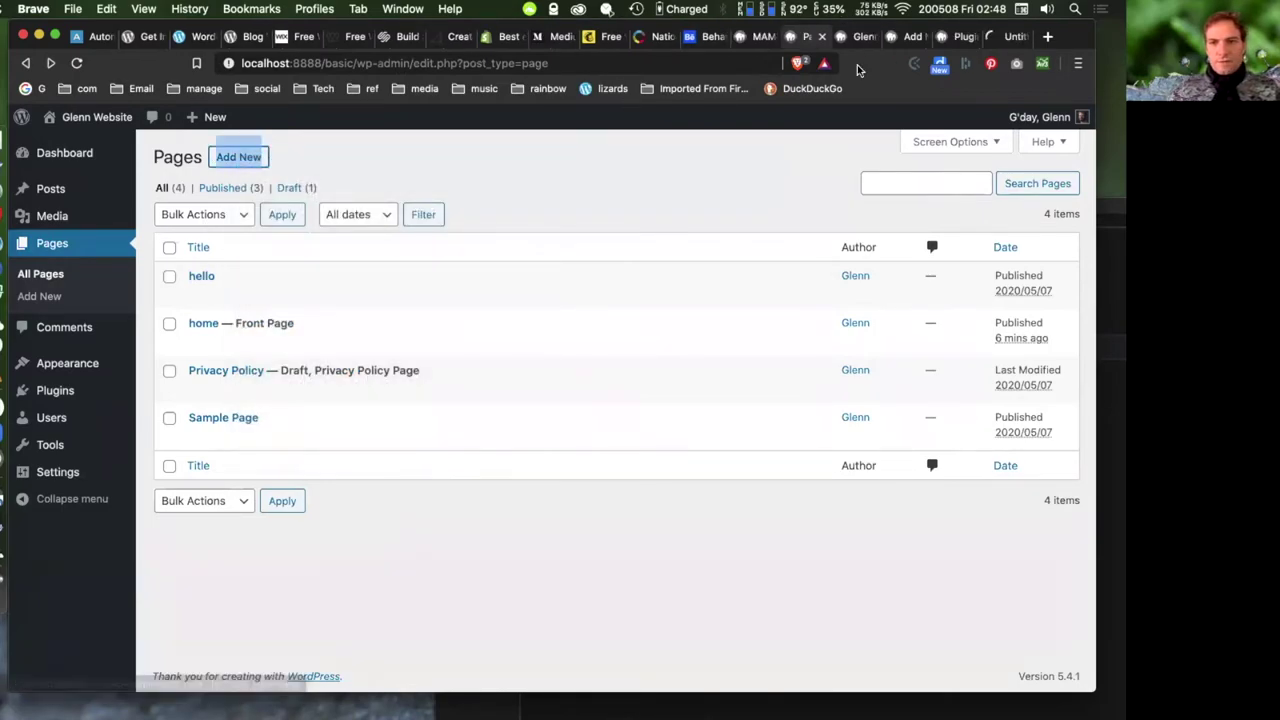
mouse_move(40, 198)
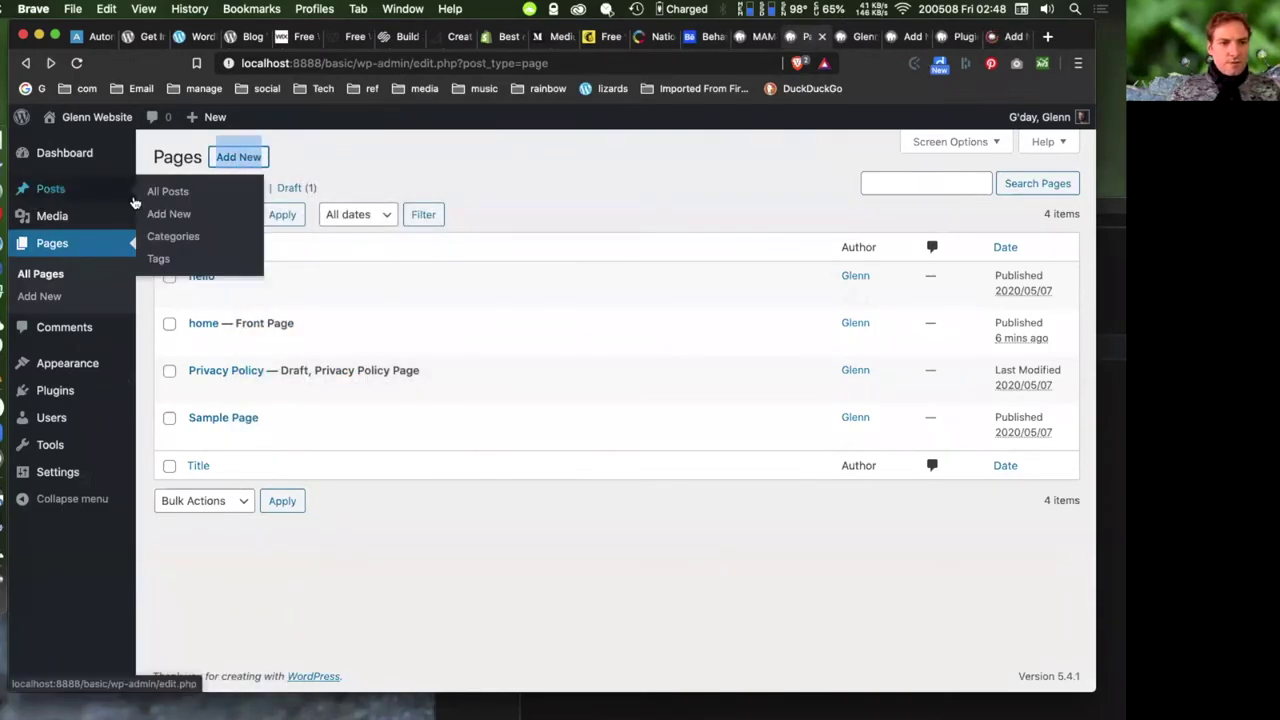
right_click(158, 211)
left_click(205, 215)
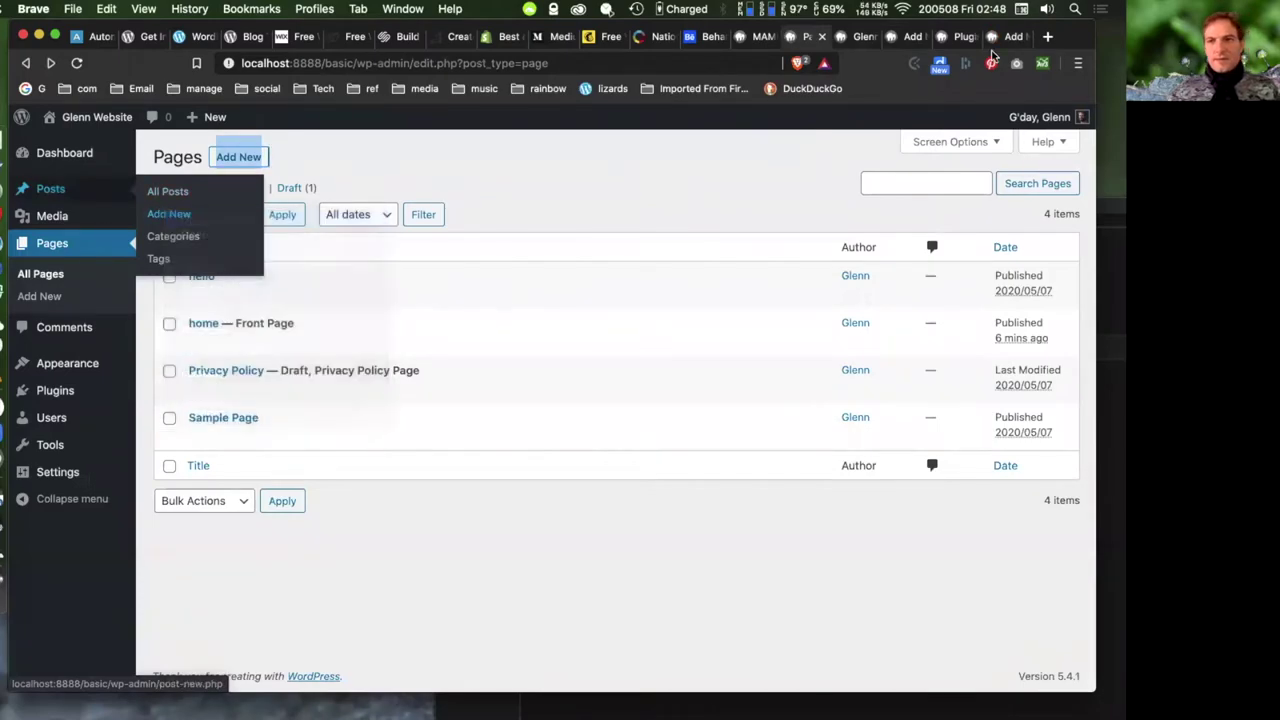
- View the empty new-post editor tab, then switch to the new-page editor tab
left_click(1012, 37)
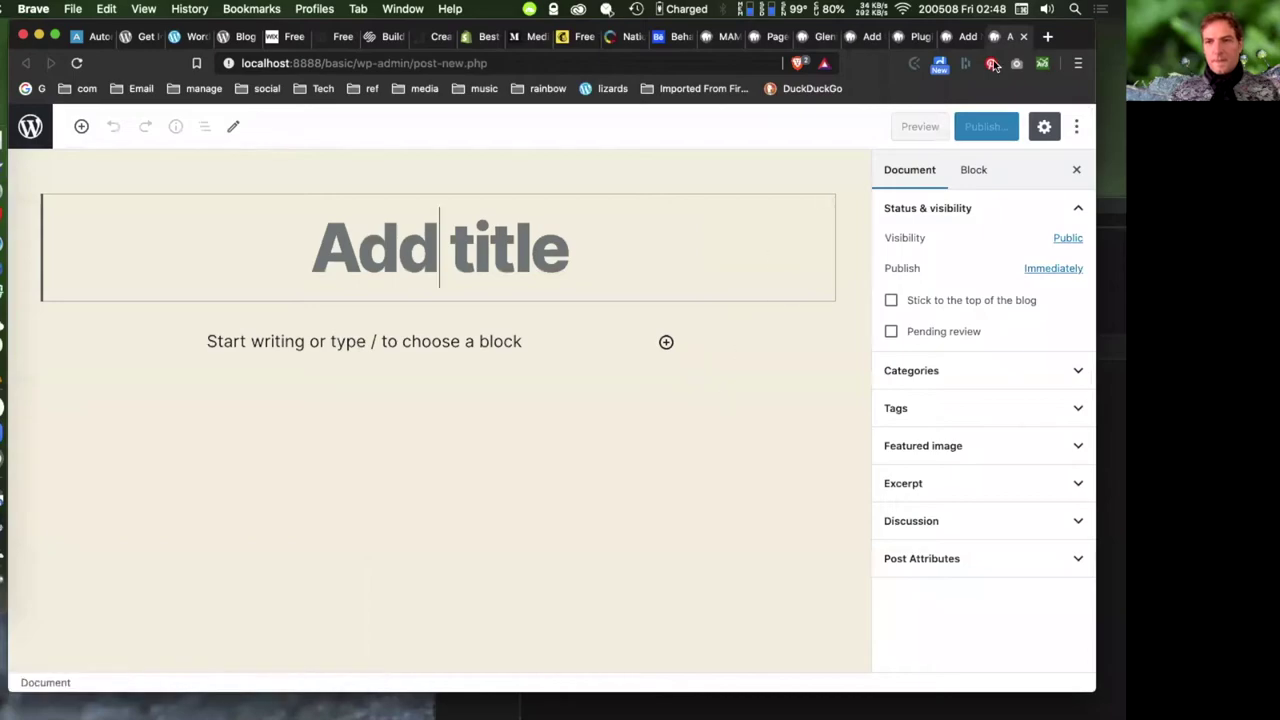
left_click_drag(1075, 37, 1041, 37)
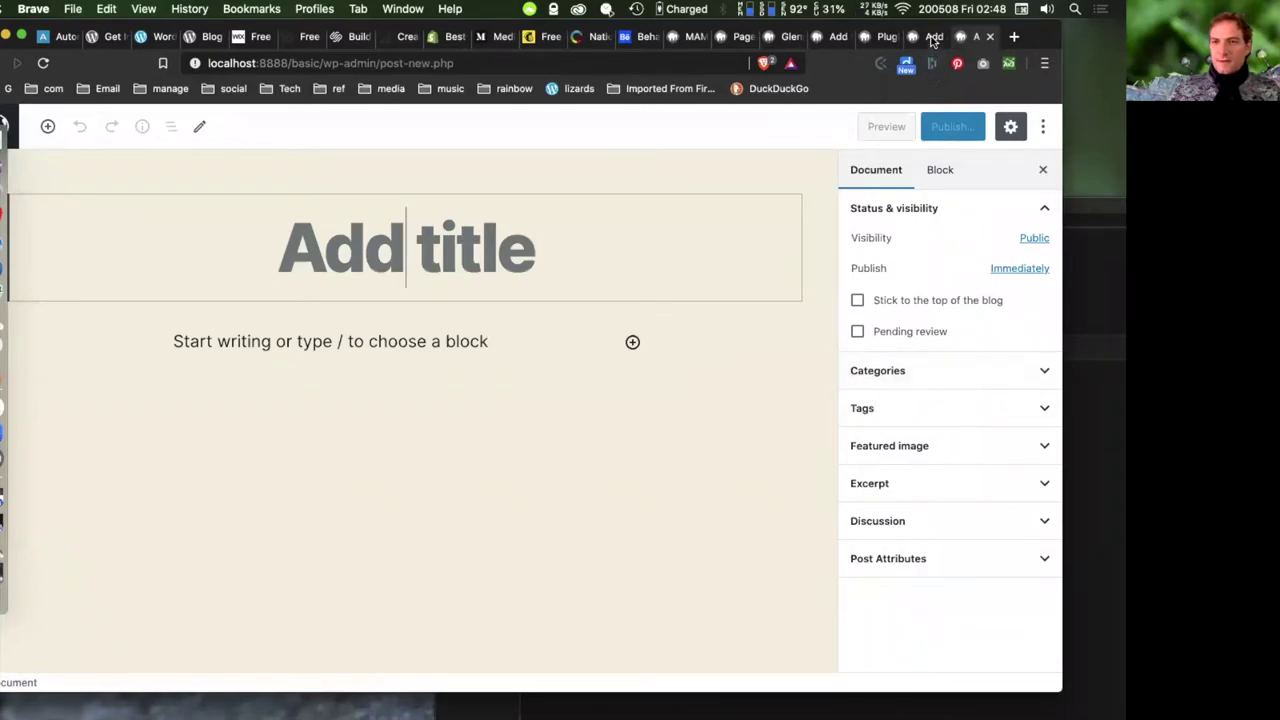
key("ctrl+shift+Tab")
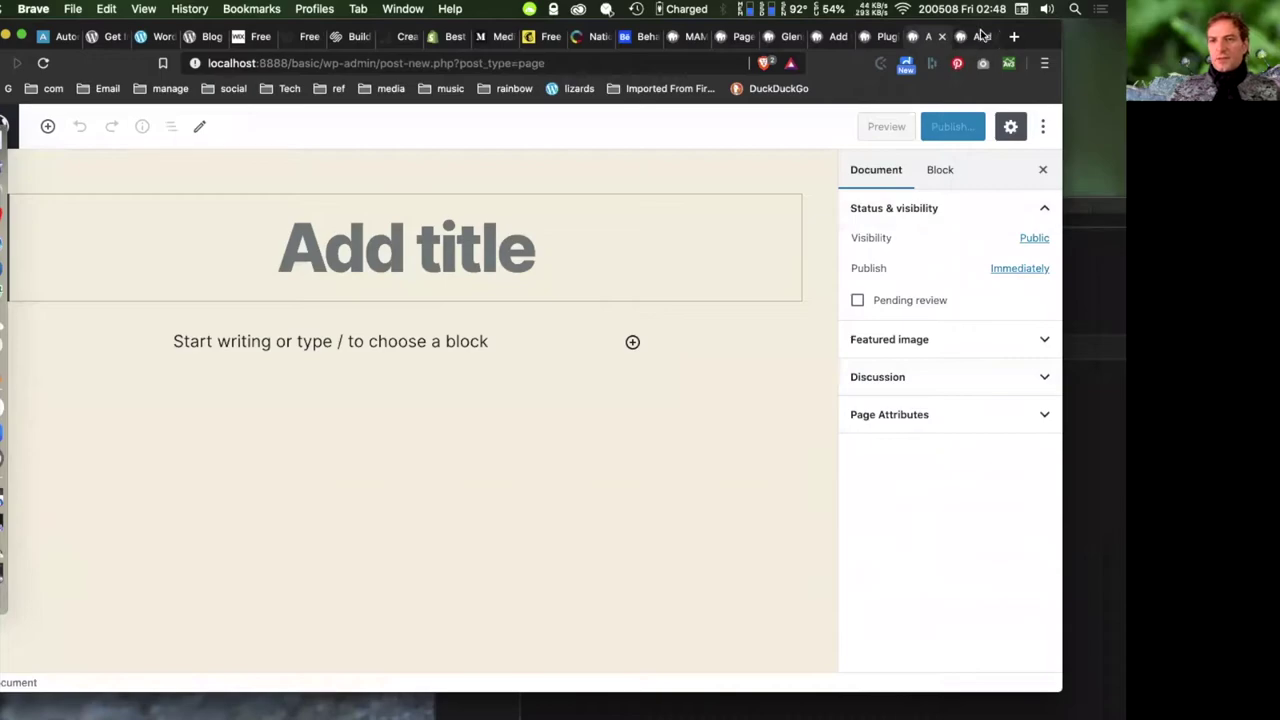
- Return to the blank new post editor tab
left_click(980, 40)
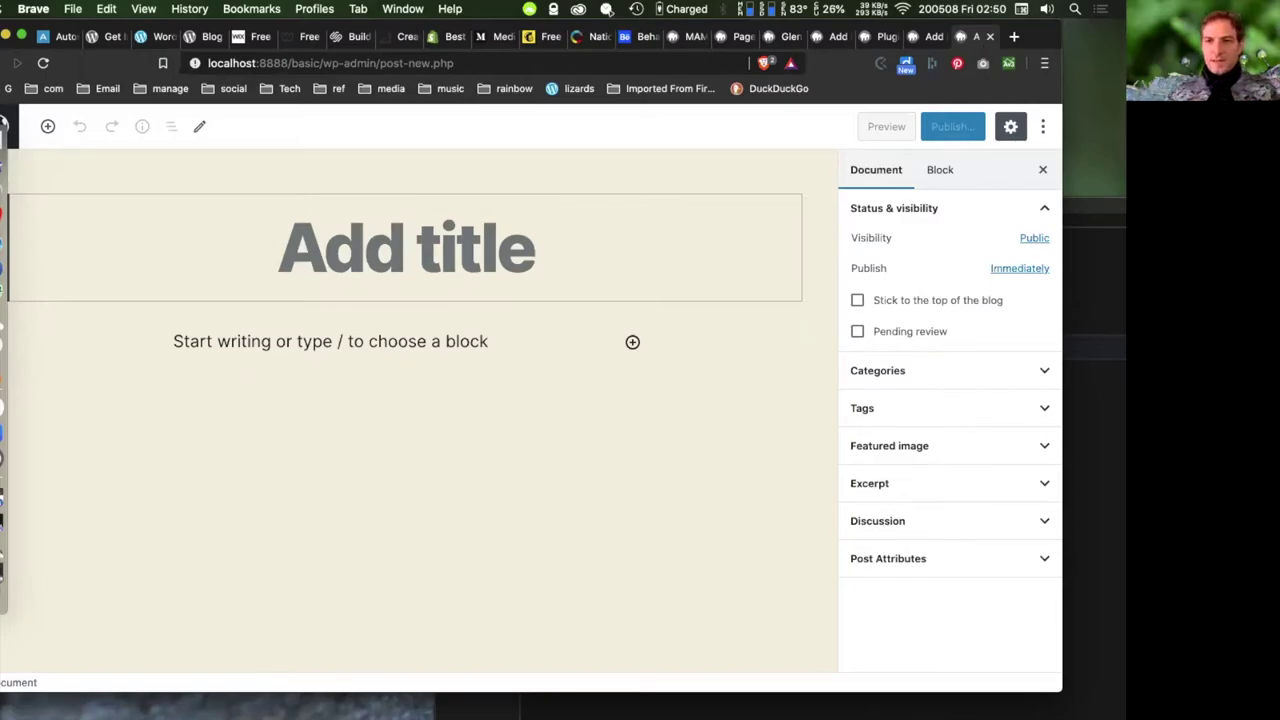
left_click(928, 36)
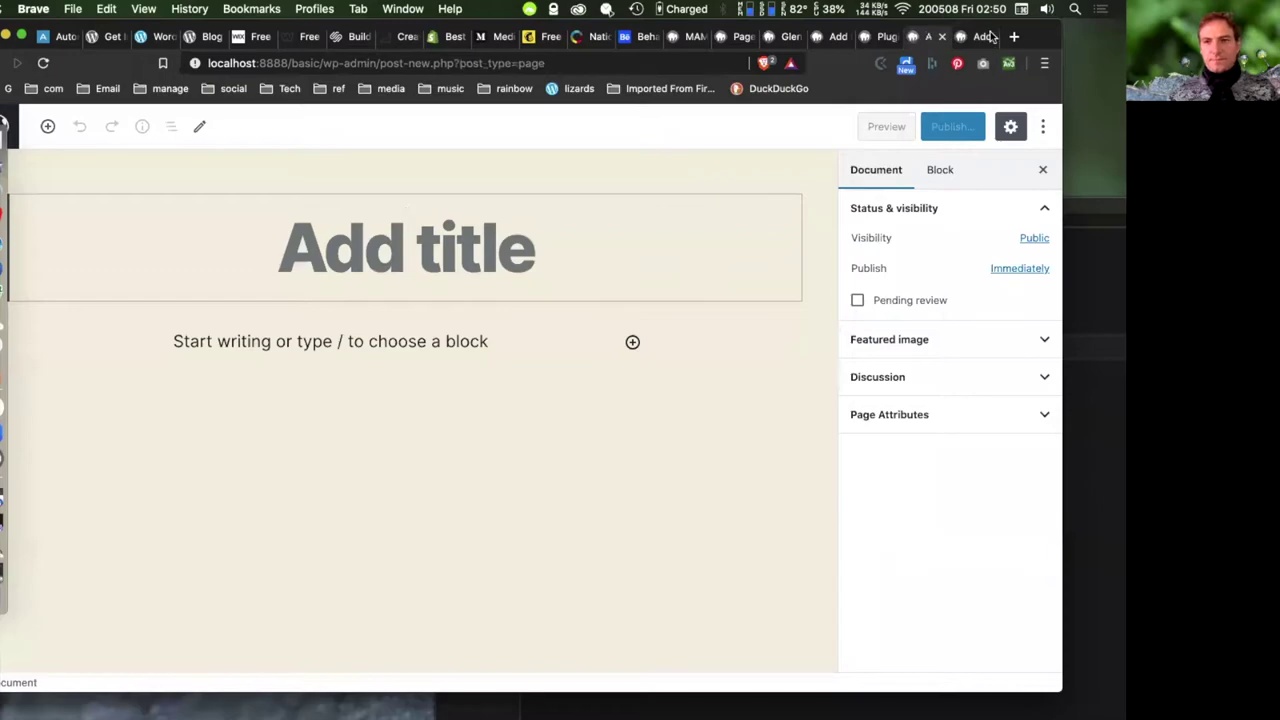
key("ctrl+shift+Tab")
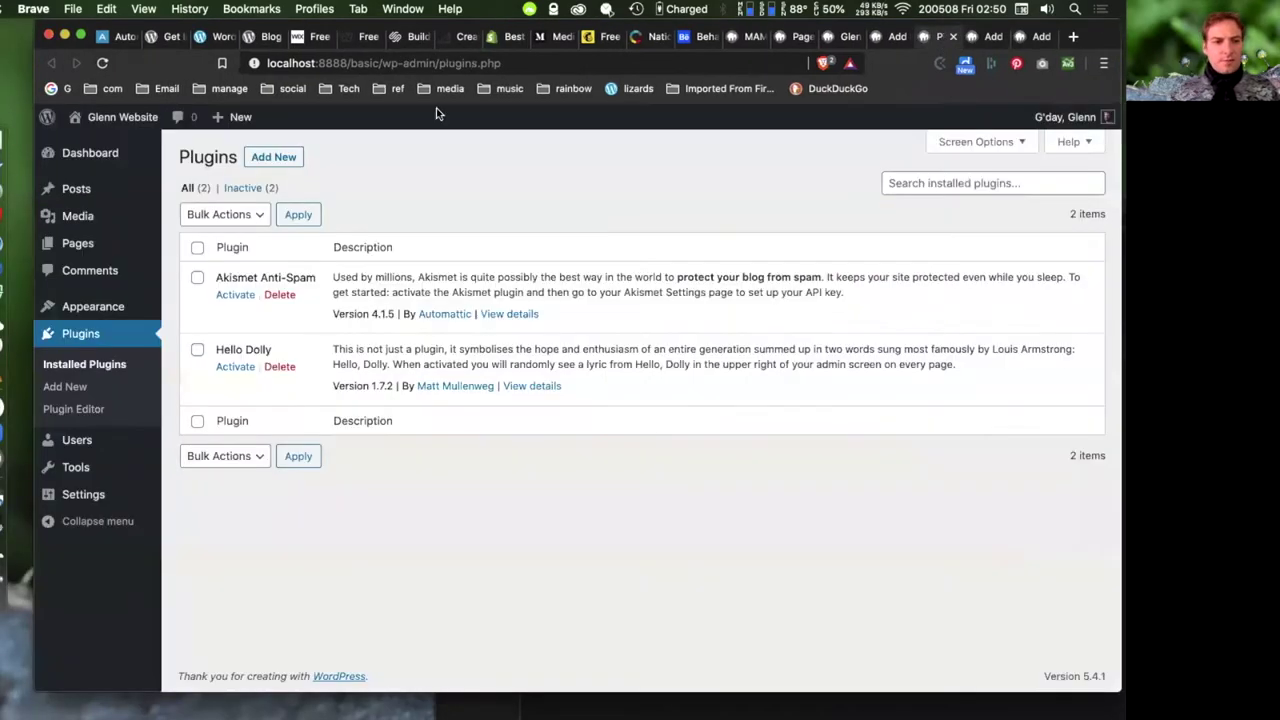
mouse_move(75, 497)
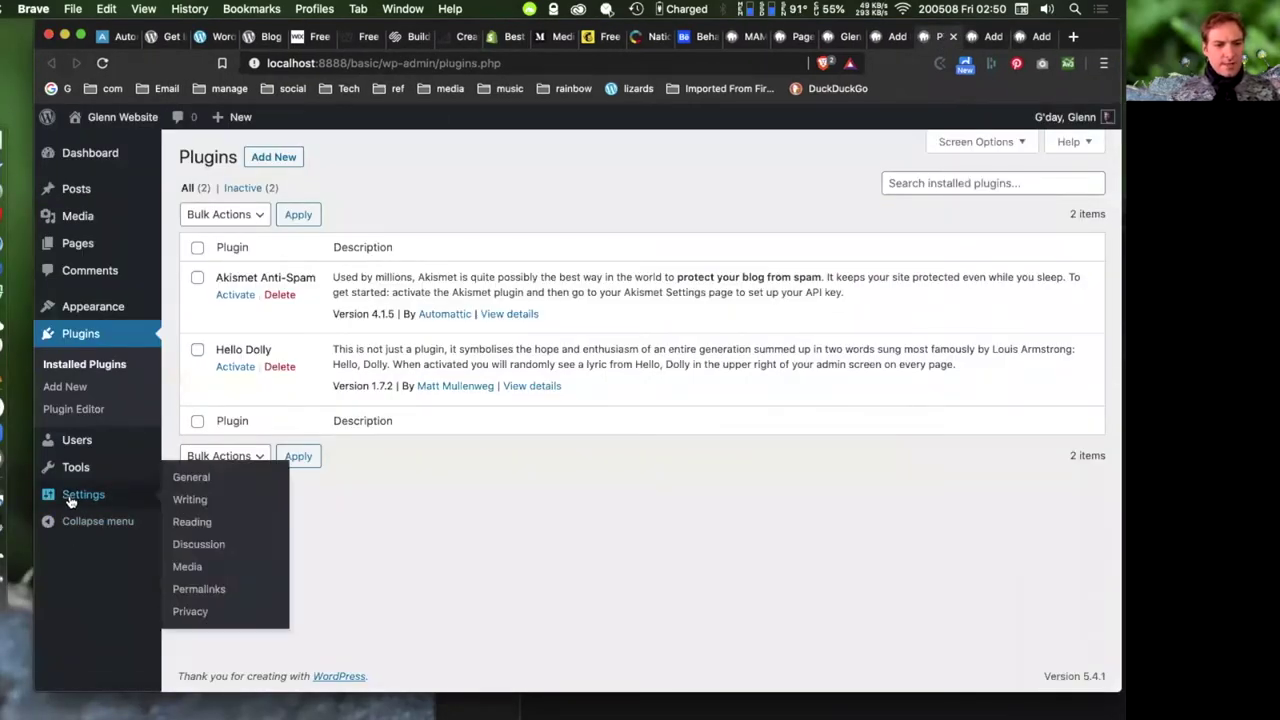
left_click(198, 592)
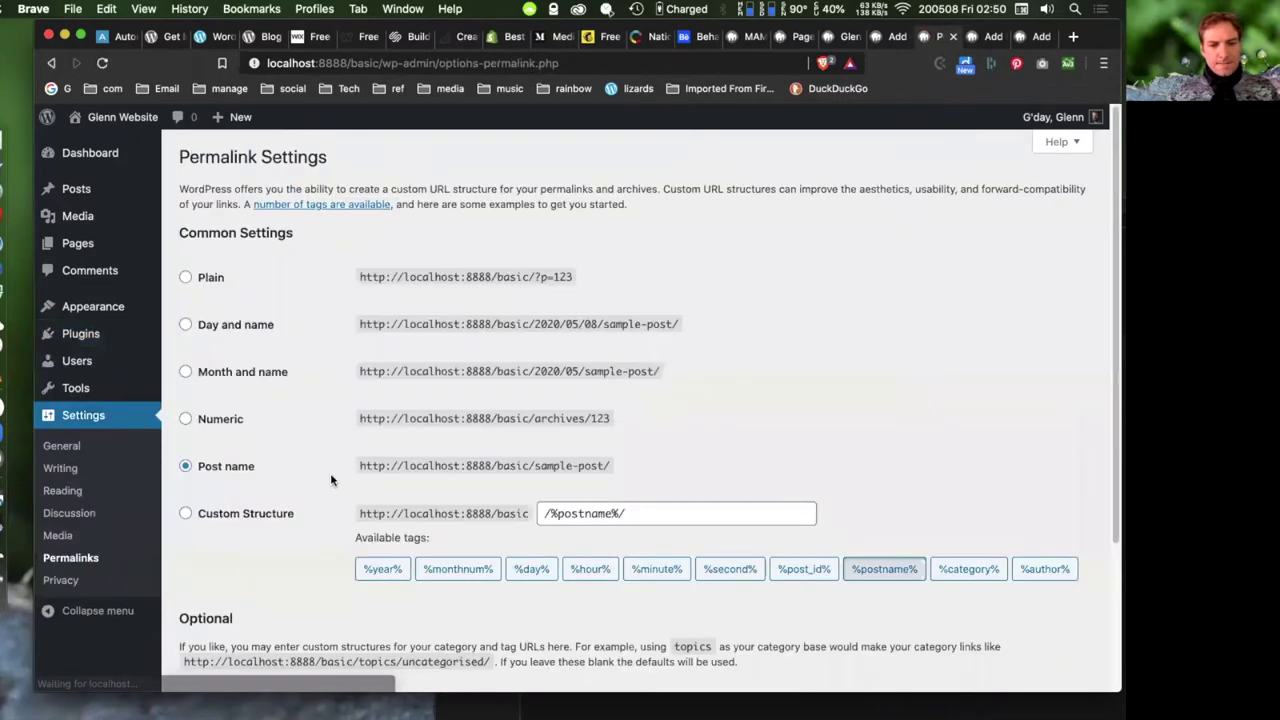
scroll(320, 485, "down", 5)
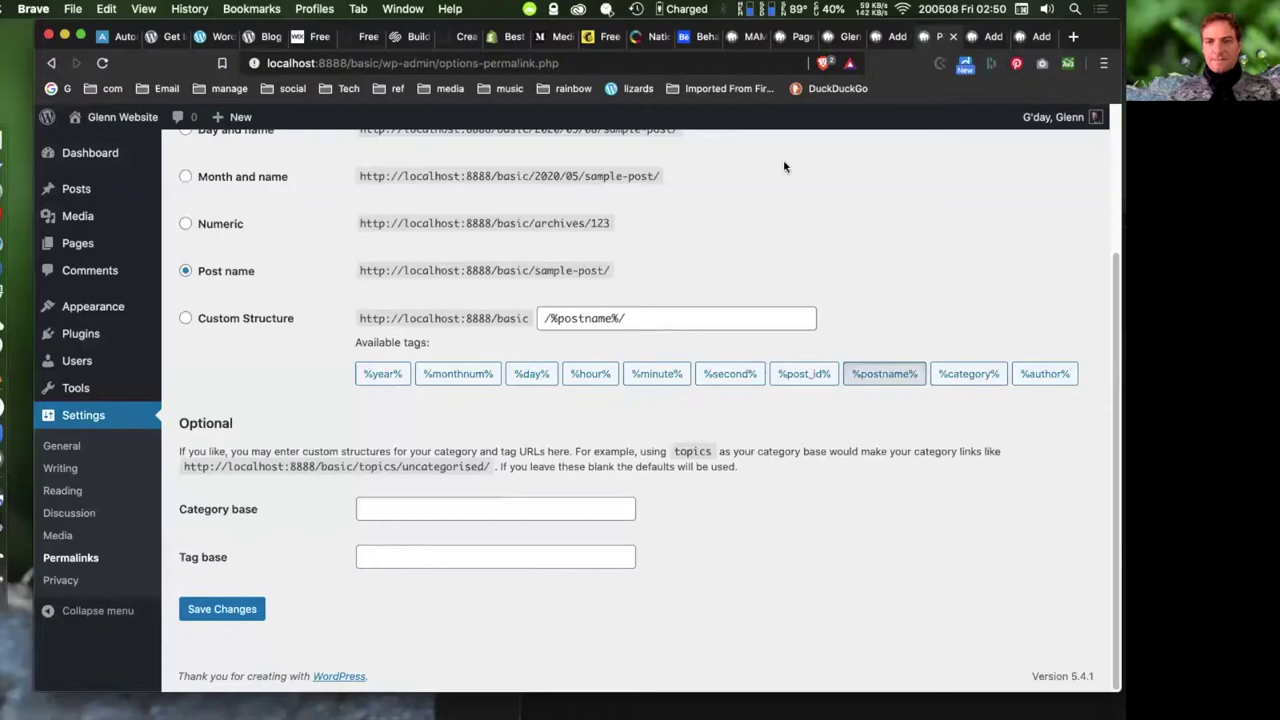
left_click(893, 36)
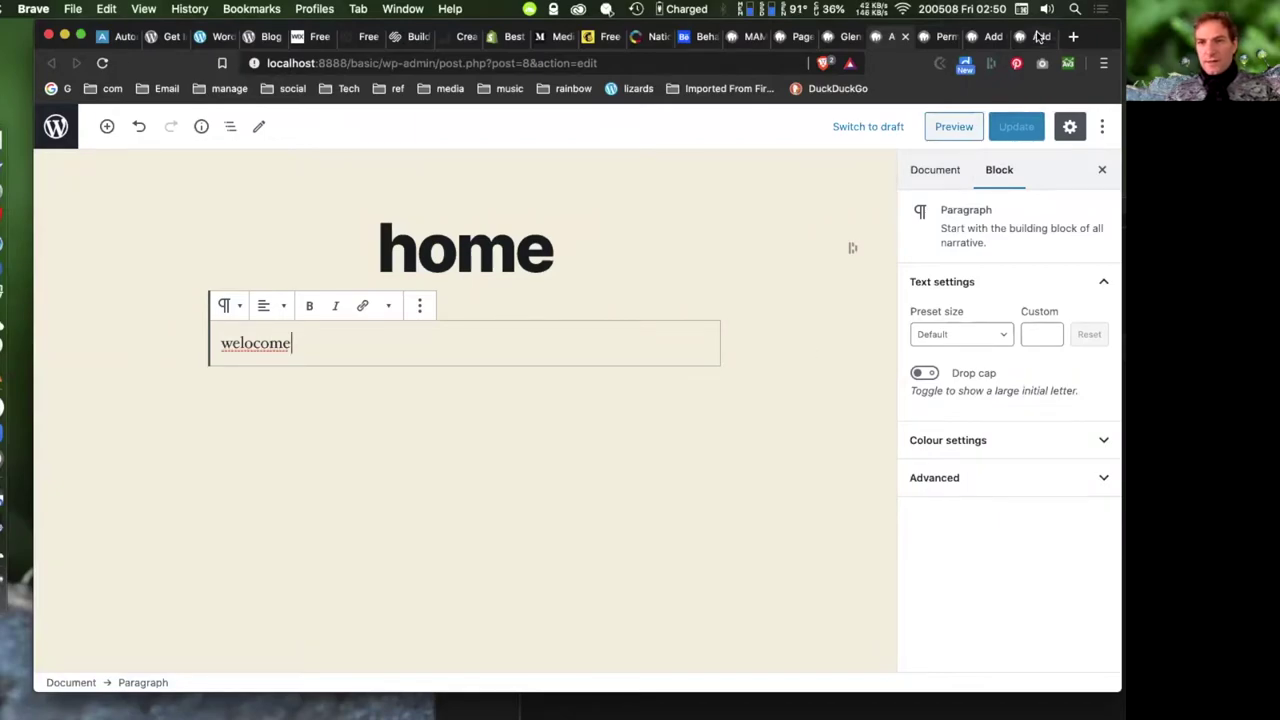
key("super+9")
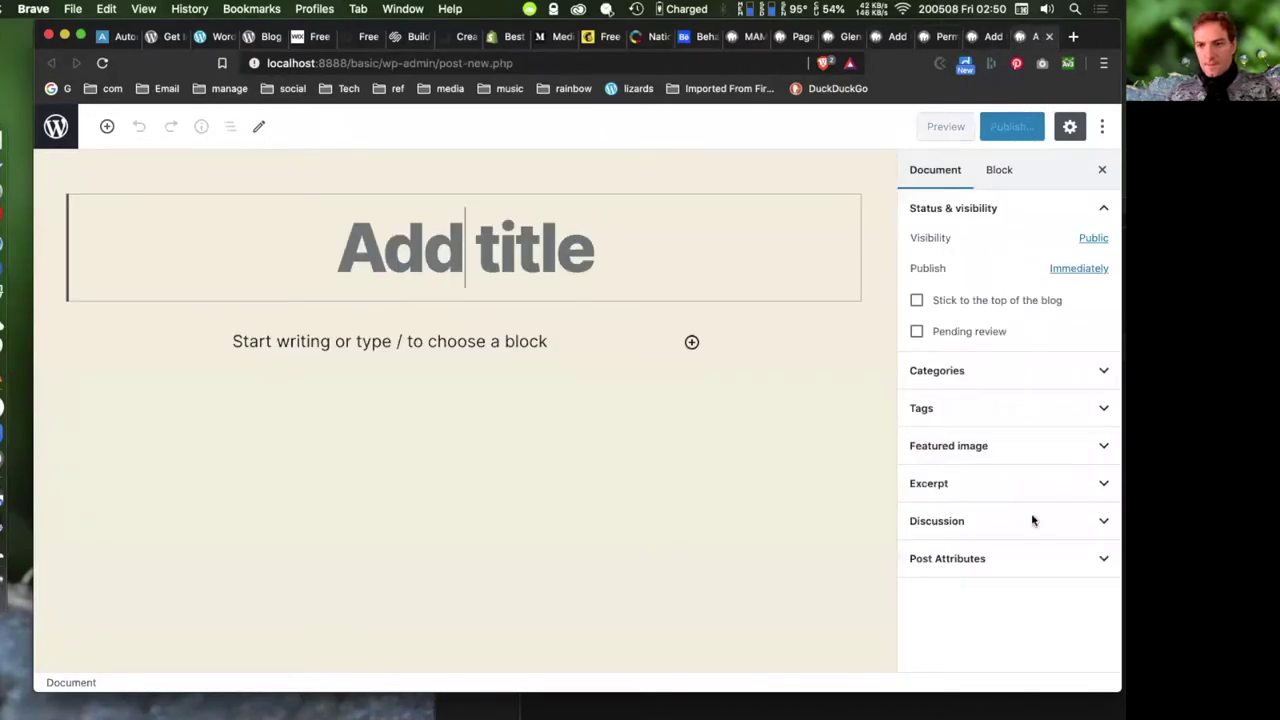
- Expand the Tags and Categories panels and begin a new category name starting with 'D'
left_click(1001, 412)
left_click(1017, 371)
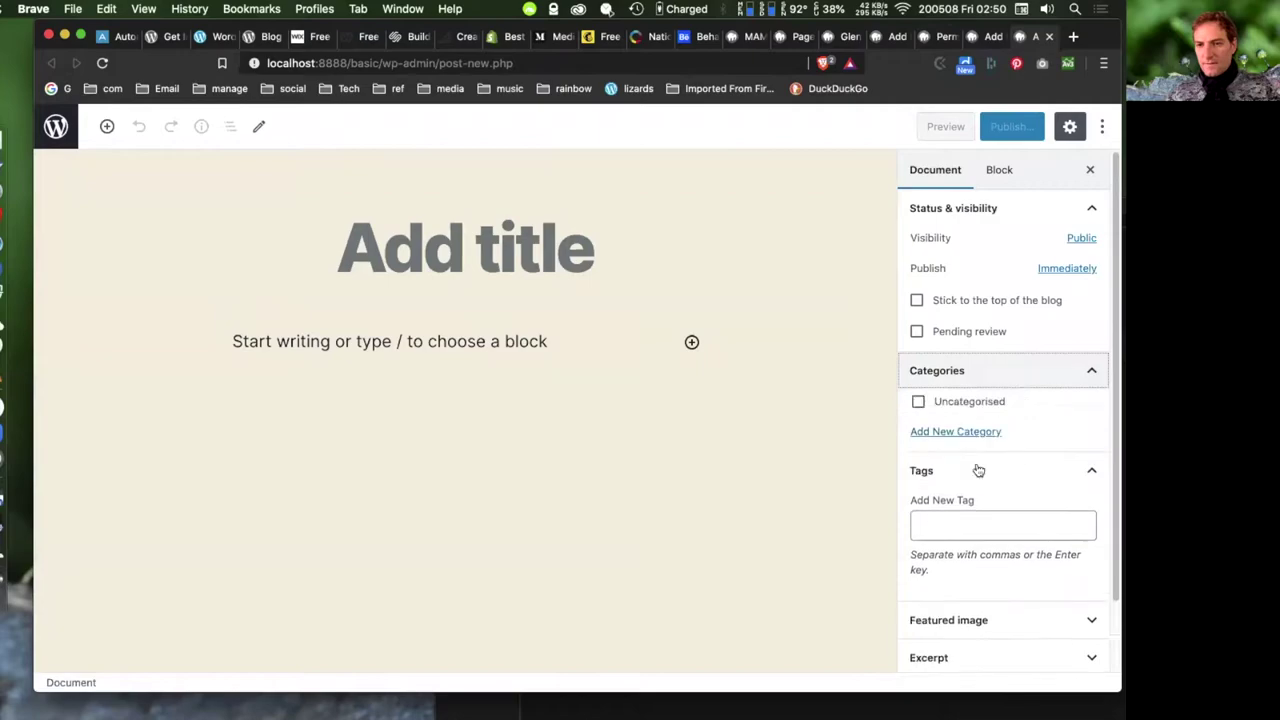
left_click(963, 432)
left_click(988, 478)
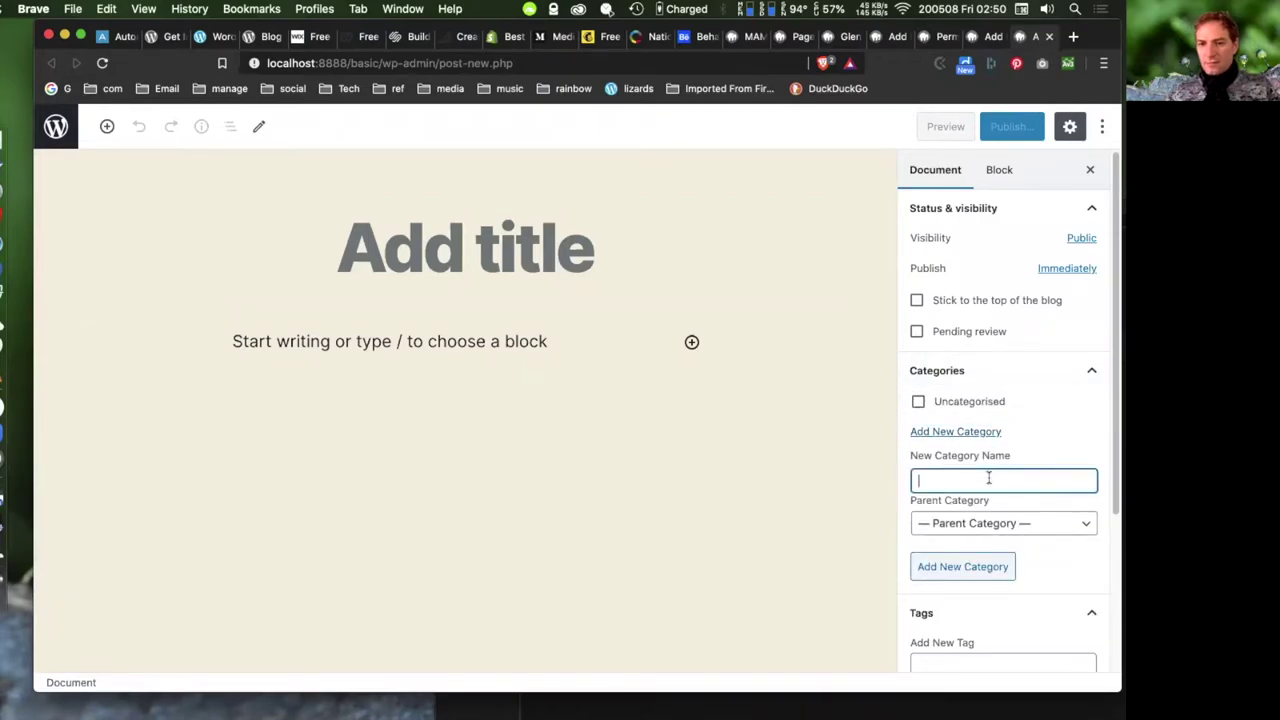
type("Design")
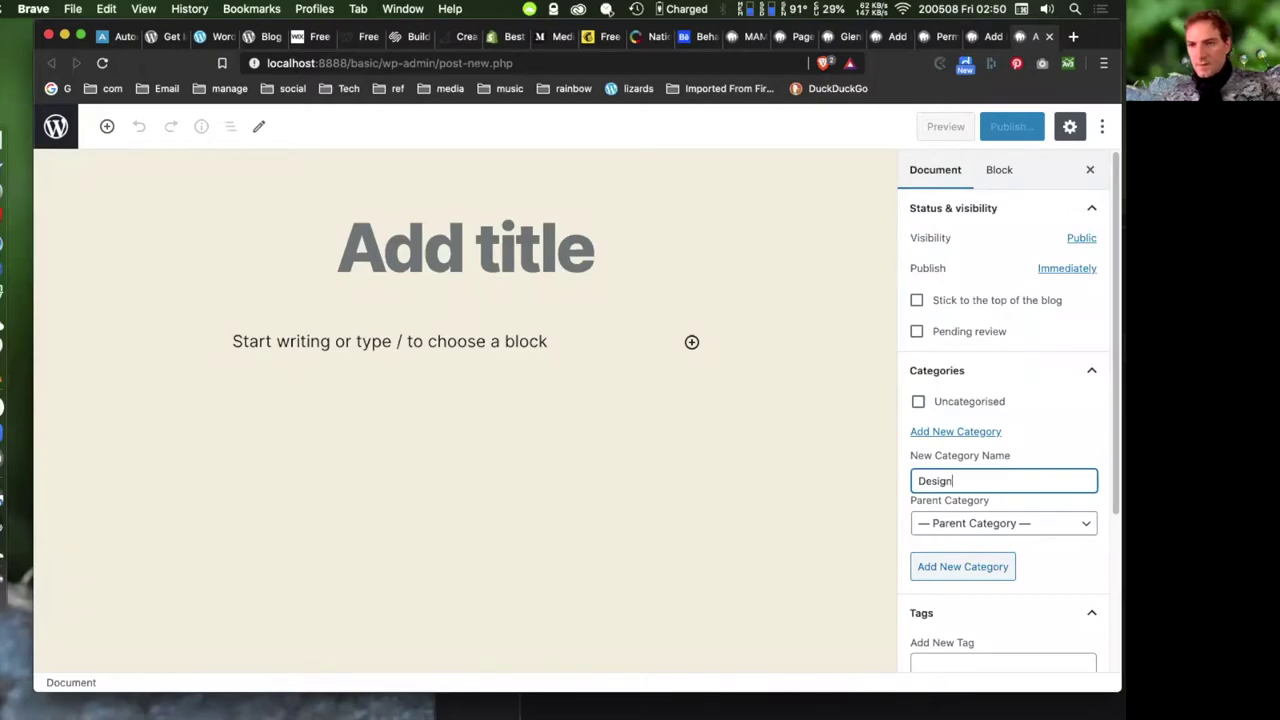
- Title the post 'Graphics', correcting the typo, and publish it
left_click(465, 248)
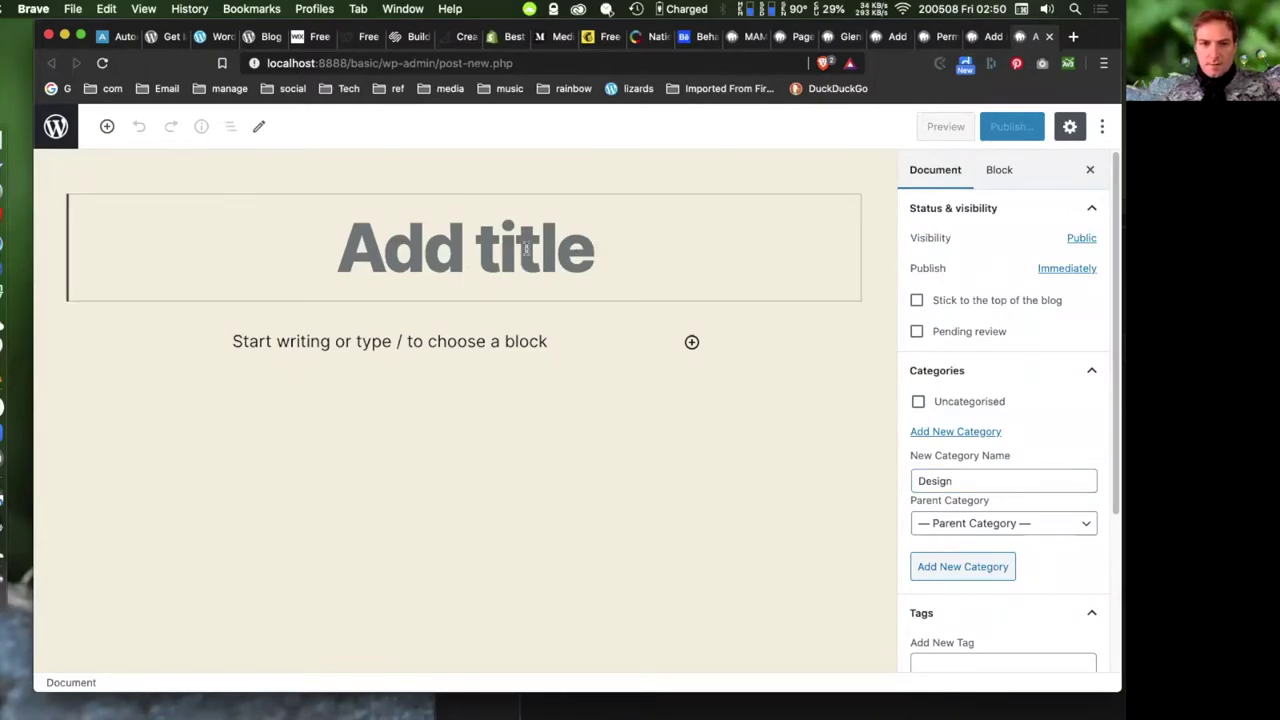
type("Gra")
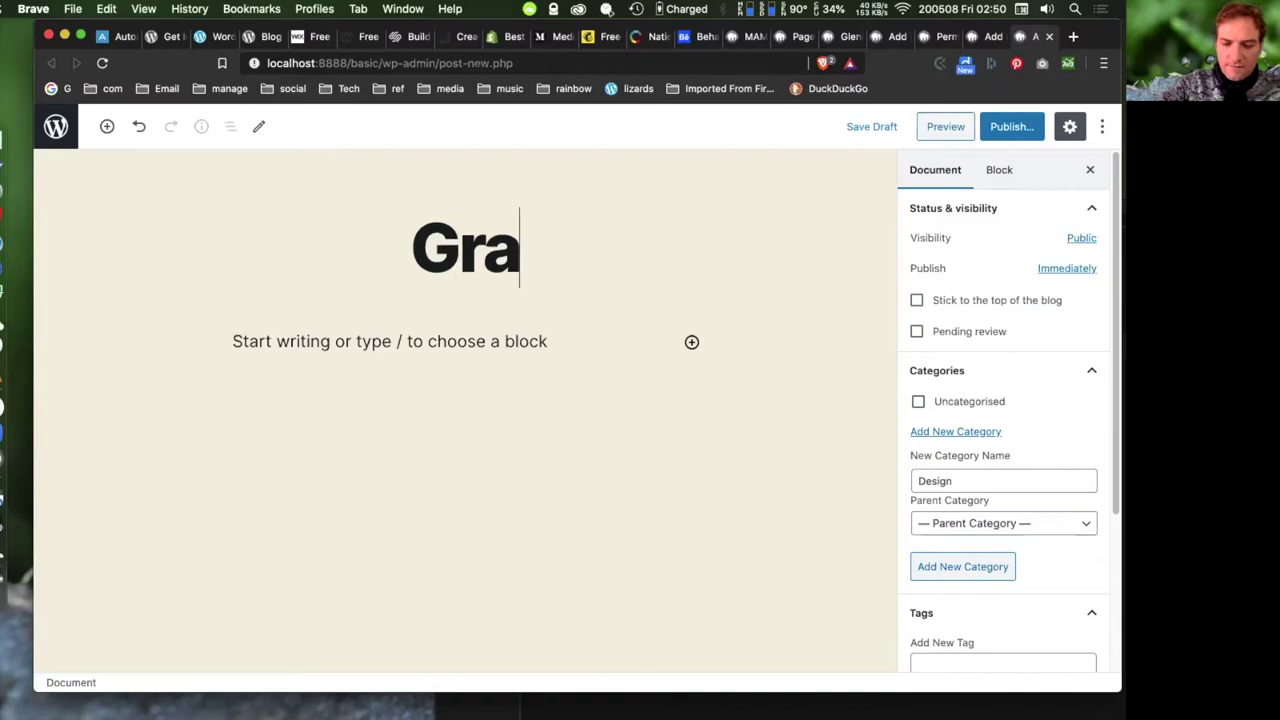
type("ohics")
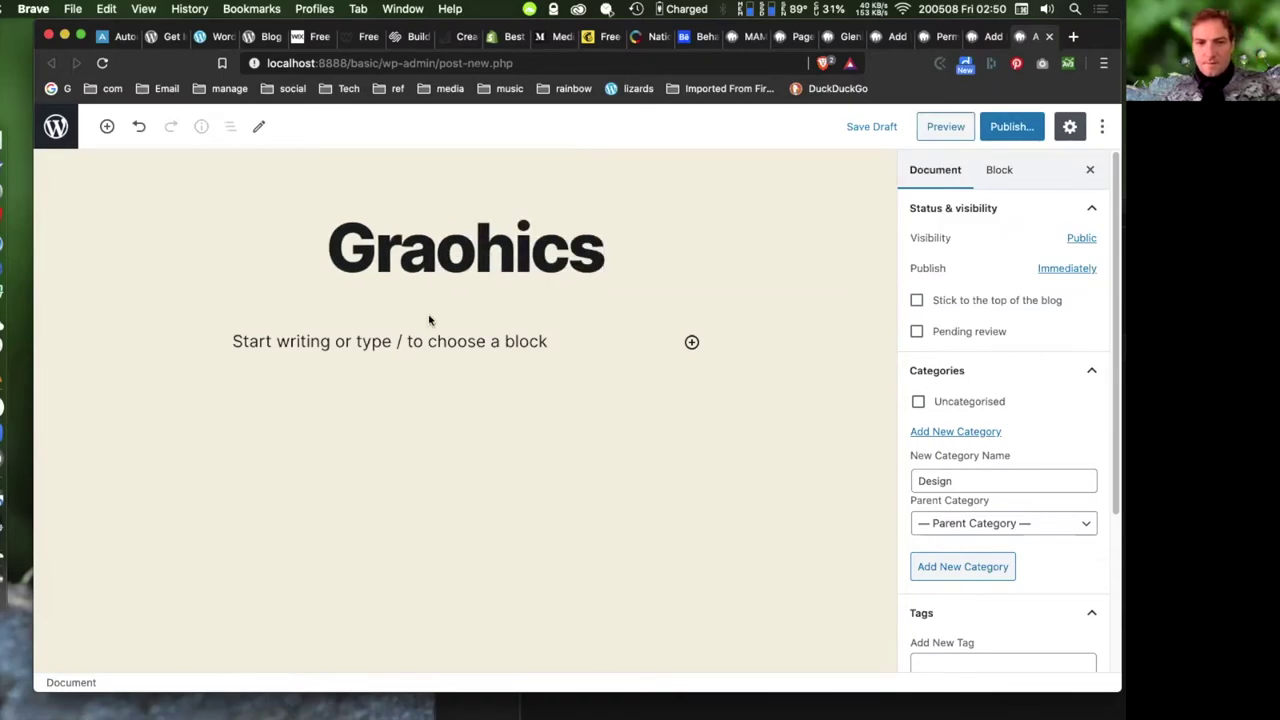
left_click_drag(474, 258, 452, 258)
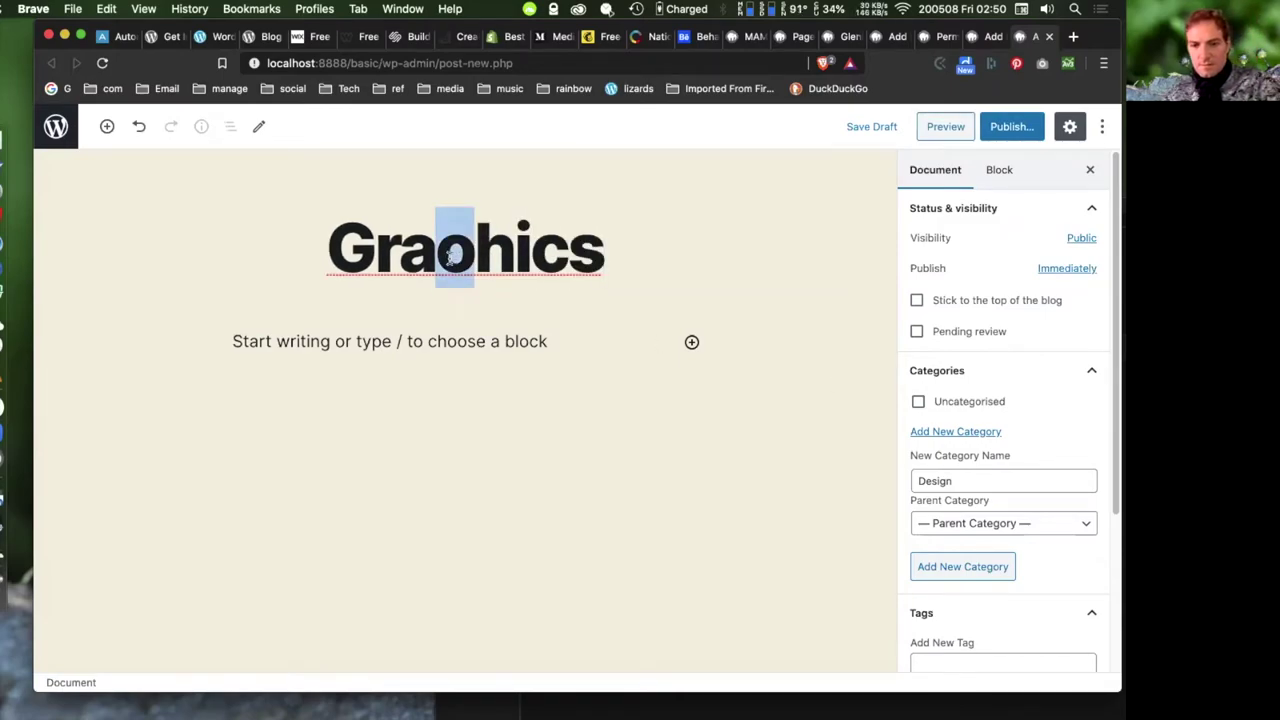
type("p")
left_click(1011, 126)
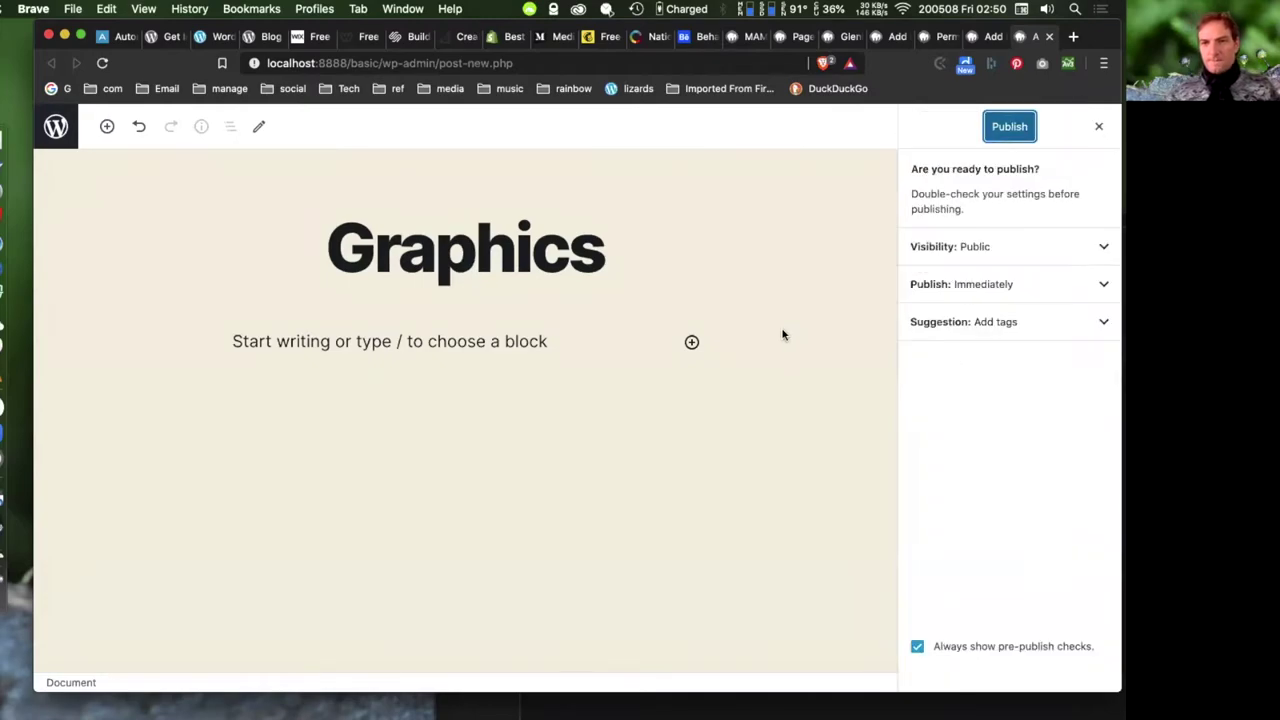
left_click(1009, 128)
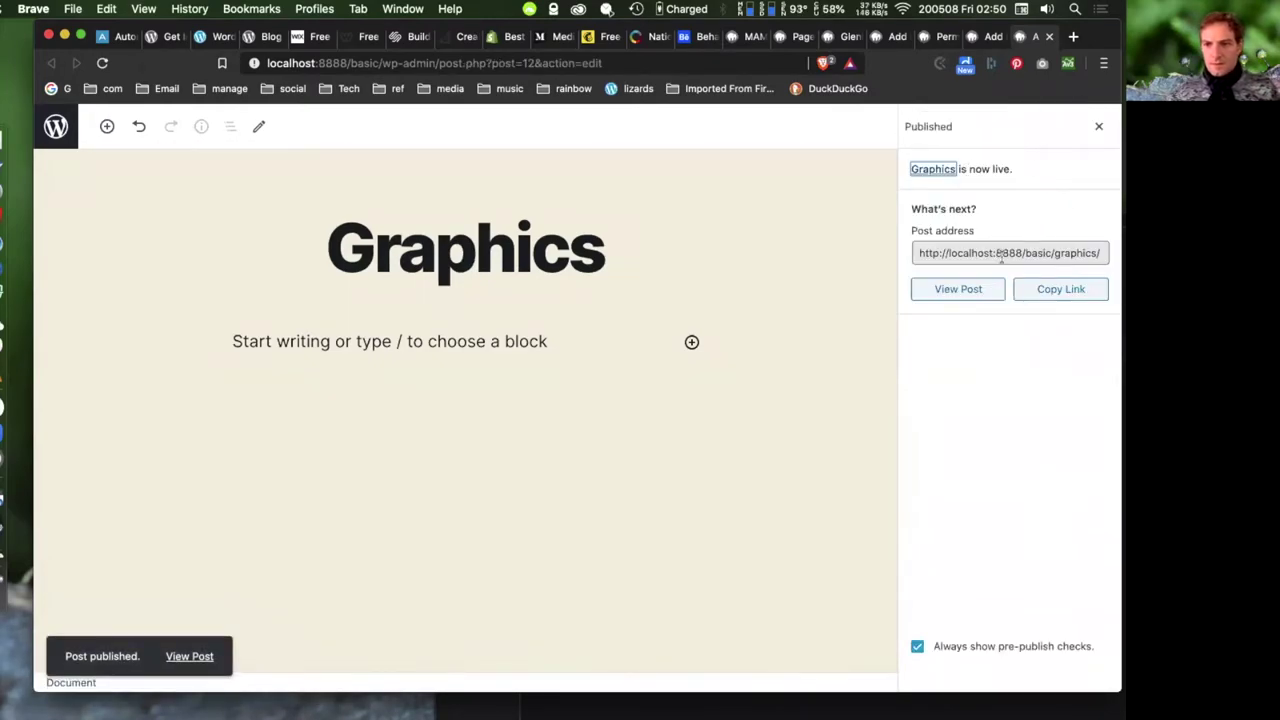
- Open the live Graphics post in a new browser tab
right_click(970, 291)
left_click(889, 300)
left_click(1032, 36)
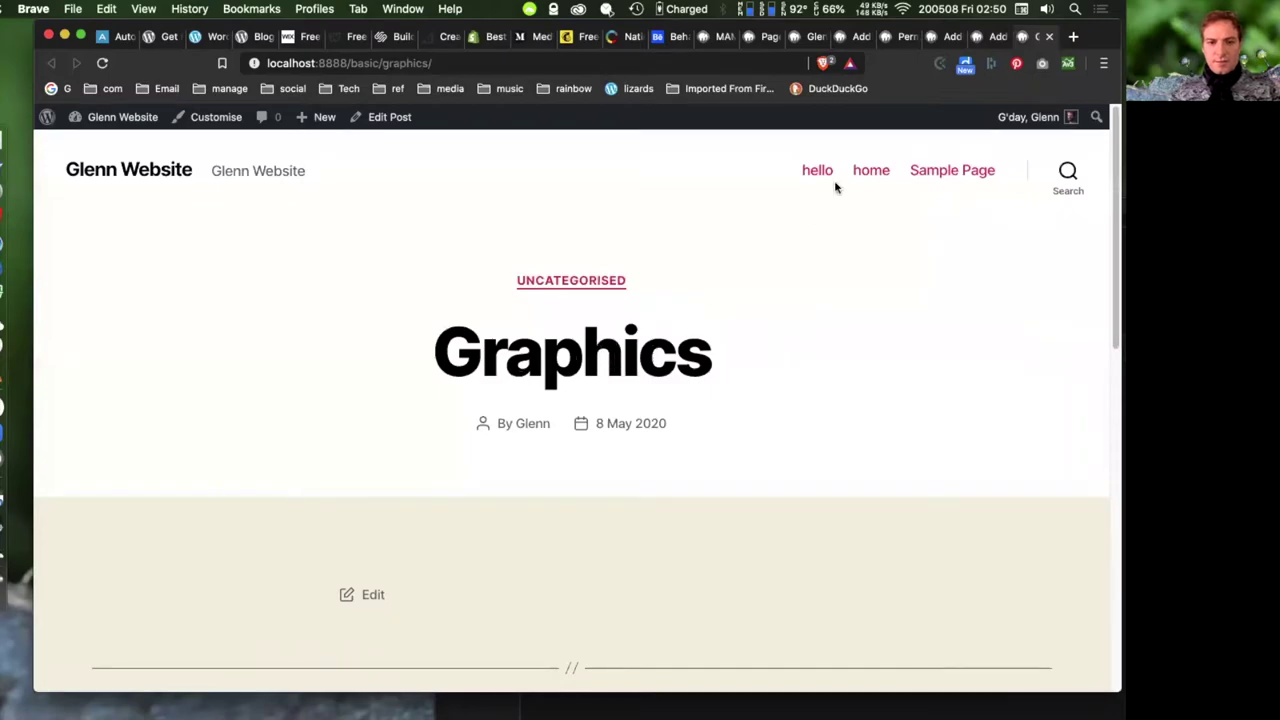
- Assign a new Design category to the Graphics post, update it, and reload the live post
left_click(984, 42)
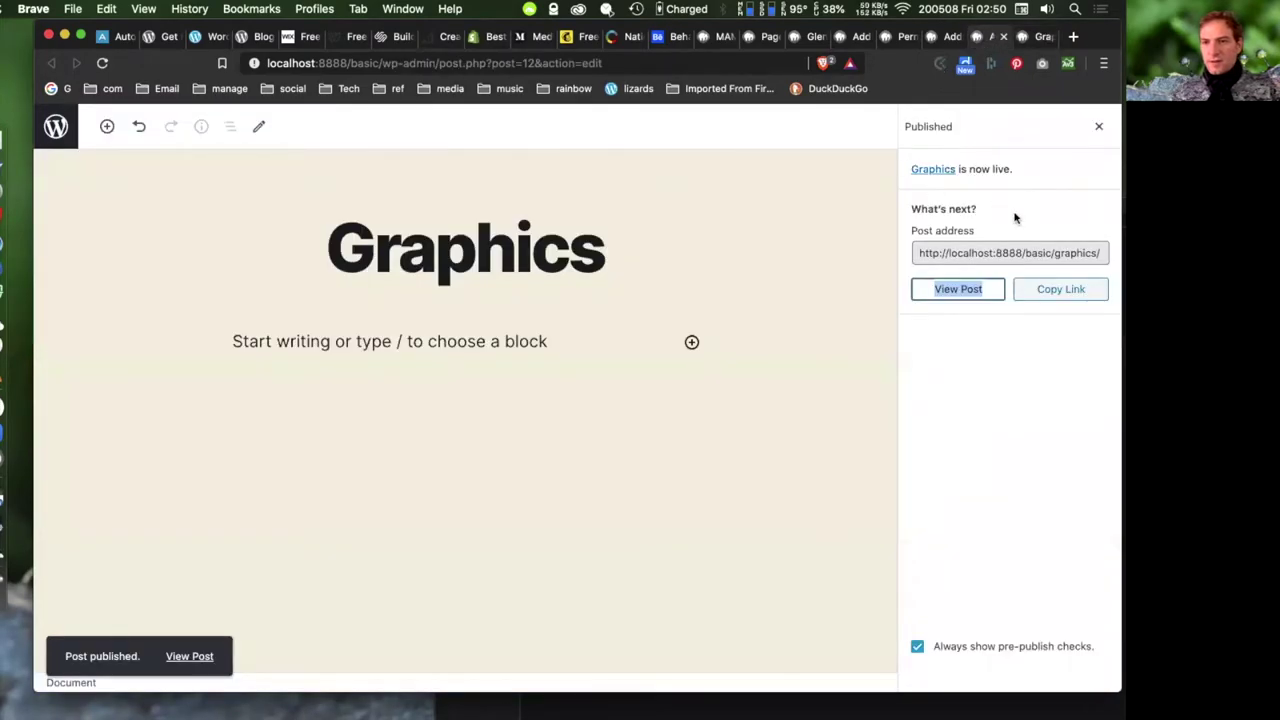
left_click(1098, 126)
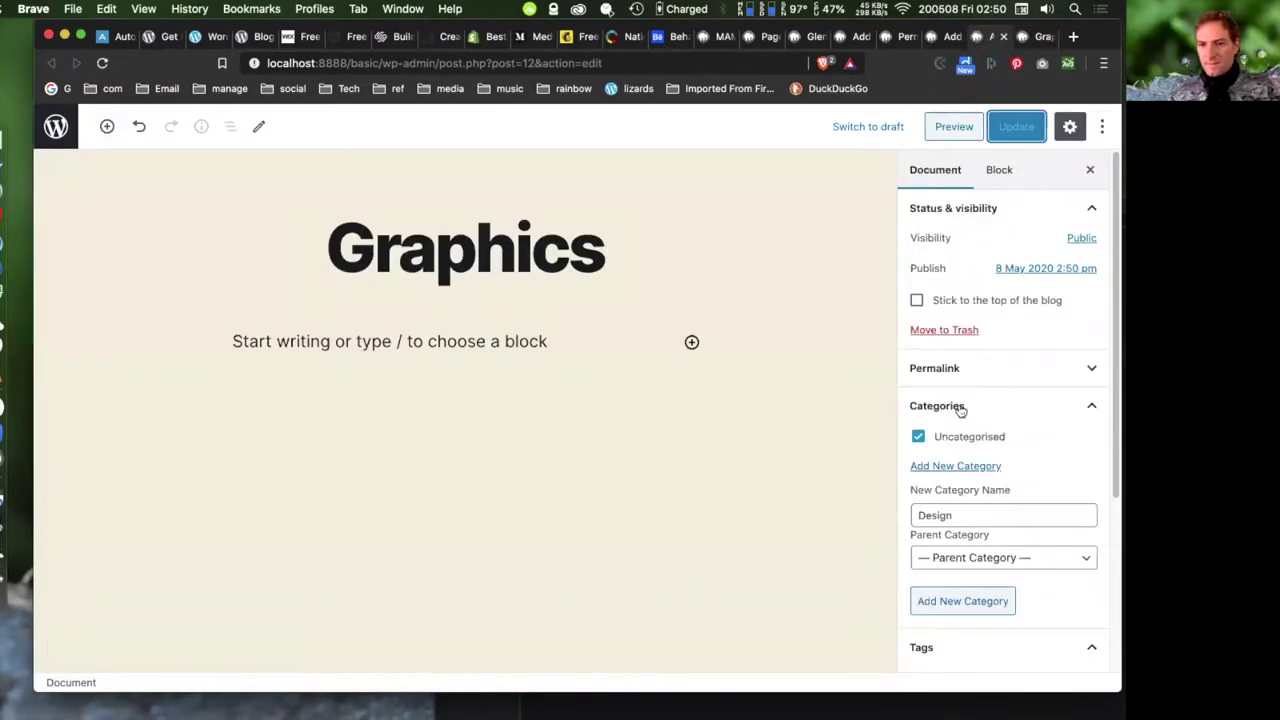
scroll(986, 477, "down", 2)
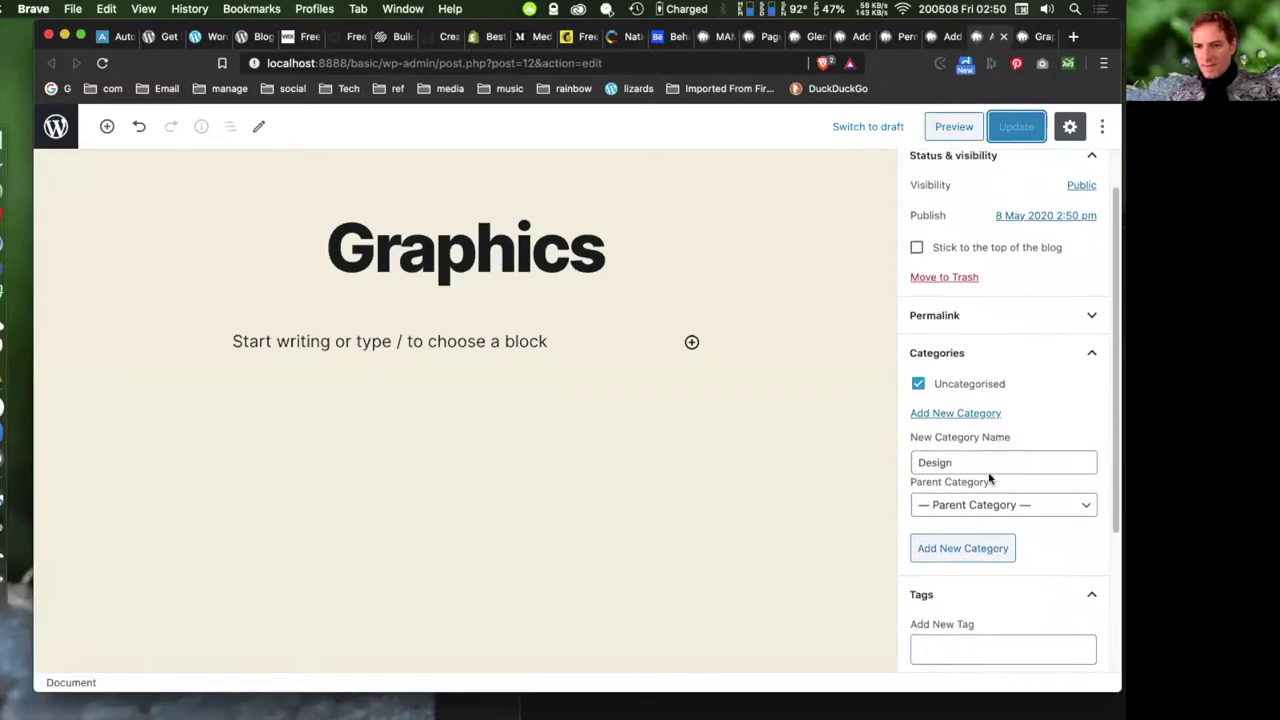
left_click(962, 546)
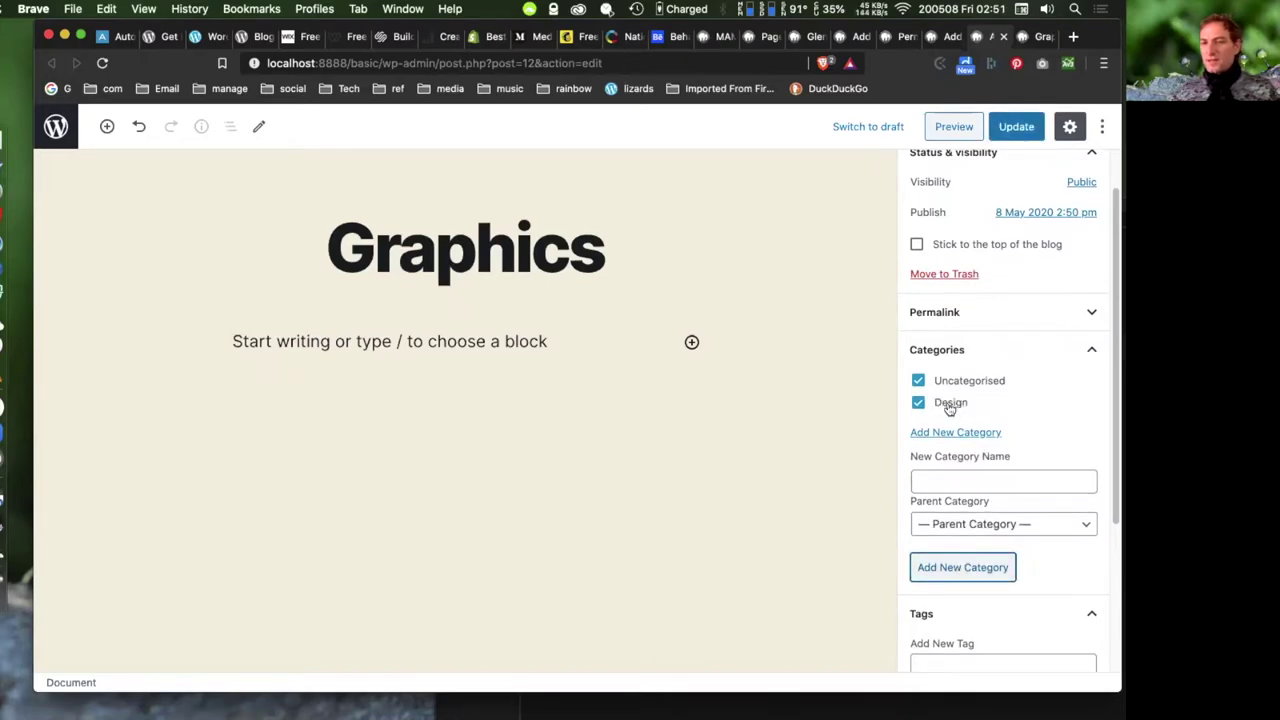
left_click(1012, 127)
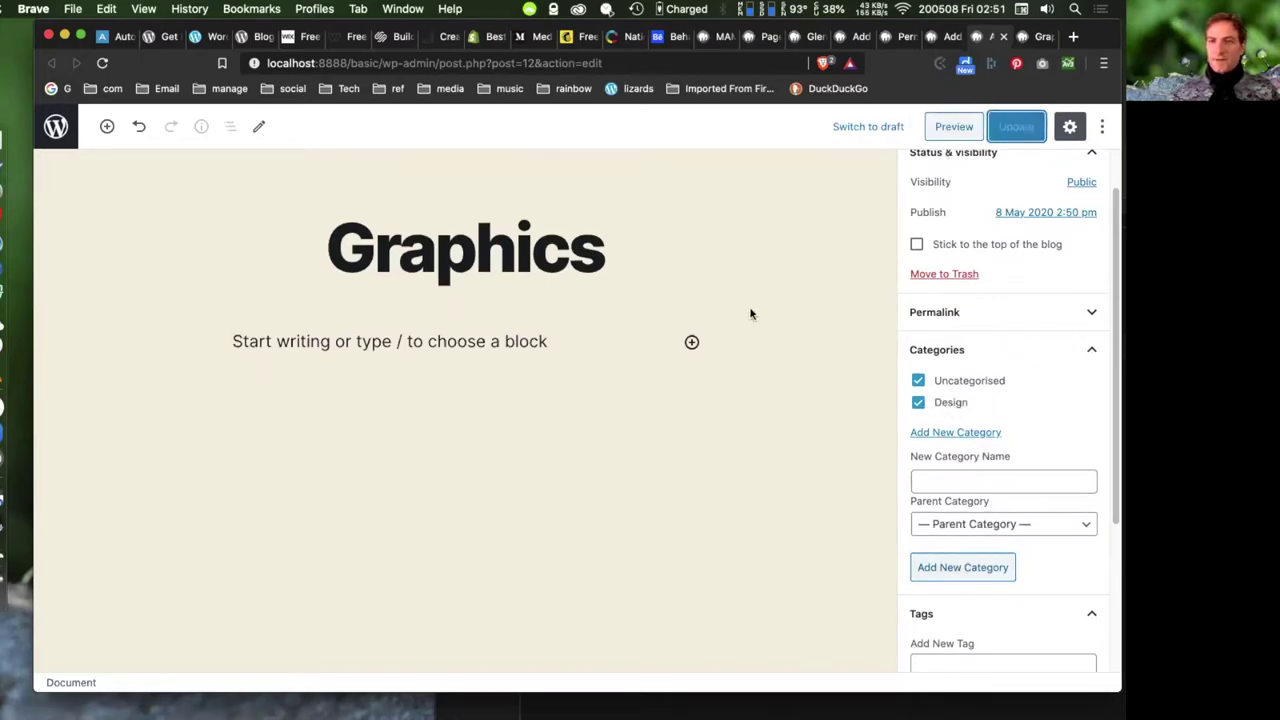
left_click(1050, 36)
key("super+r")
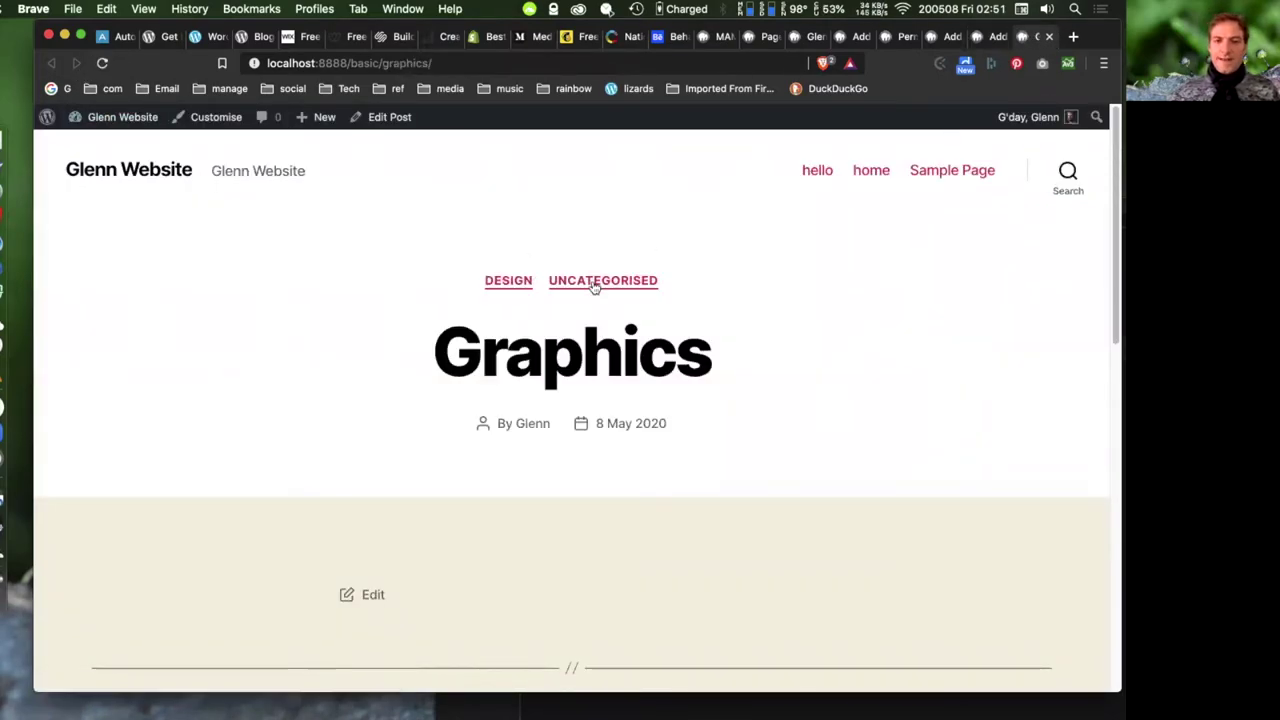
- Open the Design category archive, examine its site-base and category address parts, then return to the editor
left_click(515, 281)
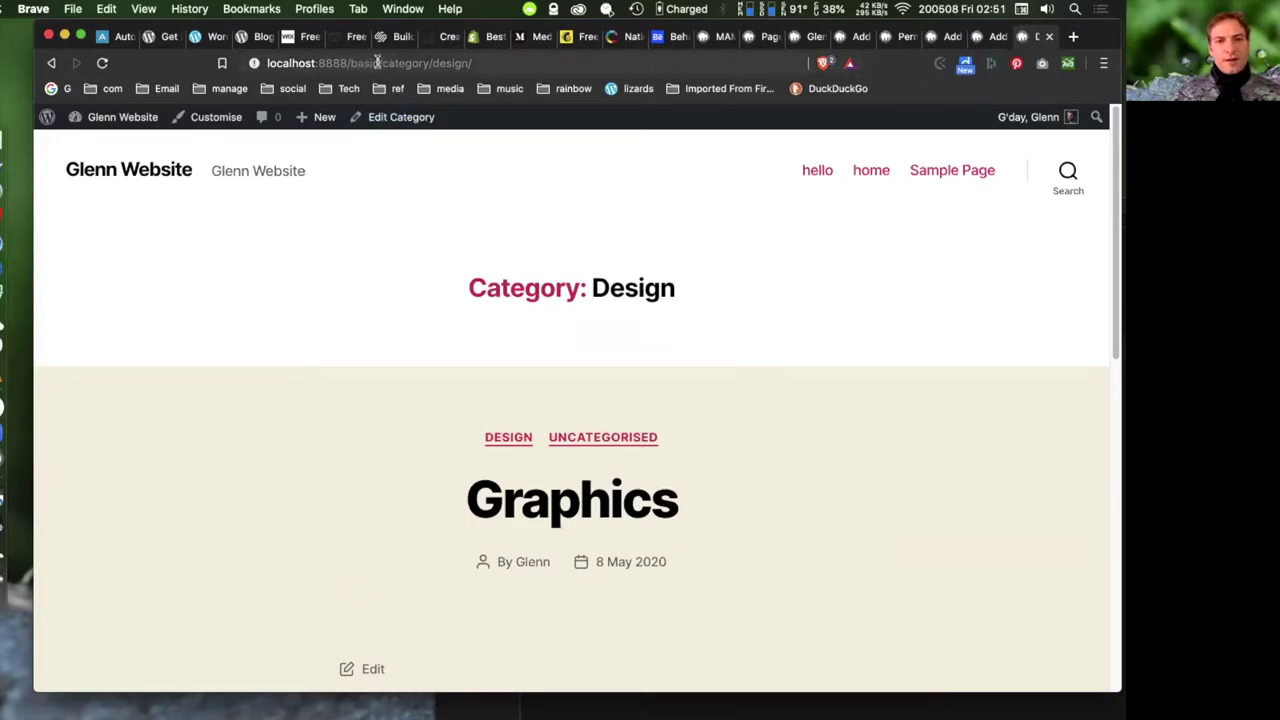
left_click_drag(378, 63, 260, 63)
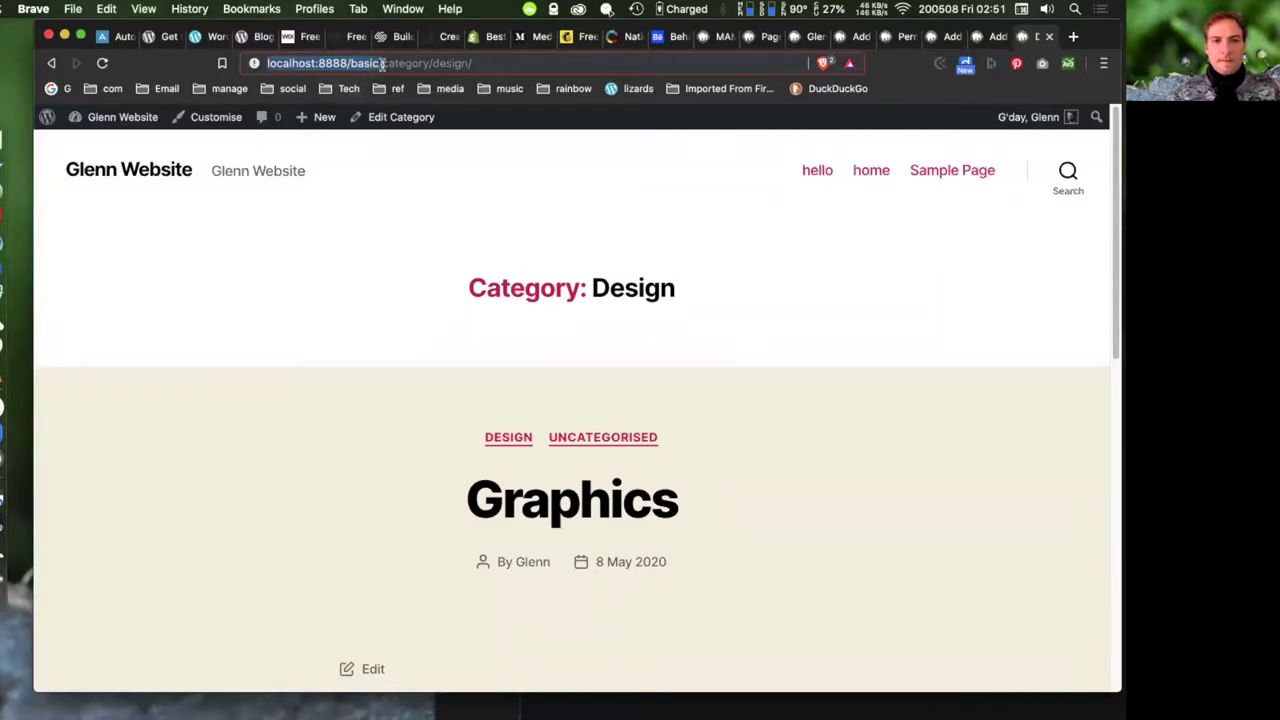
left_click(384, 63)
left_click_drag(384, 63, 431, 63)
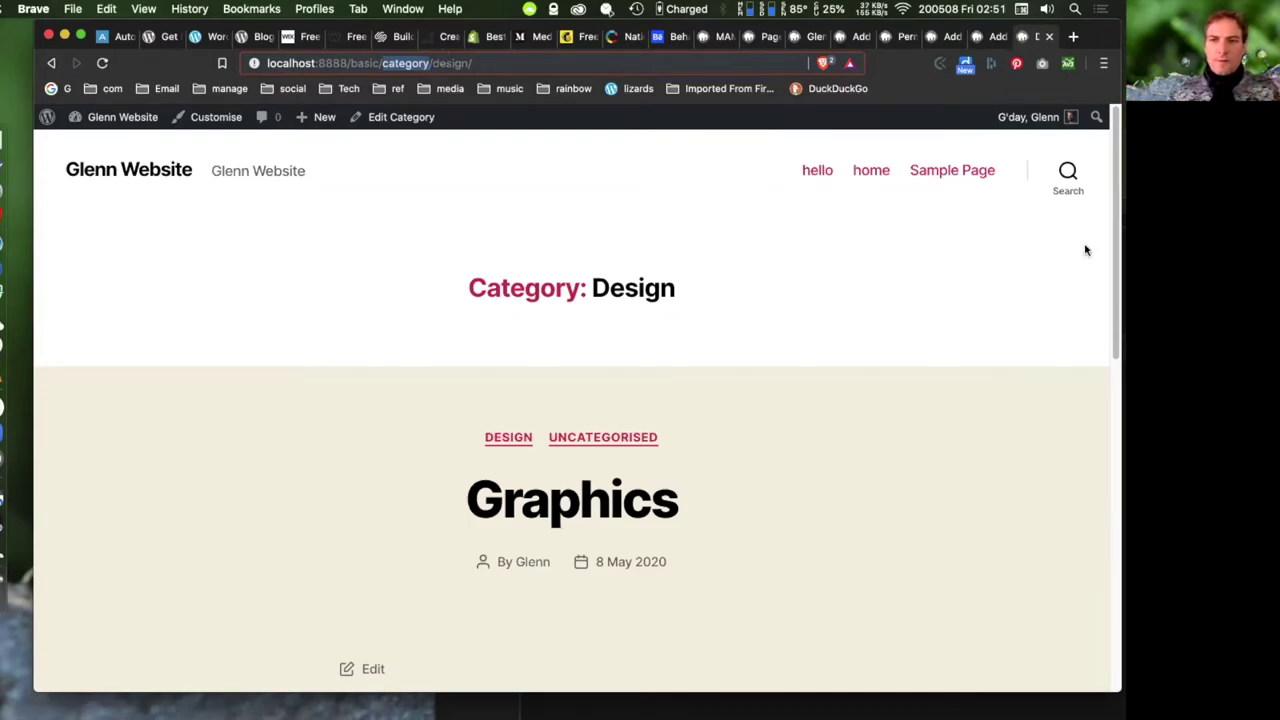
left_click(945, 37)
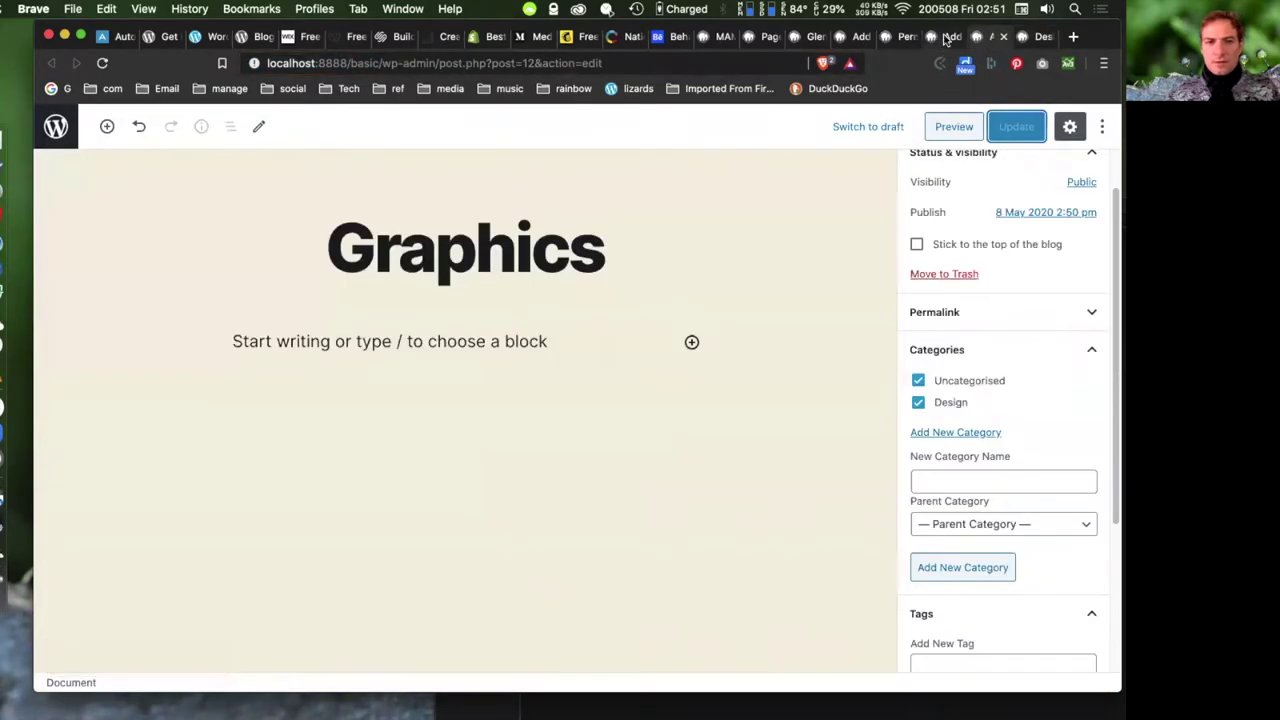
- Set the permalink category base to 'portfolio' and save the permalink settings
left_click(907, 40)
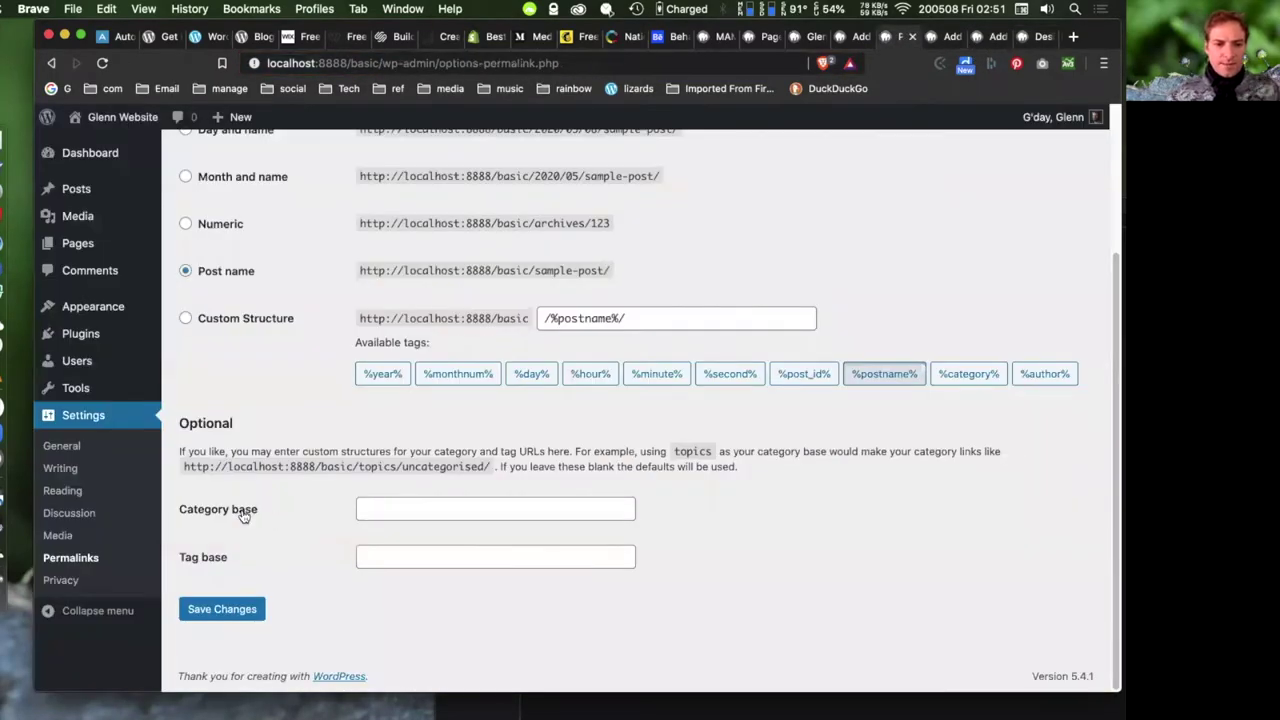
left_click(418, 510)
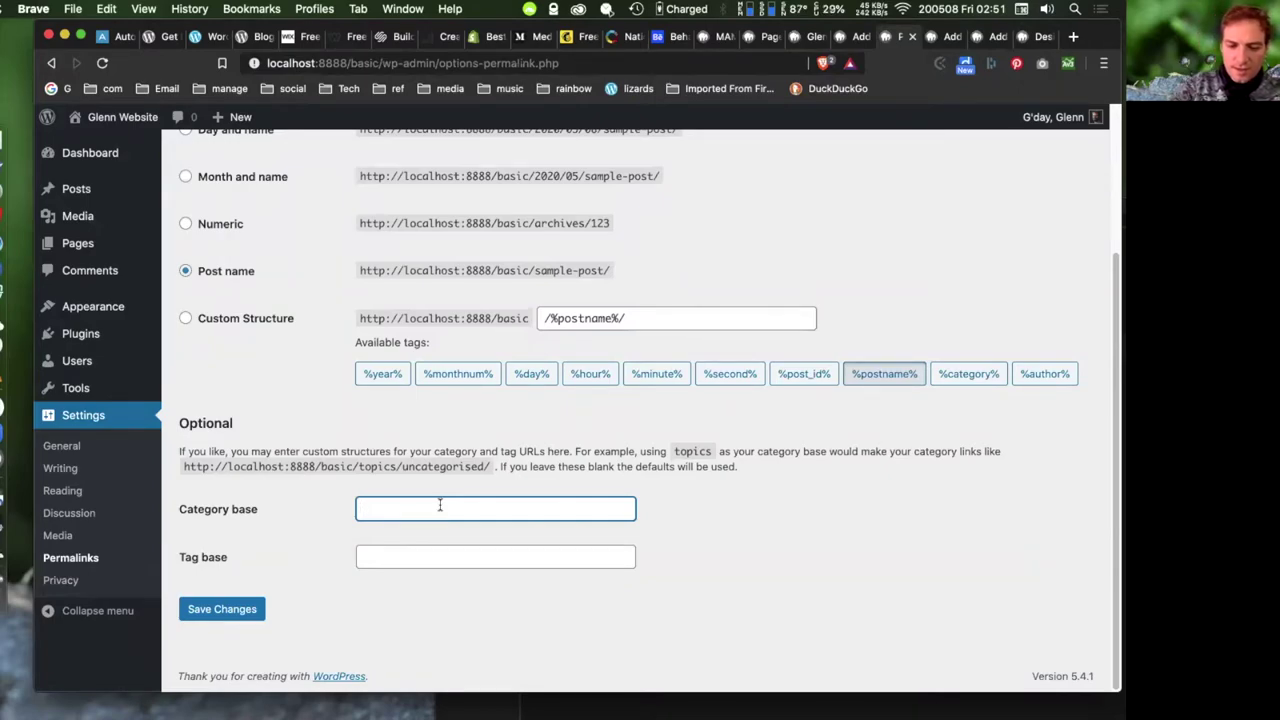
type("portfolio")
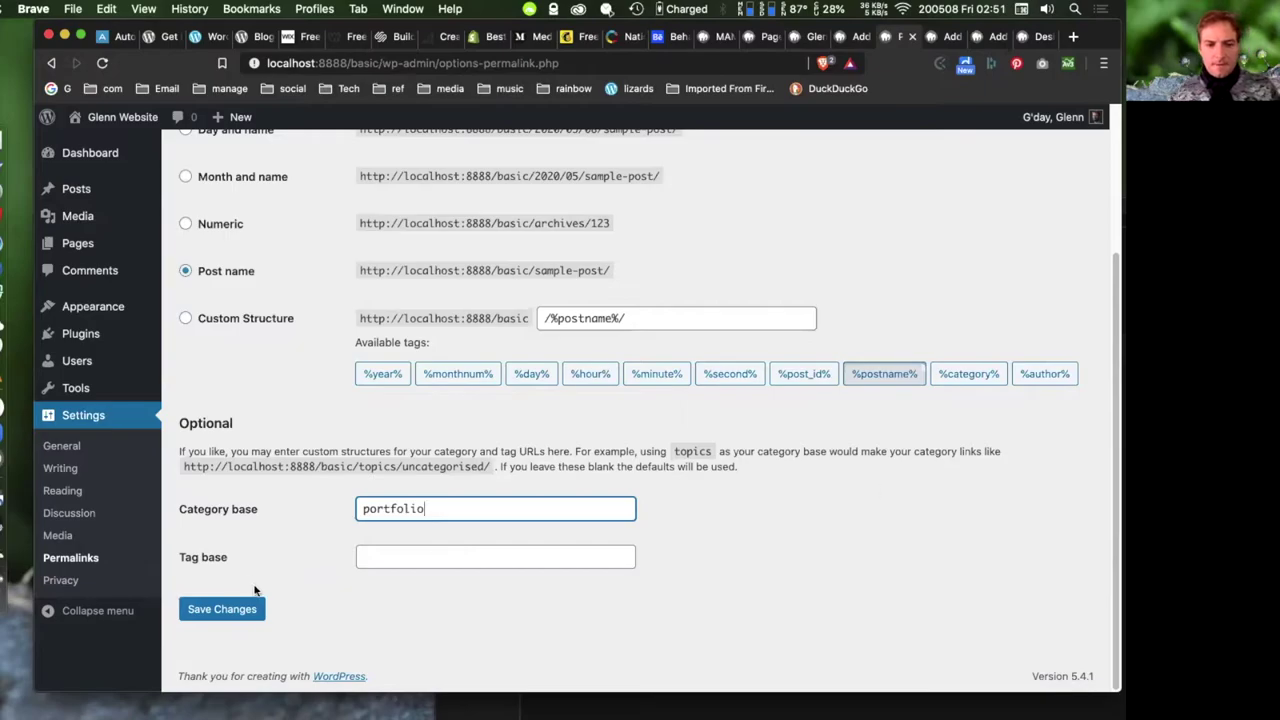
left_click(222, 609)
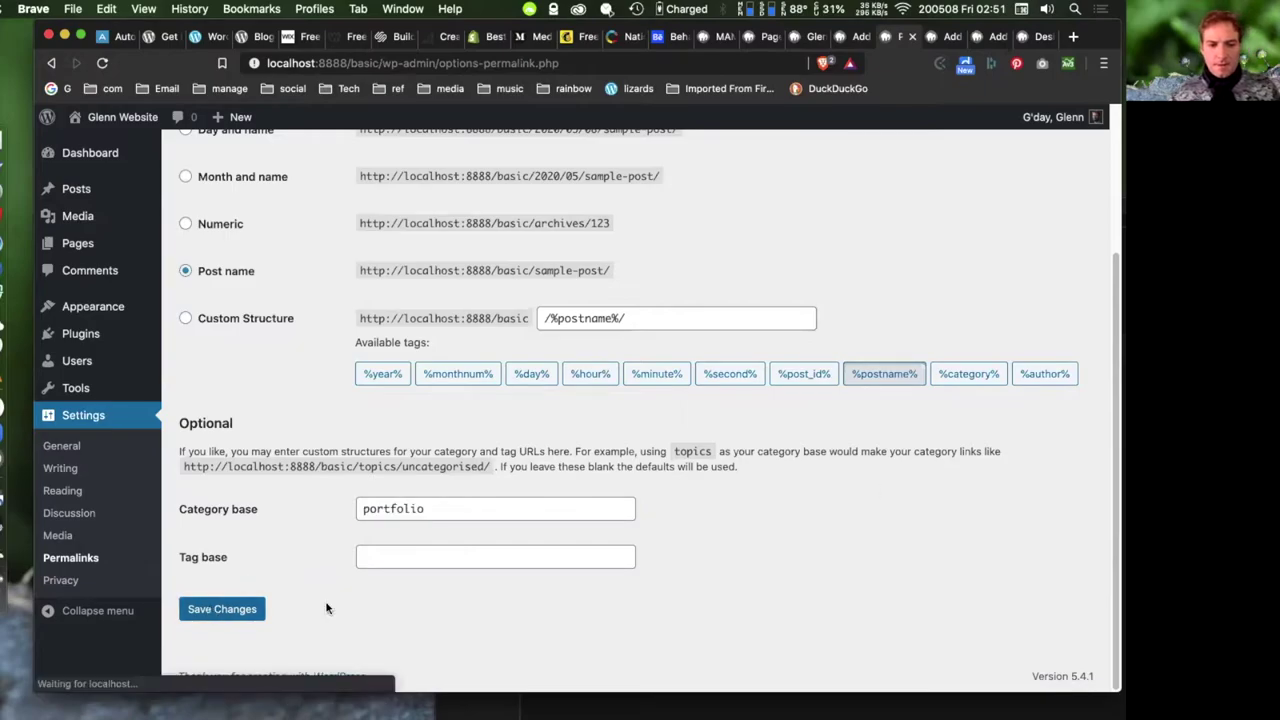
left_click(940, 39)
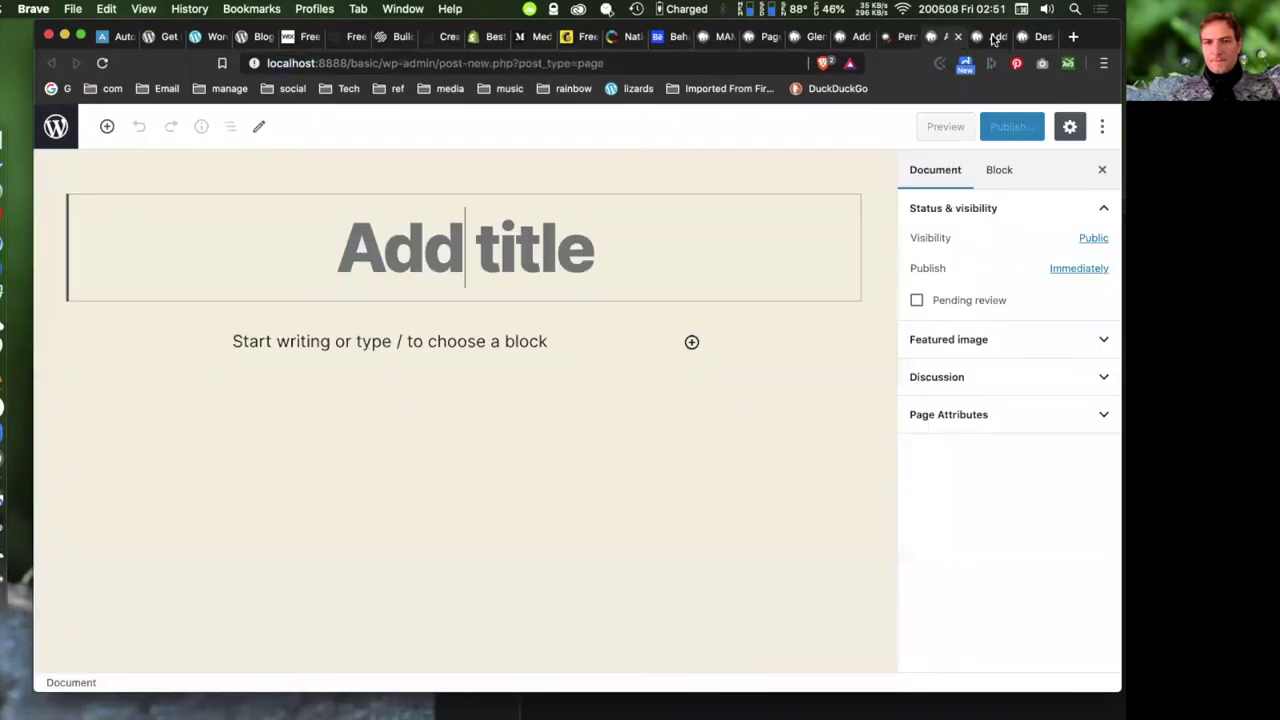
left_click(993, 37)
- From the Graphics post, open the Design archive and check its /portfolio/design/ address
left_click(1040, 37)
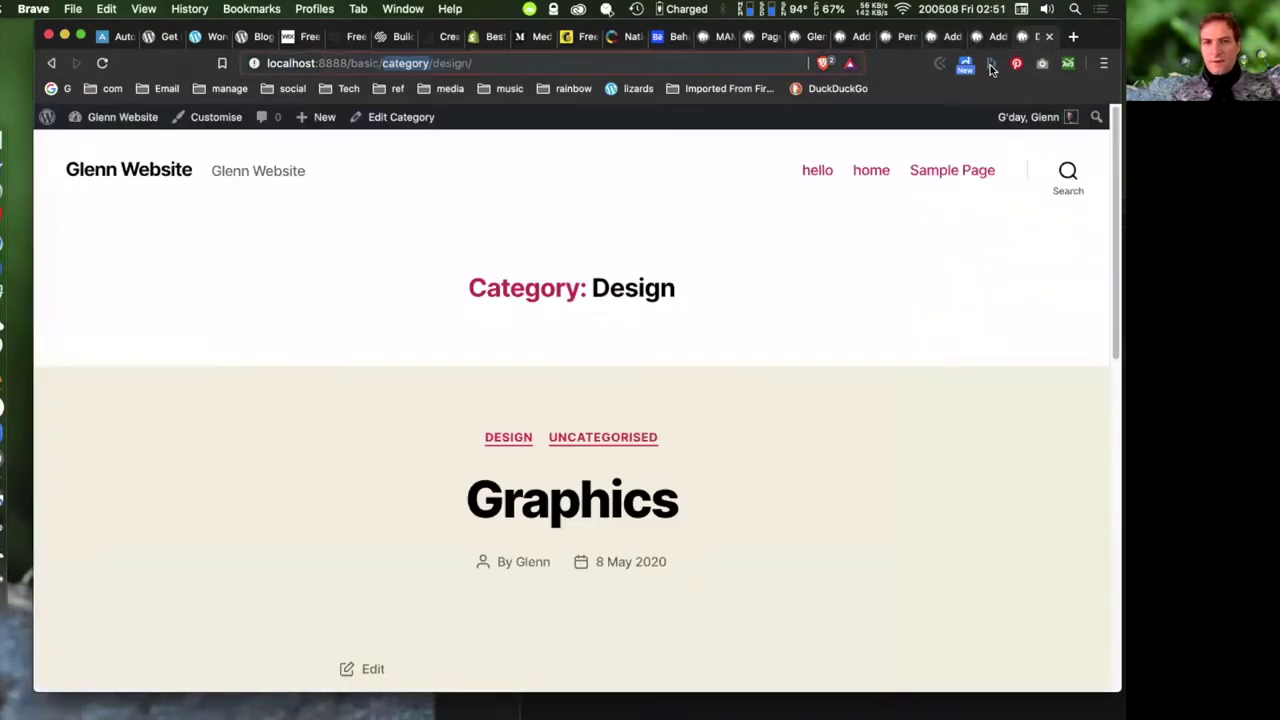
left_click(571, 497)
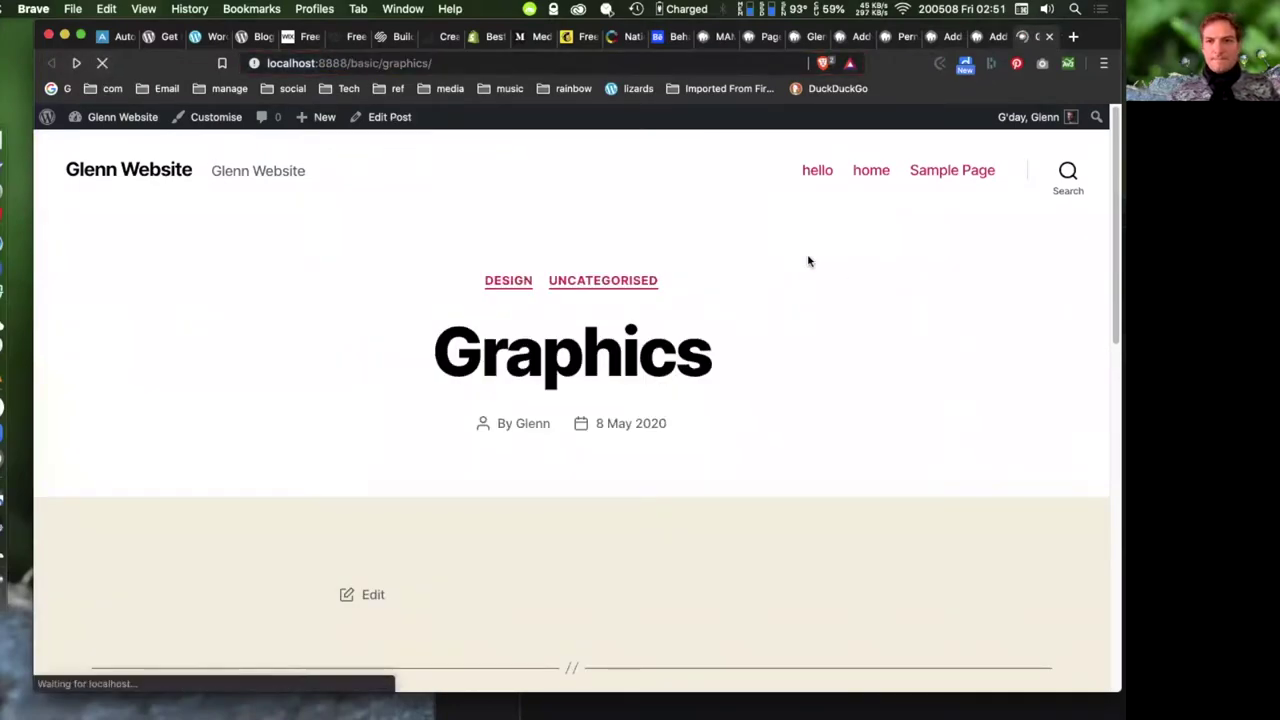
left_click(503, 281)
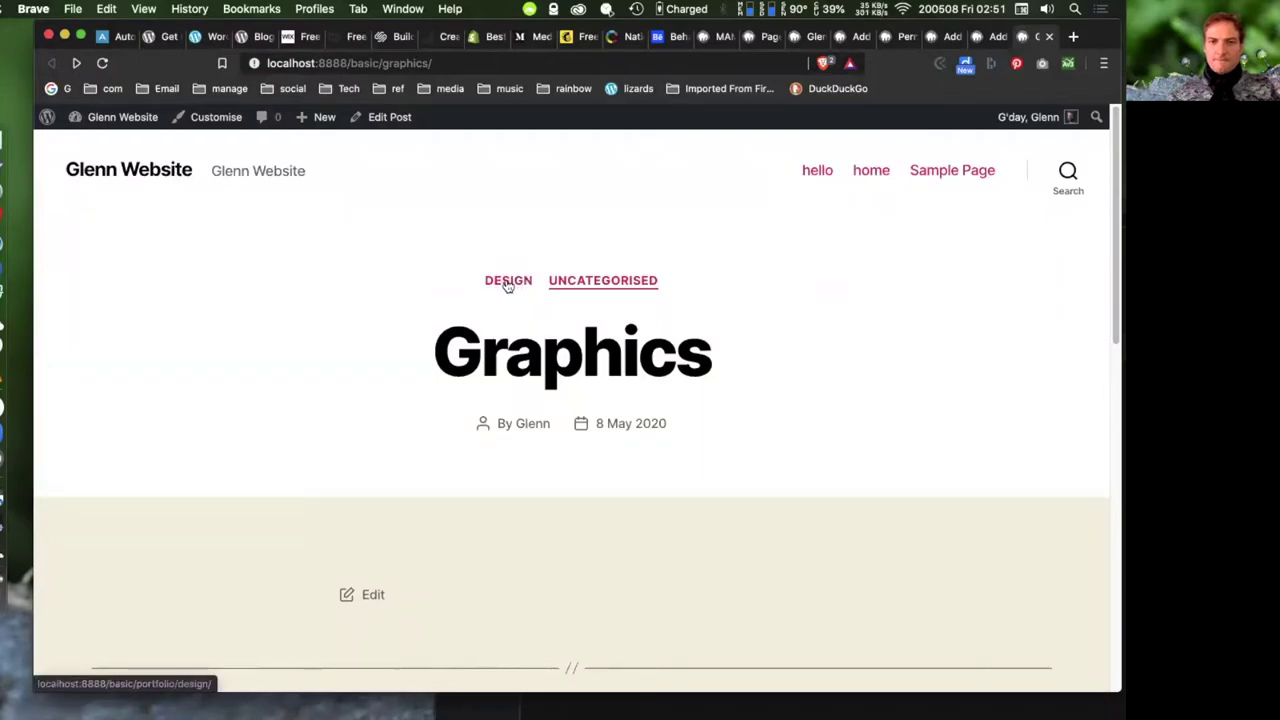
left_click(507, 283)
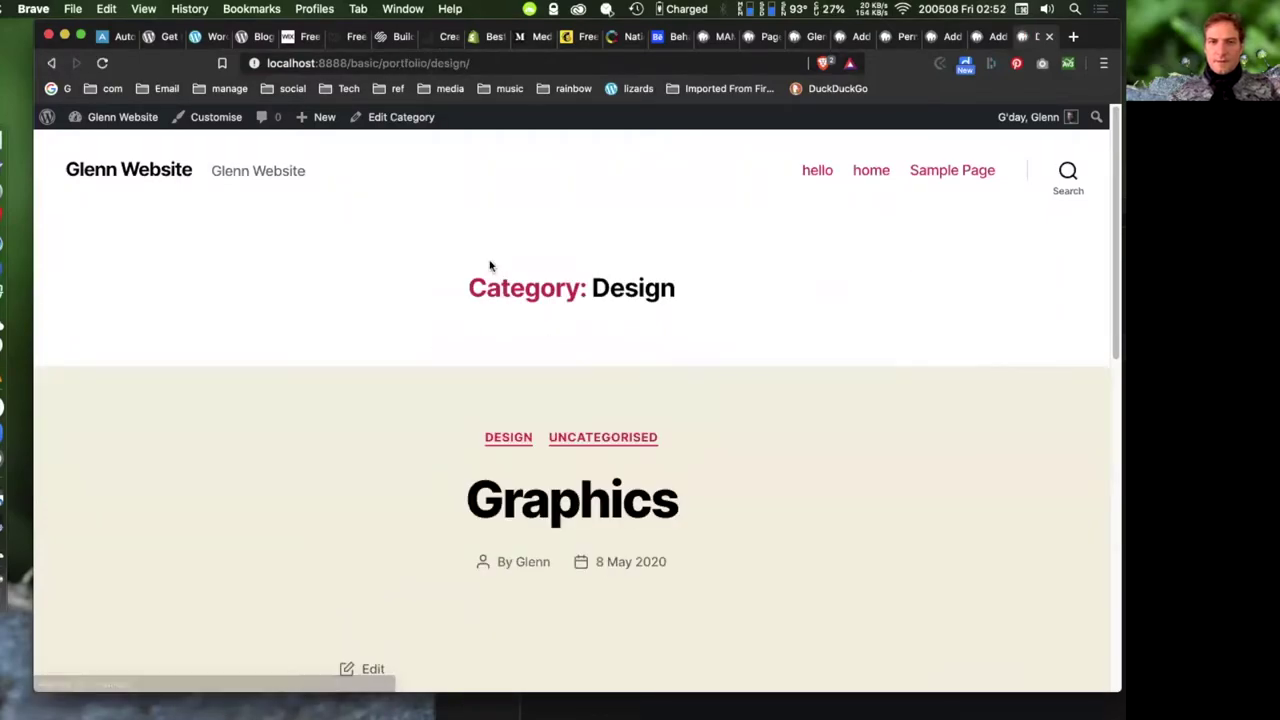
left_click_drag(378, 63, 488, 62)
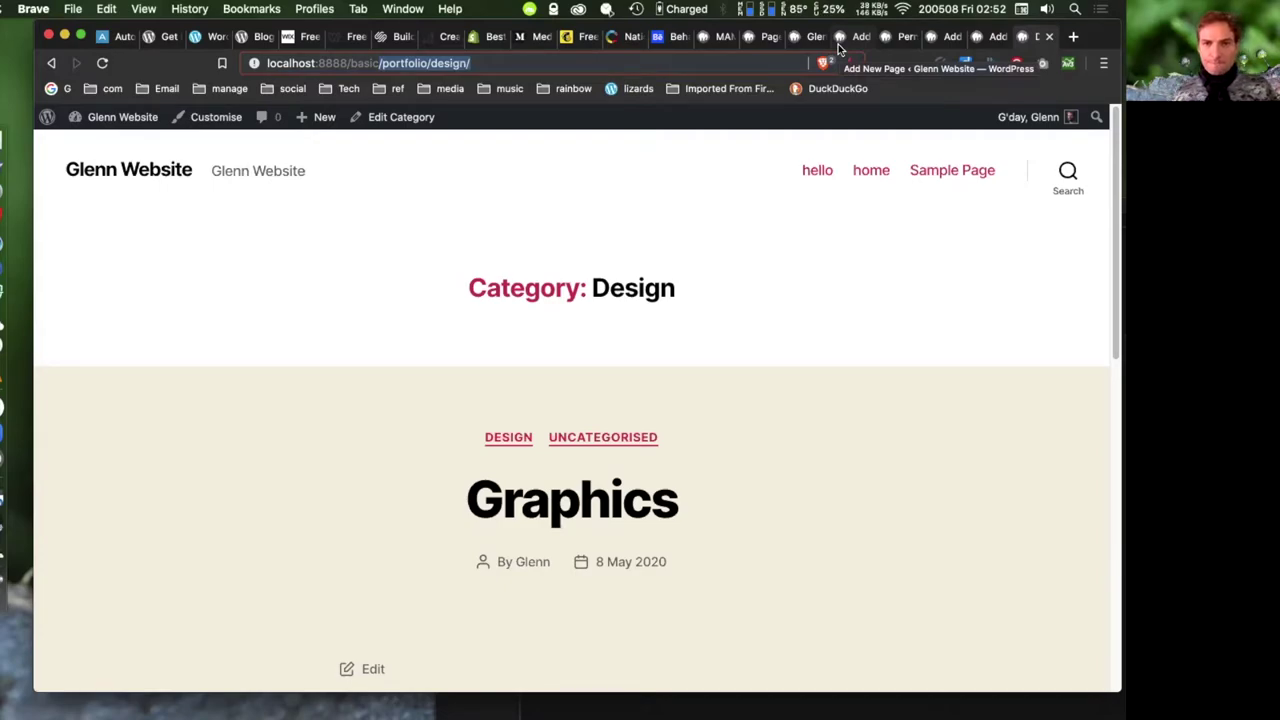
- Close the home page editor tab and bring the site's front page forward
left_click(992, 40)
left_click(940, 38)
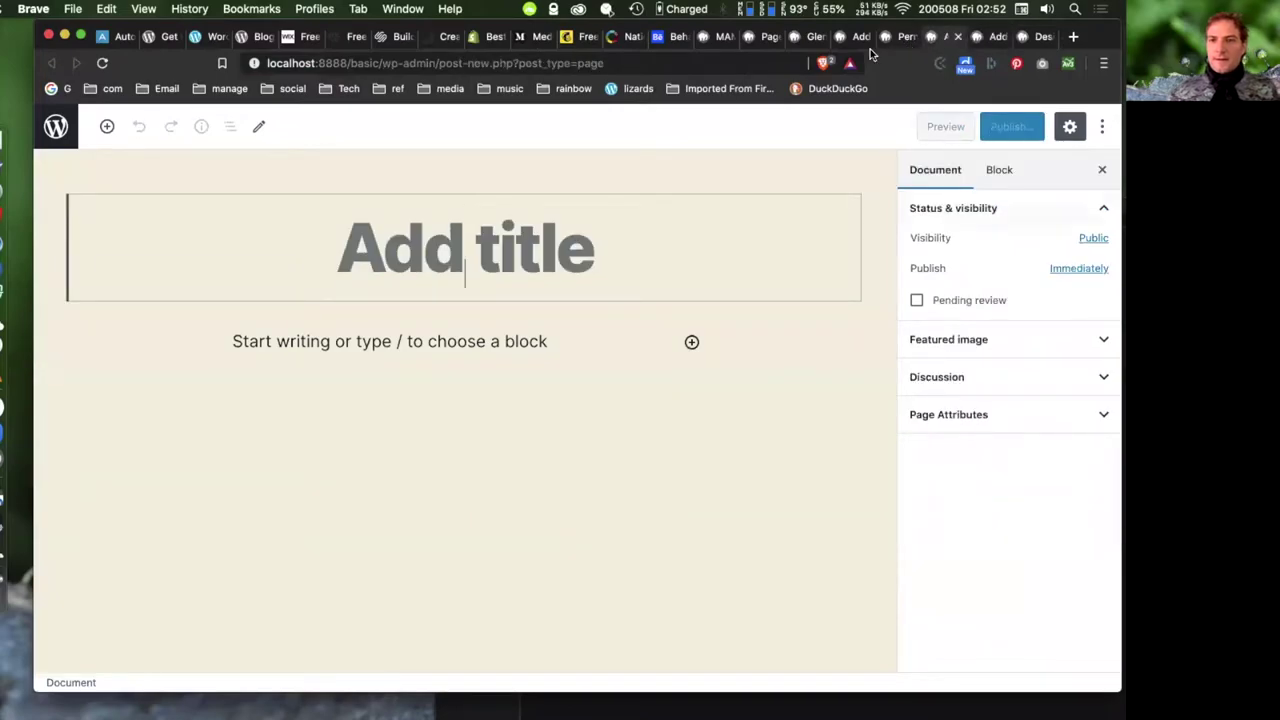
left_click(905, 37)
left_click(856, 37)
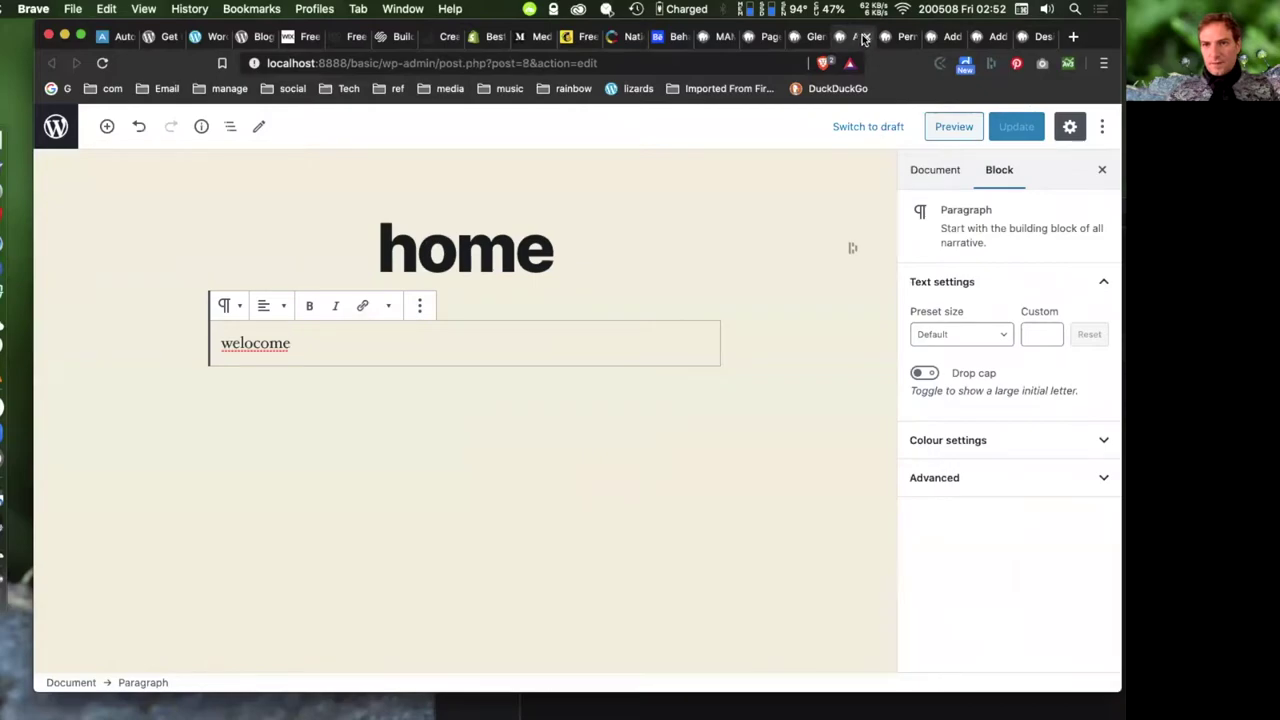
left_click(867, 37)
left_click(815, 40)
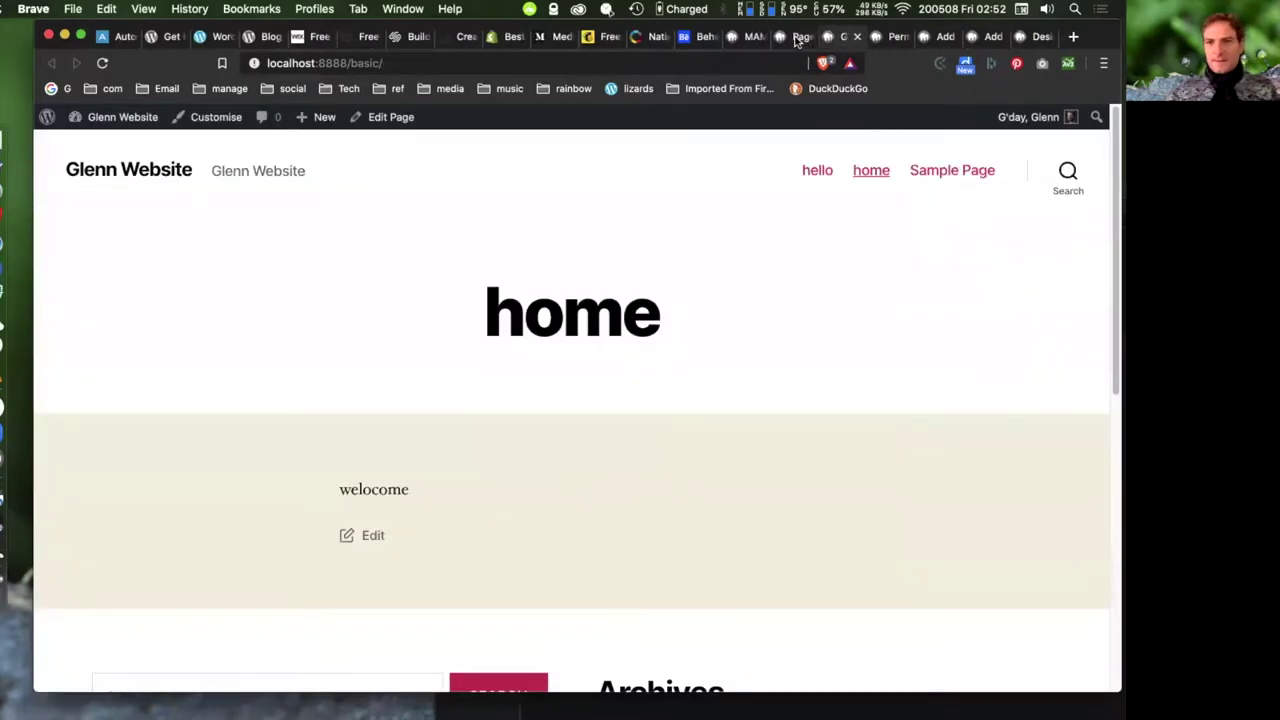
- Switch to the admin tab and reload the All Pages list
left_click(785, 40)
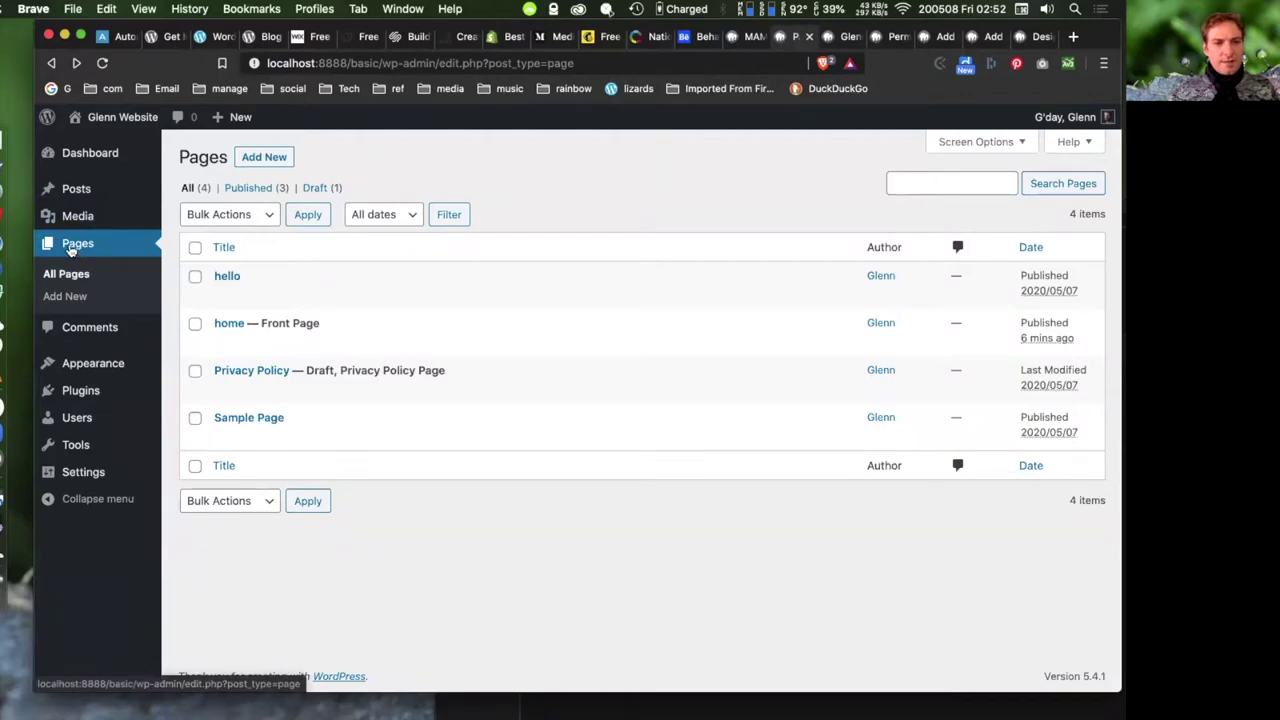
left_click(70, 248)
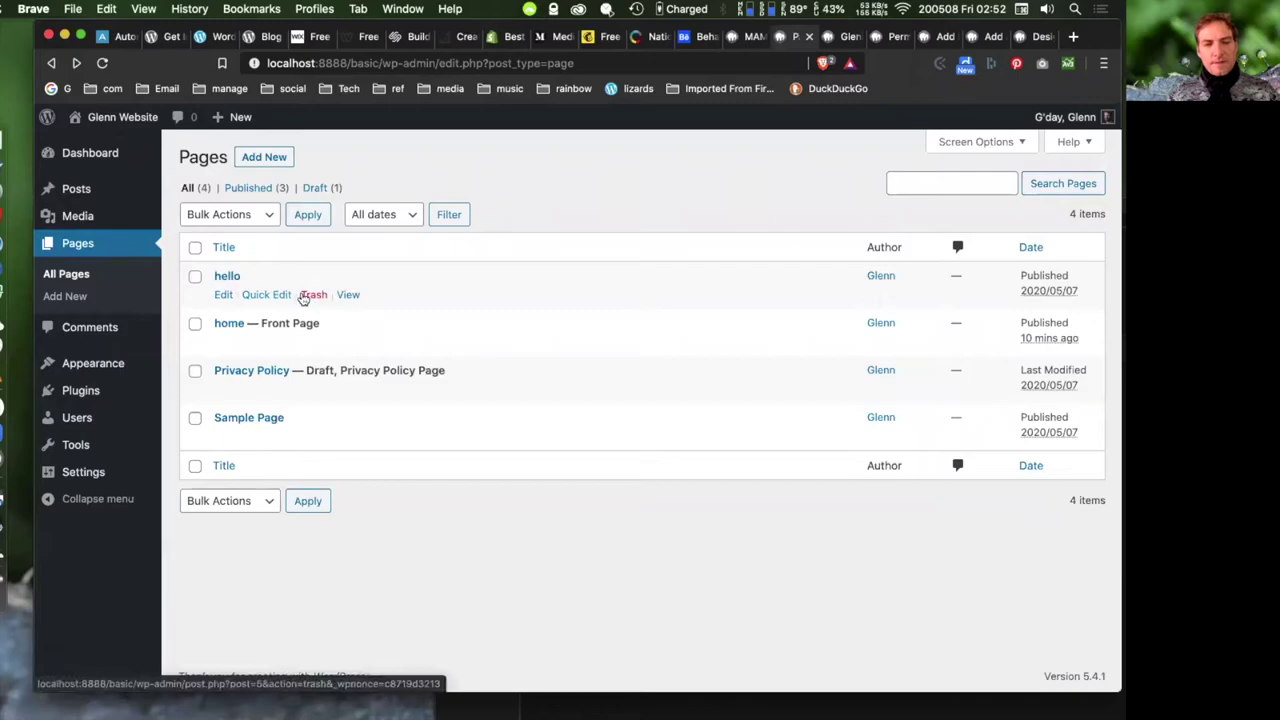
- Trash the hello page, check the Trash list, and return to All Pages
left_click(223, 298)
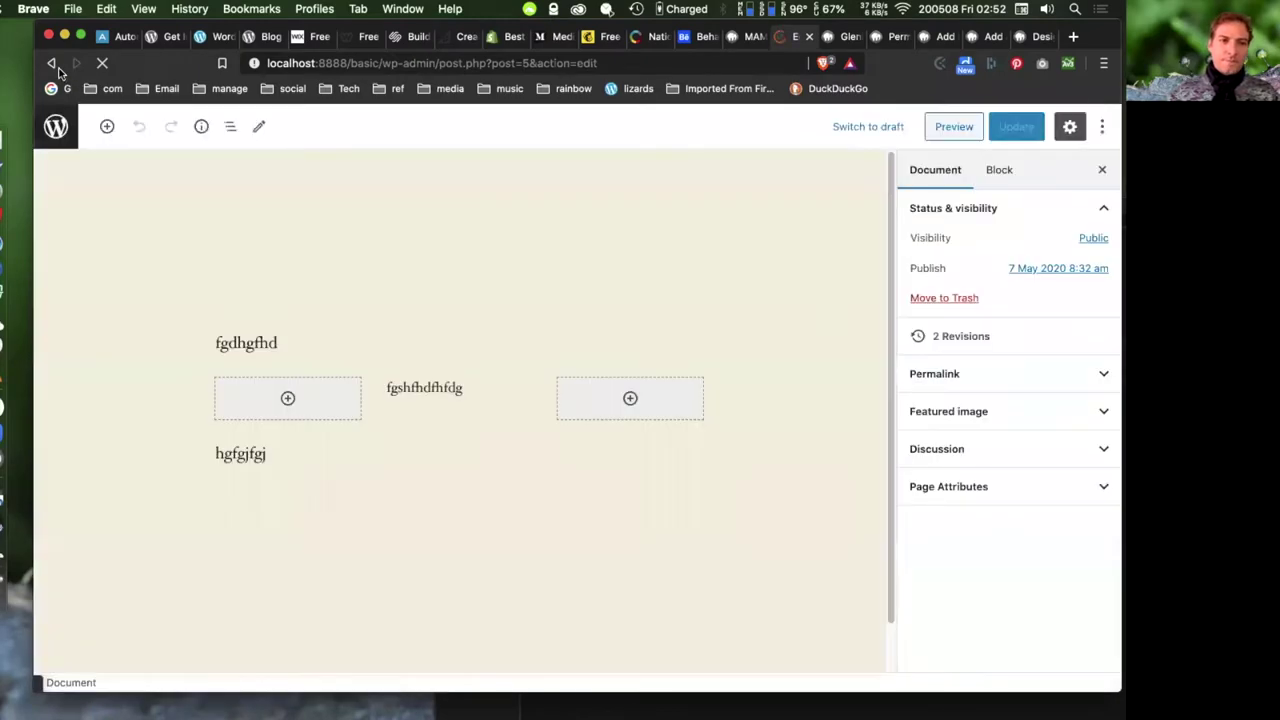
left_click(52, 64)
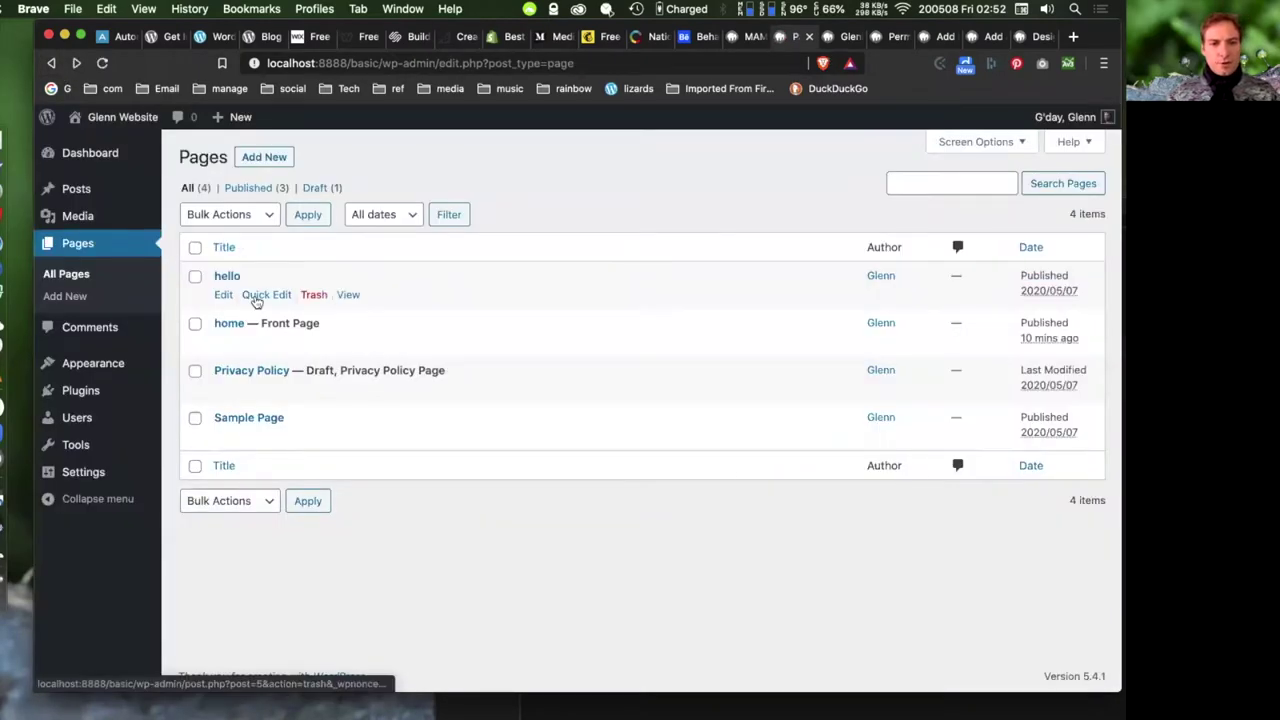
left_click(260, 295)
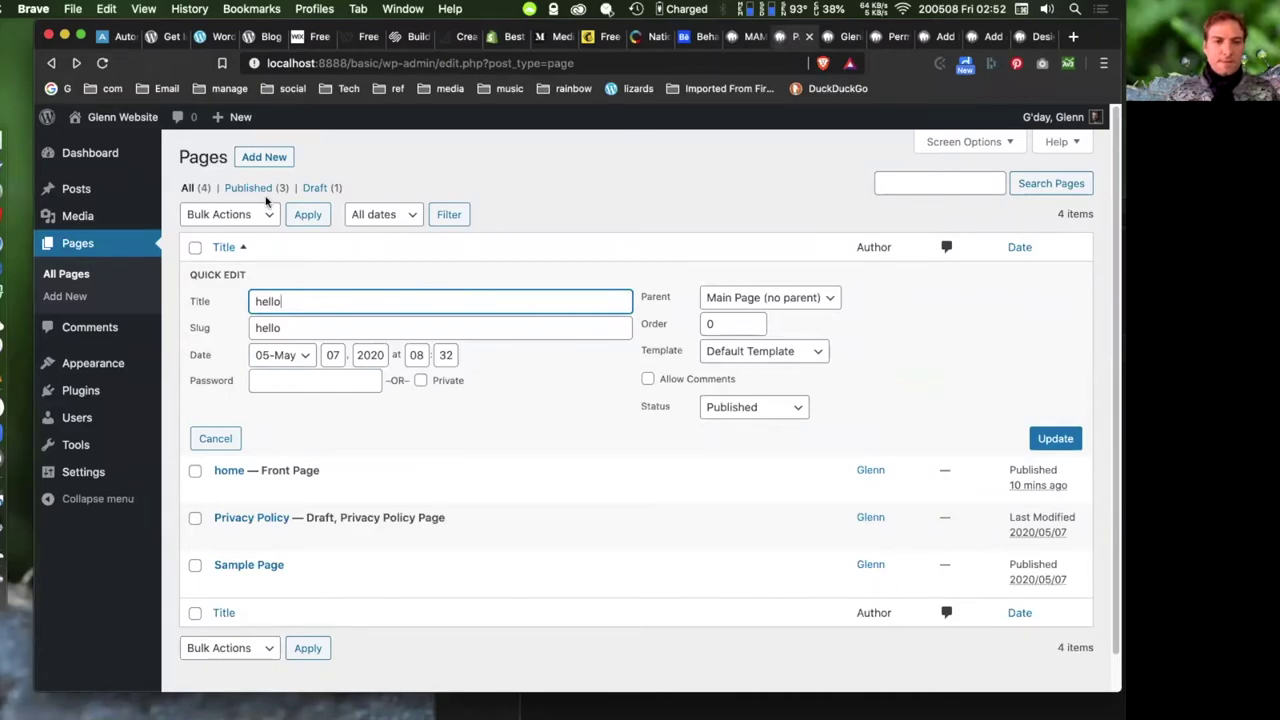
left_click(215, 438)
left_click(314, 296)
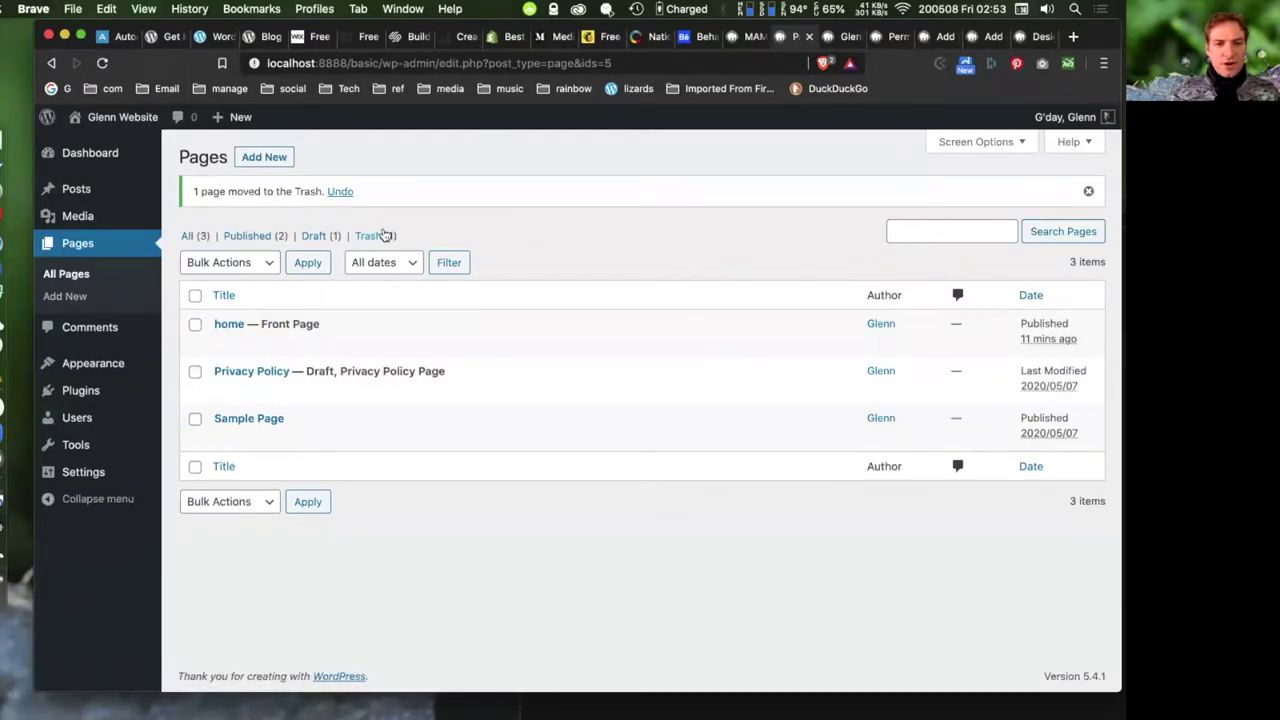
left_click(372, 236)
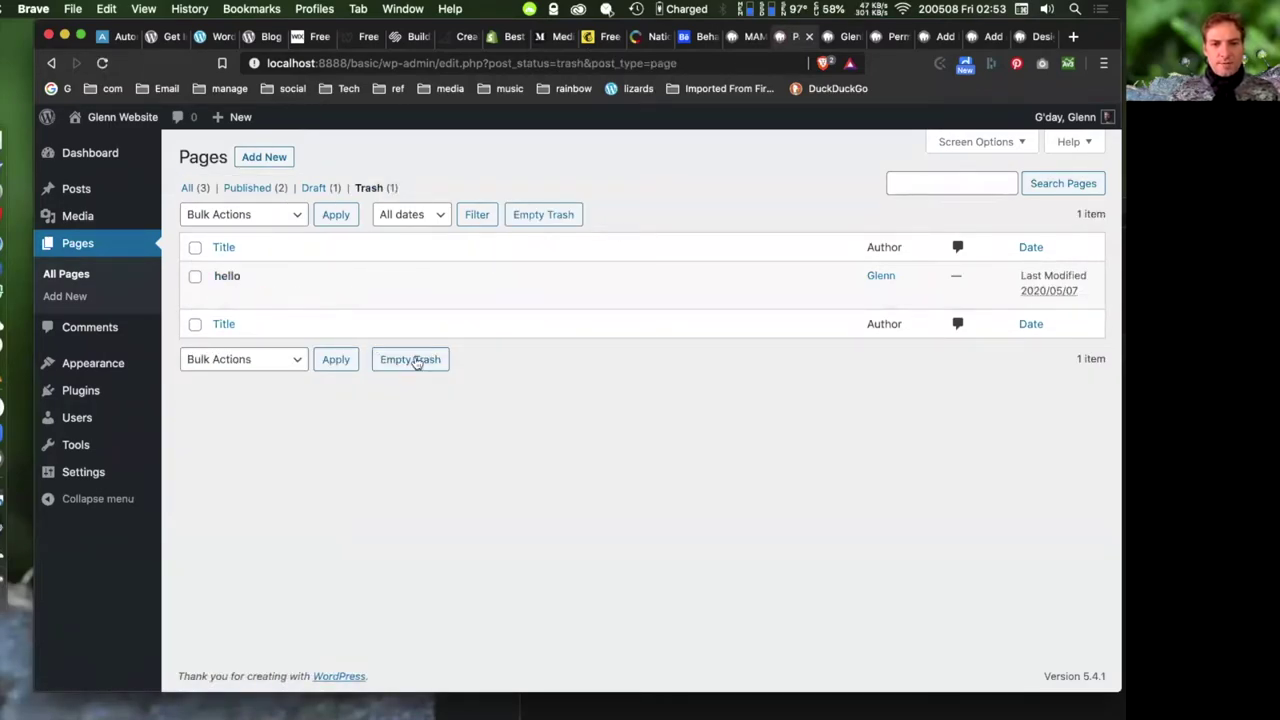
left_click(51, 62)
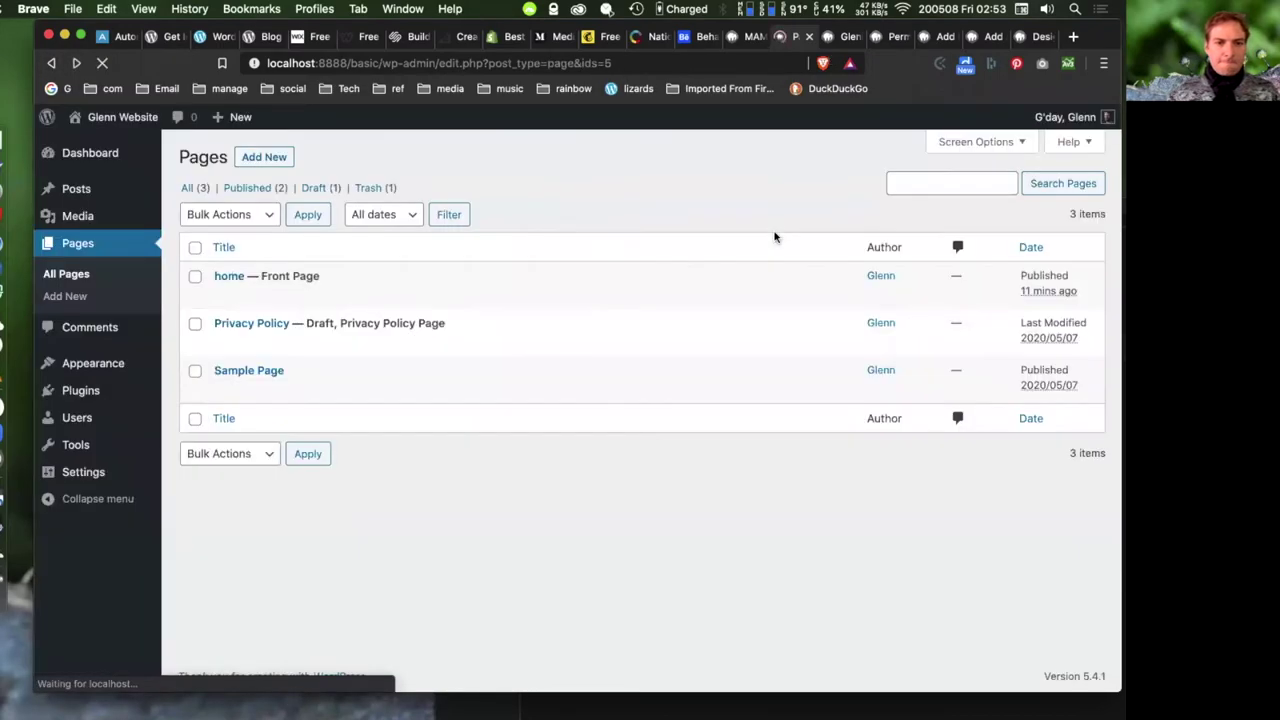
- Bulk-select home, Privacy Policy and Sample Page, cancel the bulk Edit, then edit home
mouse_move(541, 276)
left_click(195, 276)
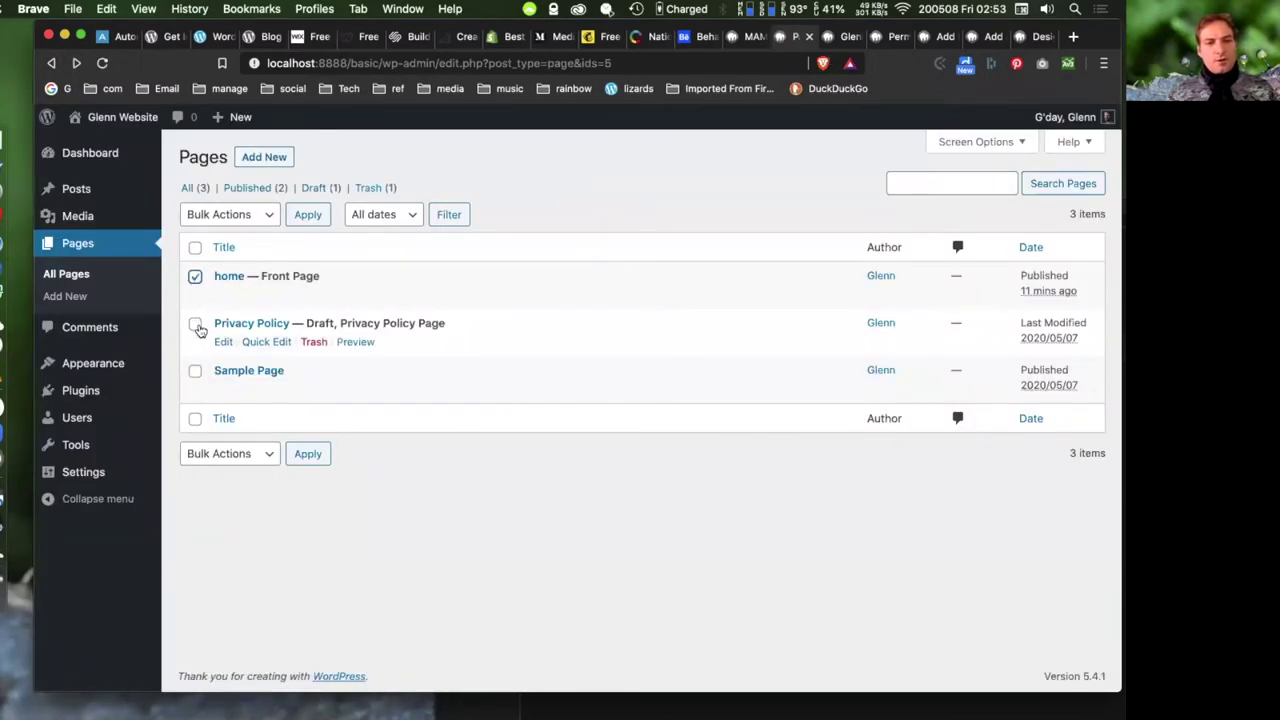
left_click(195, 323)
left_click(195, 370)
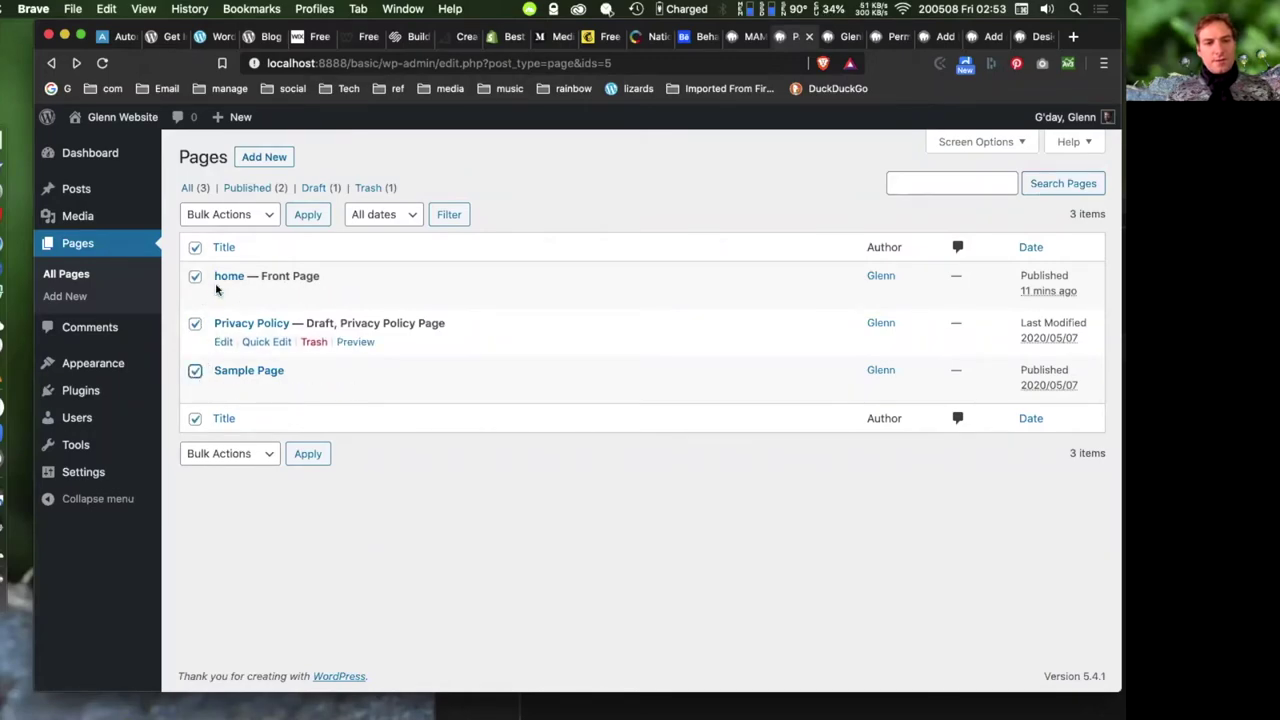
left_click(250, 216)
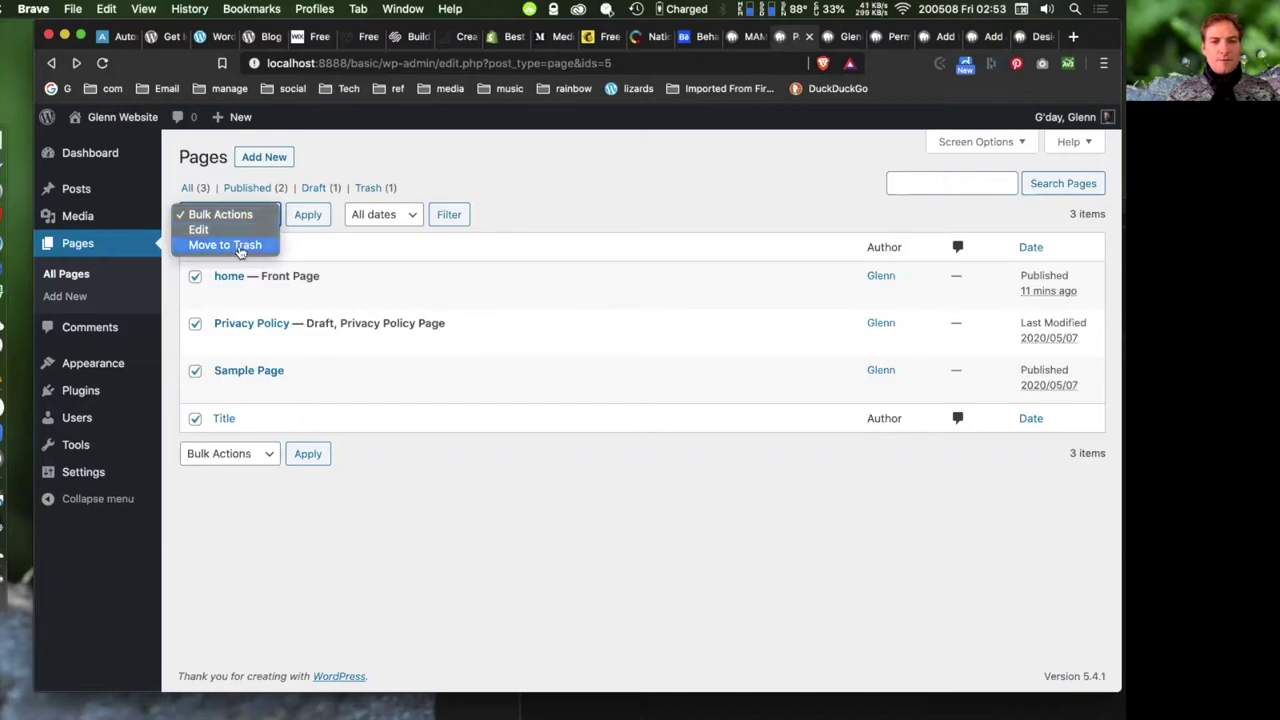
left_click(236, 230)
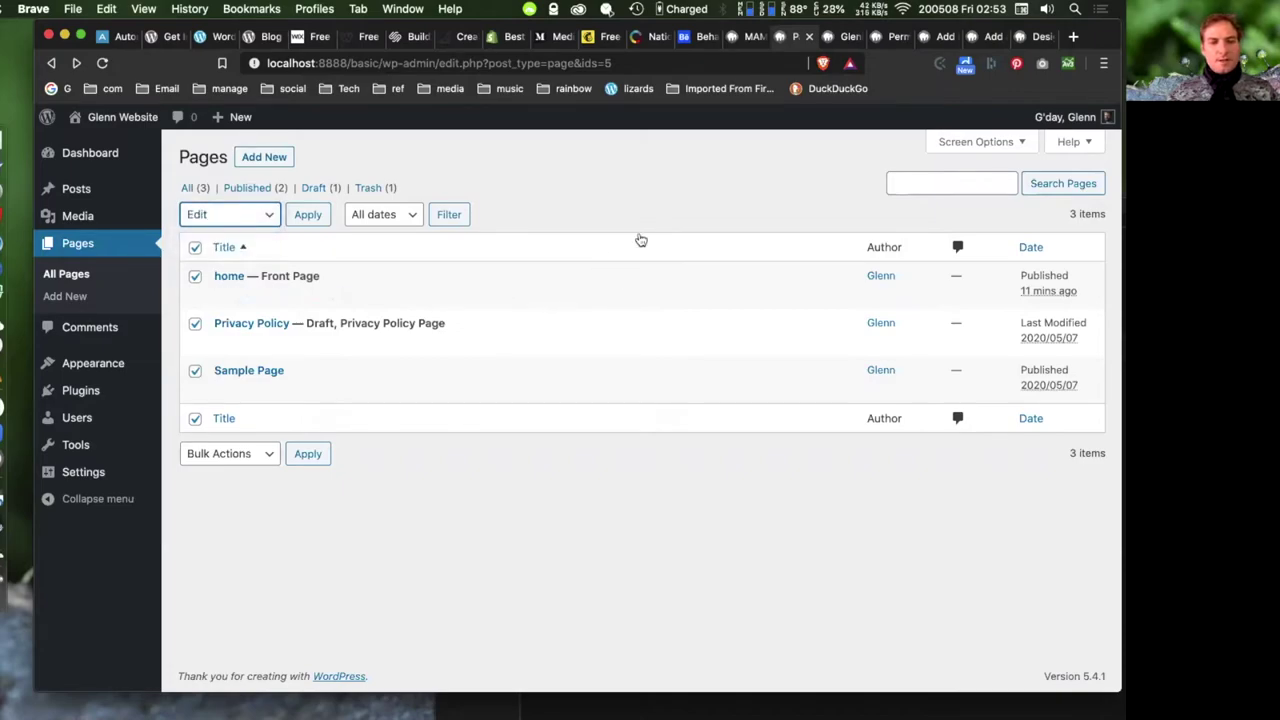
left_click(311, 217)
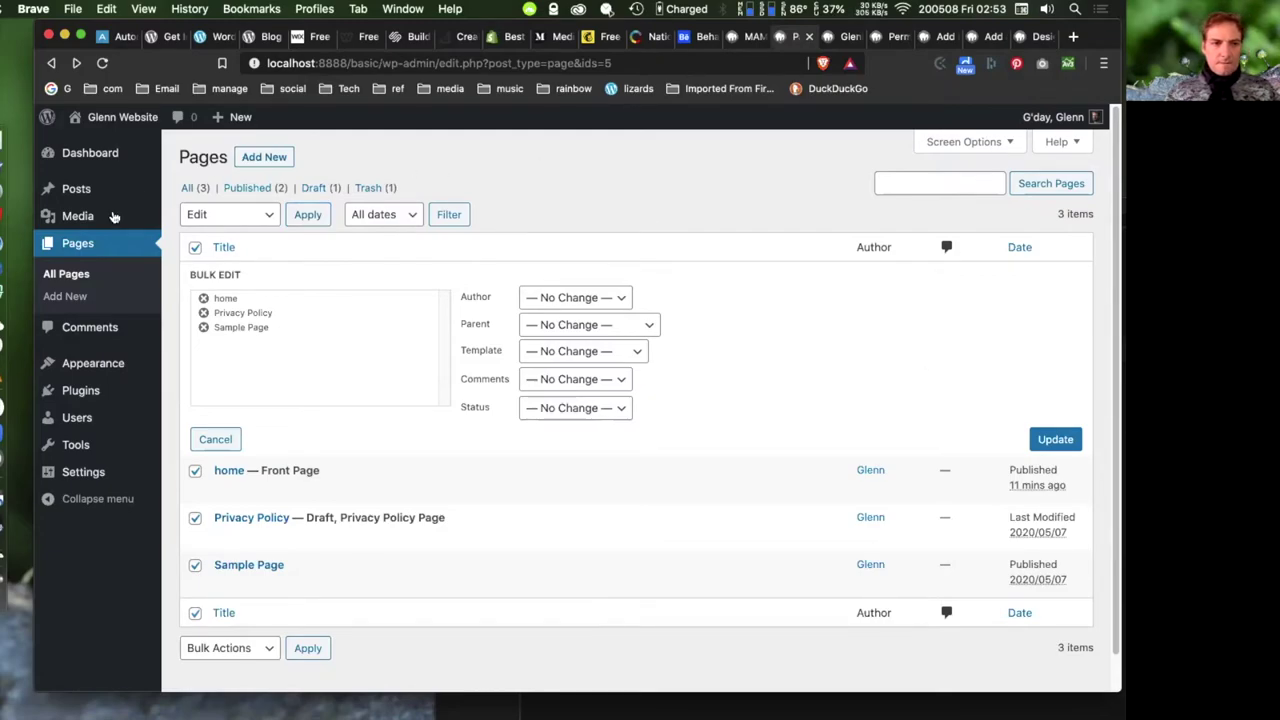
left_click(217, 441)
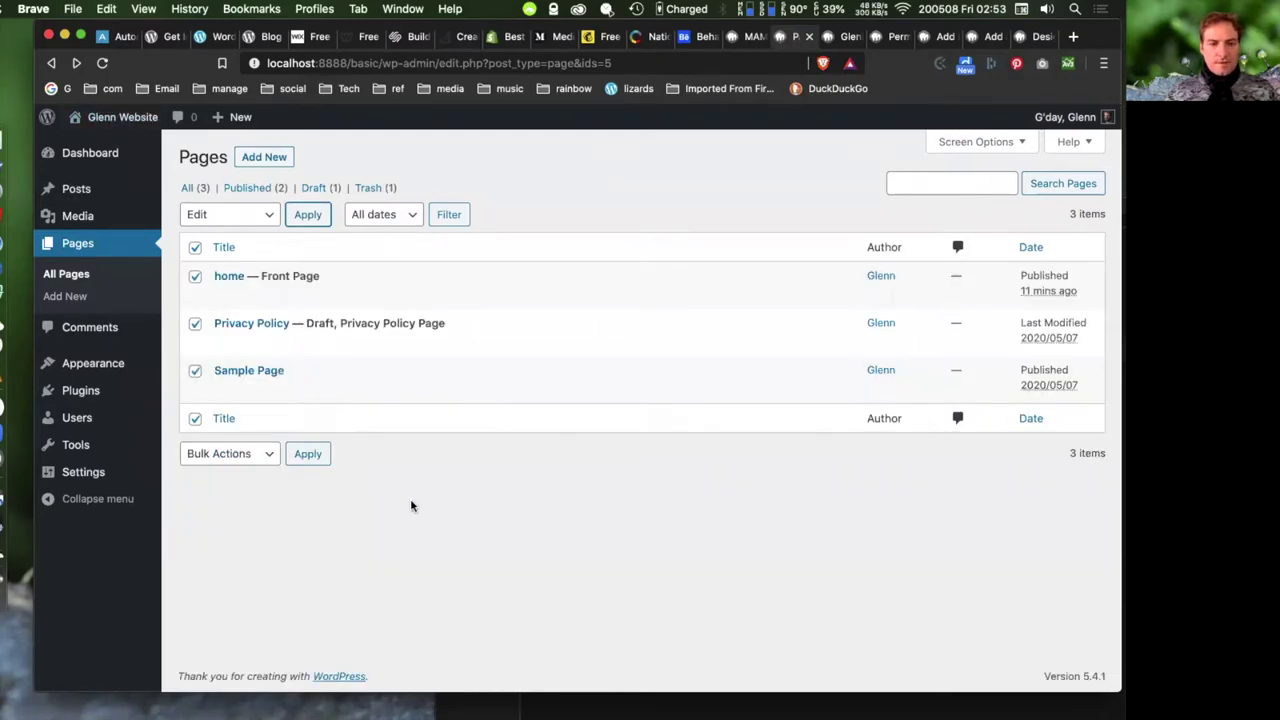
left_click(224, 296)
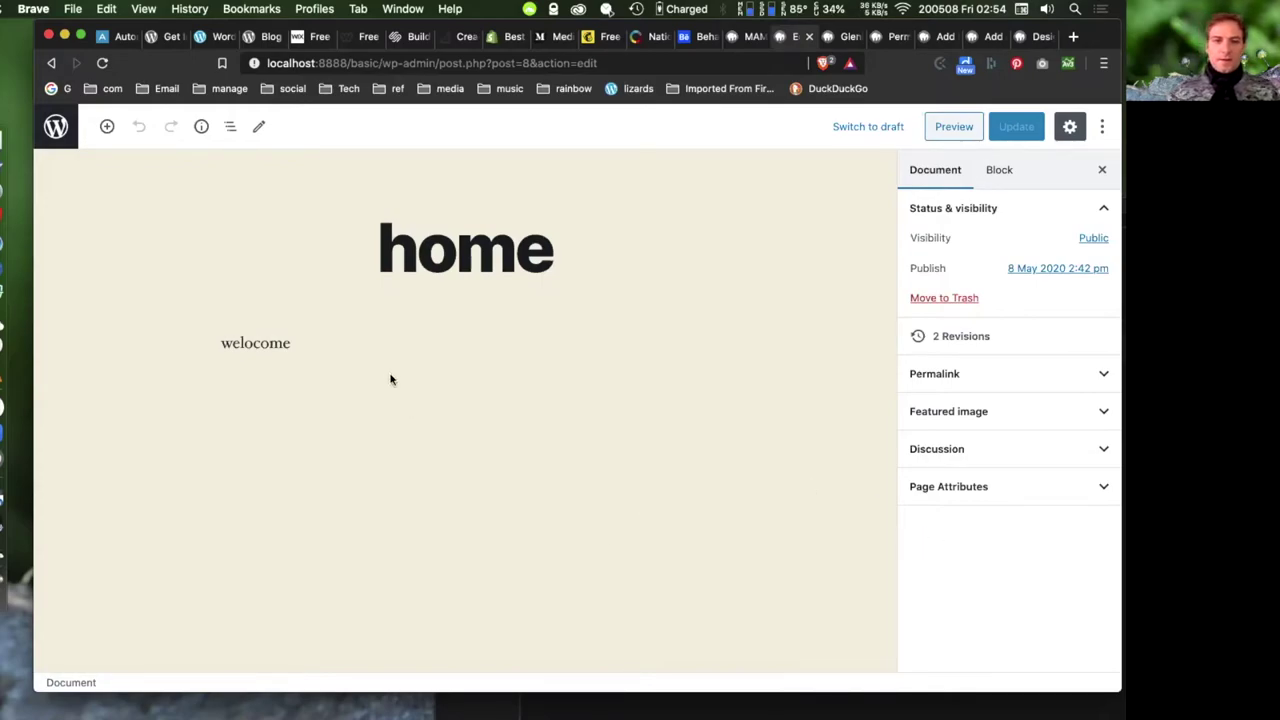
- Select the 'home' title text, then select the 'welocome' paragraph
left_click(430, 256)
left_click_drag(552, 256, 378, 256)
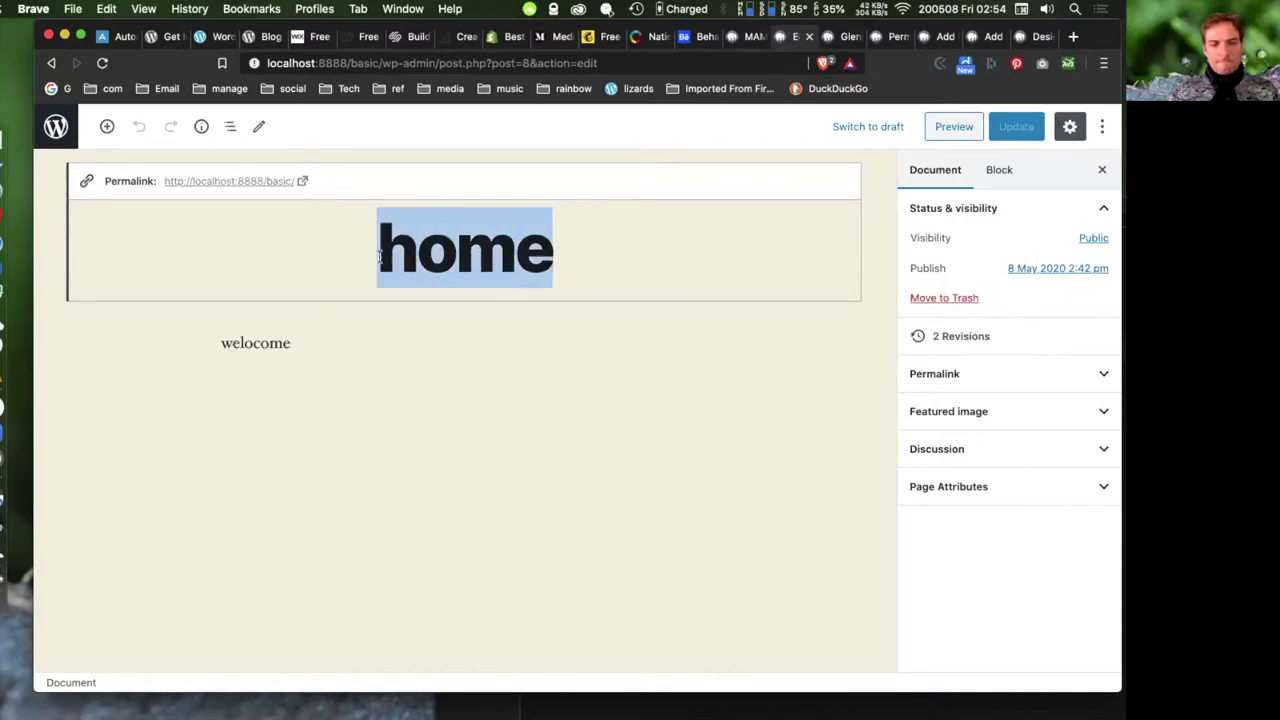
left_click(546, 252)
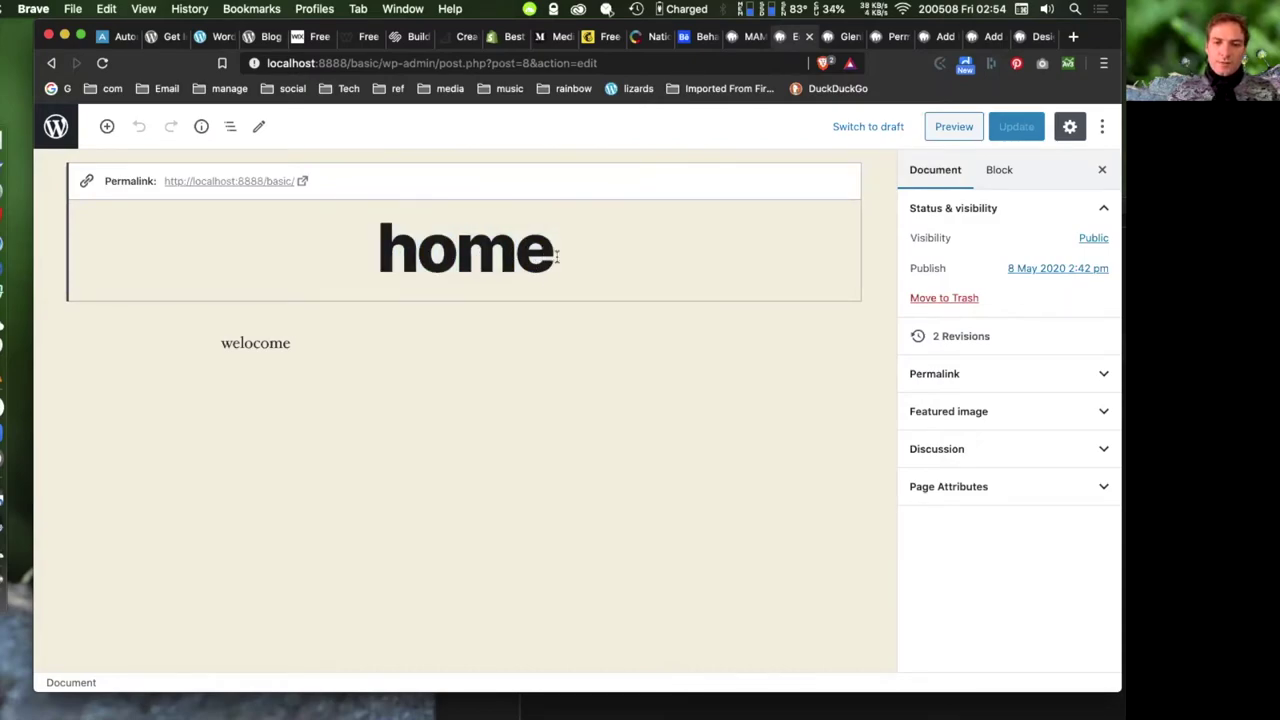
left_click_drag(550, 258, 377, 256)
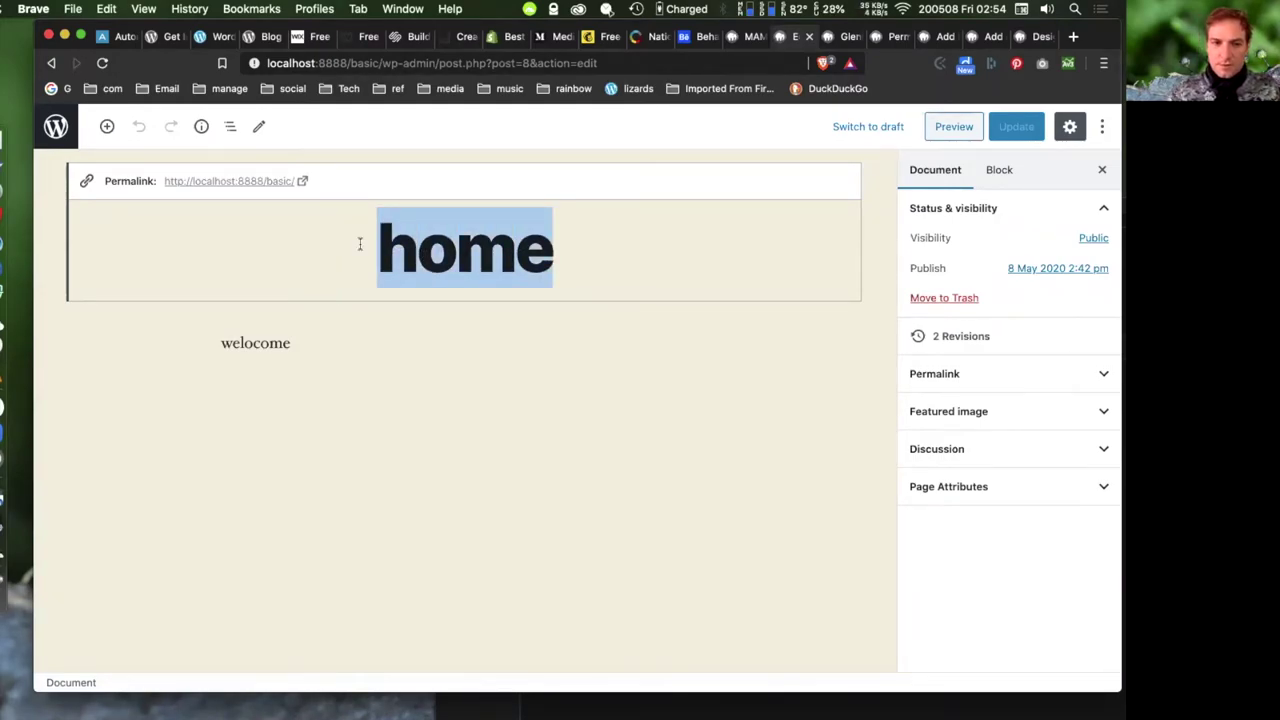
left_click(314, 352)
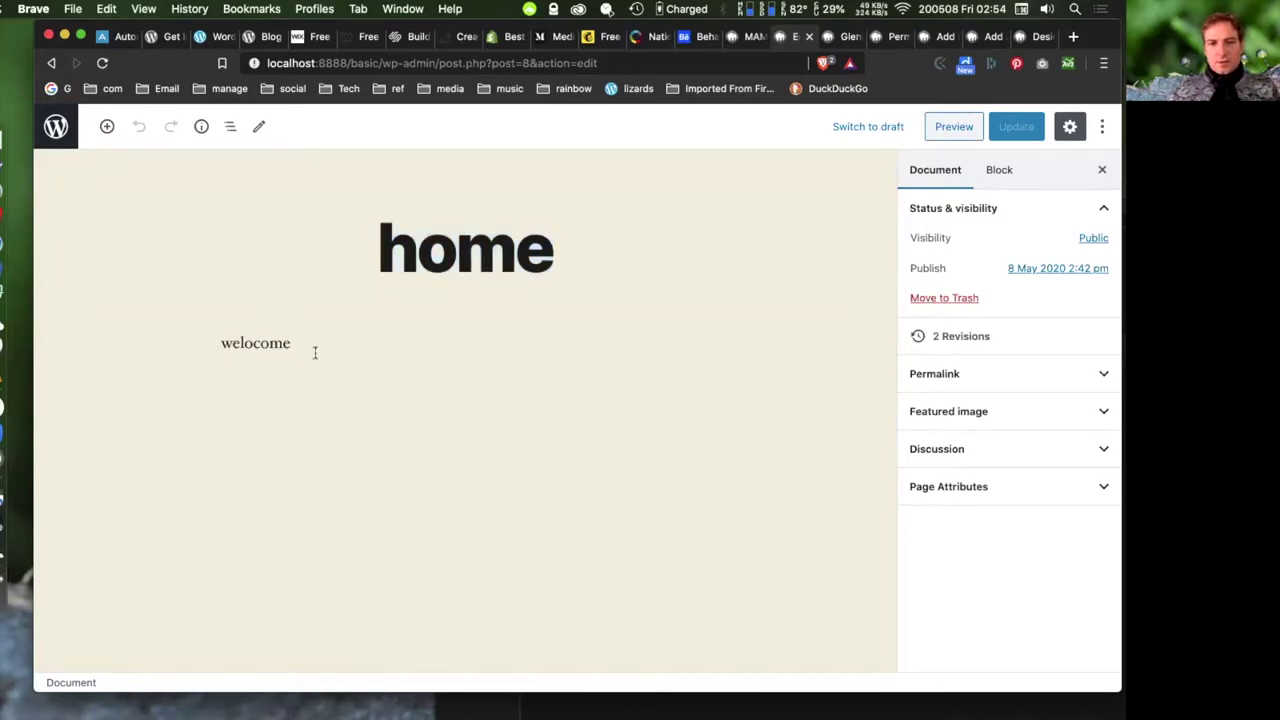
left_click(292, 345)
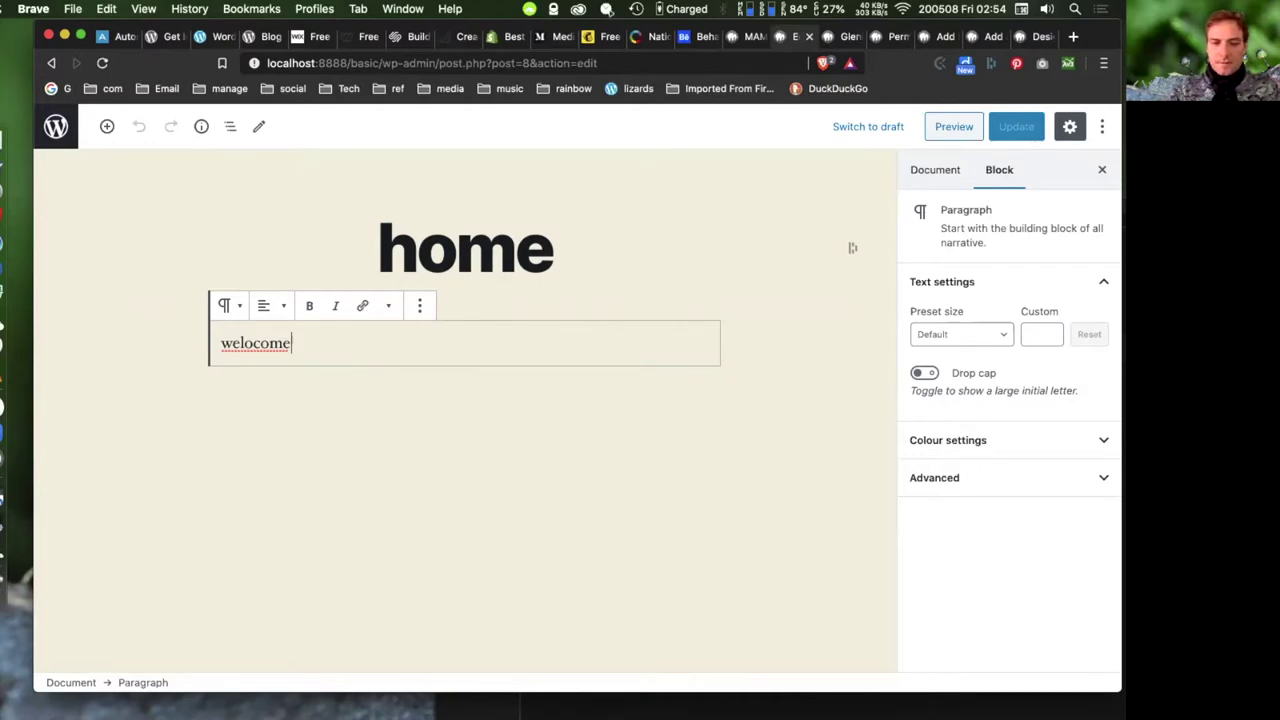
- Add two paragraphs, 'd;jdsfdsfdslf' and 'dskjfakdsf', below 'welocome'
key("Return")
type("d;jdsfdsfdslf")
key("Return")
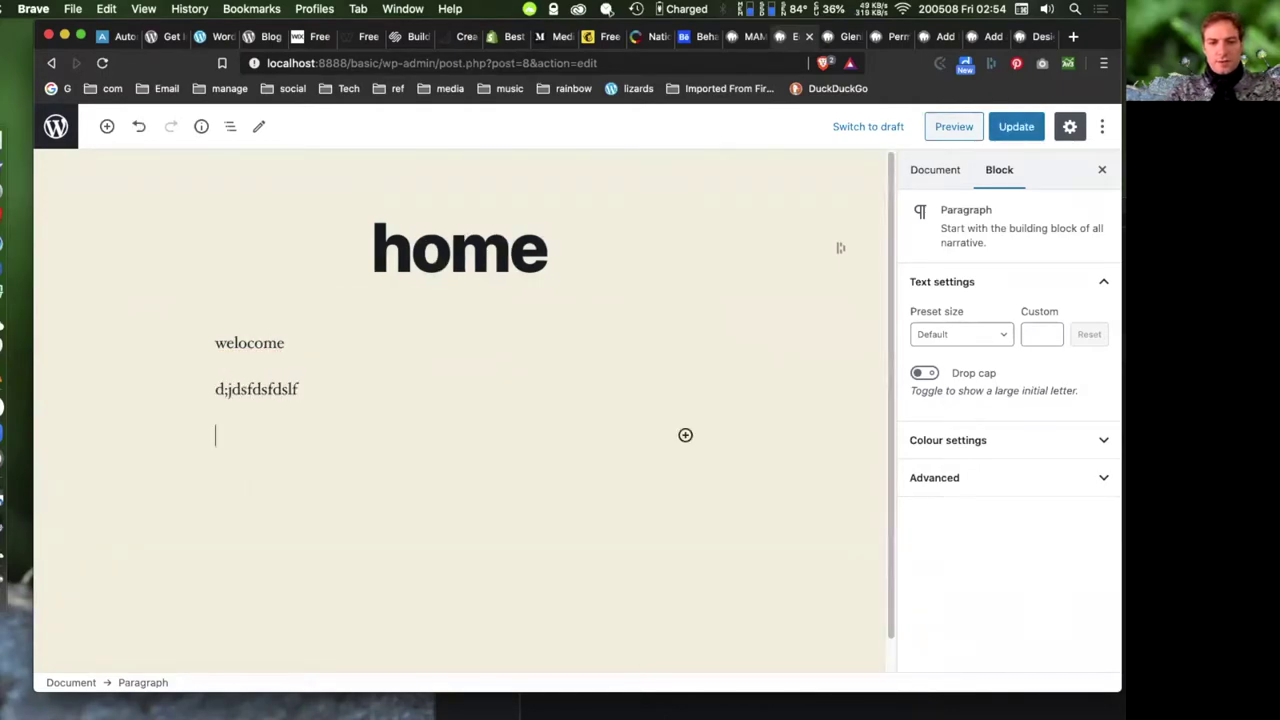
type("dskjfakdsf")
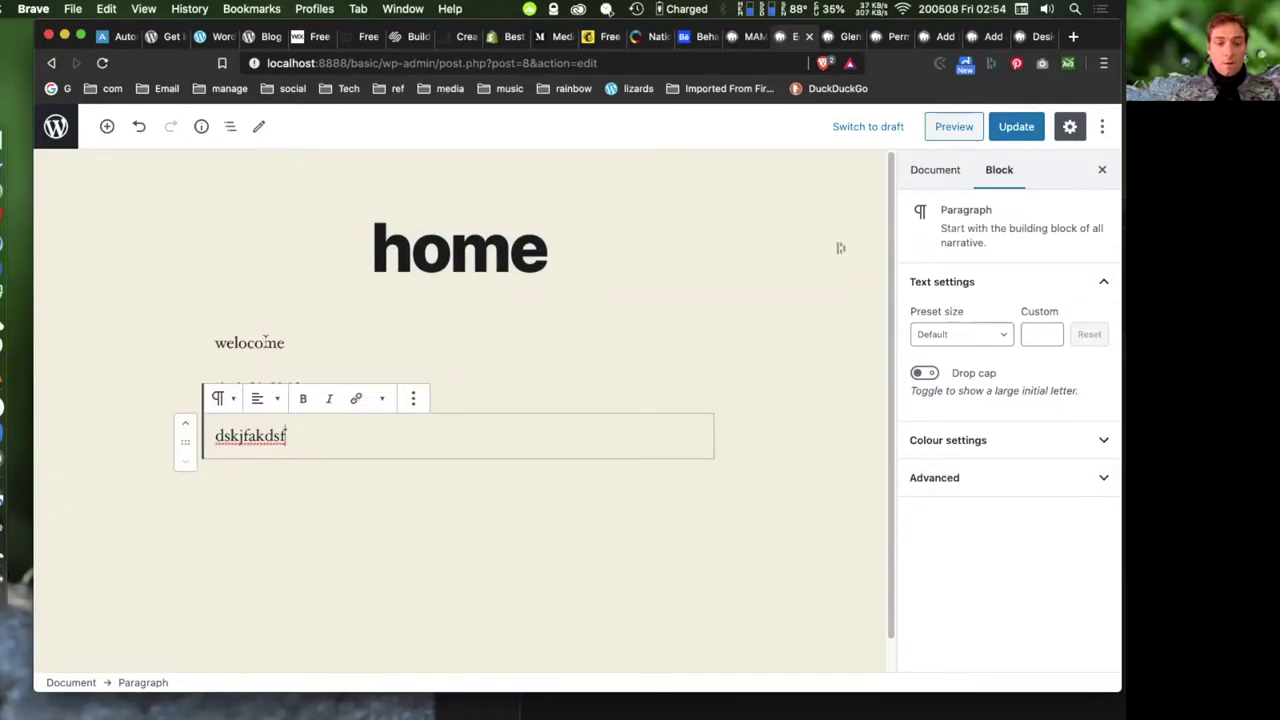
- Open the block inserter between the second paragraph and 'dskjfakdsf'
left_click(314, 240)
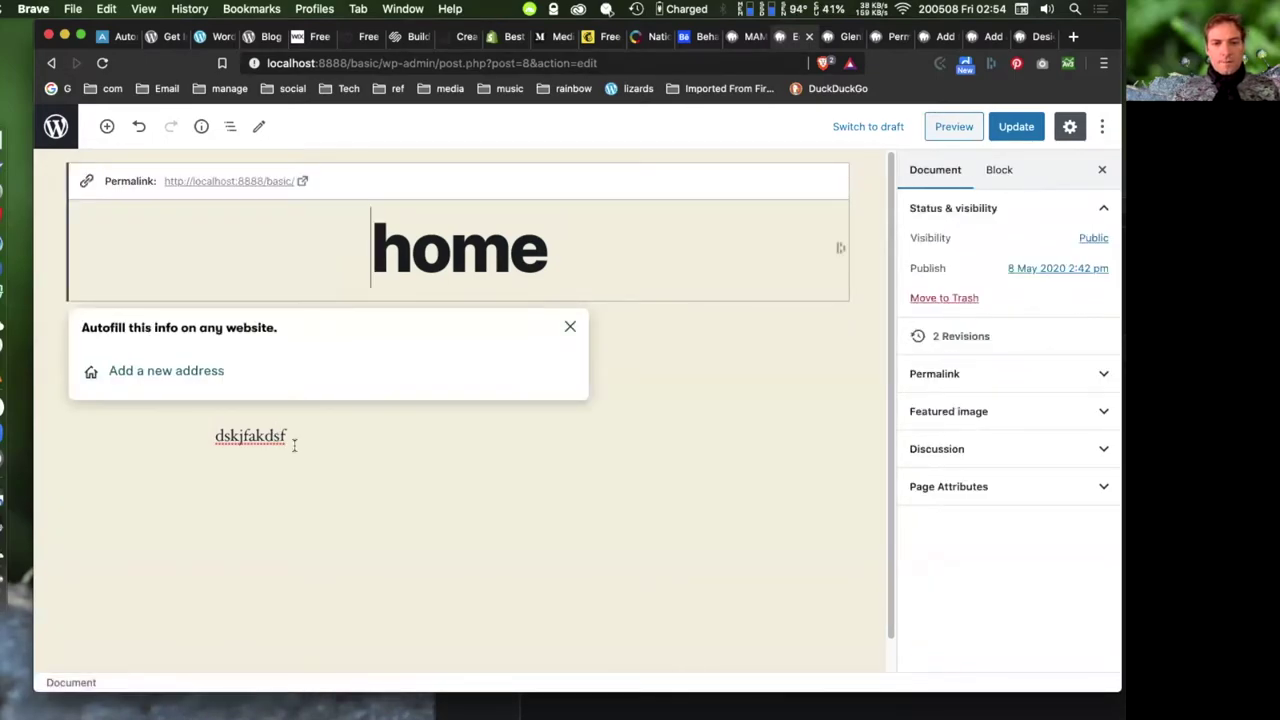
left_click(324, 445)
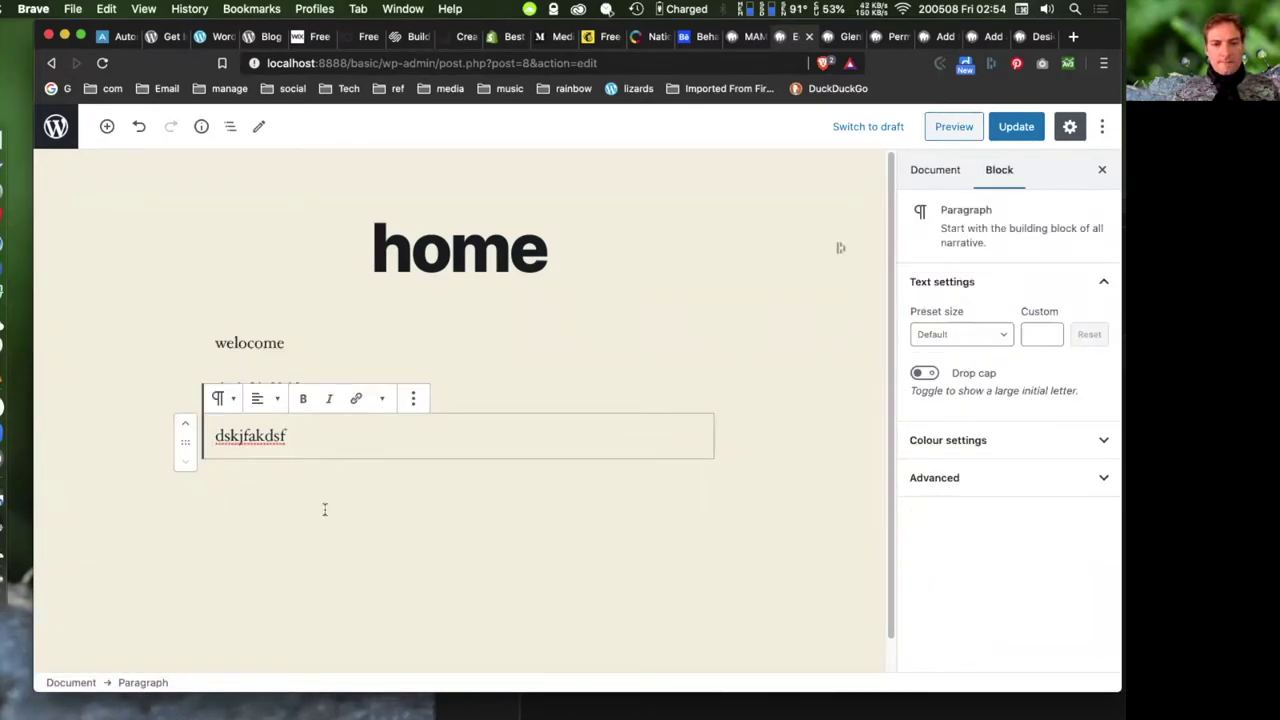
left_click(595, 345)
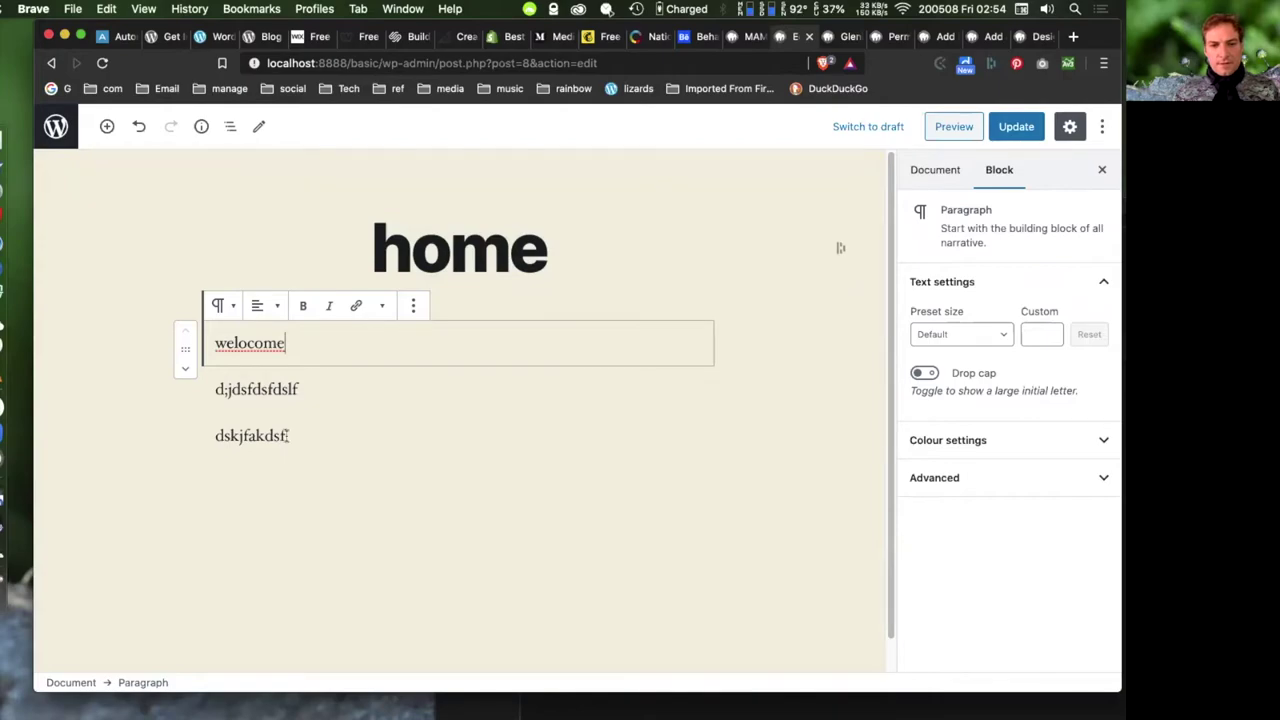
left_click(287, 567)
mouse_move(438, 368)
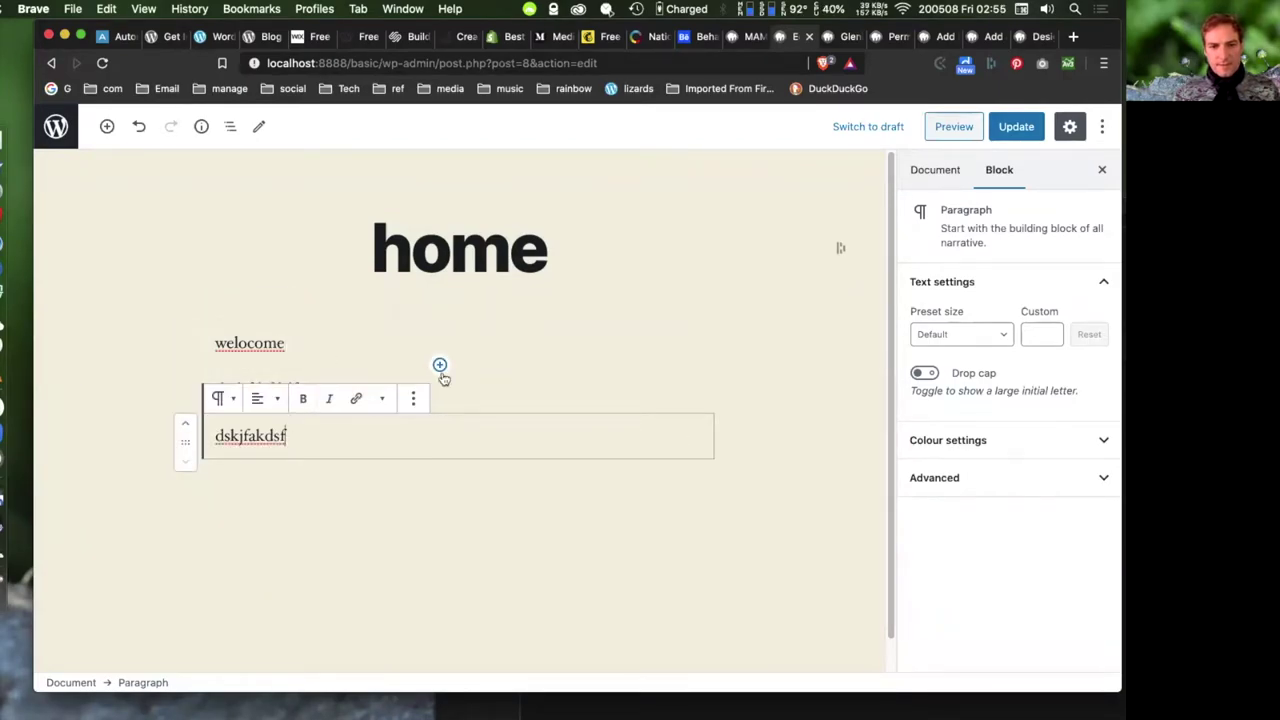
key("Up")
key("Up")
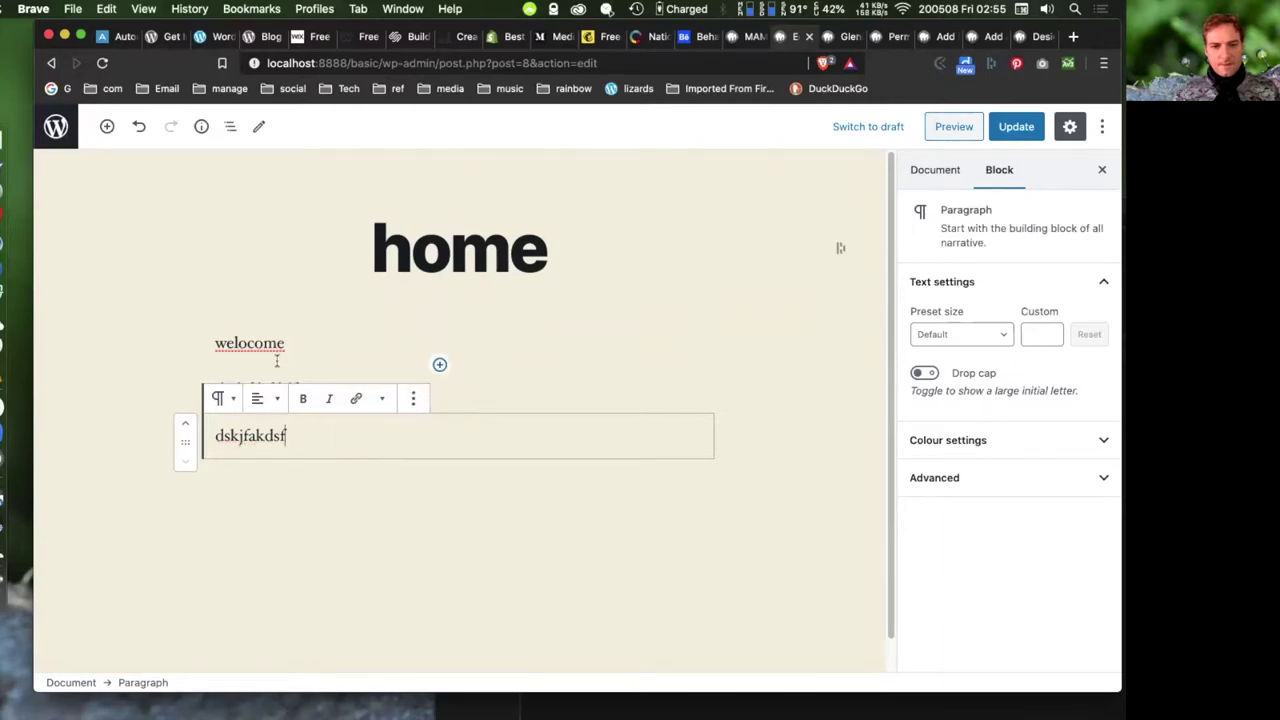
mouse_move(299, 421)
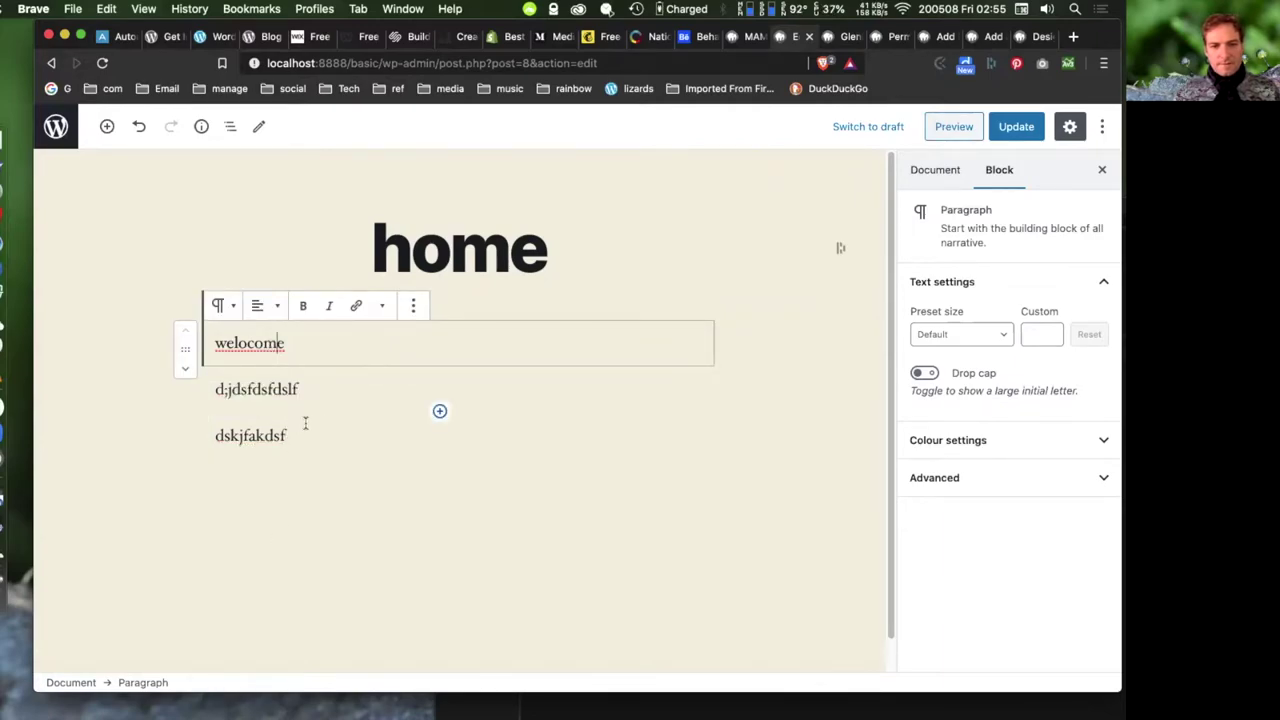
left_click(440, 411)
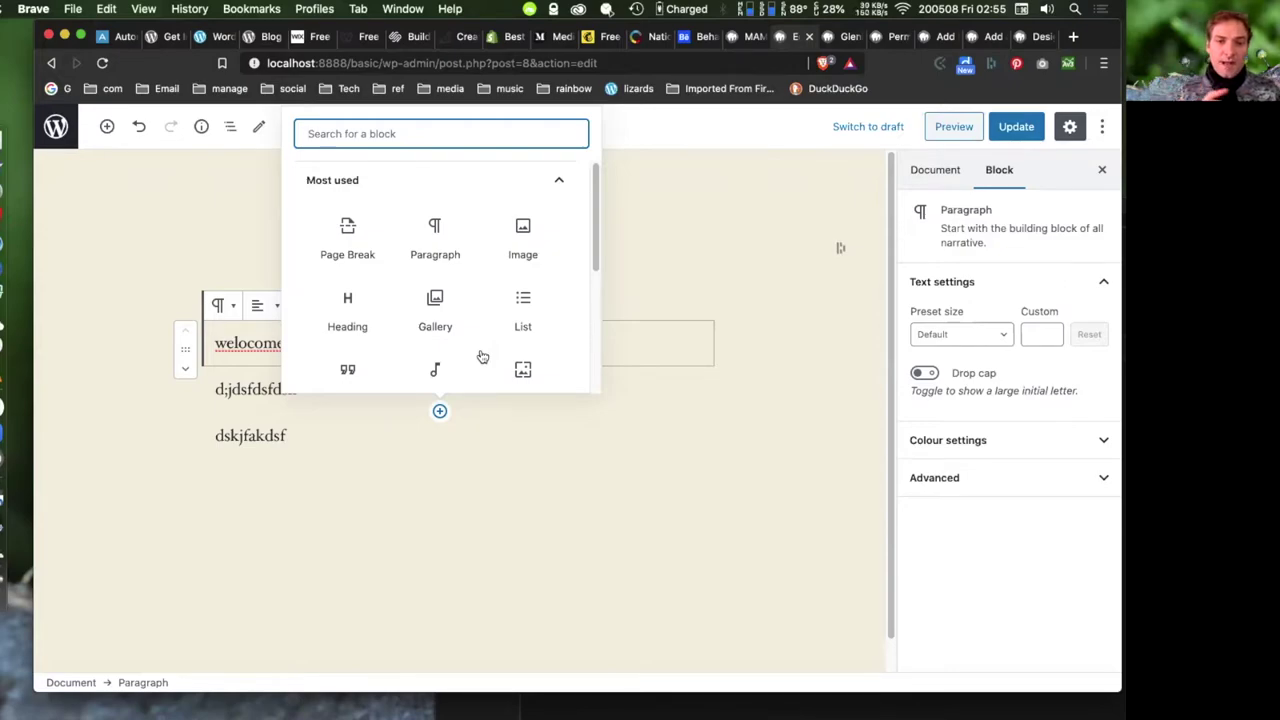
- Insert a Classic block from the Formatting category of the block inserter
scroll(490, 330, "down", 4)
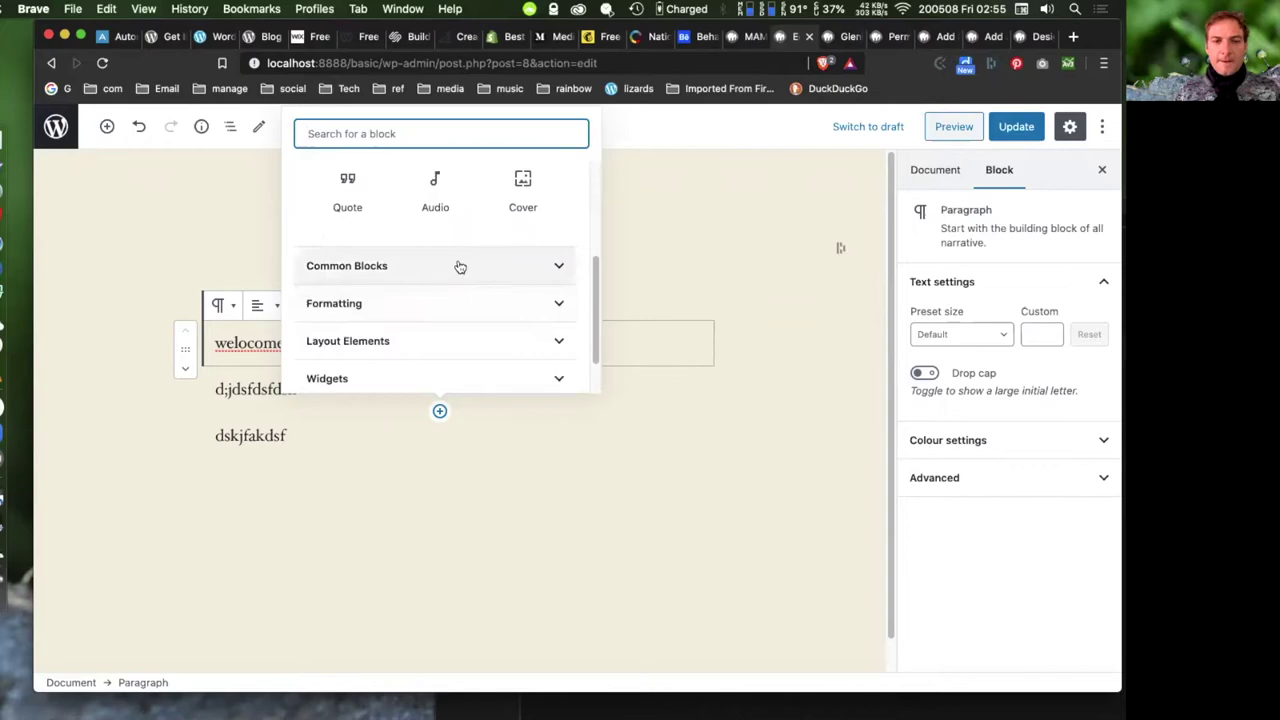
left_click(457, 265)
scroll(477, 323, "down", 2)
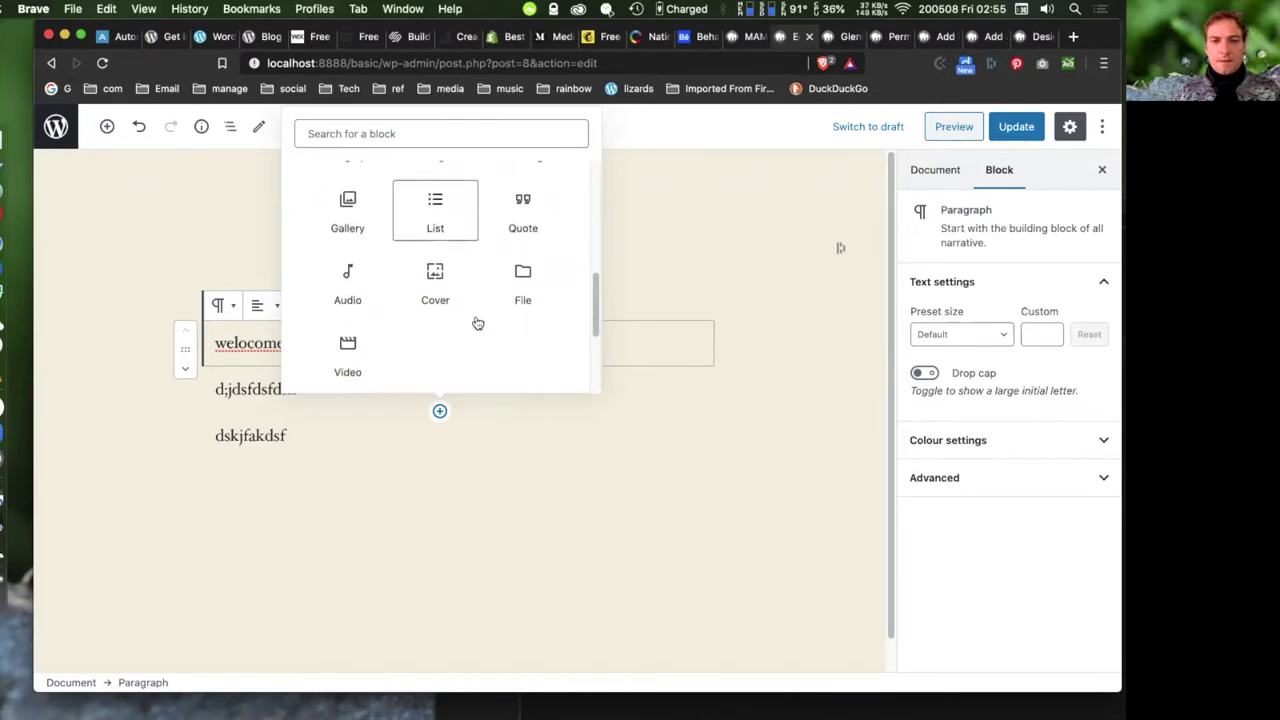
scroll(478, 323, "down", 2)
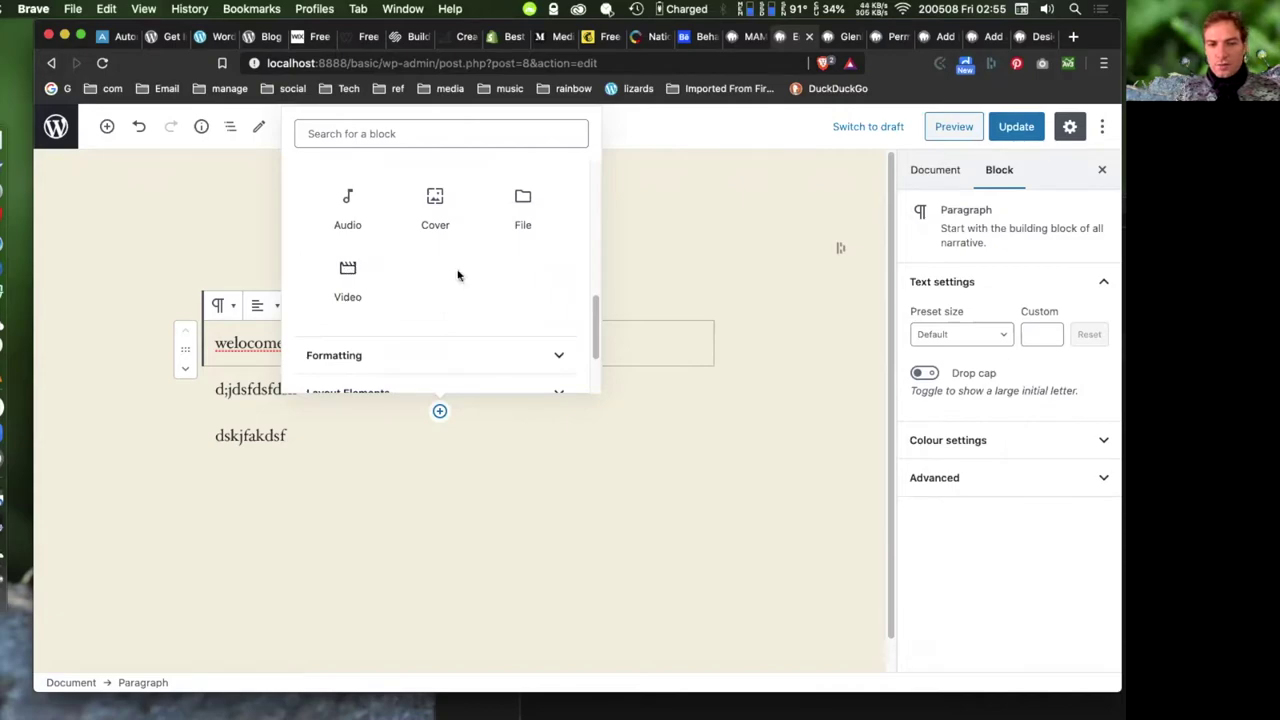
scroll(457, 274, "down", 2)
left_click(418, 295)
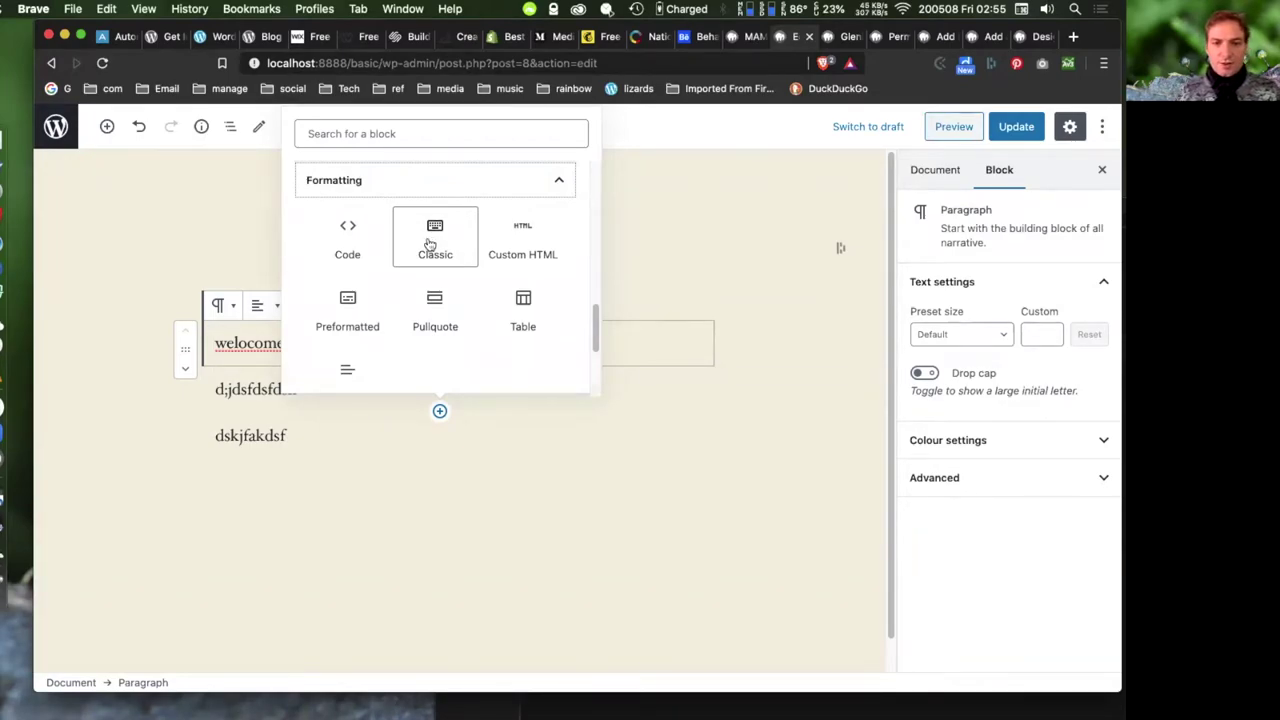
left_click(430, 244)
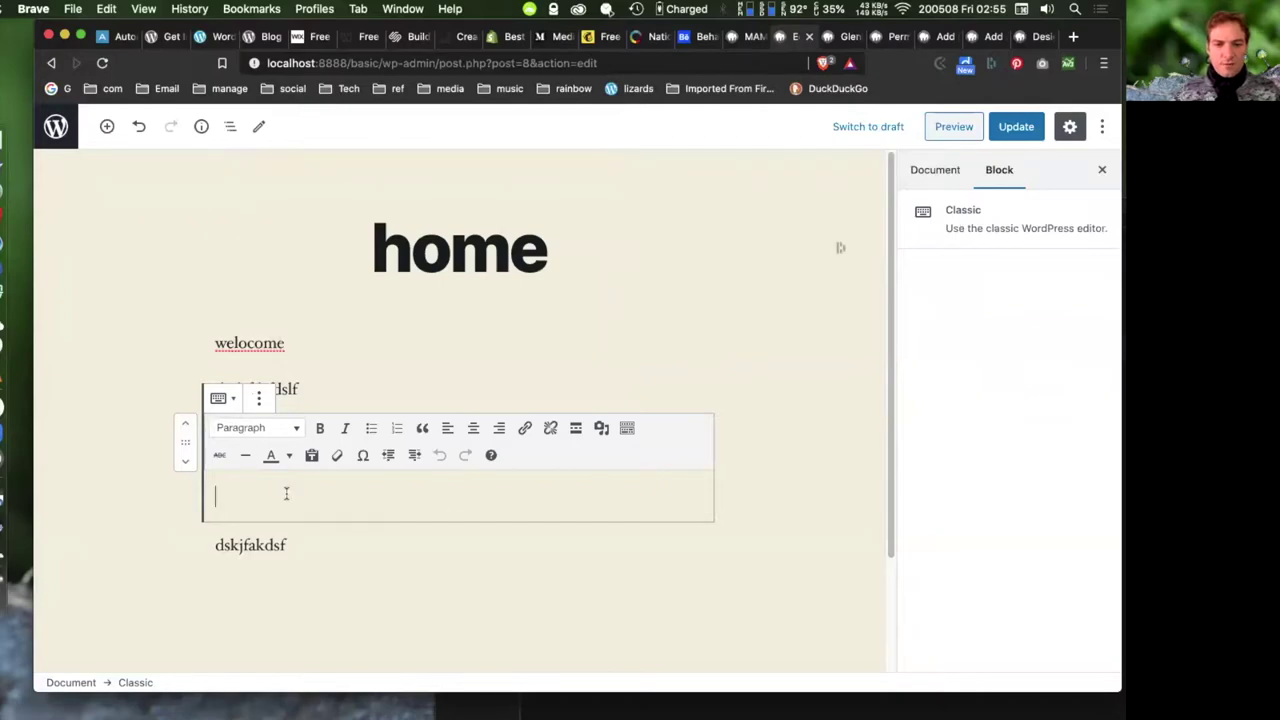
- Type 'ljhdfdf' and 'dkfsdkf' on two lines in the Classic block
type("ljhdfdf")
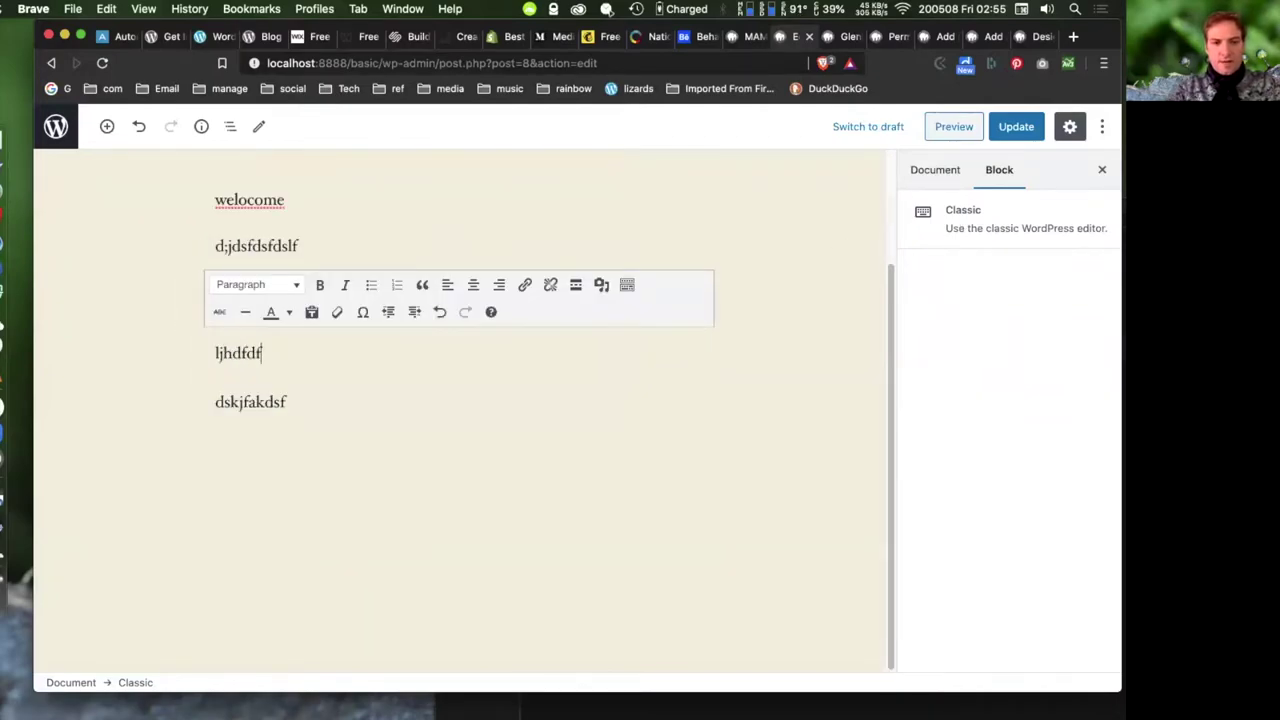
key("Return")
type("dkfsdkf")
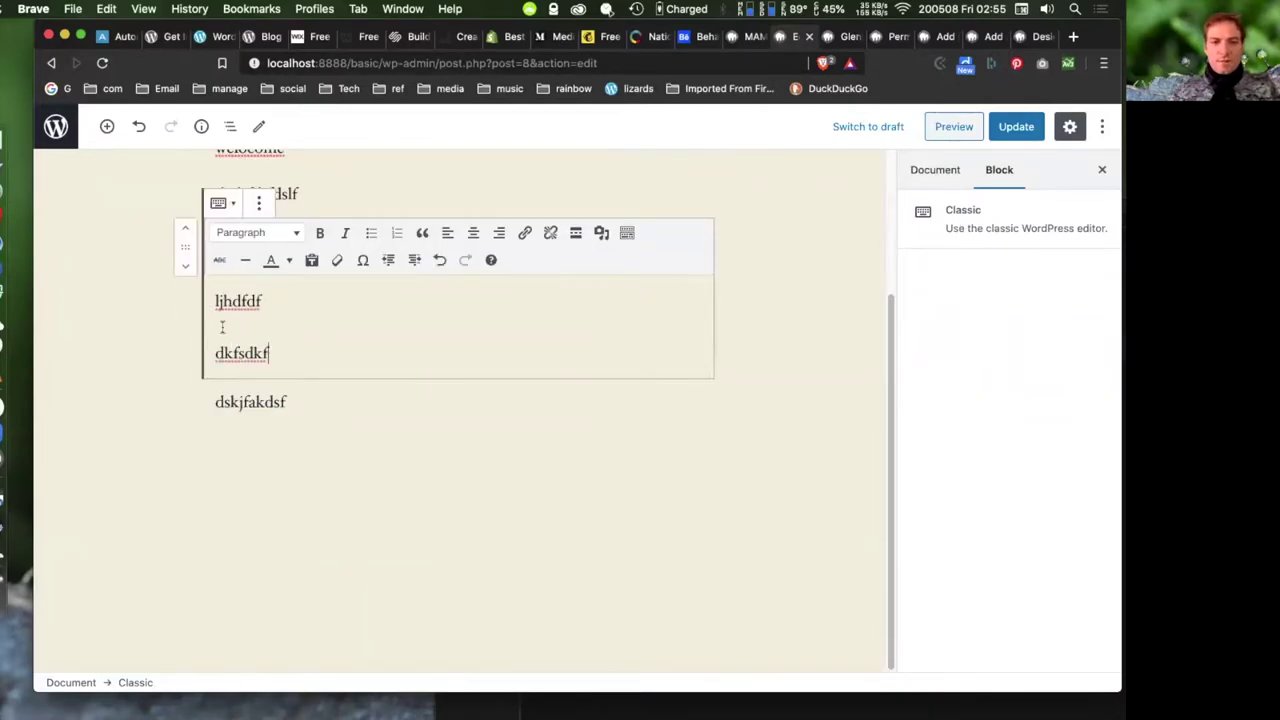
- Open the block inserter below the Classic block and expand Layout Elements
scroll(511, 344, "up", 1)
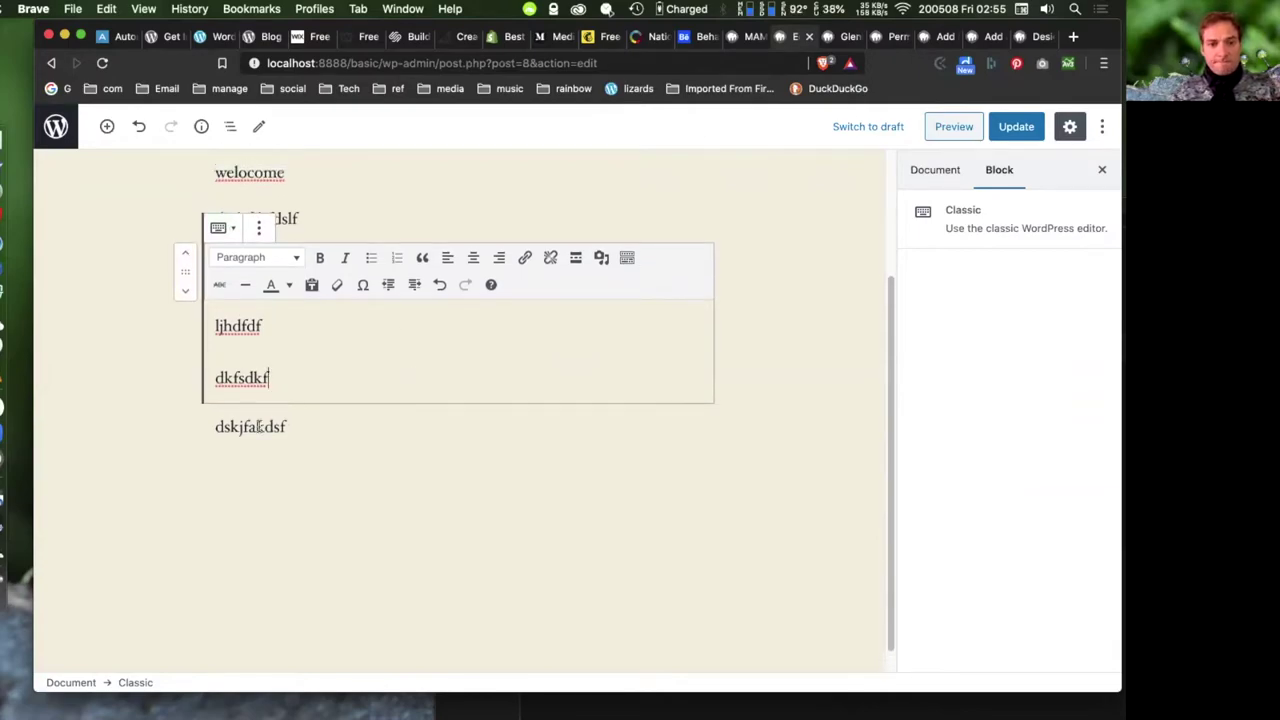
left_click(439, 402)
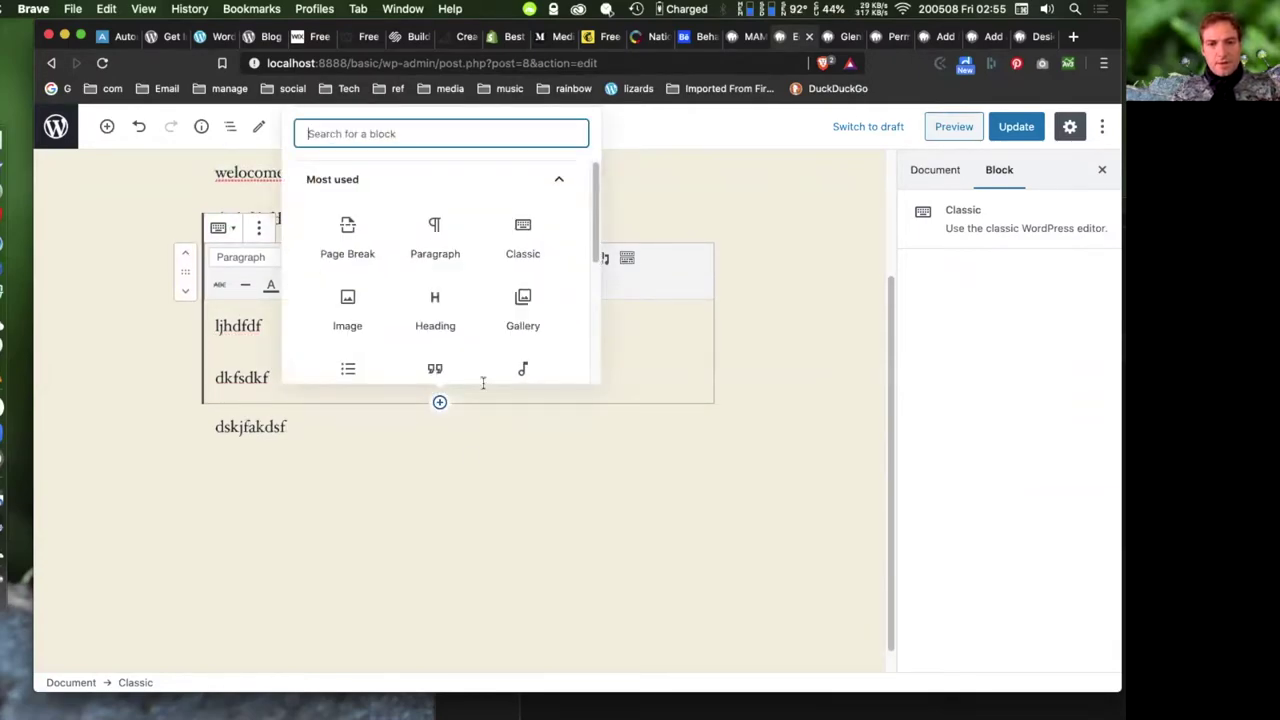
scroll(440, 257, "down", 5)
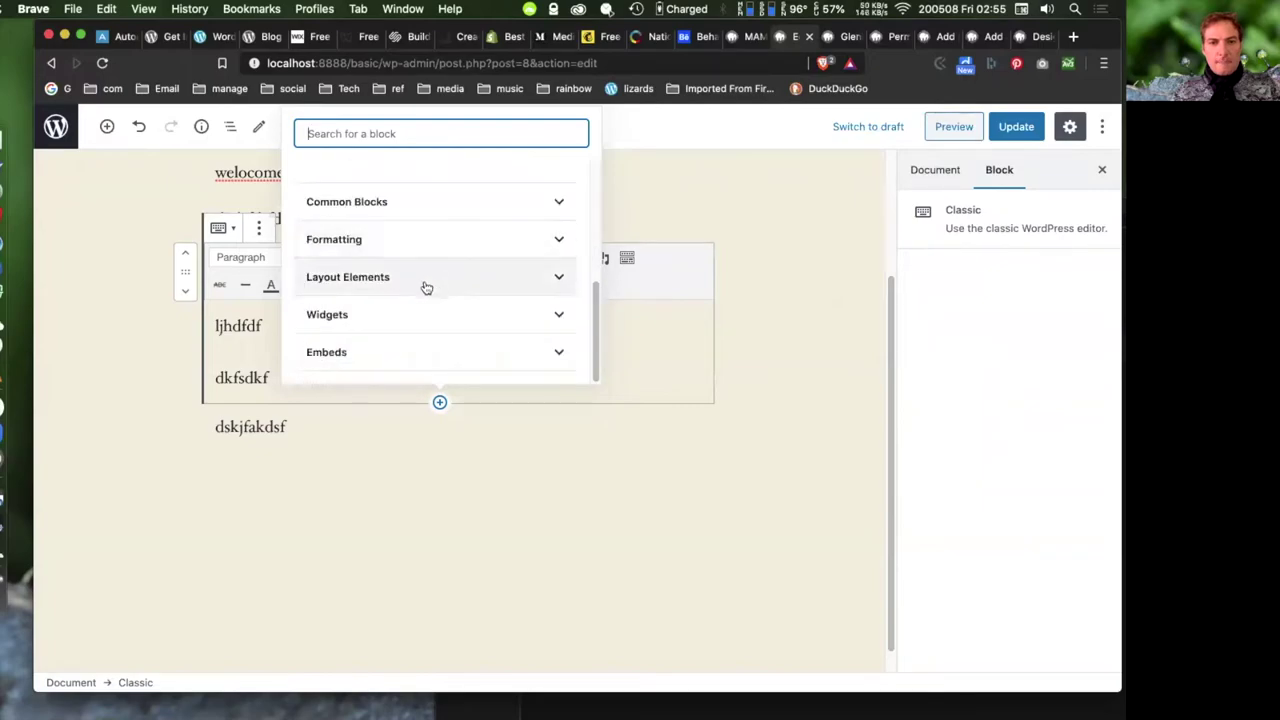
left_click(417, 247)
scroll(440, 290, "down", 3)
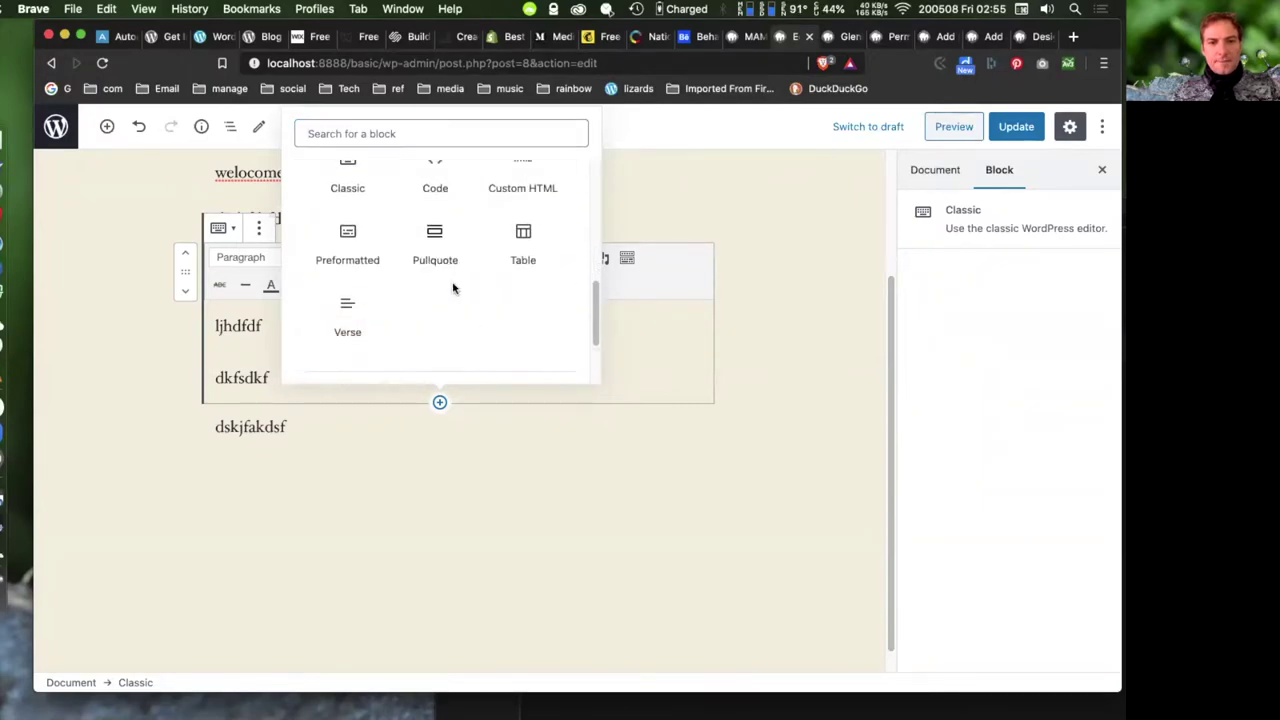
left_click(389, 334)
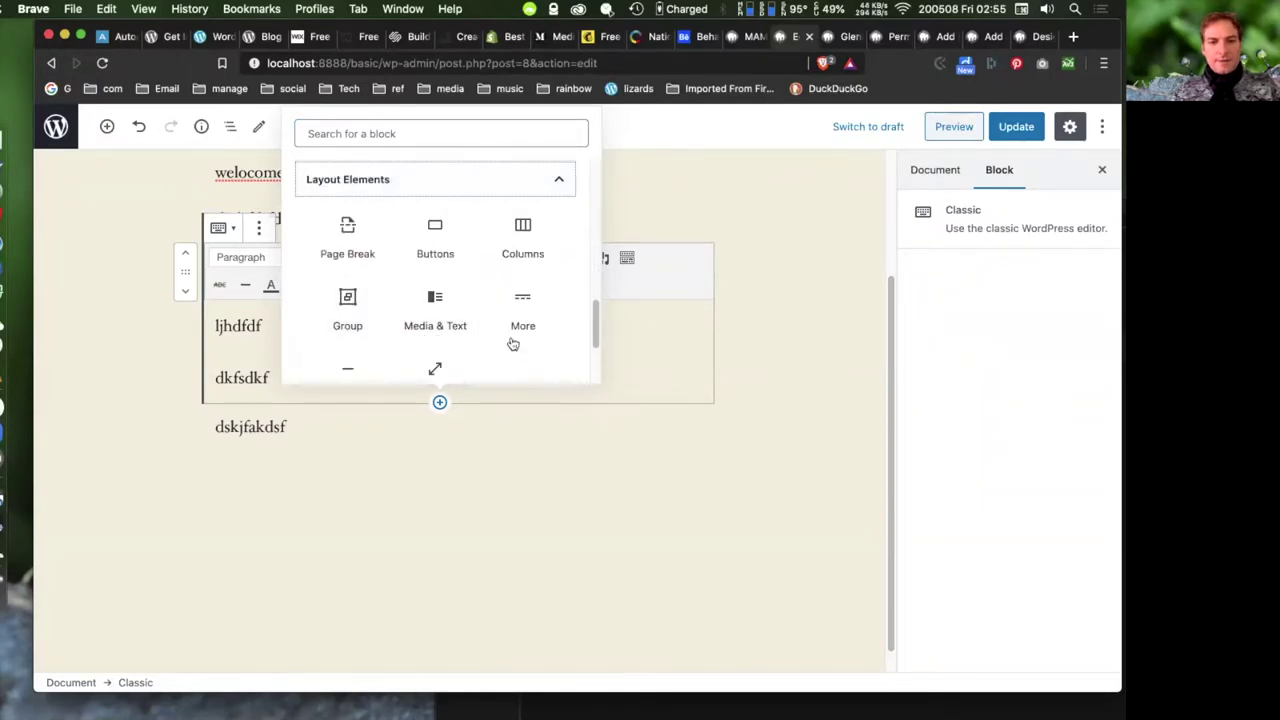
- Add a 33/33/33 Columns block, browse the Widgets and Embeds categories, then close the inserter
left_click(521, 237)
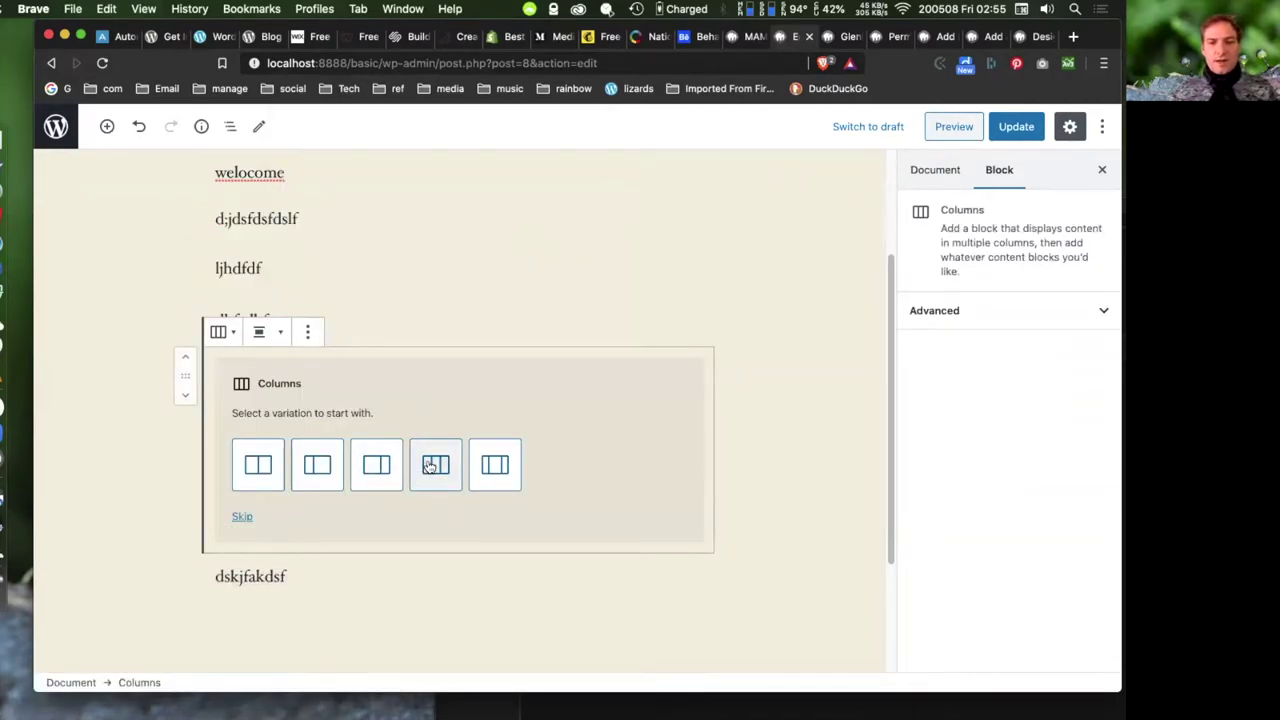
left_click(435, 466)
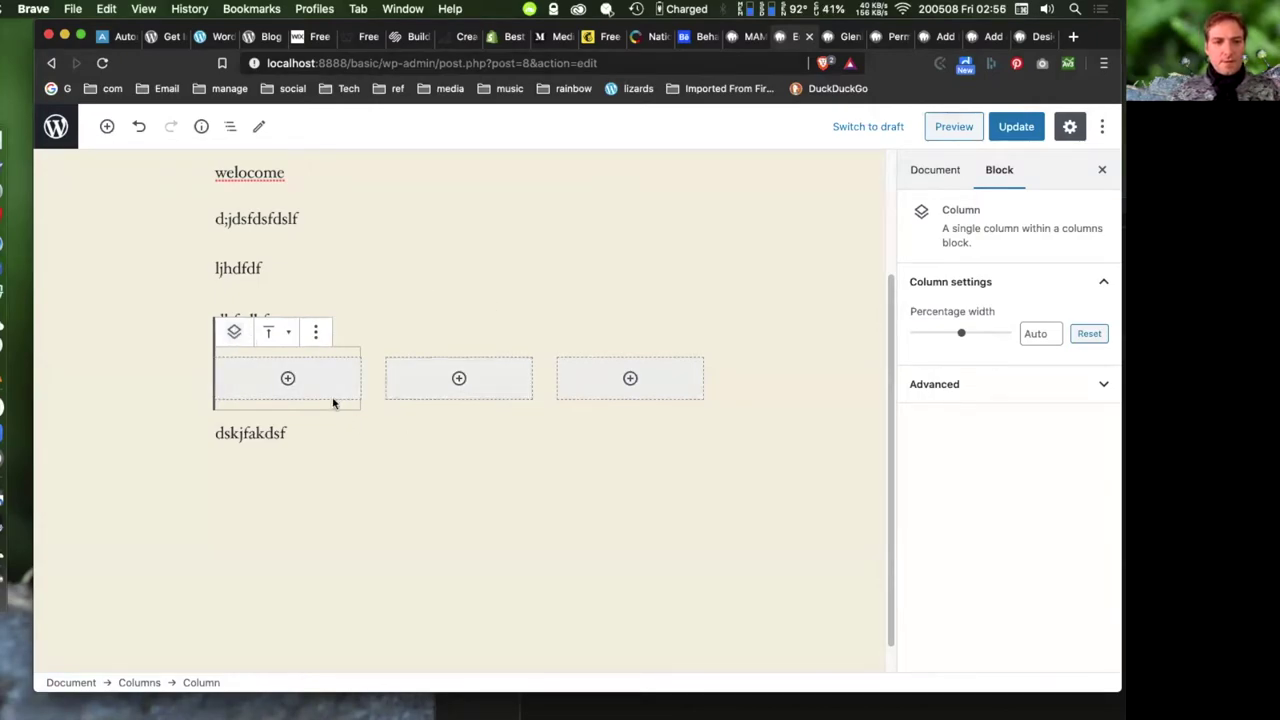
left_click(440, 408)
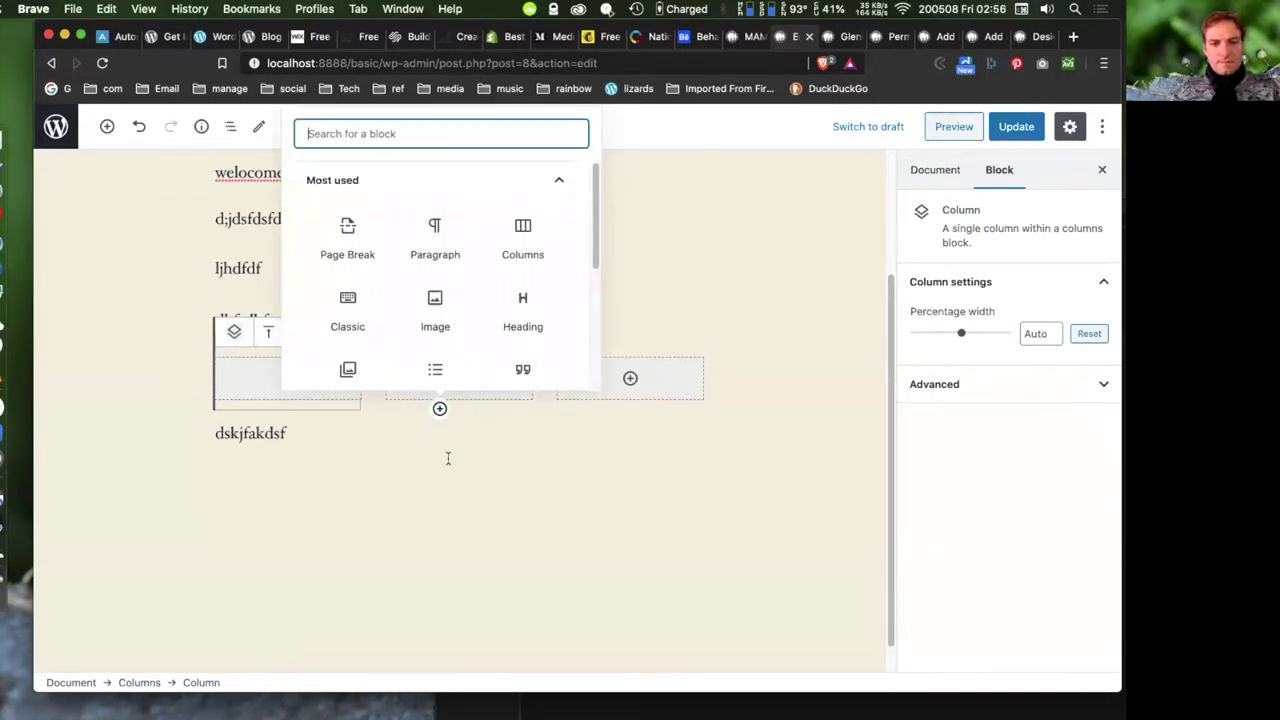
scroll(487, 343, "down", 5)
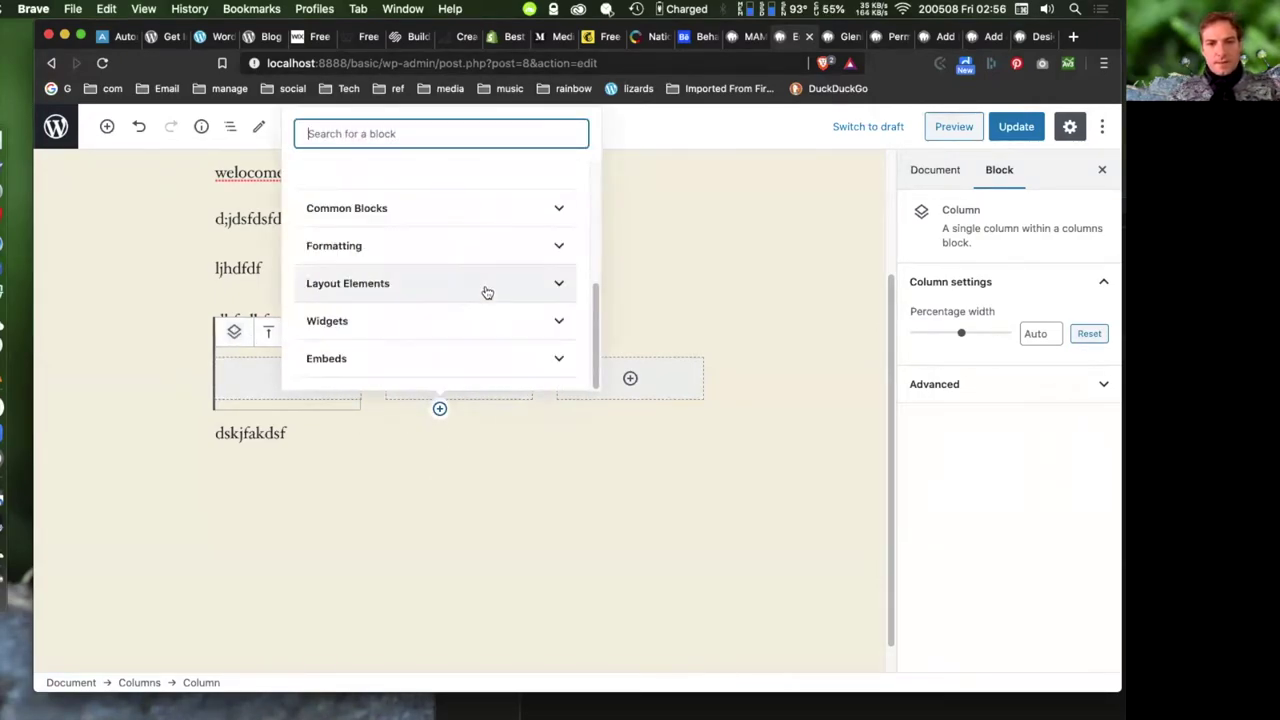
left_click(423, 331)
scroll(476, 310, "down", 3)
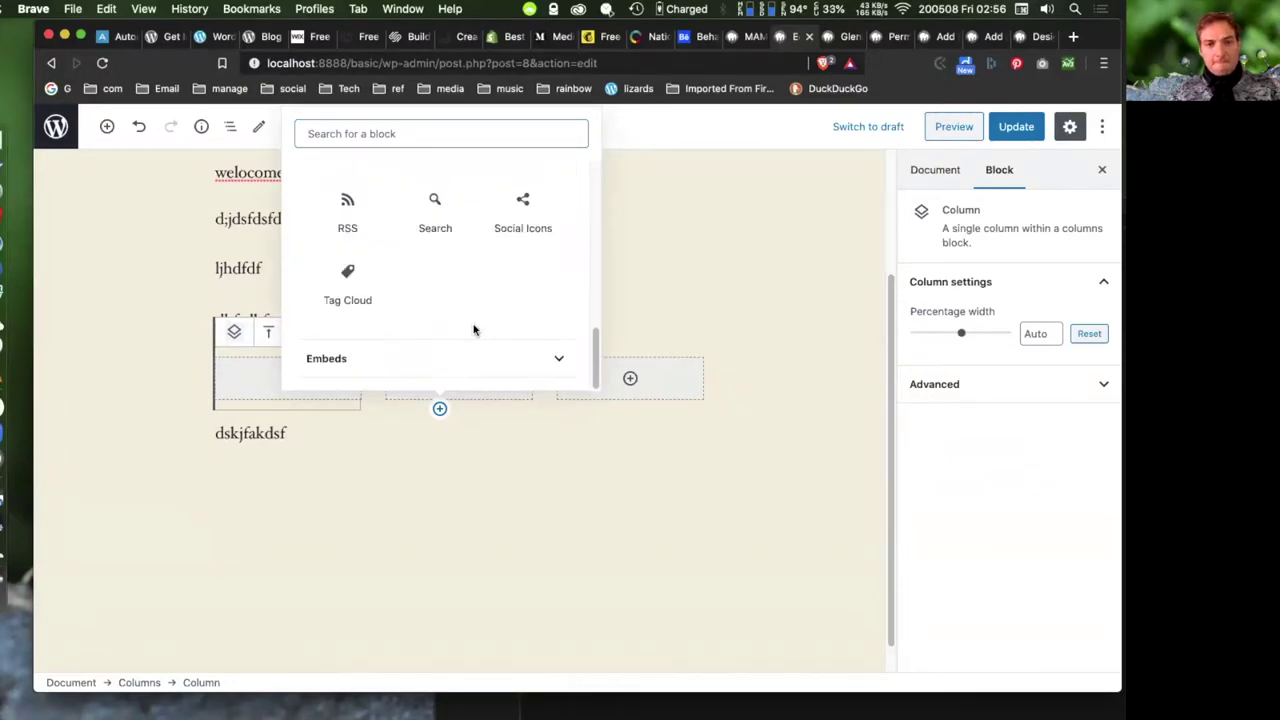
left_click(400, 362)
scroll(480, 323, "down", 1)
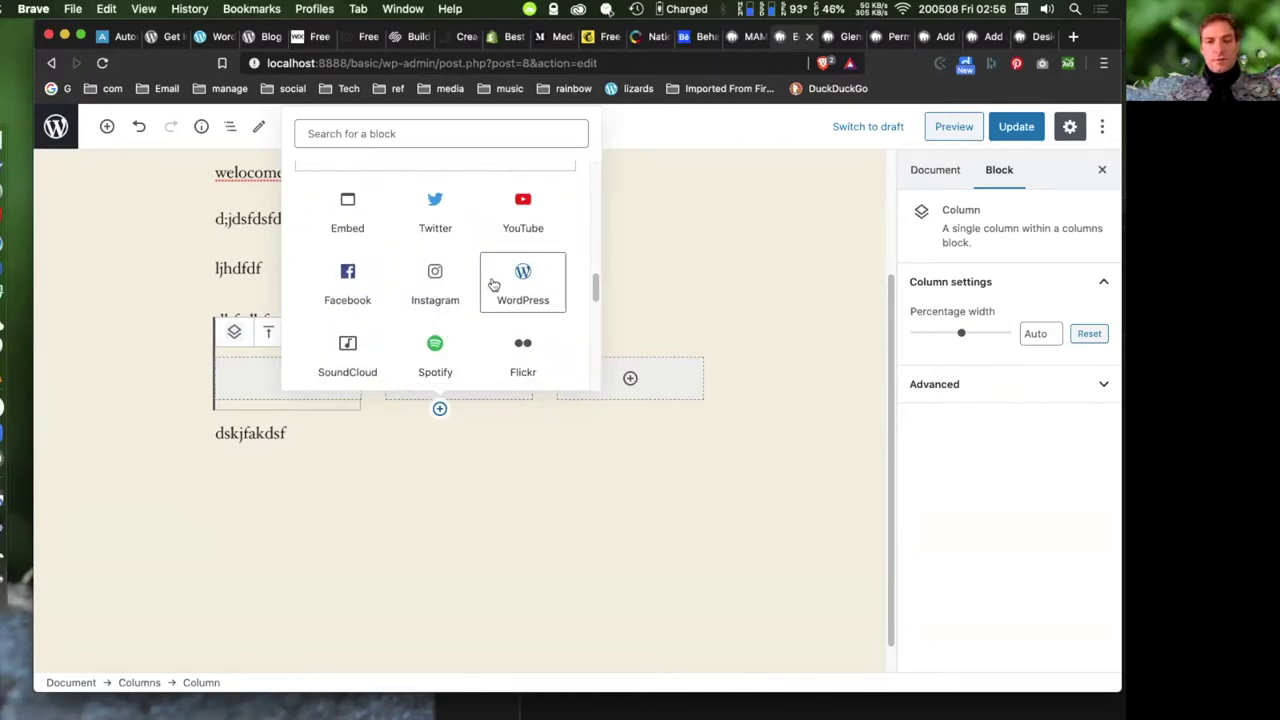
scroll(495, 285, "down", 1)
scroll(380, 260, "down", 2)
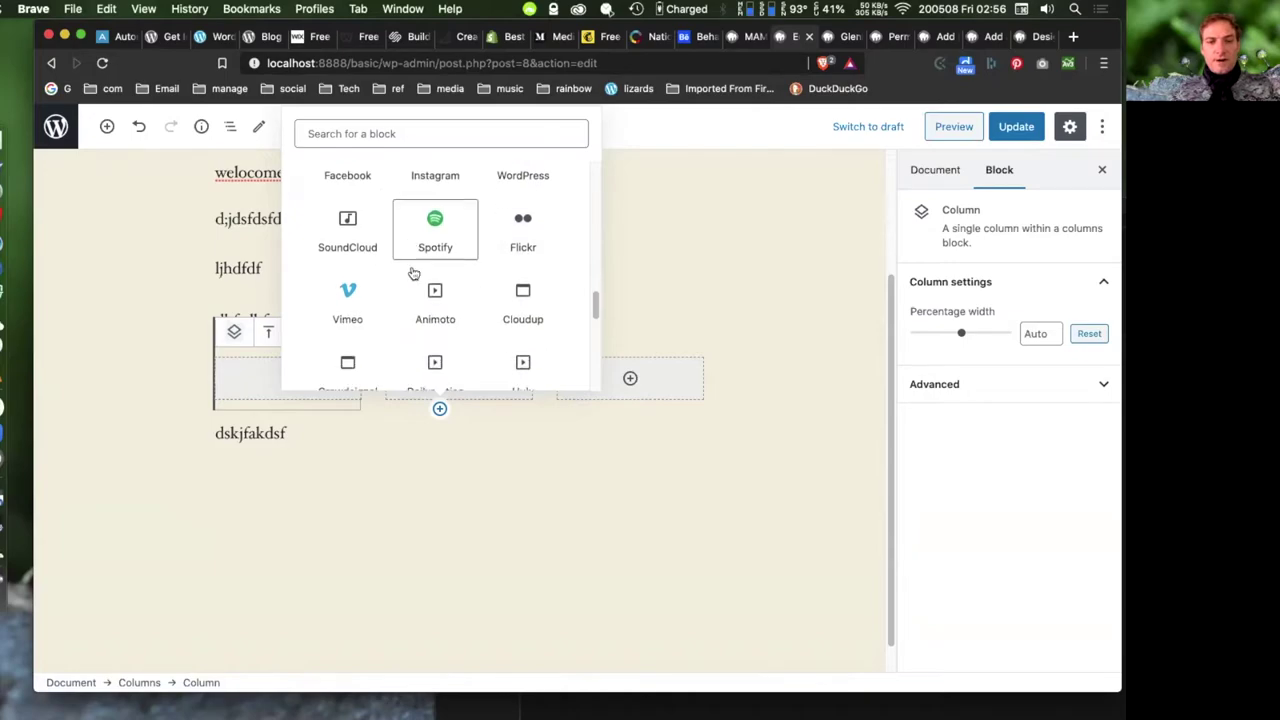
scroll(410, 335, "down", 7)
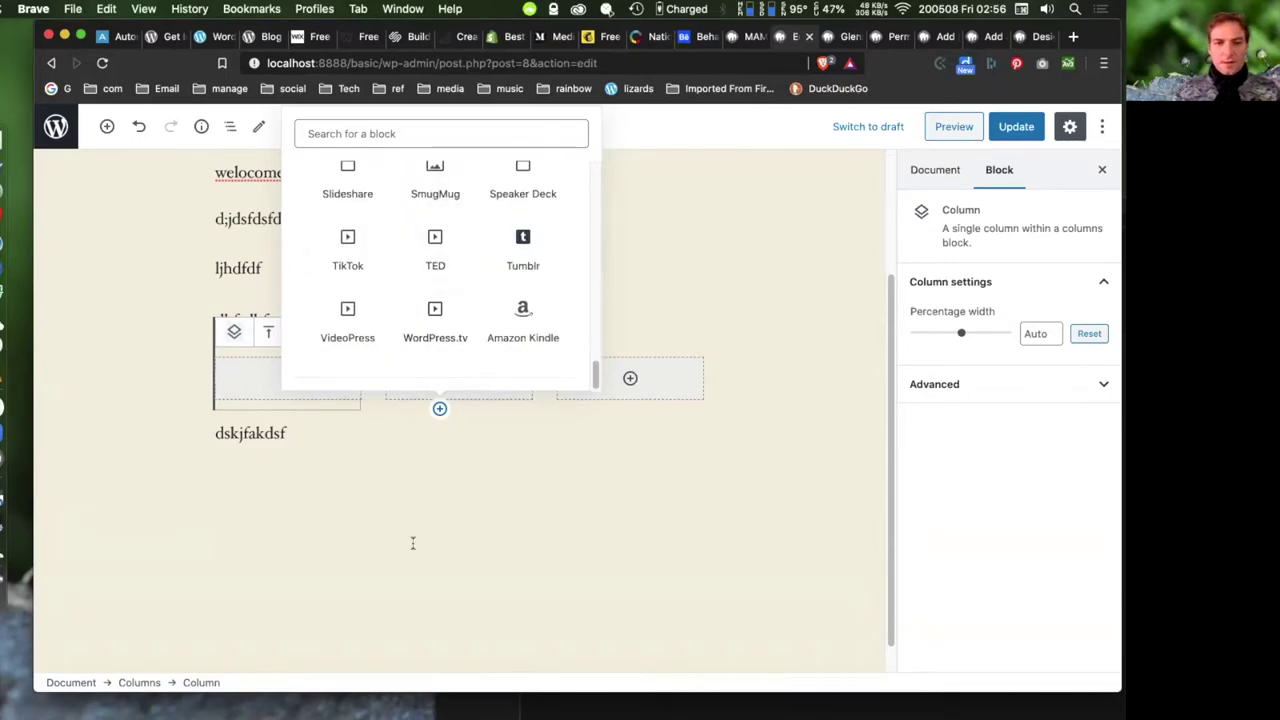
left_click(377, 549)
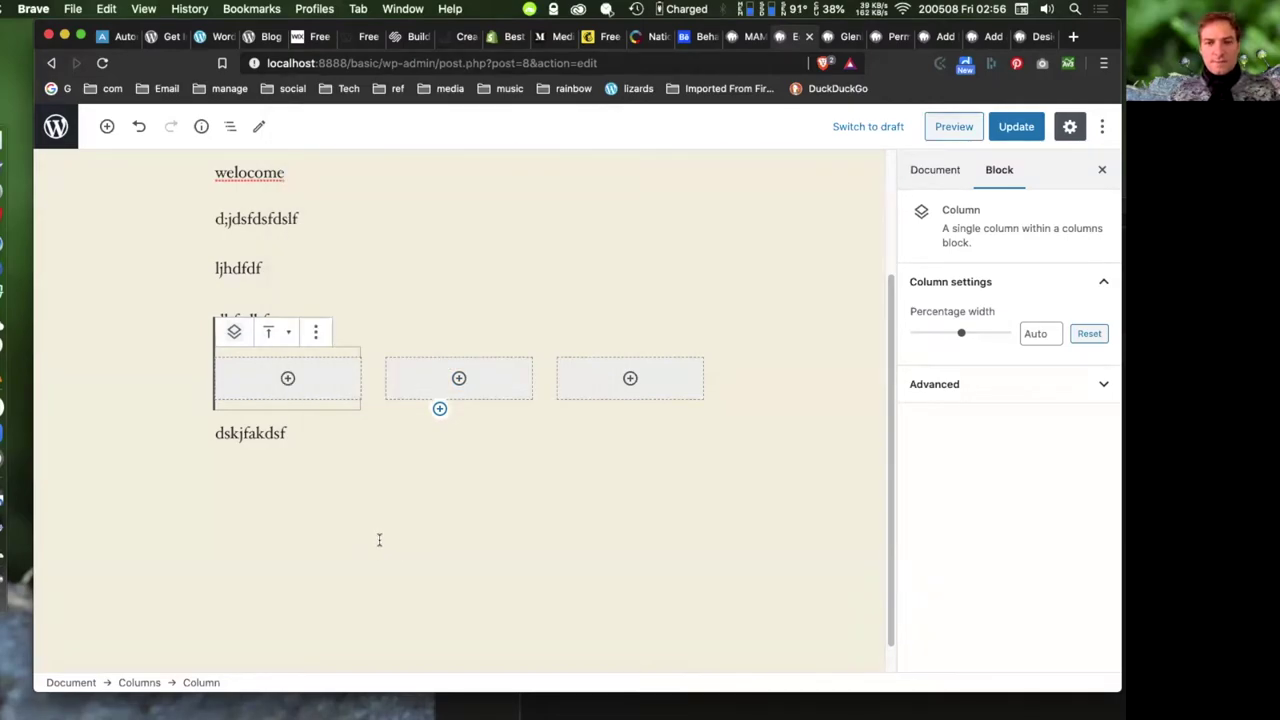
left_click(377, 537)
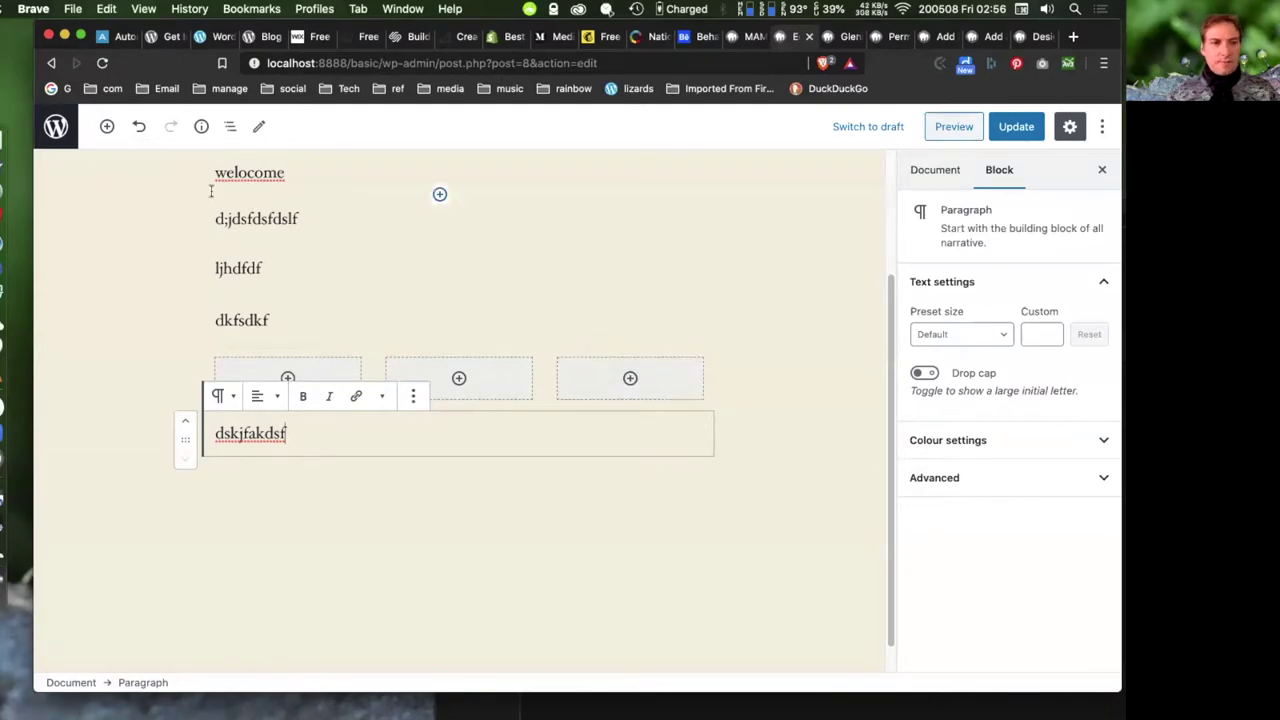
left_click(107, 127)
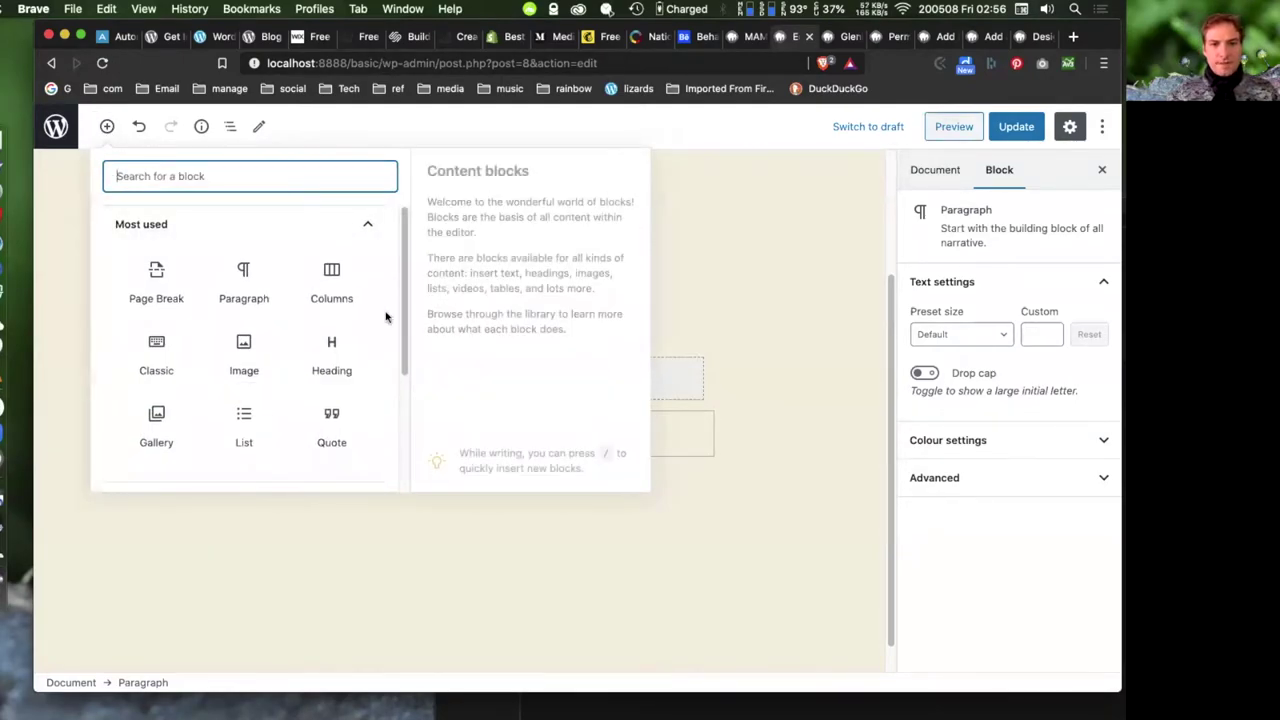
left_click(751, 245)
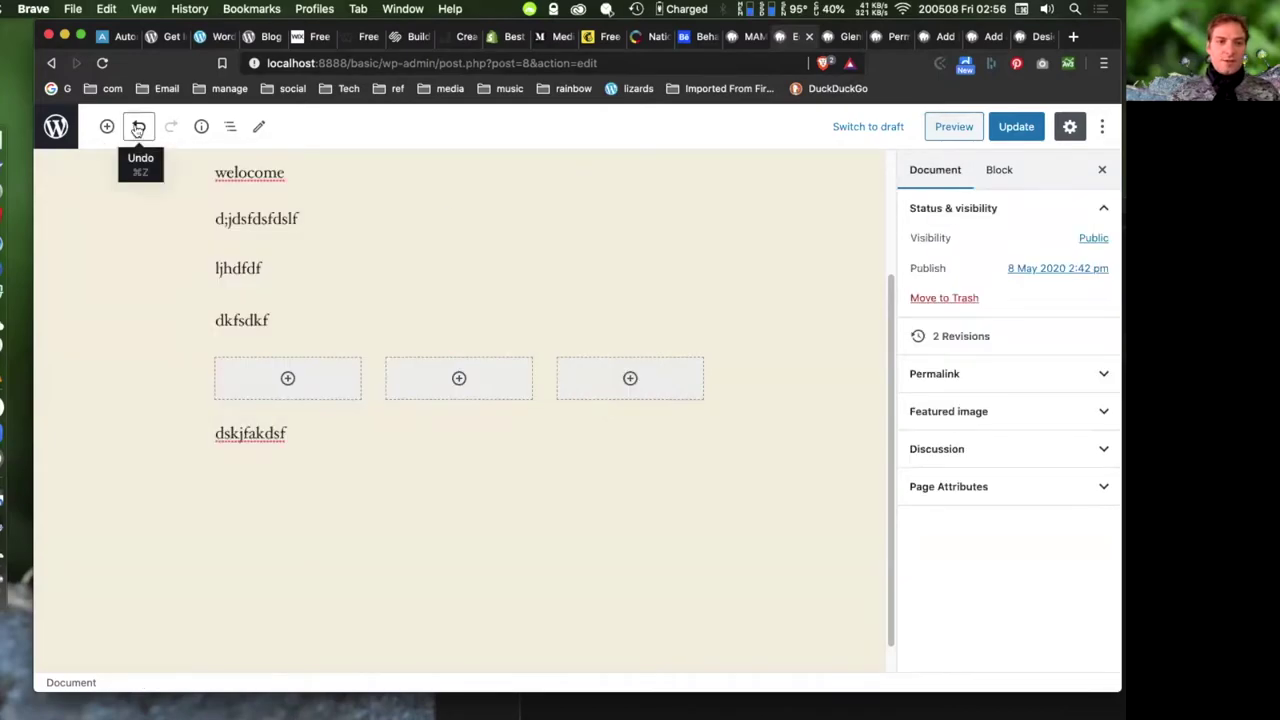
left_click(230, 127)
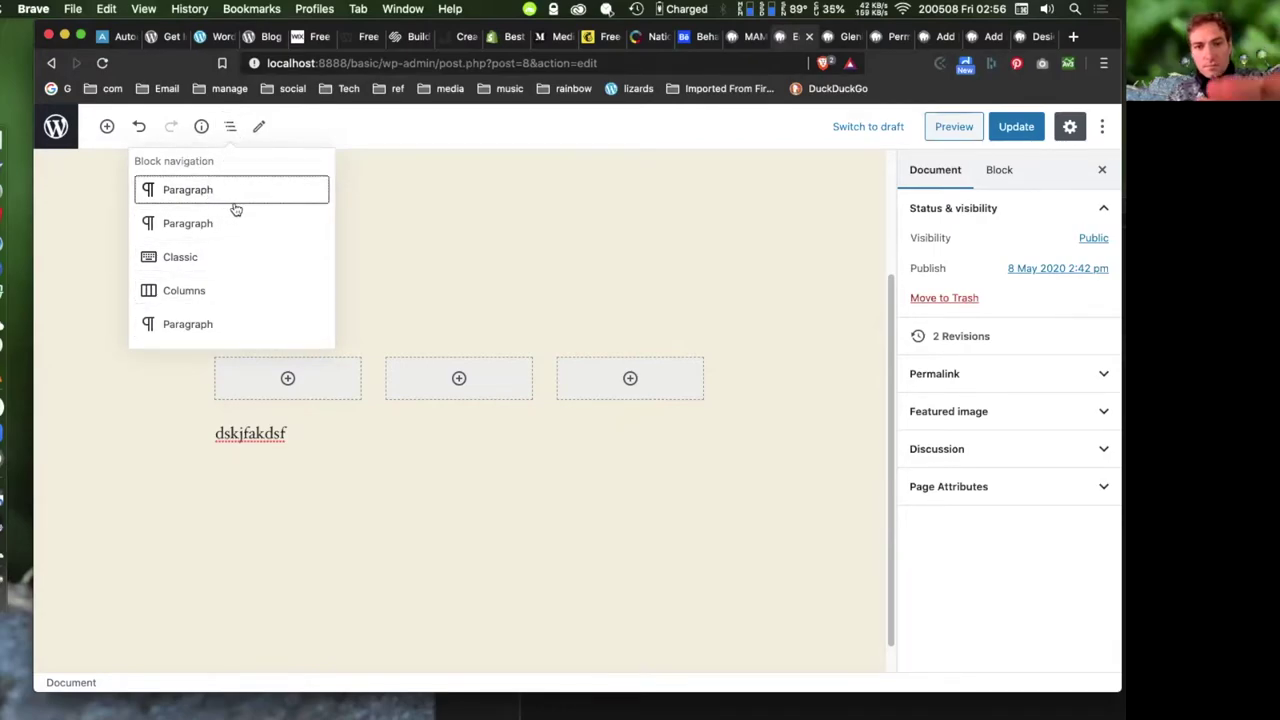
left_click(259, 128)
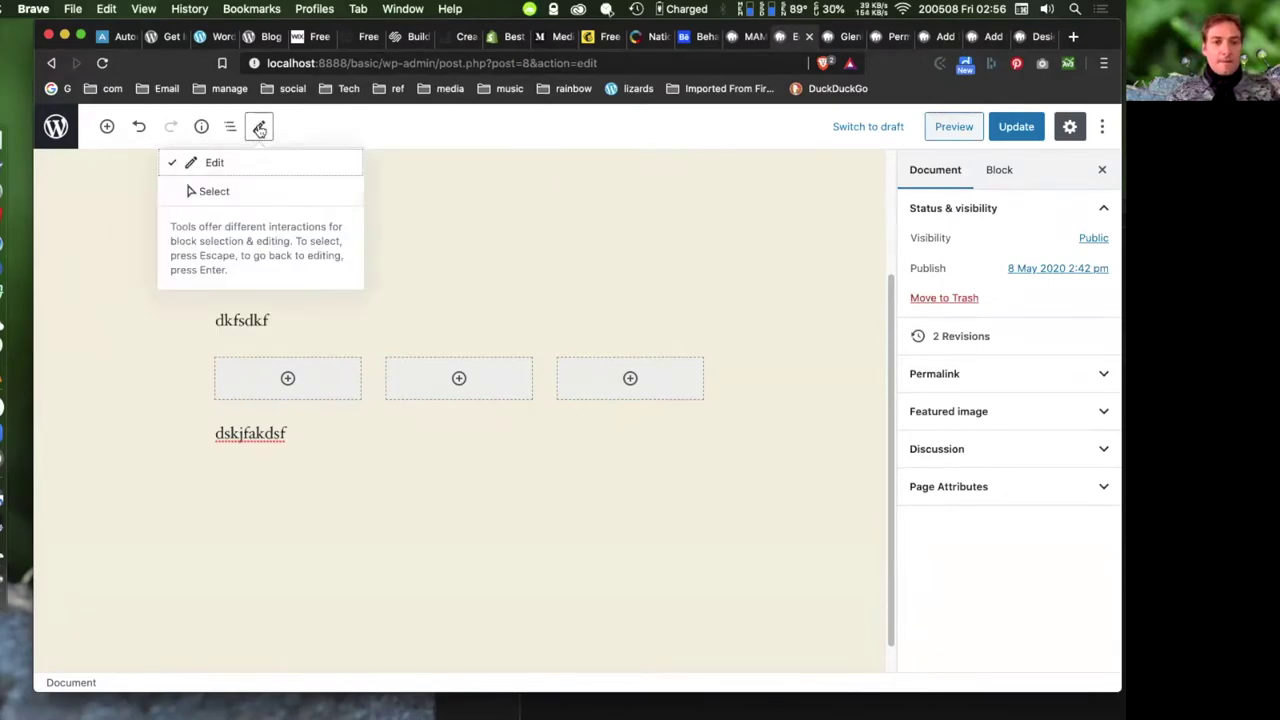
left_click(459, 377)
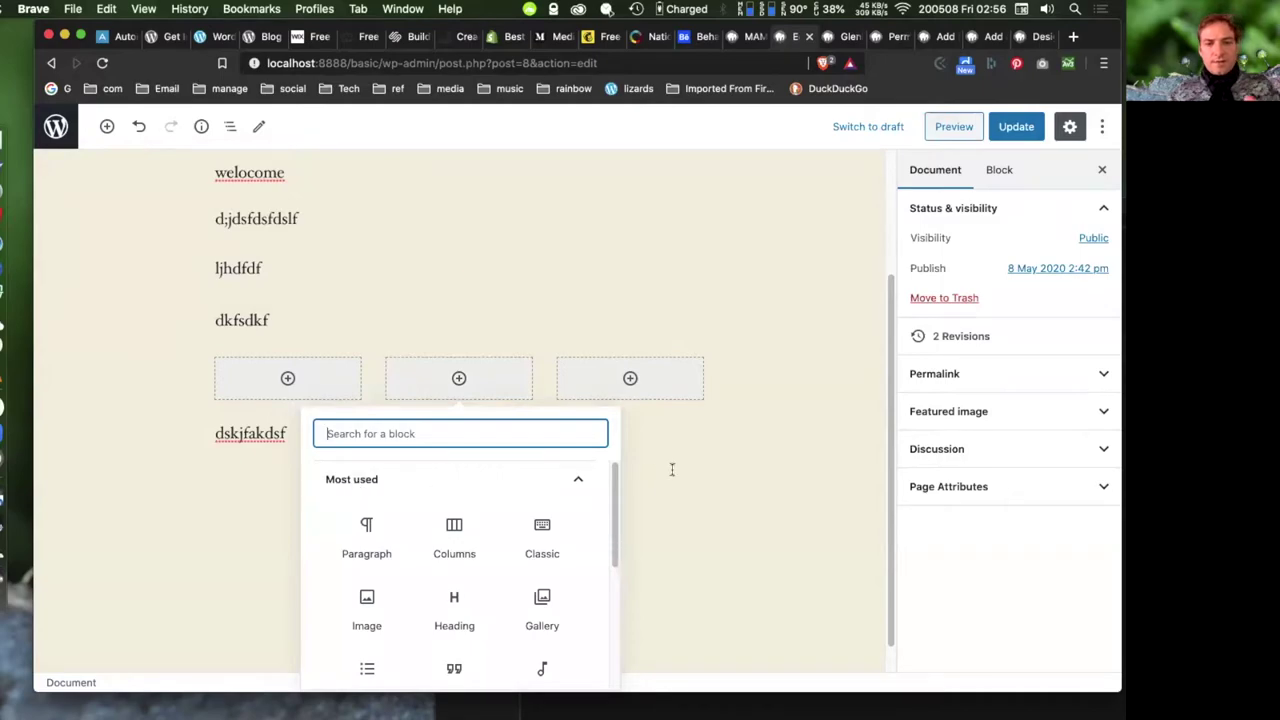
left_click(503, 218)
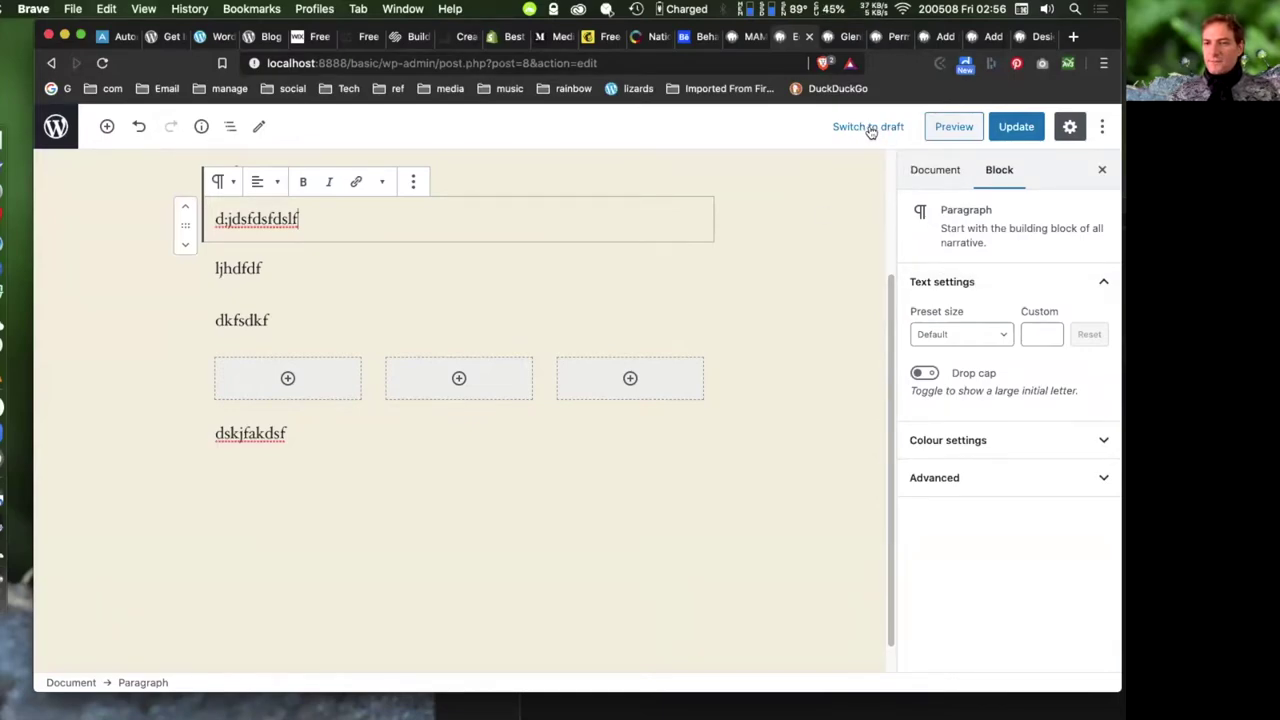
- Open the page preview in a new tab and return to the editor
left_click(955, 127)
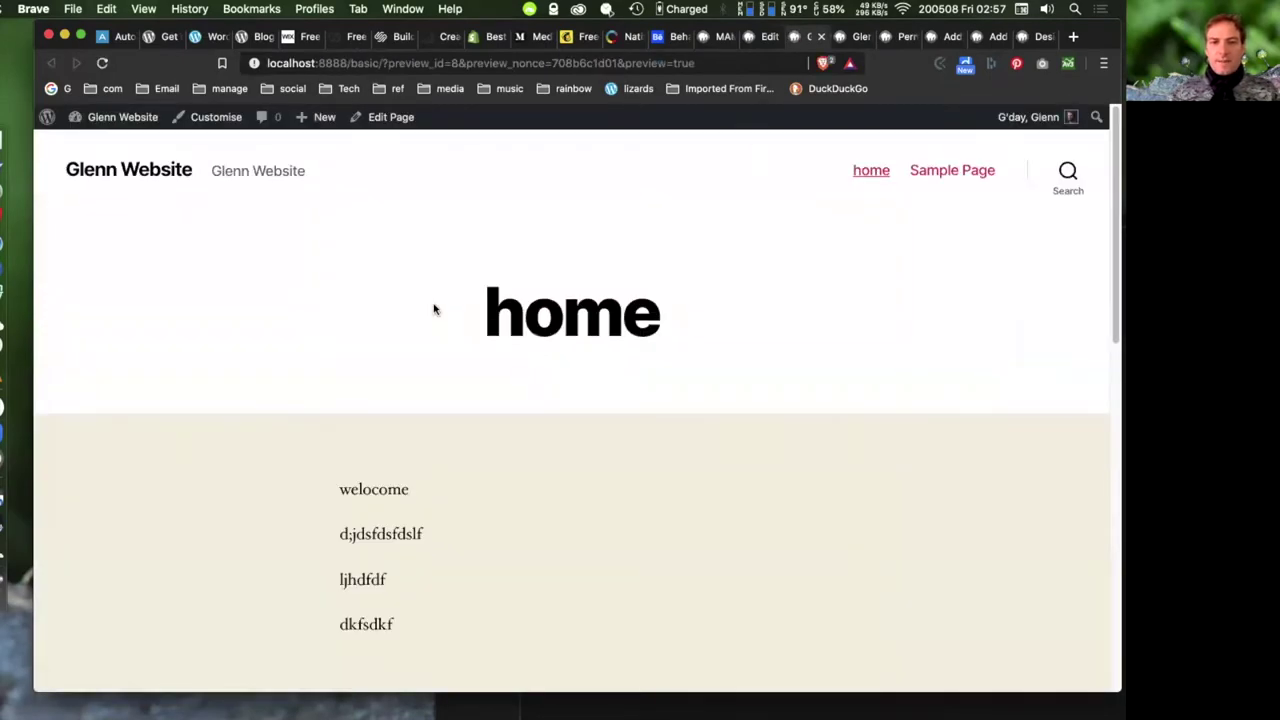
left_click(762, 37)
left_click(817, 38)
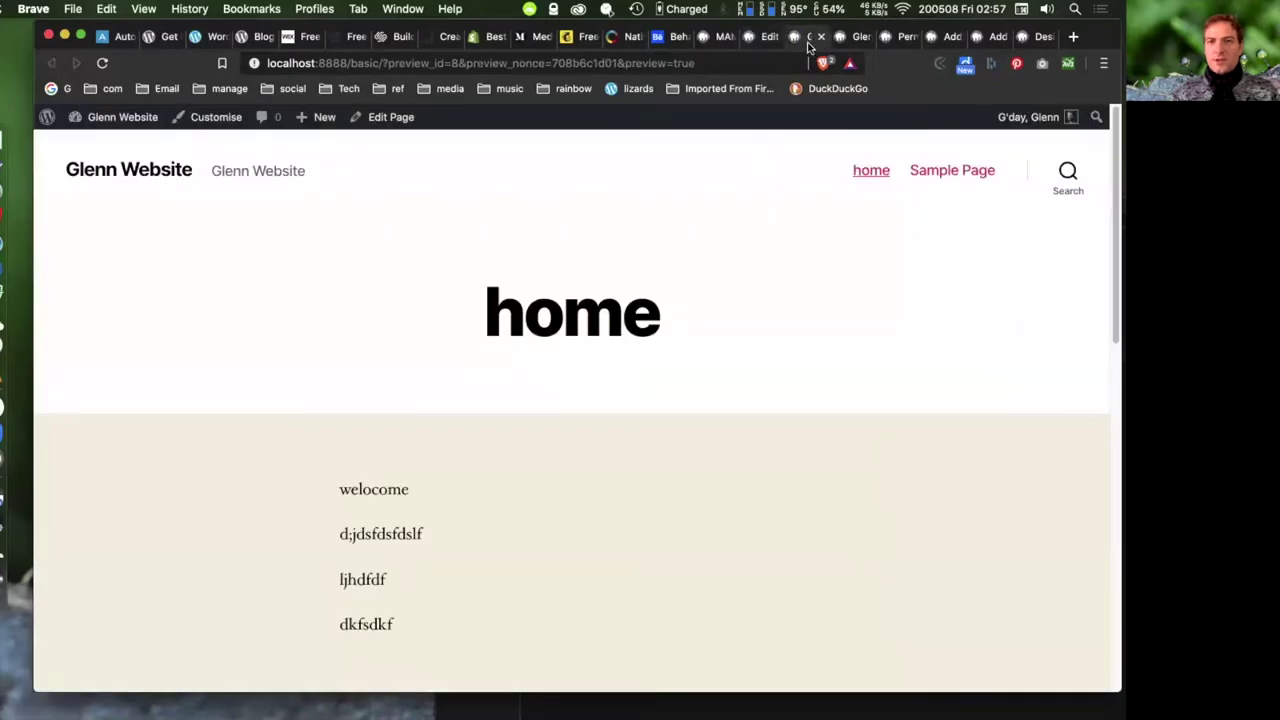
left_click(784, 37)
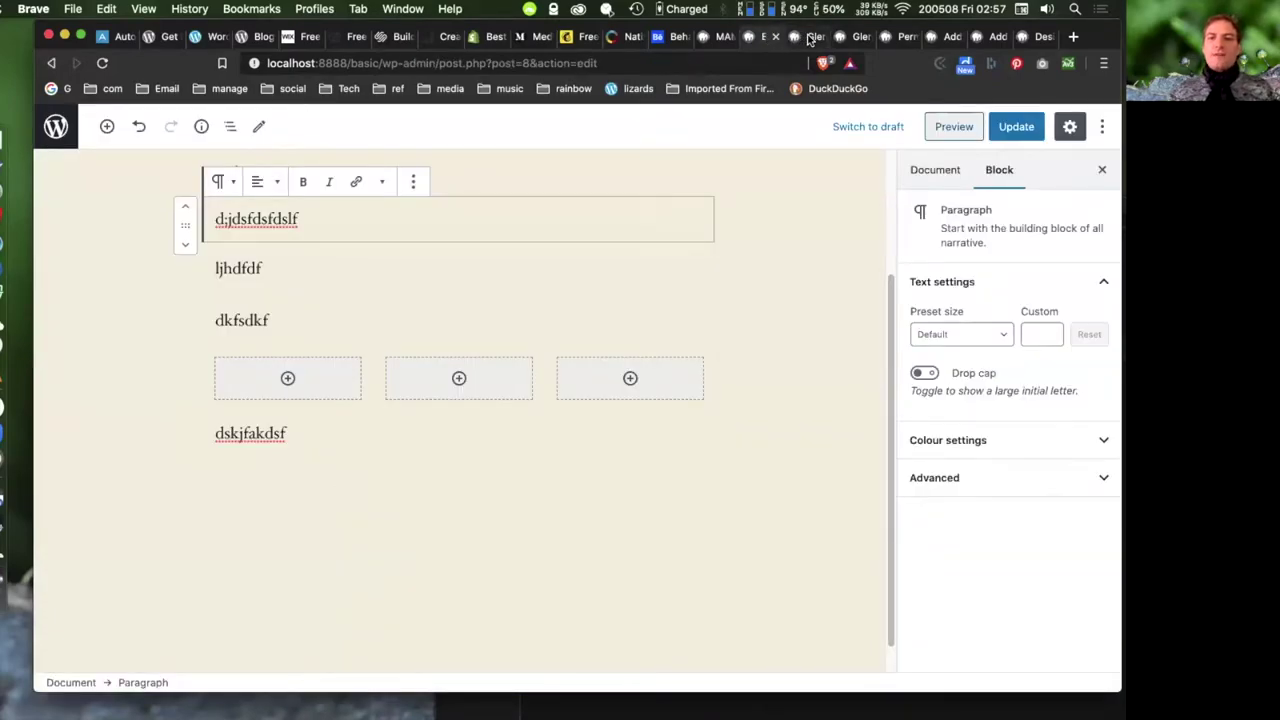
left_click(812, 37)
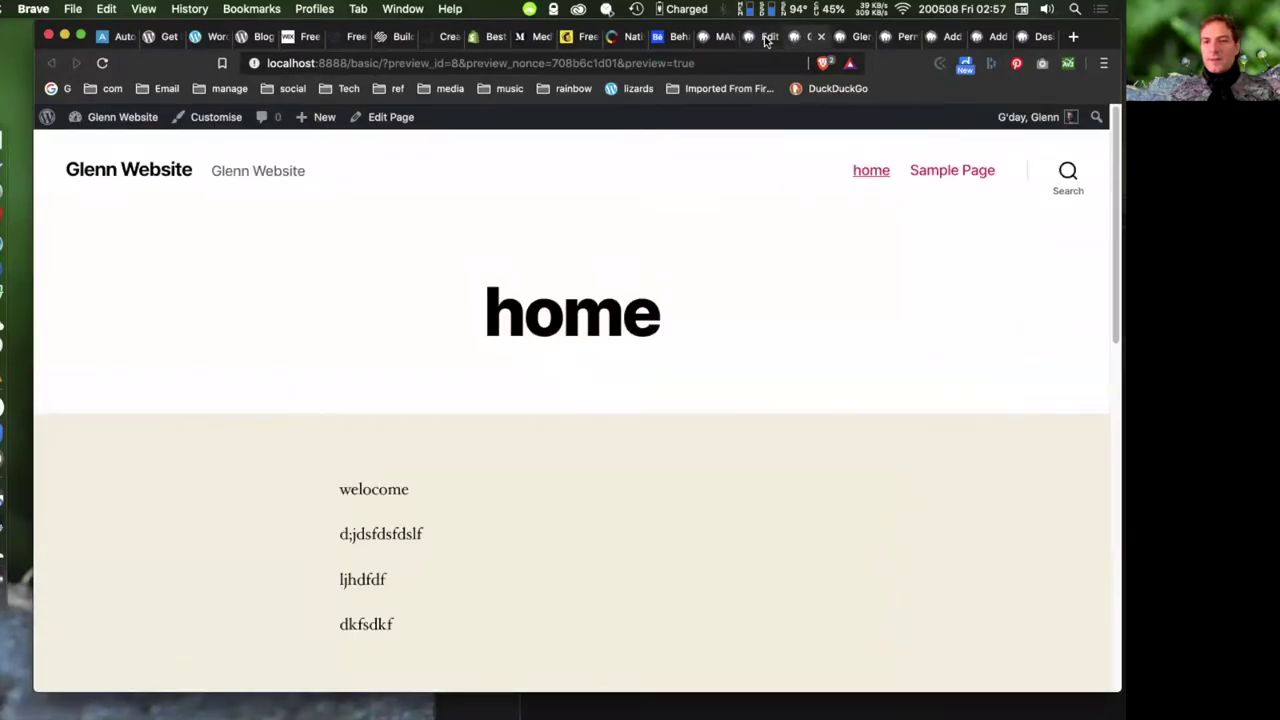
left_click(766, 37)
- Update the page with Cmd+S and reload the preview to see the changes
key("super+s")
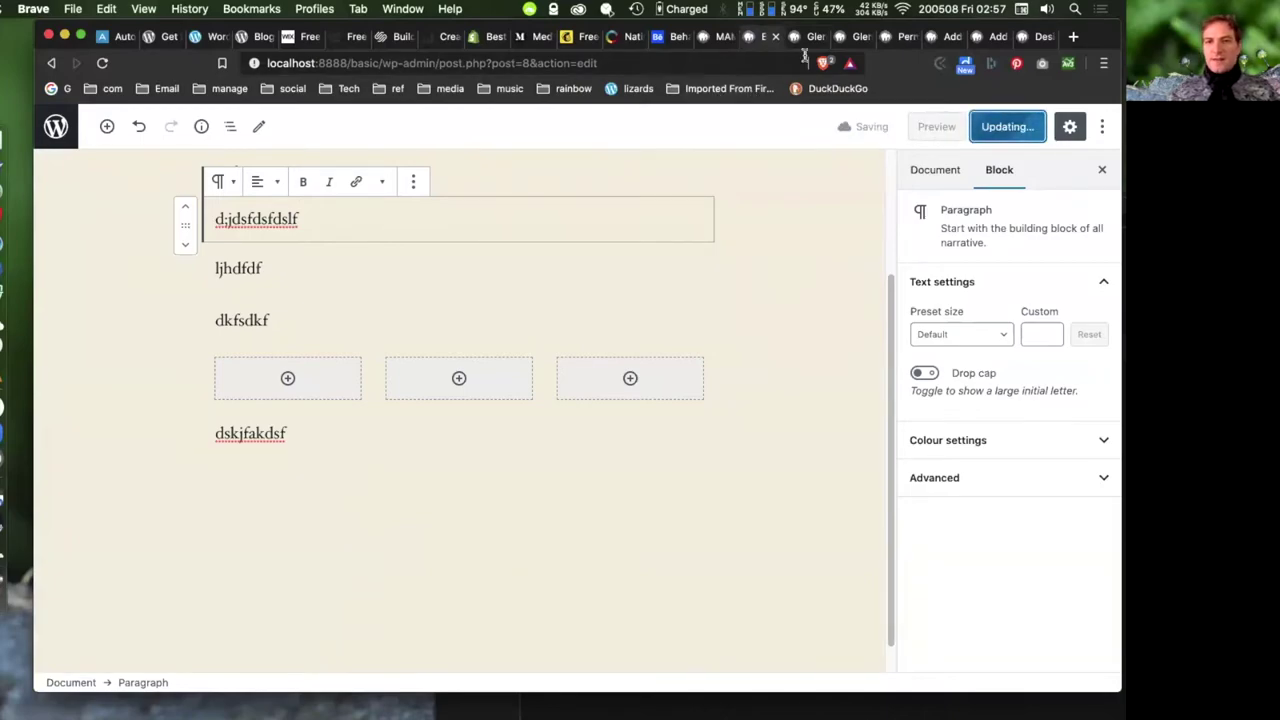
left_click(806, 37)
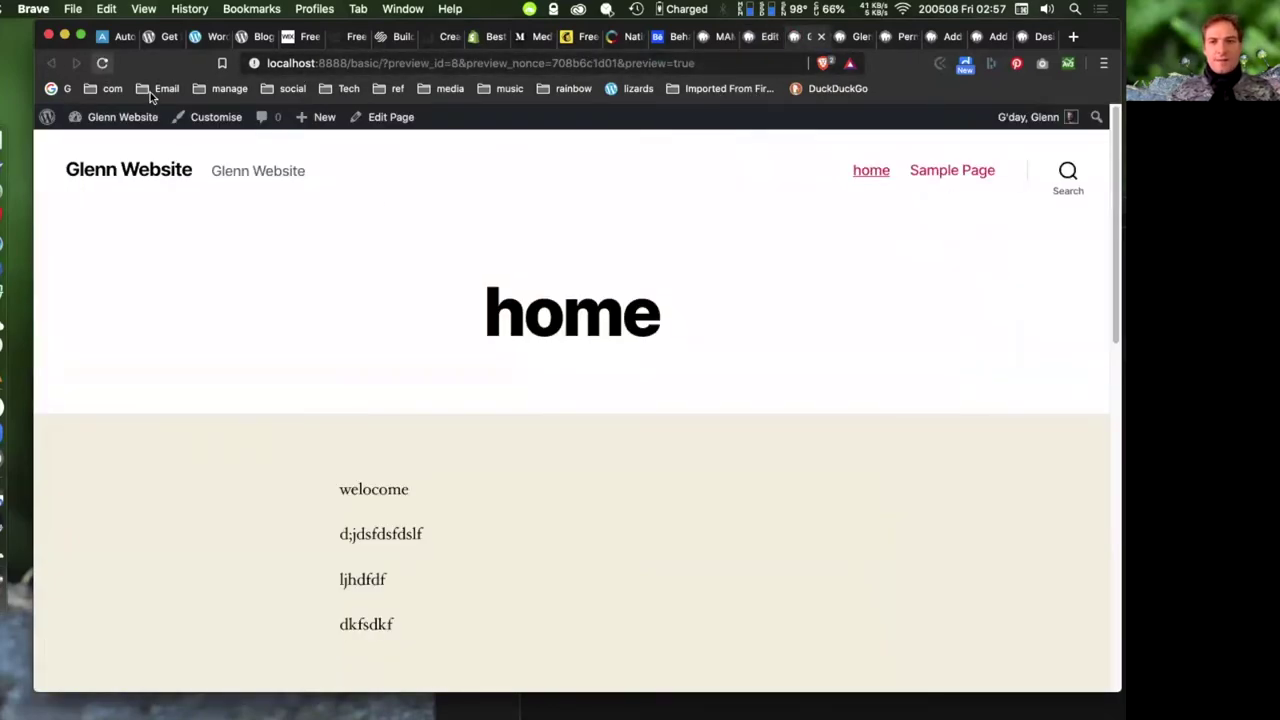
left_click(762, 37)
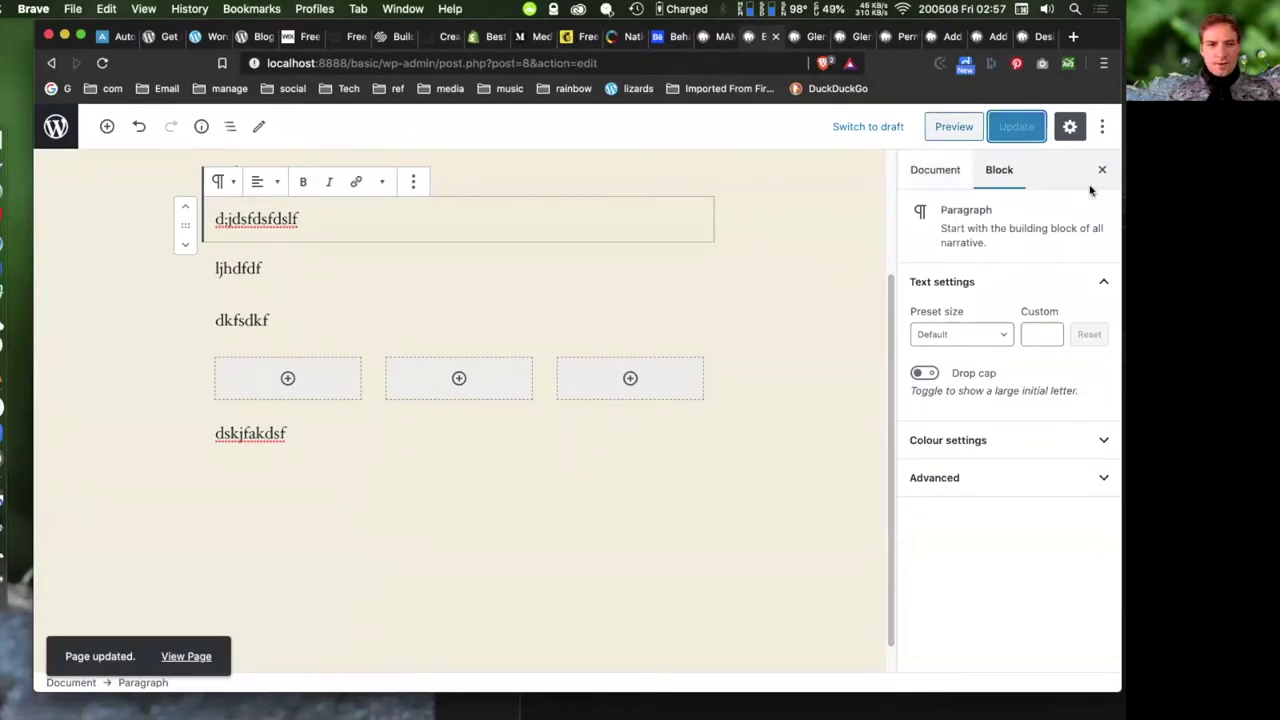
- Toggle the Settings panel on and off, leaving it hidden
left_click(1068, 127)
left_click(1068, 127)
left_click(1068, 127)
left_click(1069, 126)
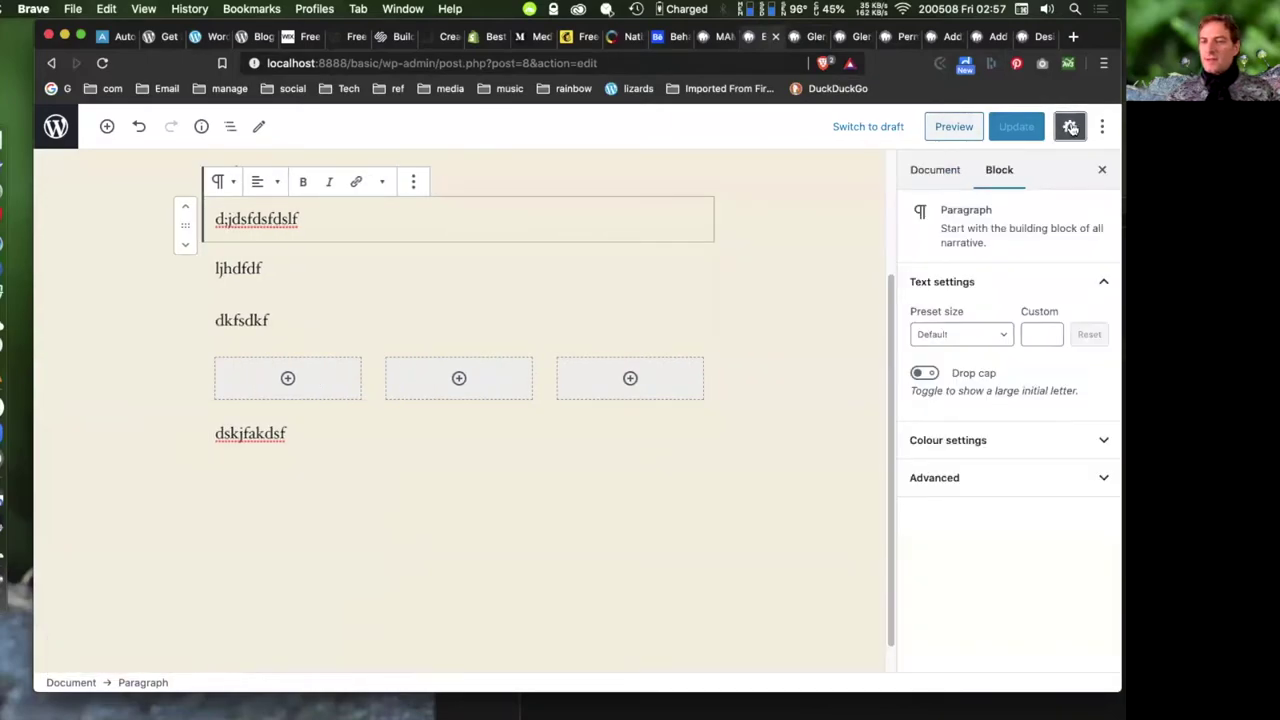
left_click(1070, 127)
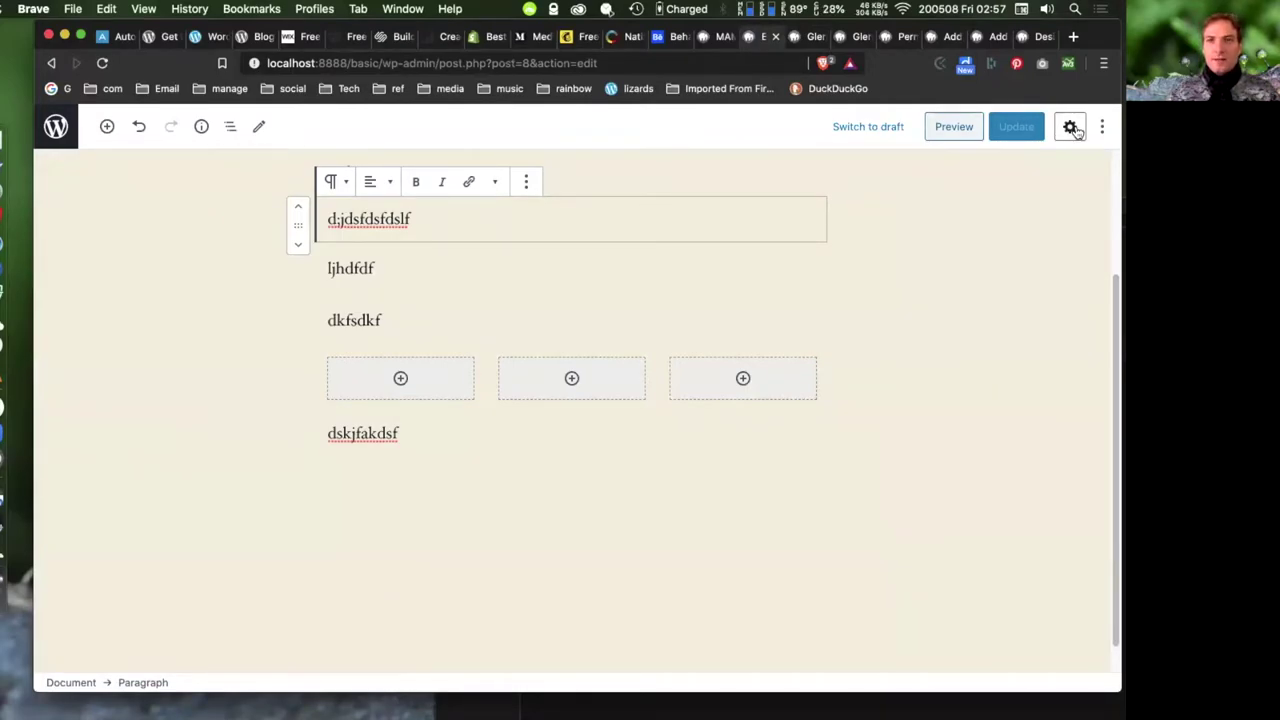
- Show the Settings panel again and switch the page to the Code editor
left_click(1071, 127)
left_click(1105, 127)
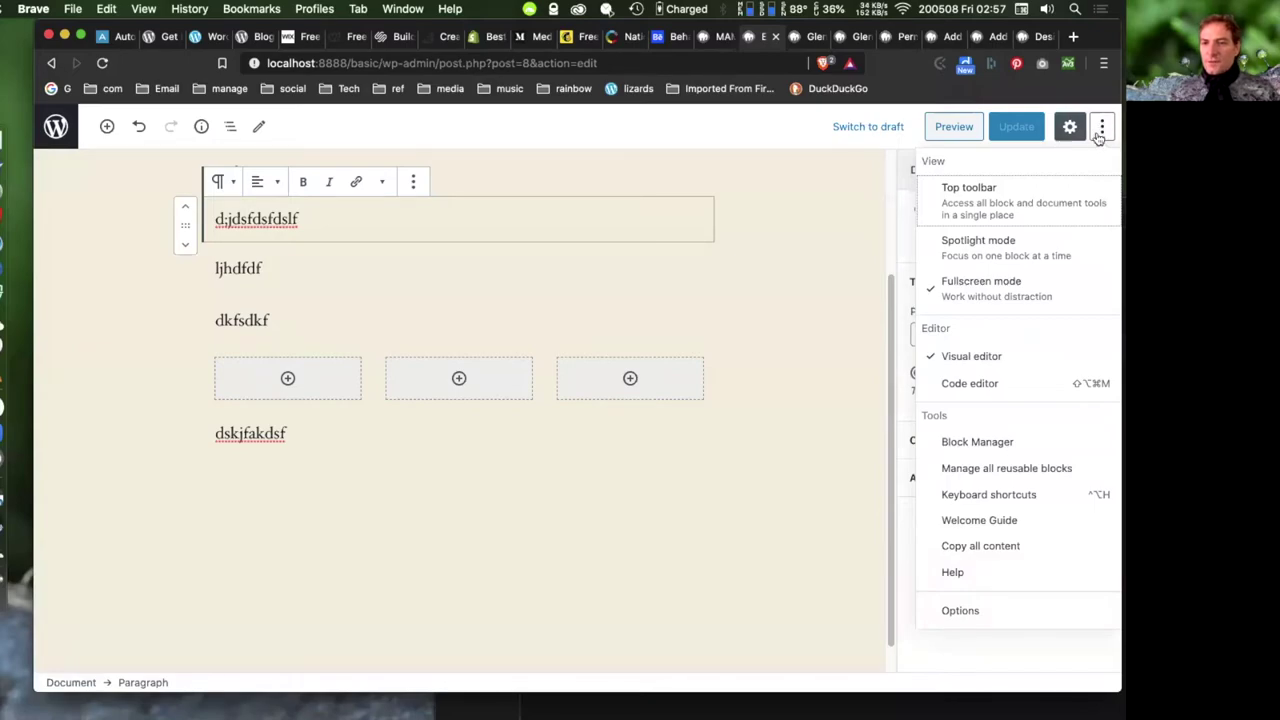
left_click(971, 386)
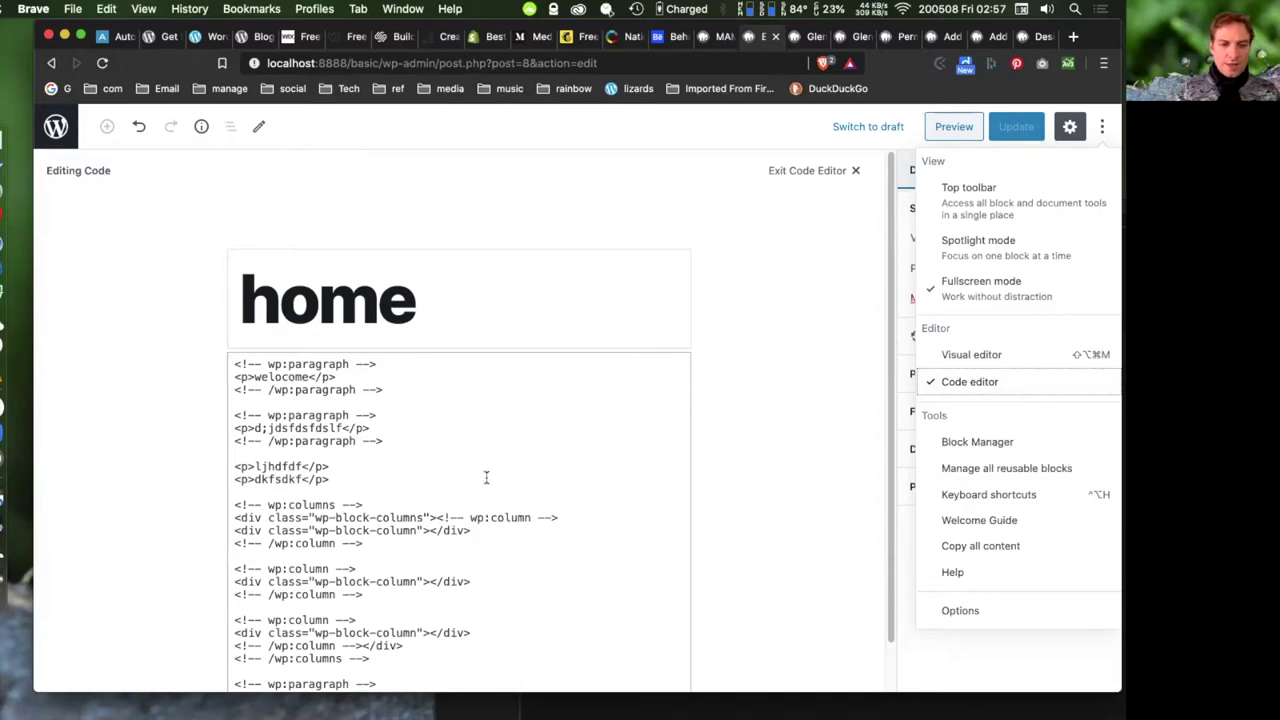
- Select the paragraph comment lines in the HTML code and reopen the ⋮ menu
scroll(486, 477, "down", 1)
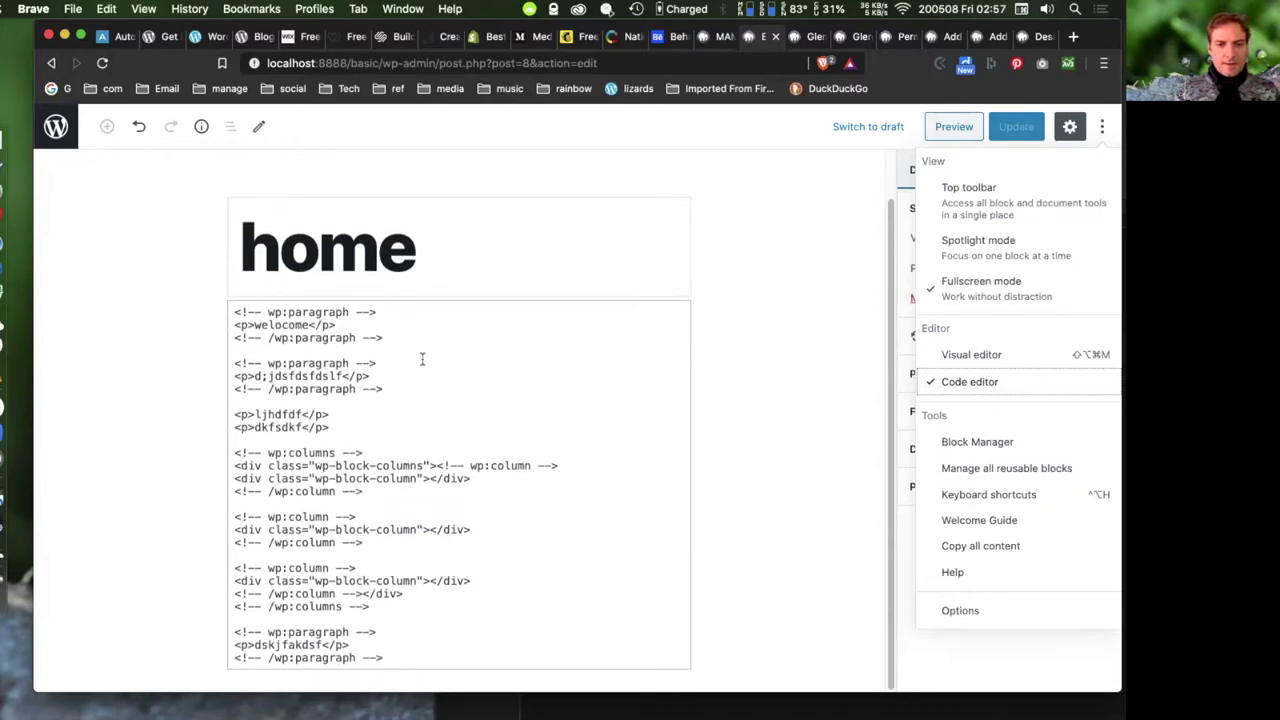
left_click_drag(395, 310, 226, 305)
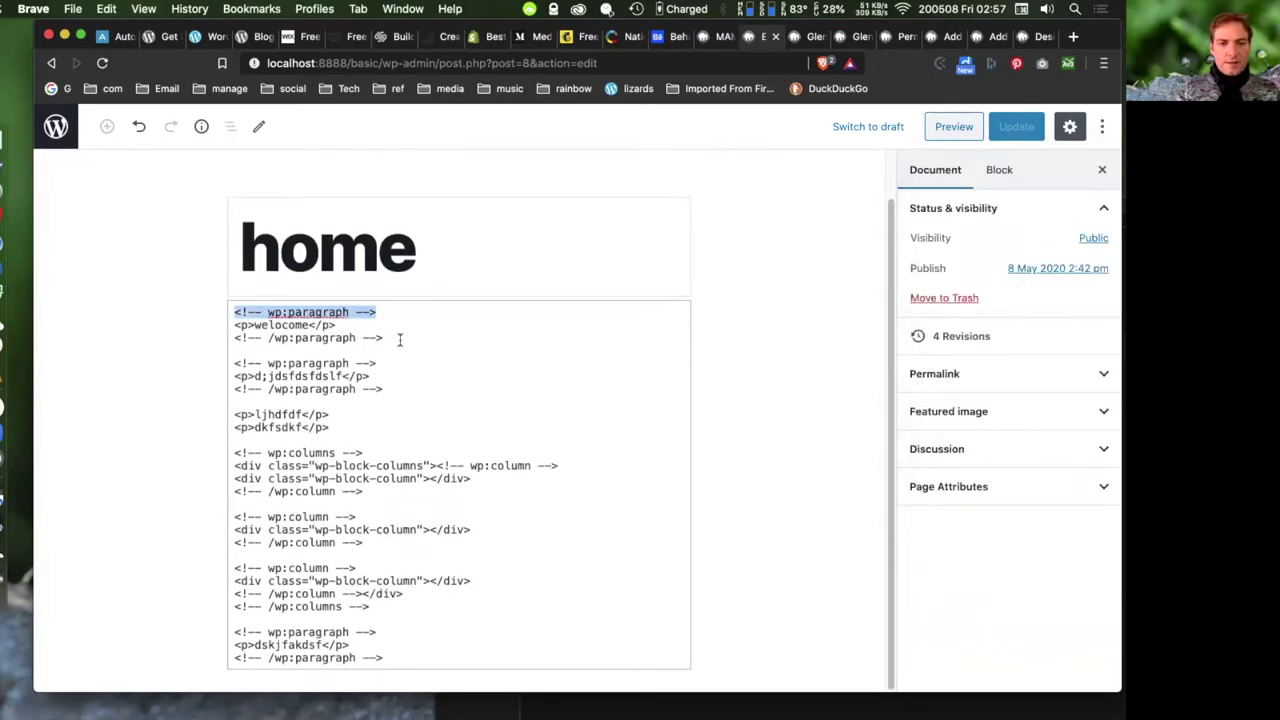
left_click(400, 338)
left_click(232, 338, "shift")
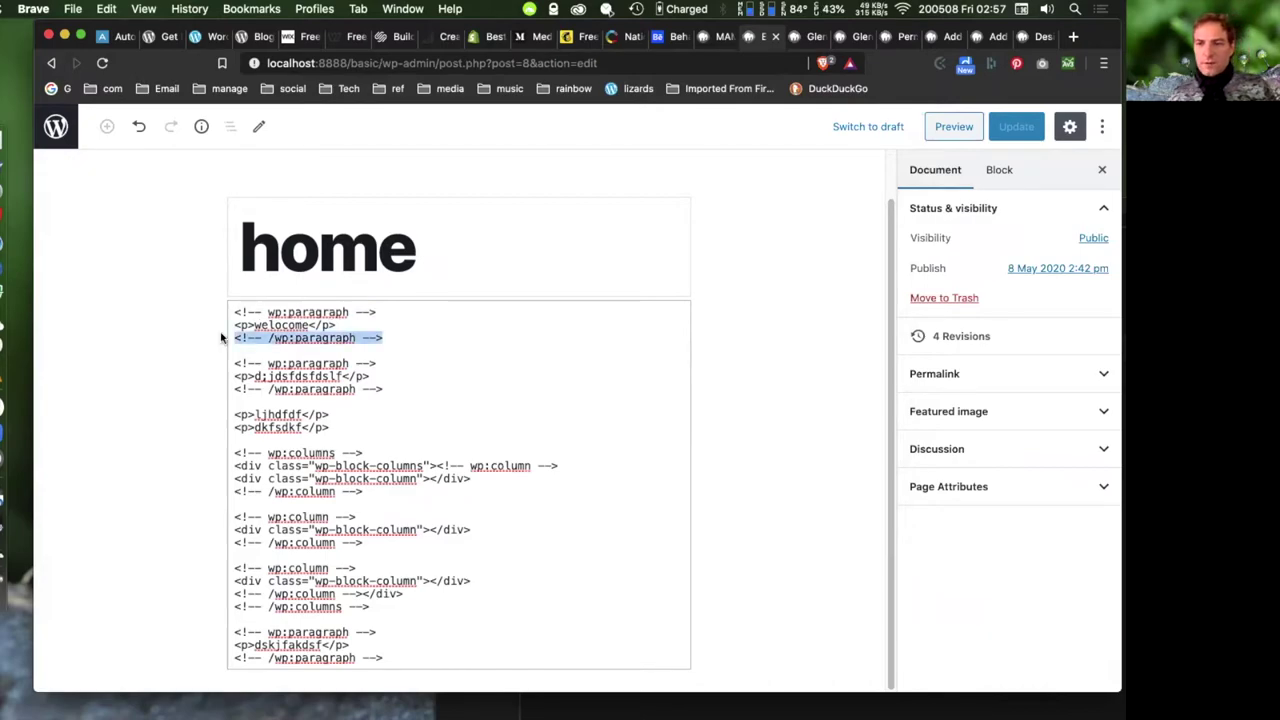
left_click(1097, 126)
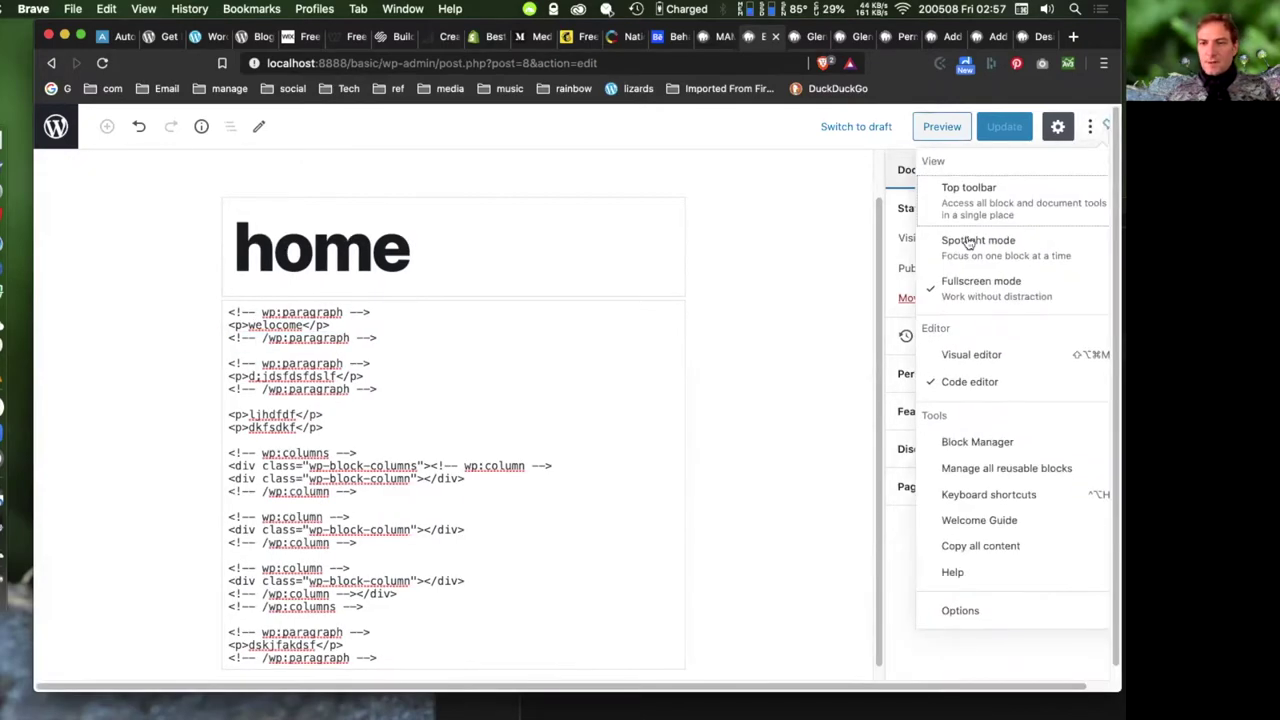
- Switch back to the Visual editor, open and close the Block Manager, then dismiss the ⋮ menu
left_click(976, 361)
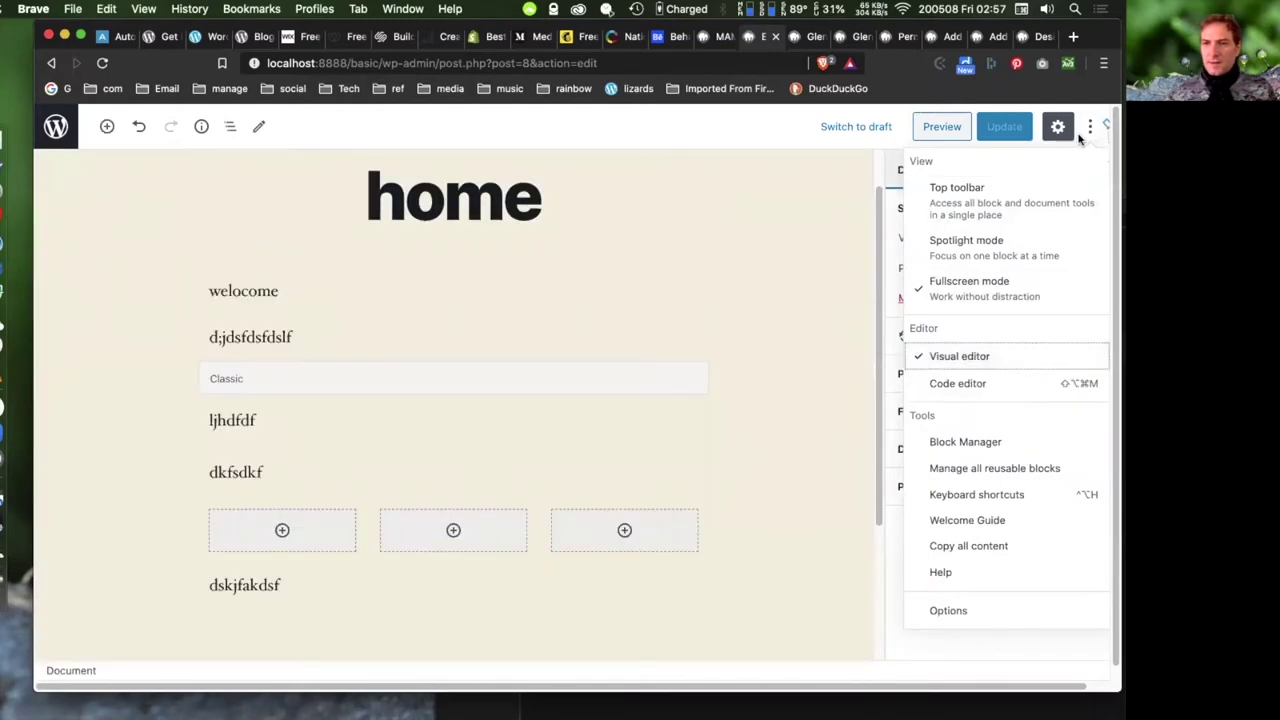
left_click(966, 443)
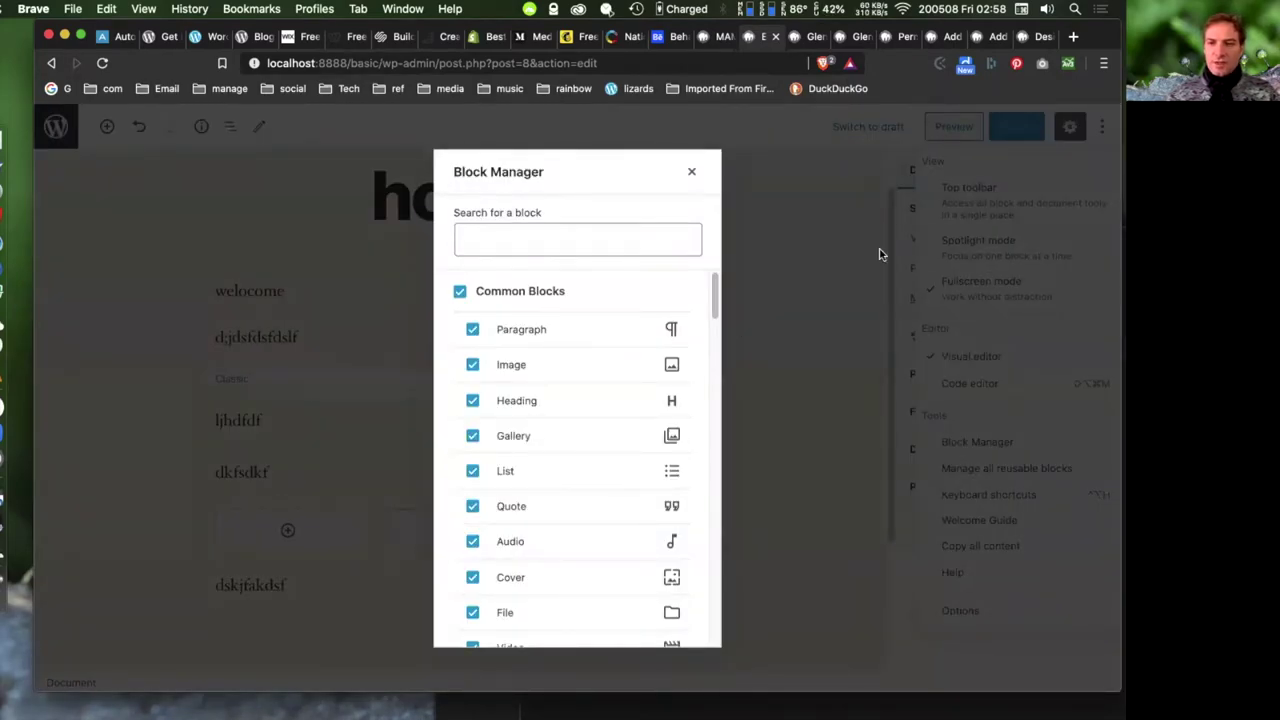
left_click(691, 171)
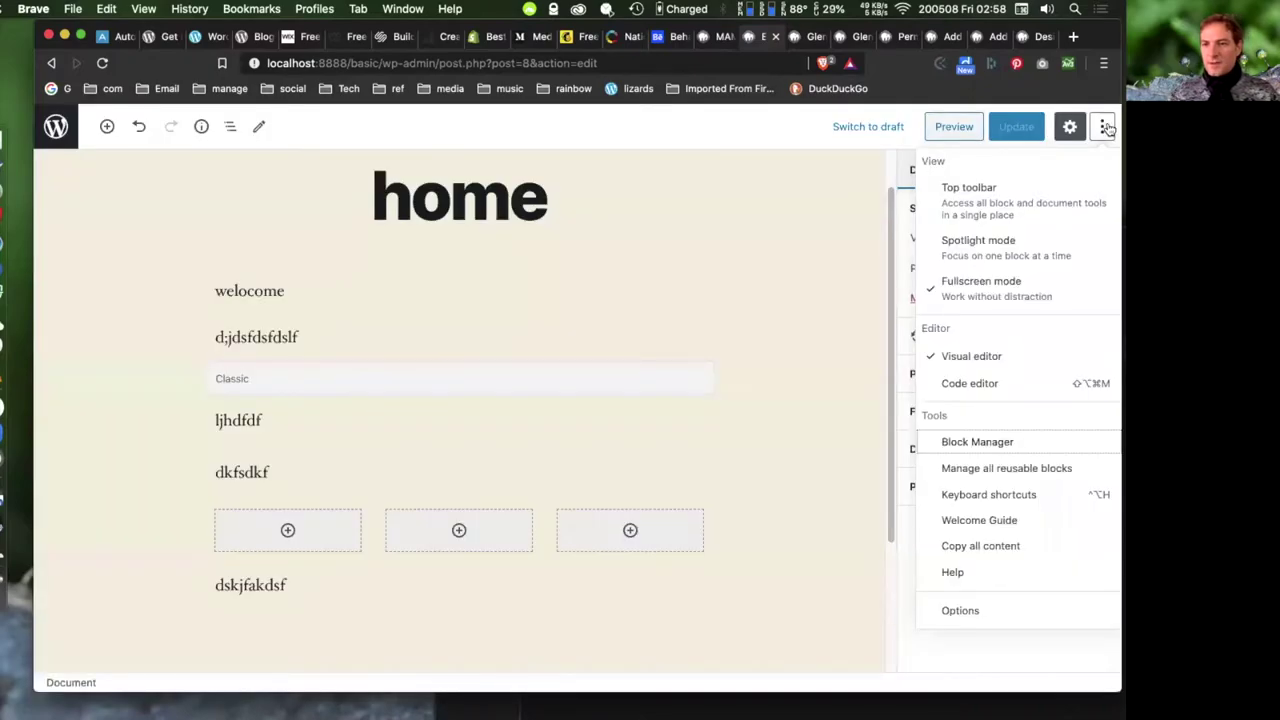
left_click(1103, 127)
left_click(944, 172)
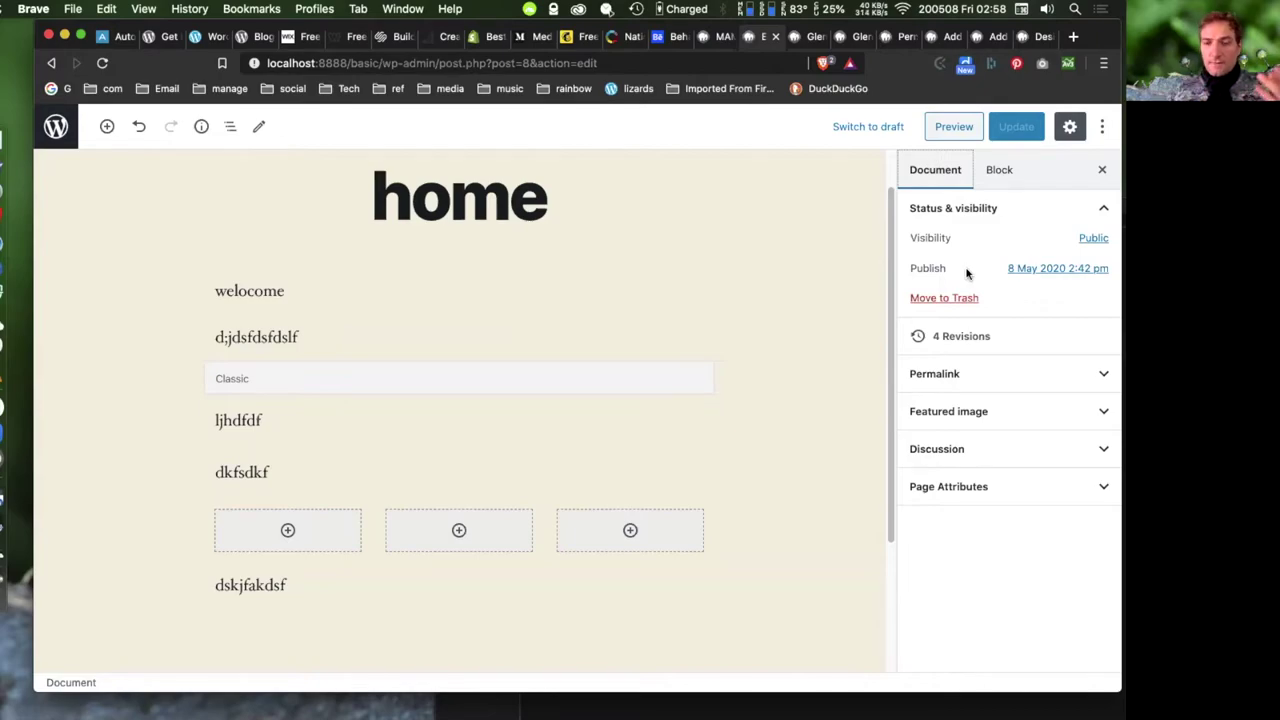
- Move from Block to Document settings and open the Public visibility options
left_click(1005, 170)
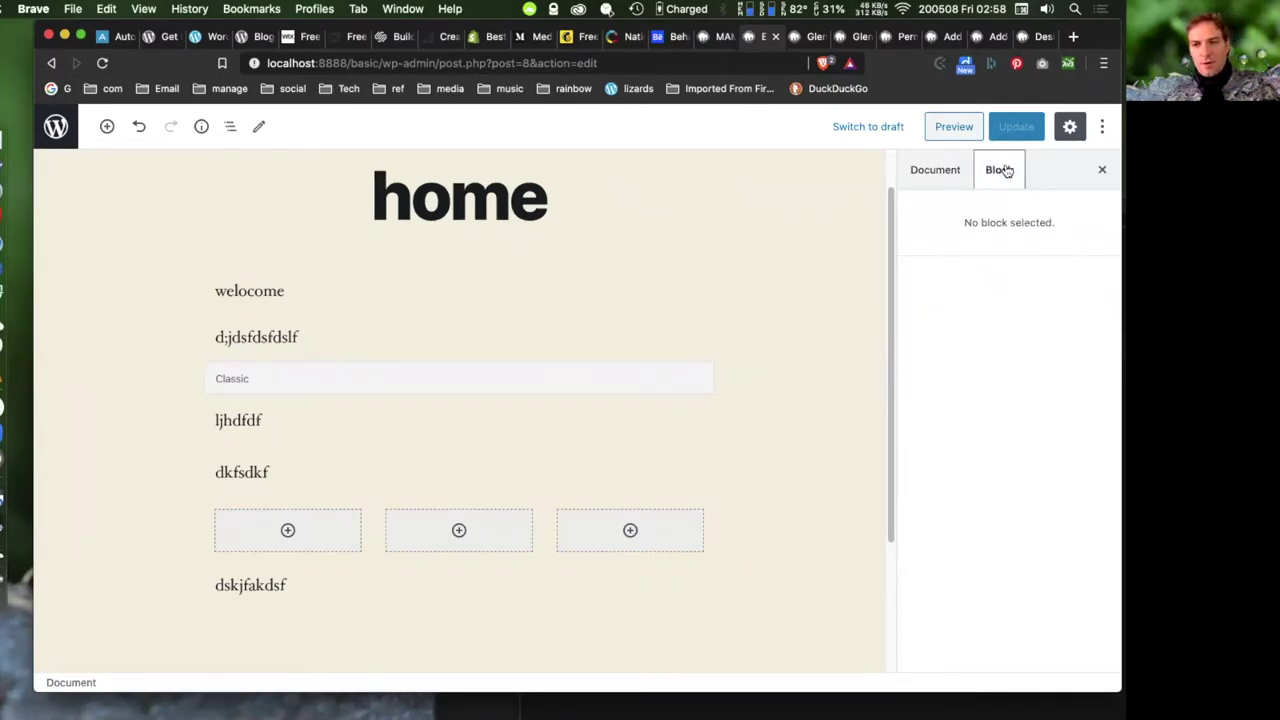
left_click(935, 170)
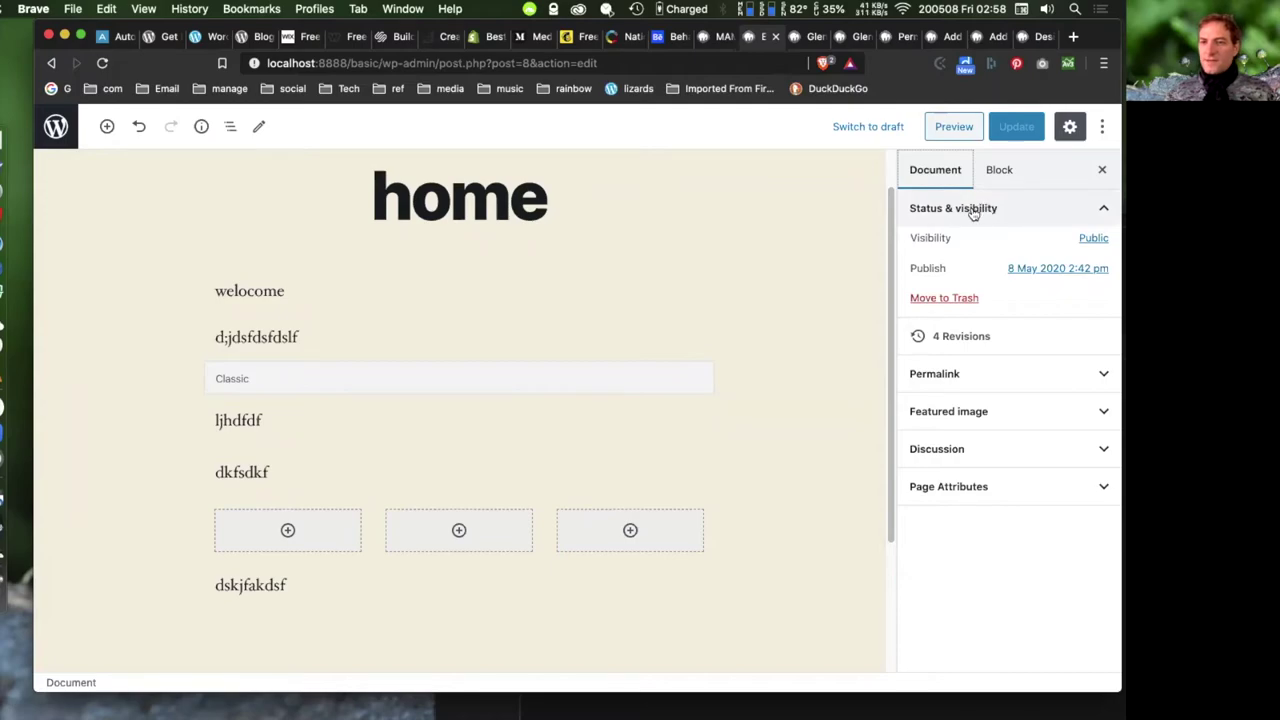
left_click(1090, 238)
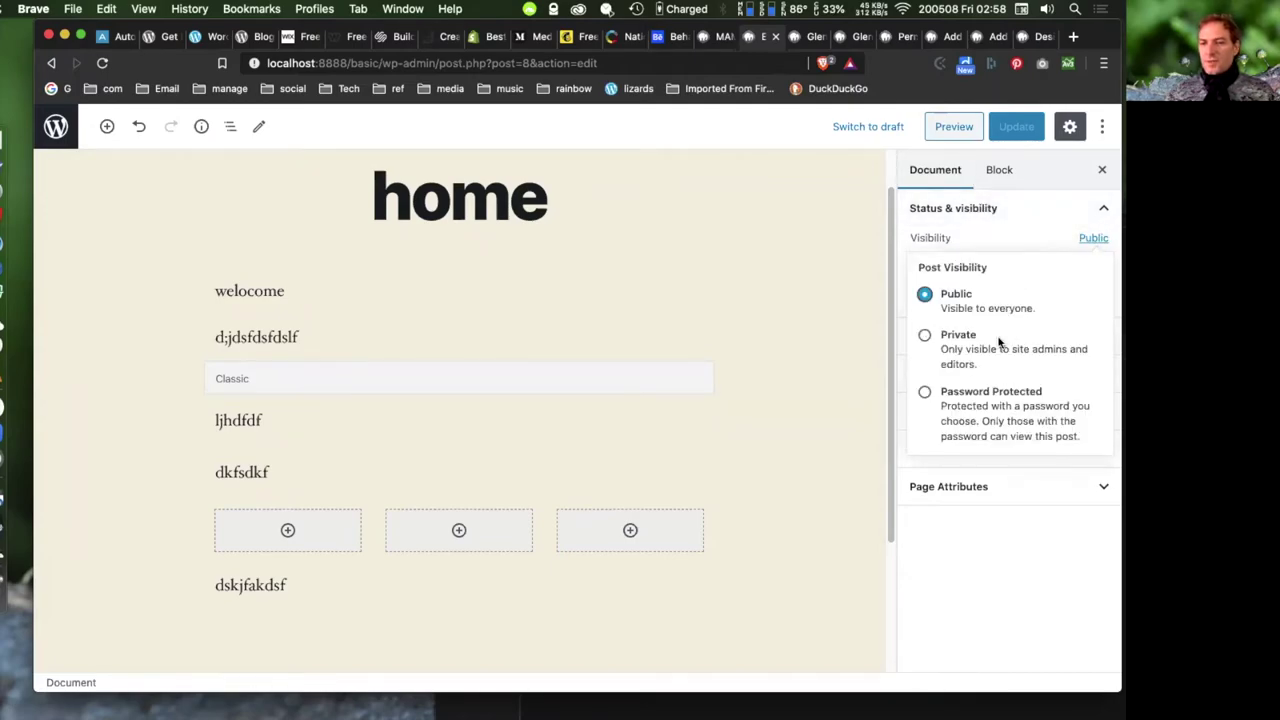
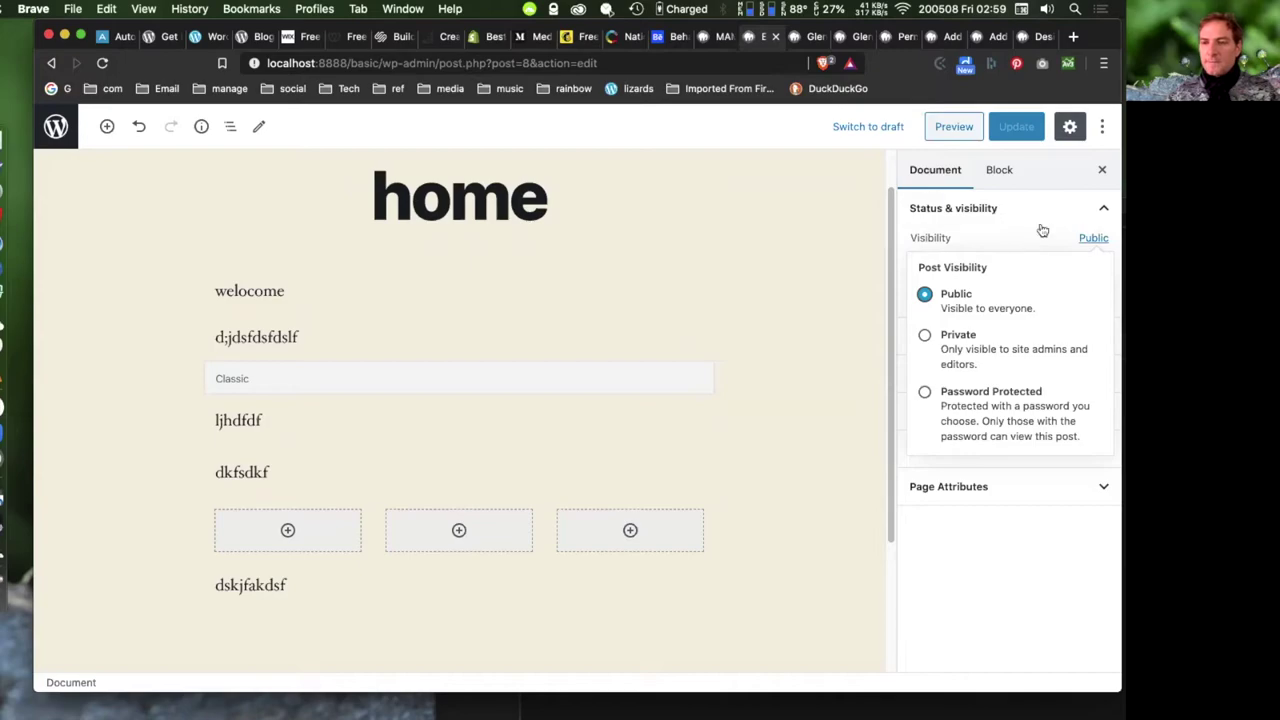
- Close the visibility choices and look at the publish date picker without changing it
left_click(831, 231)
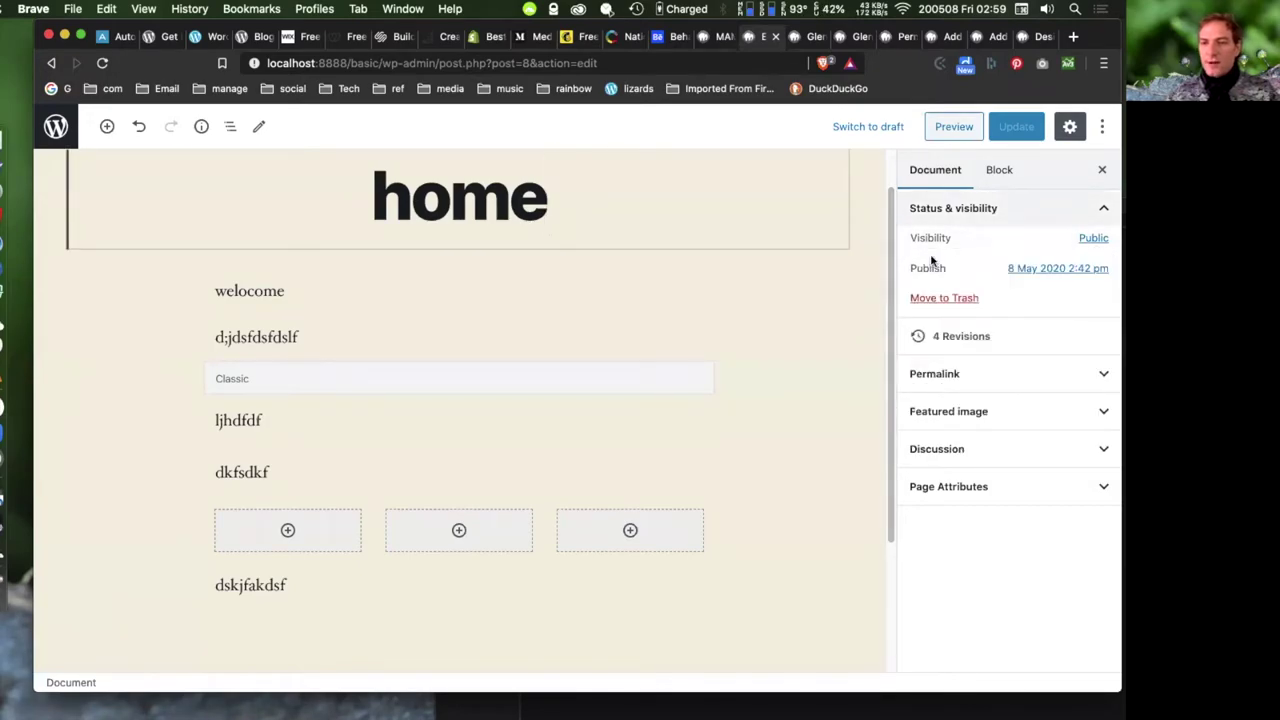
left_click(1062, 268)
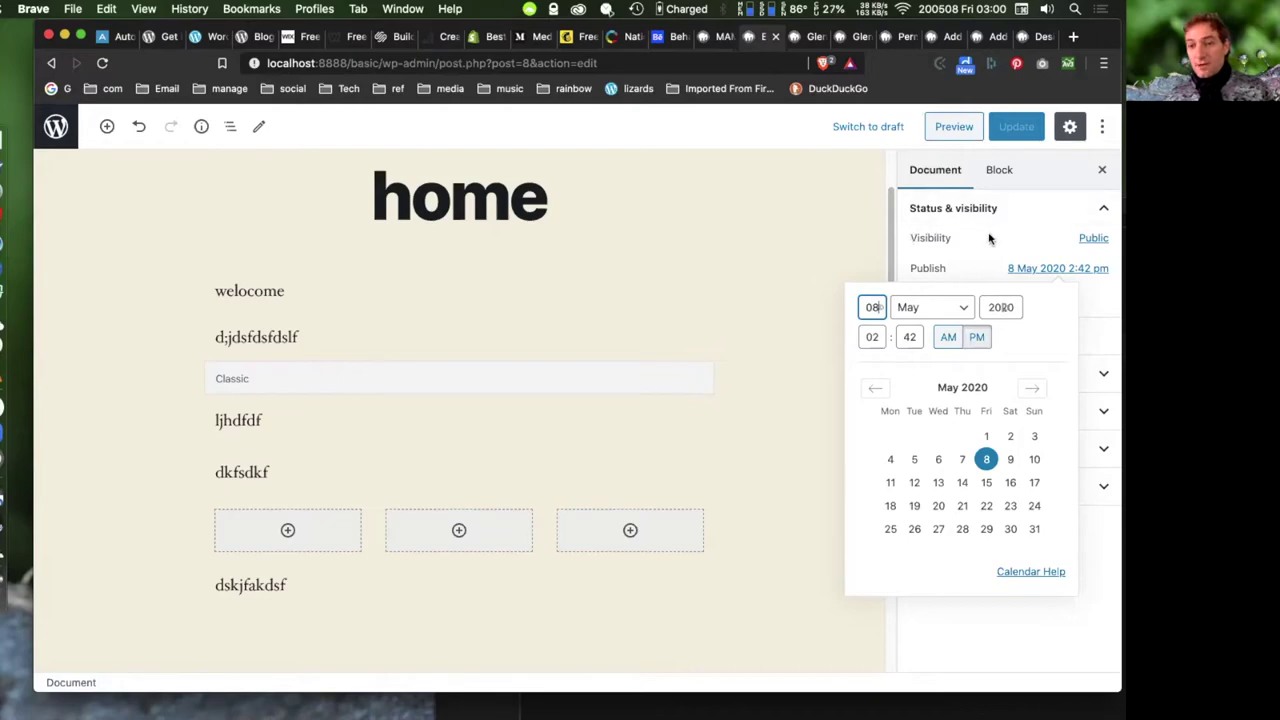
left_click(832, 245)
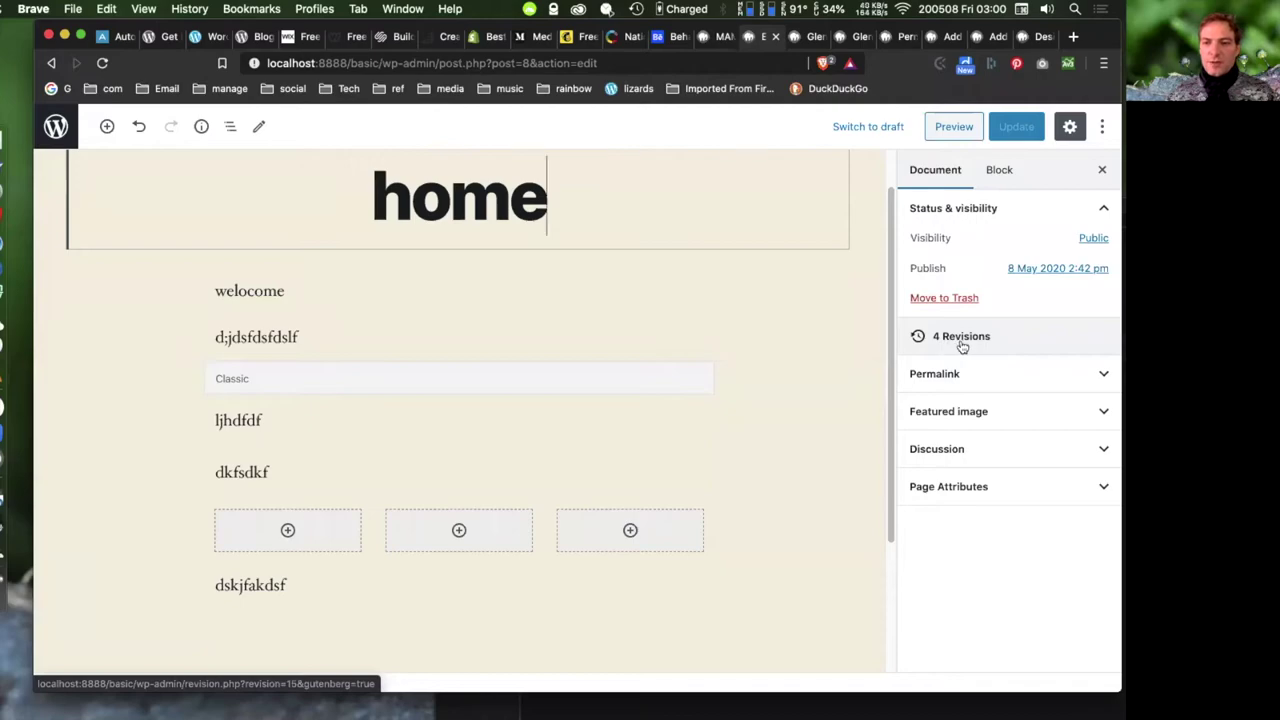
- Browse the home page's earlier revisions, then return to the page editor
left_click(951, 346)
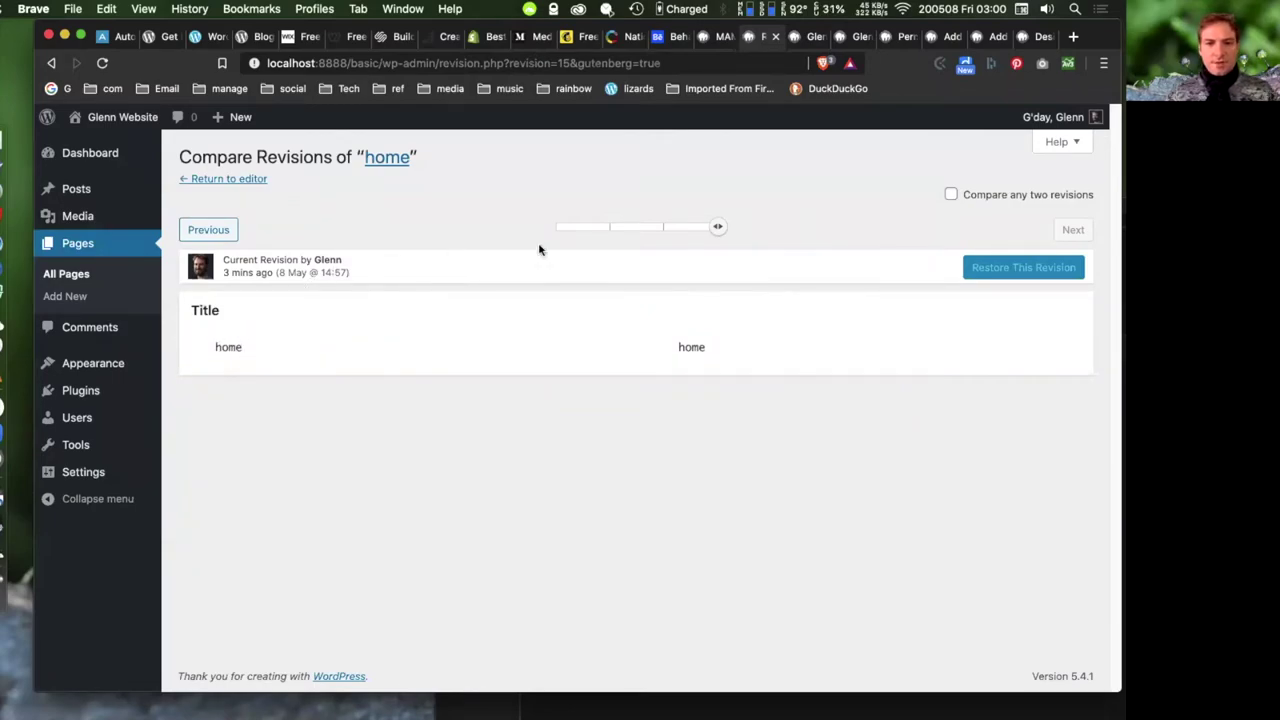
left_click_drag(717, 228, 671, 229)
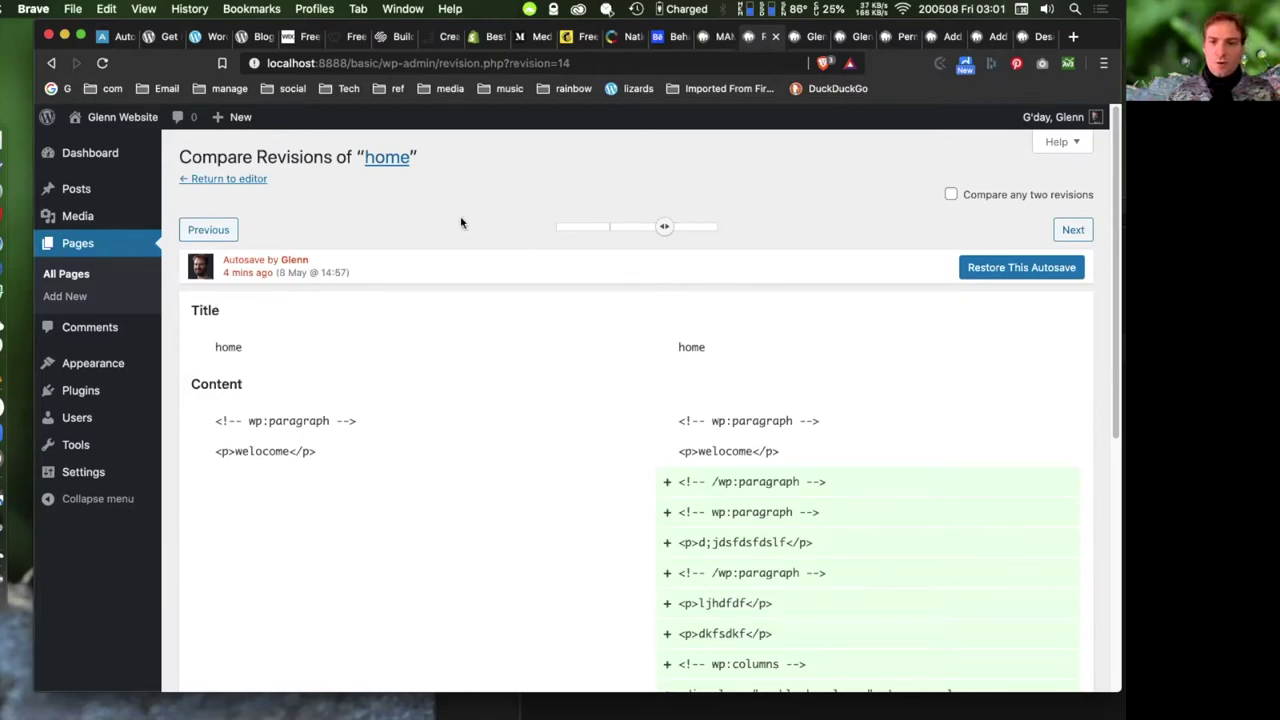
left_click_drag(666, 229, 572, 226)
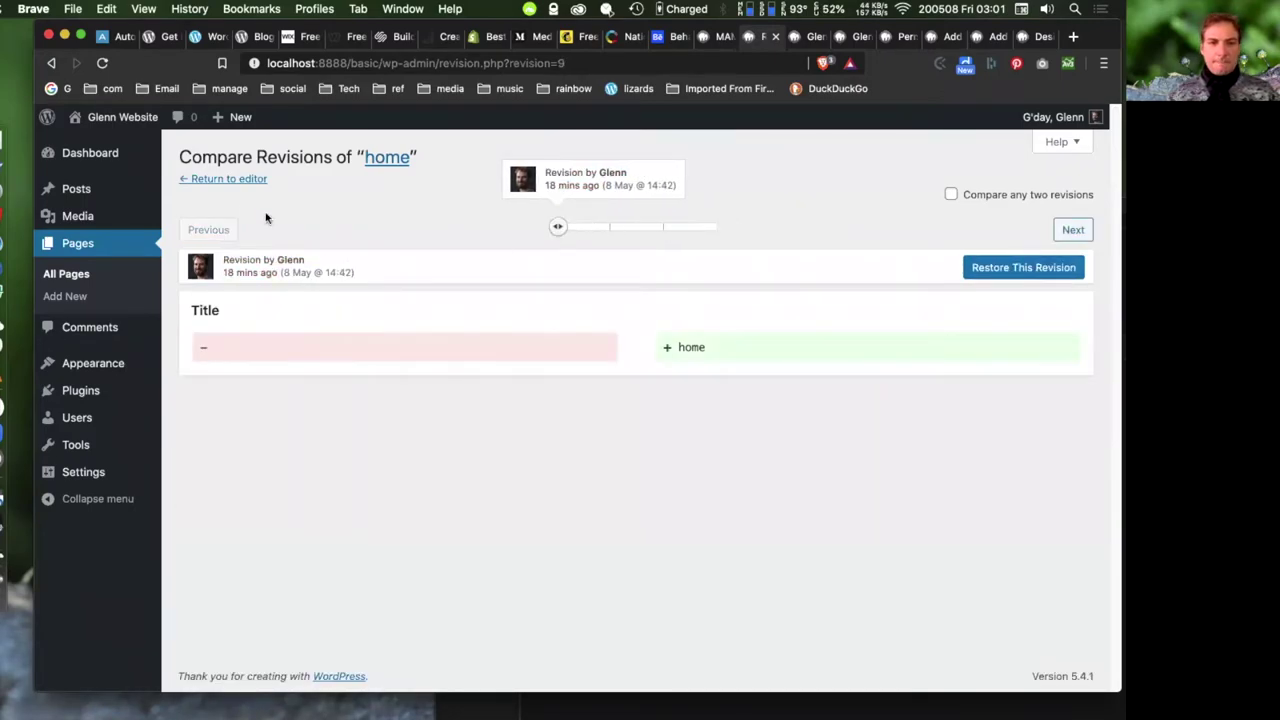
left_click(241, 181)
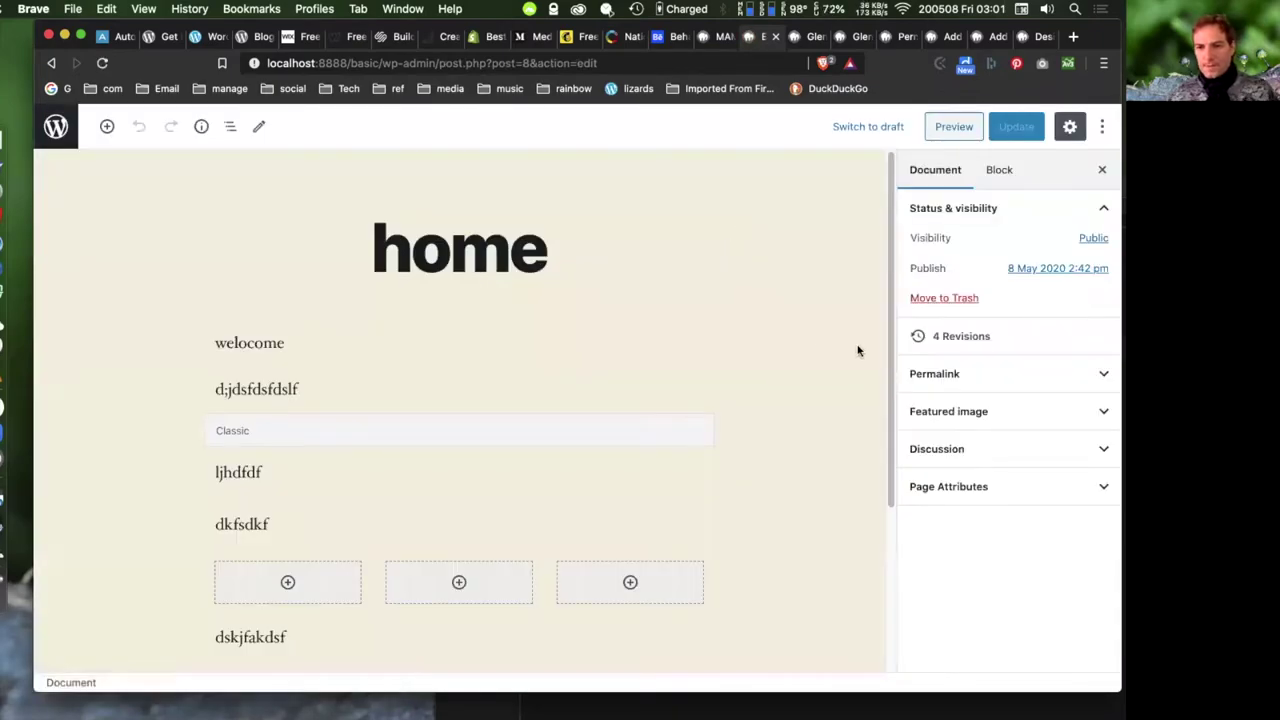
- Expand the Permalink panel and check the live home page in a new tab
left_click(1016, 374)
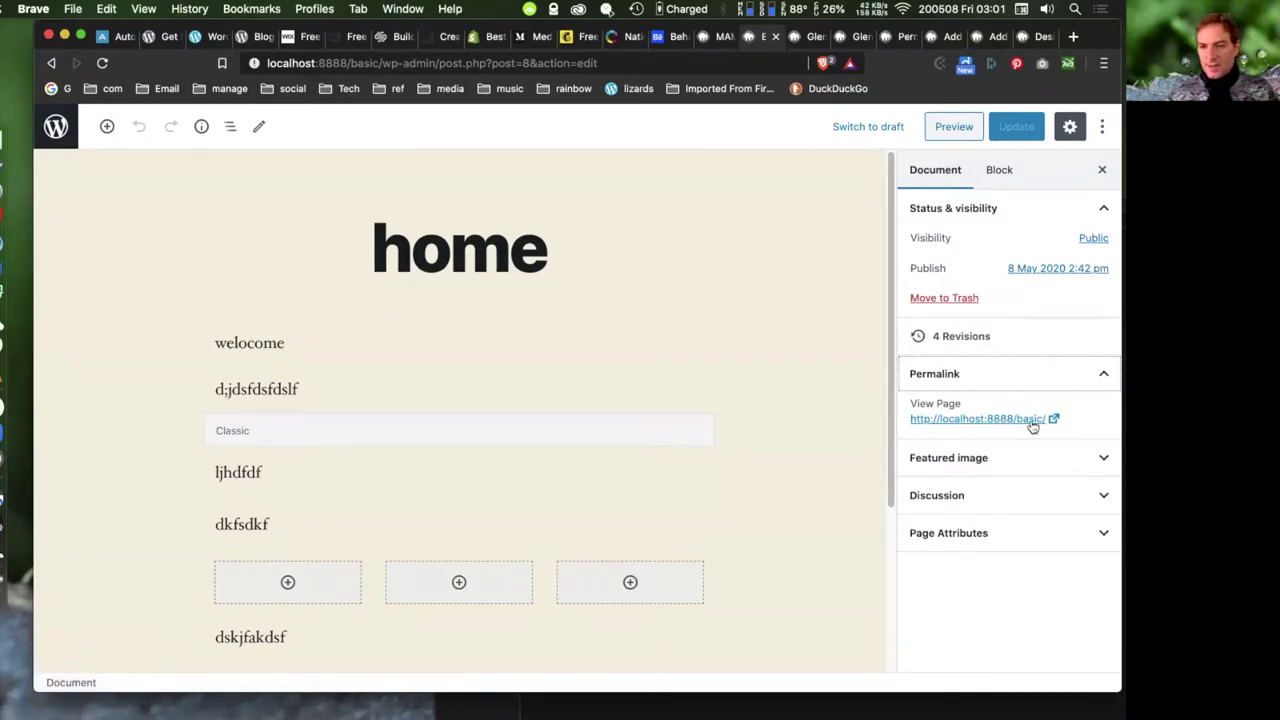
left_click(978, 420)
left_click(738, 37)
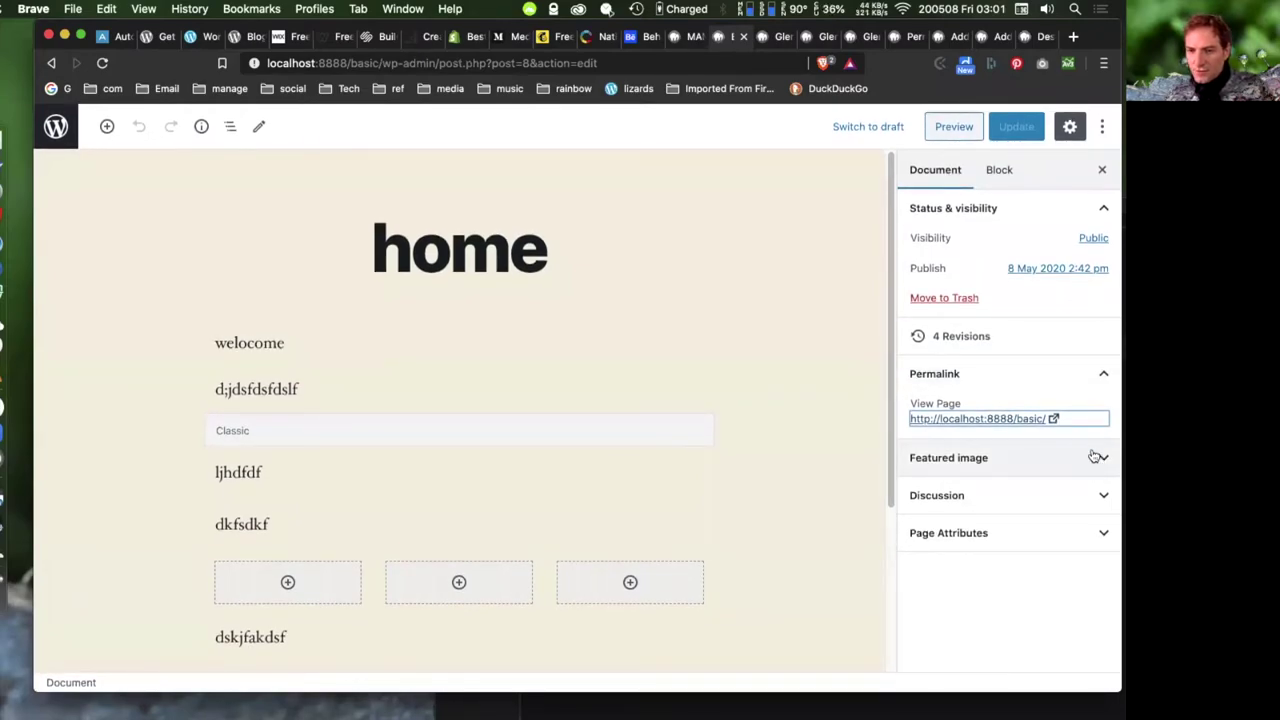
- Expand the Featured image and Discussion panels
left_click(1005, 460)
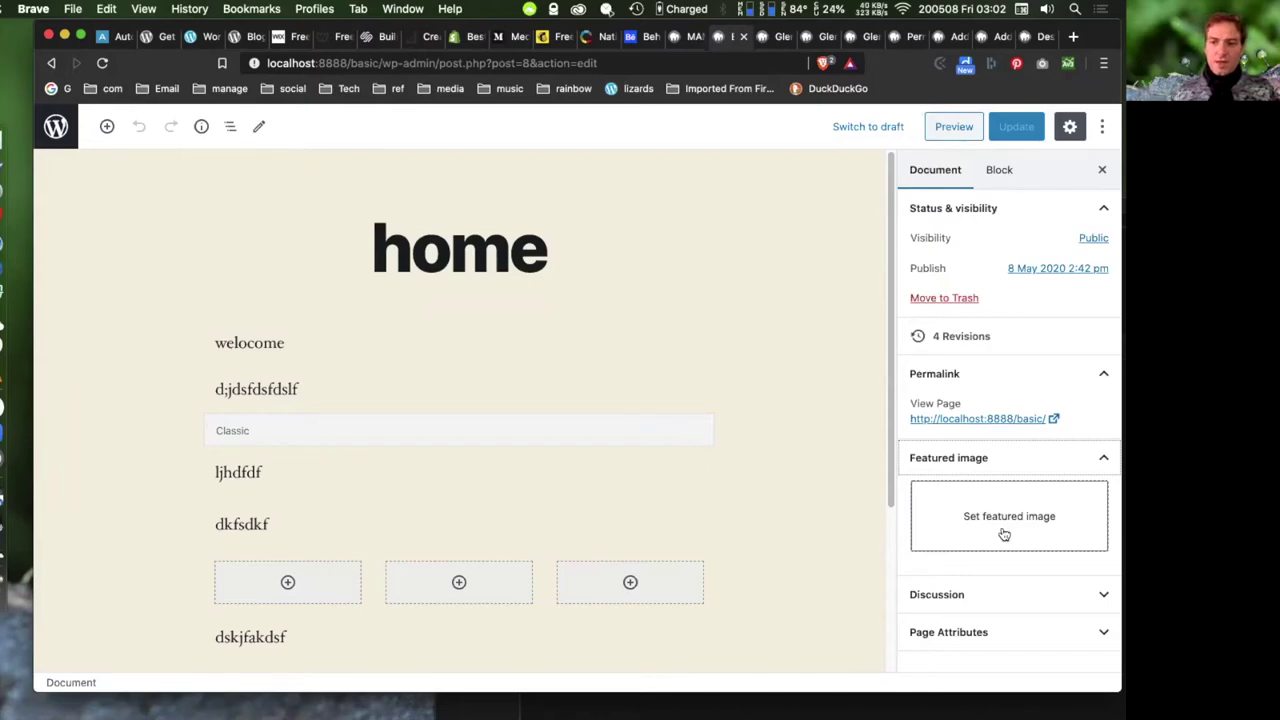
left_click(1004, 535)
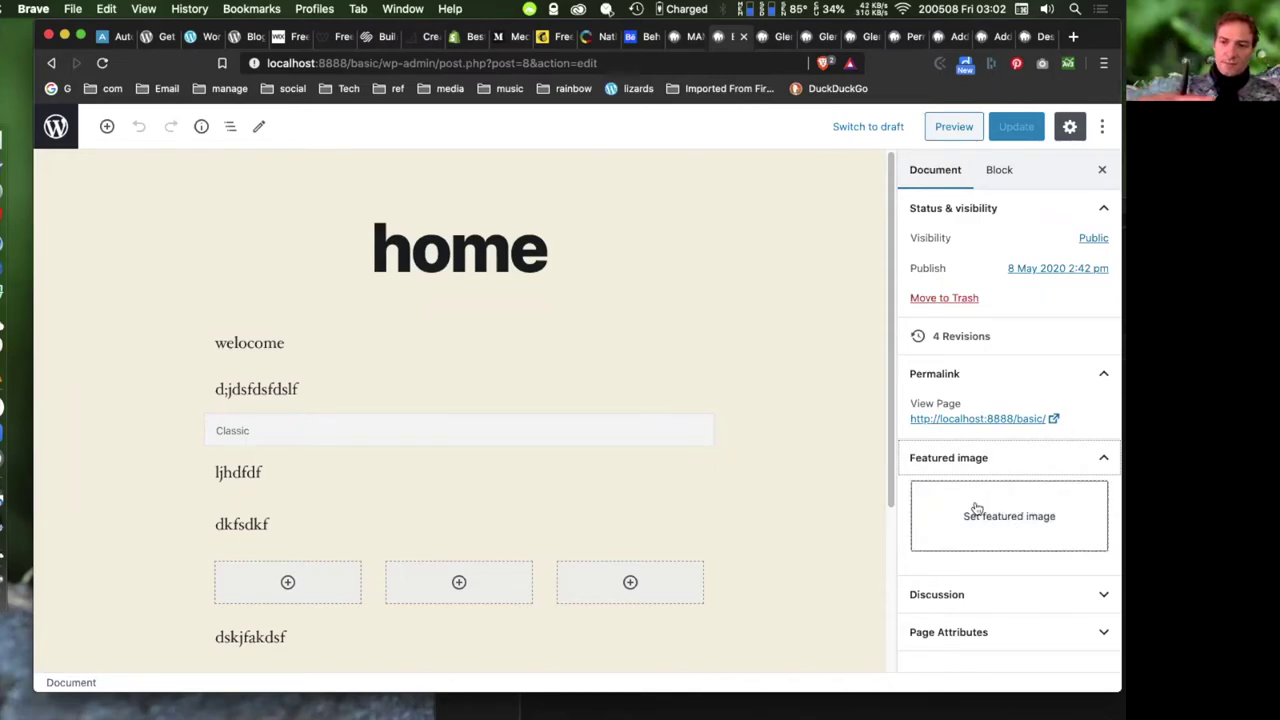
left_click(957, 594)
scroll(1010, 470, "down", 1)
- Close the featured image chooser without picking an image, then expand Page Attributes
left_click(995, 510)
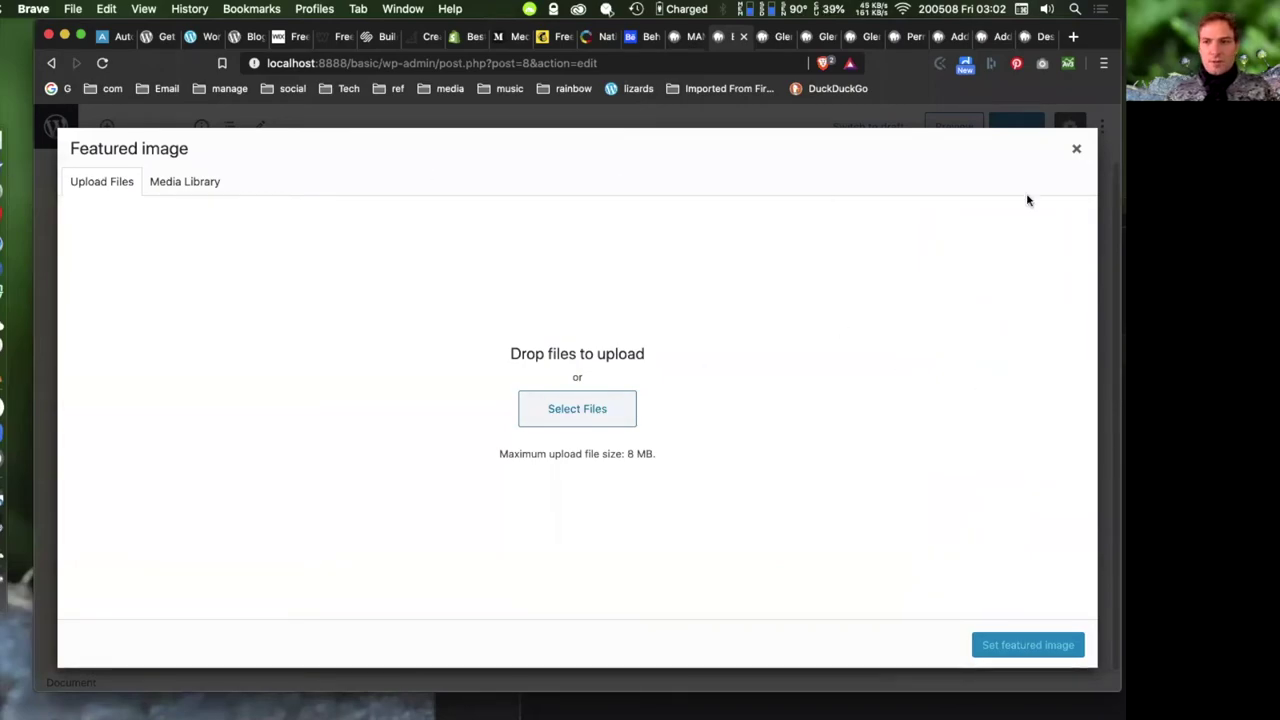
left_click(1076, 148)
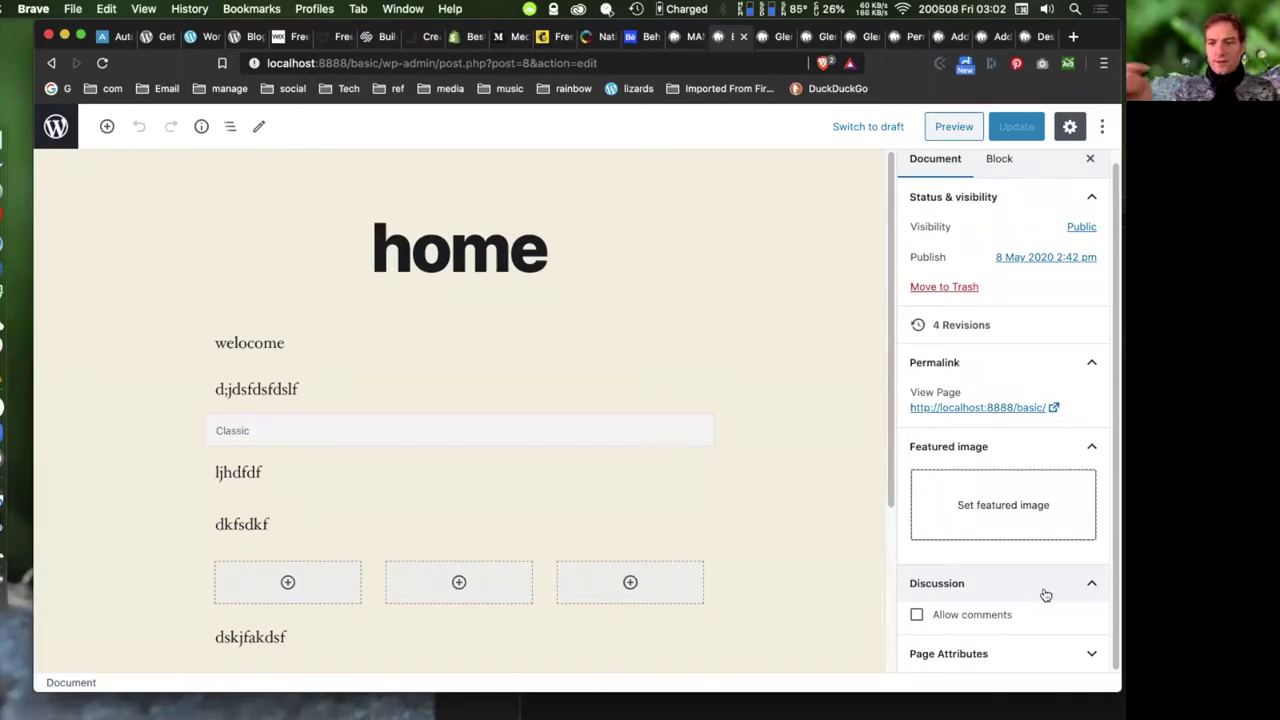
left_click(1049, 654)
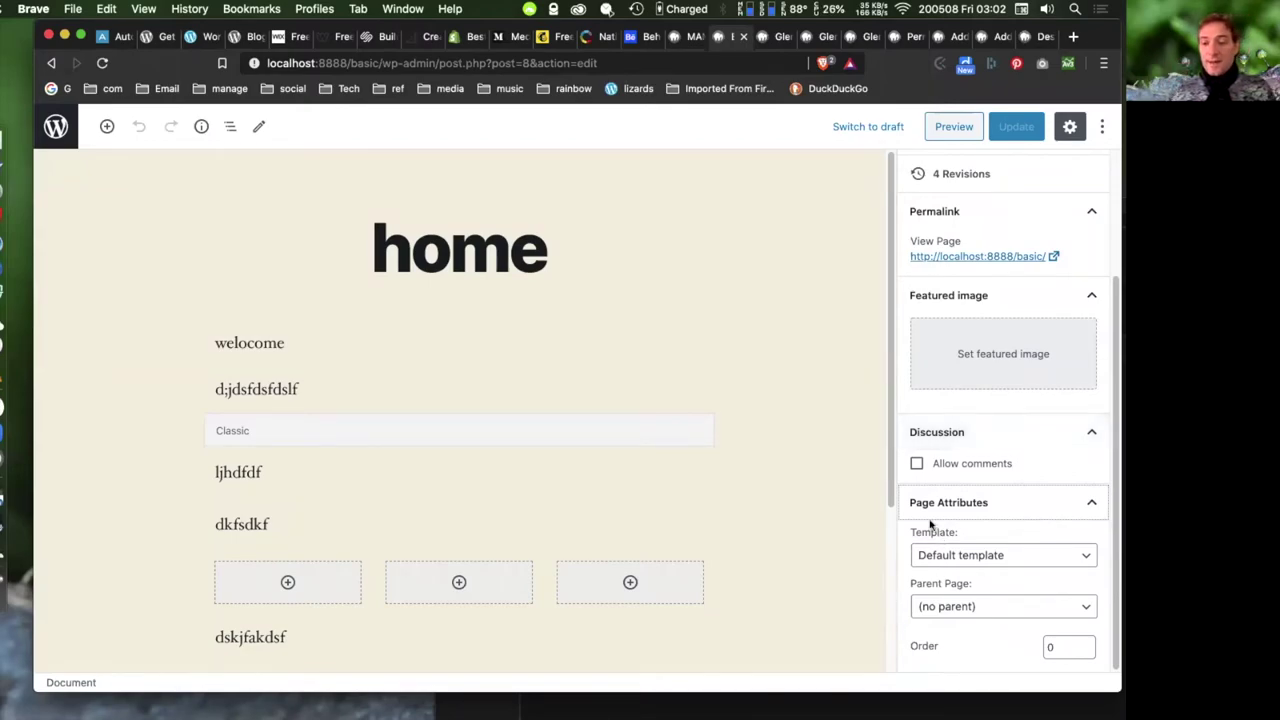
- Keep the Default template, set Parent Page to Sample Page, and click Update
left_click(1020, 556)
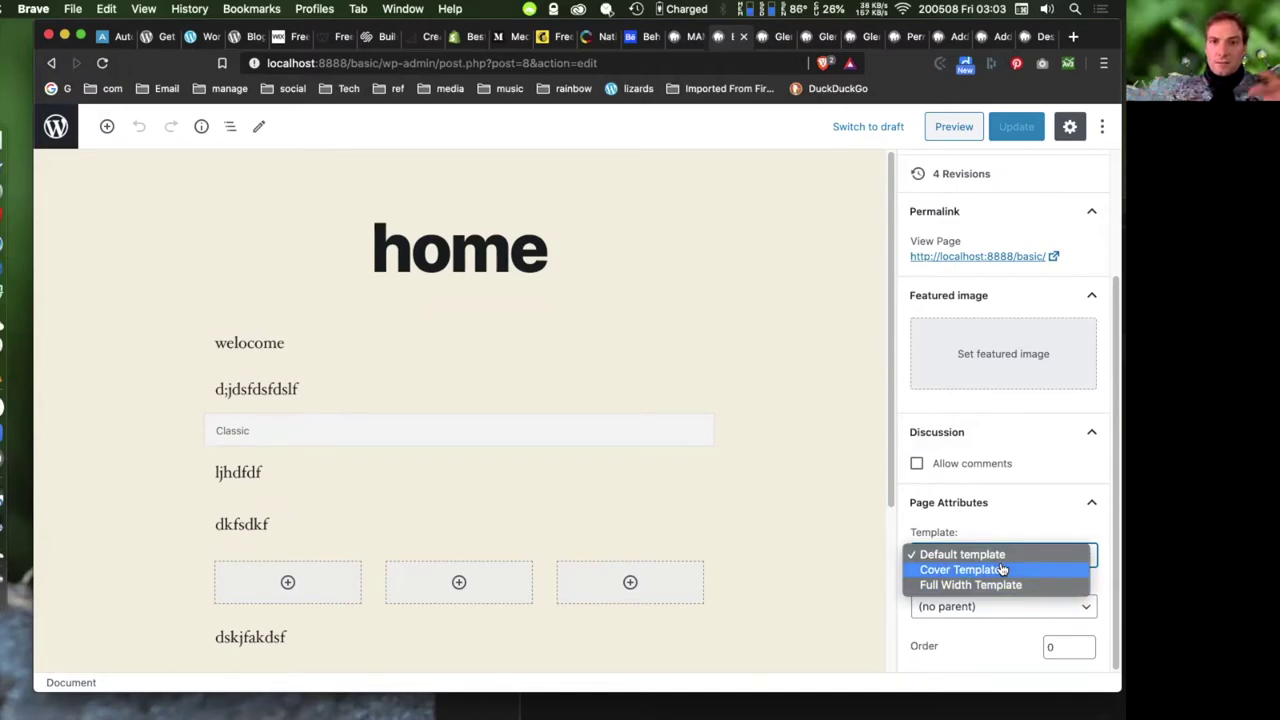
left_click(1002, 569)
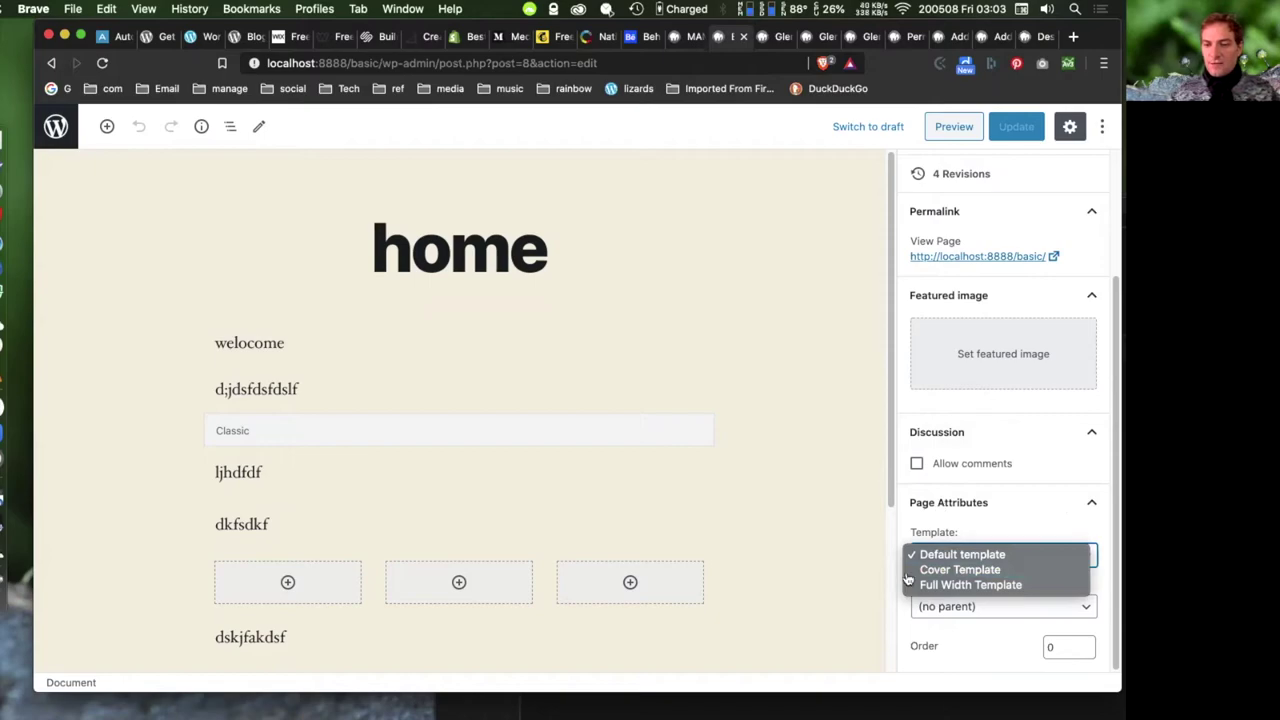
left_click(986, 522)
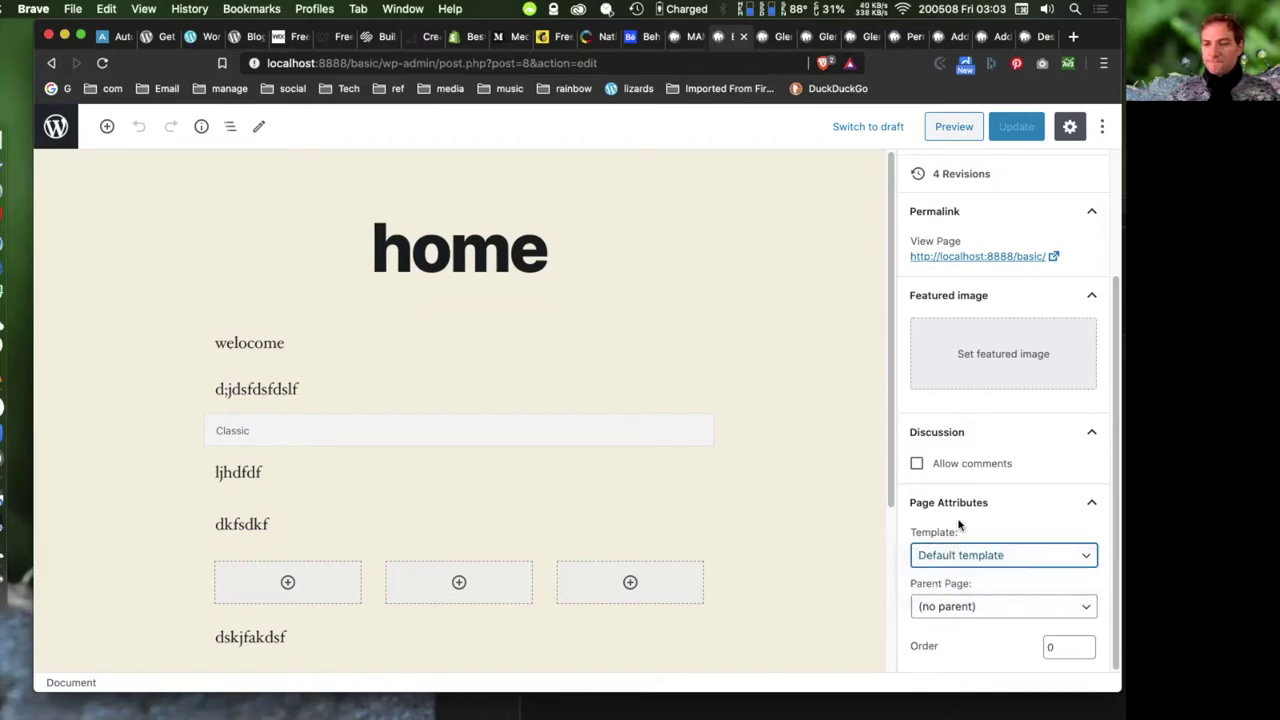
left_click(1000, 606)
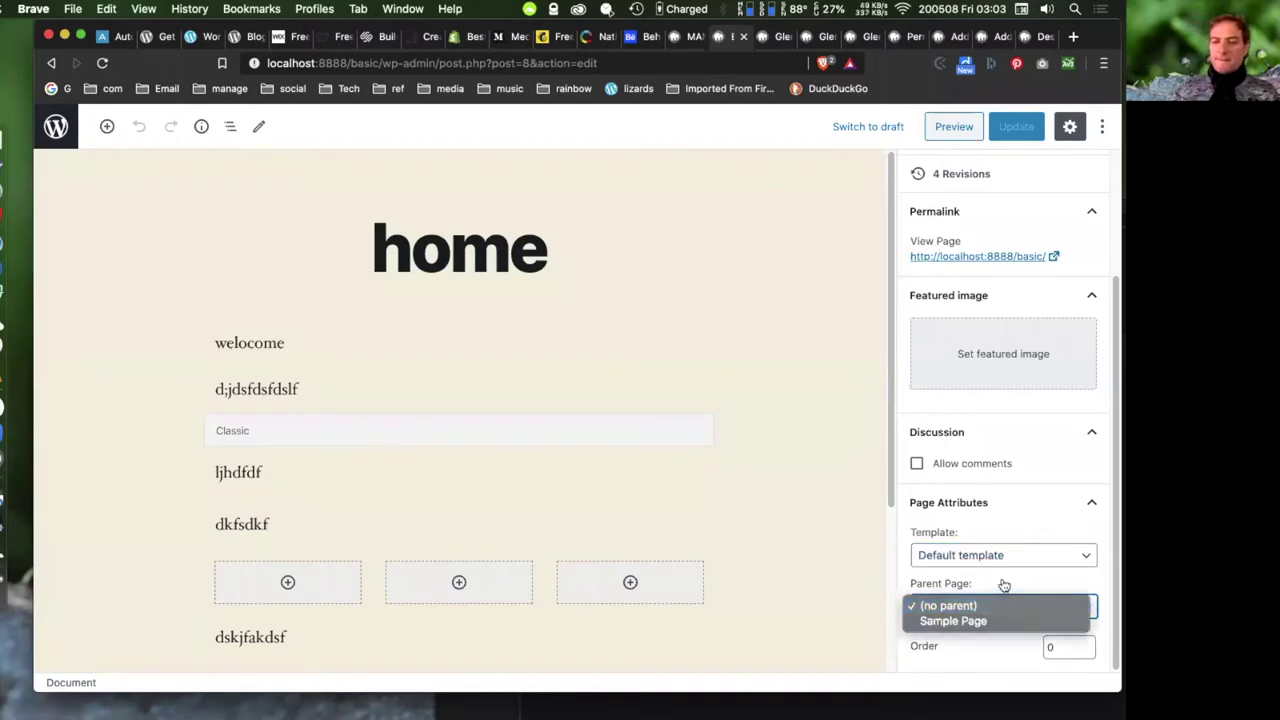
left_click(965, 620)
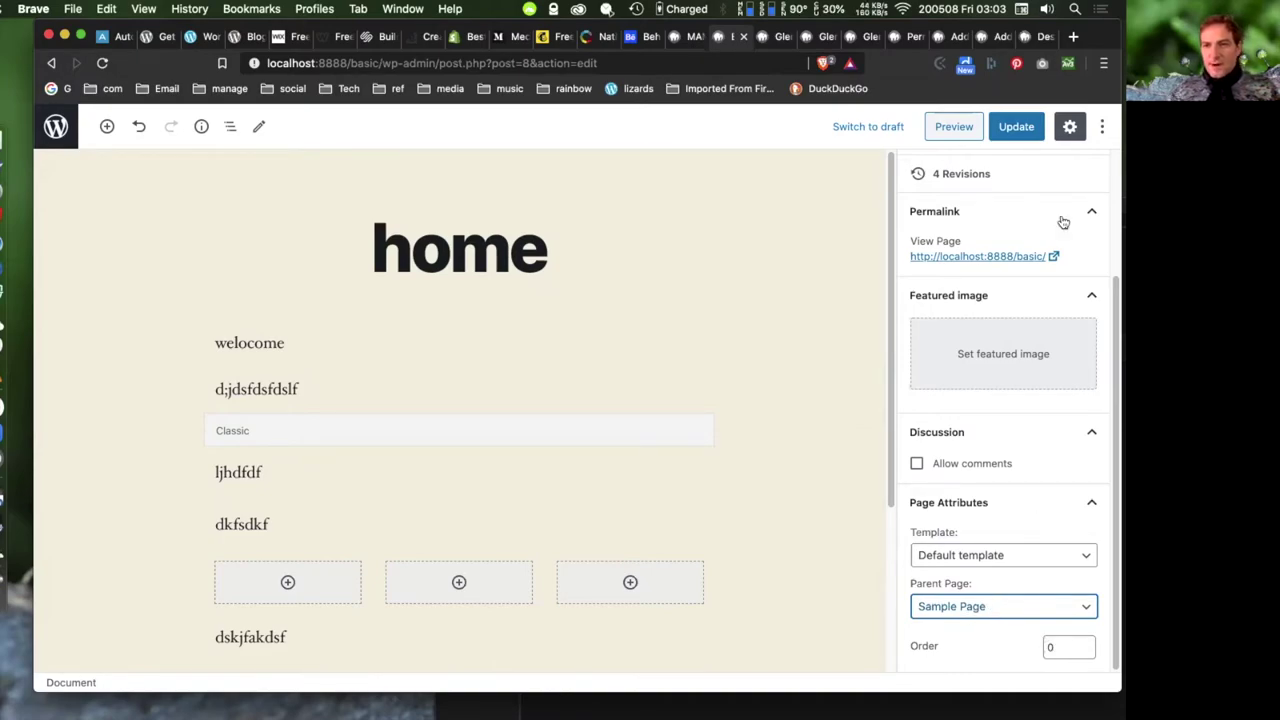
left_click(1012, 126)
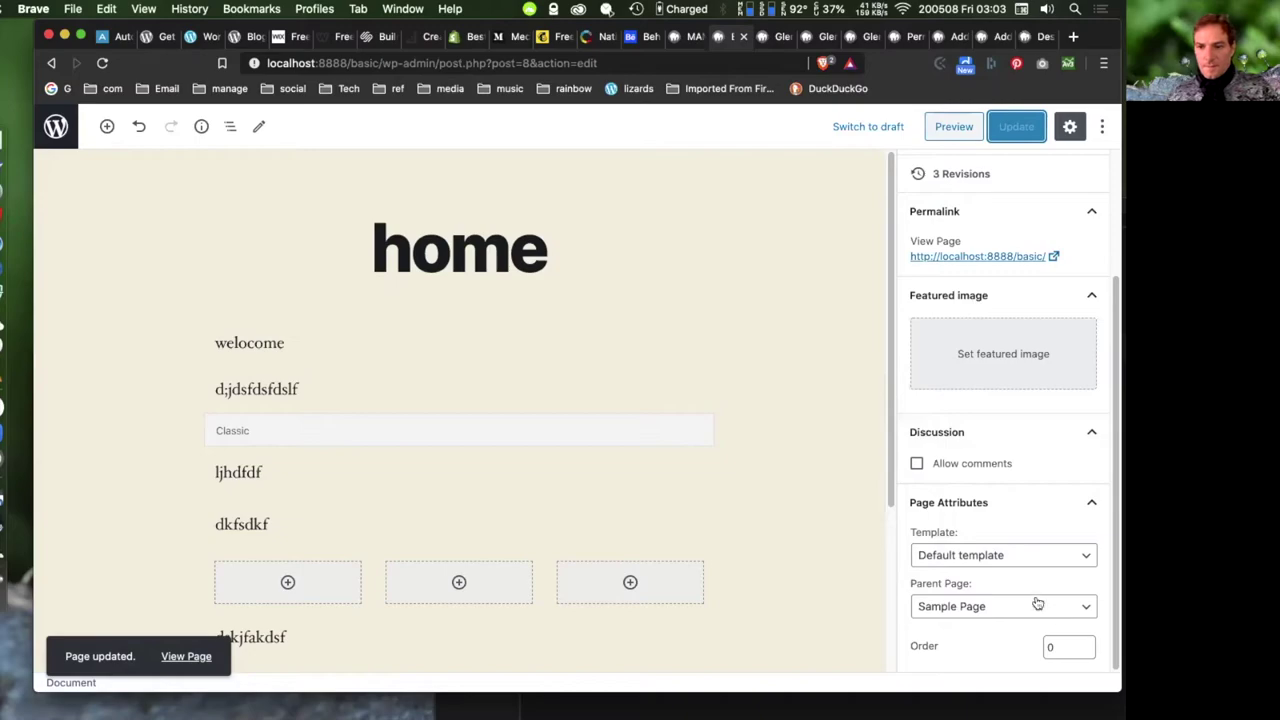
- Reload the editor to confirm Sample Page is still the parent
scroll(1010, 204, "up", 3)
scroll(1010, 204, "down", 3)
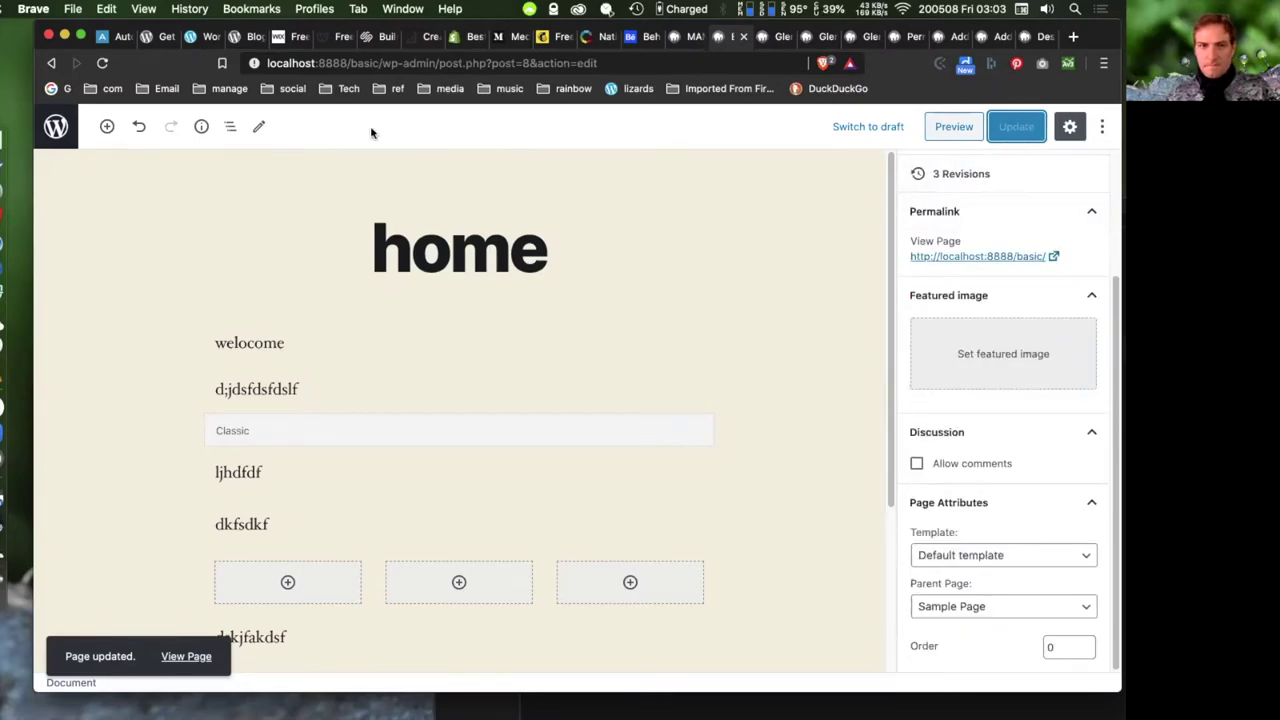
left_click(102, 63)
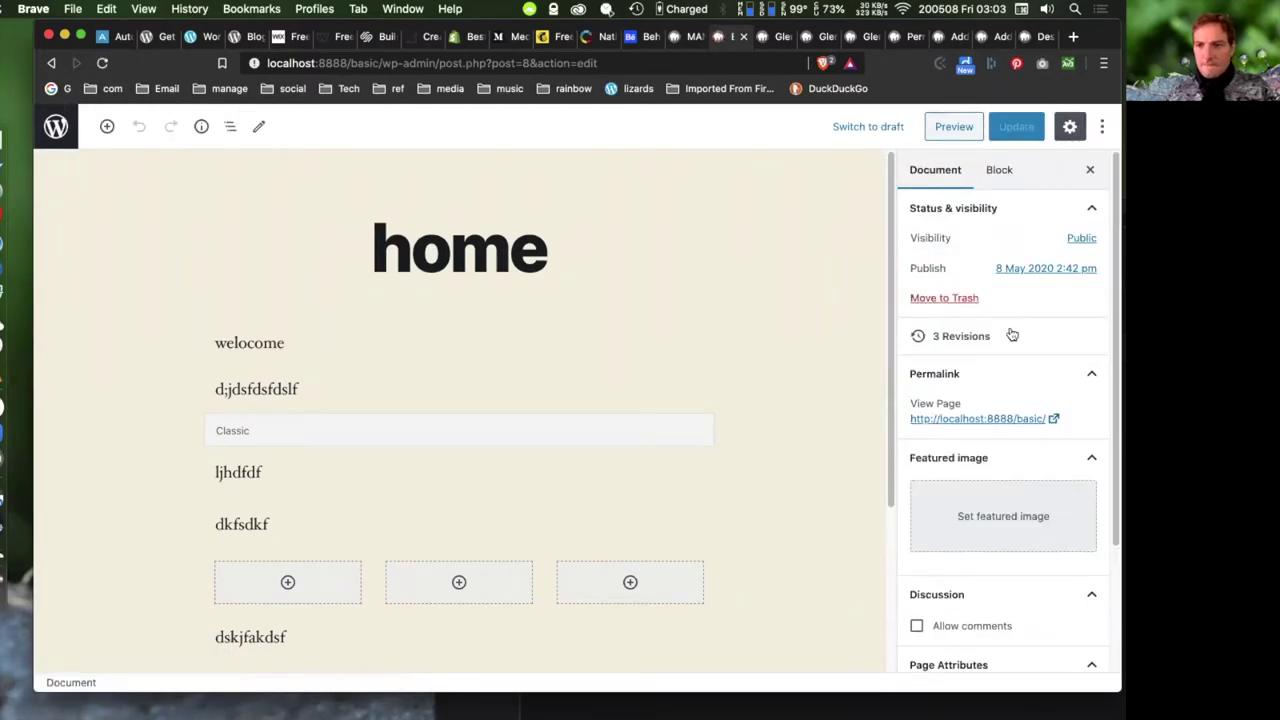
scroll(1044, 339, "down", 4)
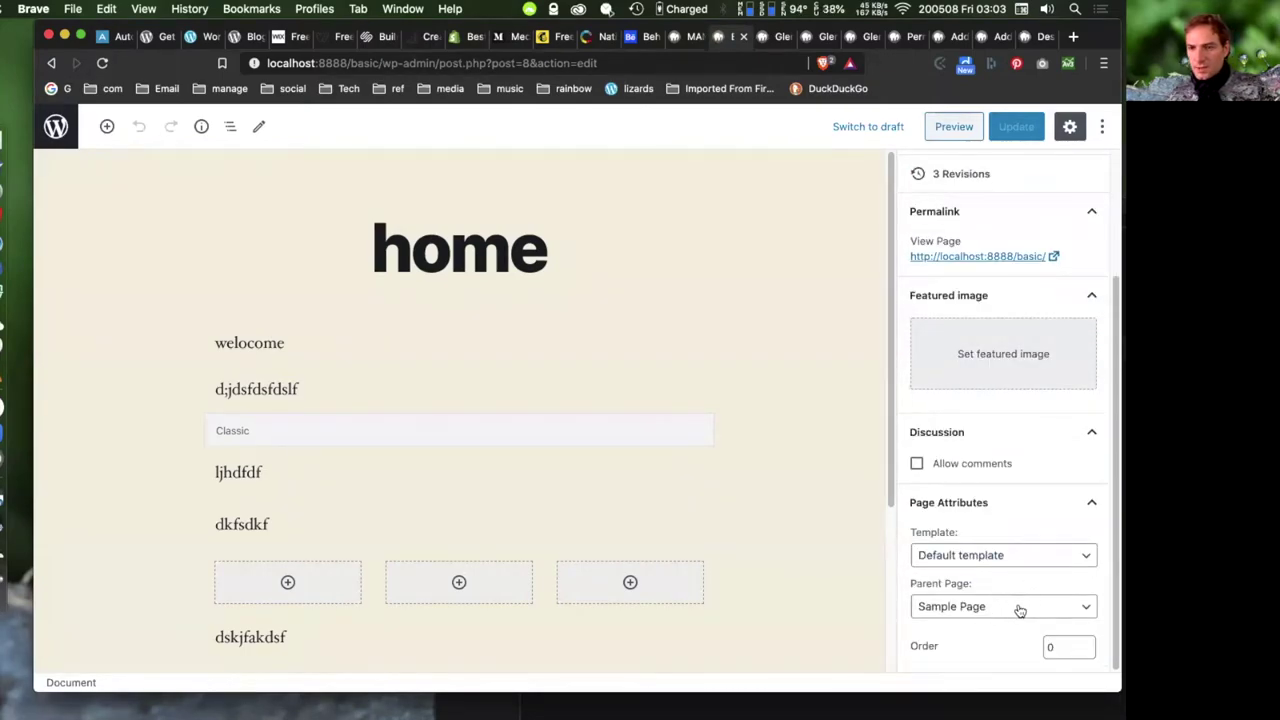
scroll(1031, 512, "up", 4)
left_click(650, 224)
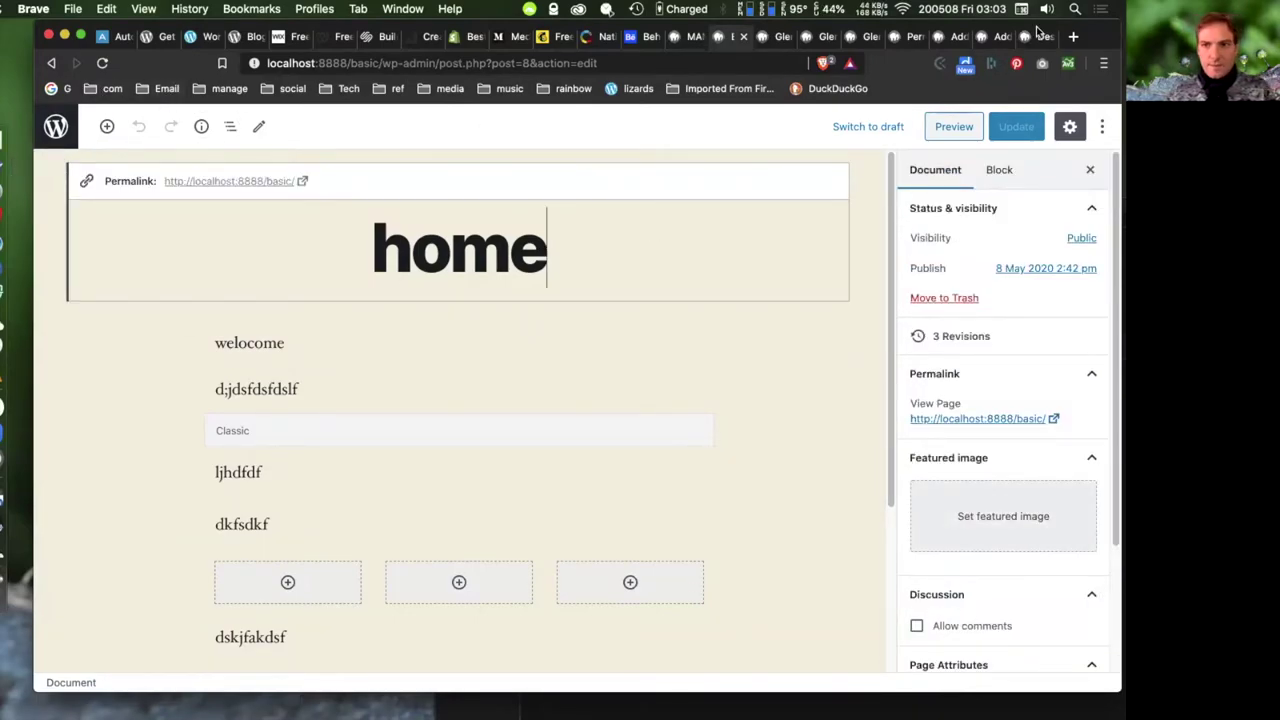
- Open a new page editor in a separate browser tab
left_click(773, 39)
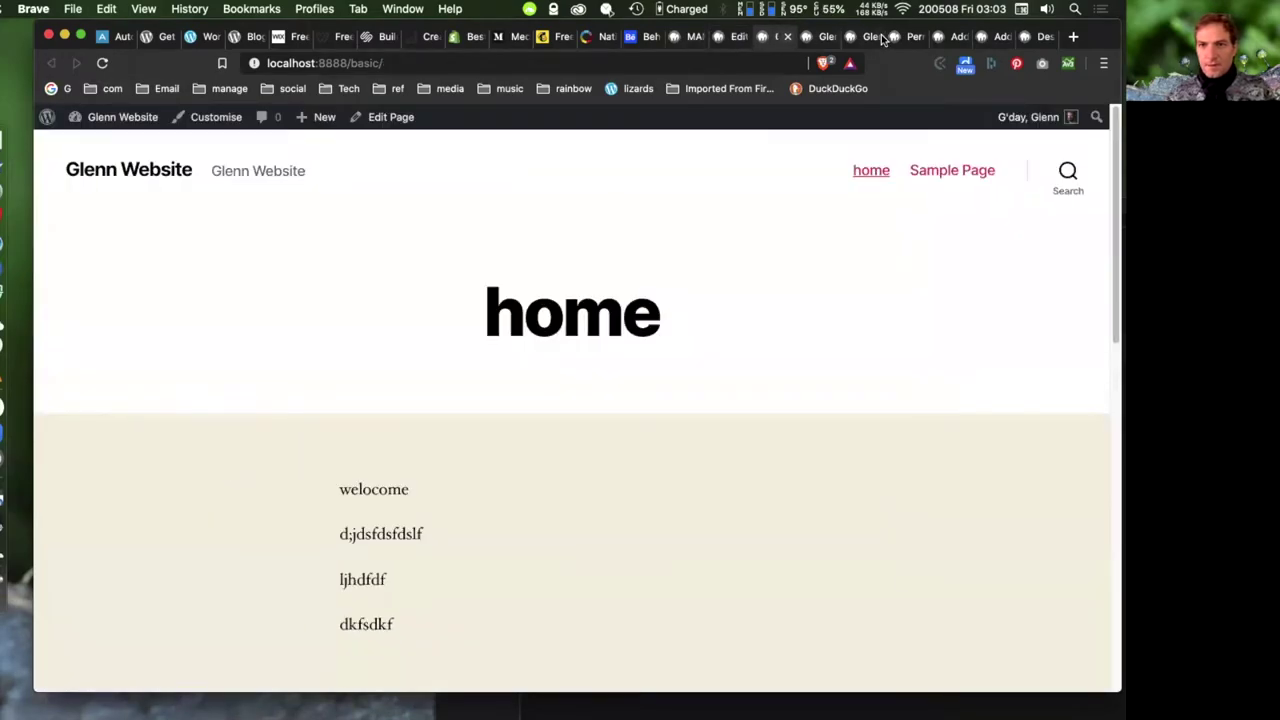
left_click(883, 39)
left_click(912, 37)
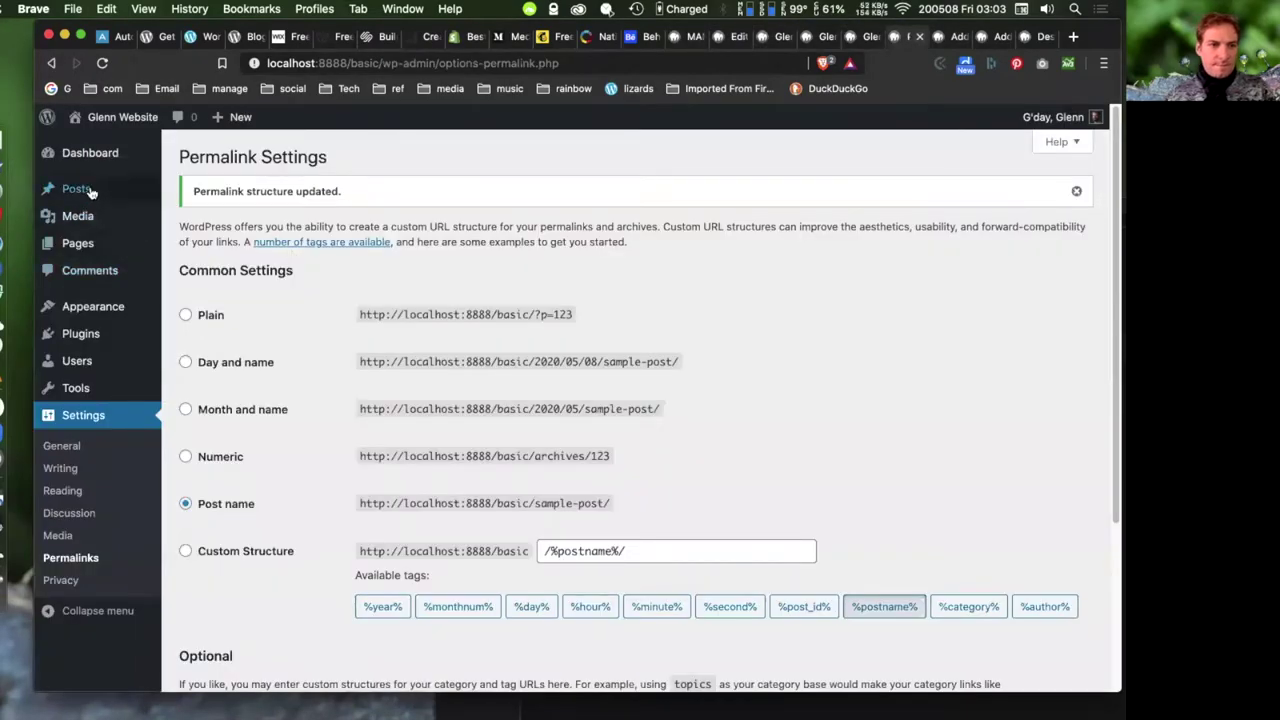
mouse_move(80, 243)
right_click(205, 268)
left_click(306, 274)
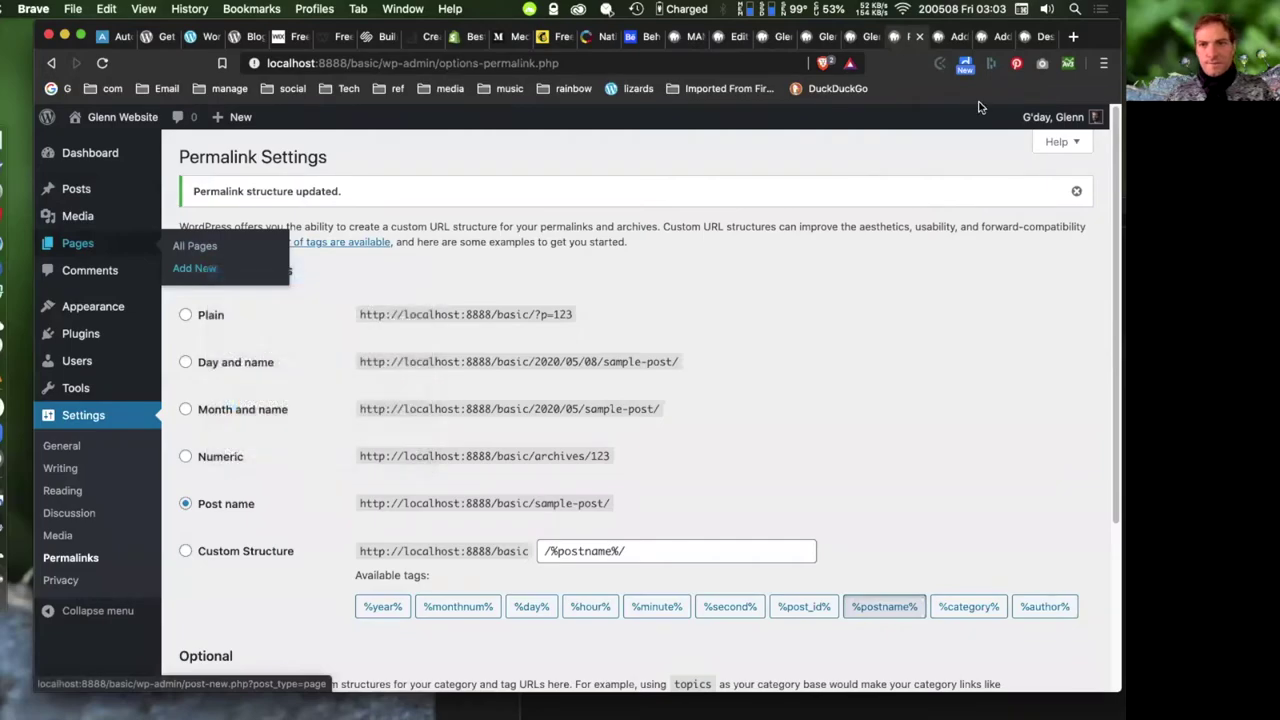
left_click(910, 37)
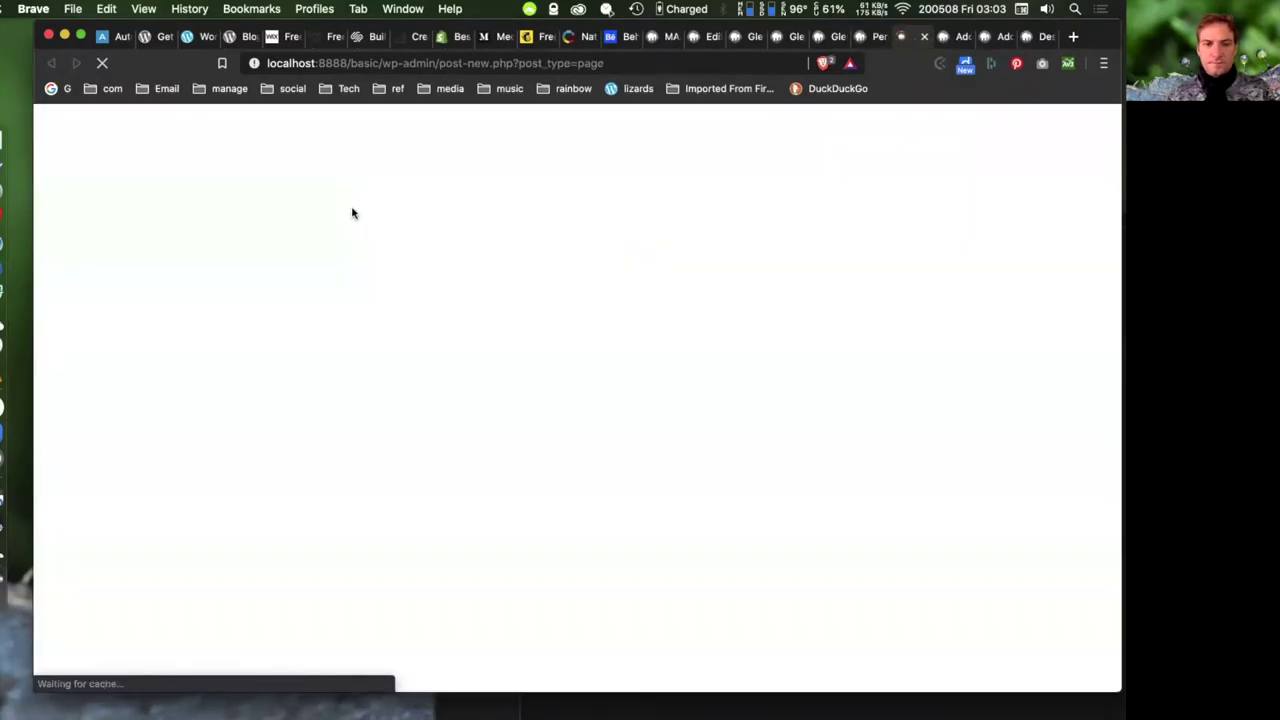
- Title the new page 'test' and publish it
type("test")
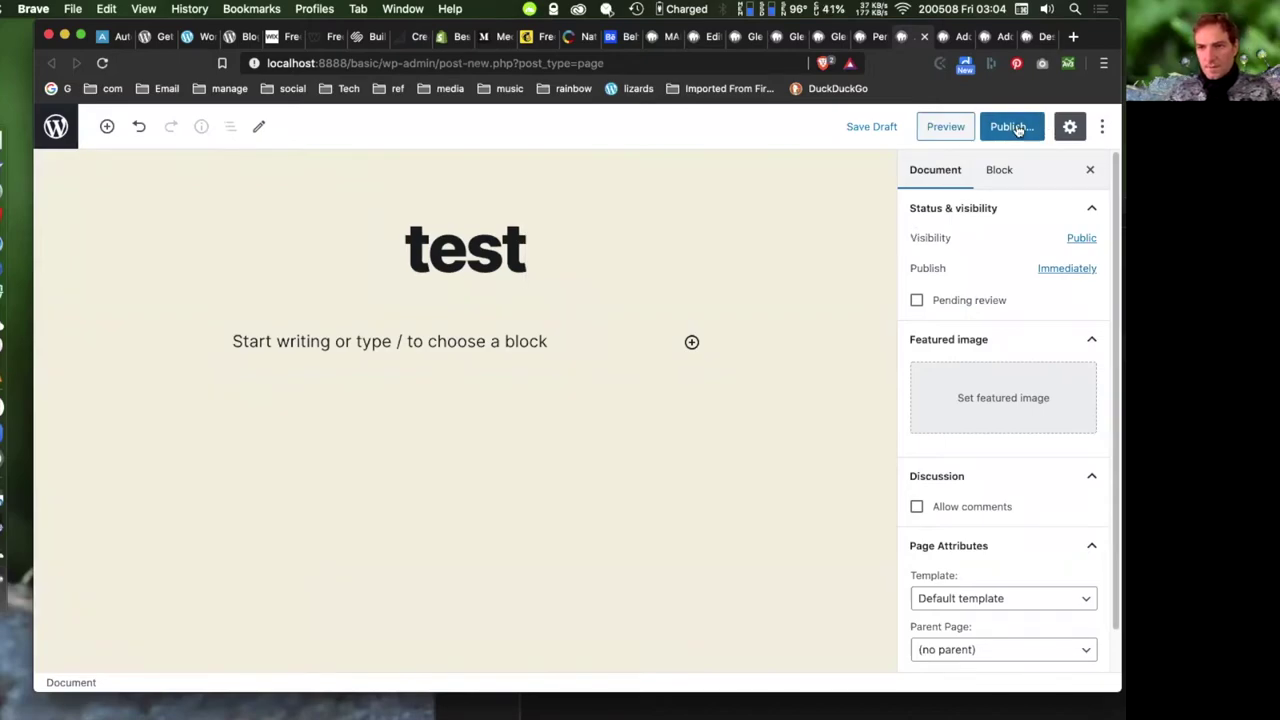
left_click(1012, 126)
left_click(998, 128)
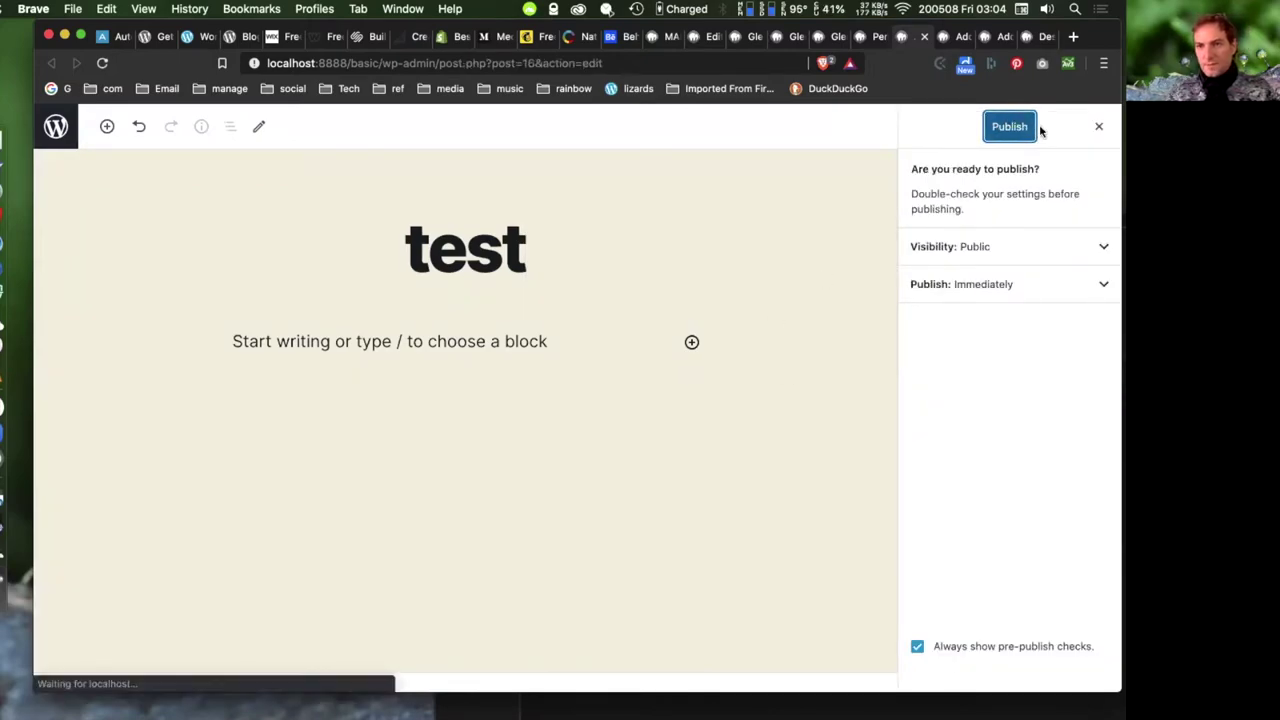
left_click(1099, 126)
- Set the test page's parent to Sample Page and save
scroll(1092, 358, "down", 5)
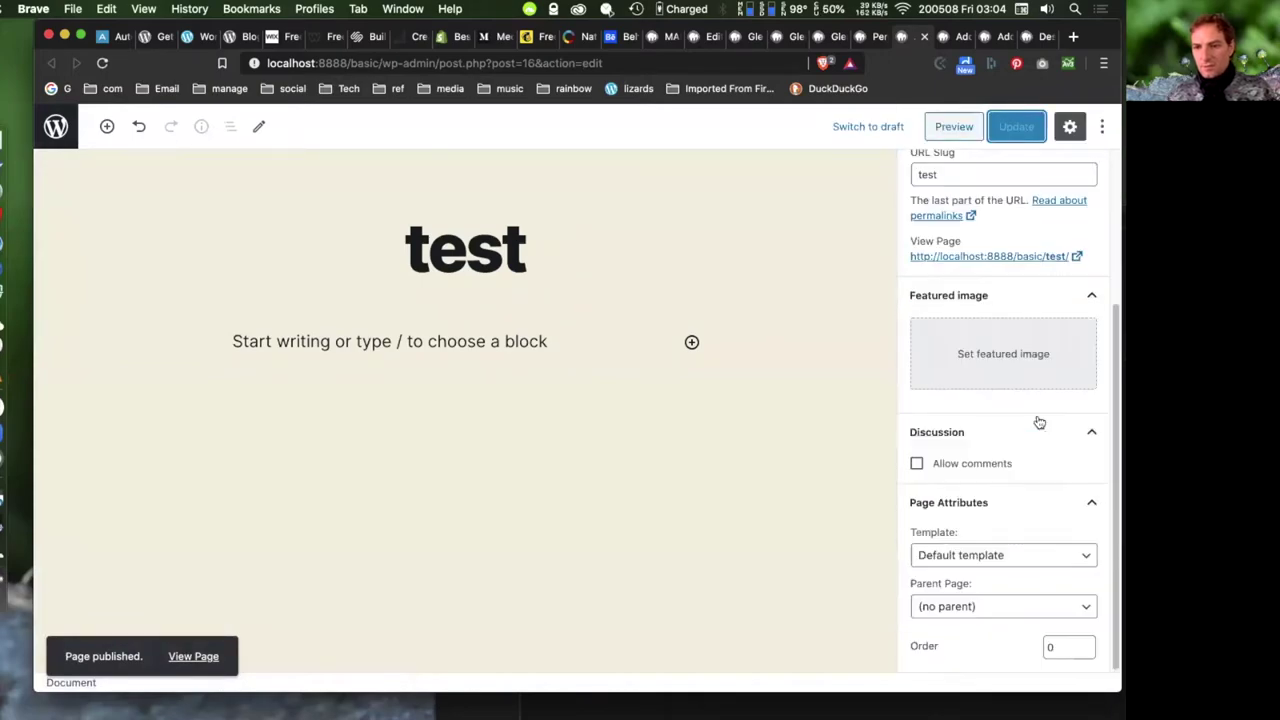
left_click(991, 606)
left_click(987, 622)
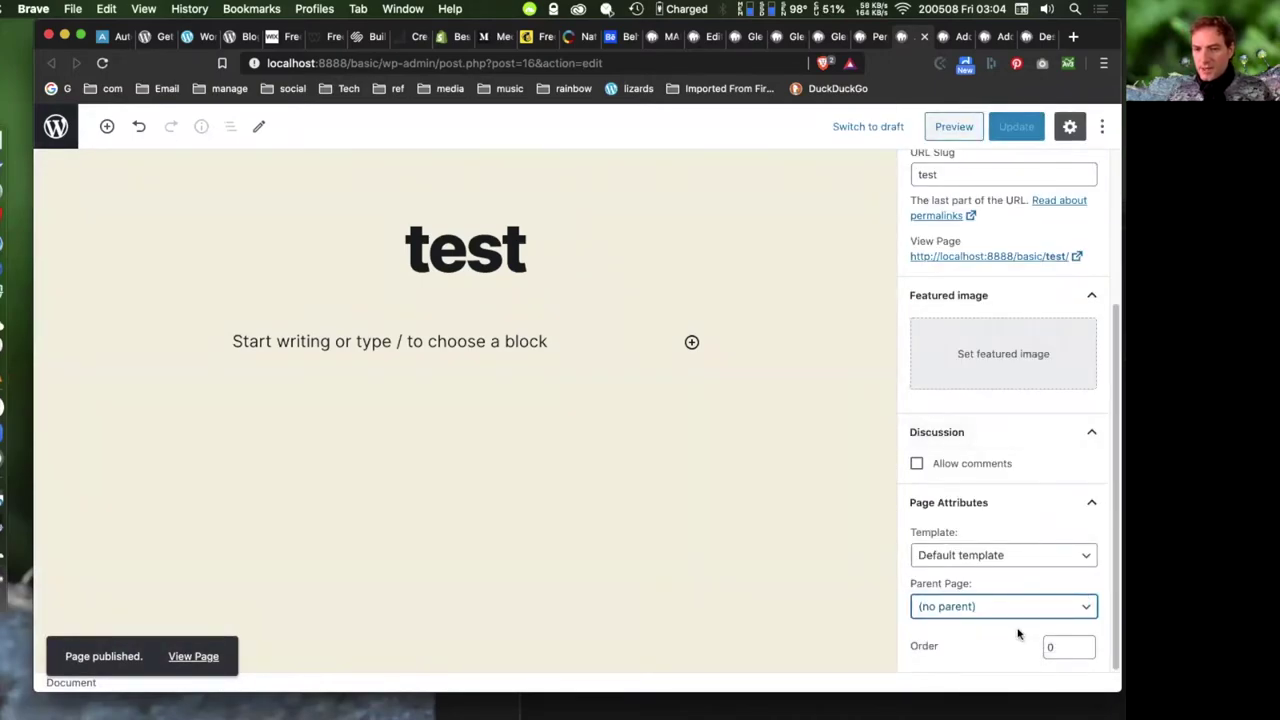
left_click(1016, 127)
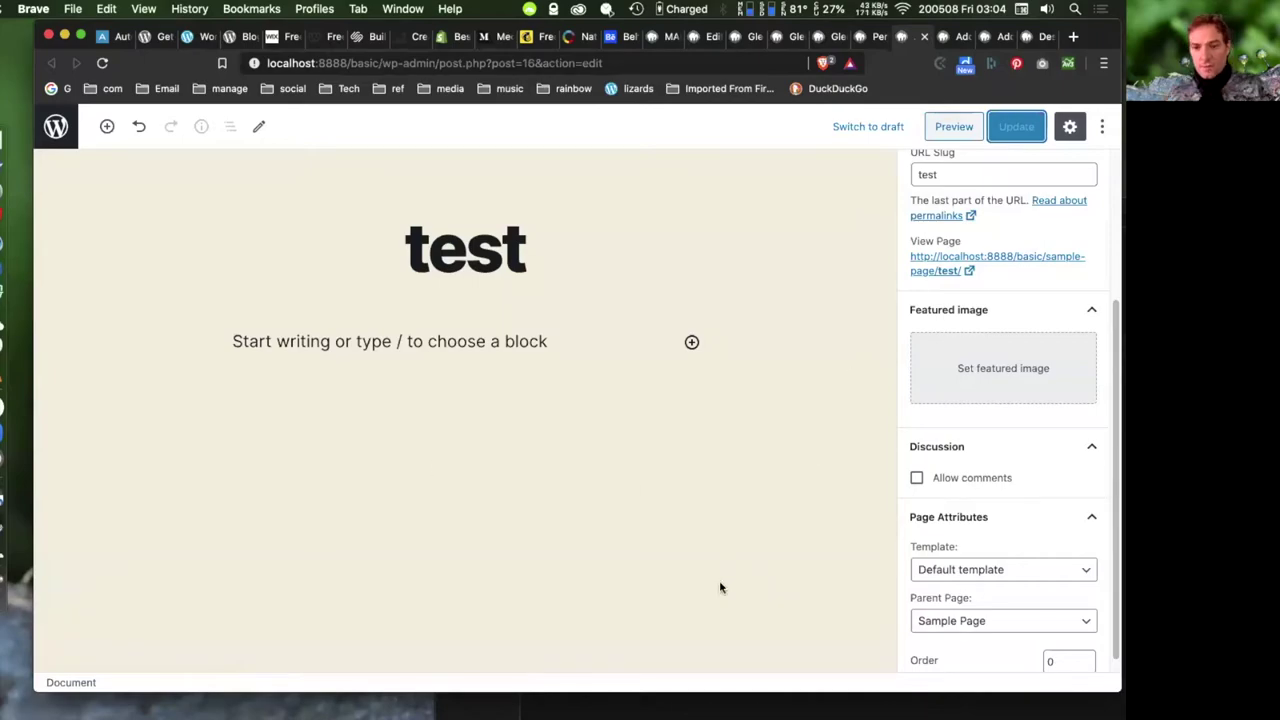
- Bring up the test page's document settings and Permalink panel
left_click(853, 466)
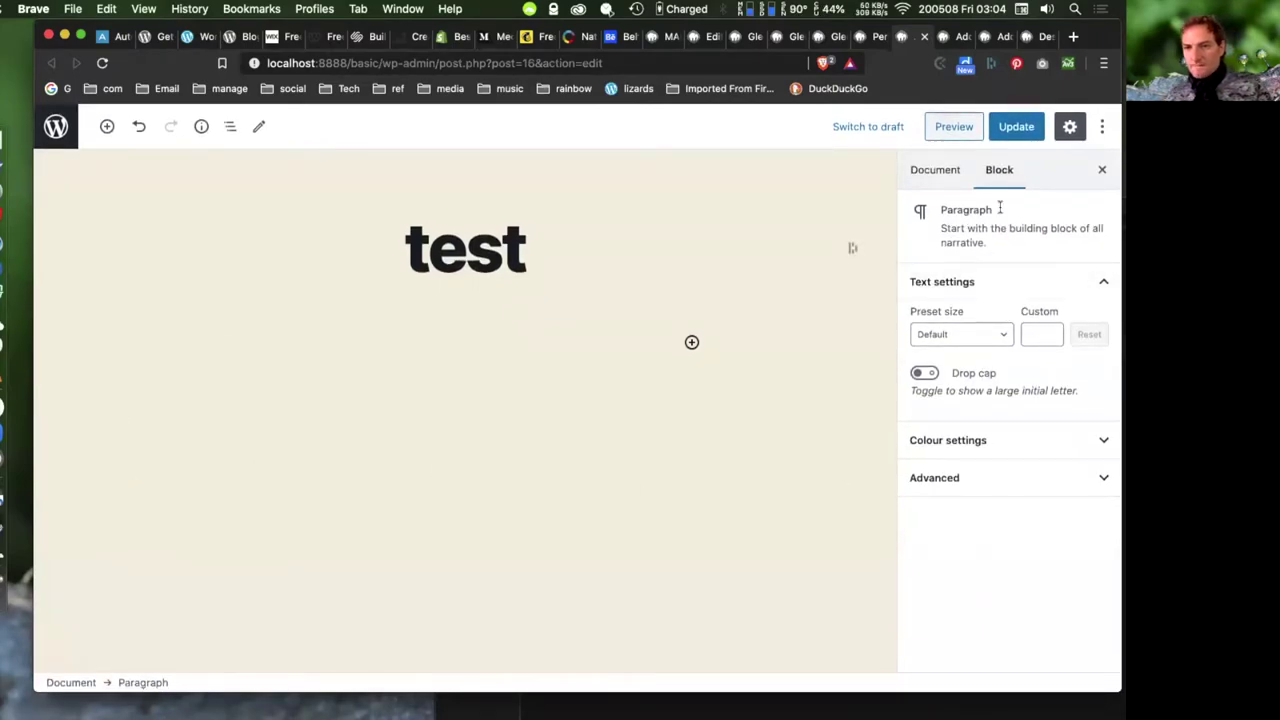
left_click(934, 176)
scroll(999, 370, "down", 1)
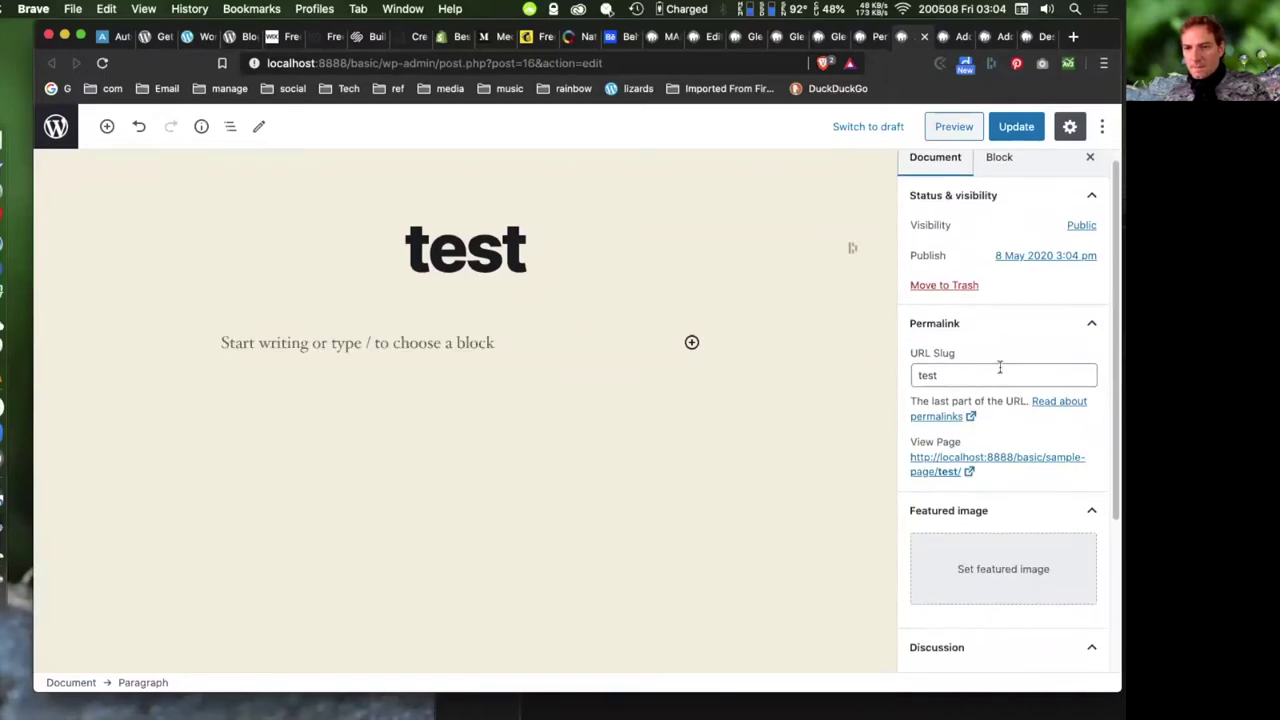
scroll(990, 350, "down", 2)
left_click(1066, 289)
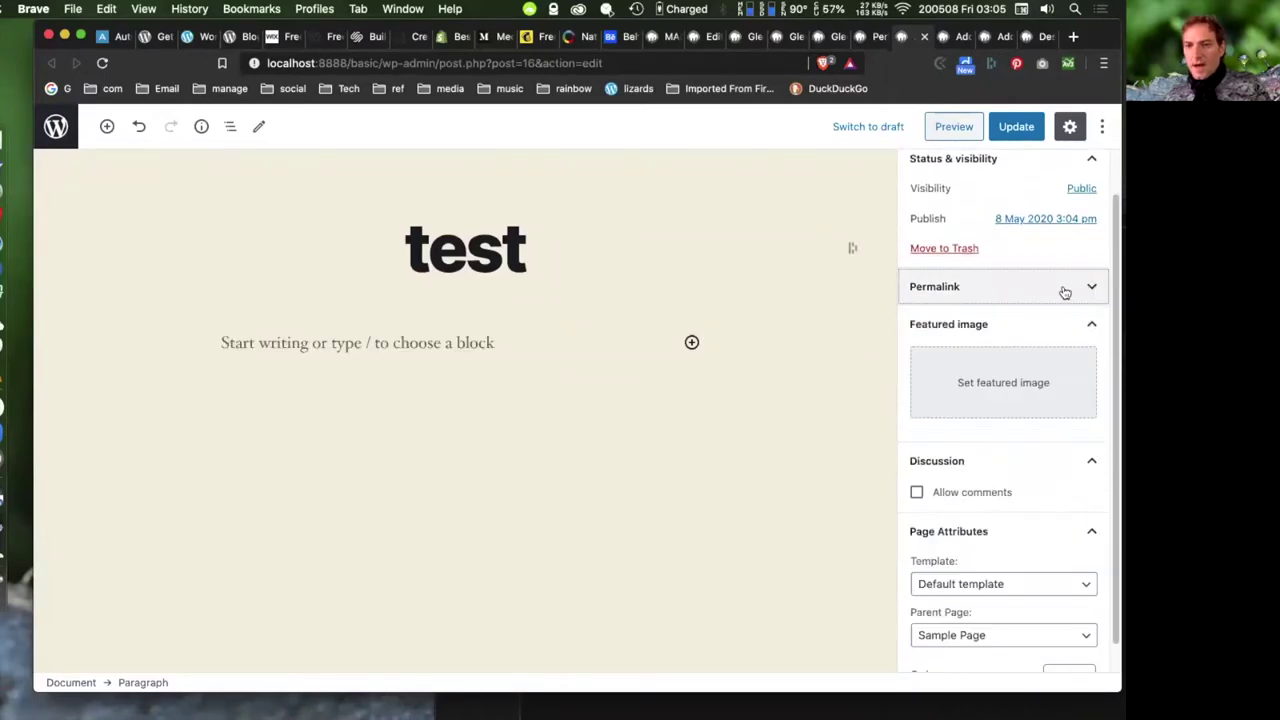
left_click(1087, 289)
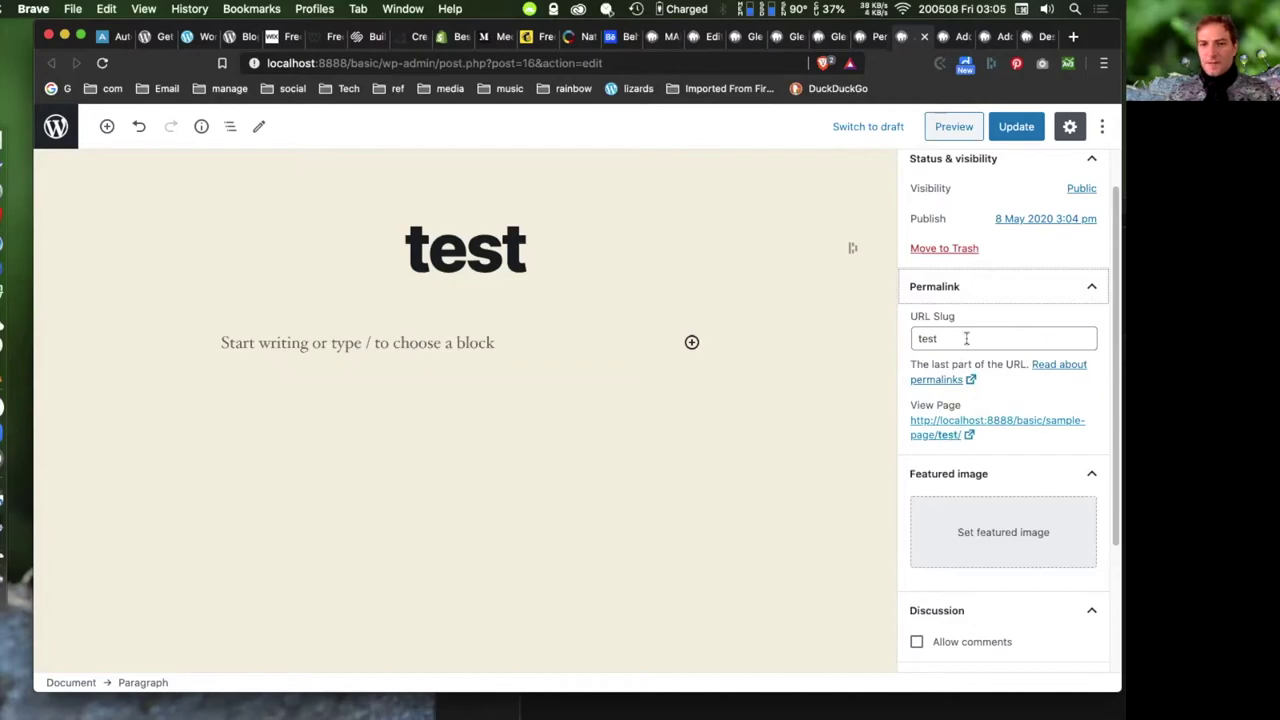
- Retitle the page 'test this wonderful page' and save
left_click(516, 240)
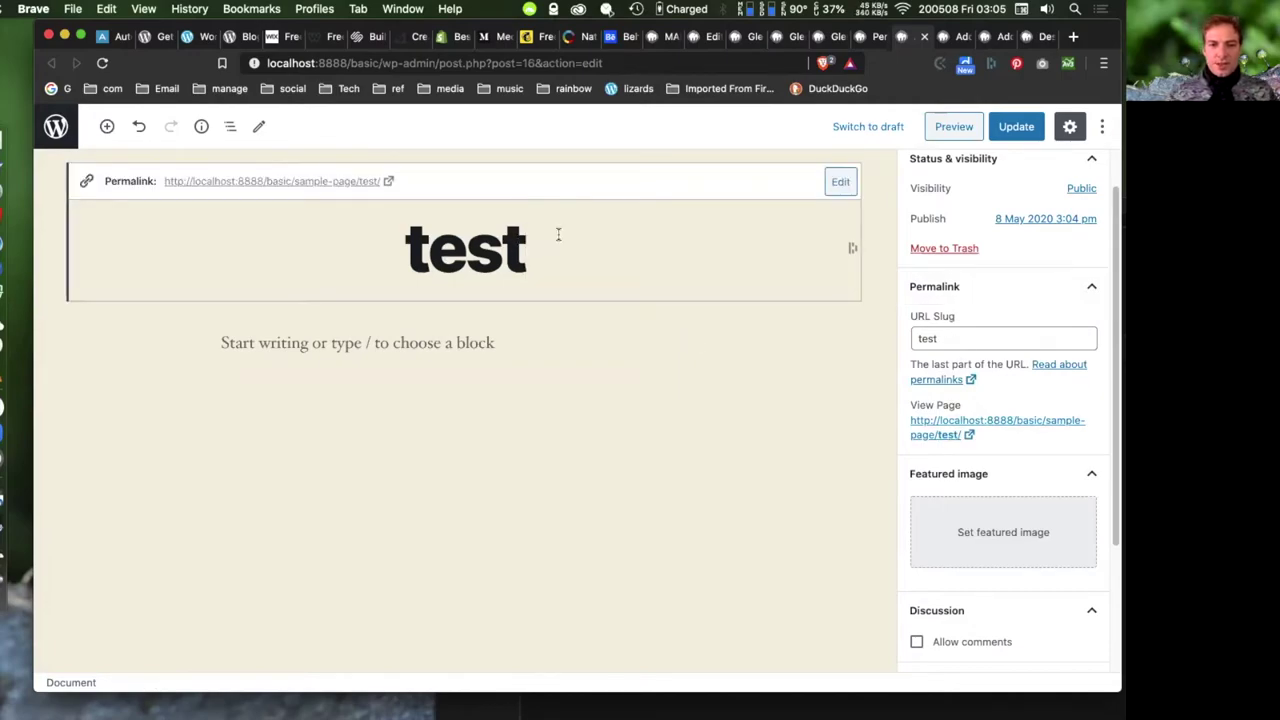
type("th")
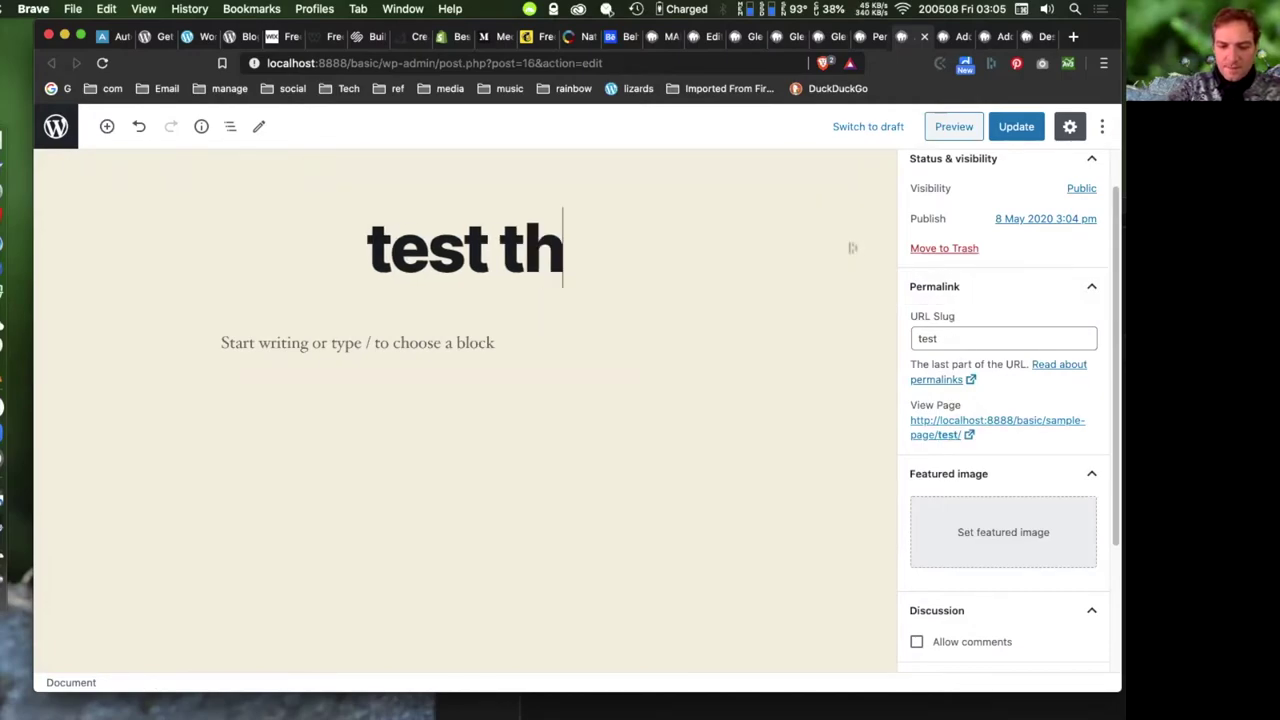
type("is wonderful")
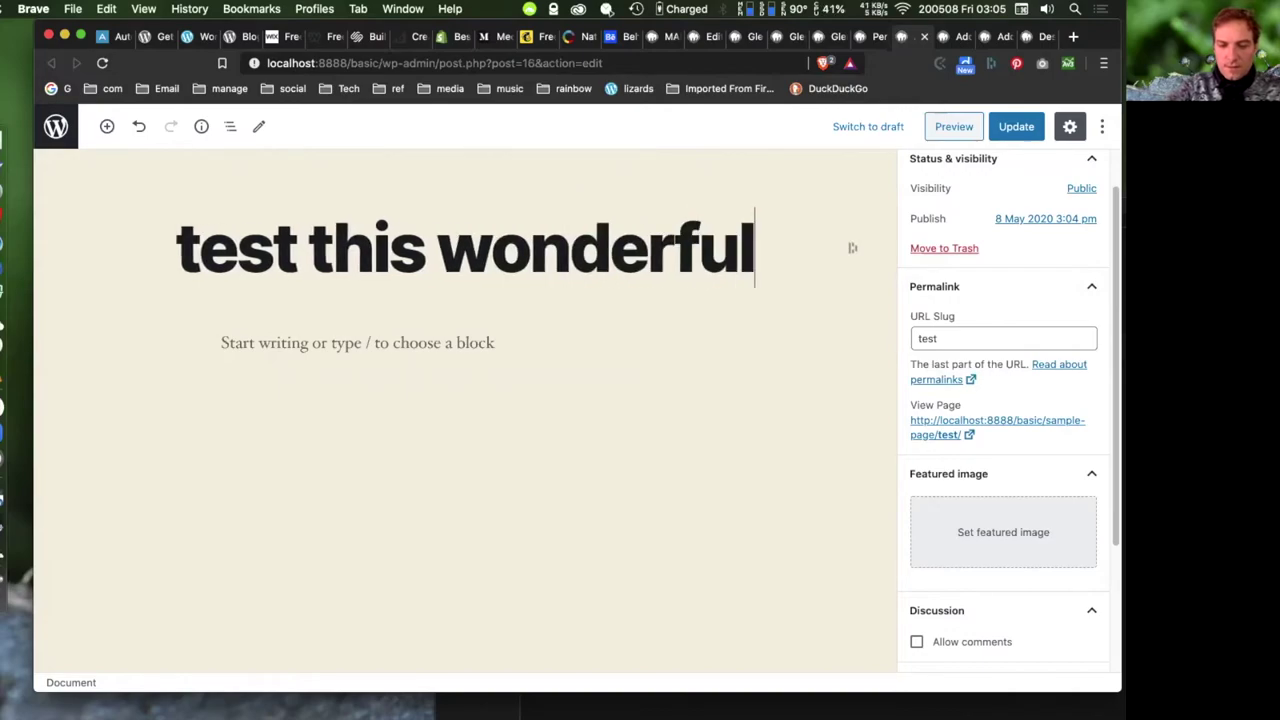
type(" pah")
key("BackSpace")
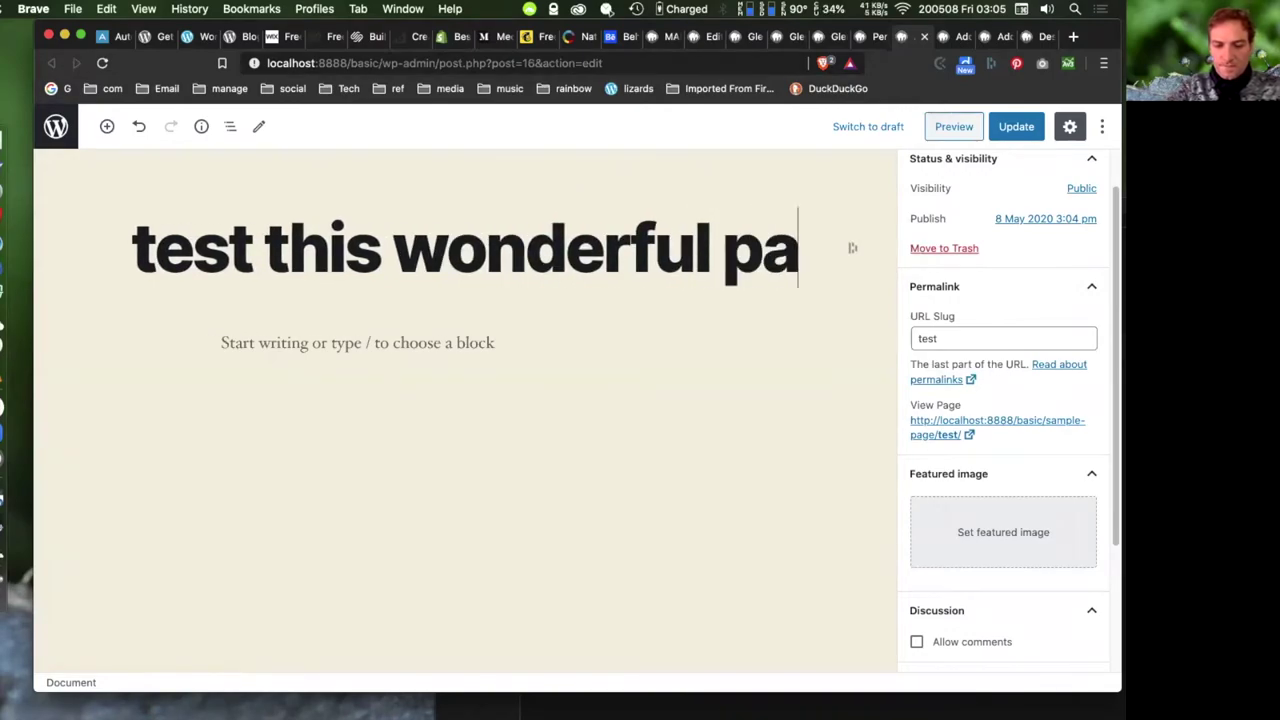
type("ge")
left_click(1016, 126)
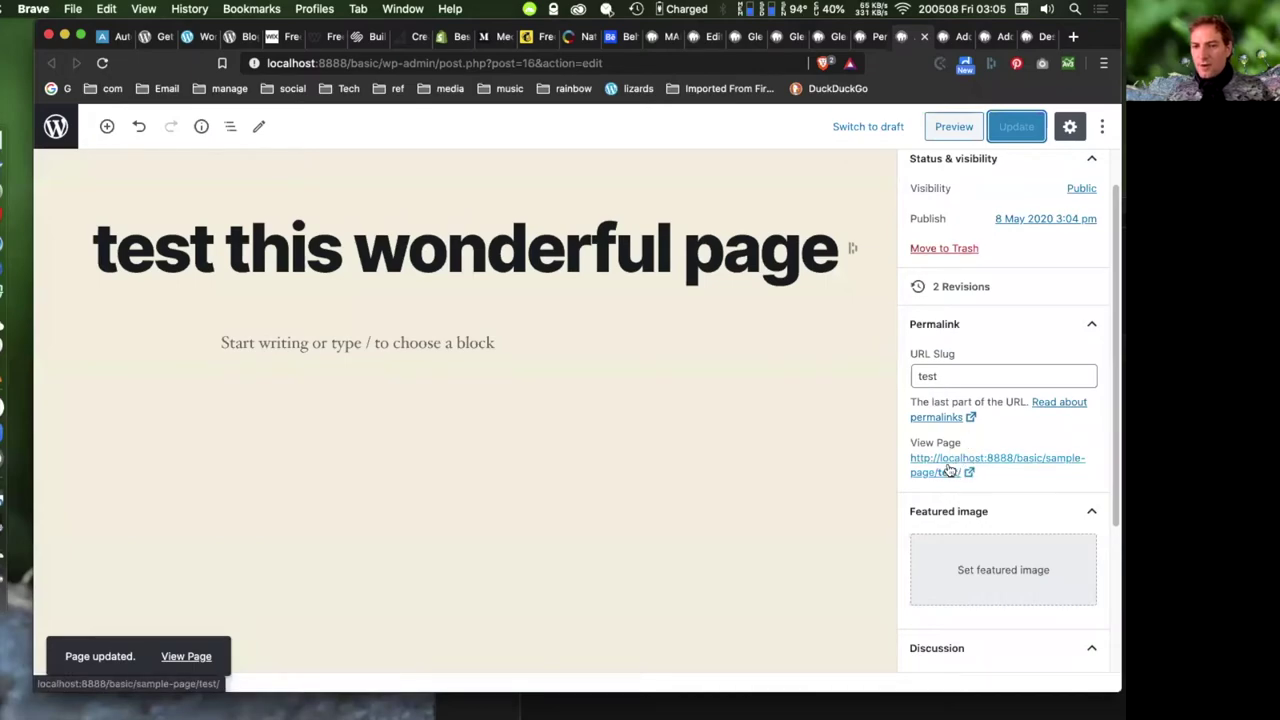
- Change the URL slug to test-page and save
left_click(957, 376)
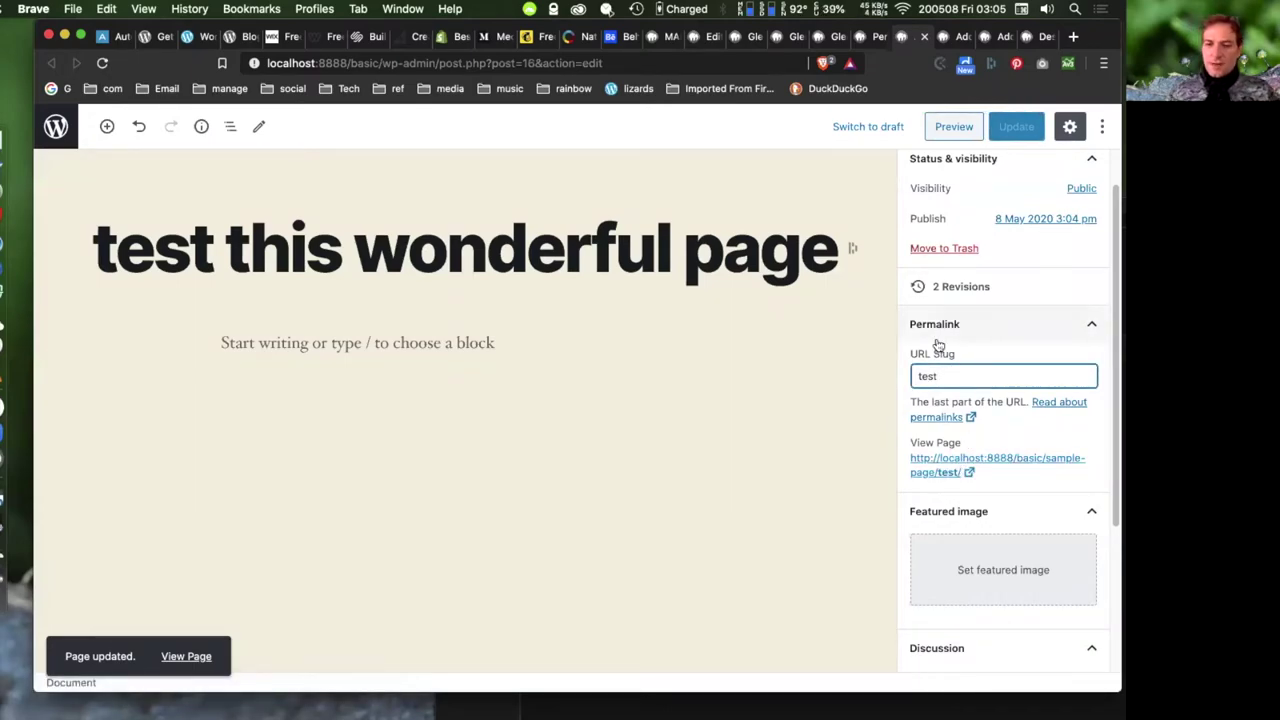
type("-page")
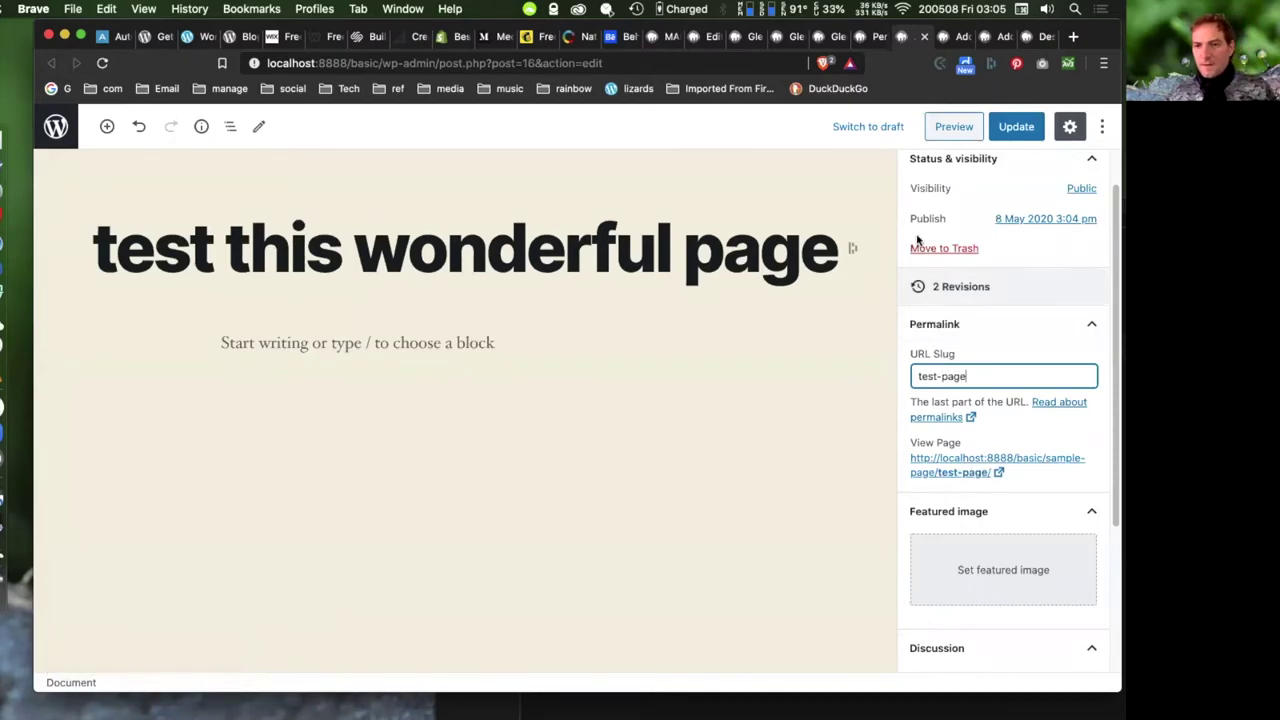
left_click(1016, 126)
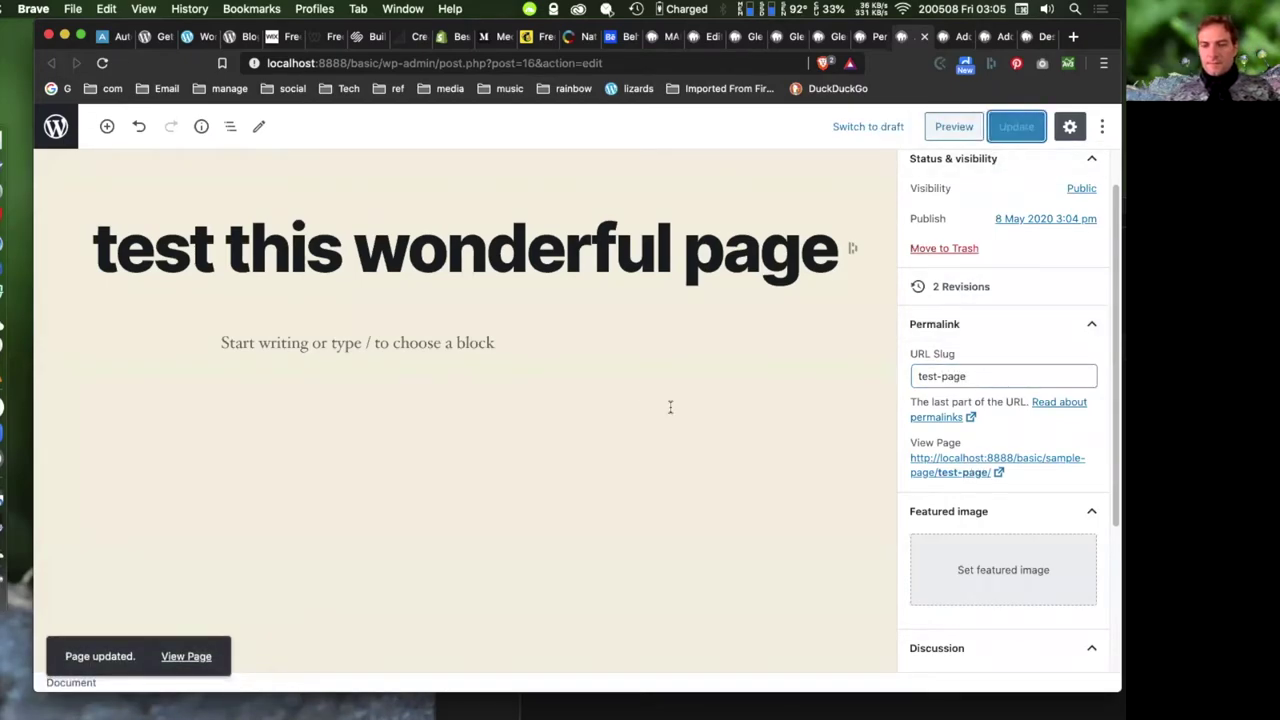
- View the published page in a new tab and check its sample-page/test-page address
right_click(937, 462)
left_click(783, 423)
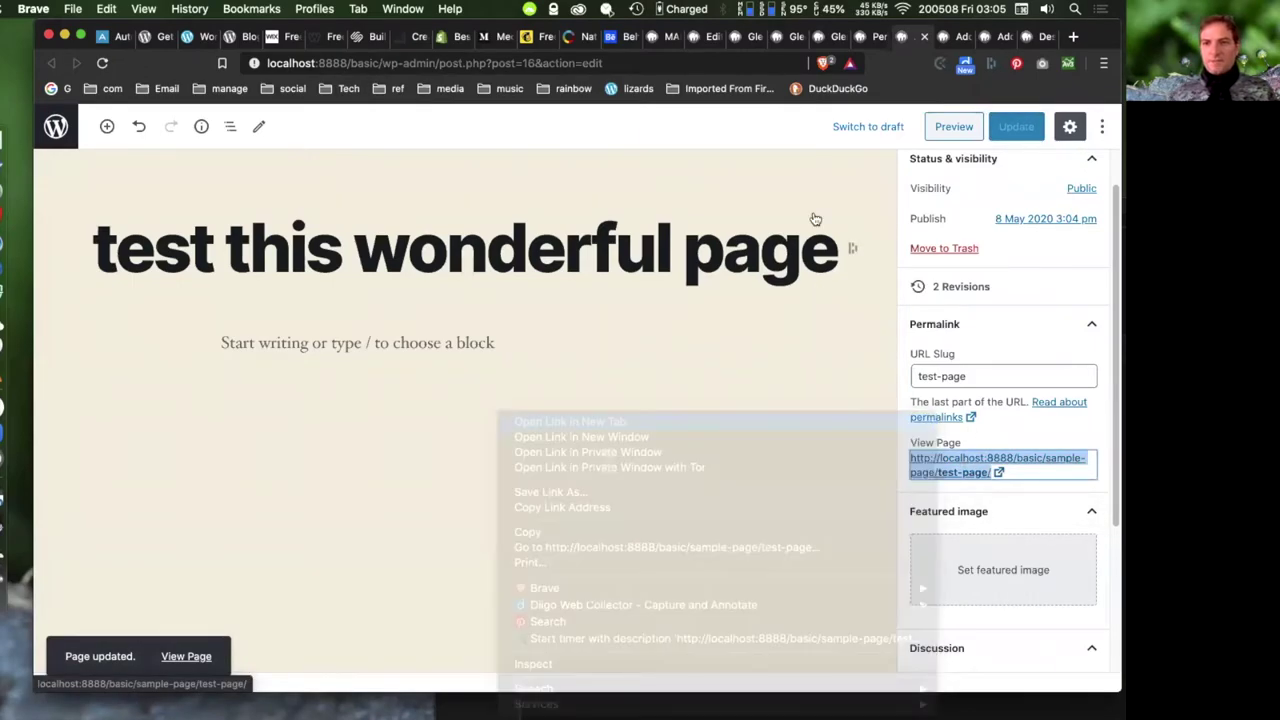
left_click(919, 38)
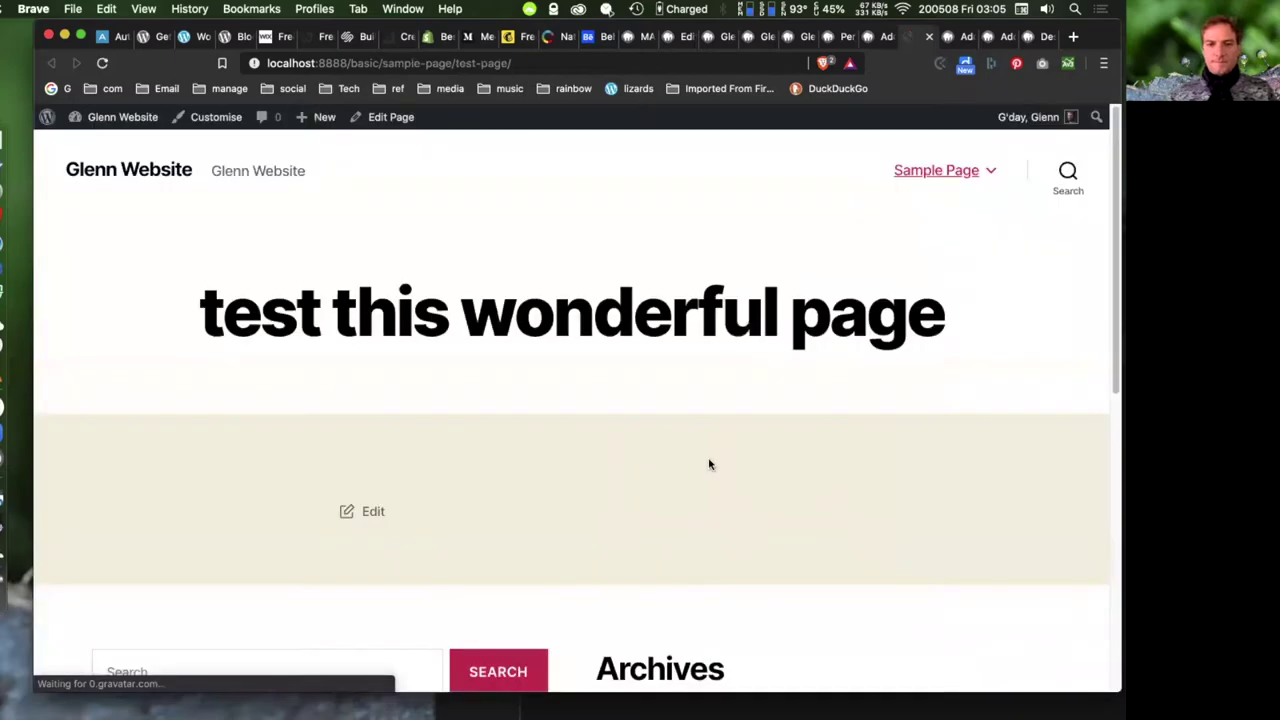
scroll(757, 406, "down", 1)
scroll(749, 309, "up", 1)
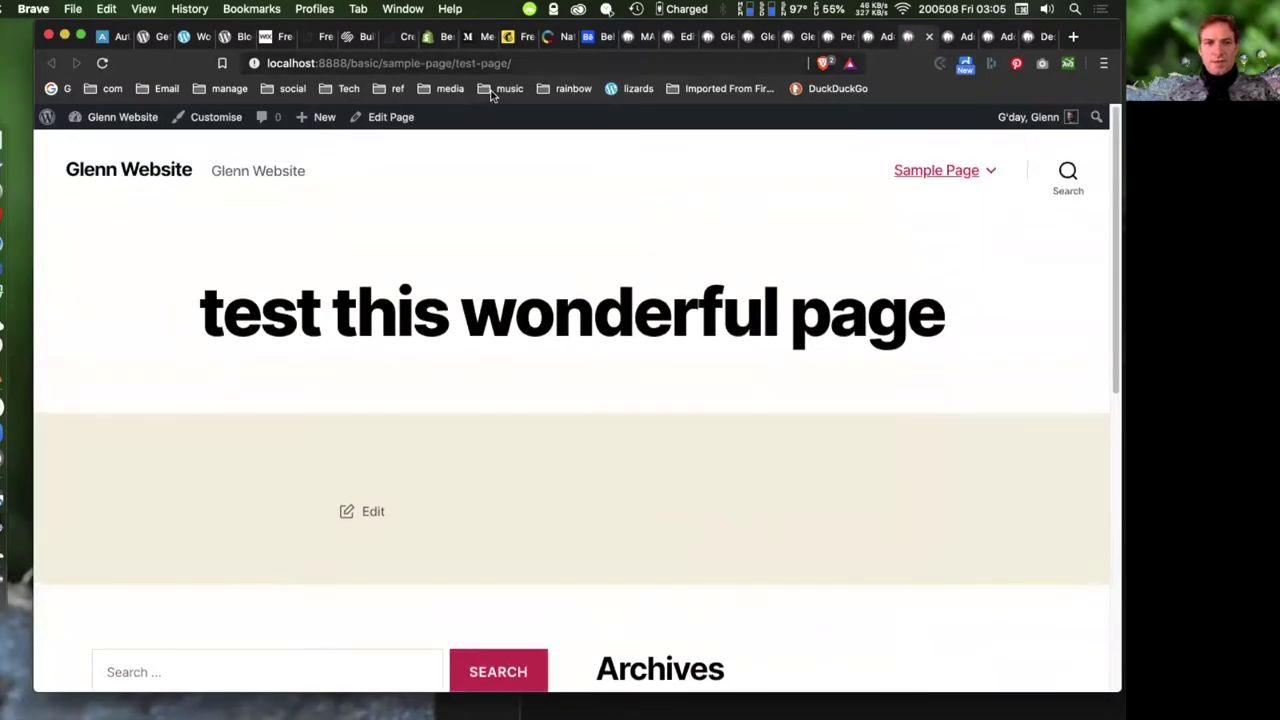
left_click_drag(201, 312, 1040, 297)
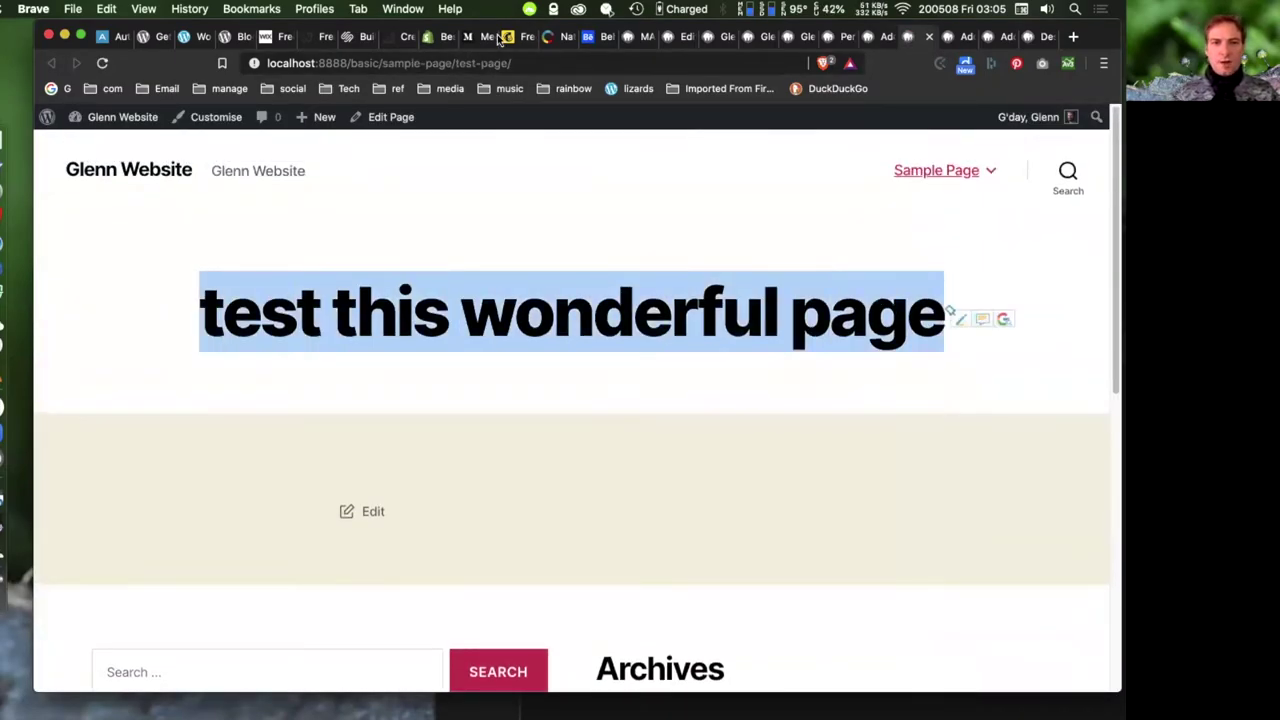
left_click(466, 62)
left_click_drag(457, 62, 505, 62)
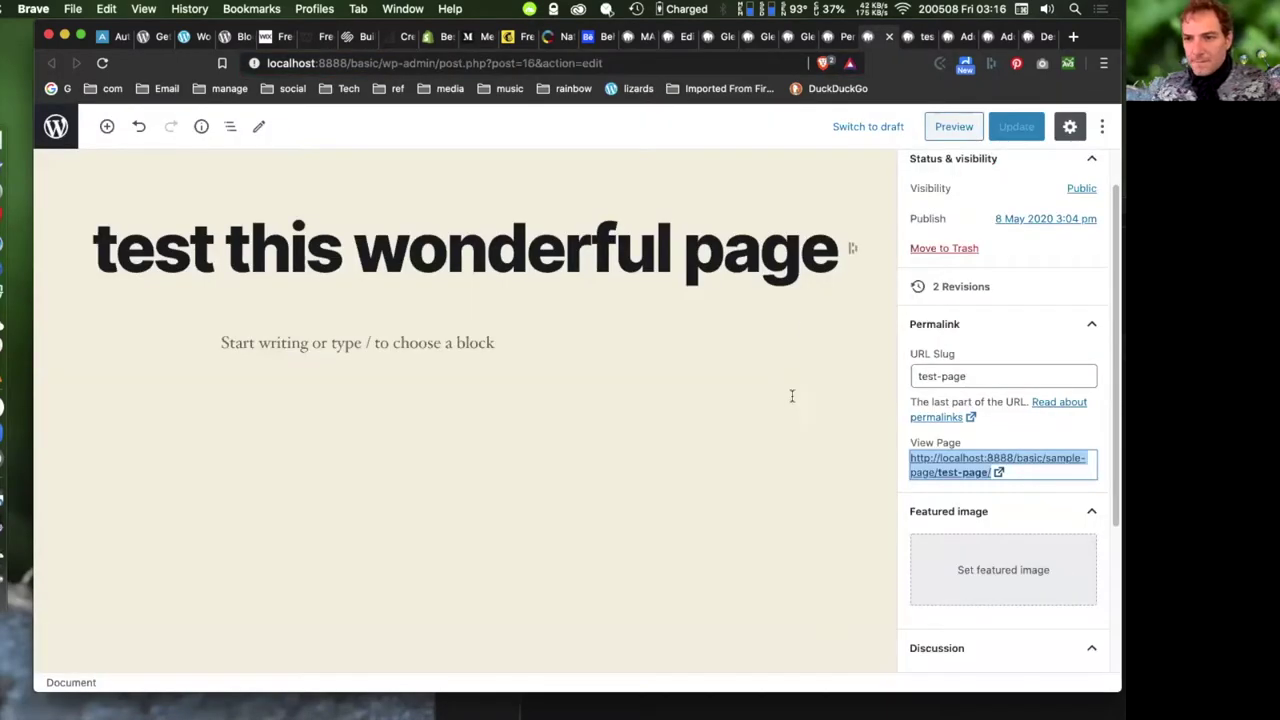
left_click(791, 396)
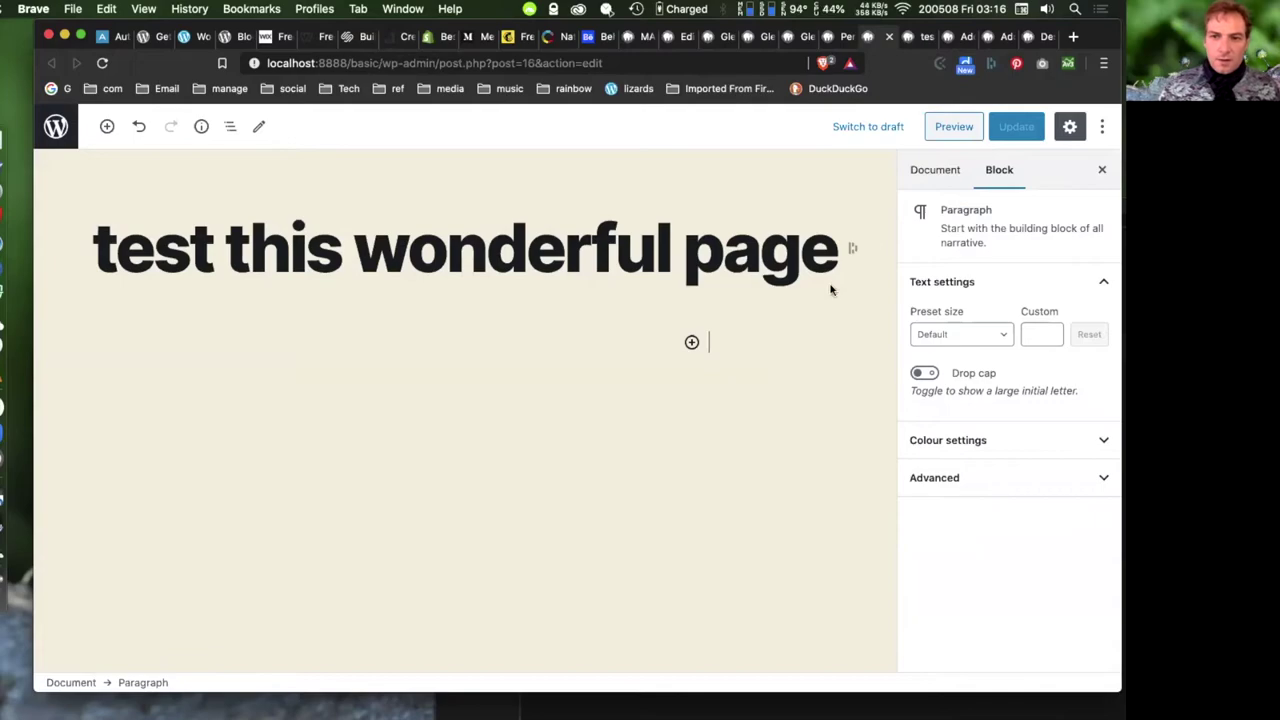
- Type two placeholder paragraphs, 'ldfhlfhdfhjsdf' and 'ljdkhlsdfldasfjsd', in the page body
left_click(940, 169)
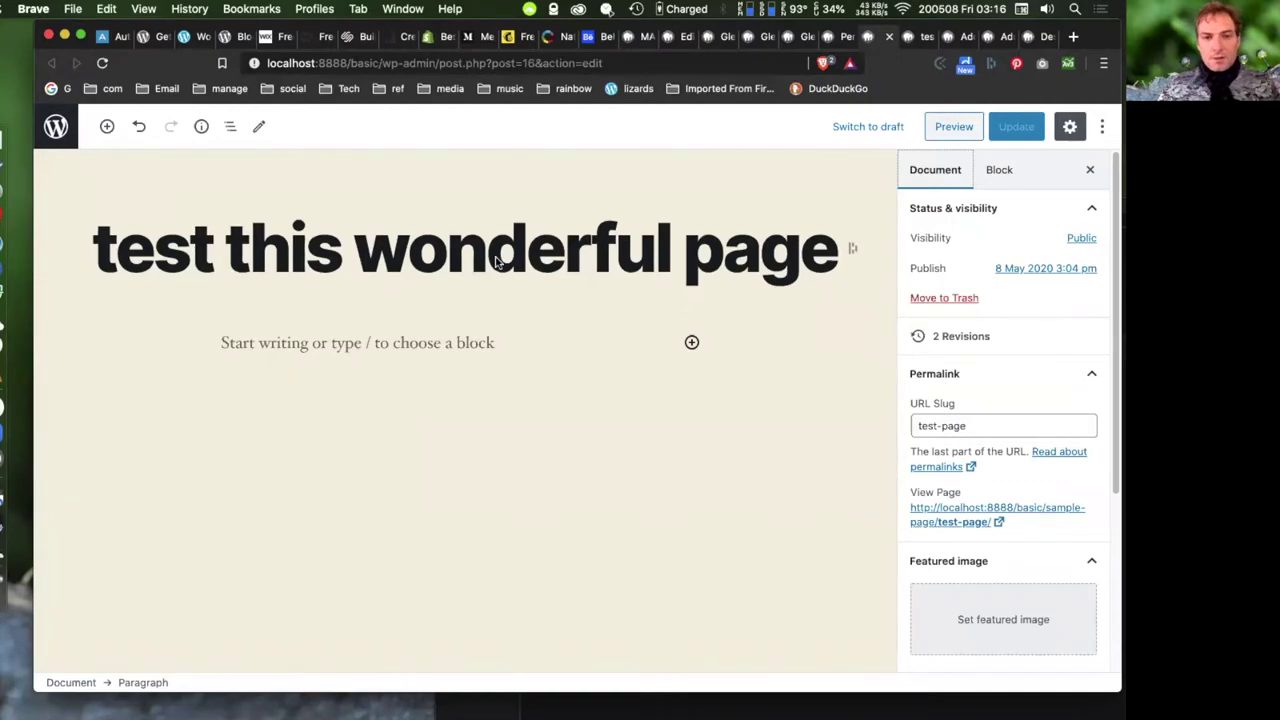
left_click(457, 252)
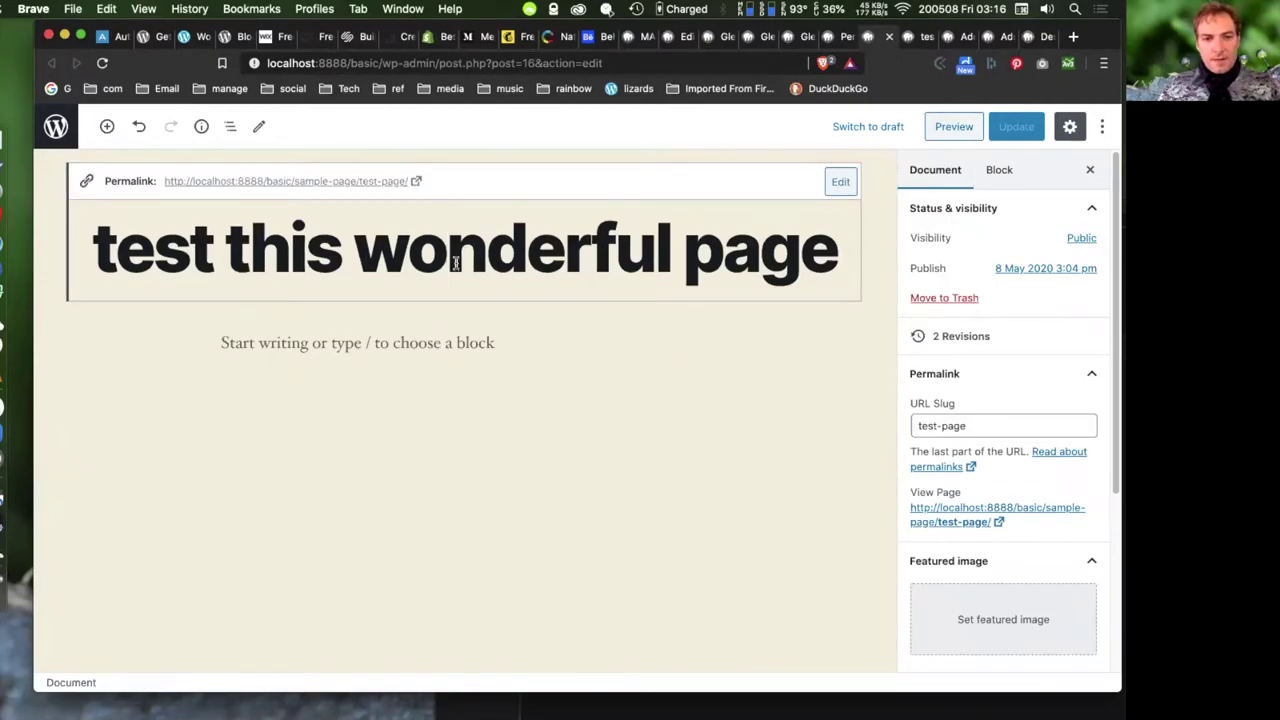
left_click(430, 345)
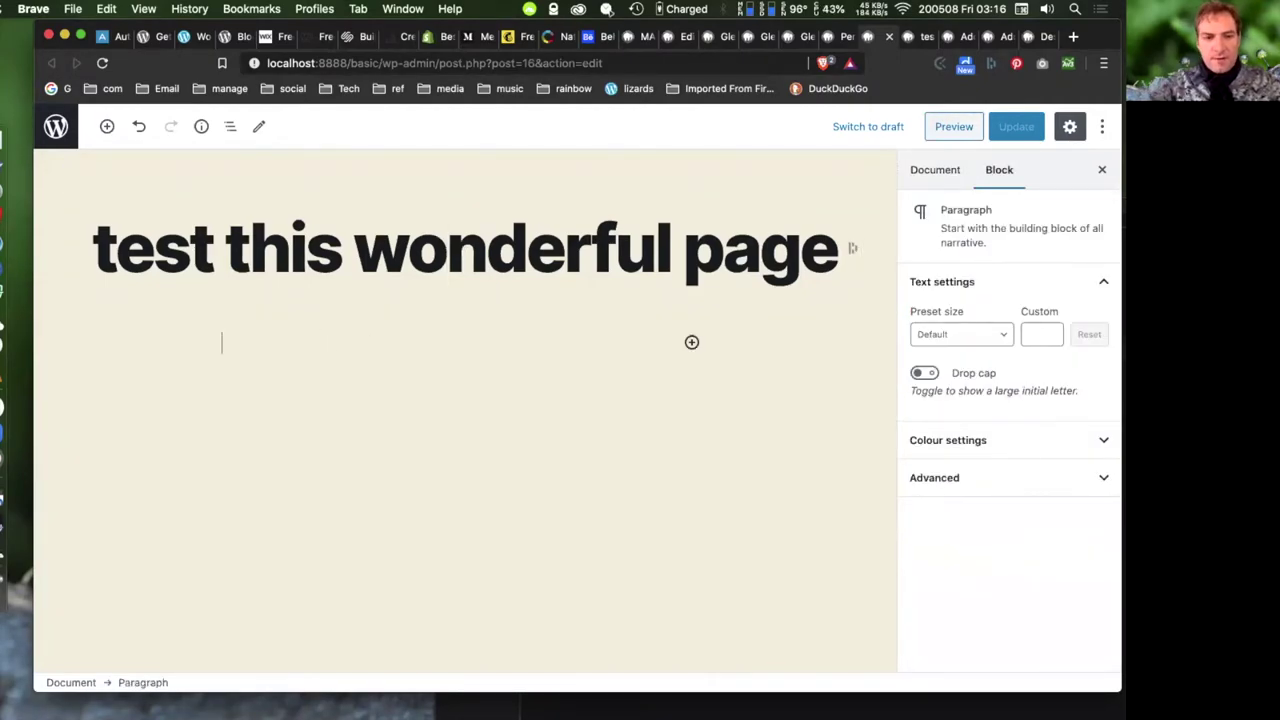
type("ldfhlfhdfhjsdf")
key("Return")
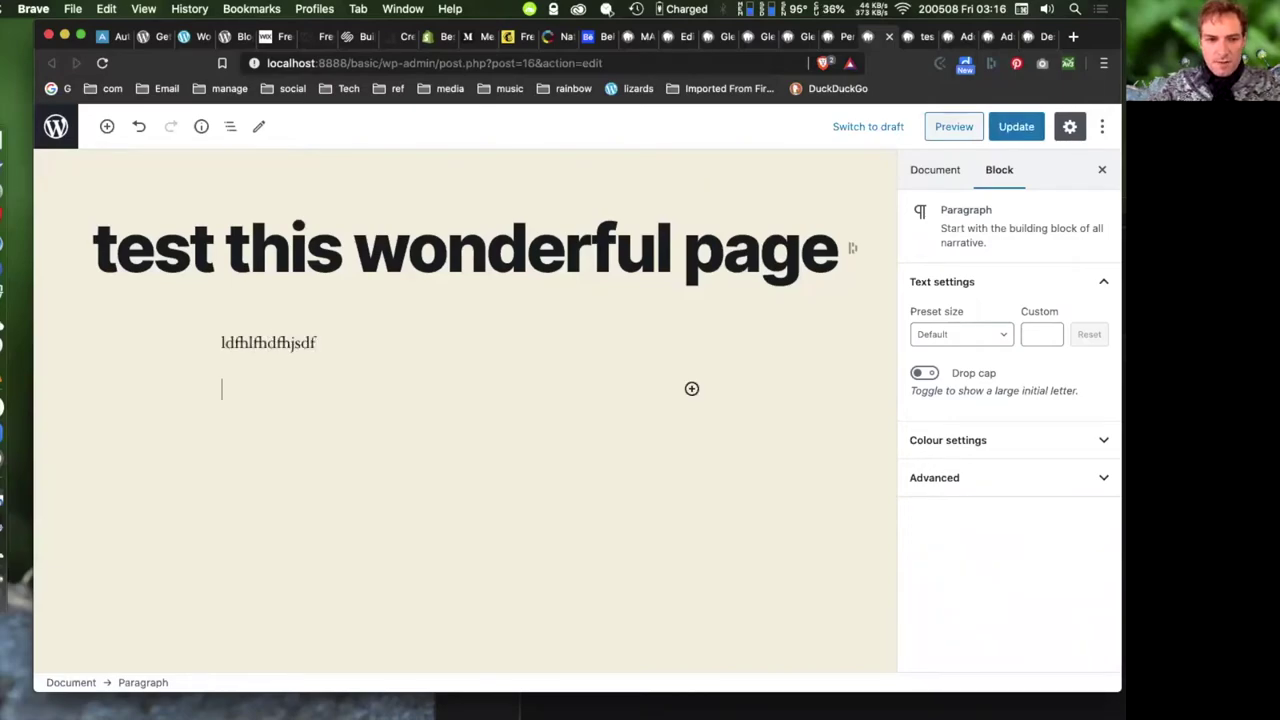
type("ljdkhlsdfldasfjsd")
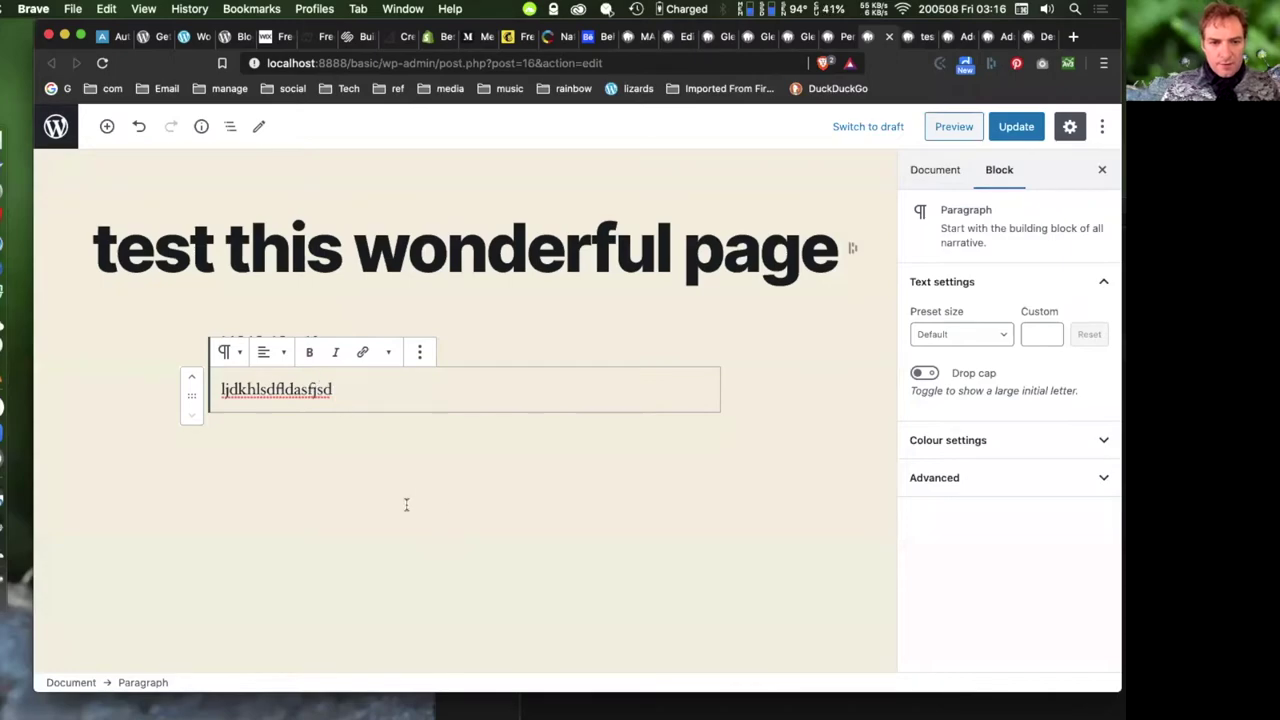
- Insert a List block between the paragraphs with bullets 'dsf.kjkjdjf' and 'dsjlhfhsdjf'
left_click(488, 343)
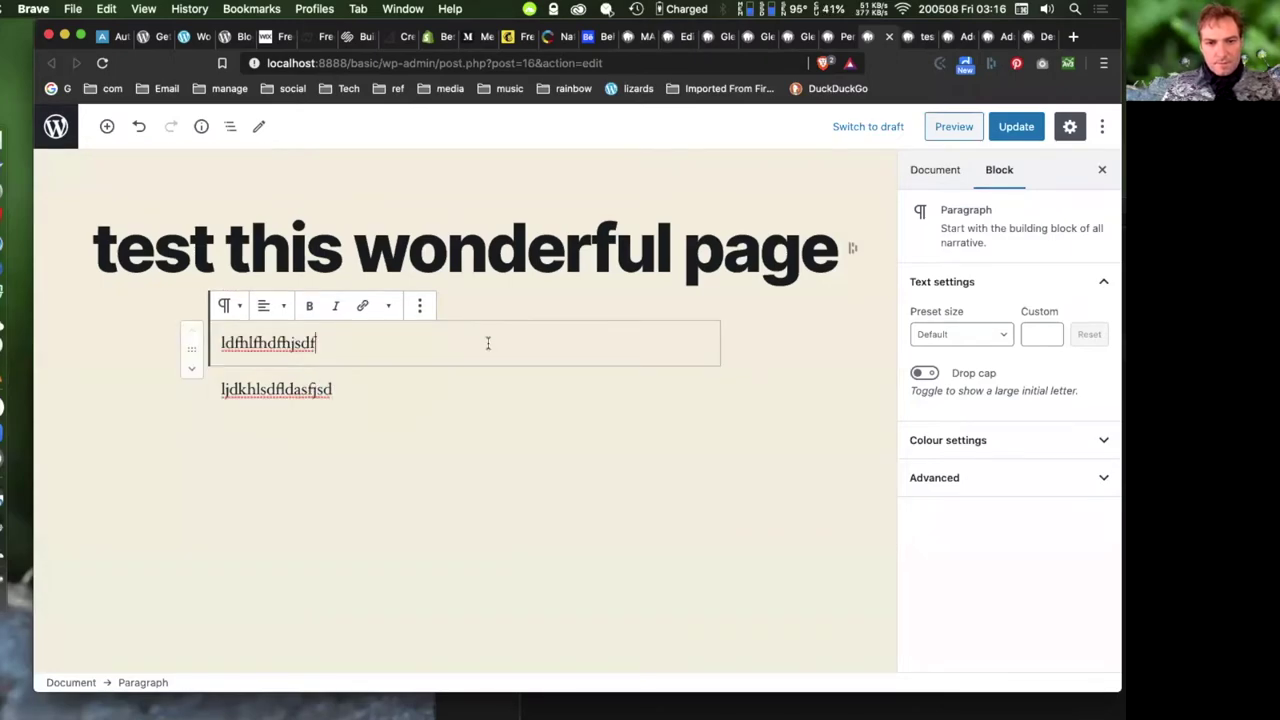
left_click(446, 364)
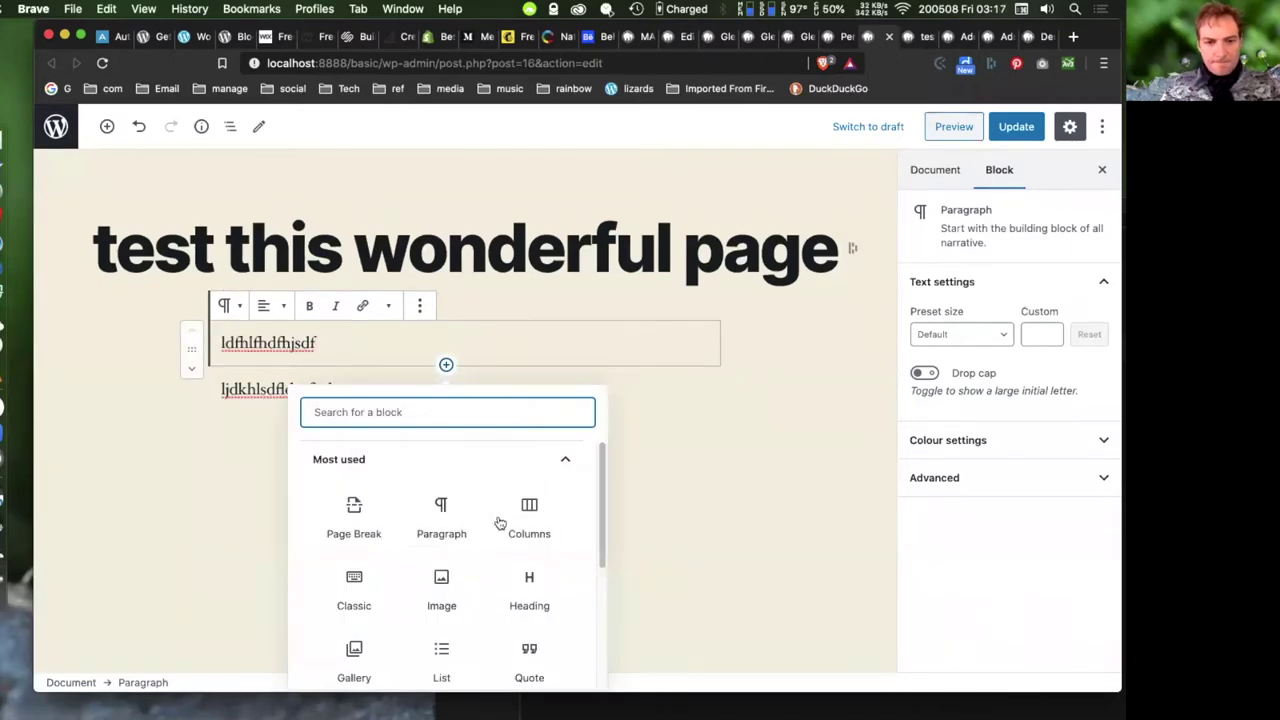
scroll(470, 560, "down", 1)
left_click(441, 640)
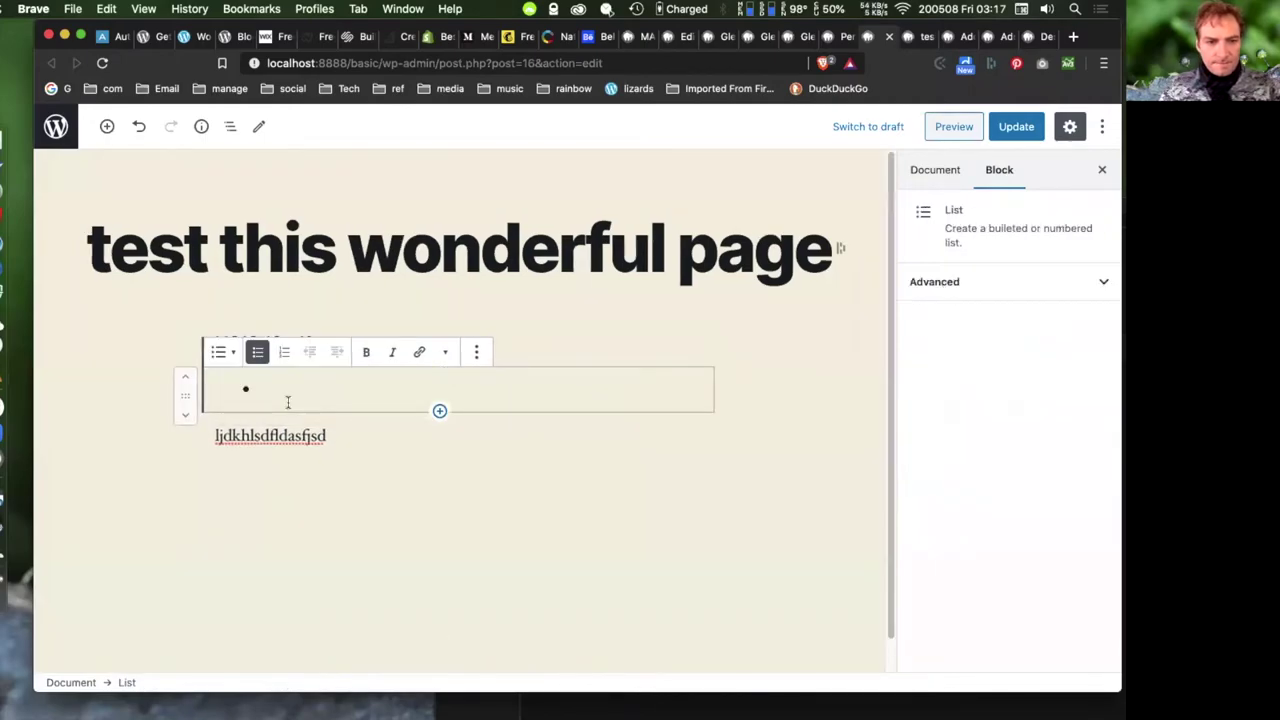
type("dsf.kjkjdjf")
key("Return")
type("dsjlhfhsdjf")
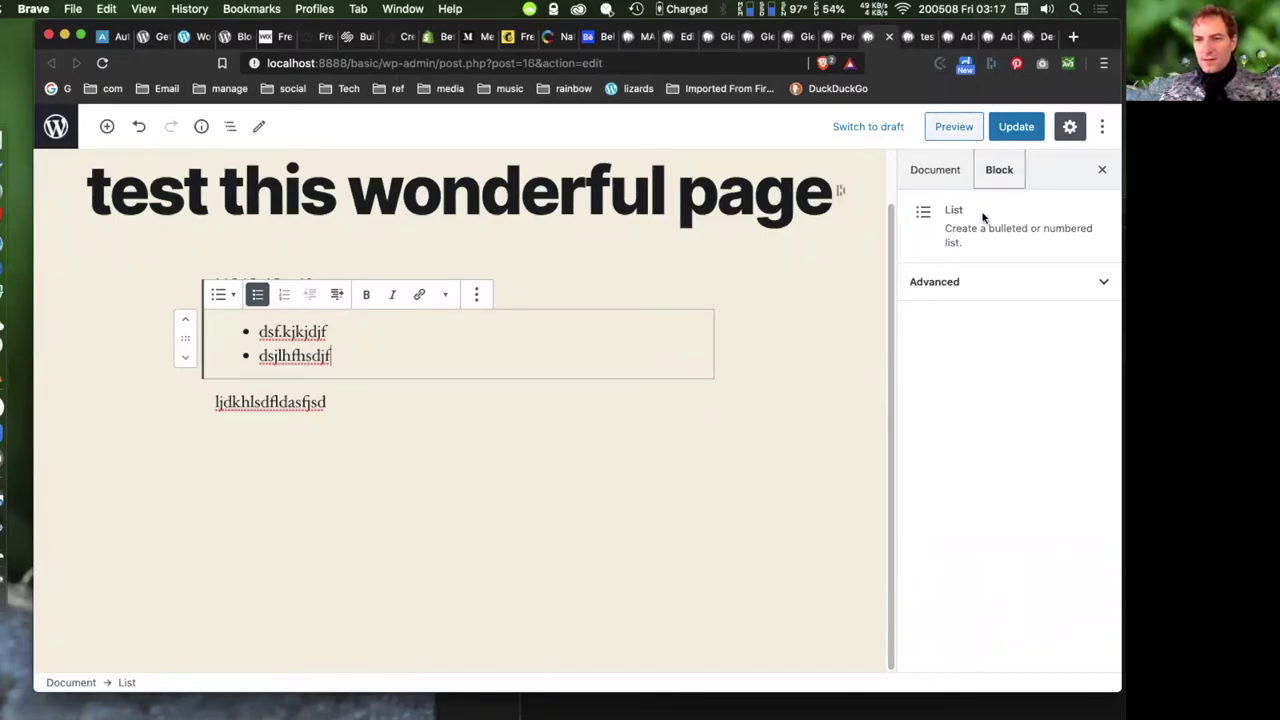
- Review the document settings and the list block's advanced options
left_click(937, 173)
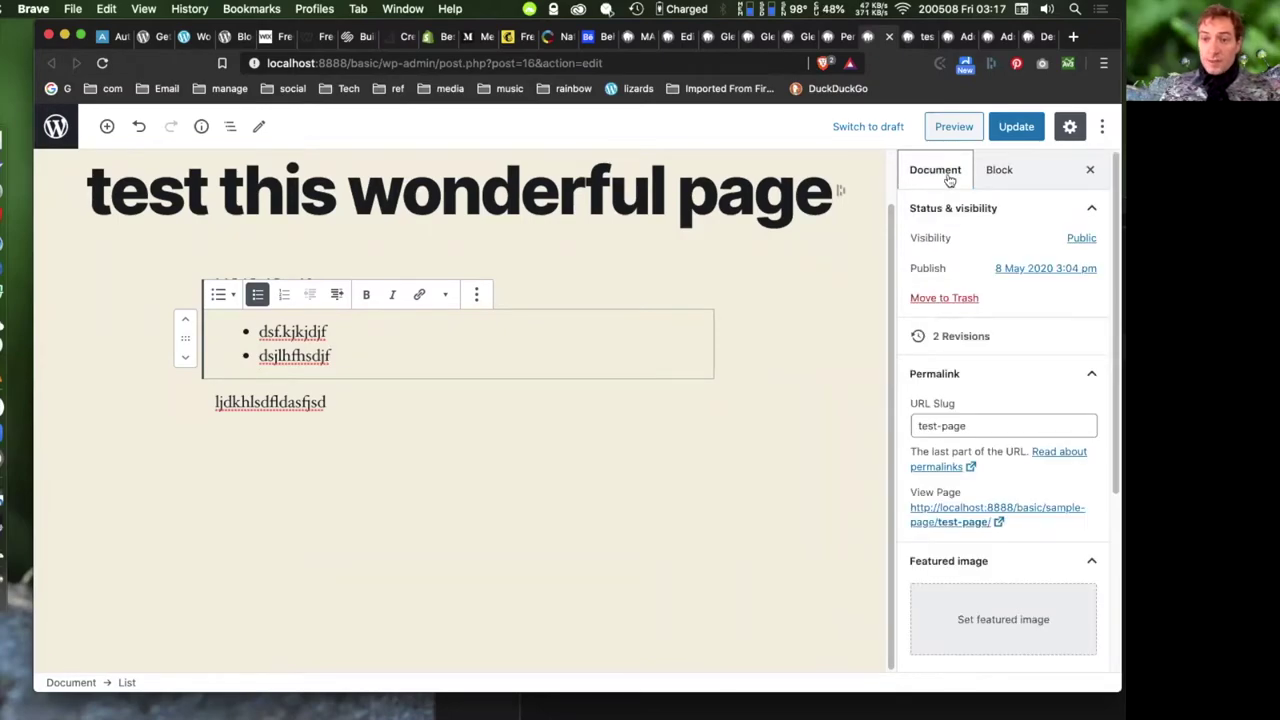
left_click(999, 171)
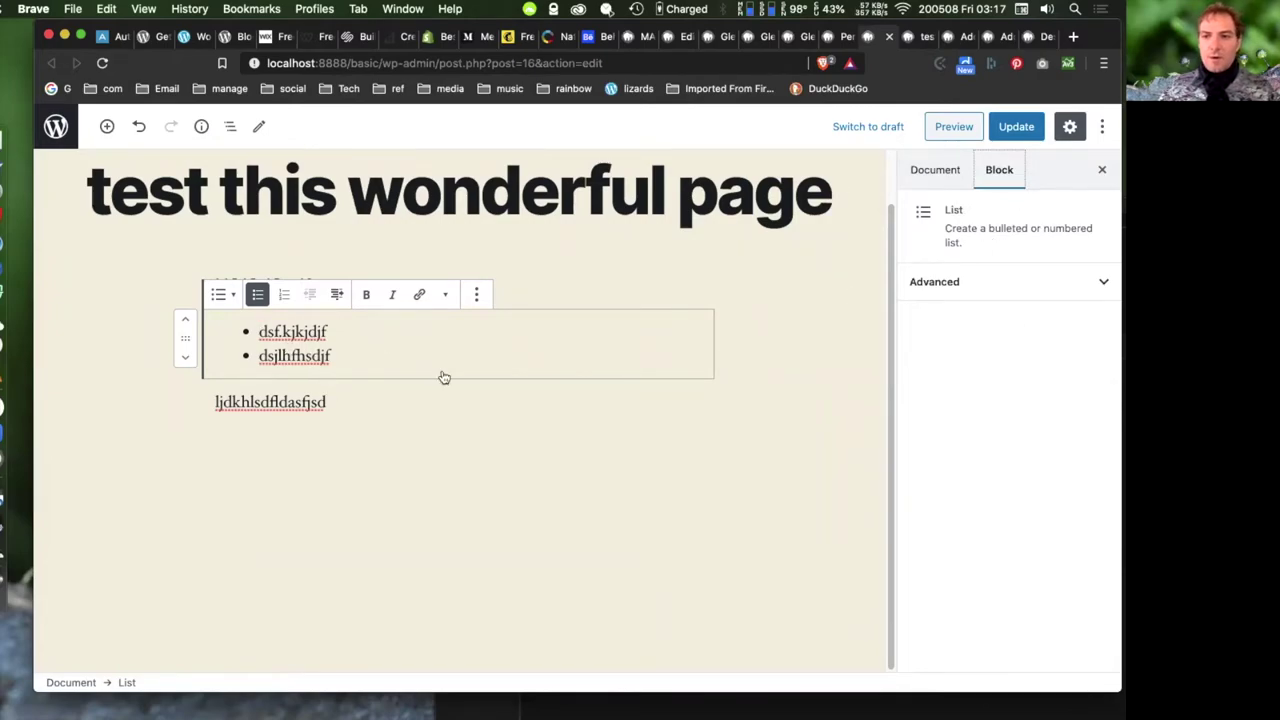
left_click(1000, 283)
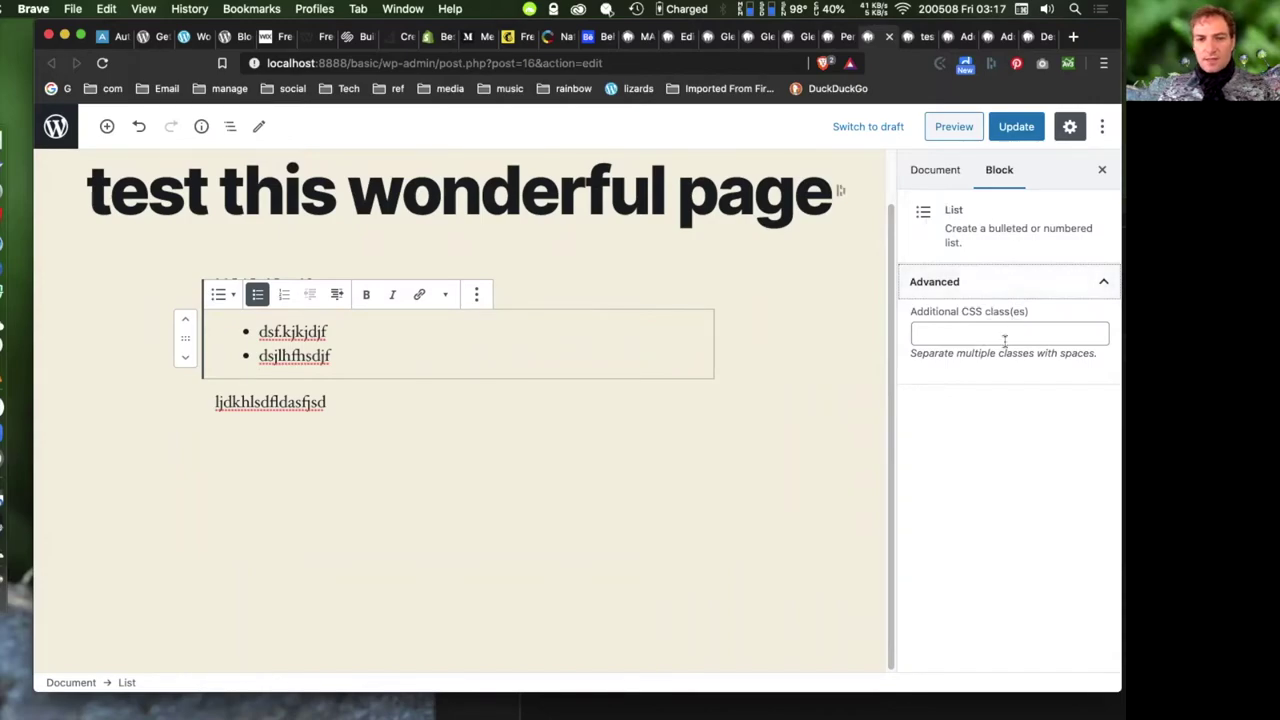
left_click(296, 405)
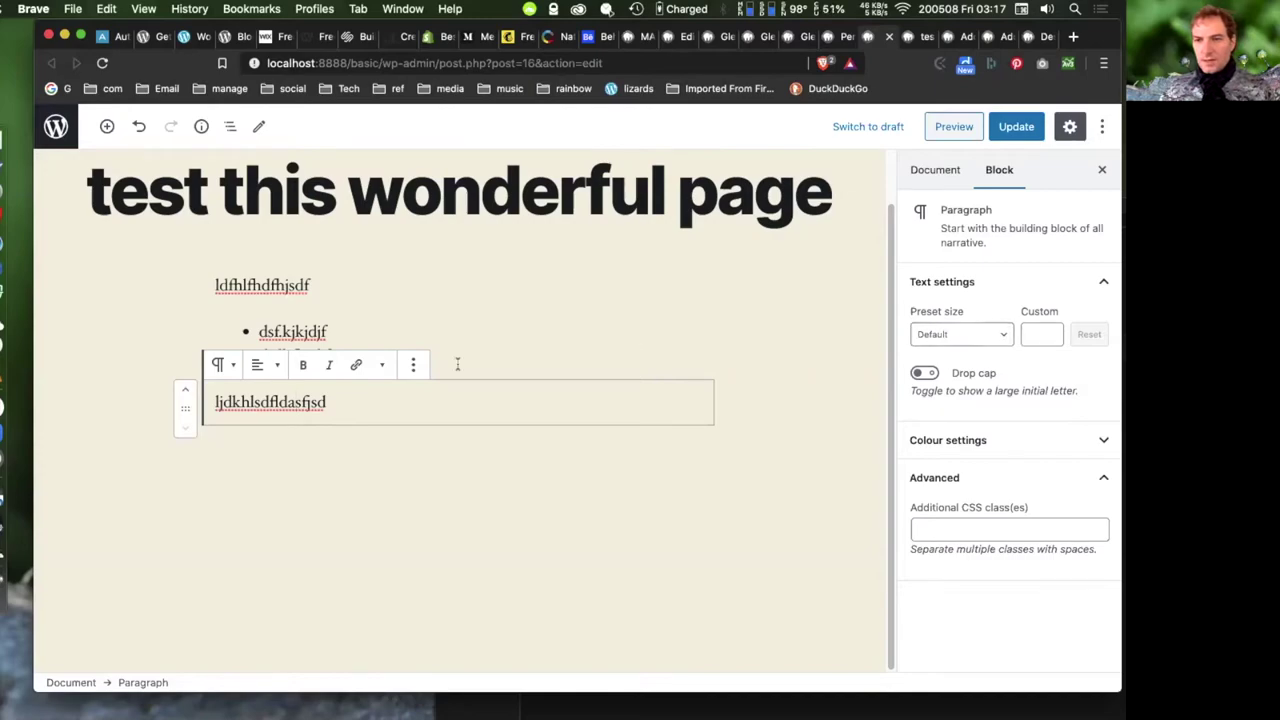
- Make the second paragraph's text crimson
left_click(999, 338)
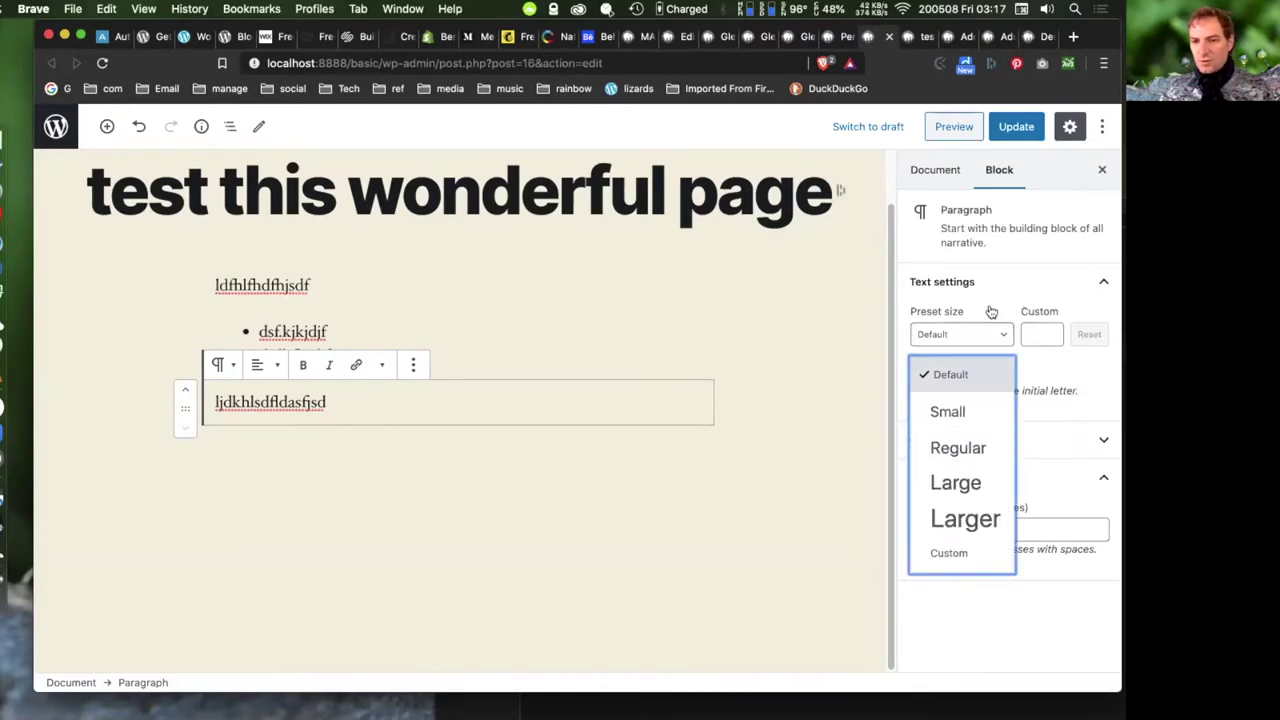
left_click(1030, 288)
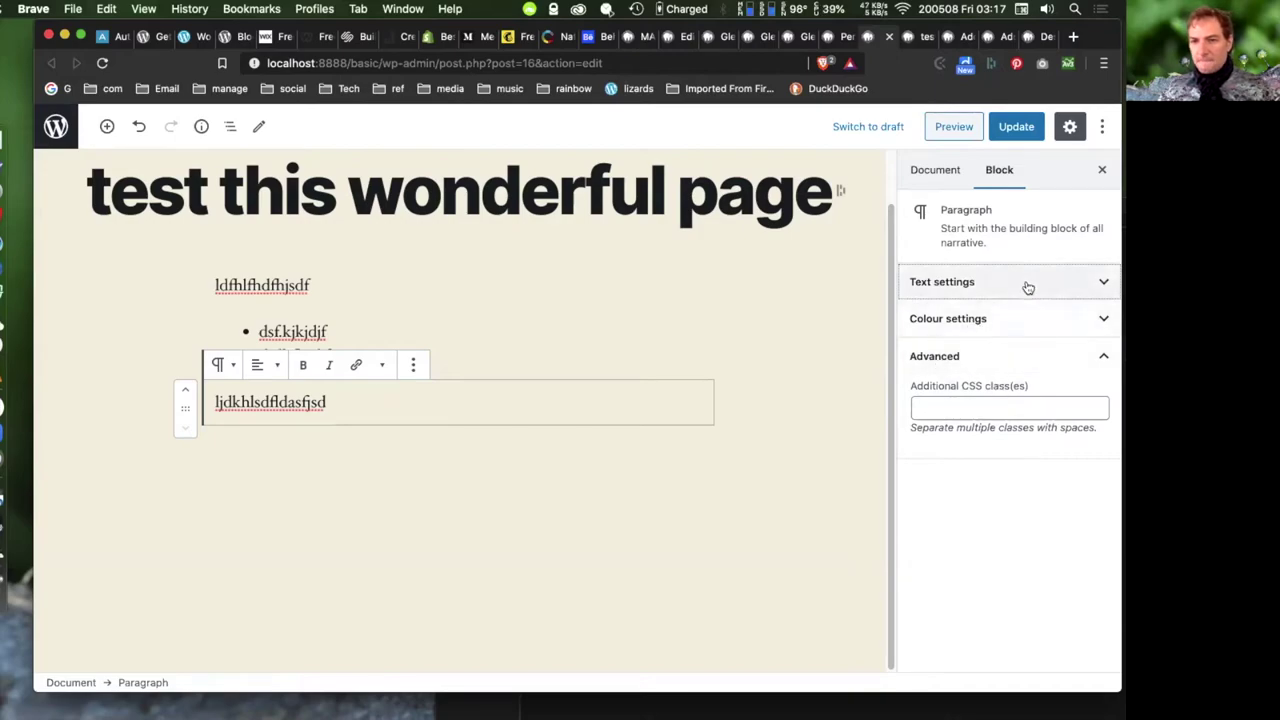
left_click(1023, 320)
left_click(921, 385)
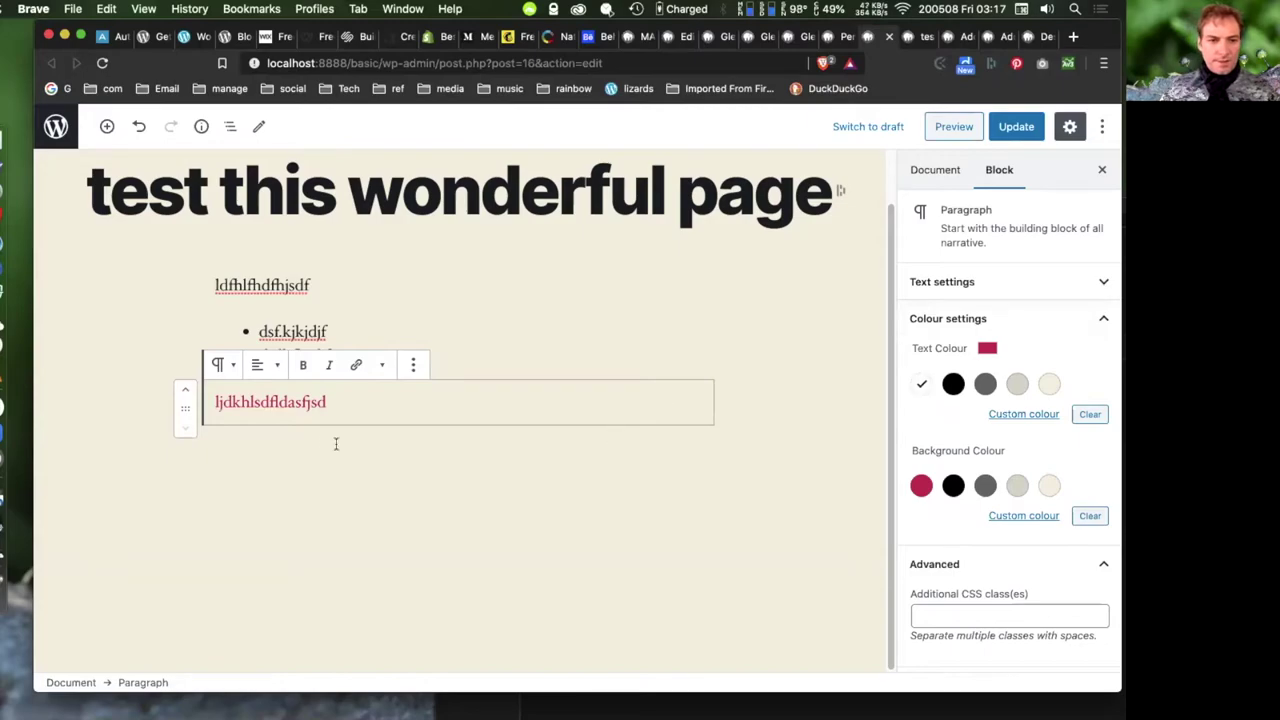
left_click(265, 368)
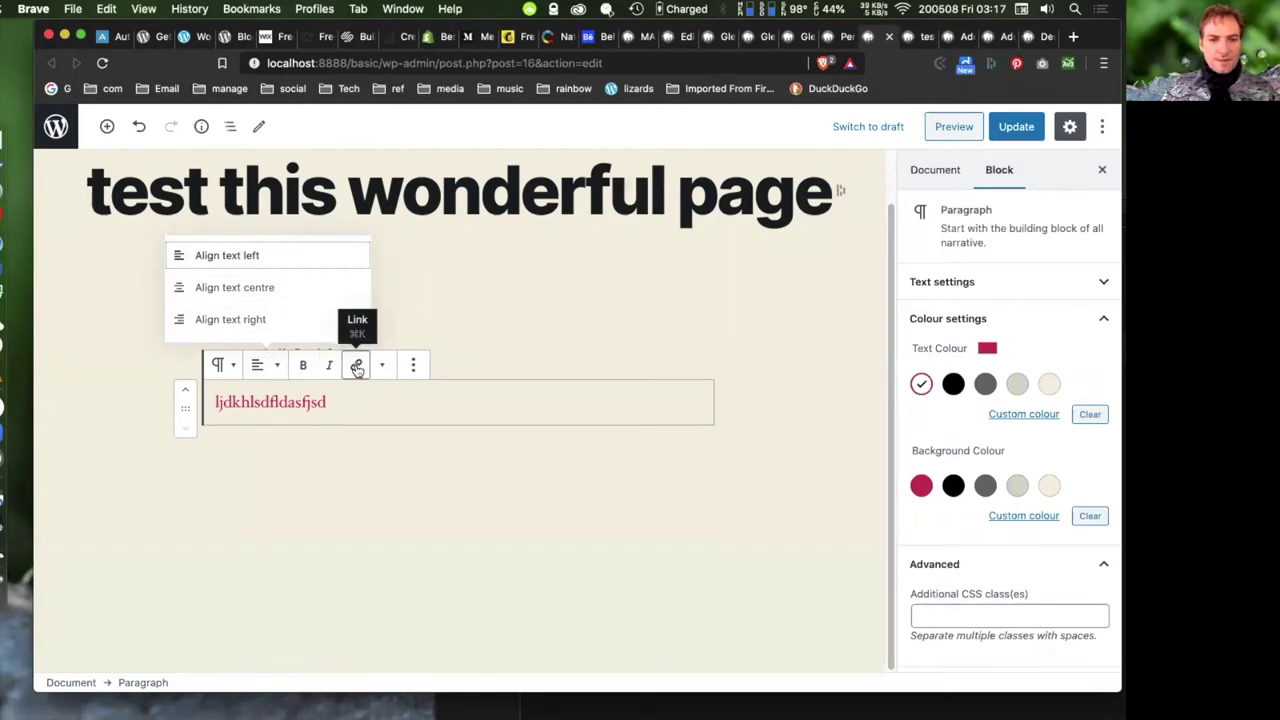
key("Escape")
key("shift+Left")
key("shift+Left")
key("shift+Left")
key("shift+Left")
key("shift+Left")
key("shift+Left")
key("shift+Left")
key("shift+Left")
key("shift+Left")
key("shift+Left")
key("shift+Left")
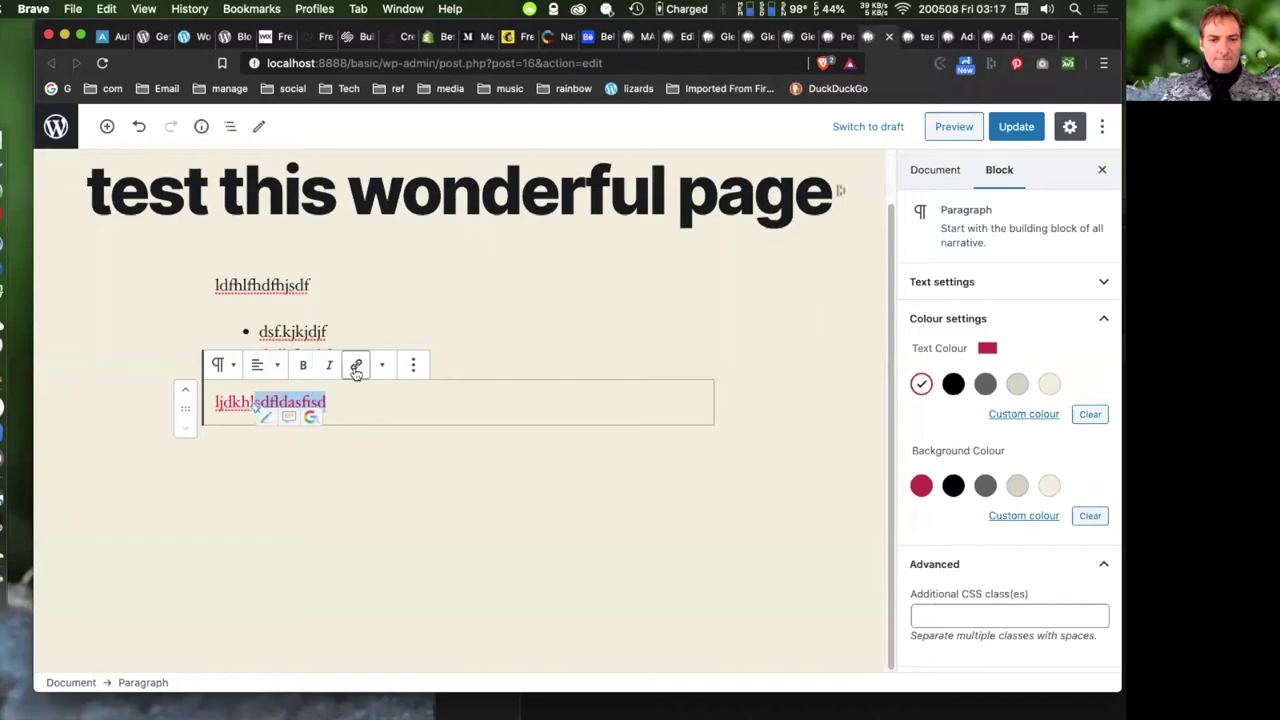
left_click(356, 367)
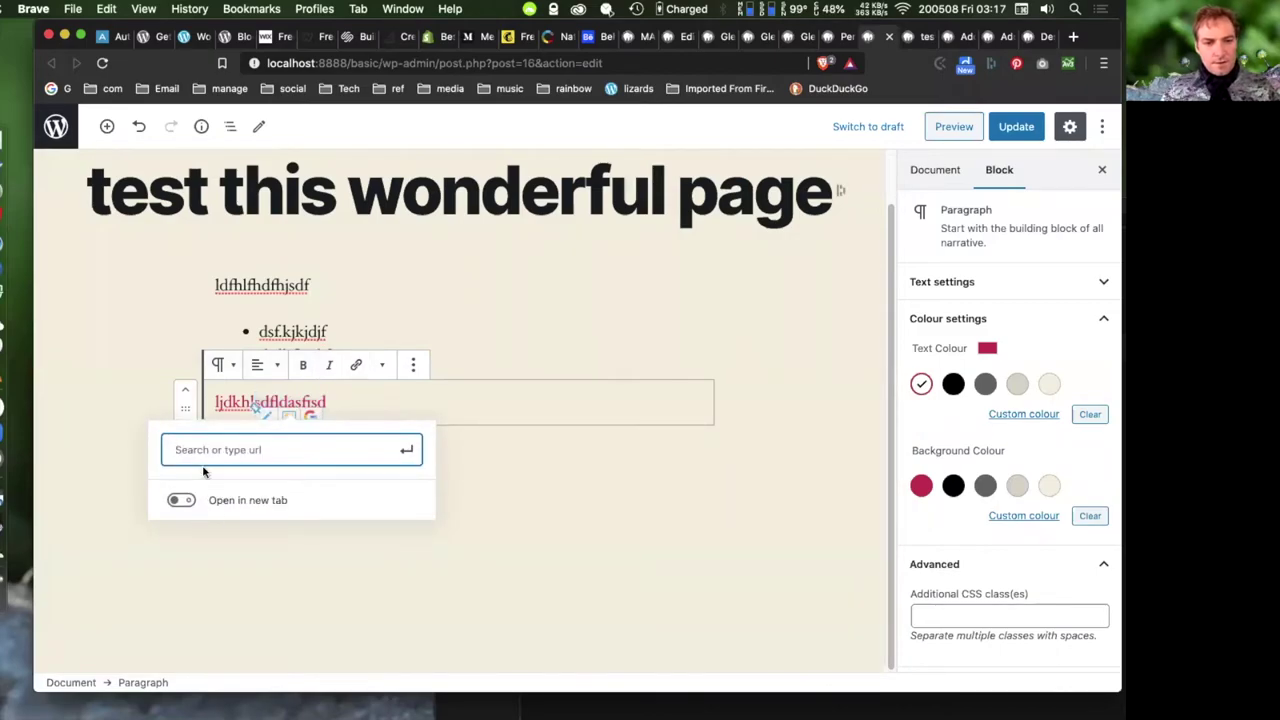
type("htt")
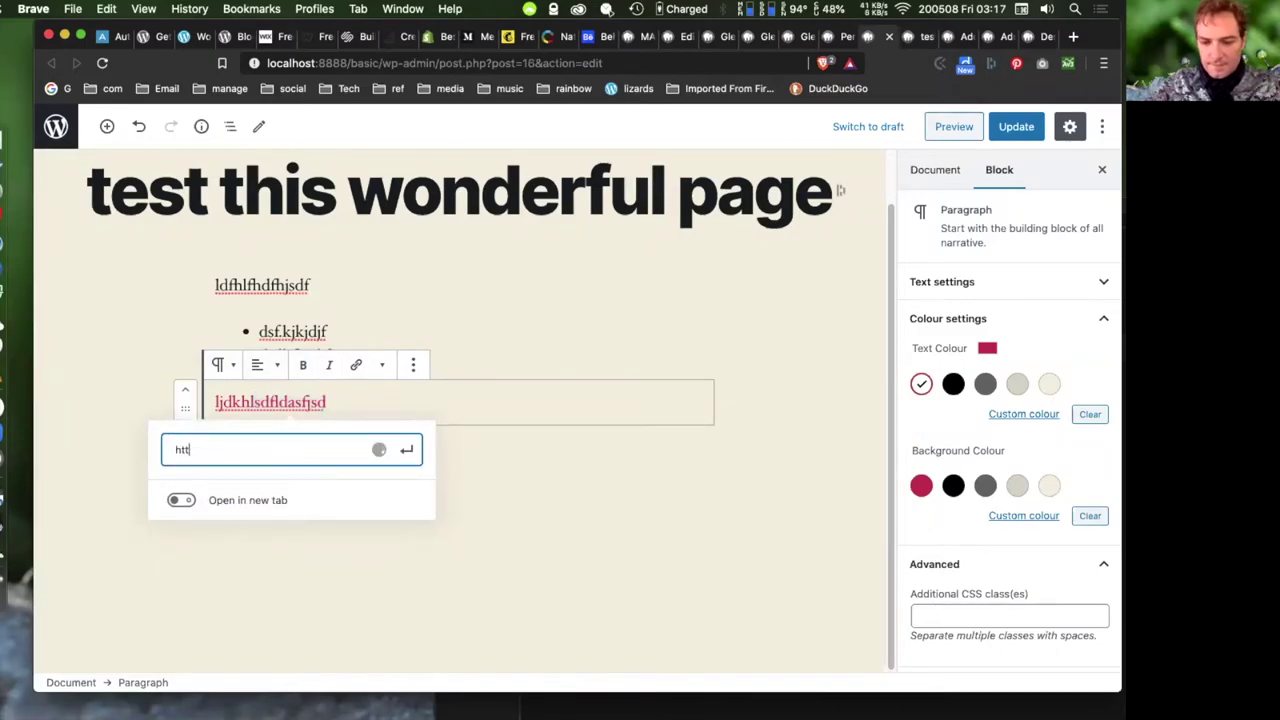
type("p")
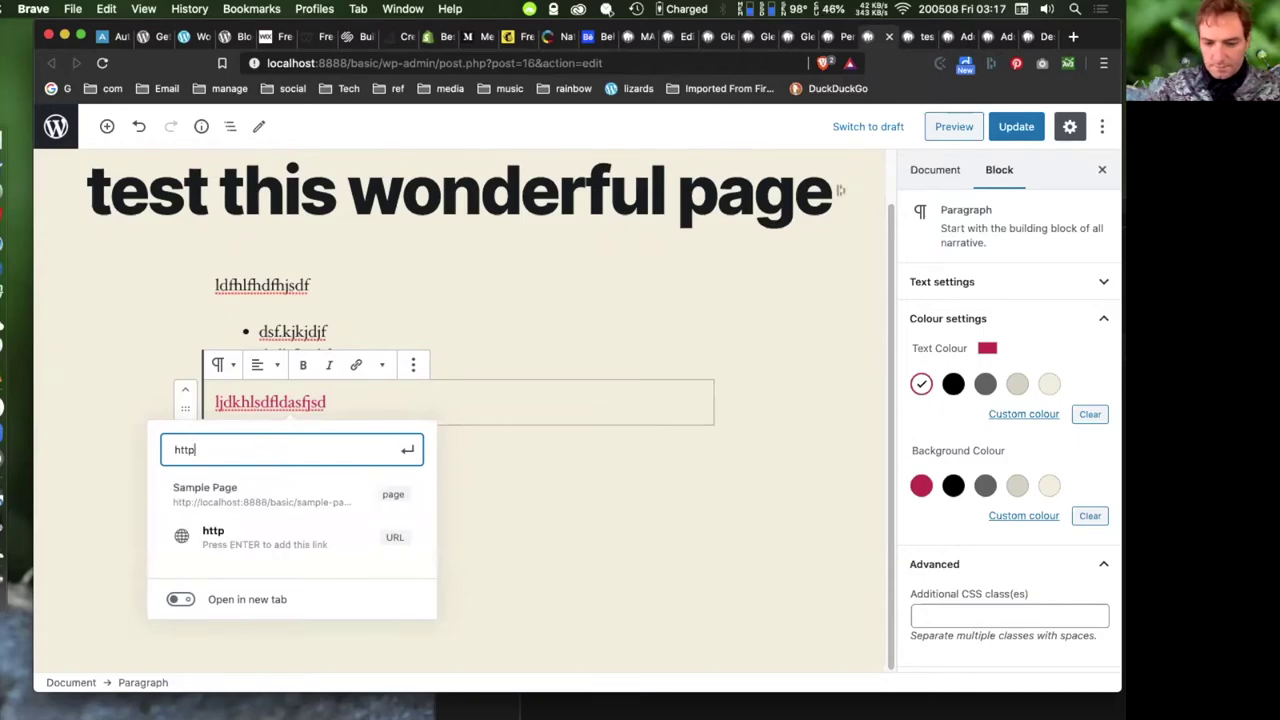
type("s://actionskills.co")
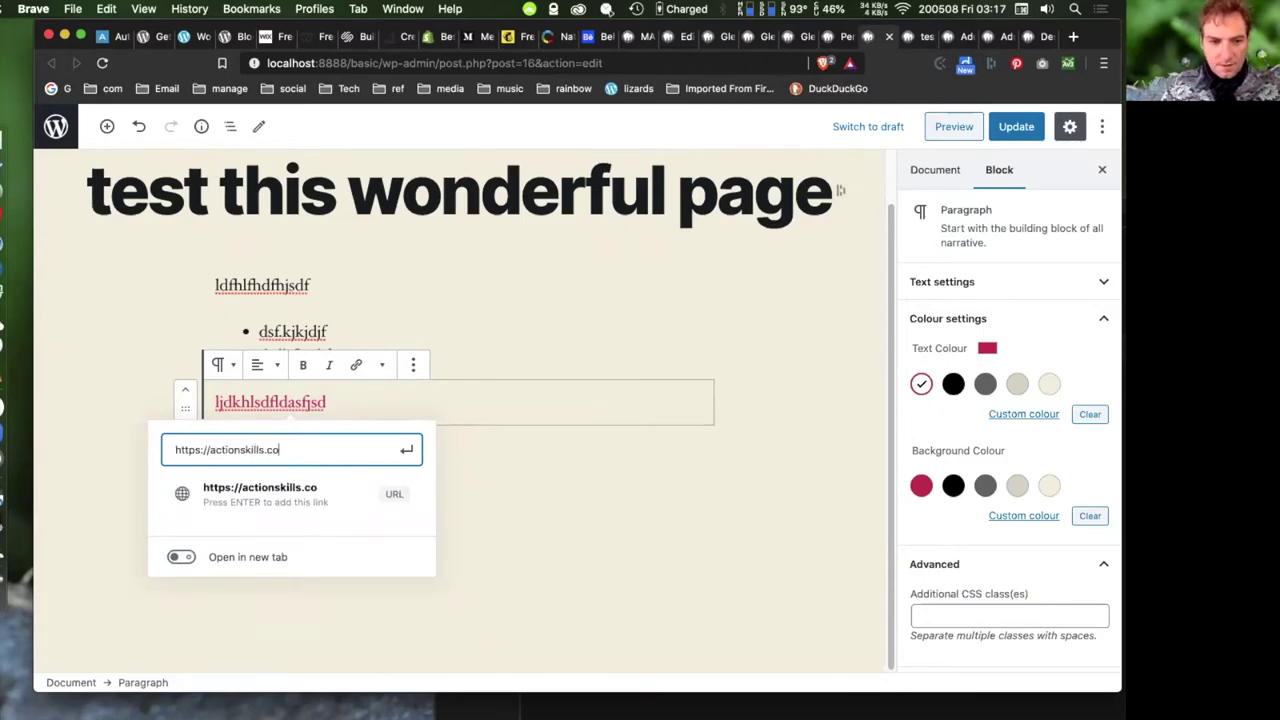
left_click(406, 450)
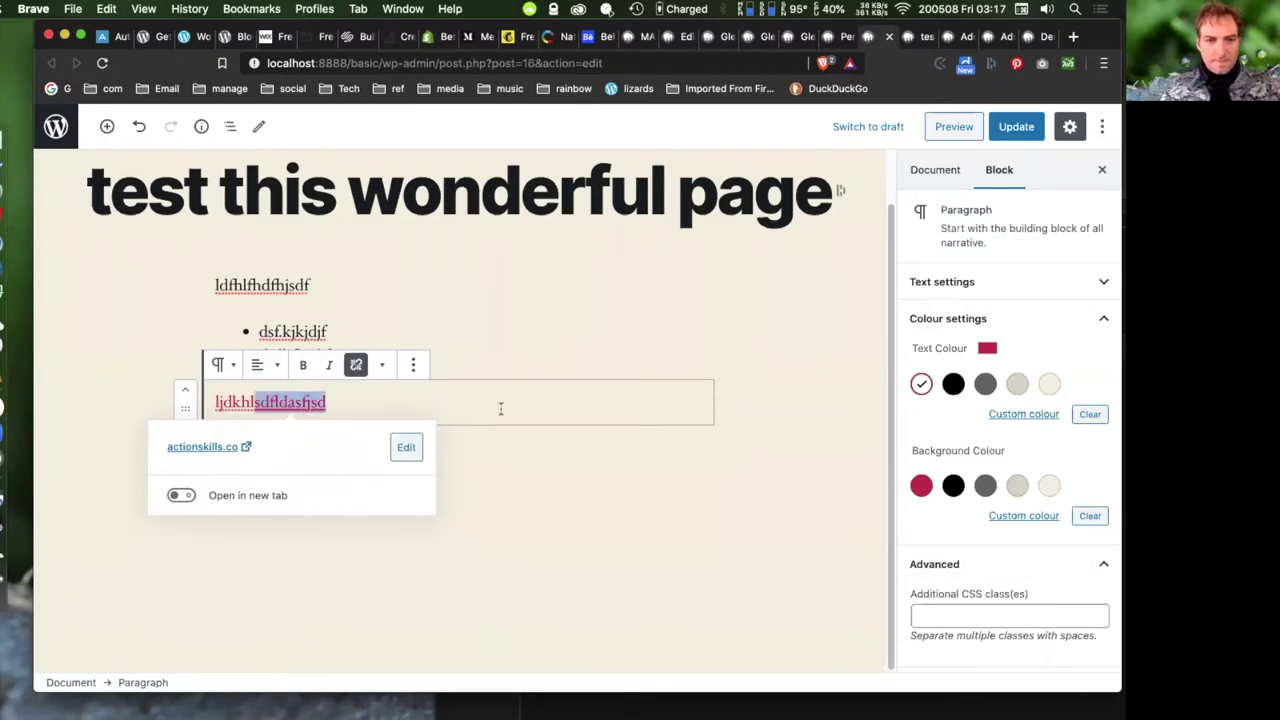
left_click(477, 480)
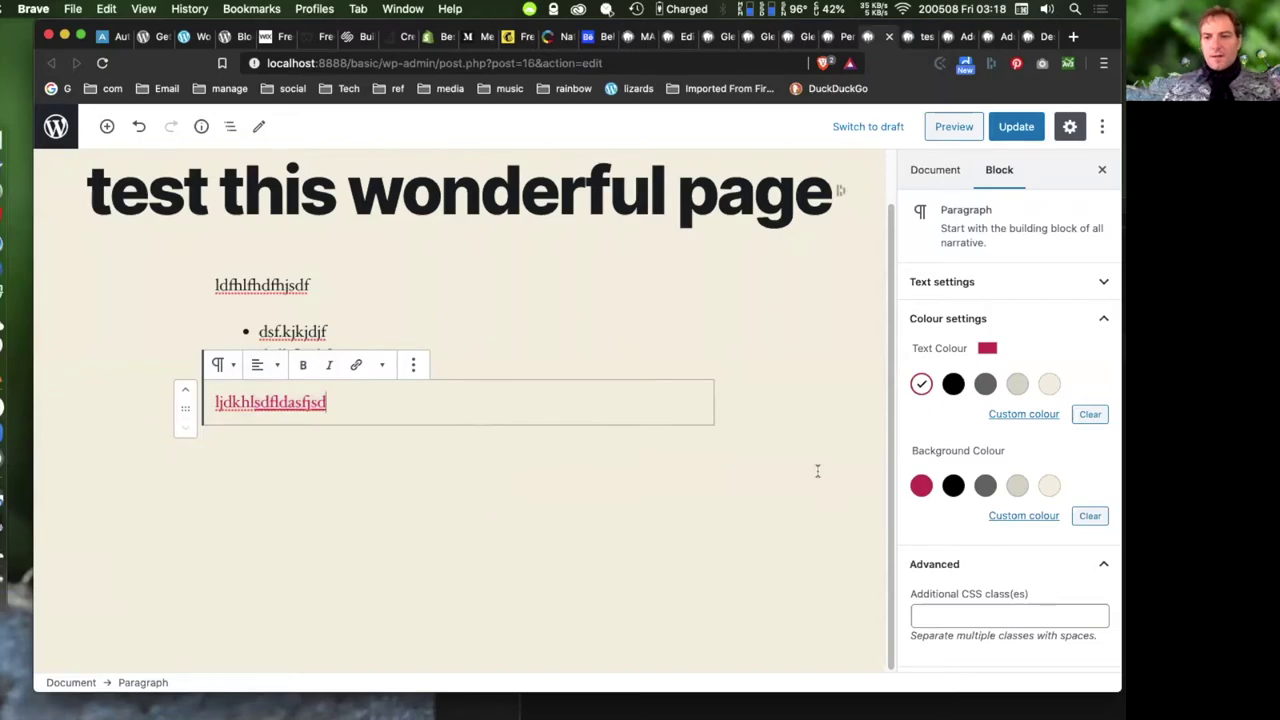
left_click(490, 338)
- Insert an empty Gallery block below the bulleted list
left_click(439, 377)
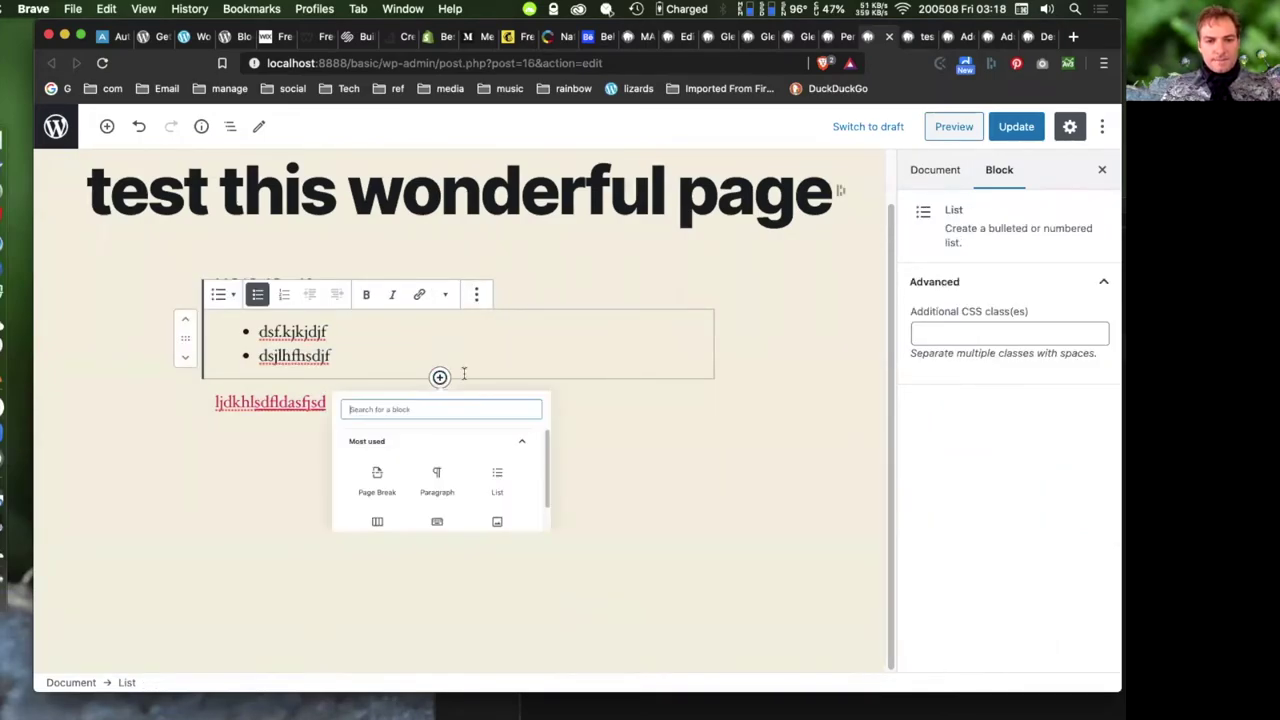
scroll(486, 530, "down", 2)
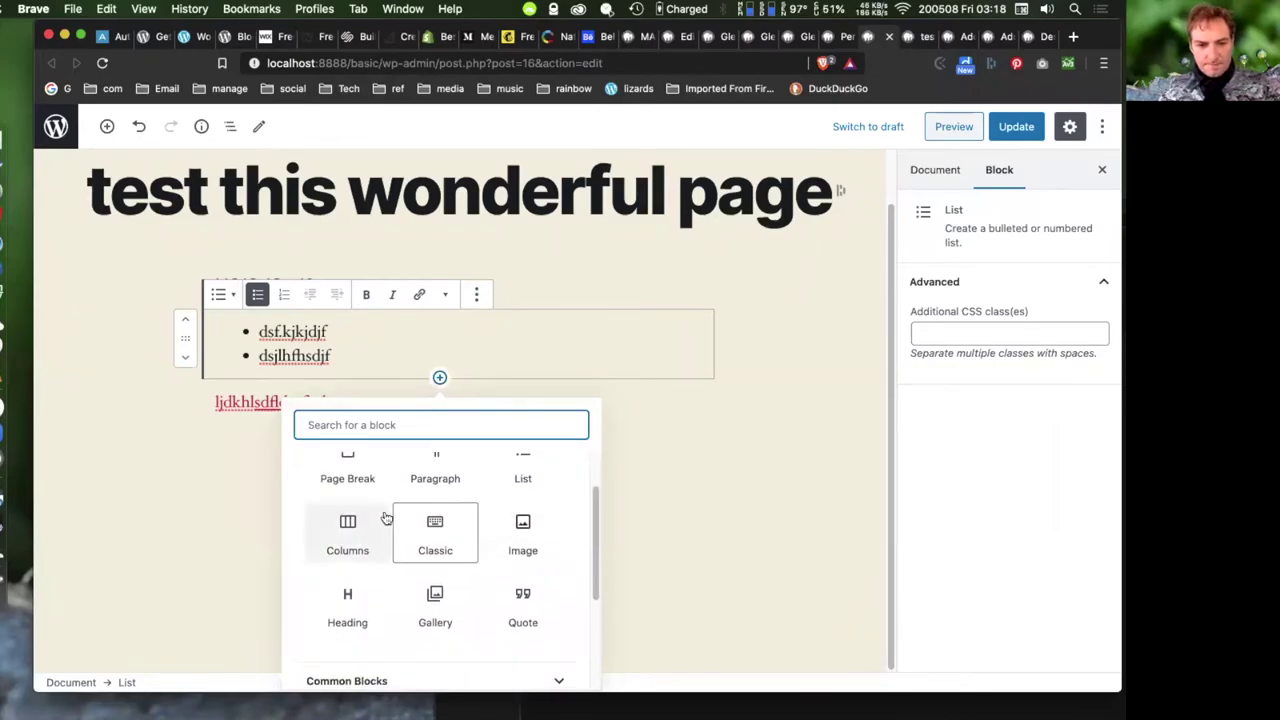
scroll(473, 588, "down", 1)
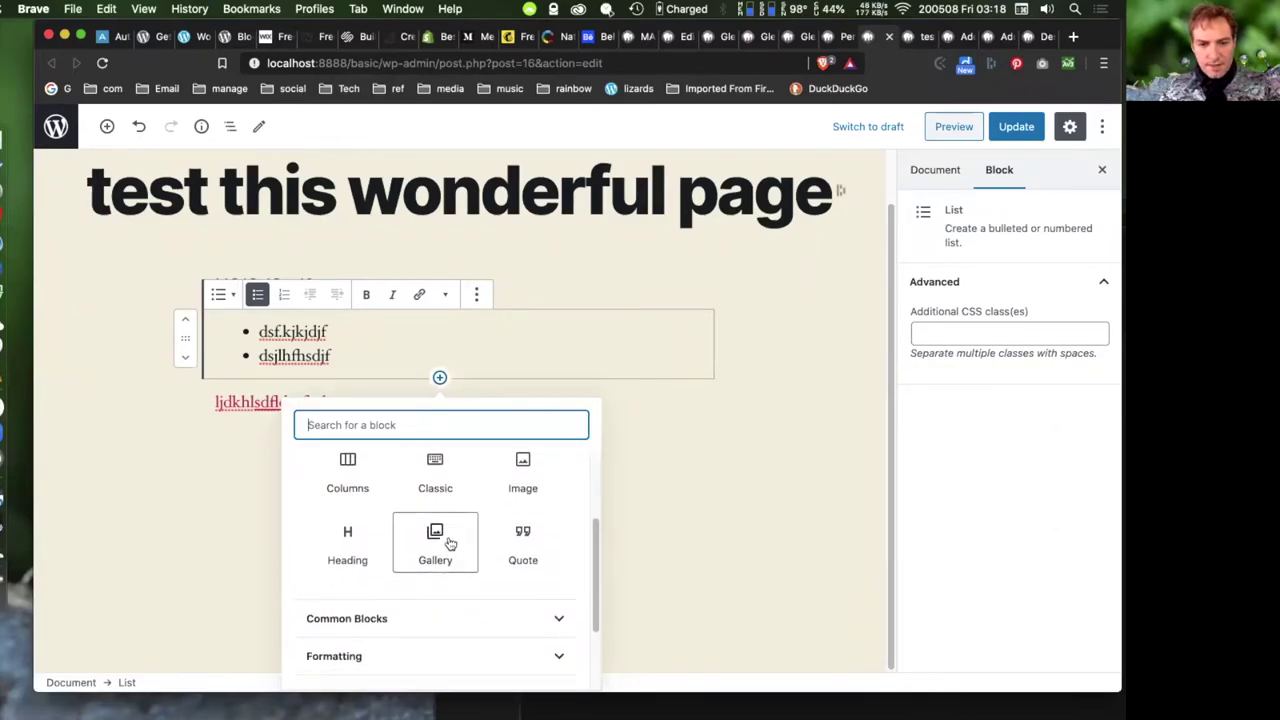
left_click(449, 545)
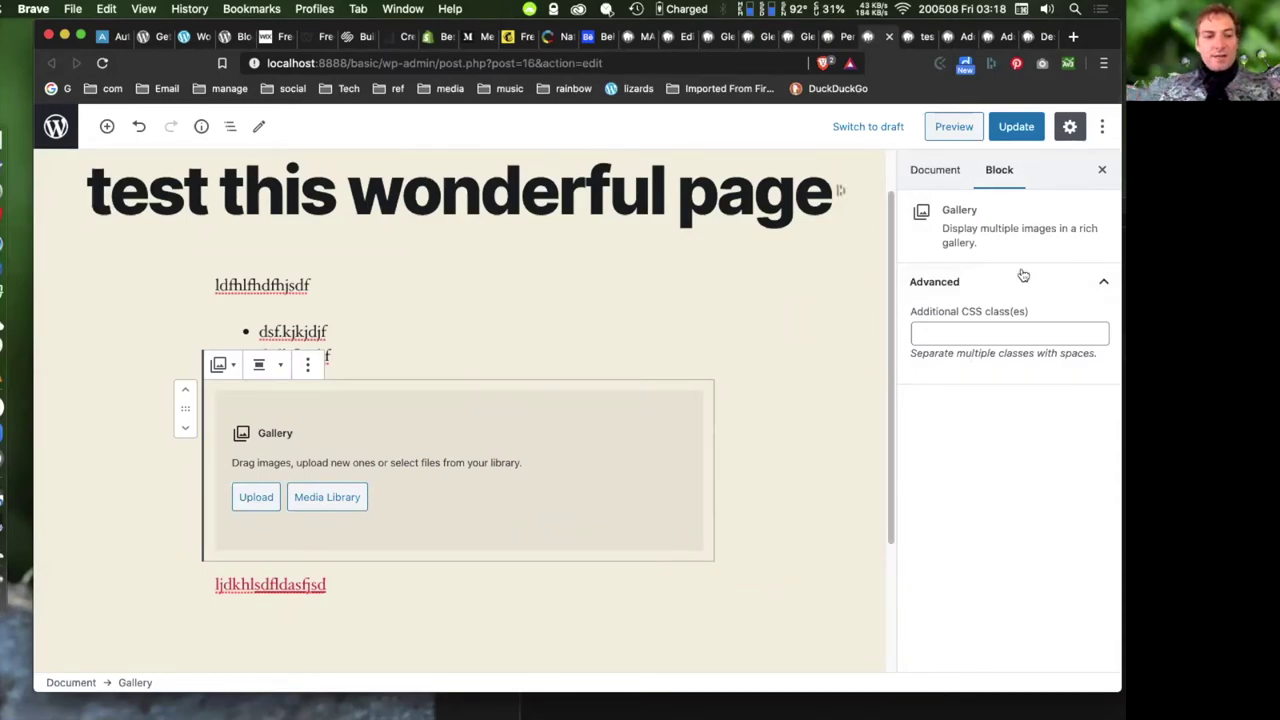
- Close the settings sidebar and leave the editor for the Pages list
left_click(997, 172)
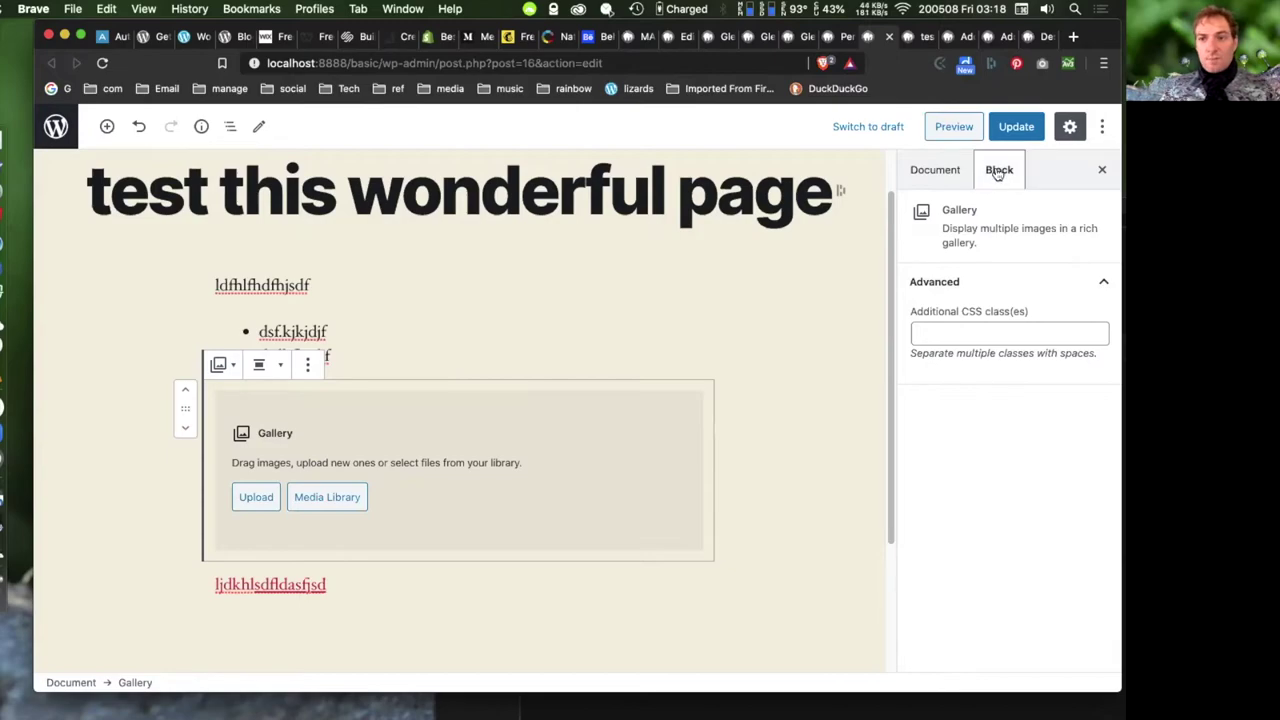
left_click(935, 172)
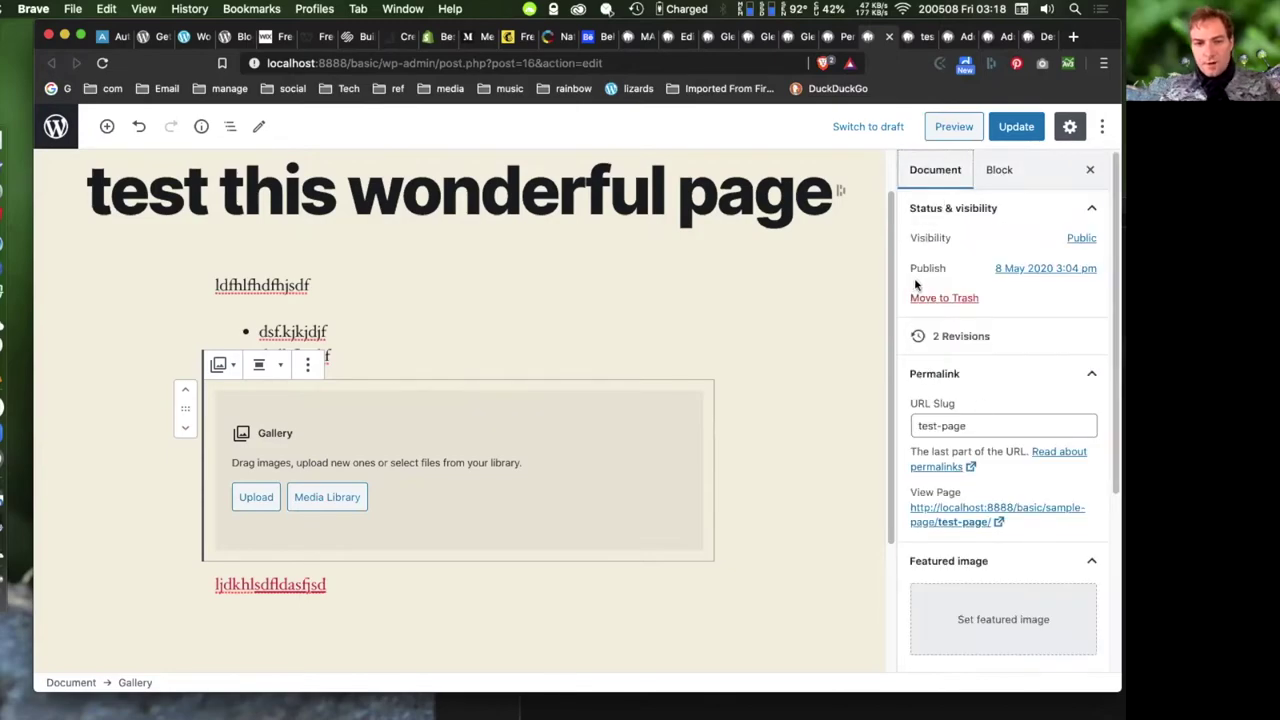
left_click(1000, 171)
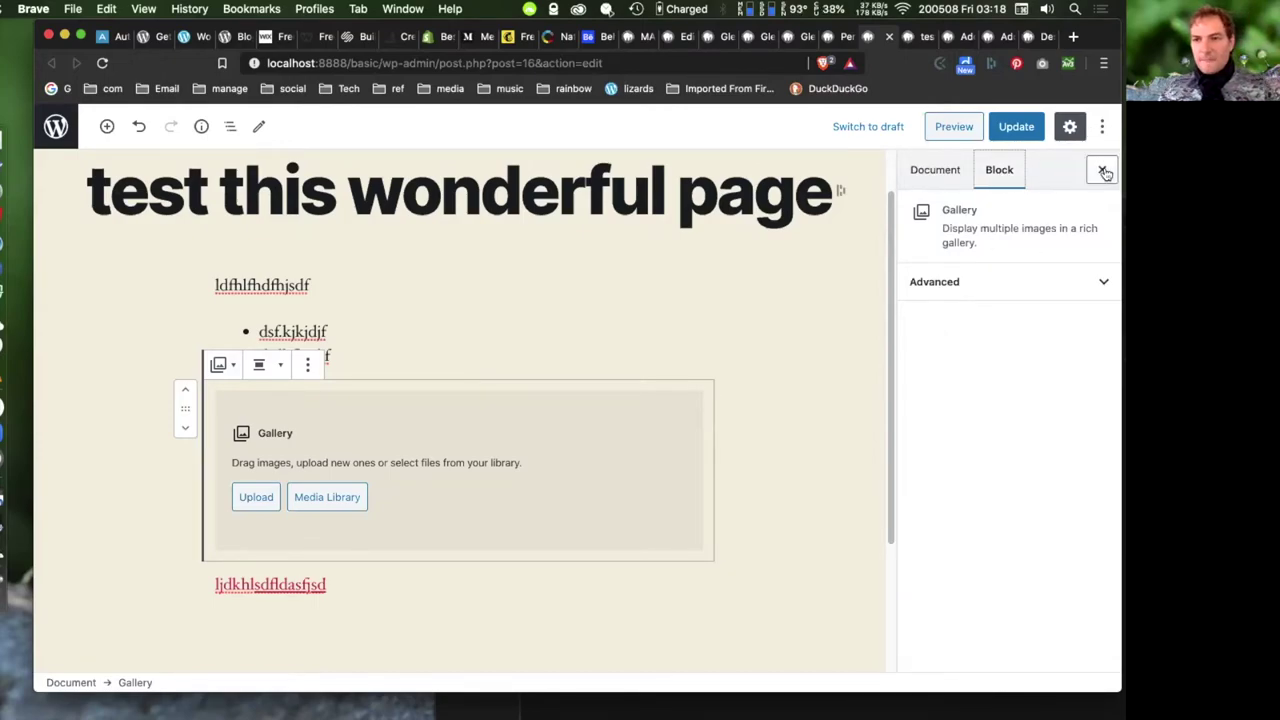
left_click(1102, 170)
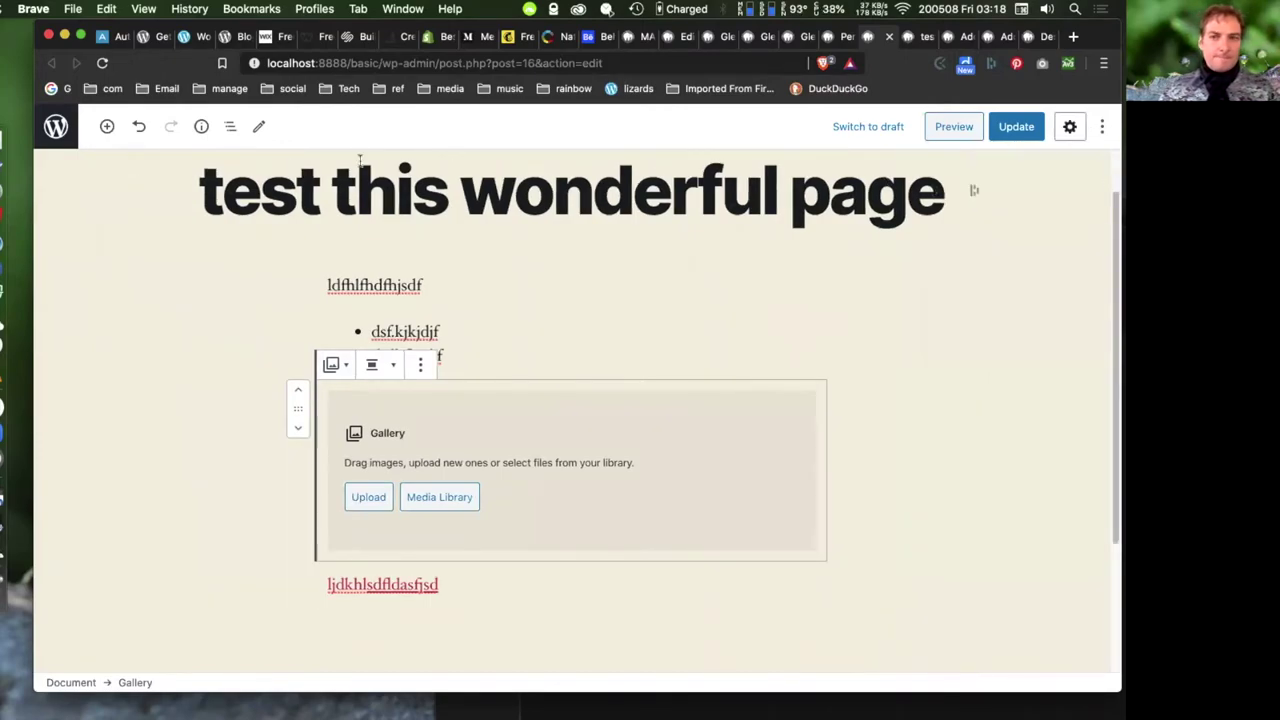
left_click(64, 130)
left_click(687, 266)
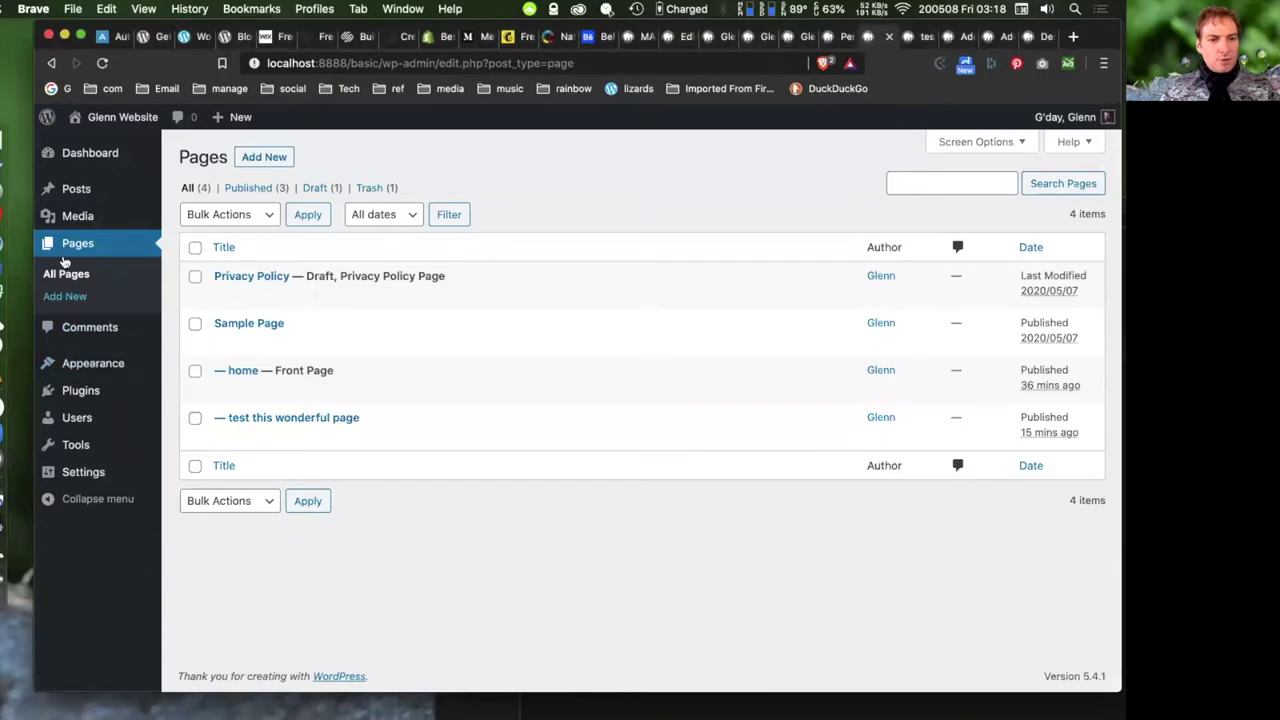
- Start a new post titled 'test post'
mouse_move(76, 192)
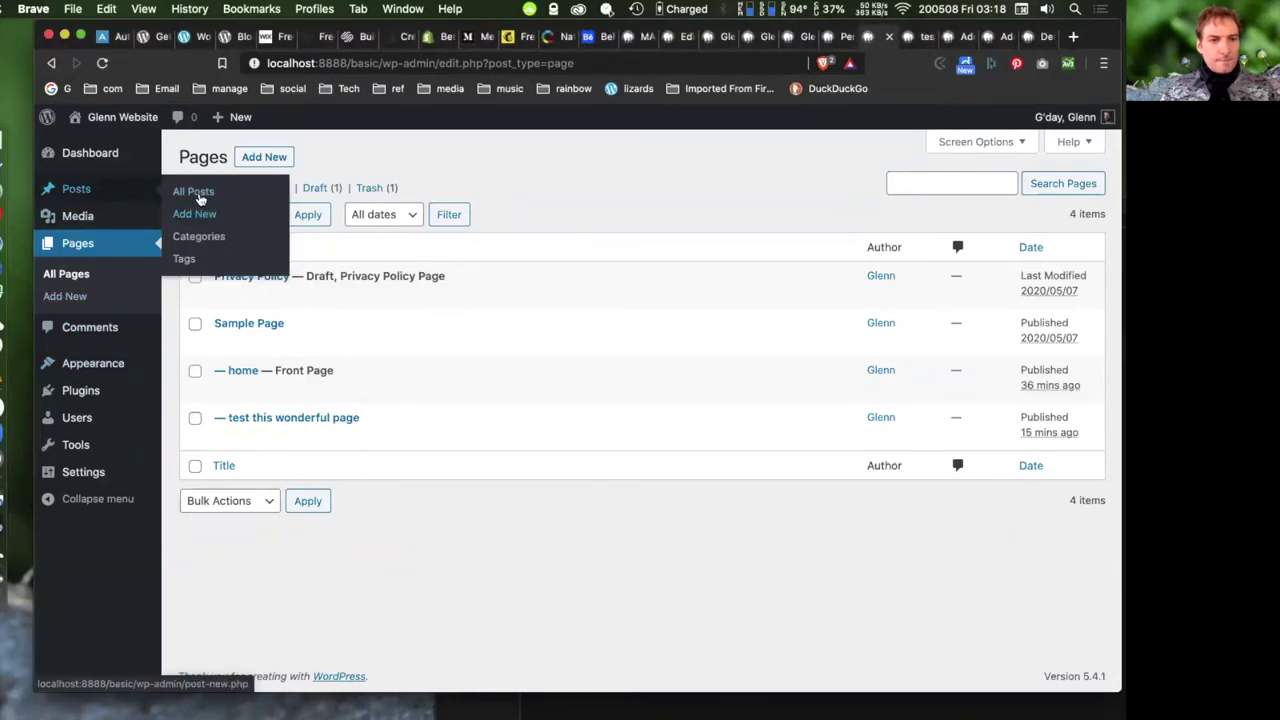
left_click(193, 214)
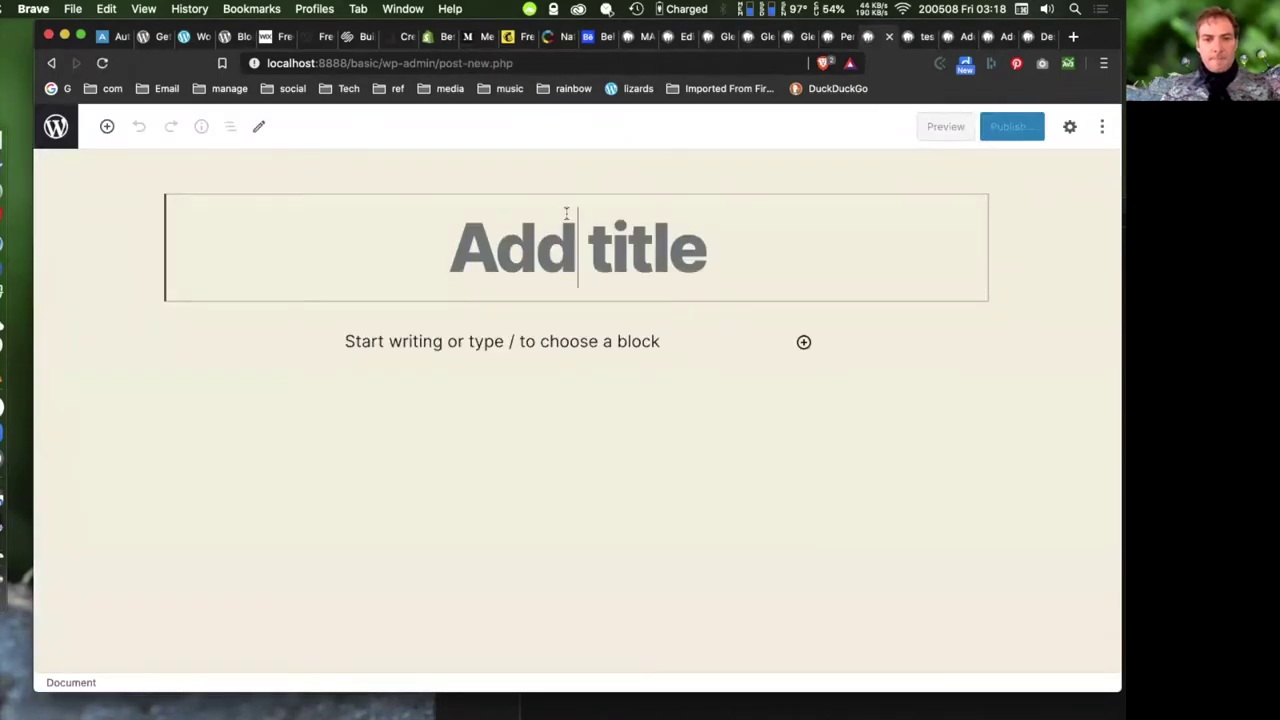
type("test")
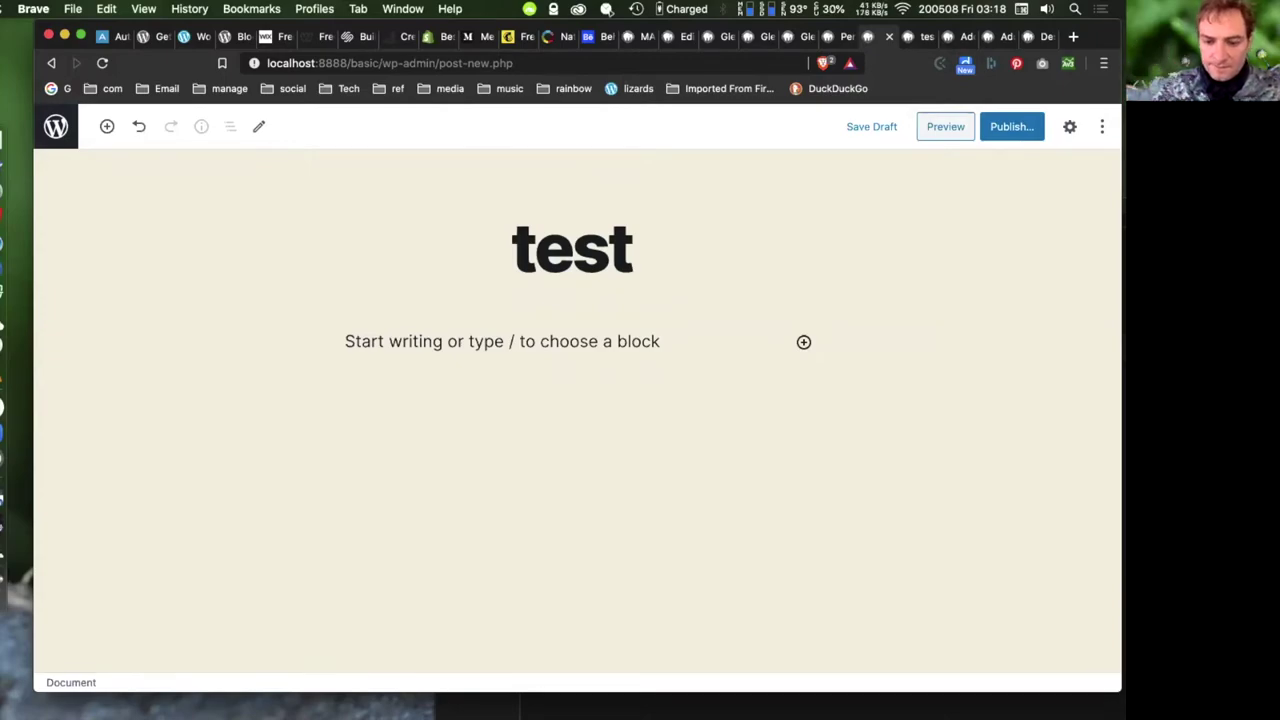
type(" post")
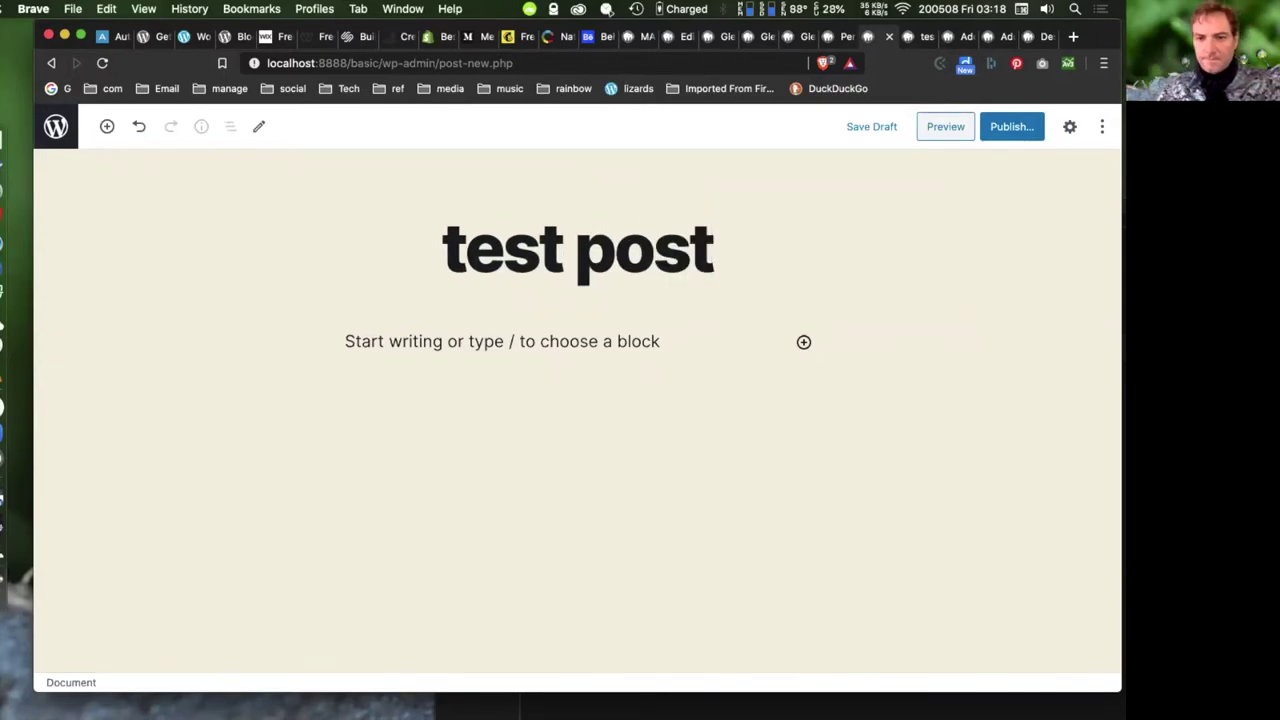
- In the post's document settings, toggle 'Stick to the top of the blog' on then off
left_click(671, 390)
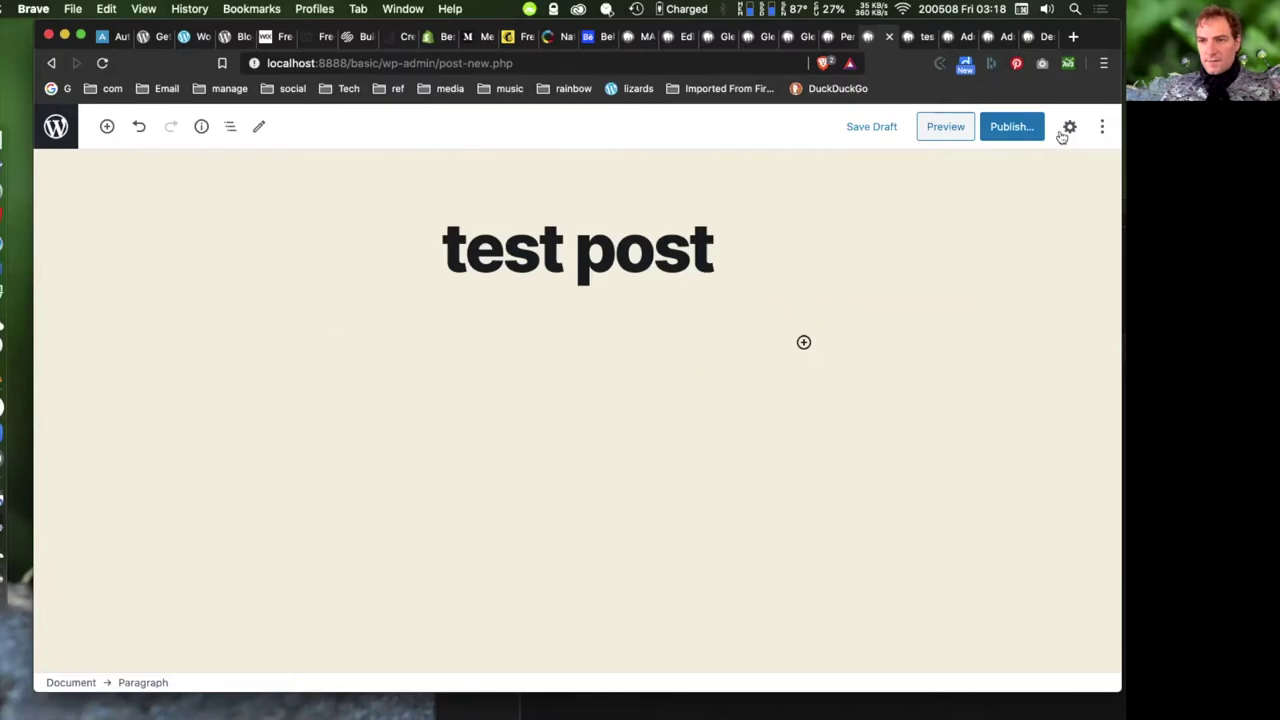
left_click(1069, 127)
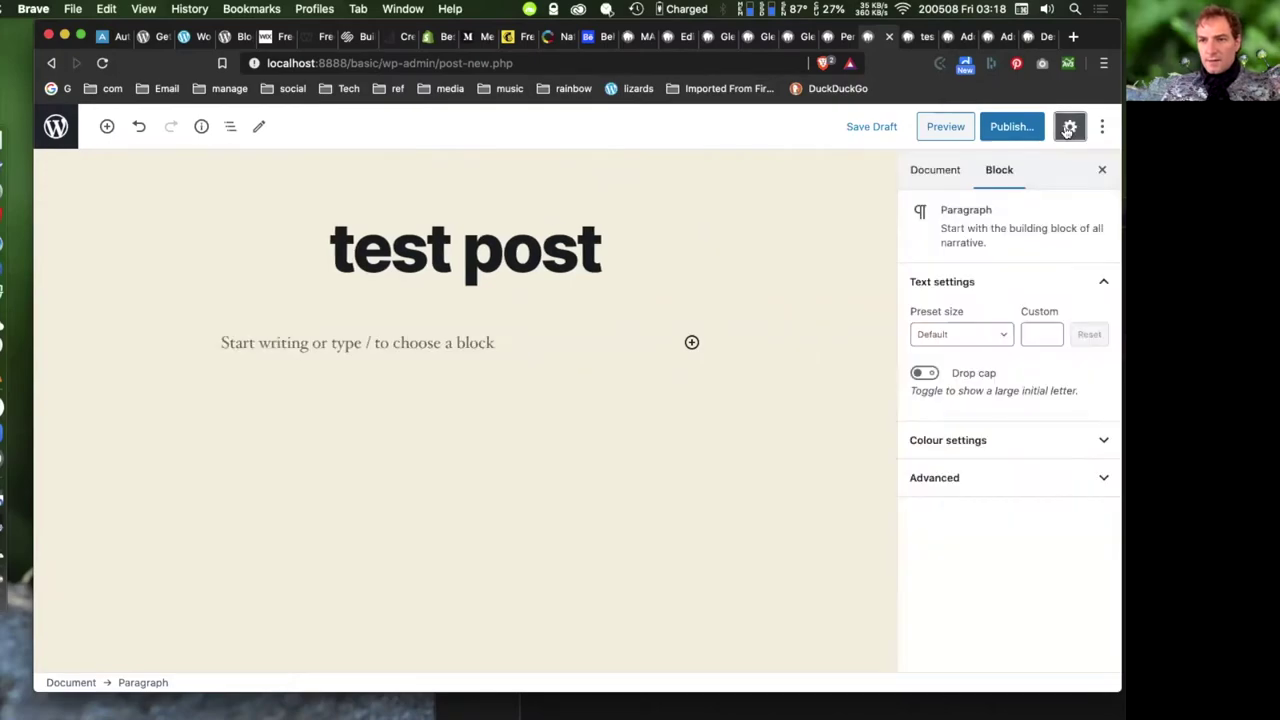
left_click(943, 172)
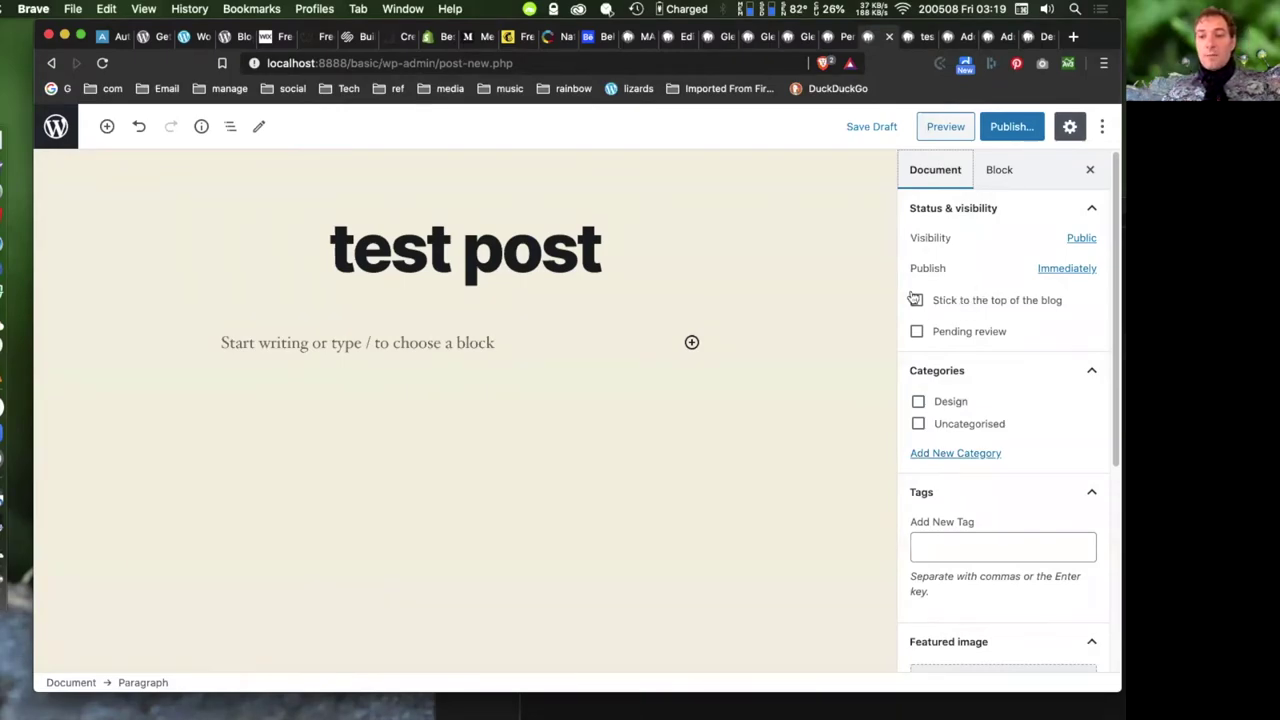
left_click(916, 300)
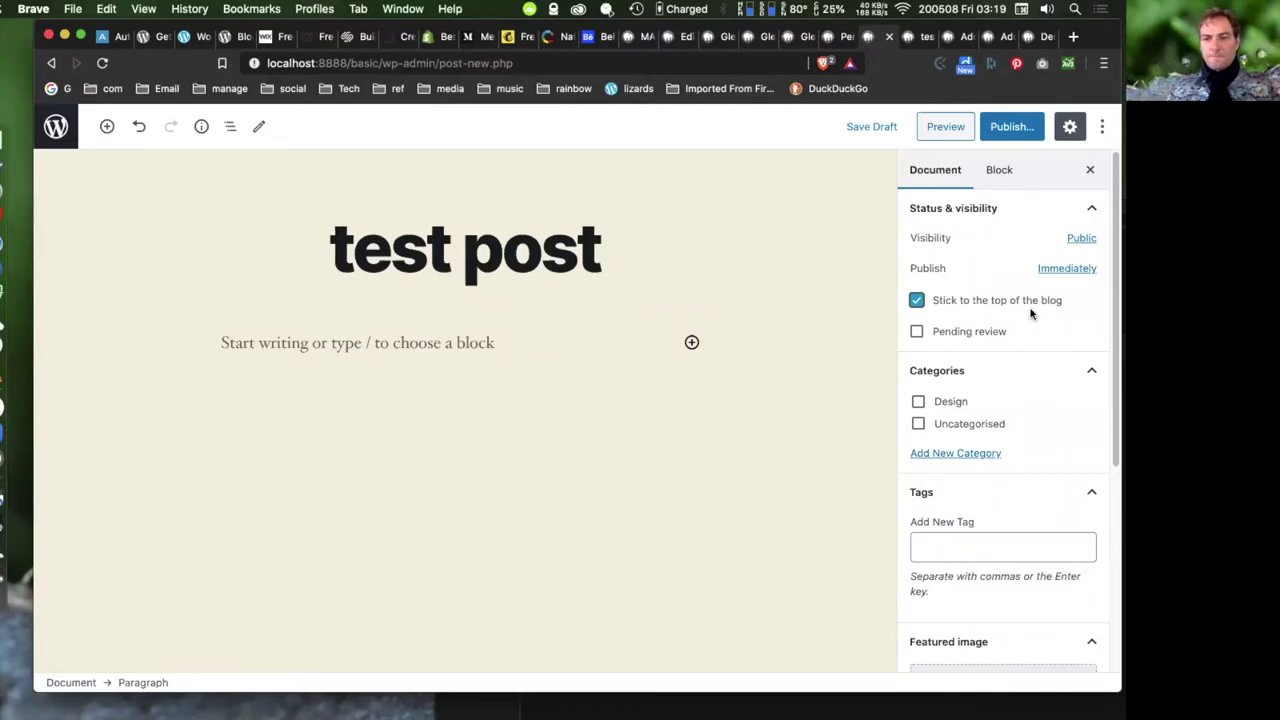
left_click(916, 301)
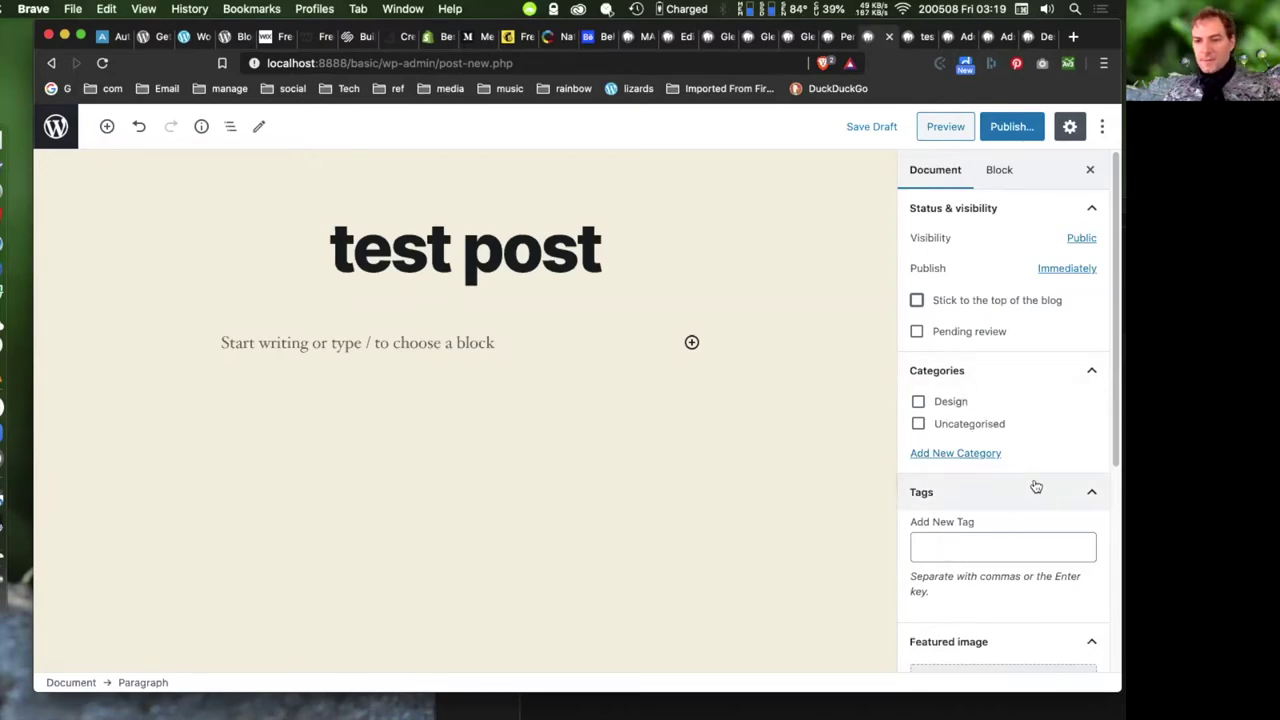
scroll(1032, 500, "down", 5)
scroll(1042, 567, "down", 1)
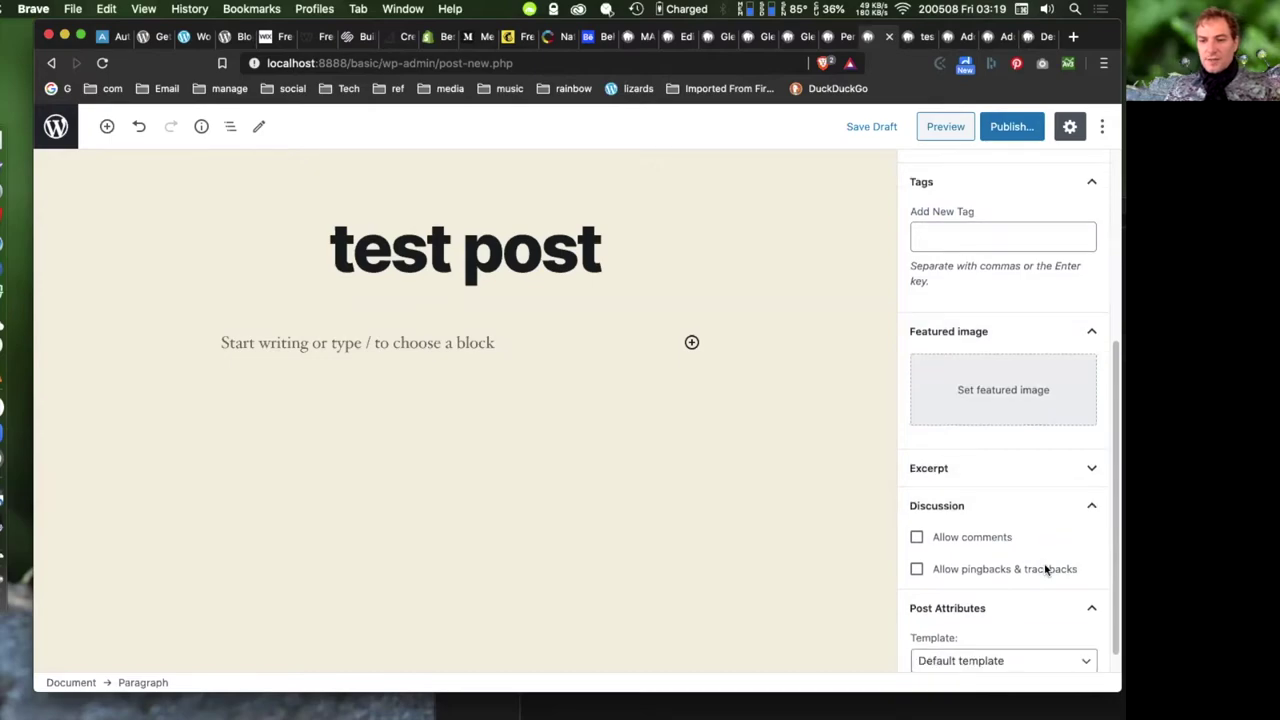
scroll(995, 545, "up", 6)
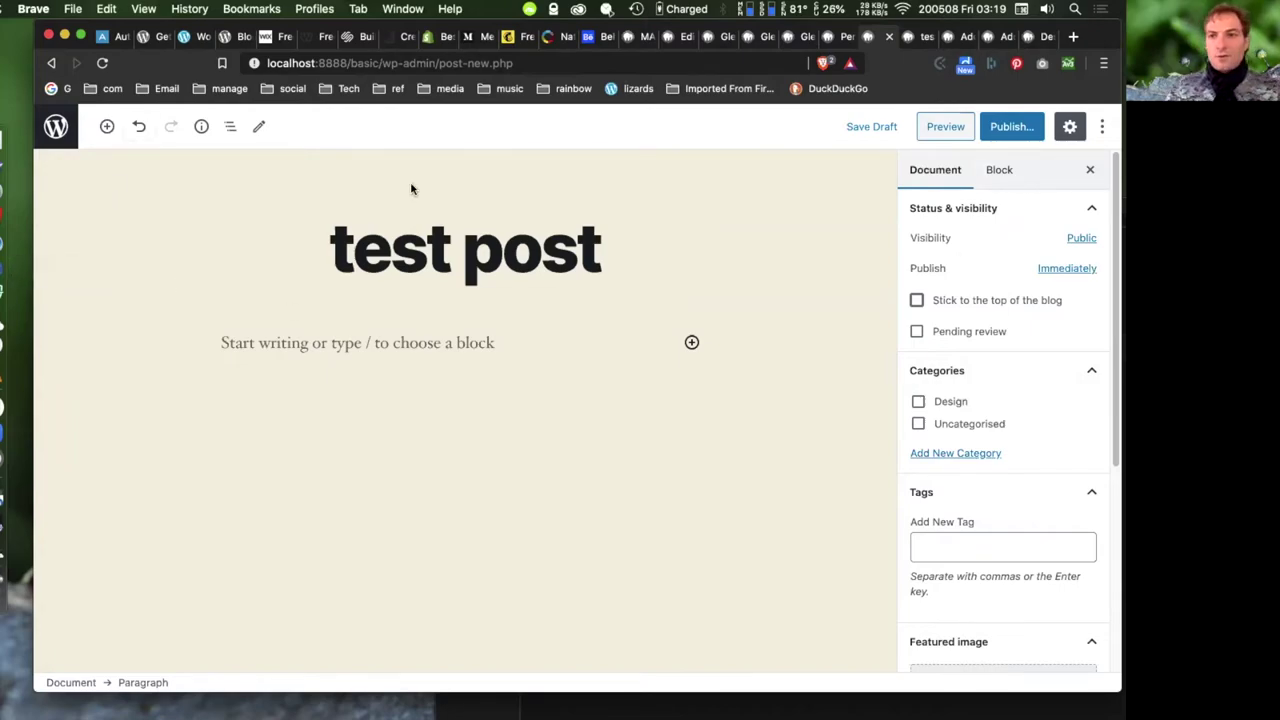
- From Plugins > Add New, install and activate the Classic Editor plugin
left_click(845, 40)
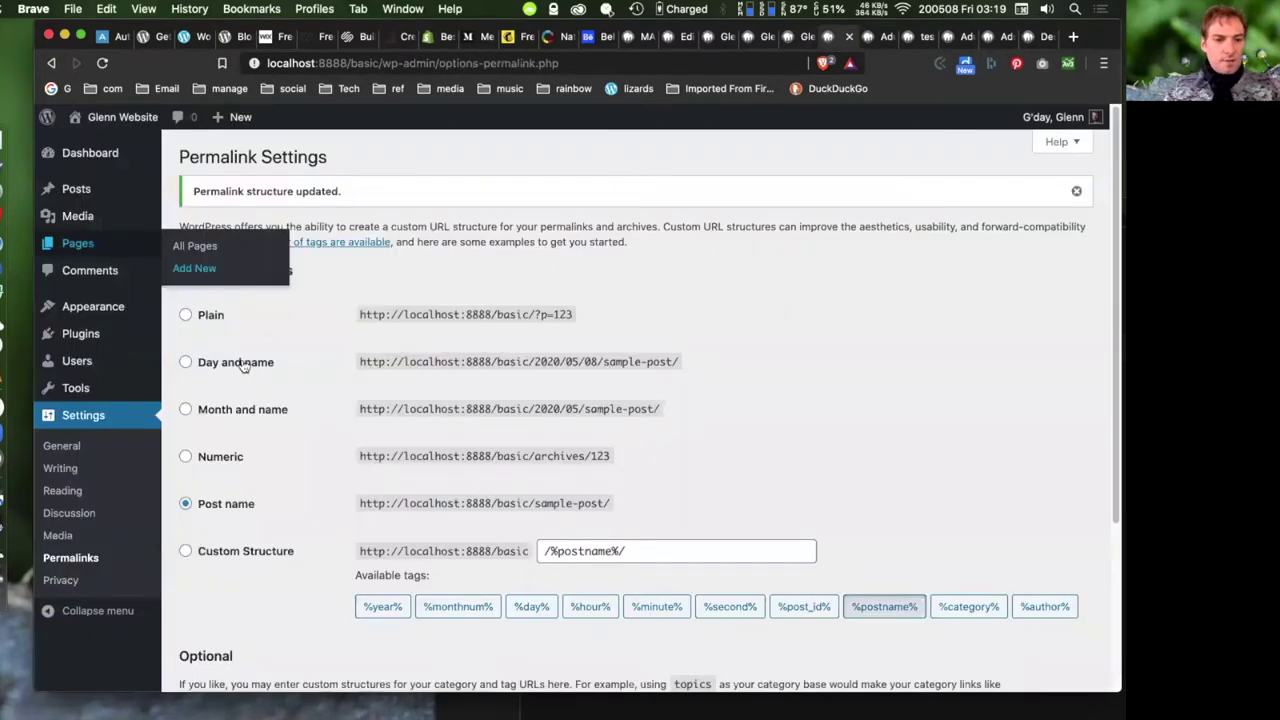
mouse_move(66, 381)
mouse_move(80, 335)
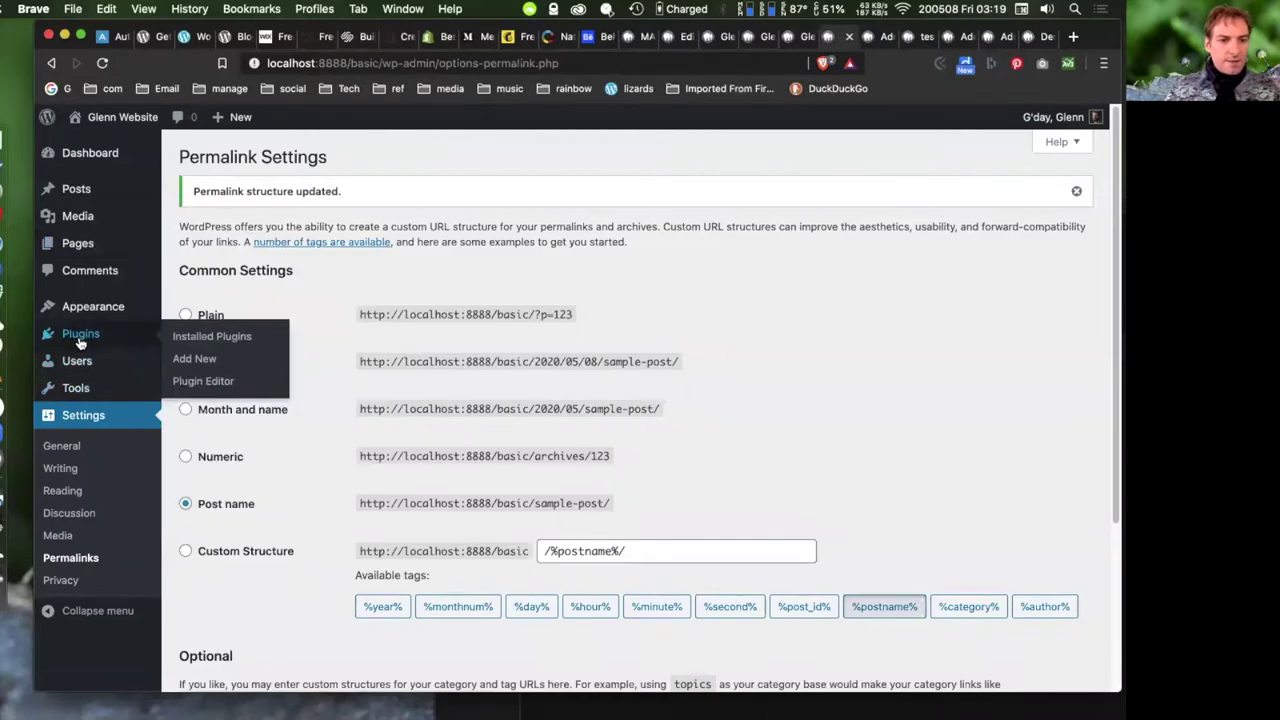
left_click(202, 362)
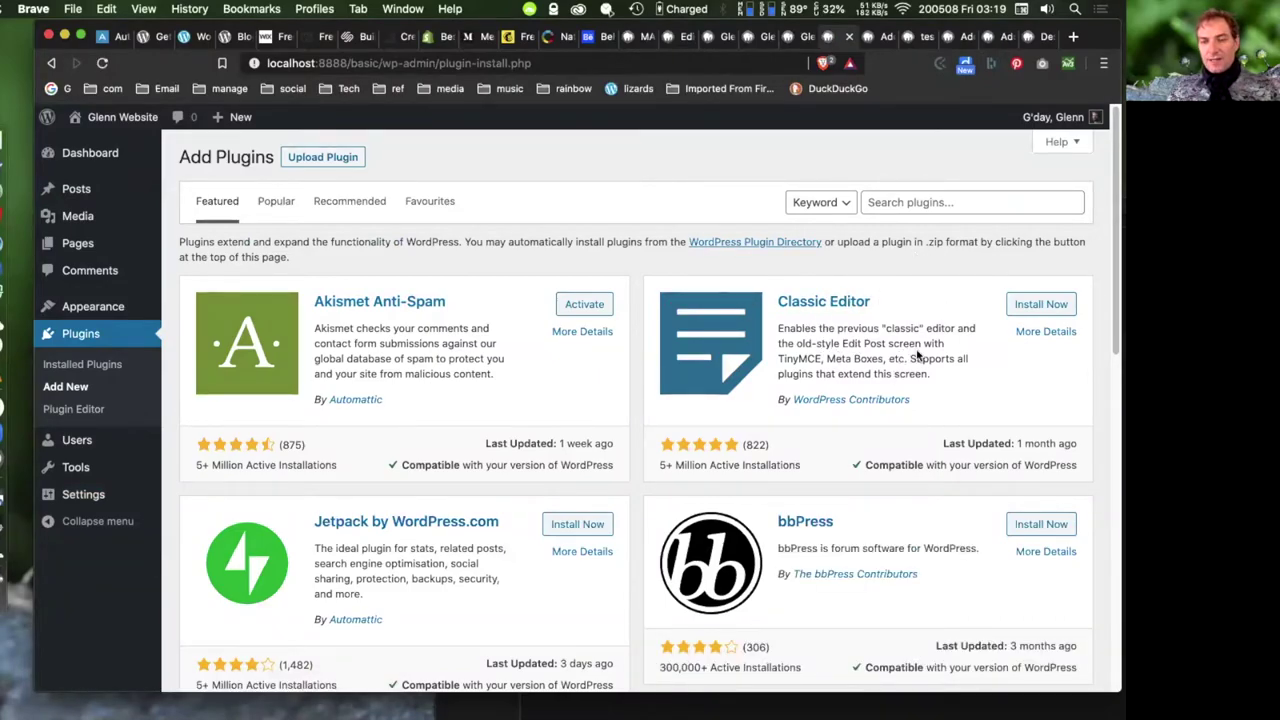
left_click(1046, 304)
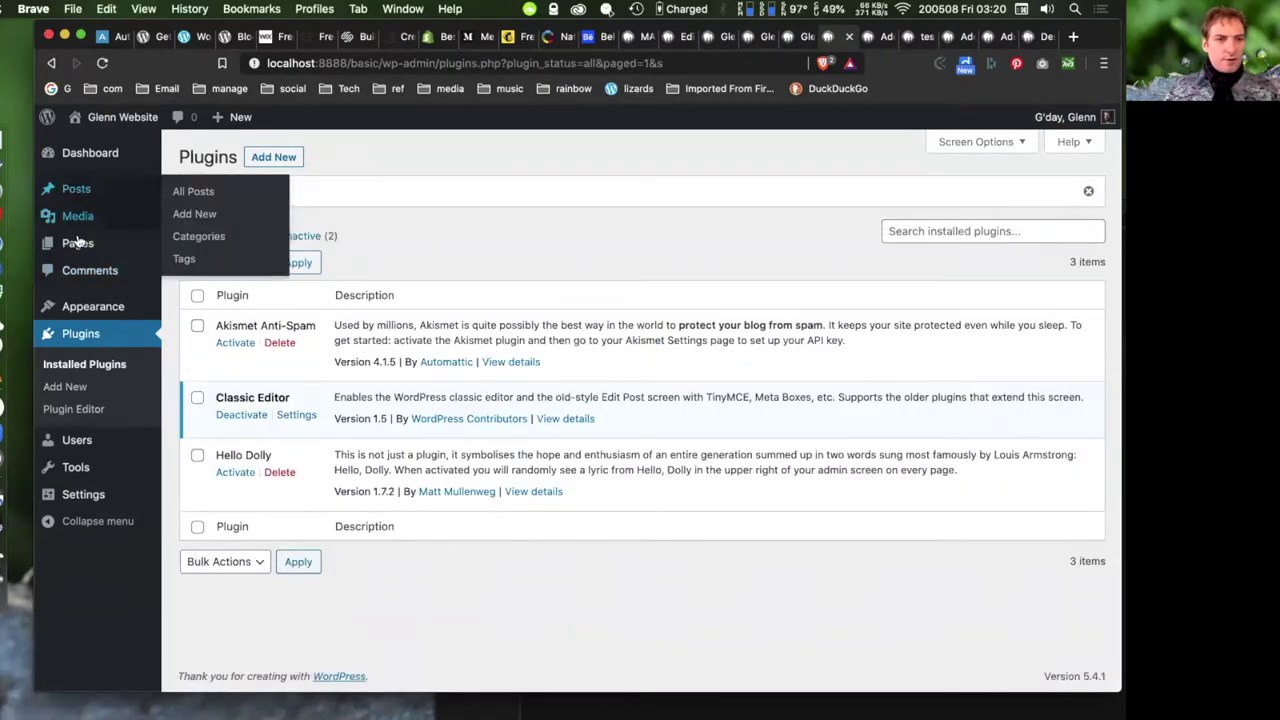
right_click(180, 262)
- Start a new page in another tab and title it 'my test page'
left_click(745, 213)
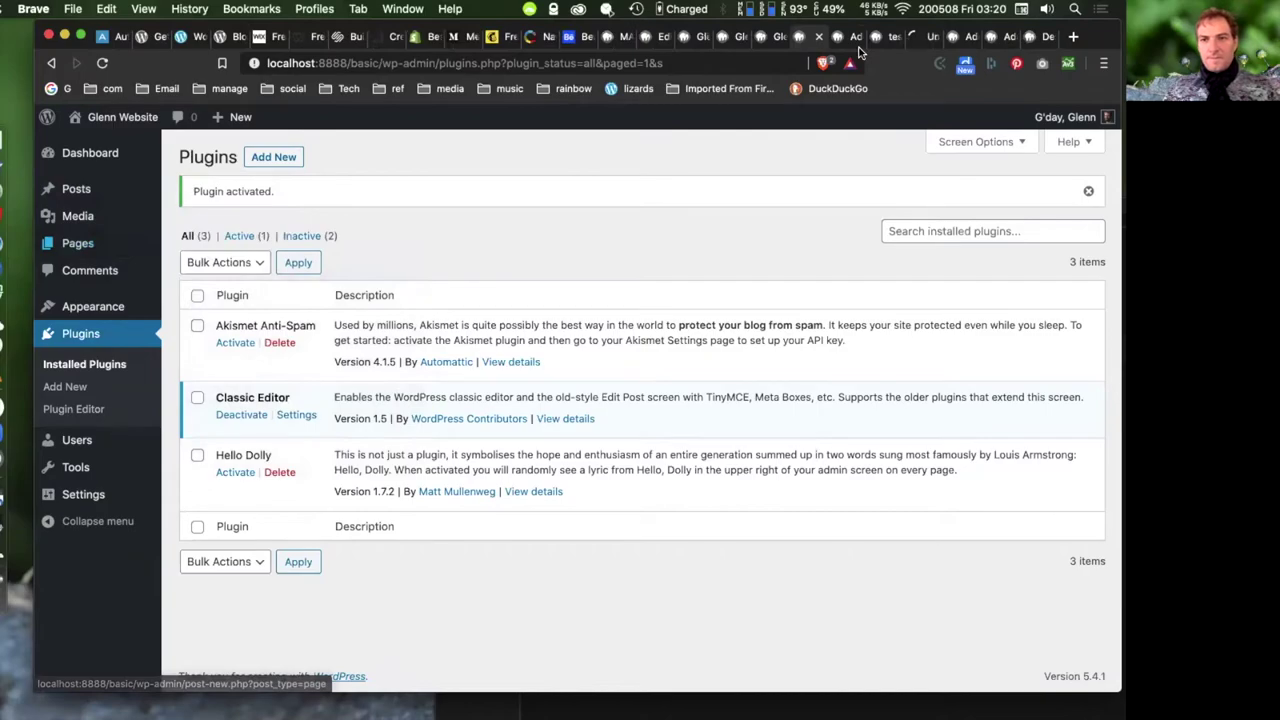
key("ctrl+Tab")
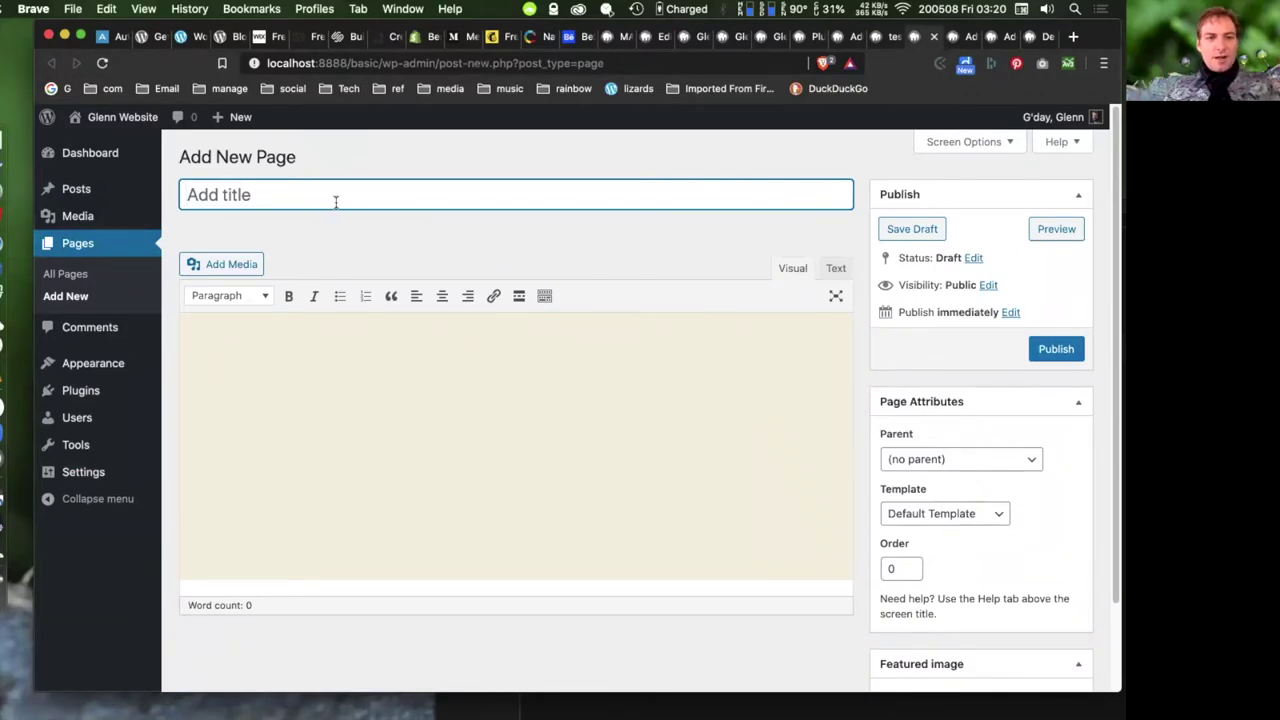
type("m")
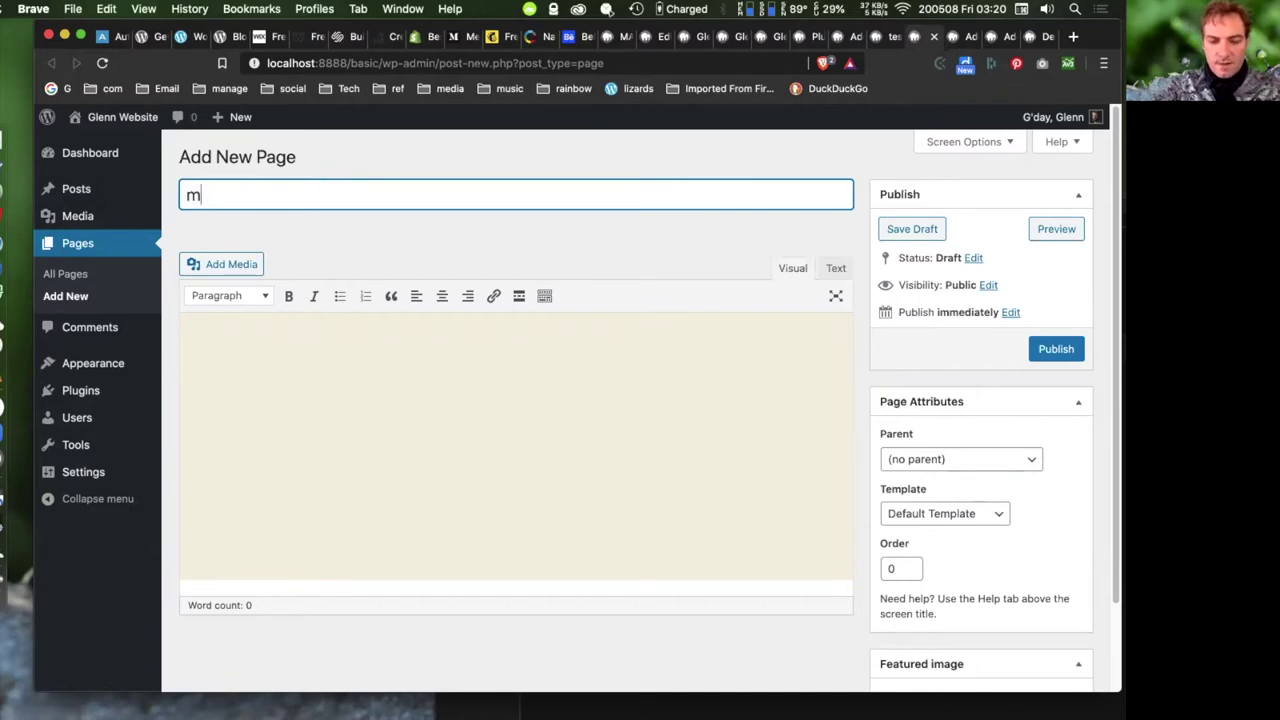
type("y test pa")
key("BackSpace")
type("page")
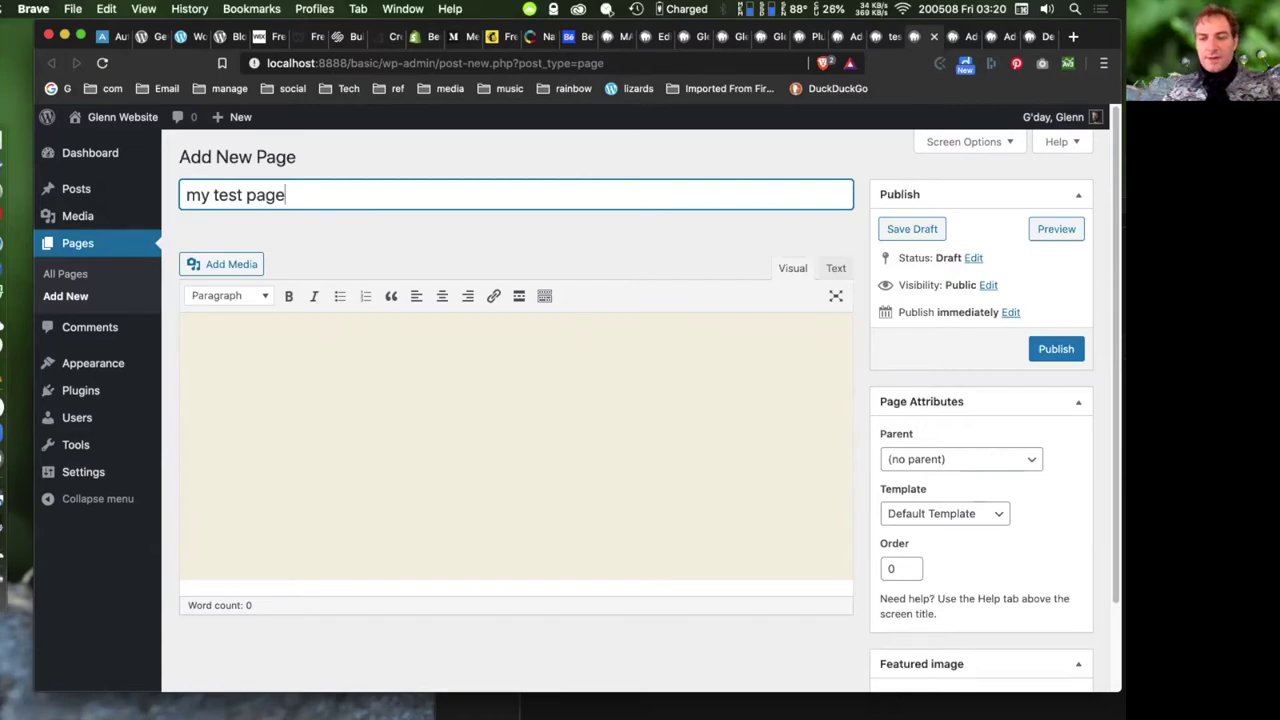
- Save 'my test page' as a draft, then publish it
left_click(918, 232)
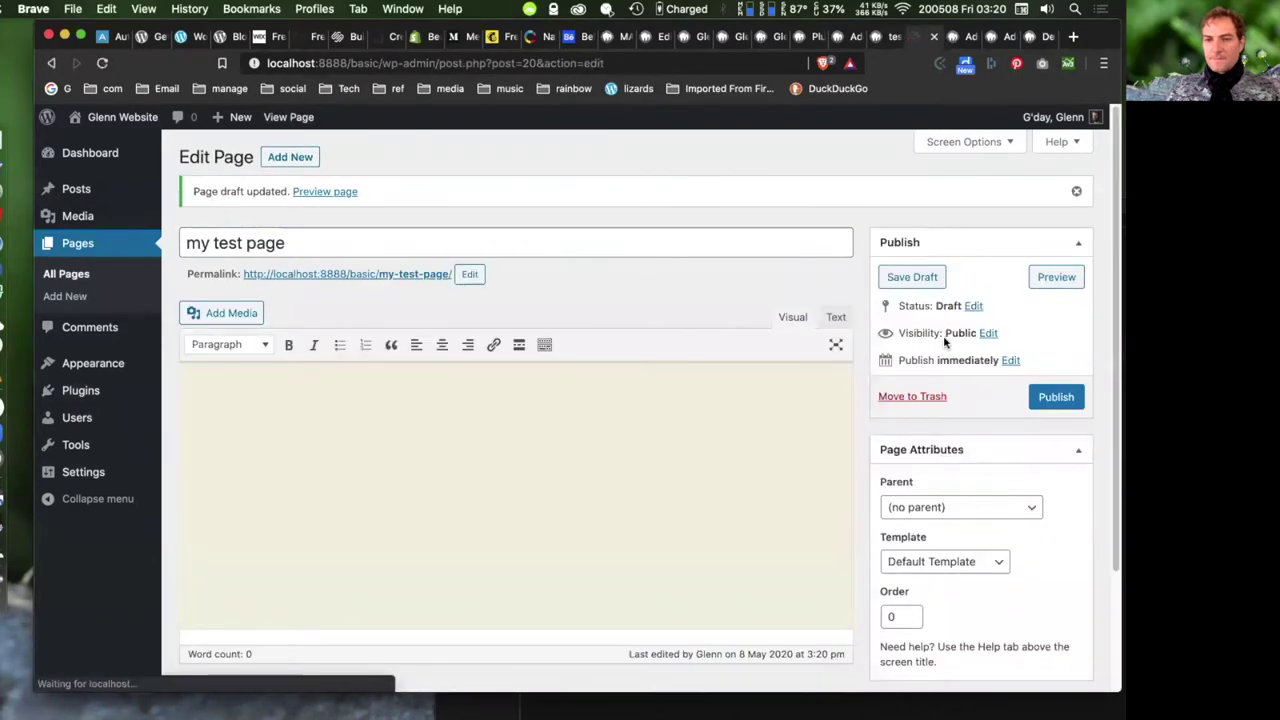
left_click(1068, 397)
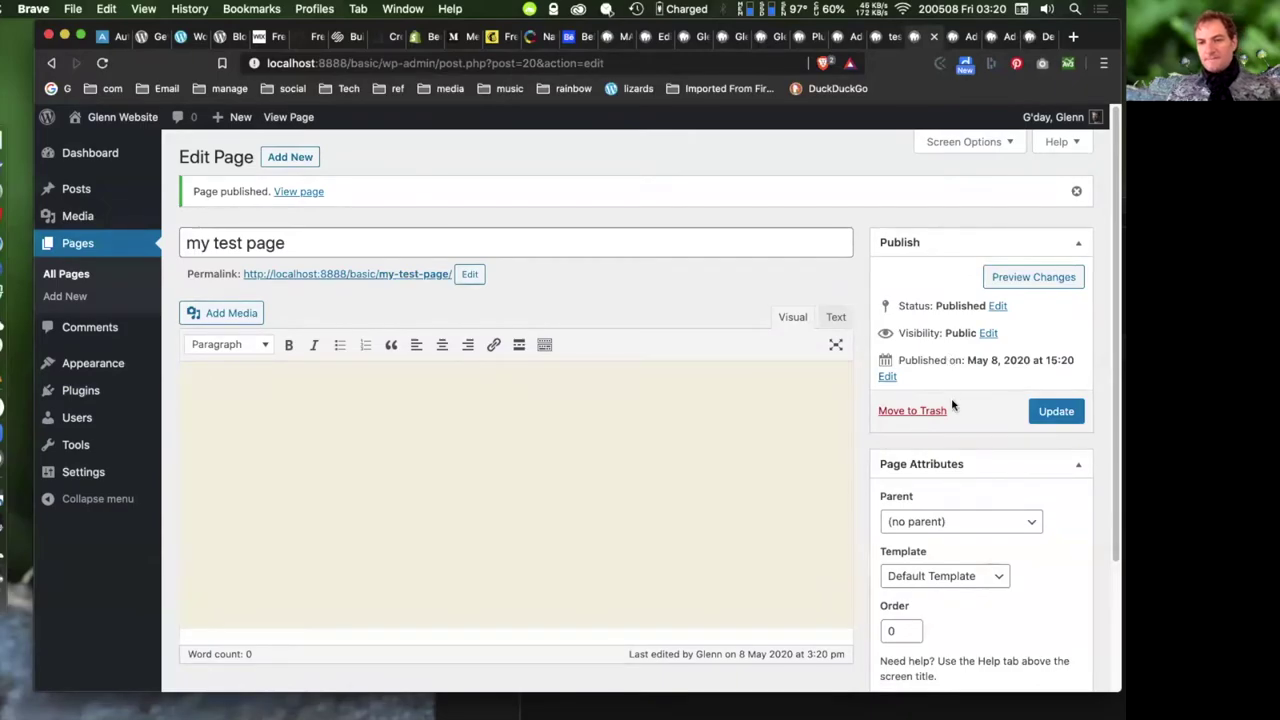
scroll(984, 403, "down", 3)
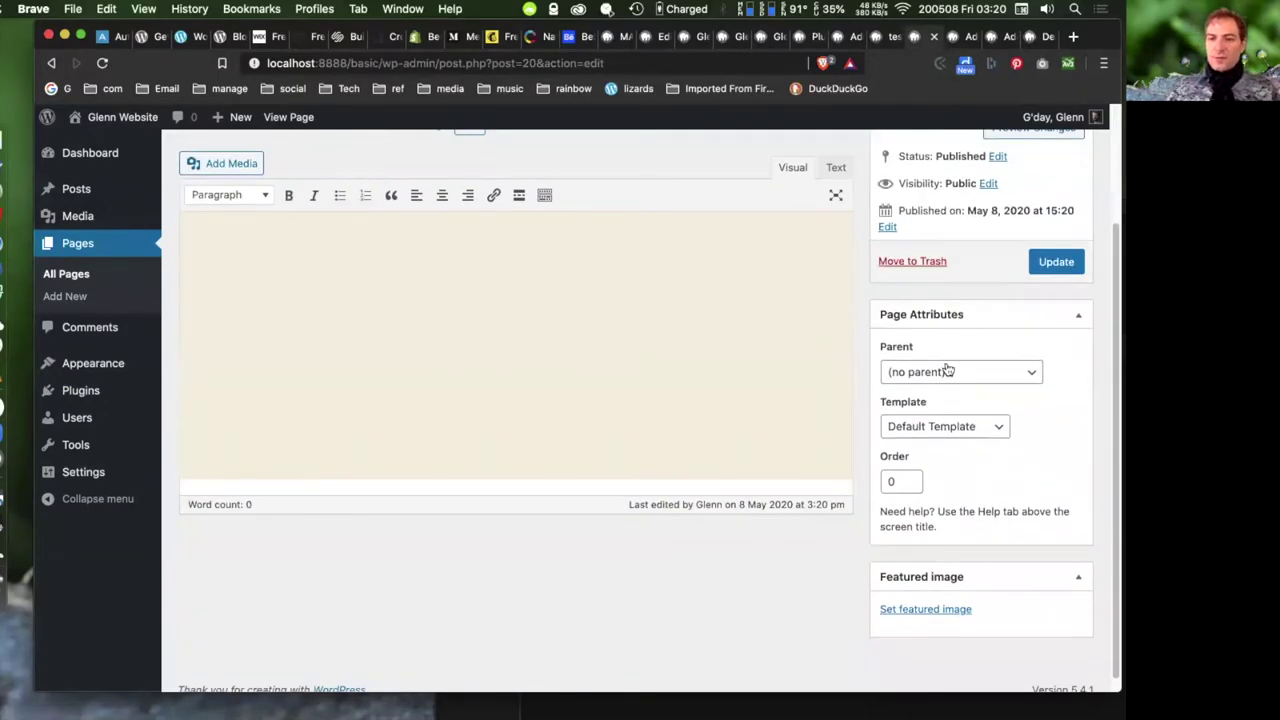
scroll(986, 614, "up", 3)
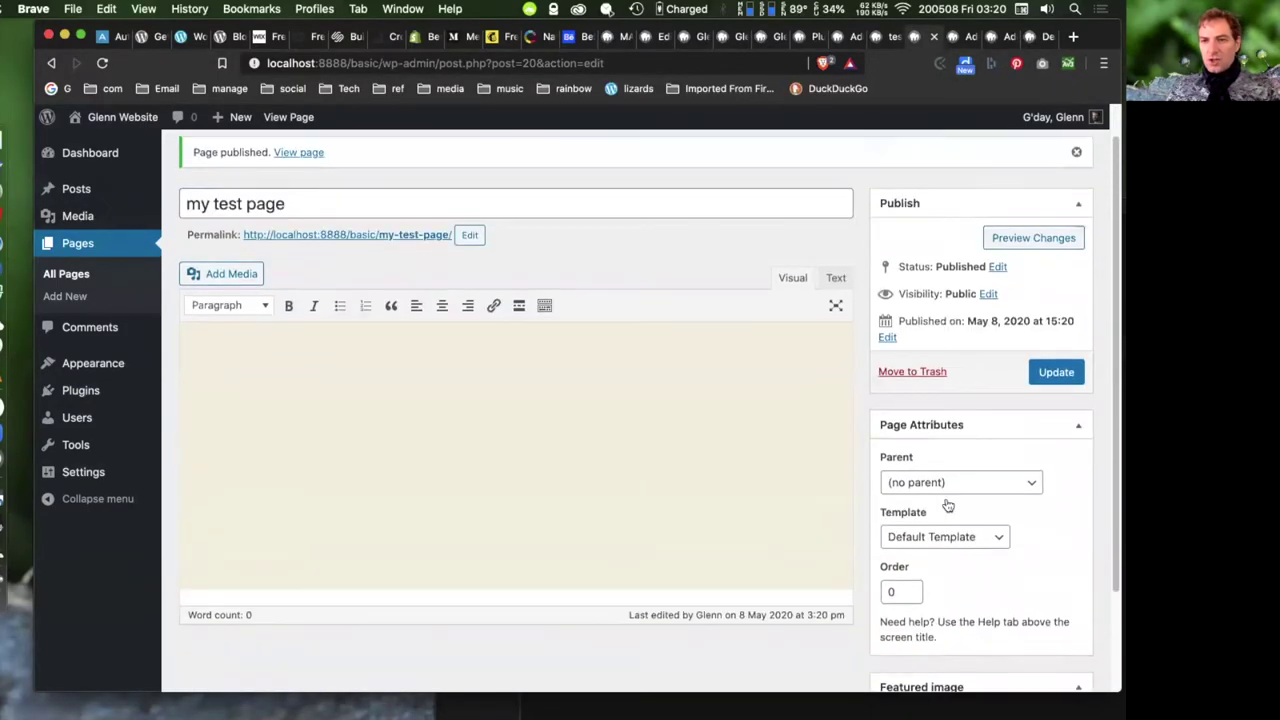
scroll(643, 408, "up", 1)
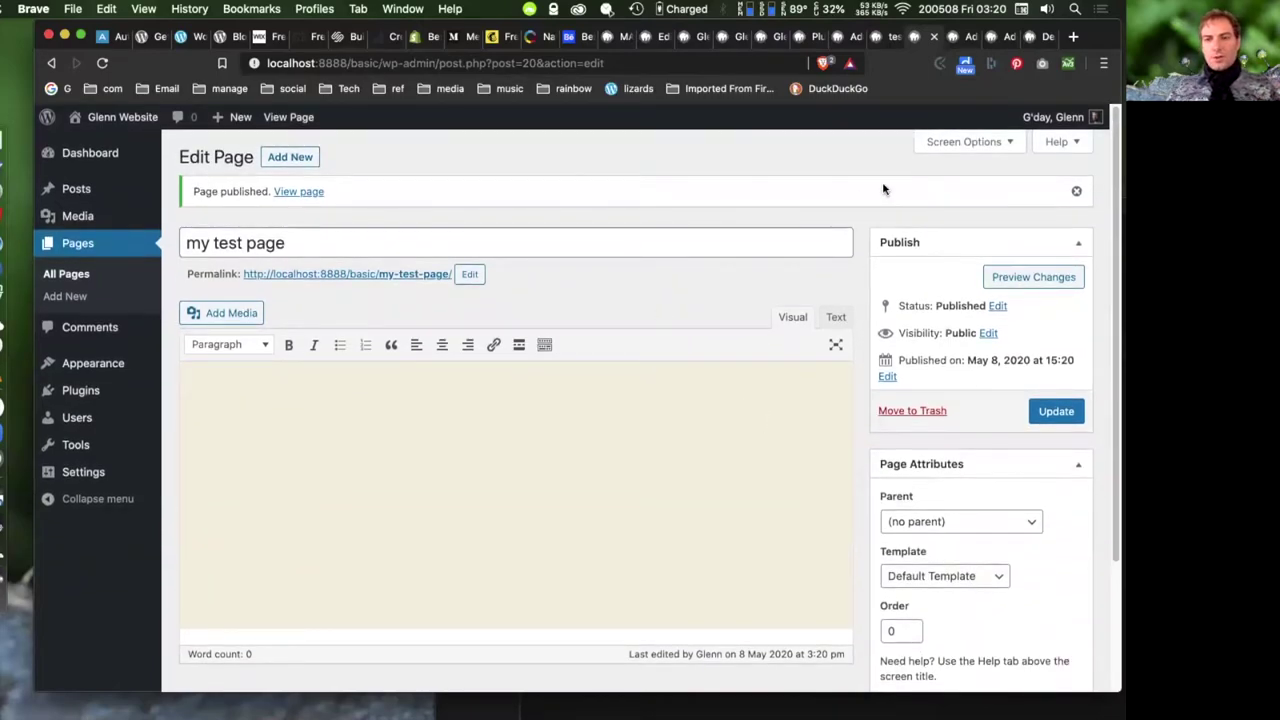
left_click(975, 143)
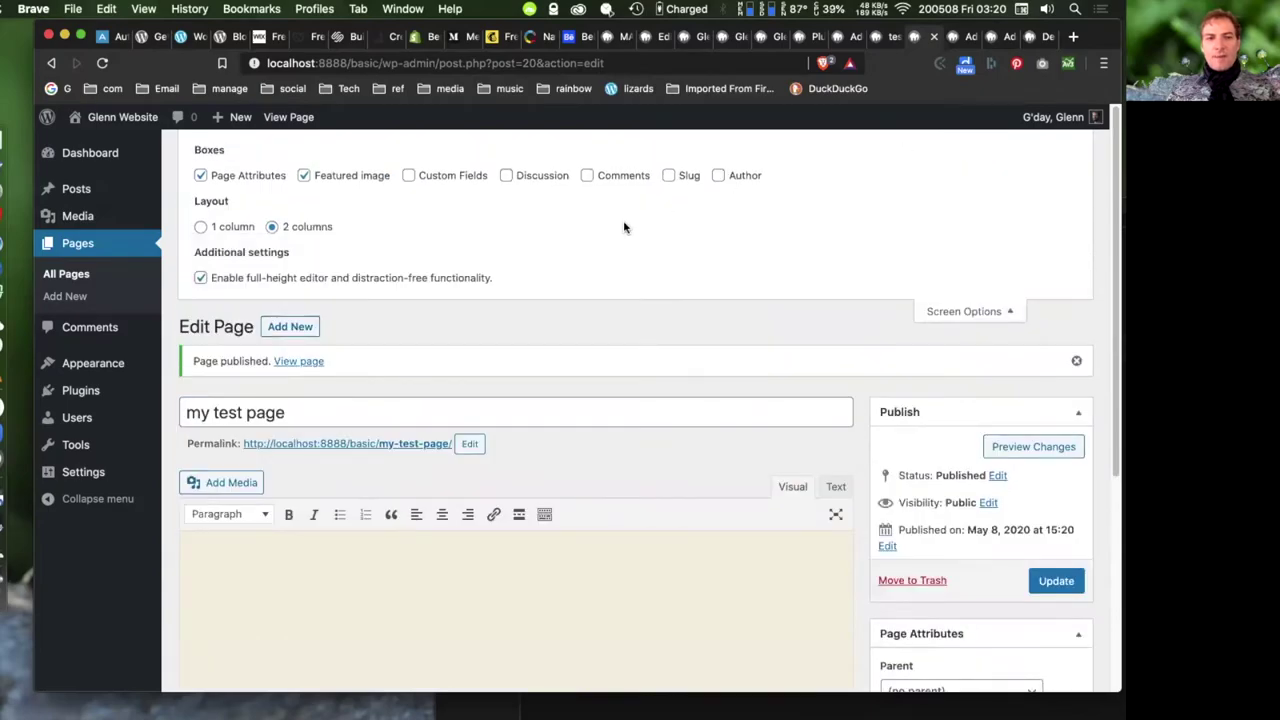
left_click(964, 310)
left_click(972, 142)
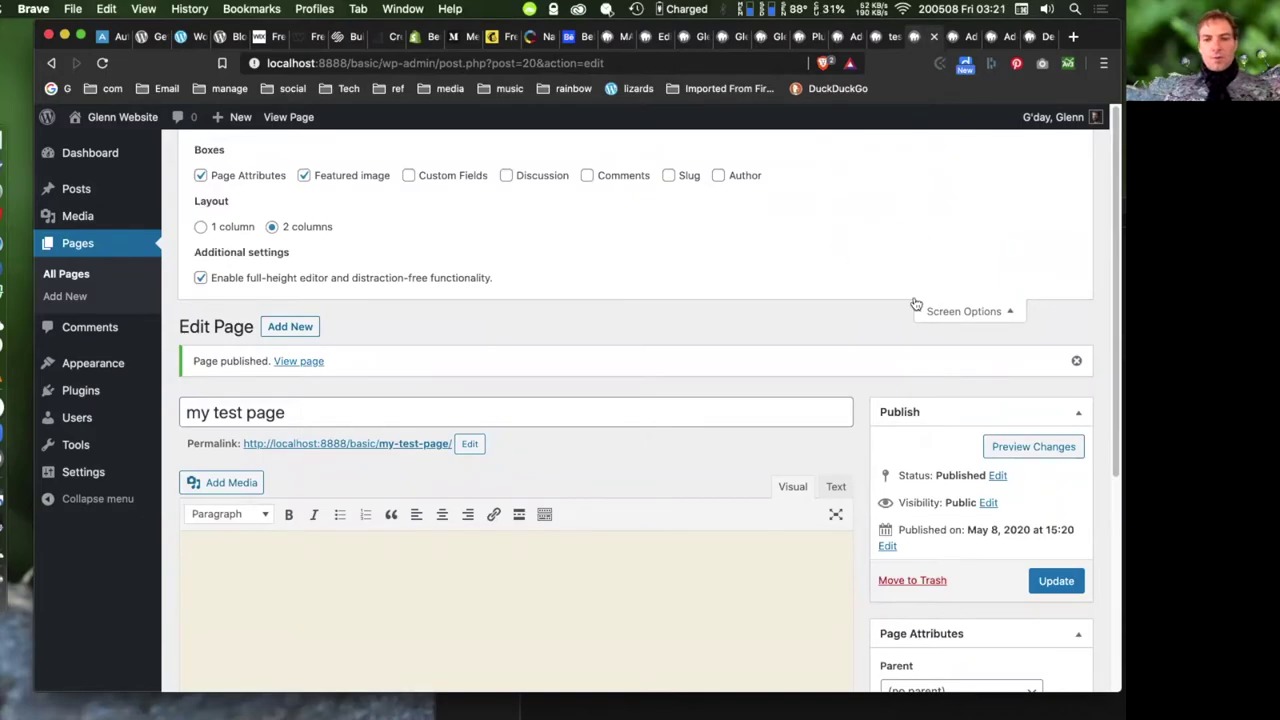
left_click(950, 310)
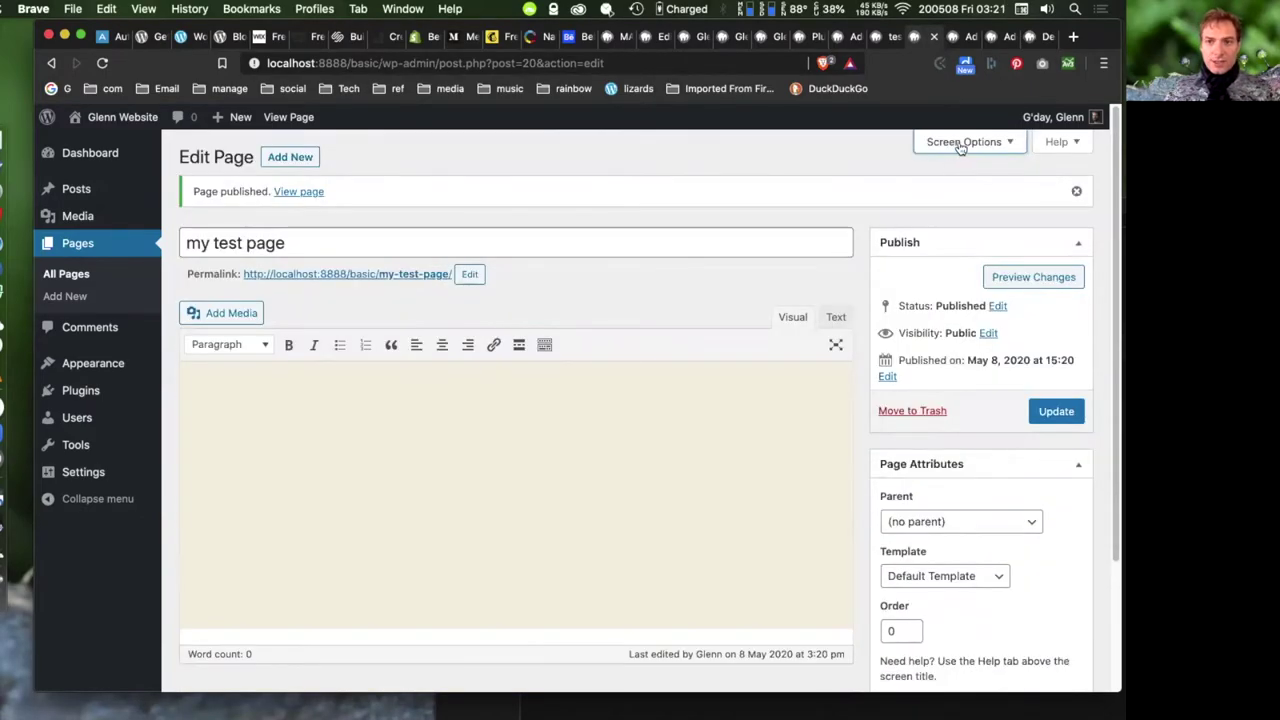
left_click(962, 142)
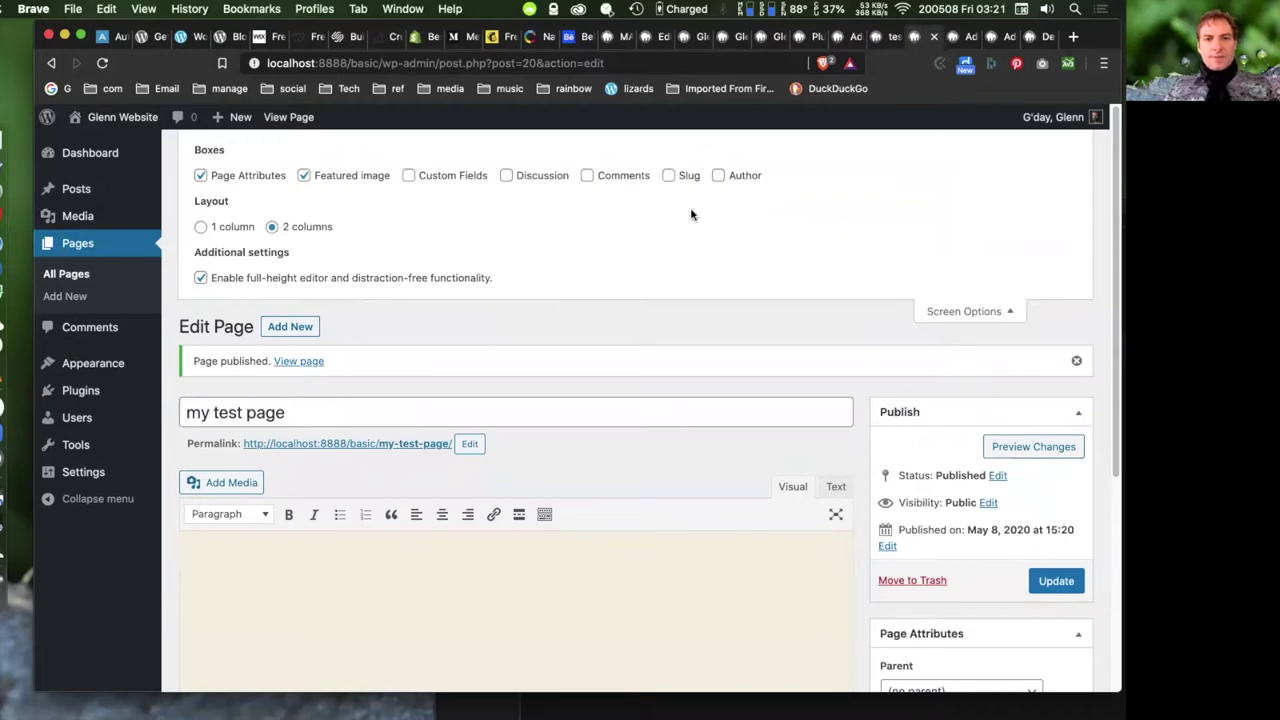
left_click(507, 176)
left_click(589, 176)
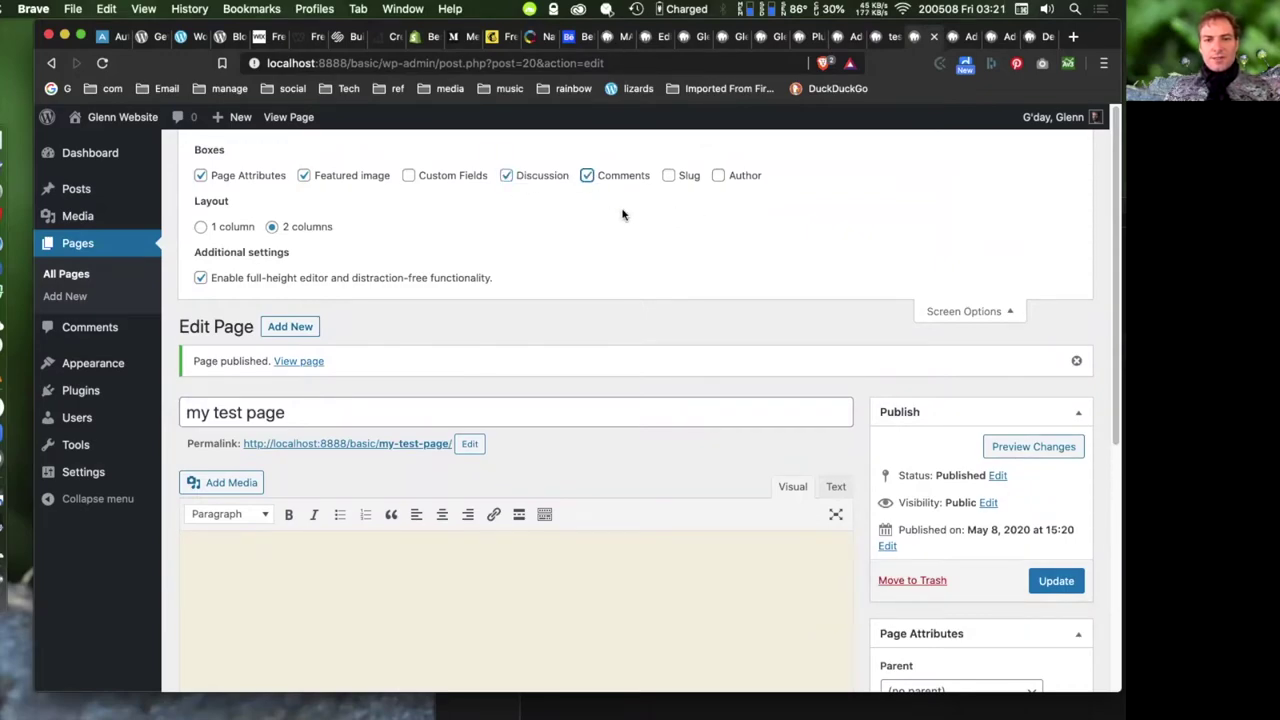
left_click(718, 177)
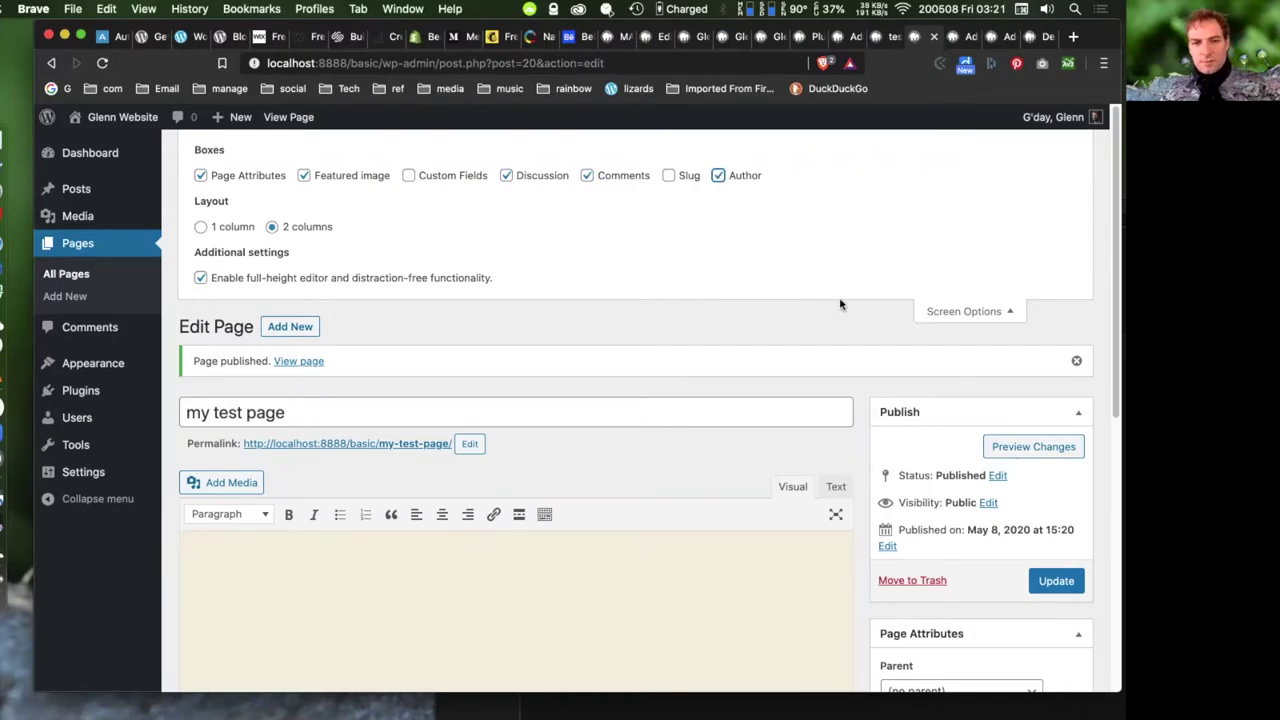
scroll(842, 302, "down", 10)
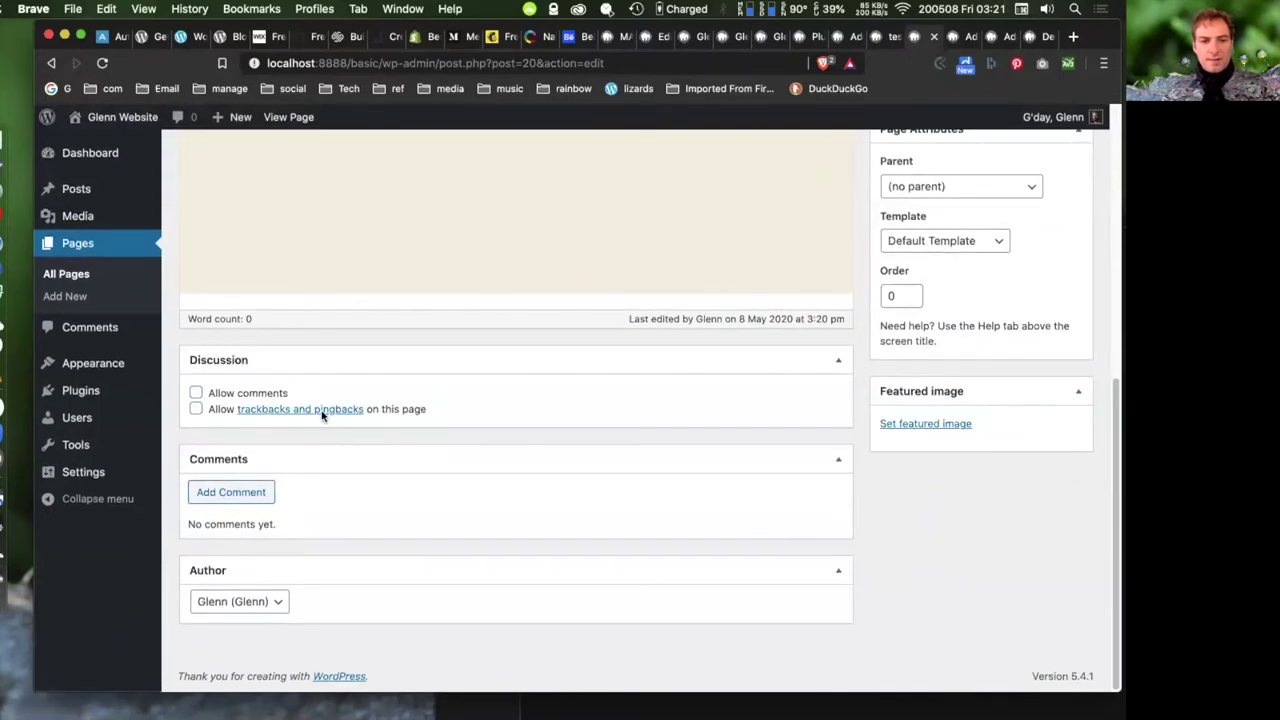
left_click(290, 605)
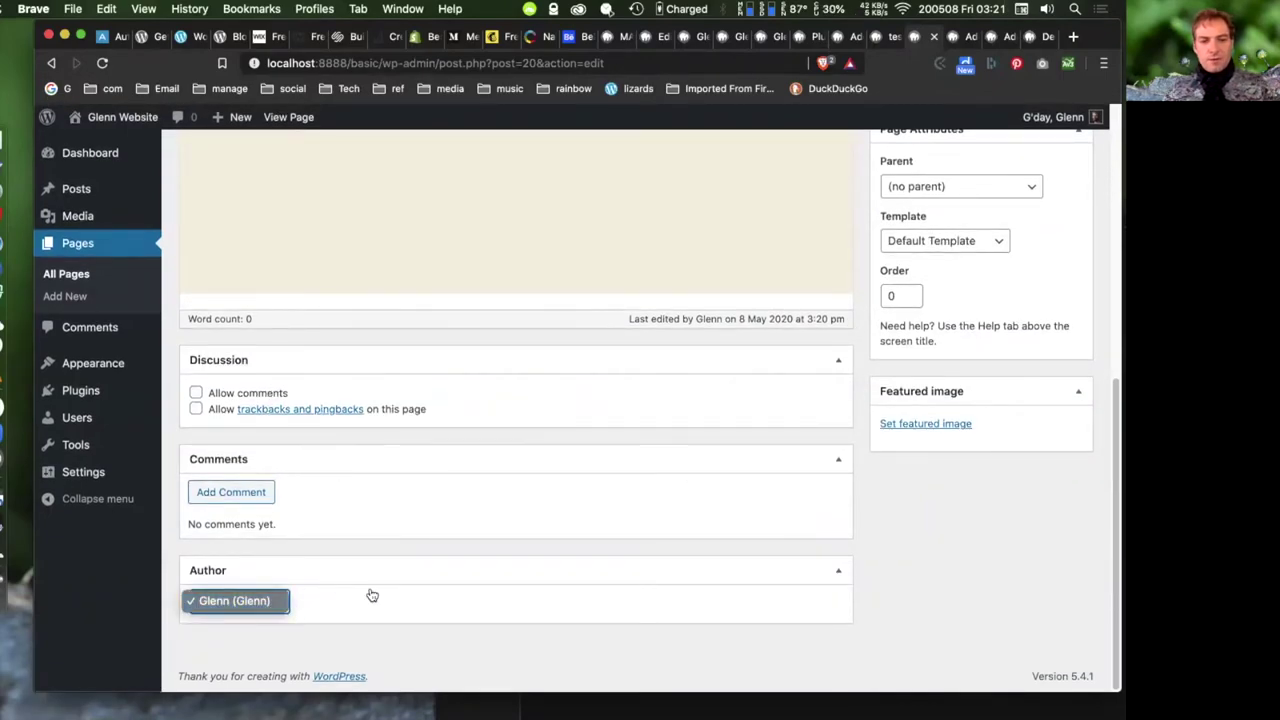
left_click(658, 481)
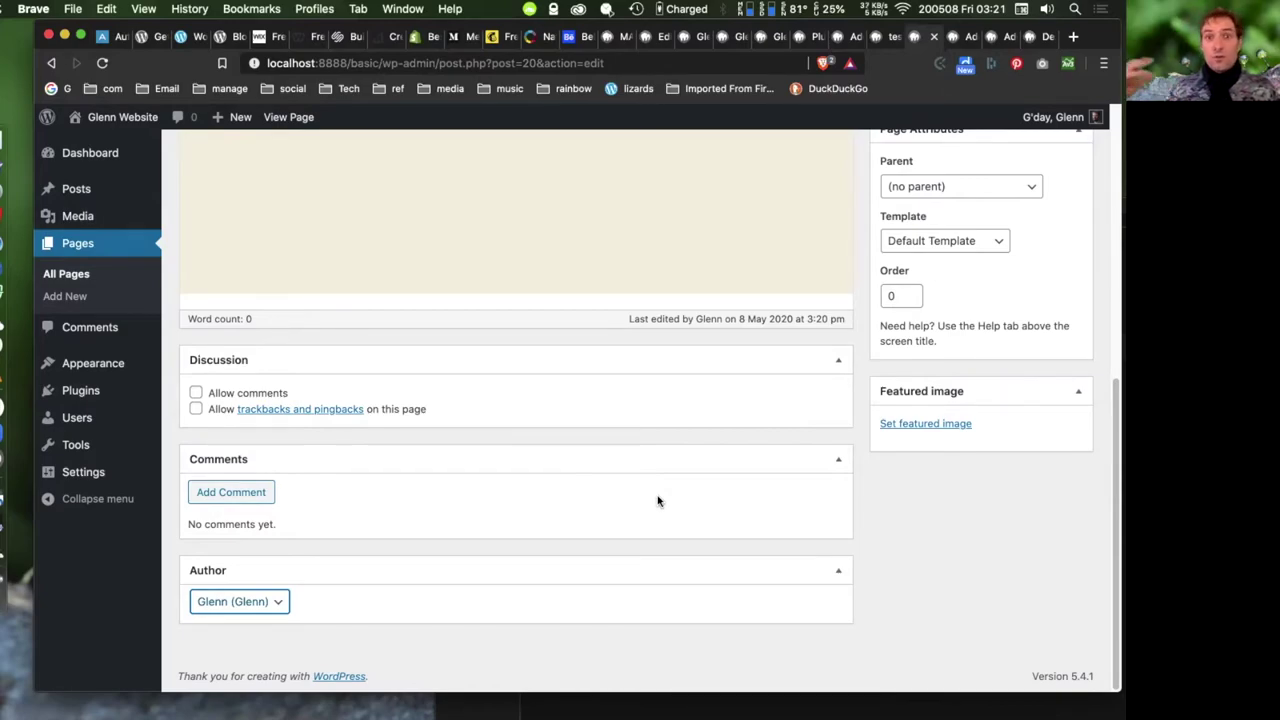
scroll(677, 403, "up", 10)
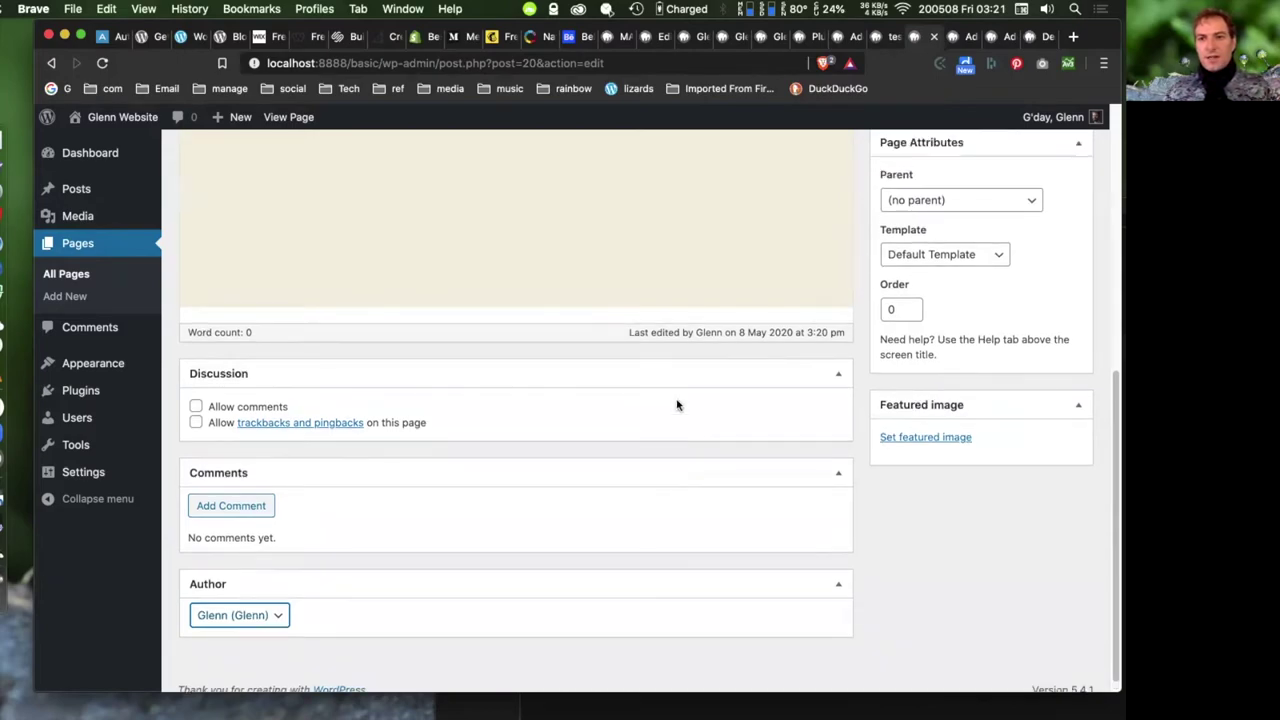
left_click(978, 312)
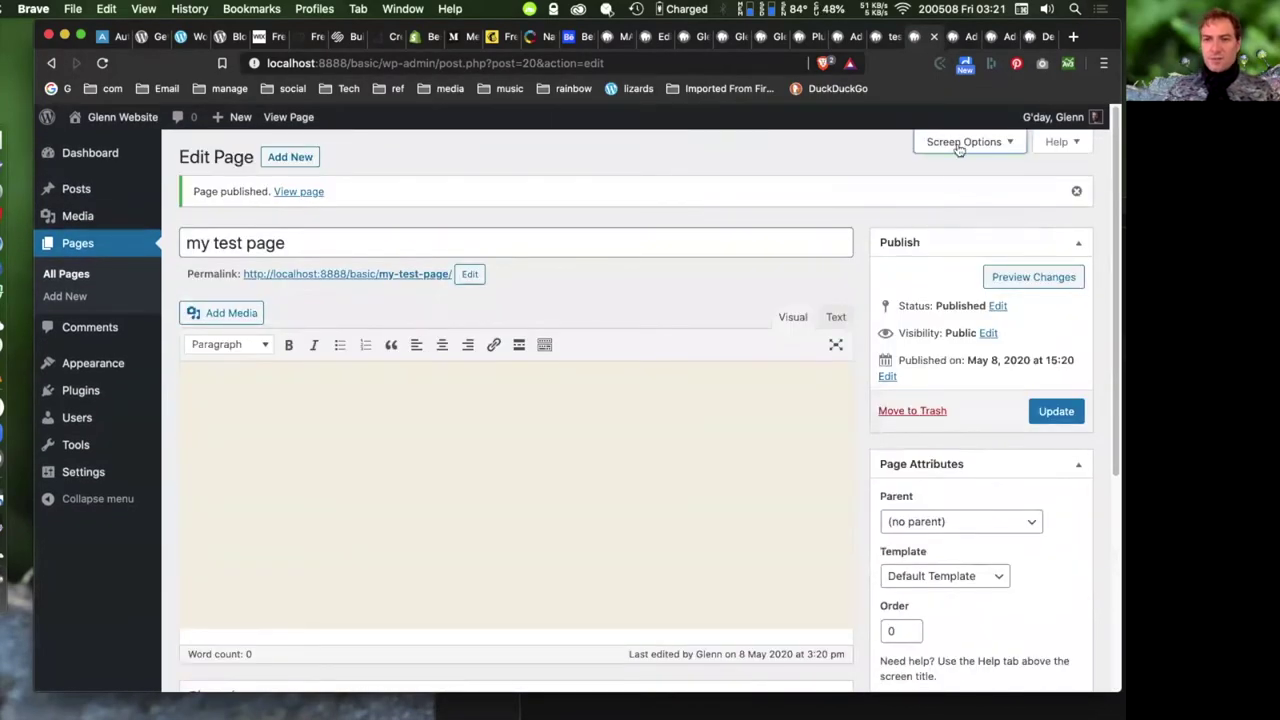
left_click(960, 148)
left_click(716, 176)
left_click(600, 177)
left_click(508, 176)
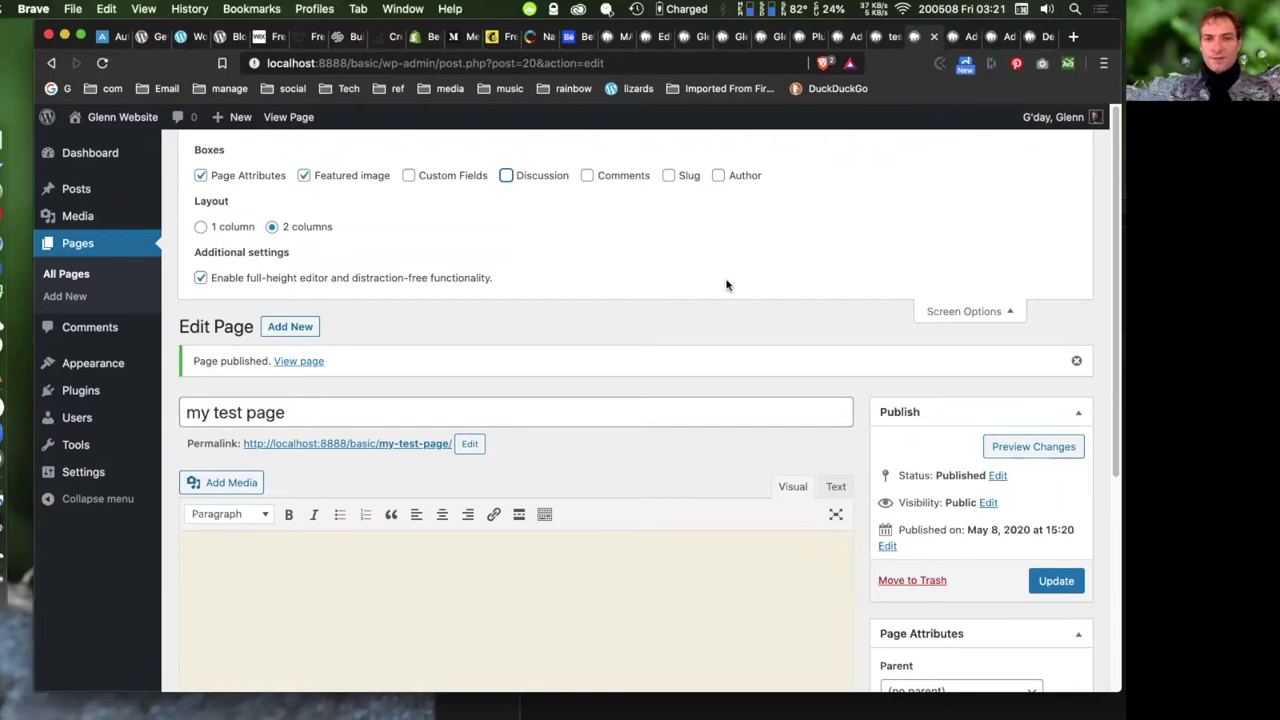
left_click(960, 311)
left_click(1052, 140)
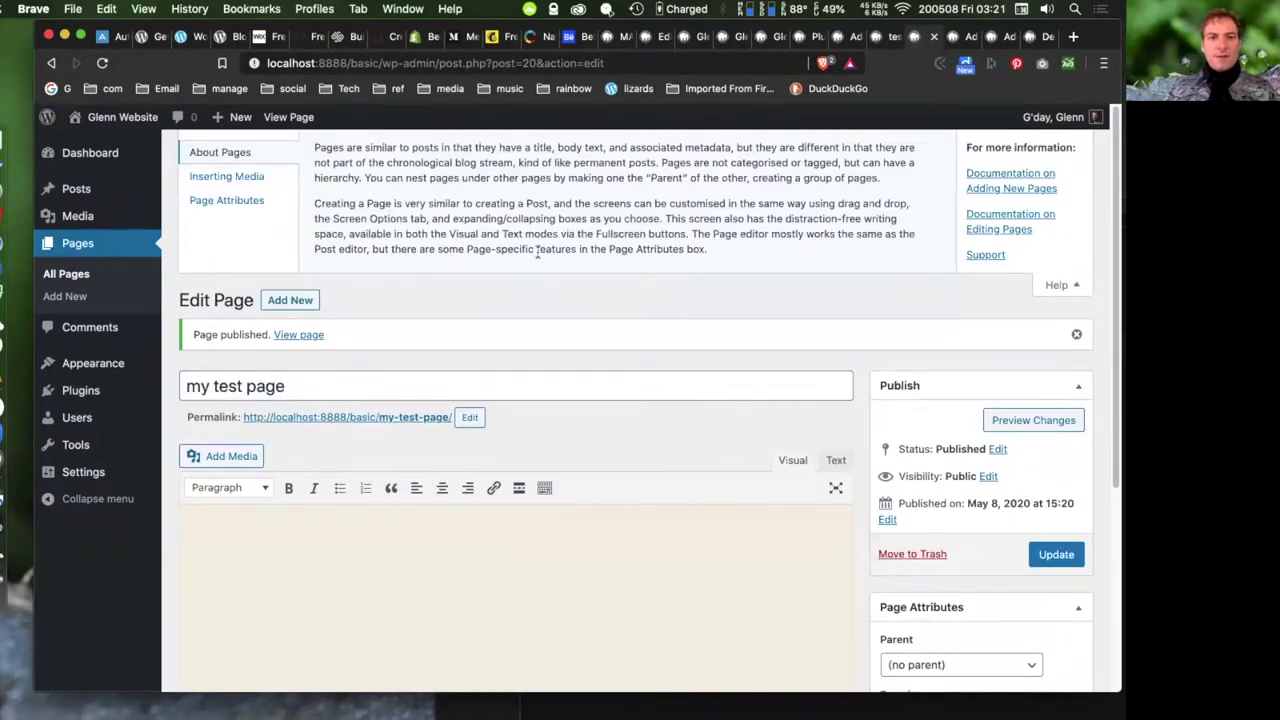
left_click(1057, 285)
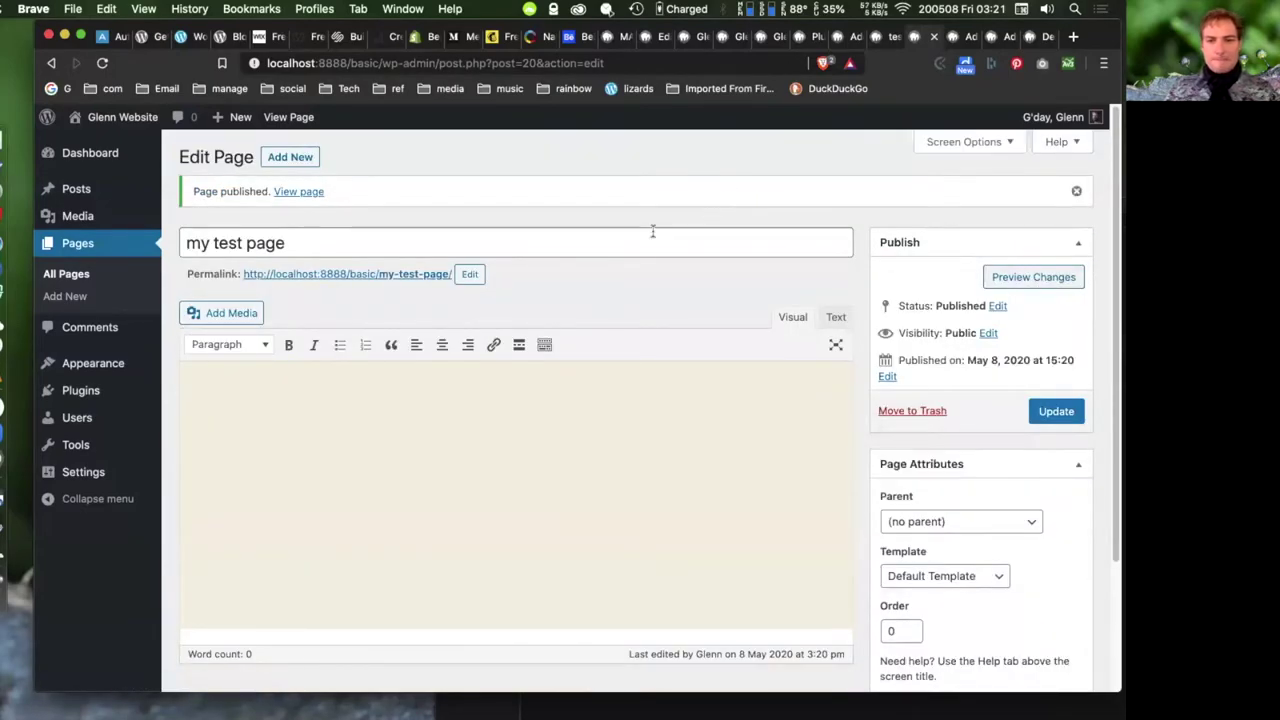
- Type two paragraphs of placeholder text in the page body and toggle Text/Visual view
left_click(401, 412)
type("xv.xncnv")
key("Return")
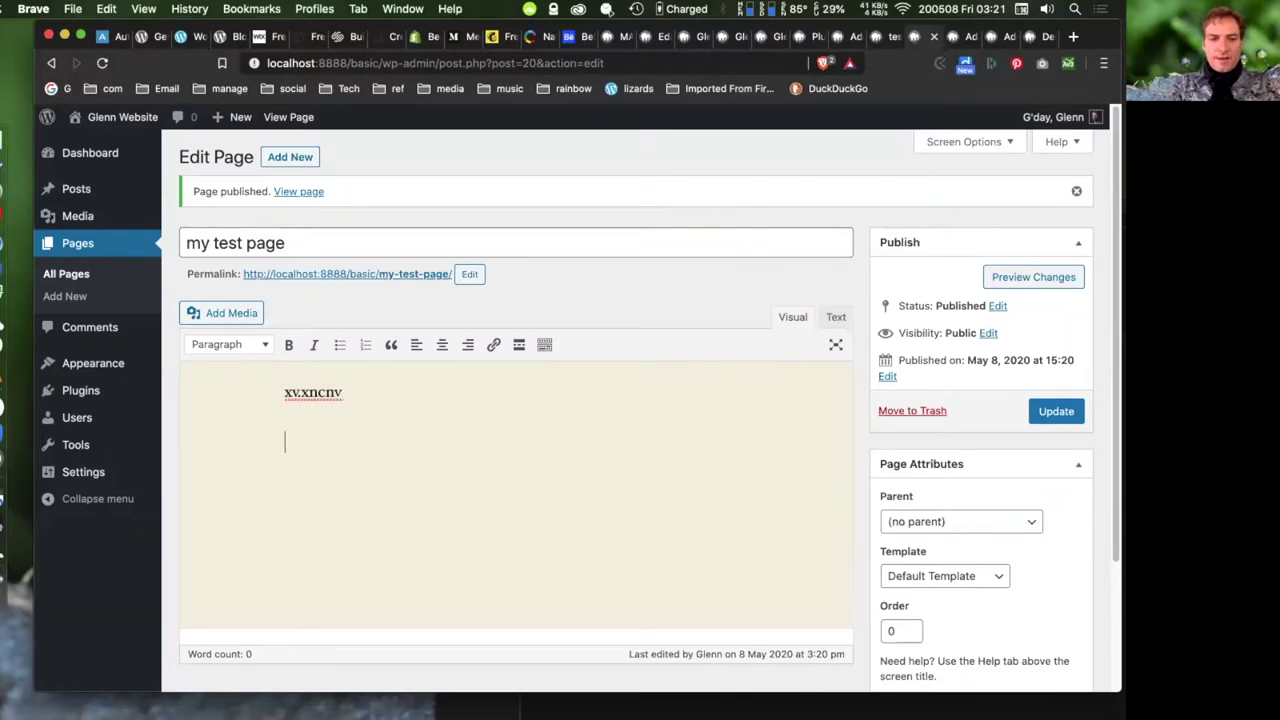
type(".kcxv.xkcnv")
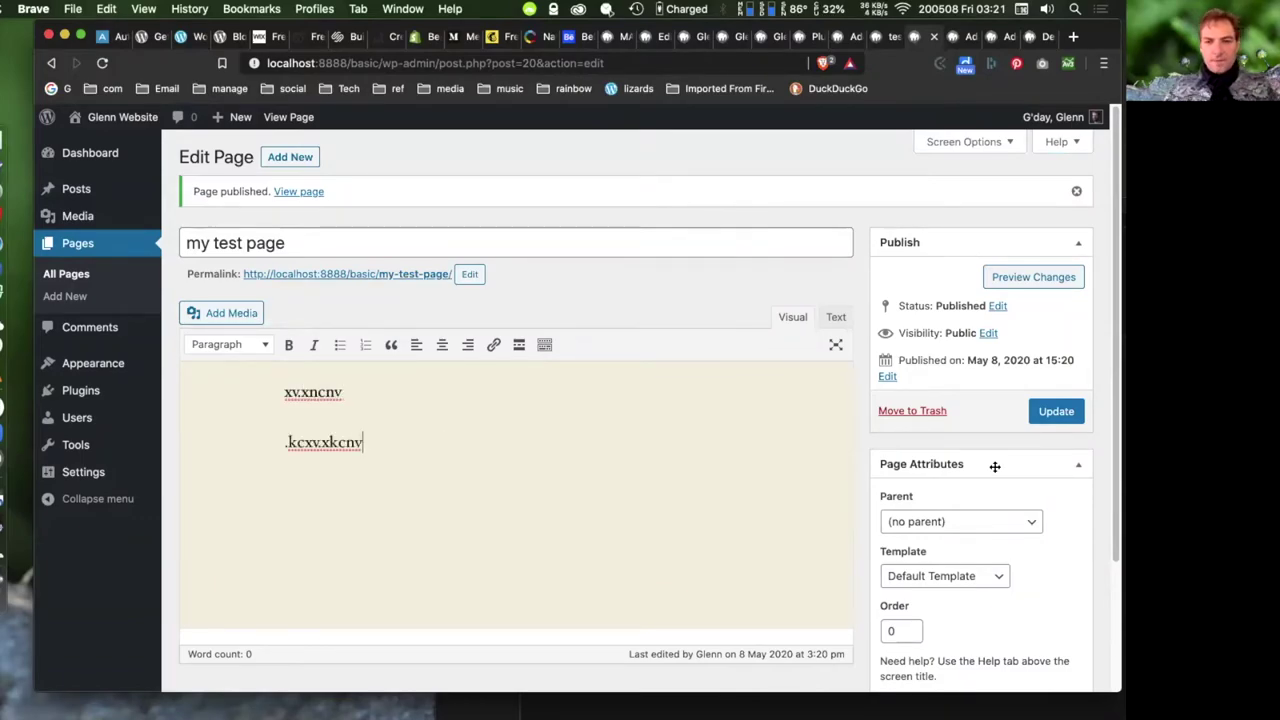
left_click(836, 317)
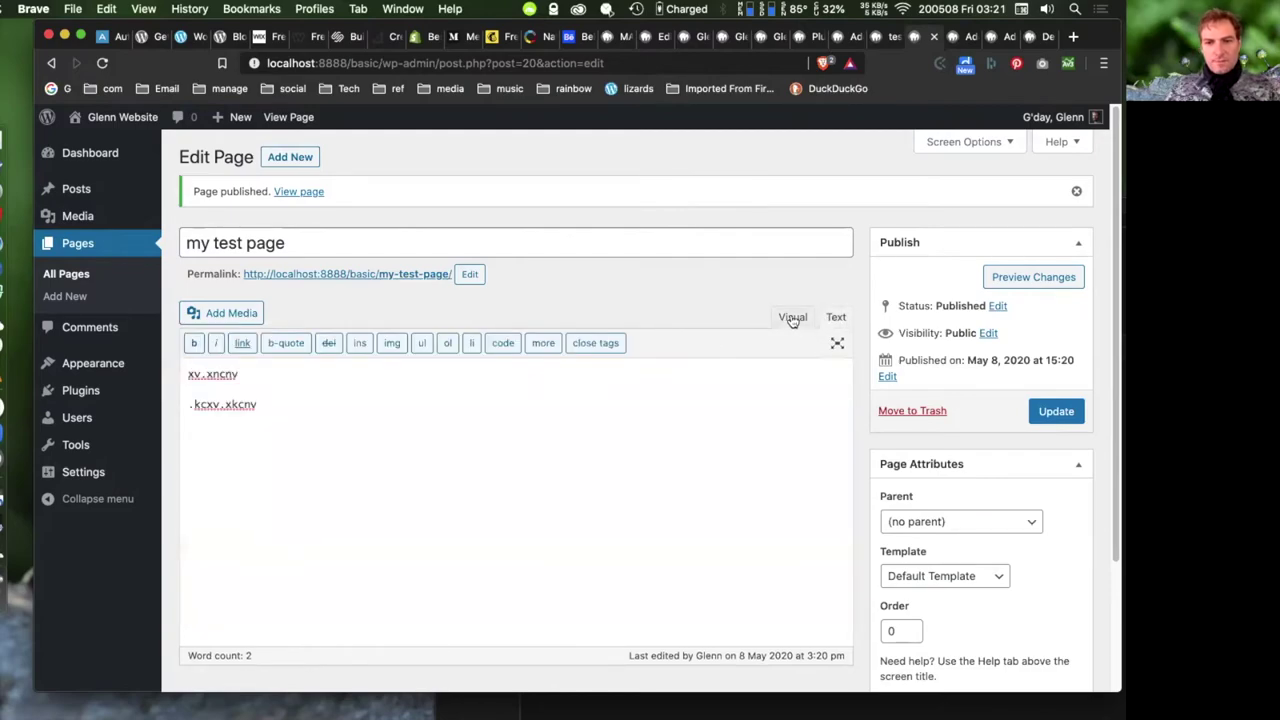
left_click(792, 317)
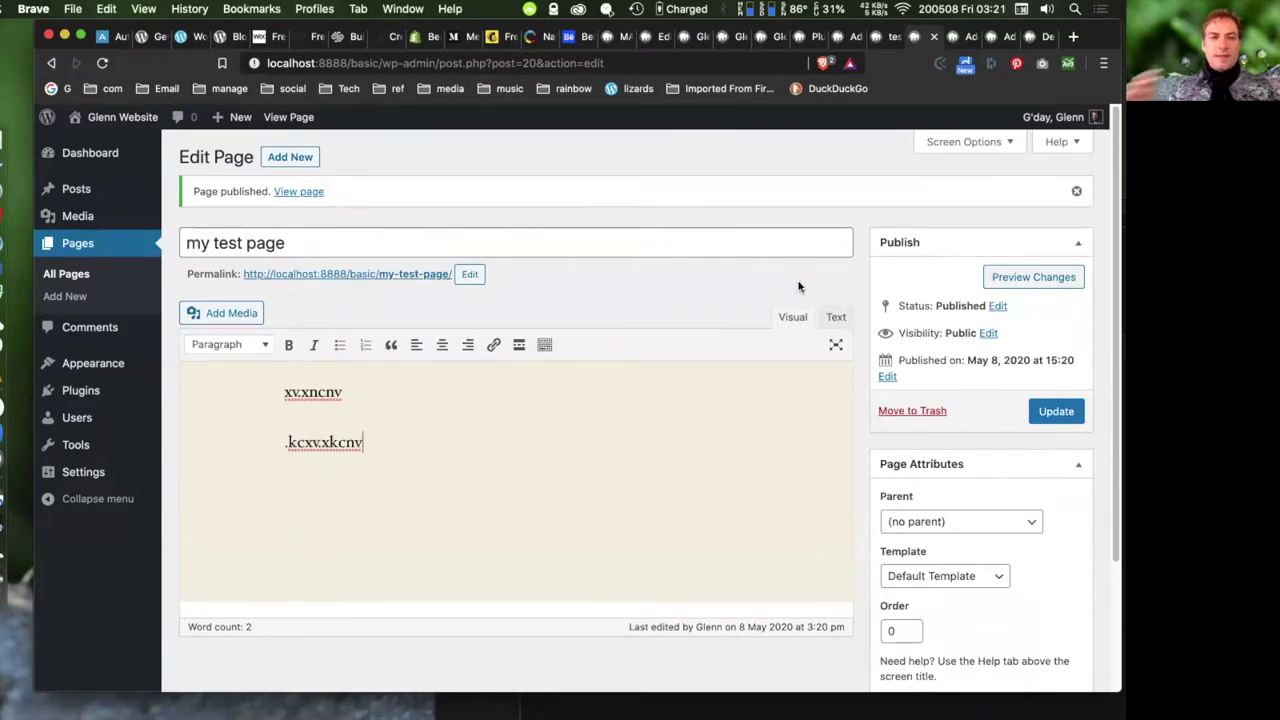
- Go to Posts > All Posts, leaving the page without saving
mouse_move(75, 192)
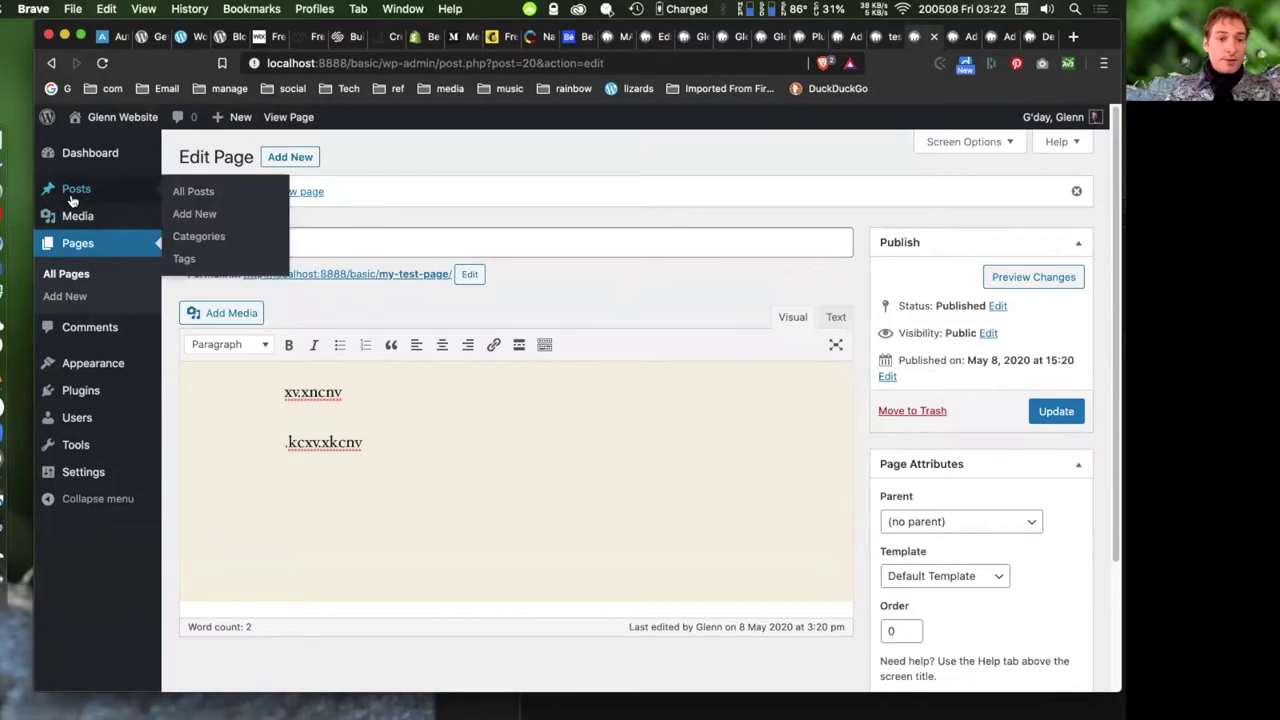
left_click(196, 192)
left_click(683, 261)
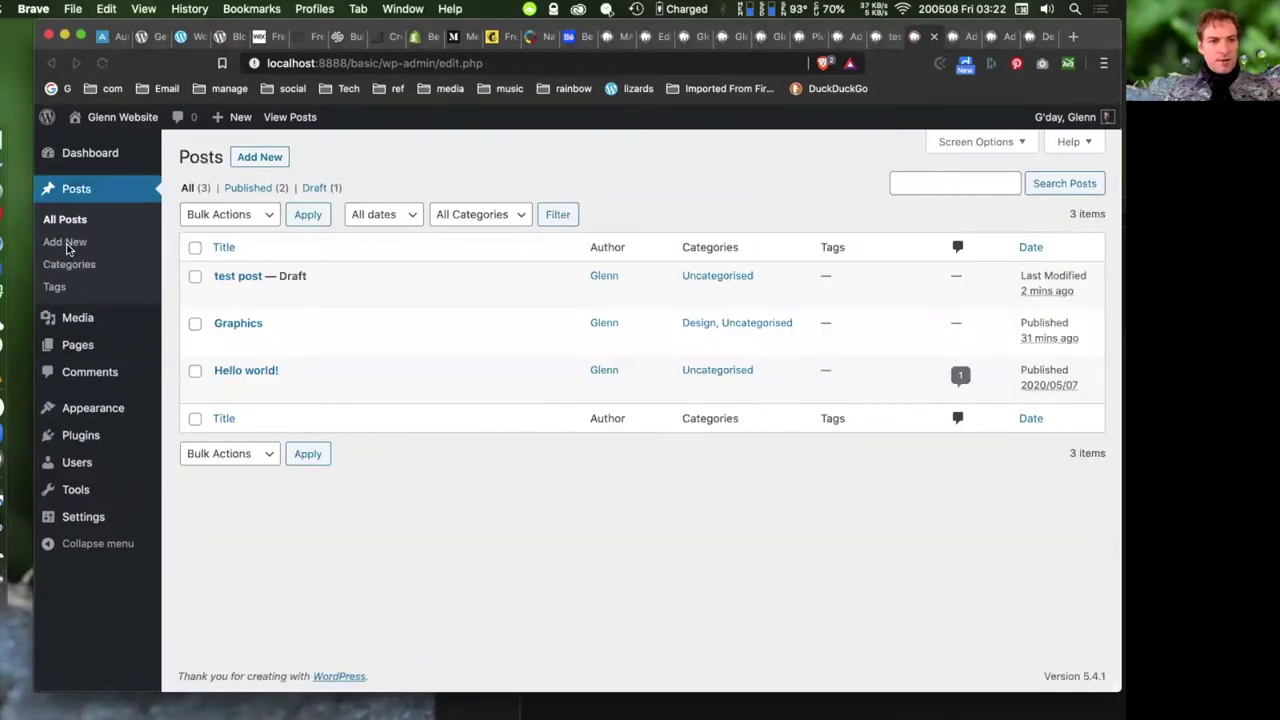
- Start a new post titled 'ffd' with body 'fgfhgc', then go to Posts > Categories
left_click(65, 242)
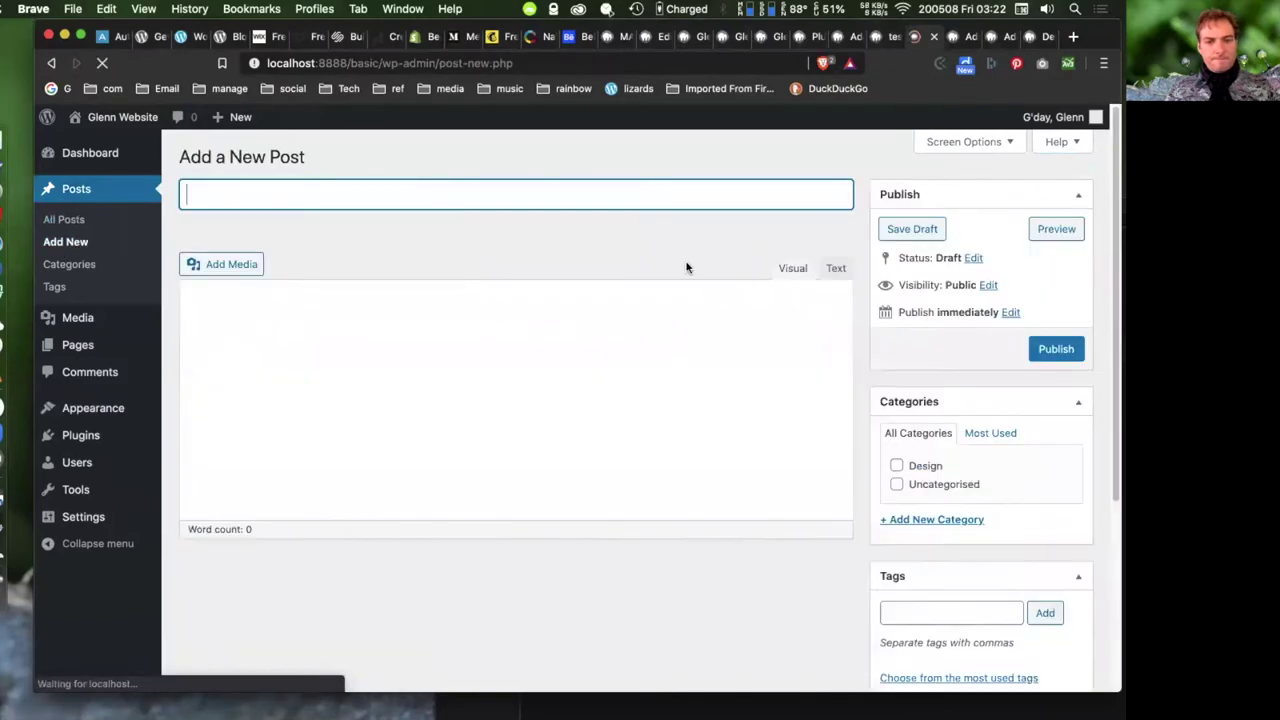
type("ffd")
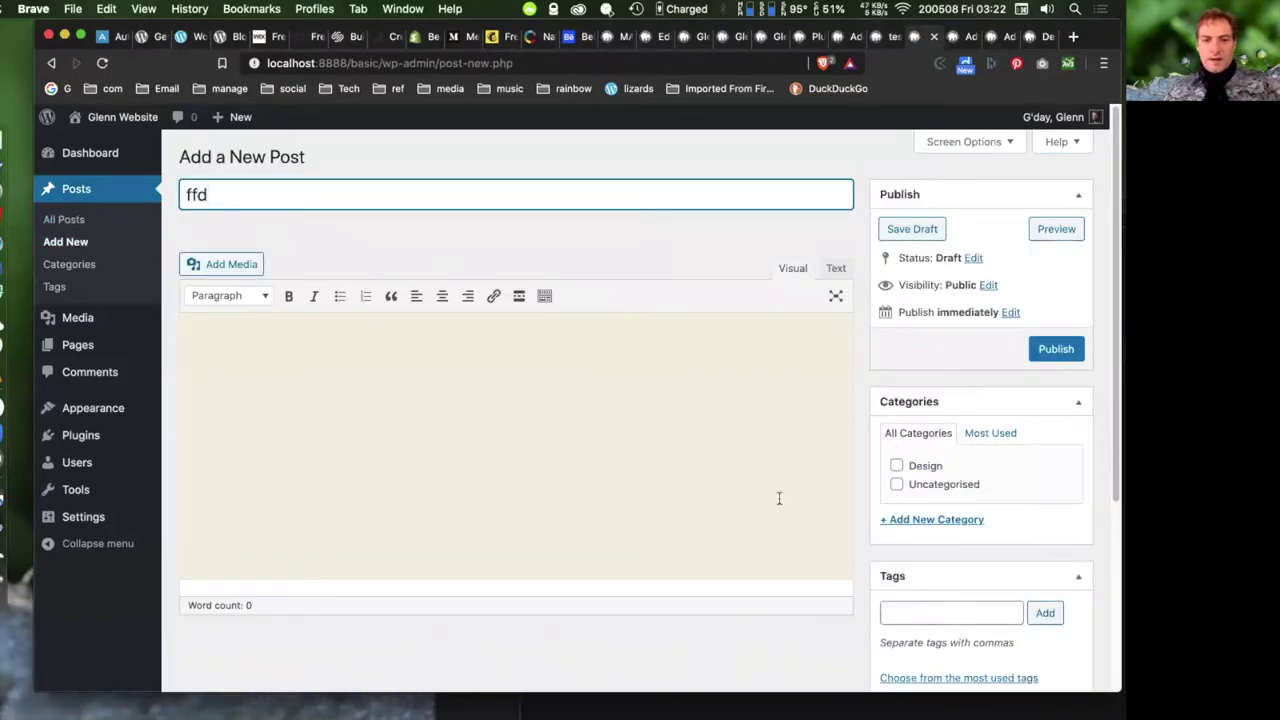
left_click(498, 431)
type("fgfhgc")
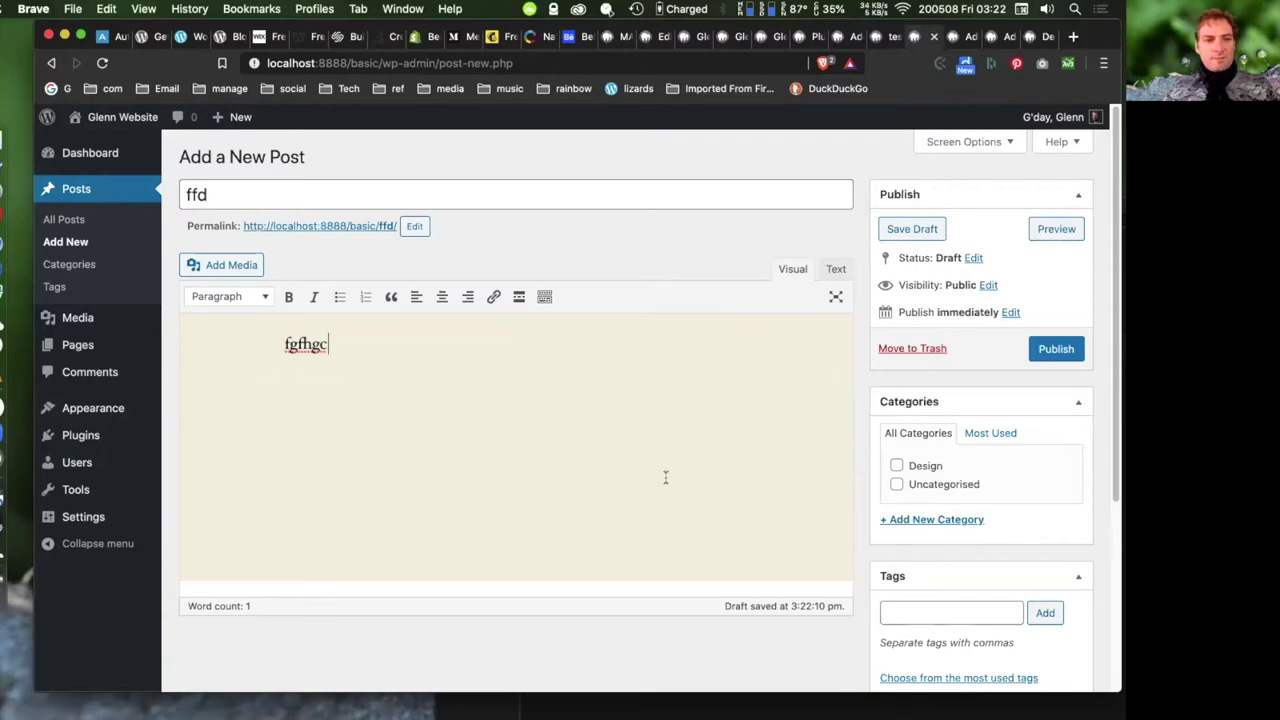
left_click(70, 268)
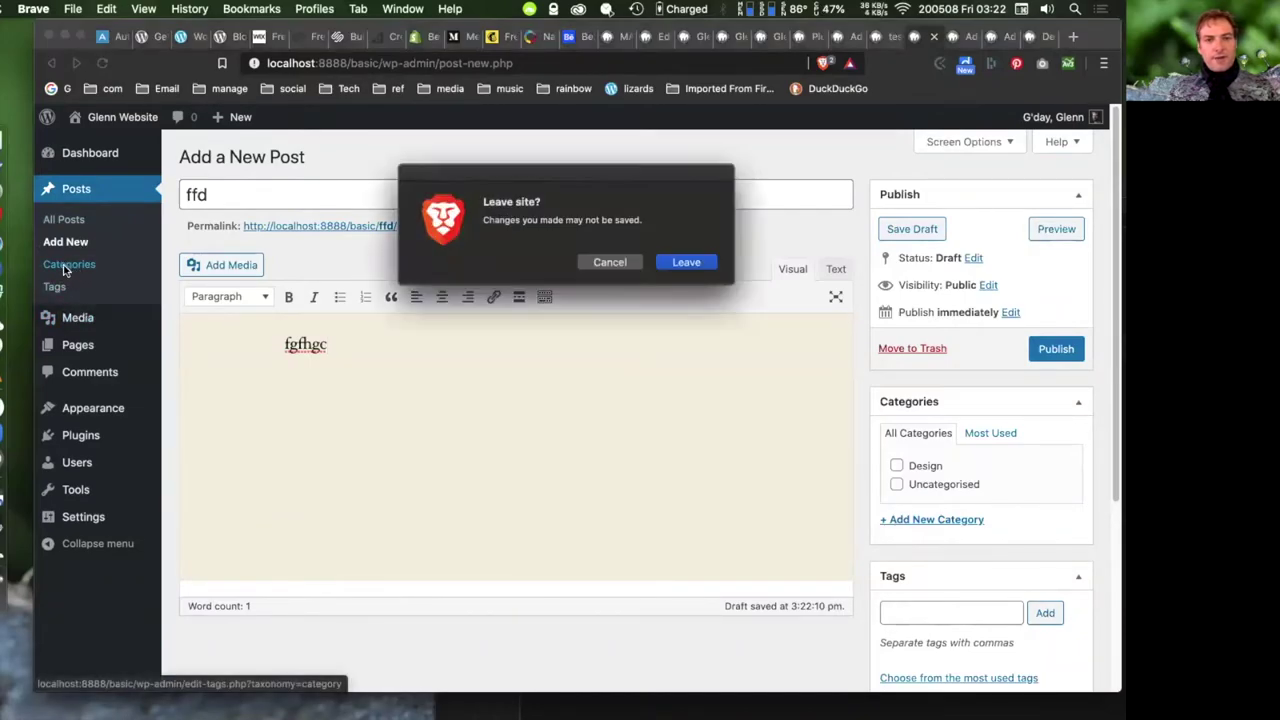
- Leave the unsaved post and add a new category named 'training'
left_click(686, 262)
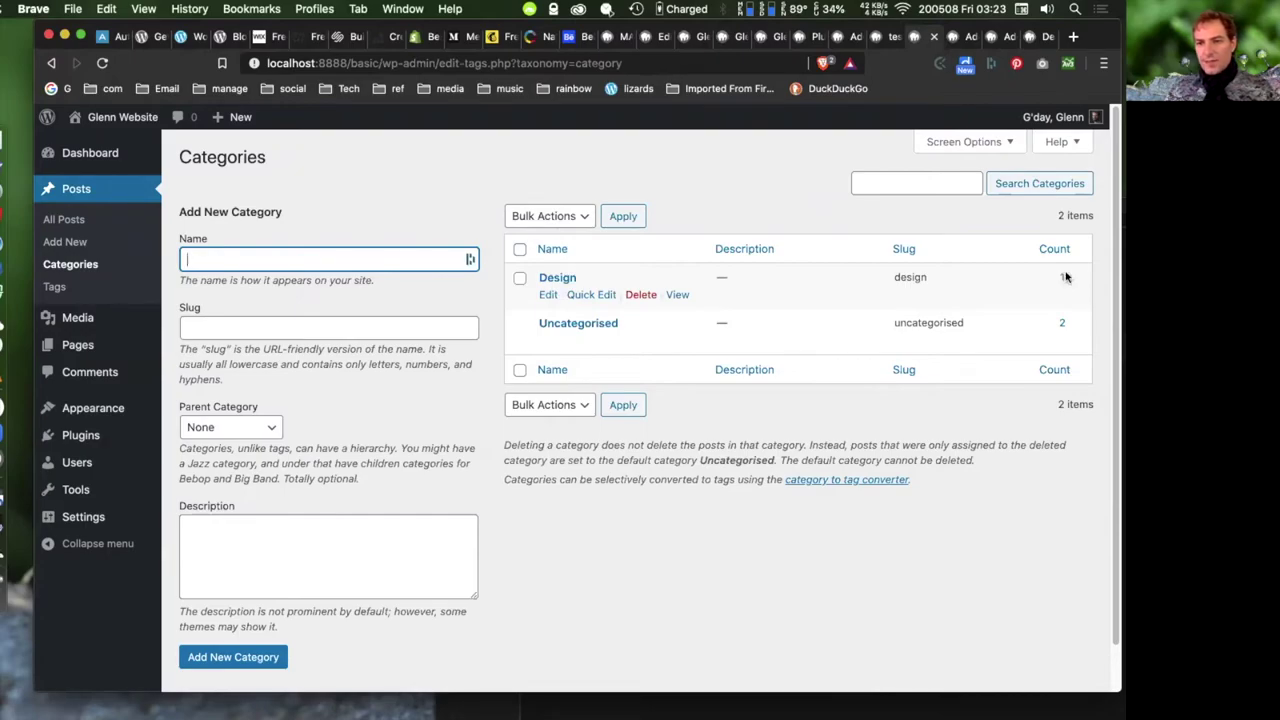
left_click(321, 258)
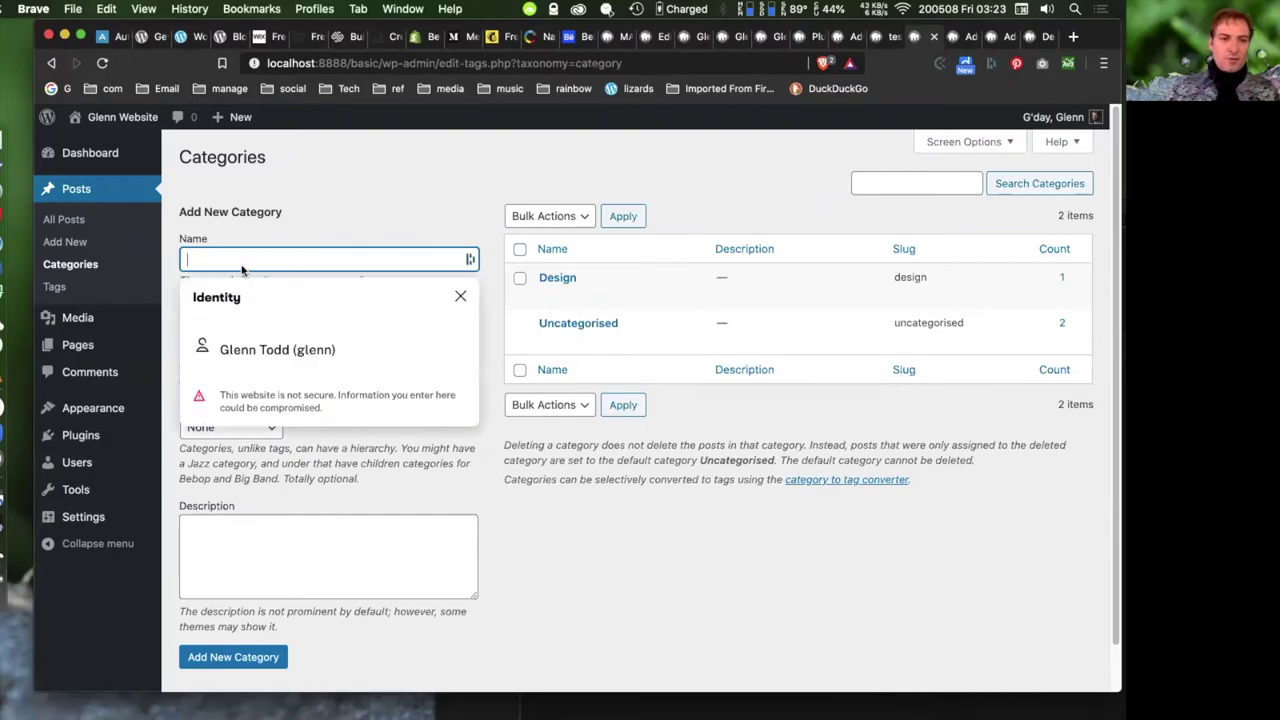
left_click(233, 256)
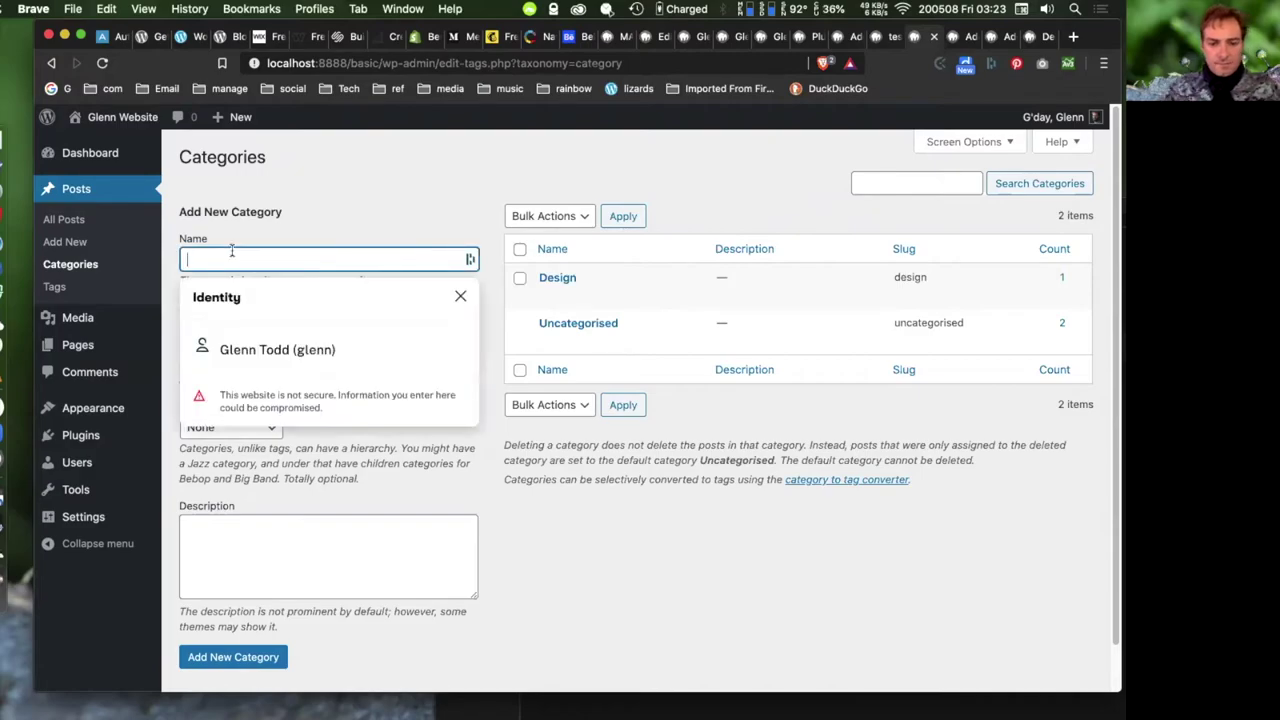
type("training")
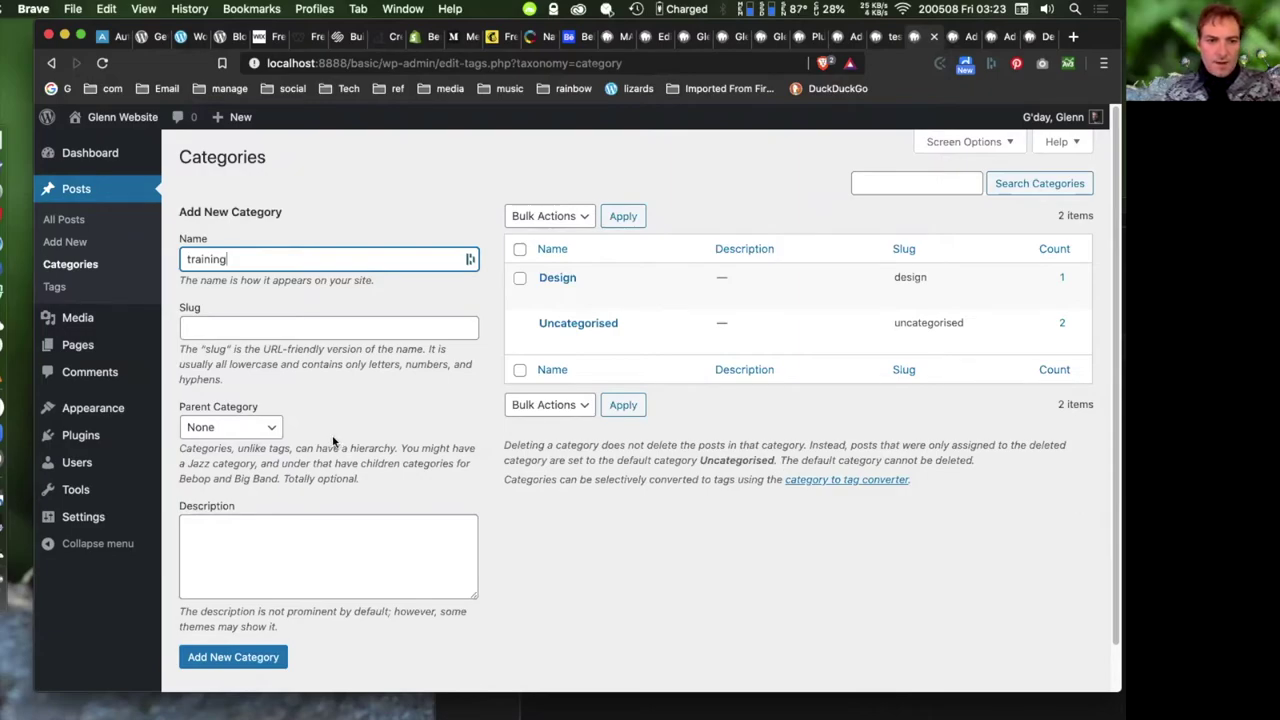
left_click_drag(334, 441, 179, 448)
left_click(230, 657)
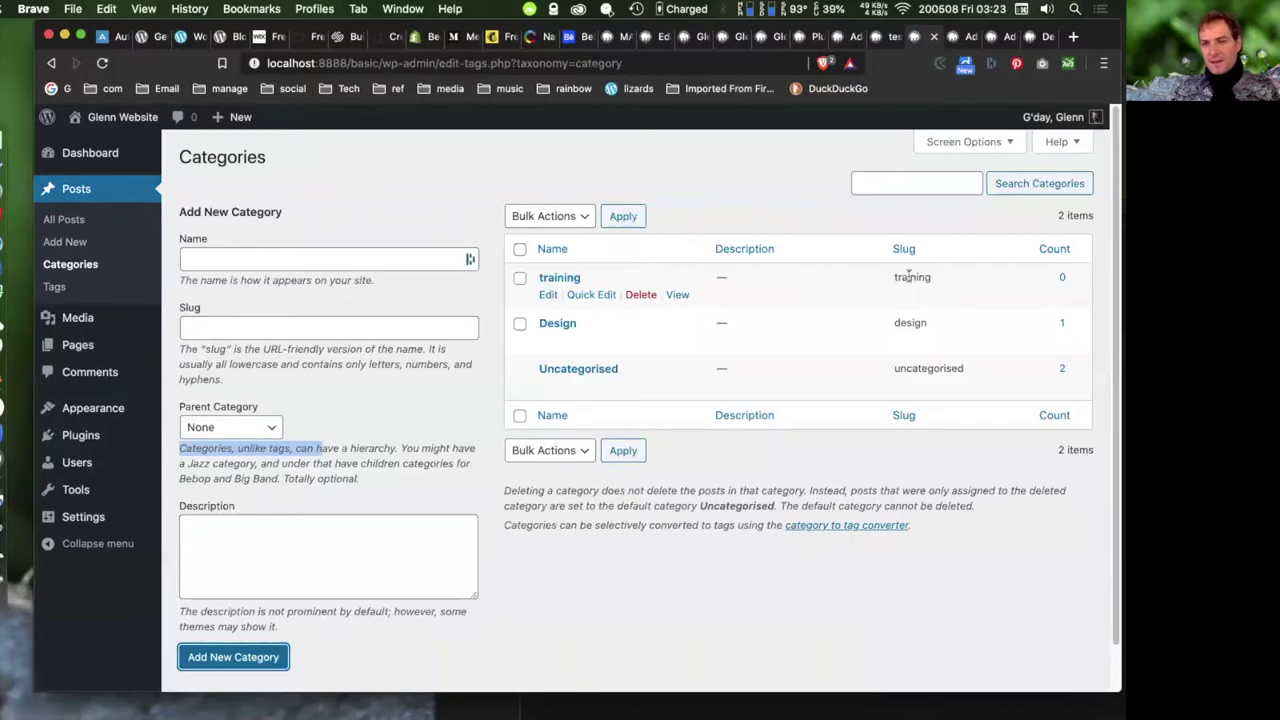
left_click_drag(895, 277, 933, 278)
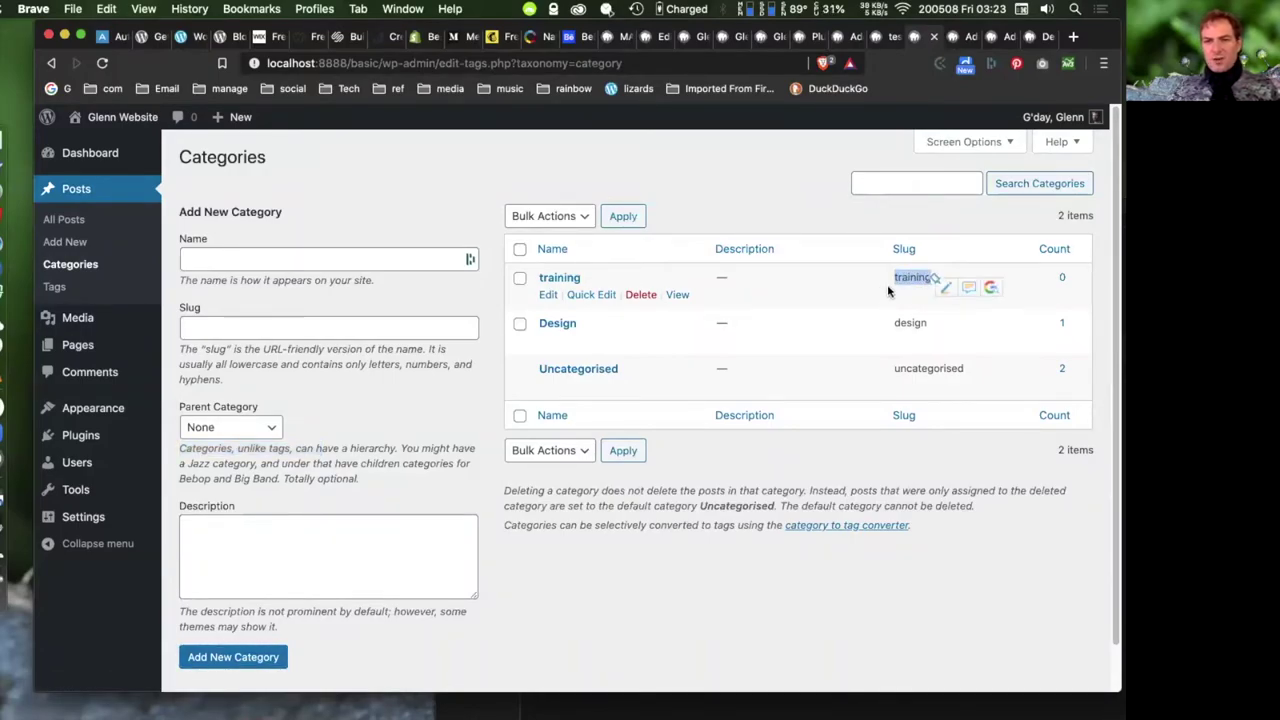
- Rename the training category to 'wordpress-training' with slug 'wp-training' and update it
left_click(549, 297)
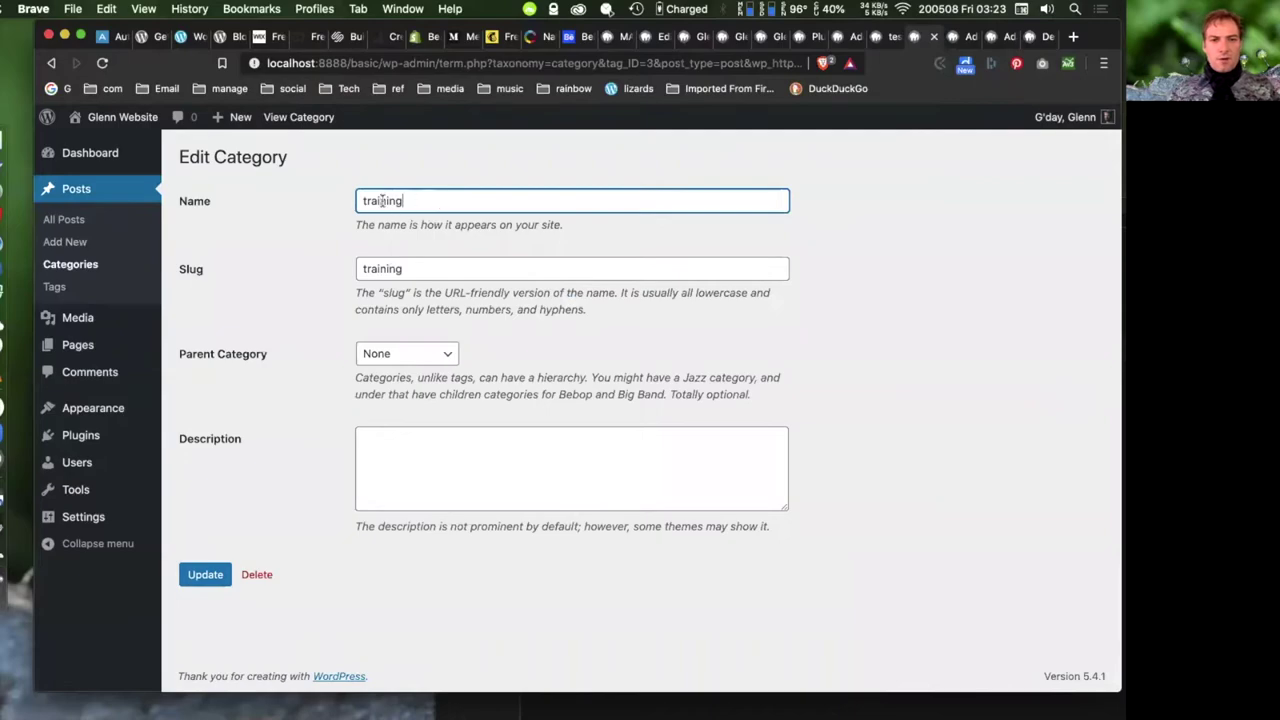
type("wordpress")
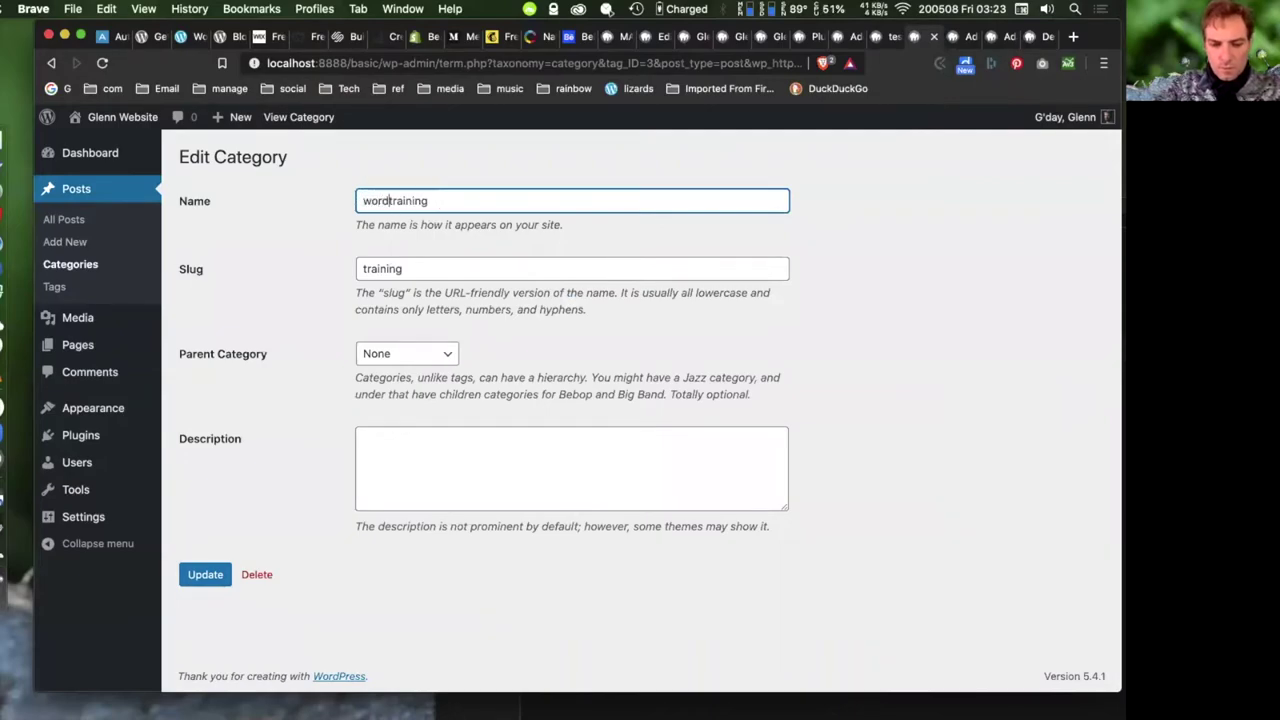
type("-")
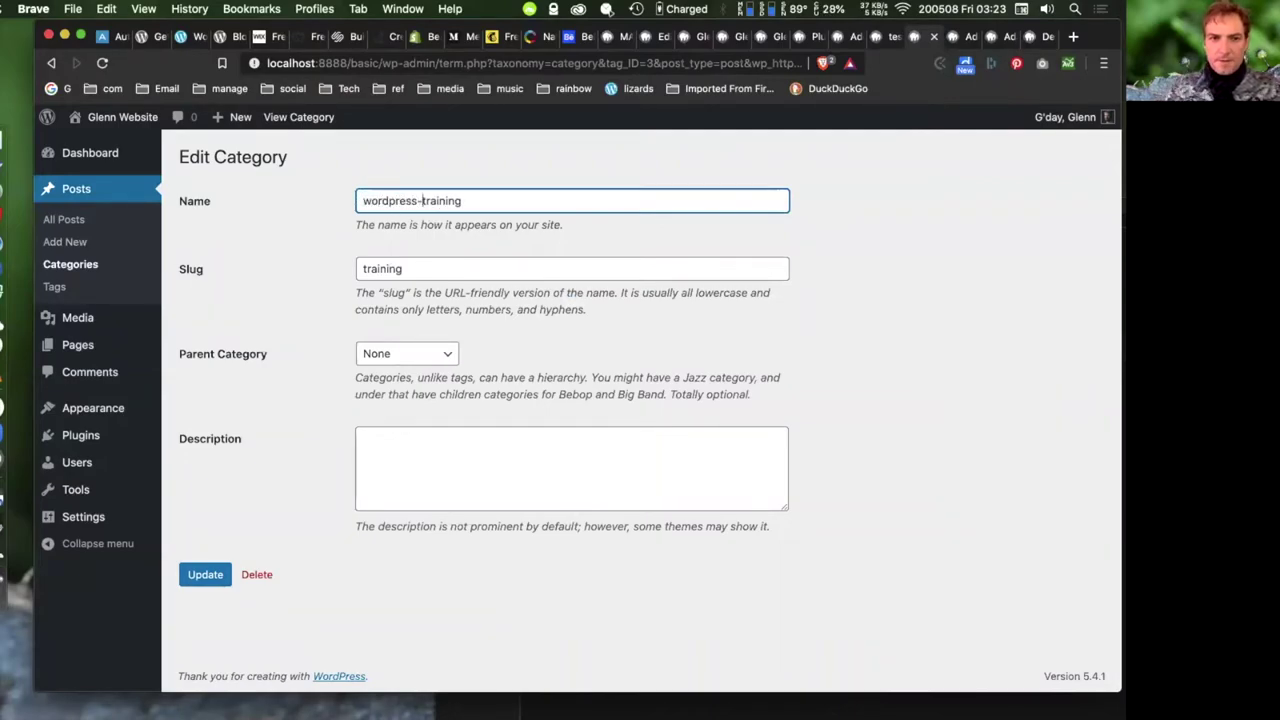
left_click(365, 269)
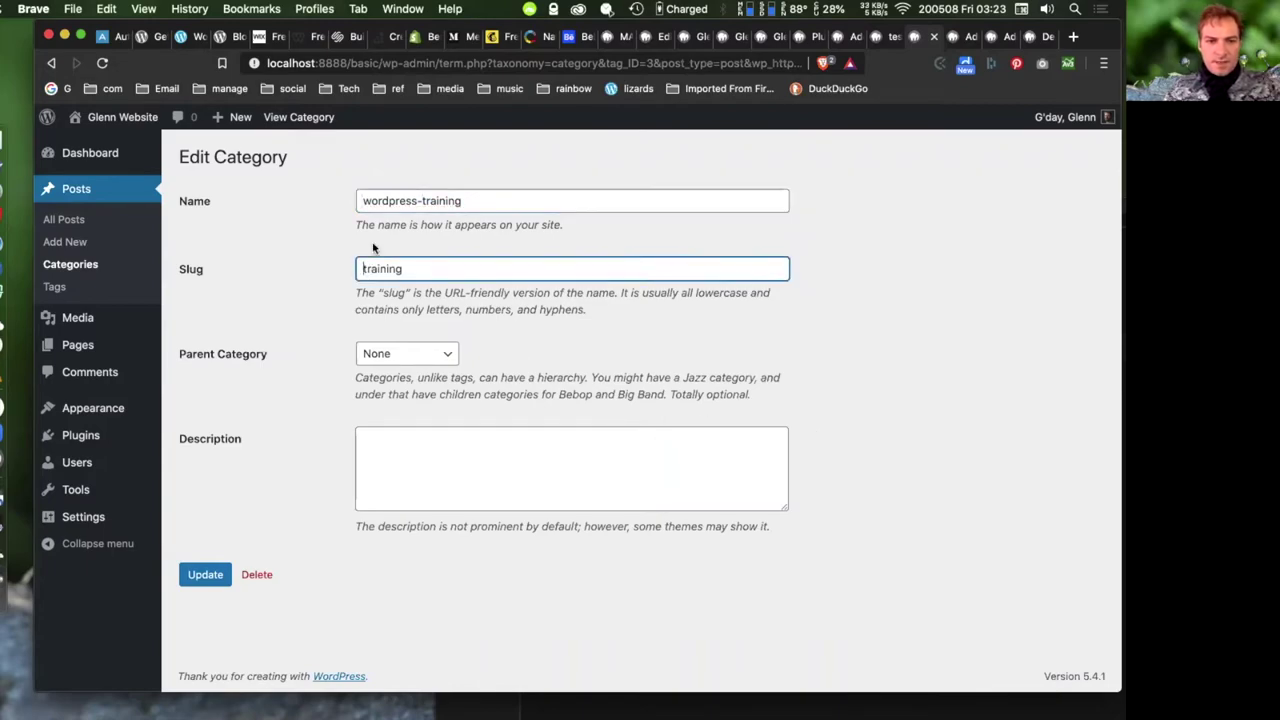
type("wp-")
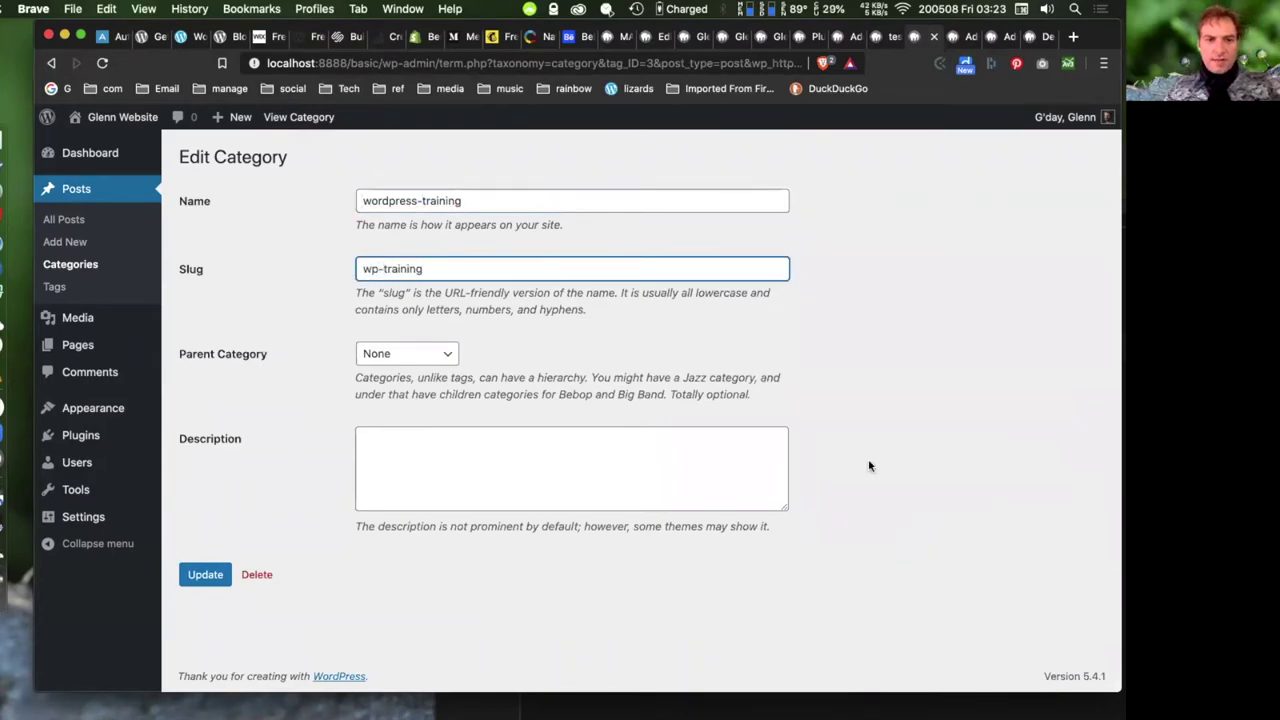
left_click(206, 575)
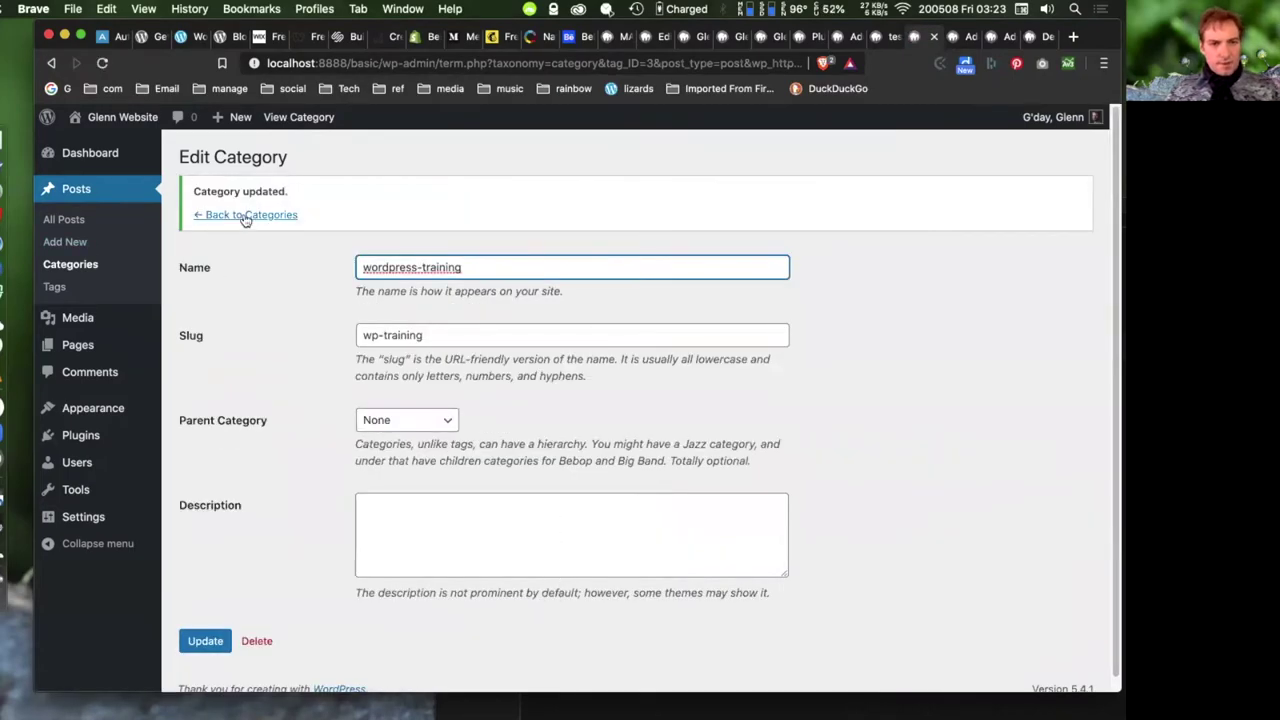
- Return to Categories, check the Parent Category options keeping None, then open Posts > Tags
left_click(246, 216)
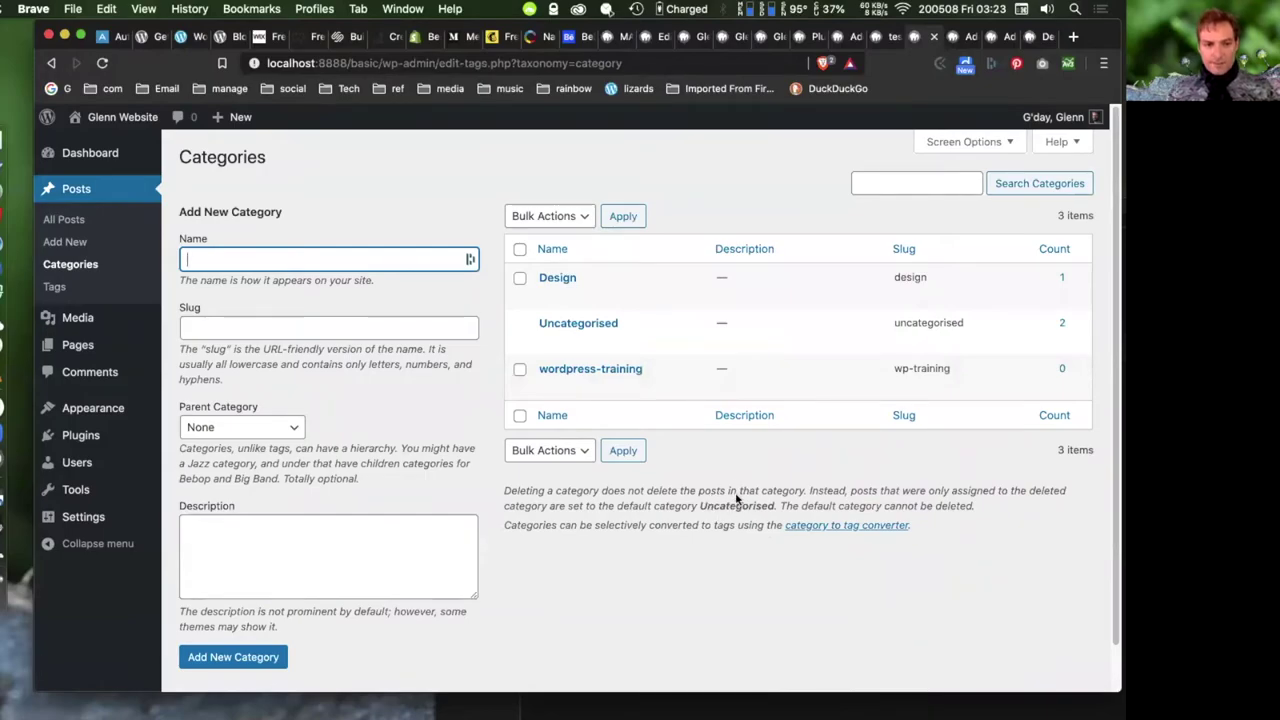
left_click(260, 430)
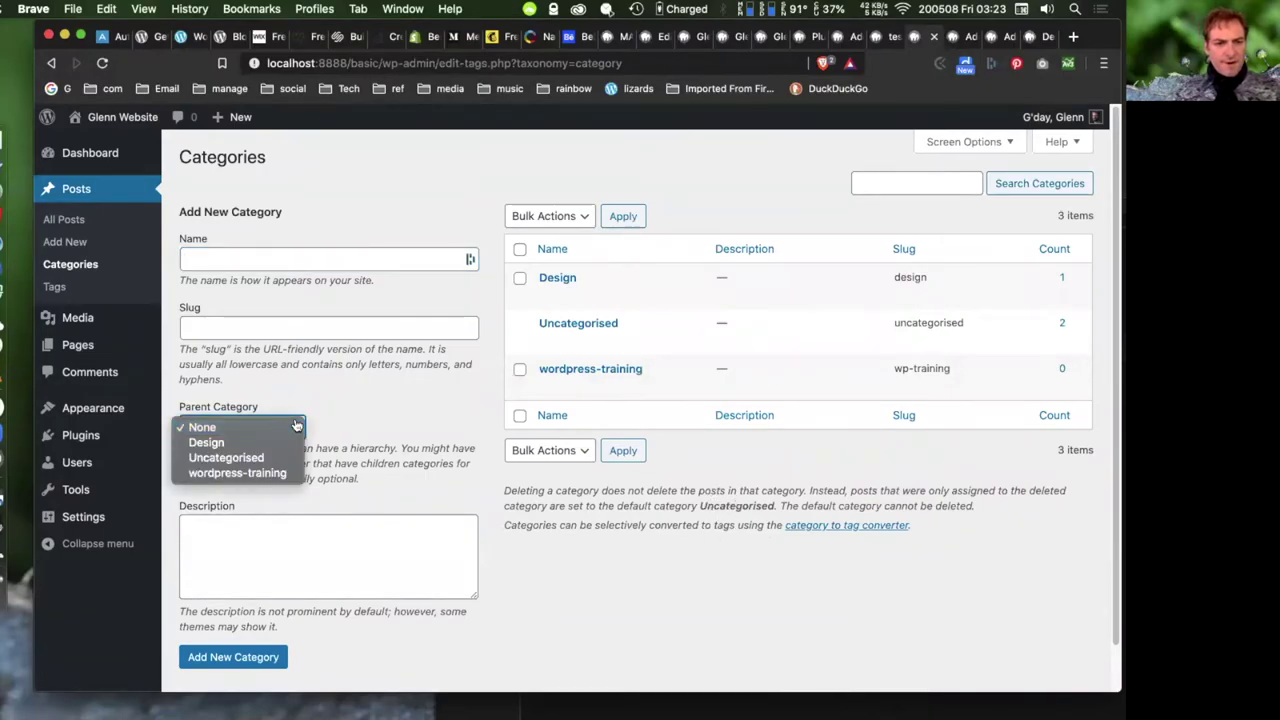
left_click(428, 413)
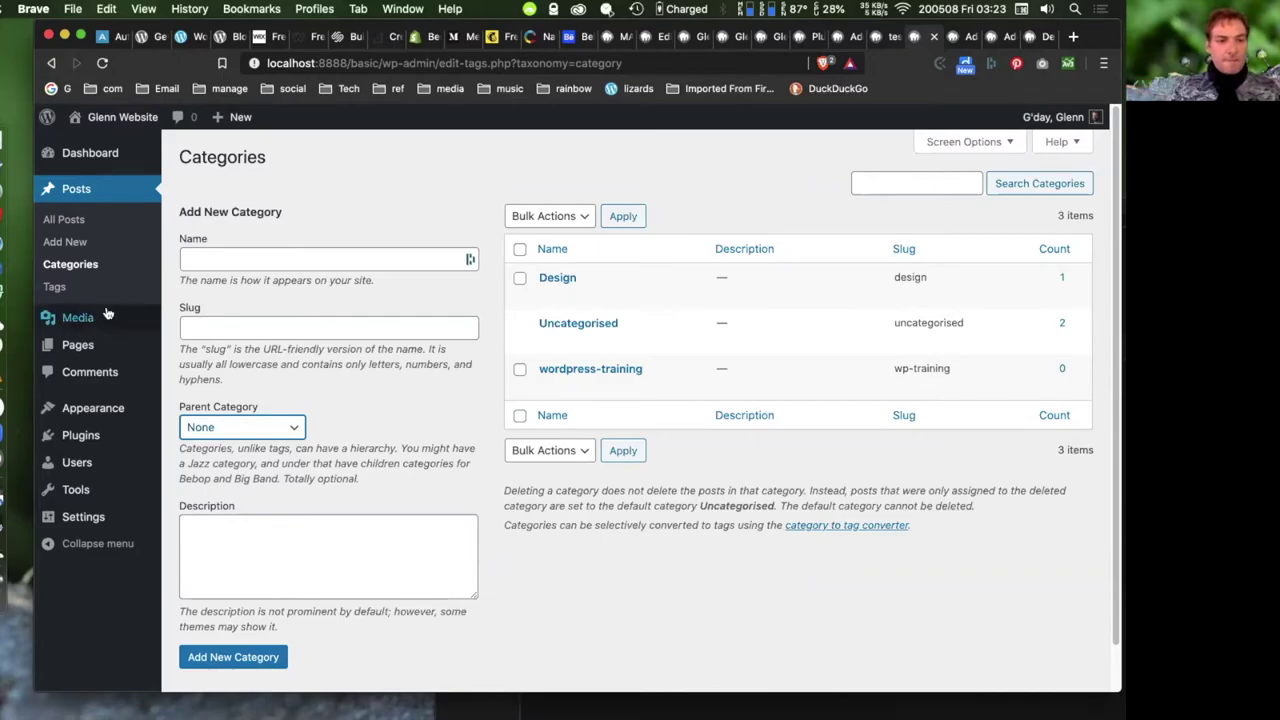
left_click(55, 287)
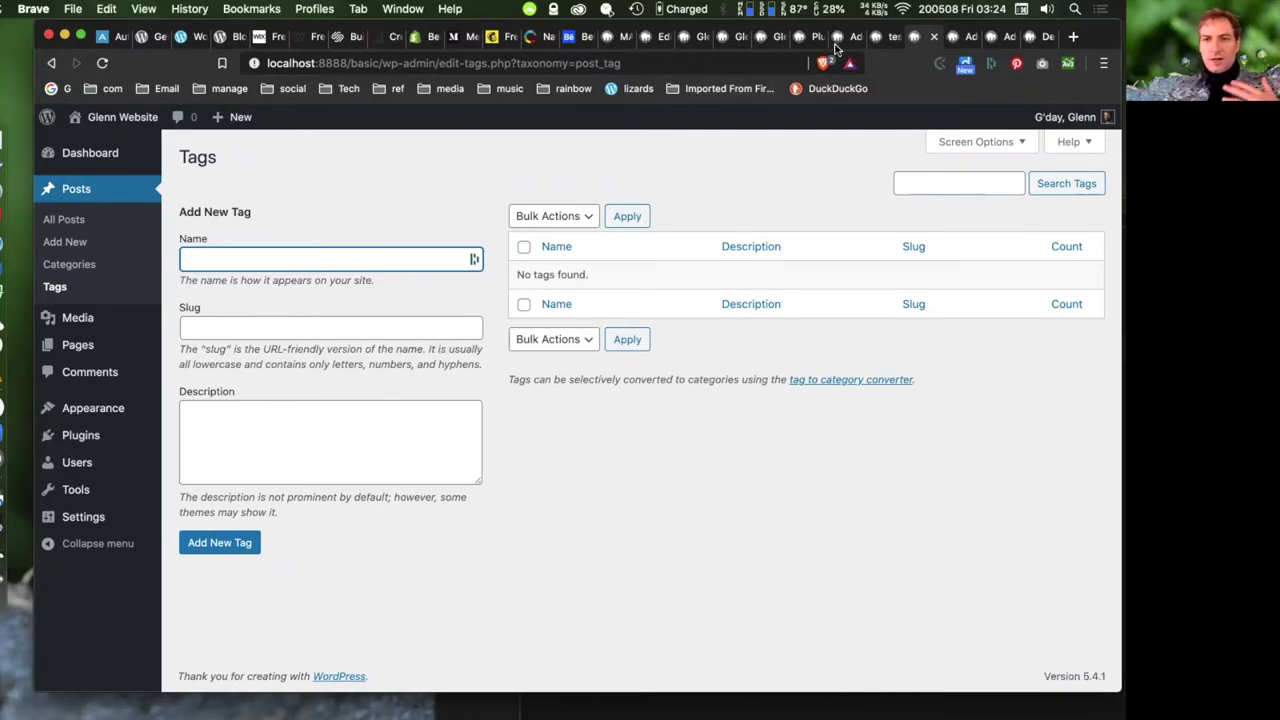
- Switch to the Dashboard tab and start a new post from Posts > Add New
left_click(845, 37)
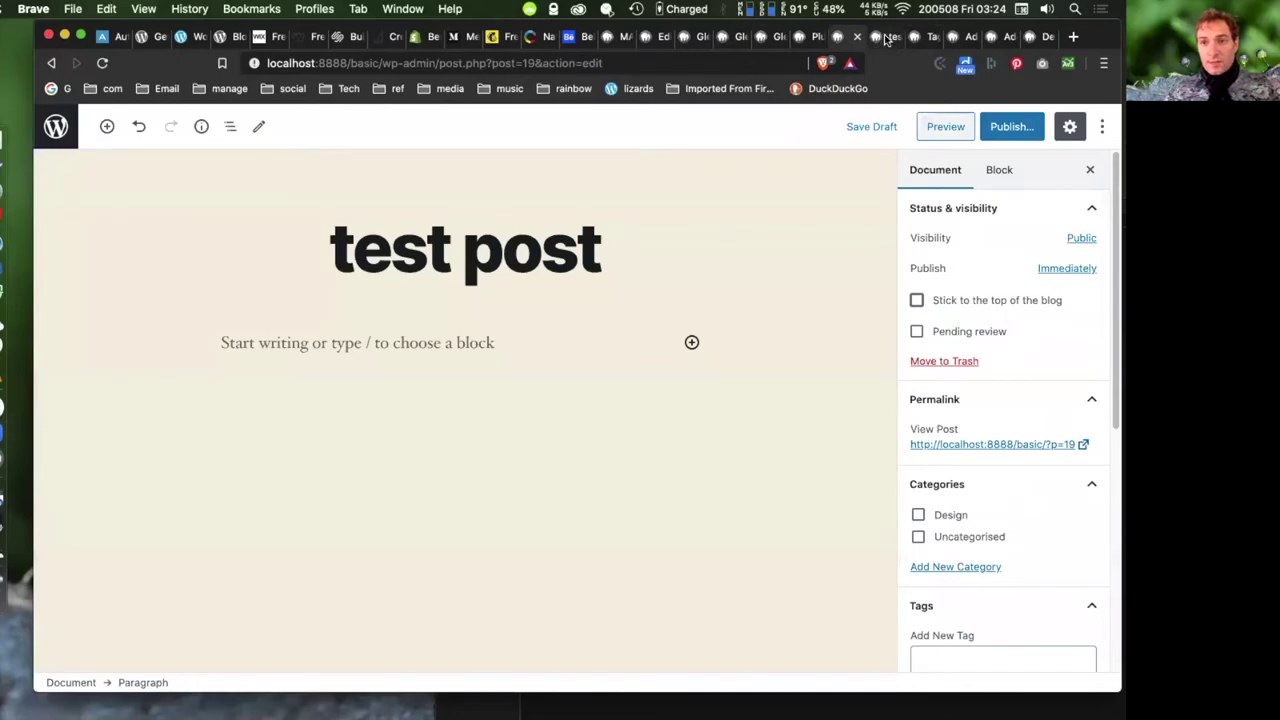
left_click(886, 37)
key("super+9")
mouse_move(76, 246)
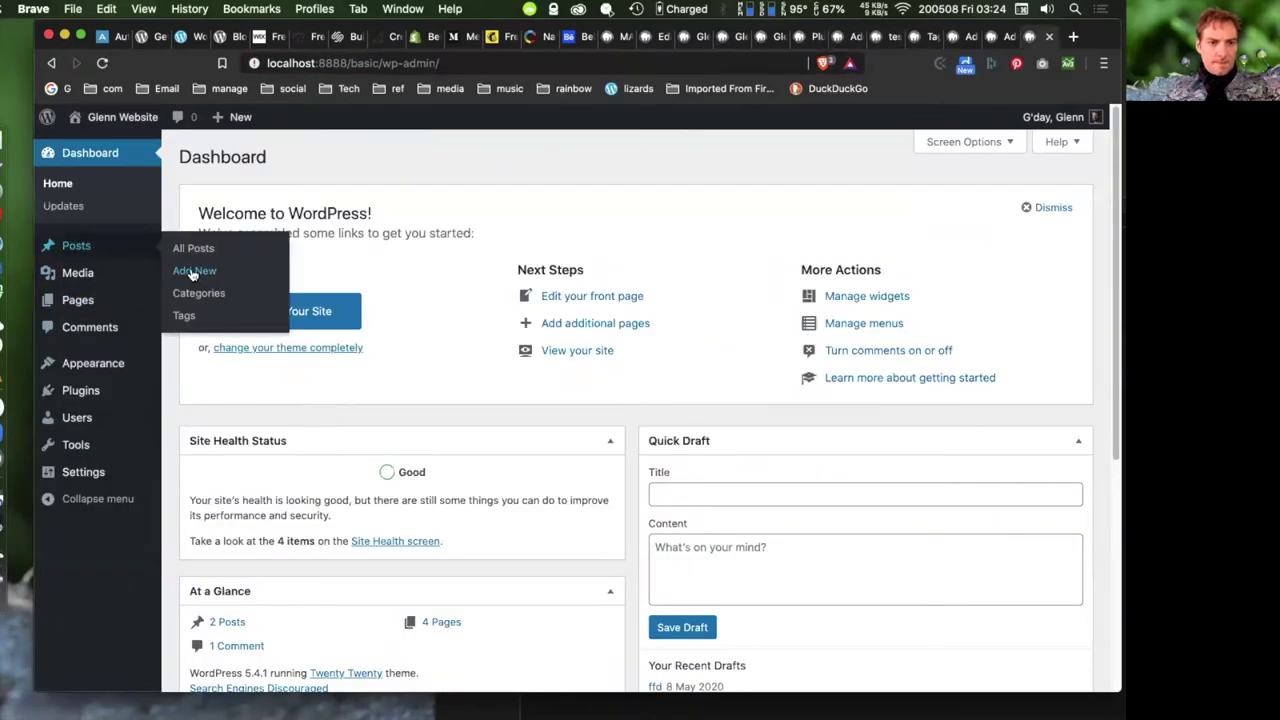
left_click(255, 271)
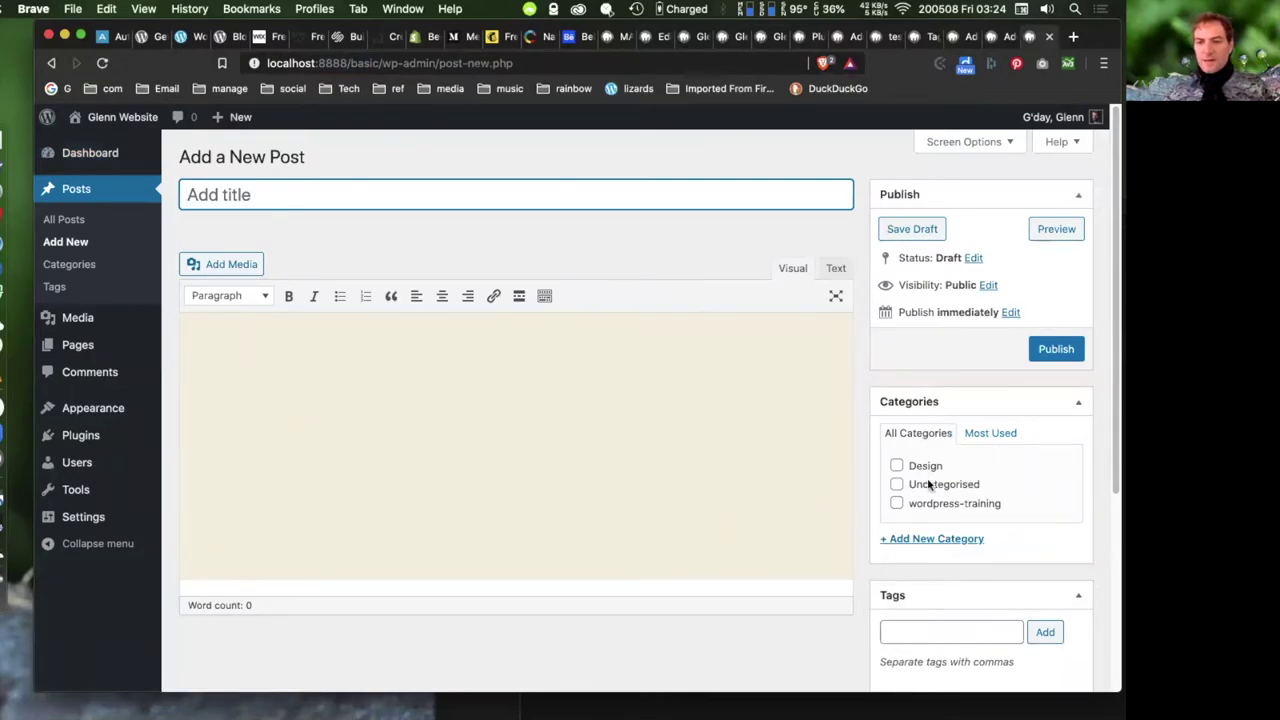
- Add the tag 'test' to the new post
scroll(914, 463, "down", 1)
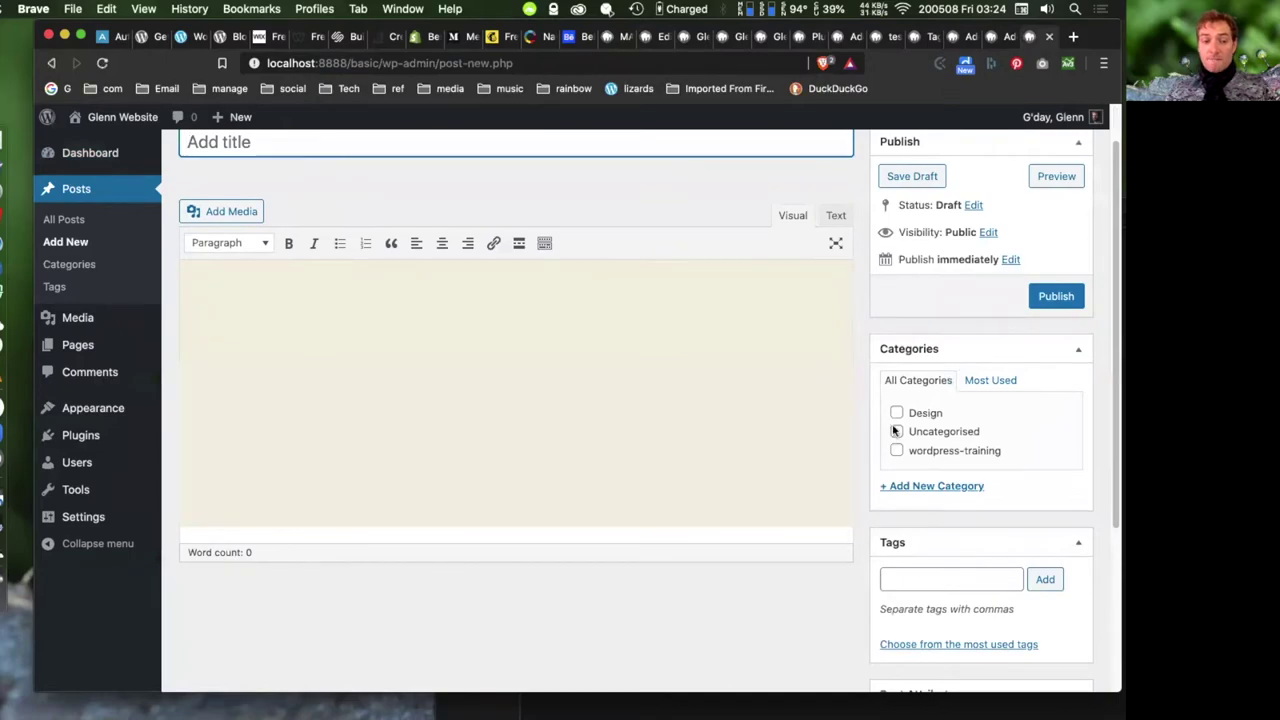
left_click(922, 578)
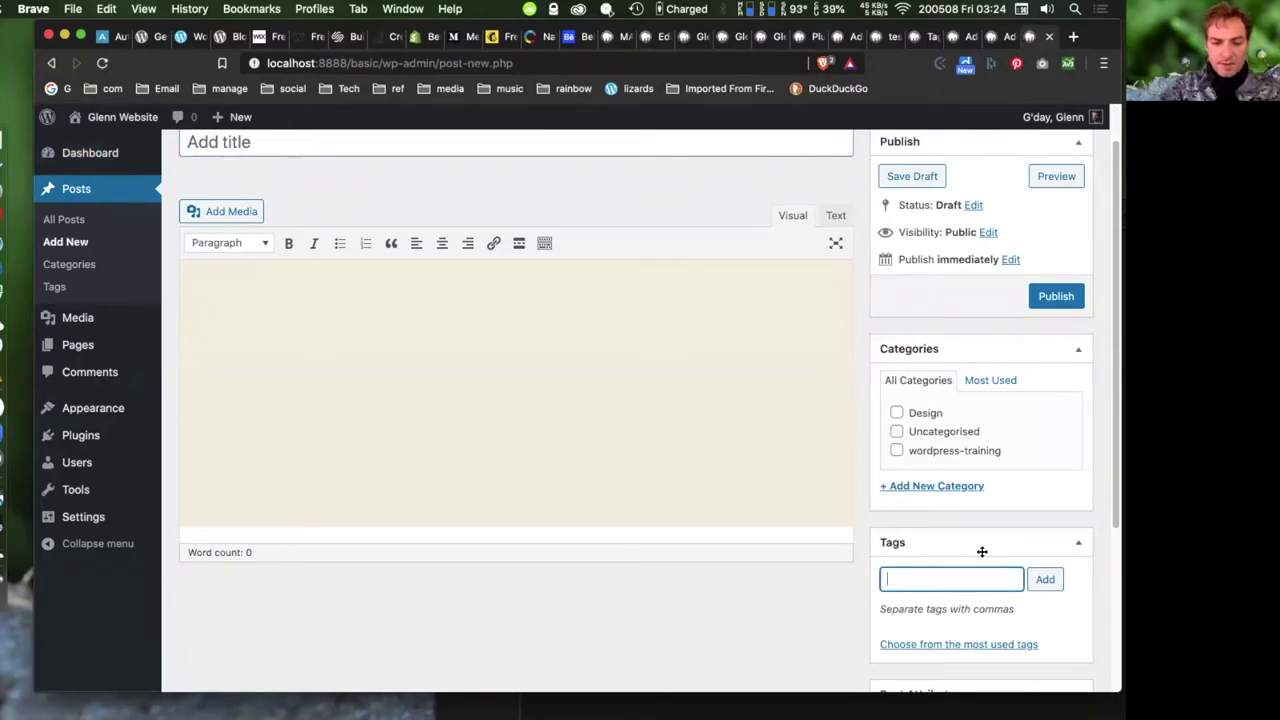
type("test")
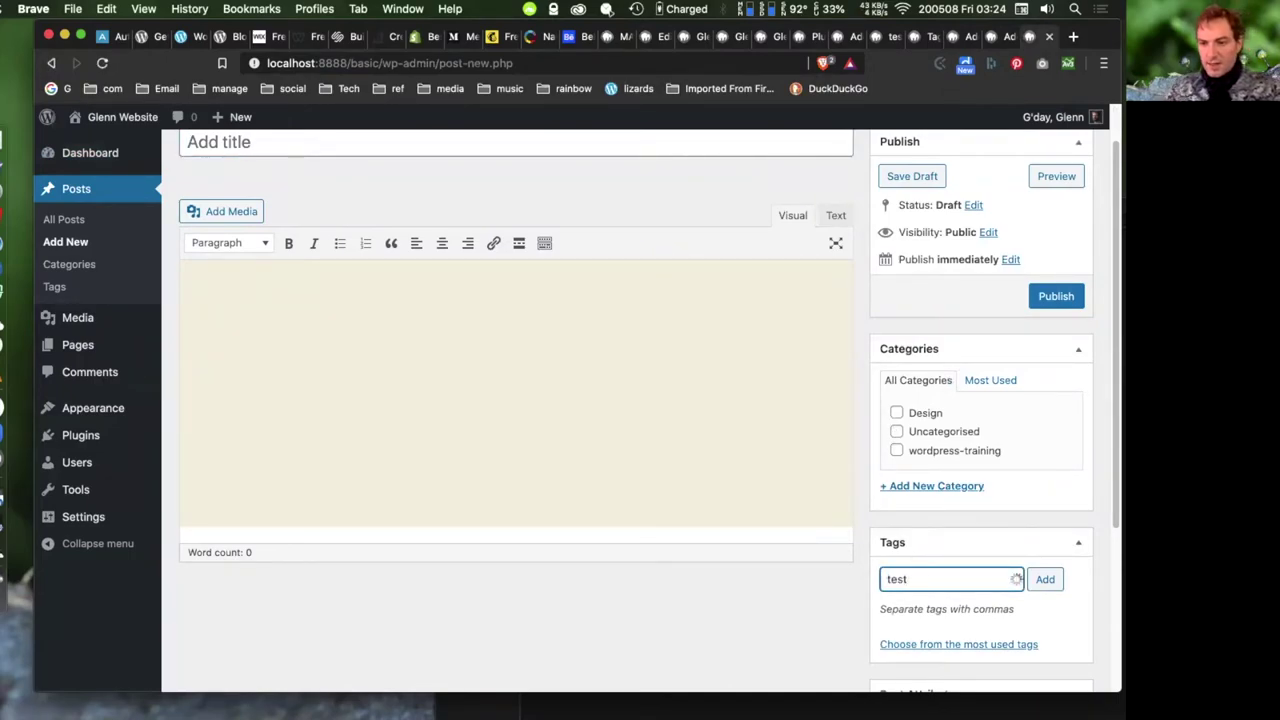
left_click(1045, 580)
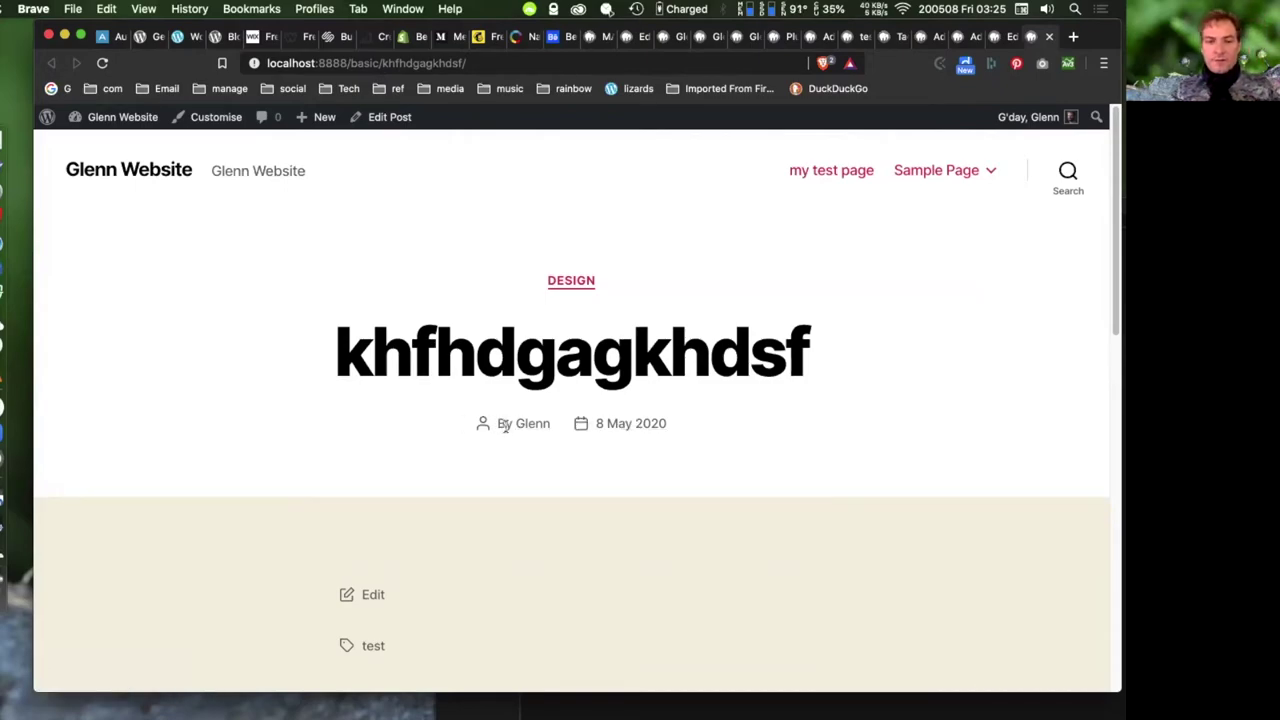
- Browse the post's author and date archives, then switch to the Installed Plugins tab
left_click(530, 423)
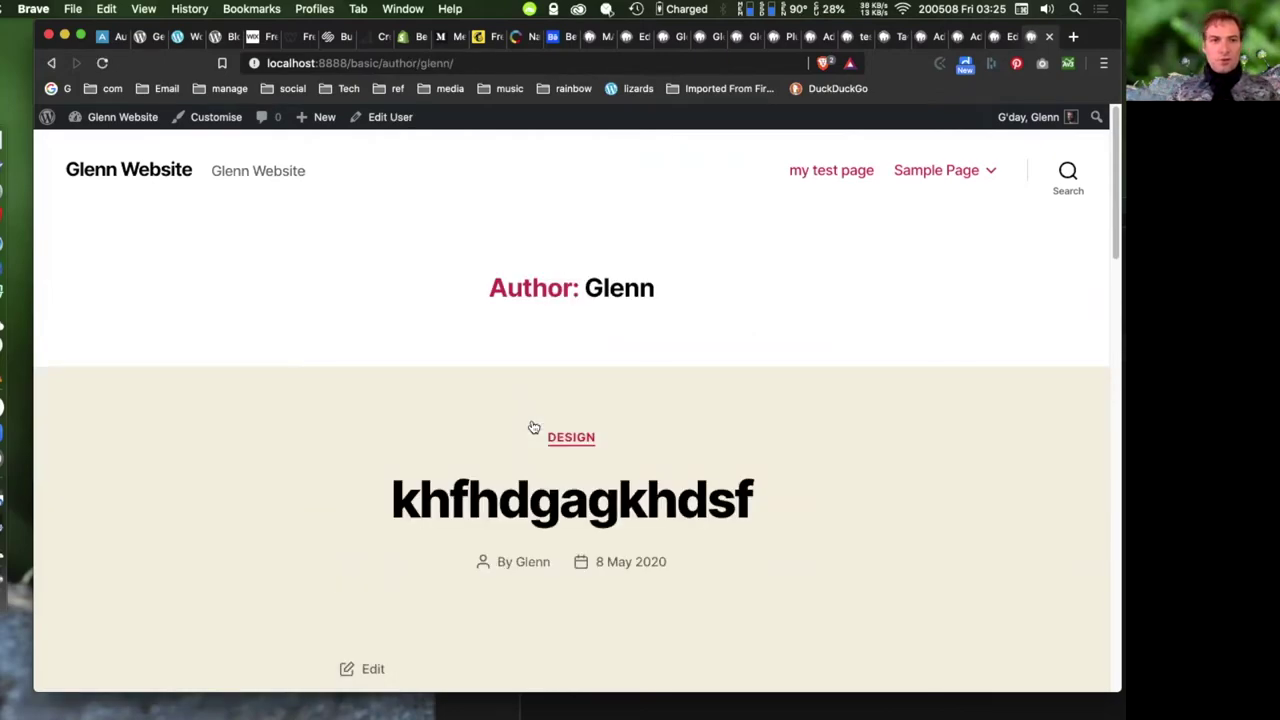
key("super+bracketleft")
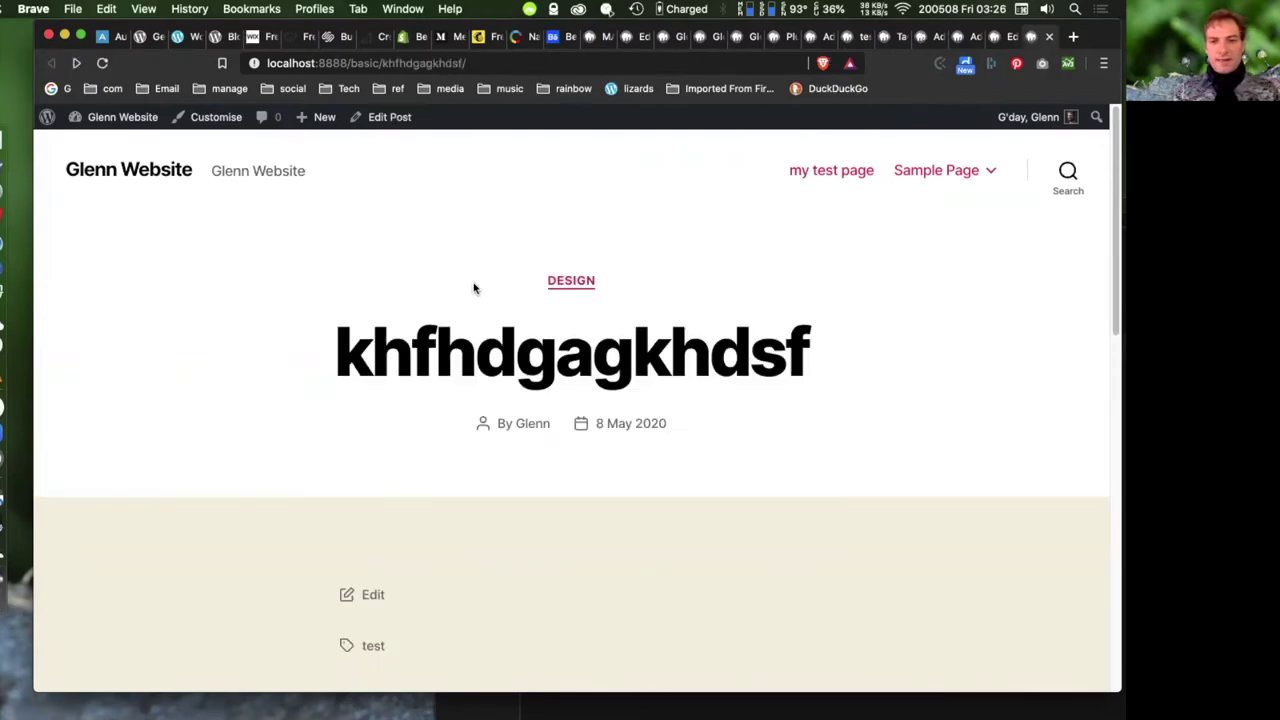
left_click(614, 424)
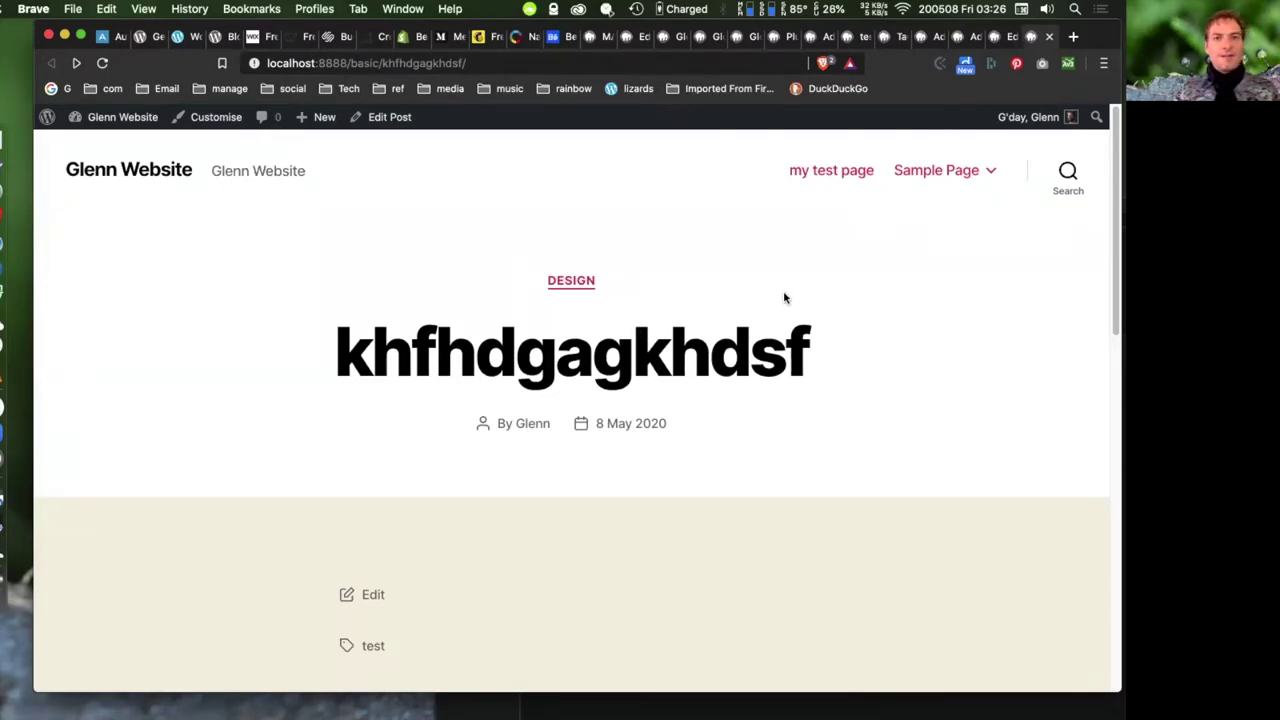
left_click(676, 38)
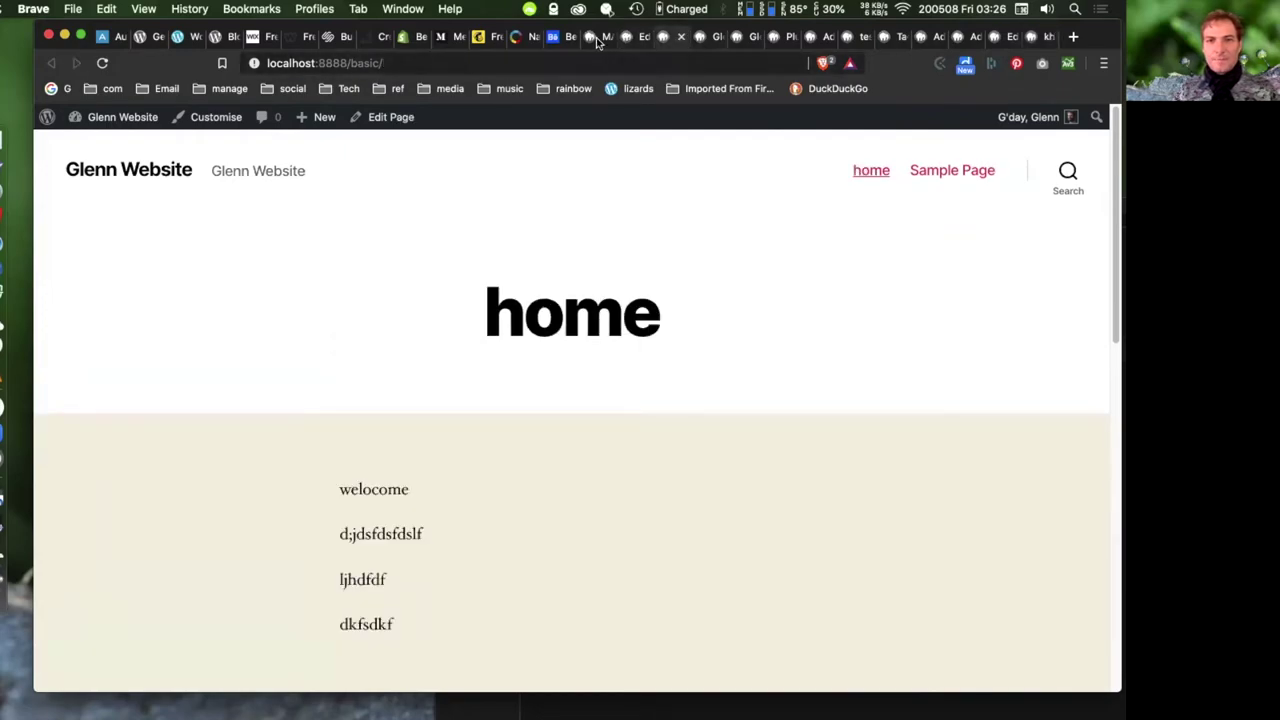
left_click(603, 40)
left_click(798, 38)
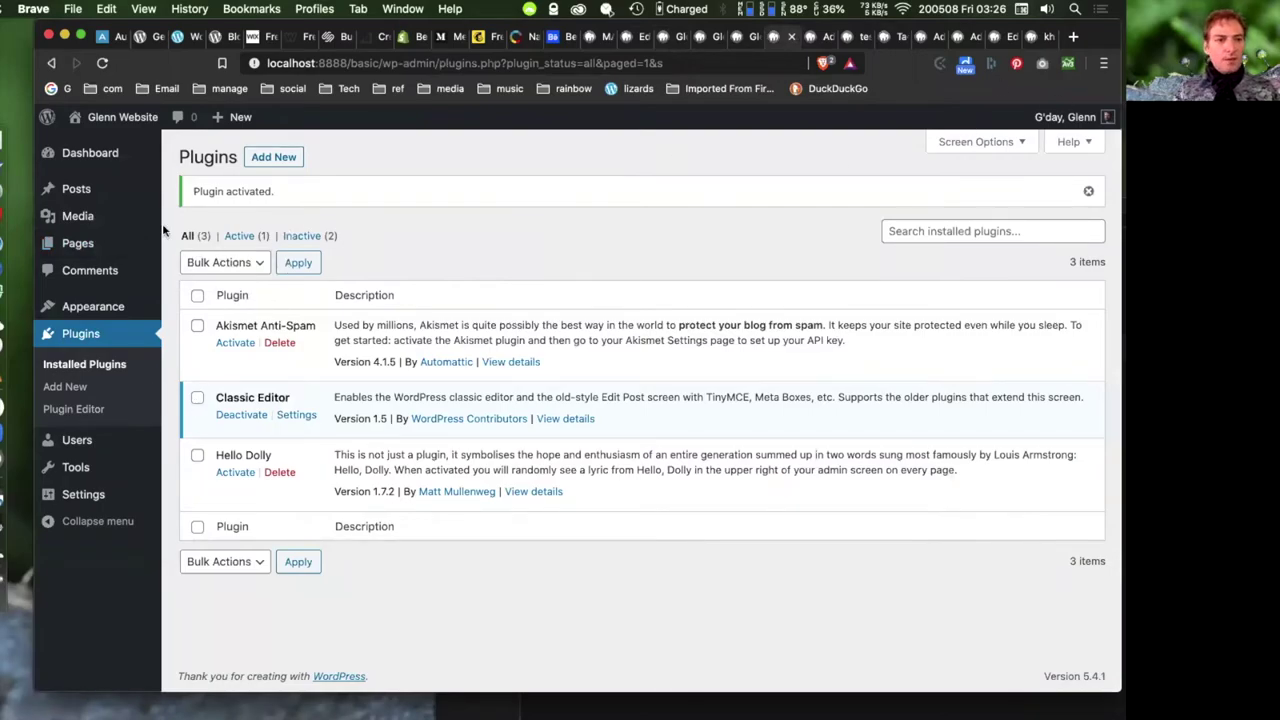
- Upload the winged sculpture render to the Media Library by dragging it from Finder
left_click(98, 218)
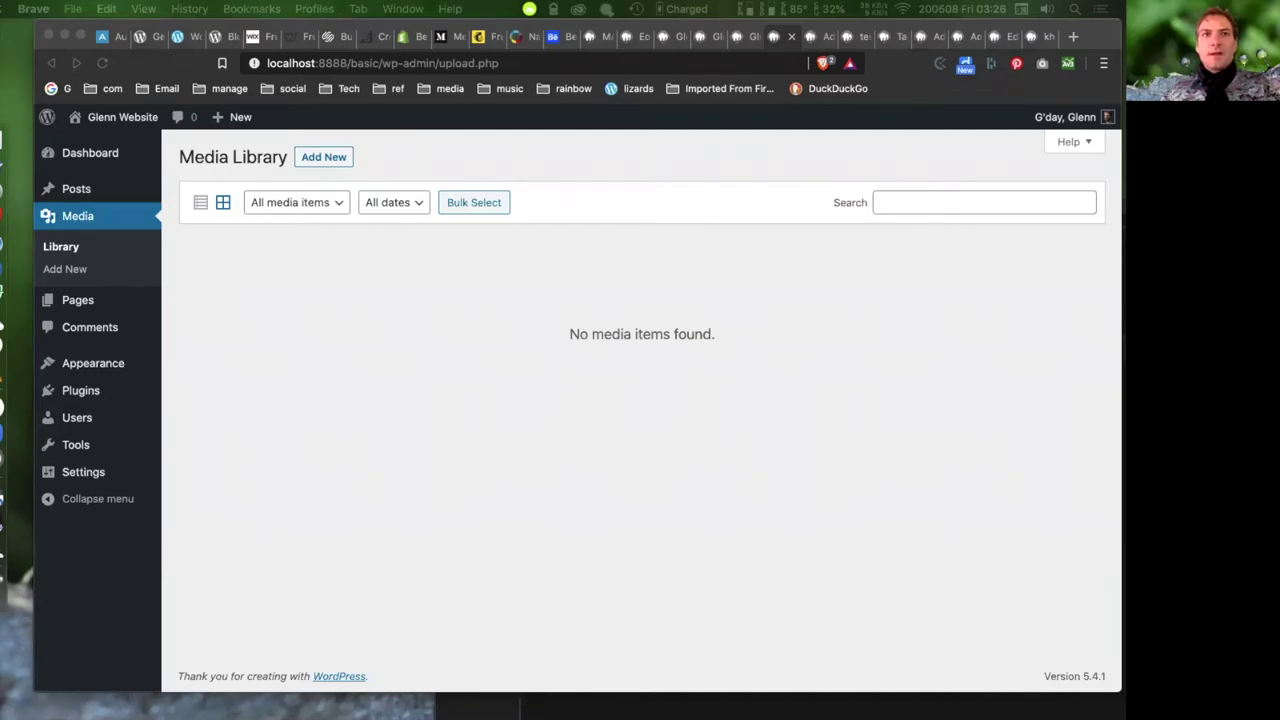
left_click_drag(1125, 185, 192, 70)
left_click(983, 484)
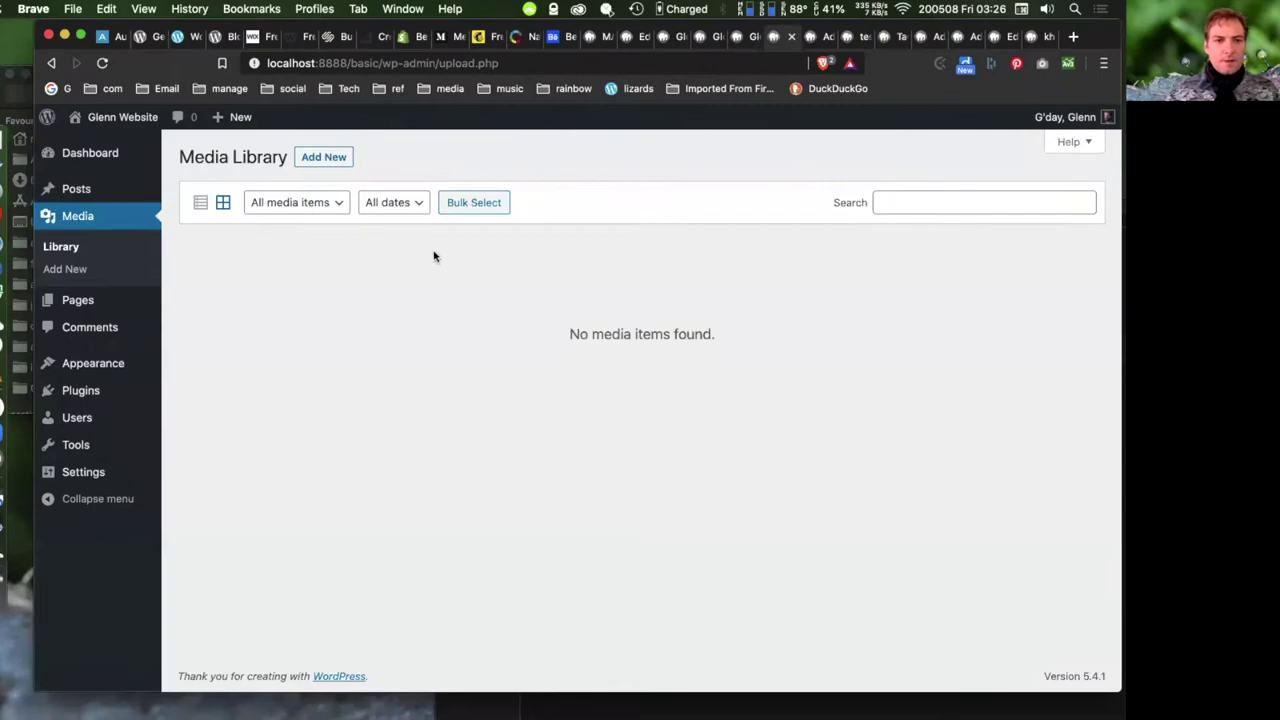
left_click_drag(190, 28, 468, 45)
left_click_drag(160, 168, 740, 355)
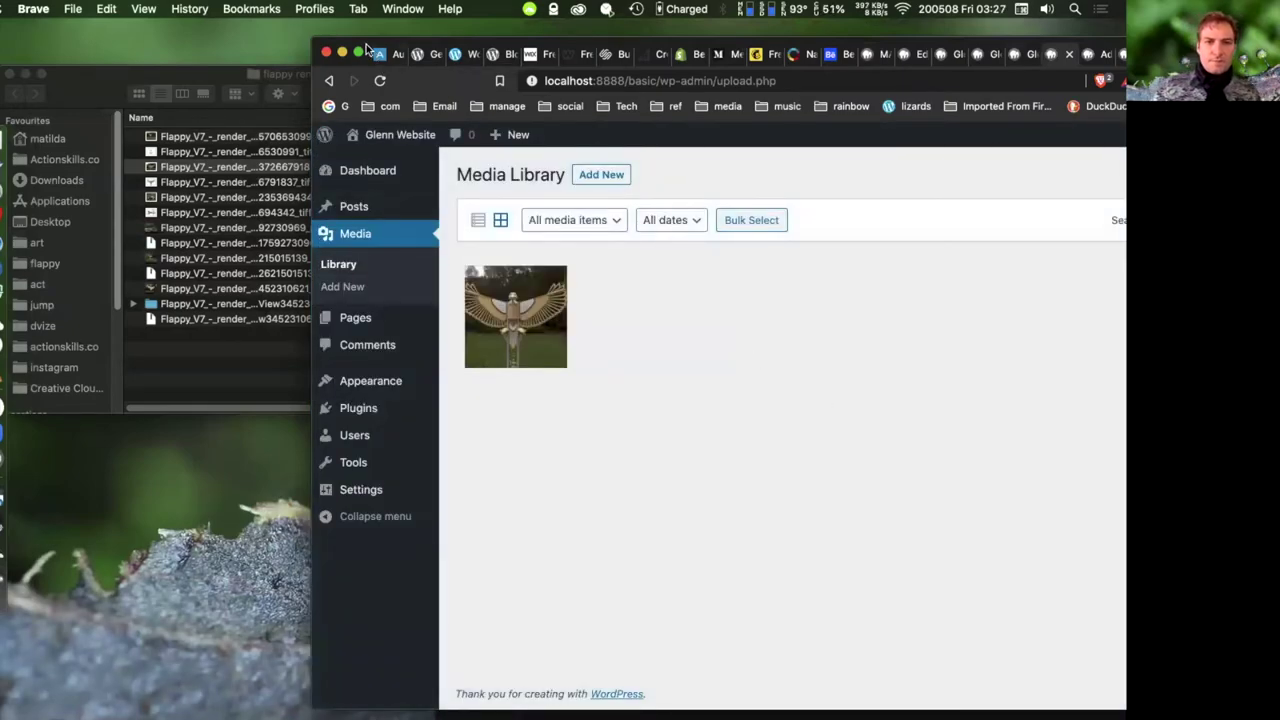
left_click_drag(354, 50, 138, 35)
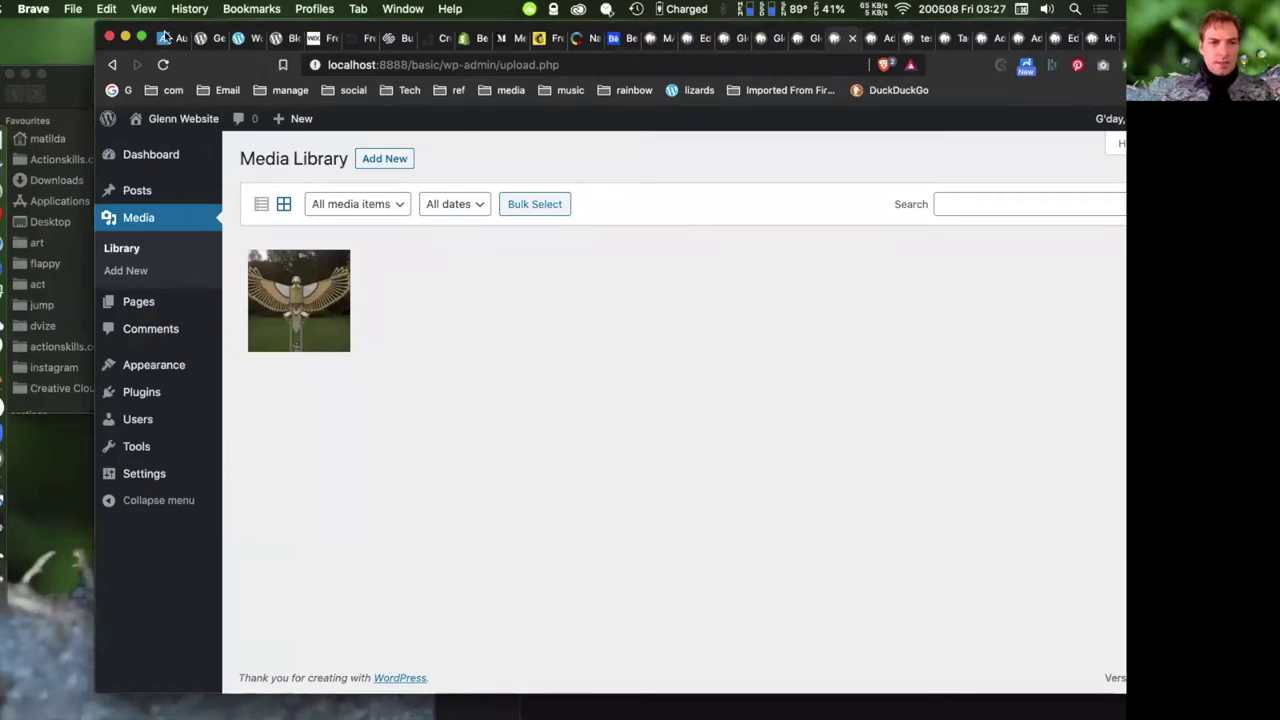
left_click_drag(165, 37, 74, 36)
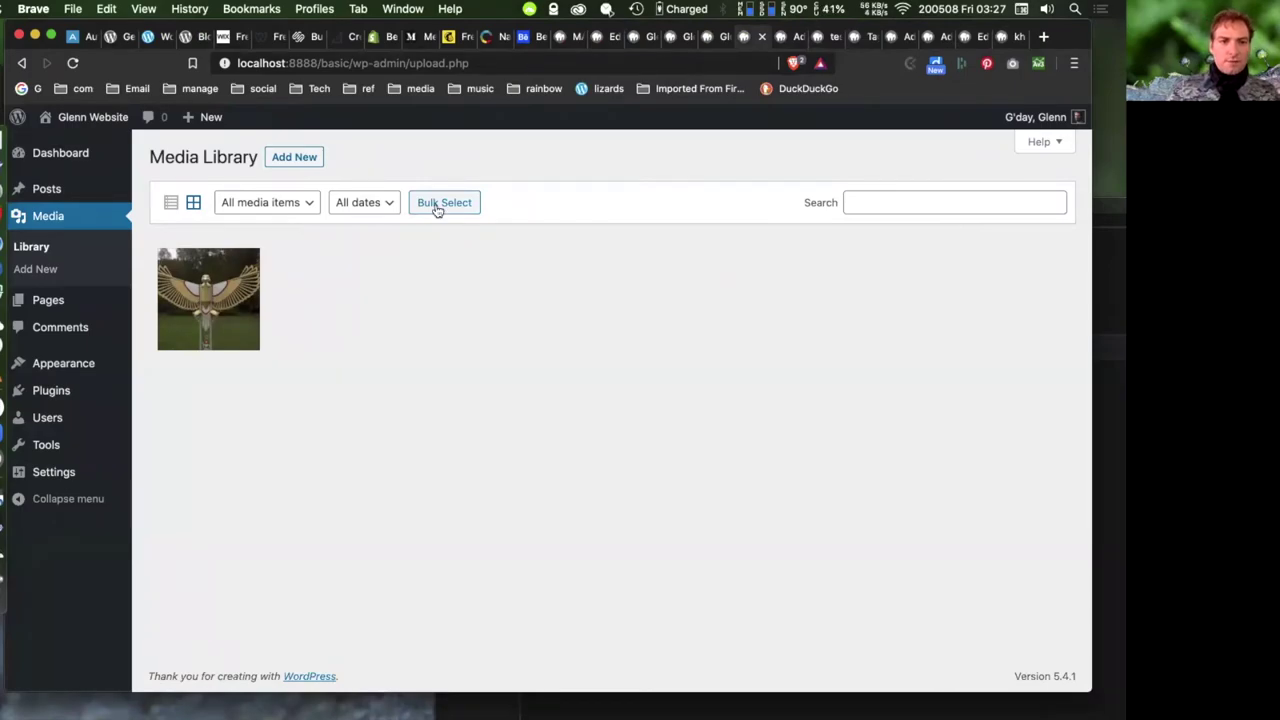
- Start a Media Library upload, browse the Applications folder, then cancel without picking a file
left_click(291, 160)
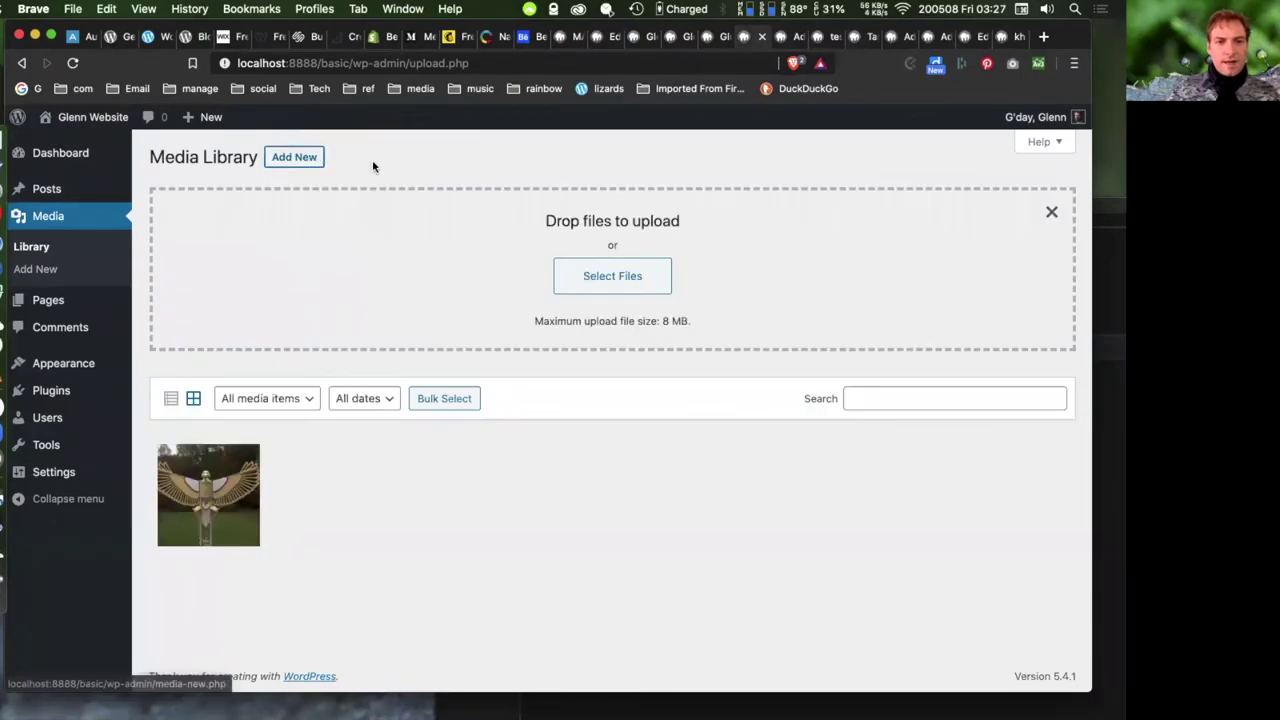
left_click(616, 280)
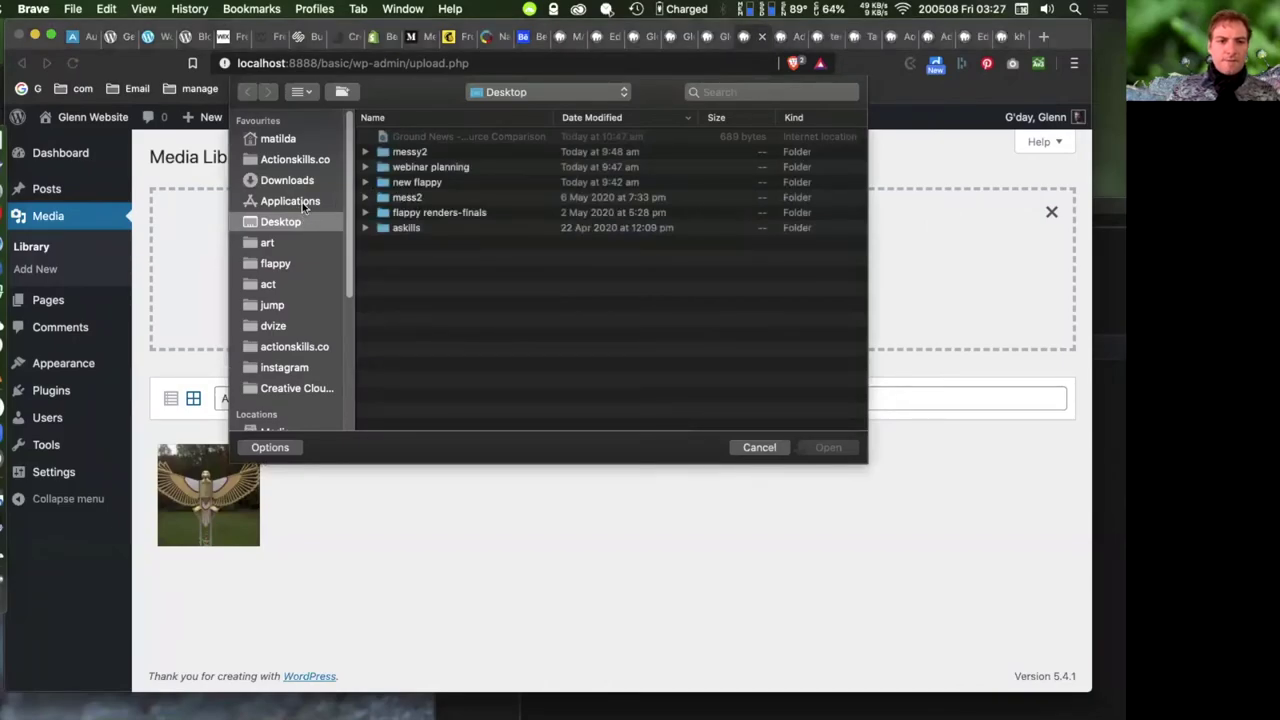
left_click(303, 205)
left_click(761, 447)
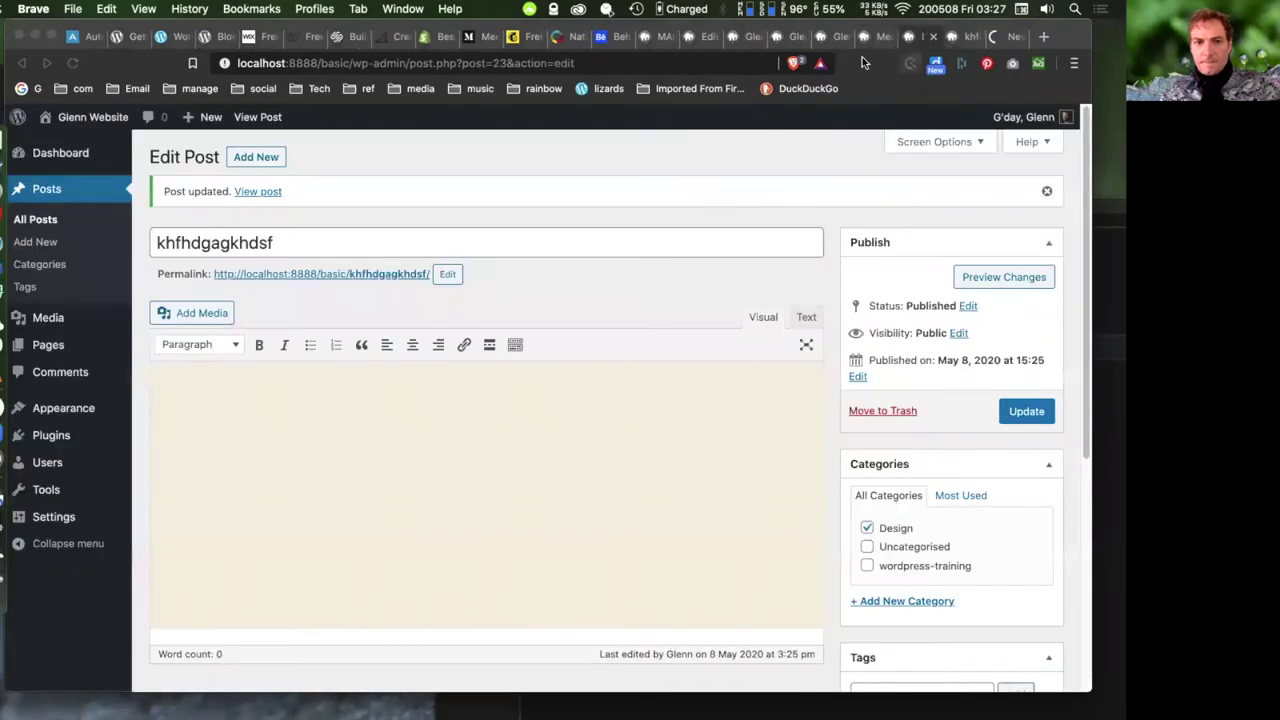
- Open Add Media for the khfhdgagkhdsf post and cancel file browsing, then go to the webinar editor
left_click(283, 405)
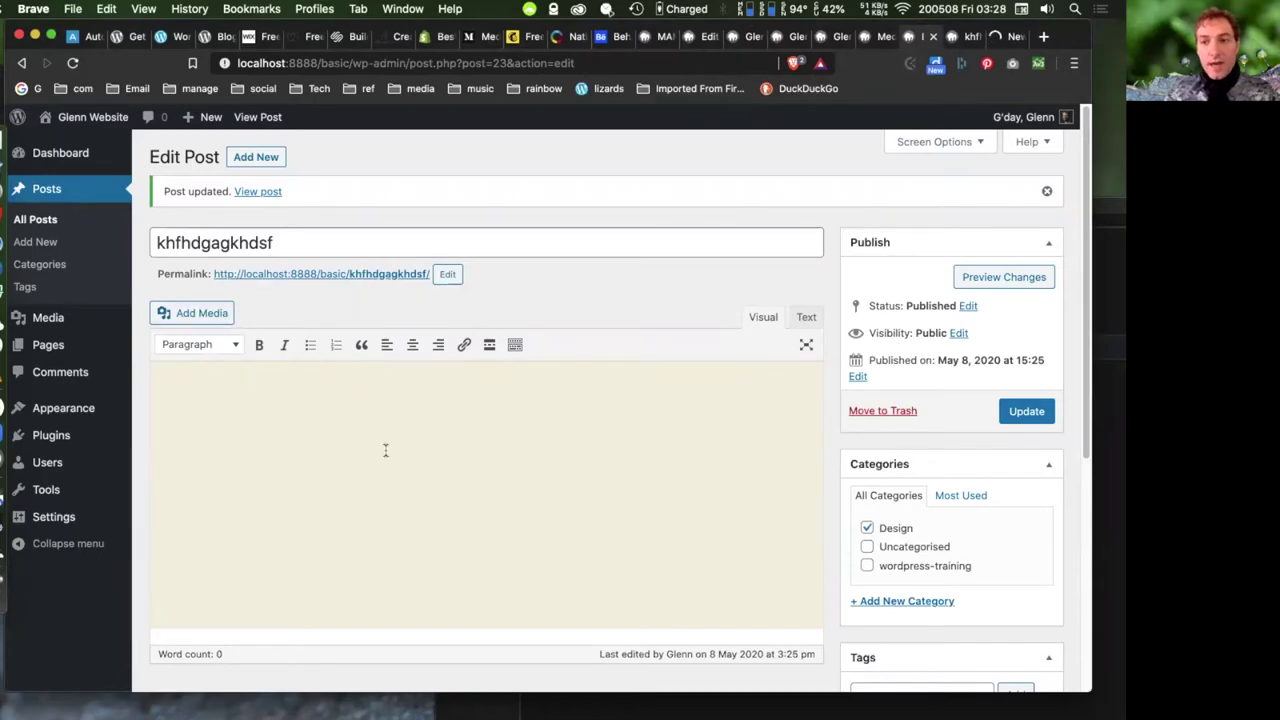
left_click(183, 311)
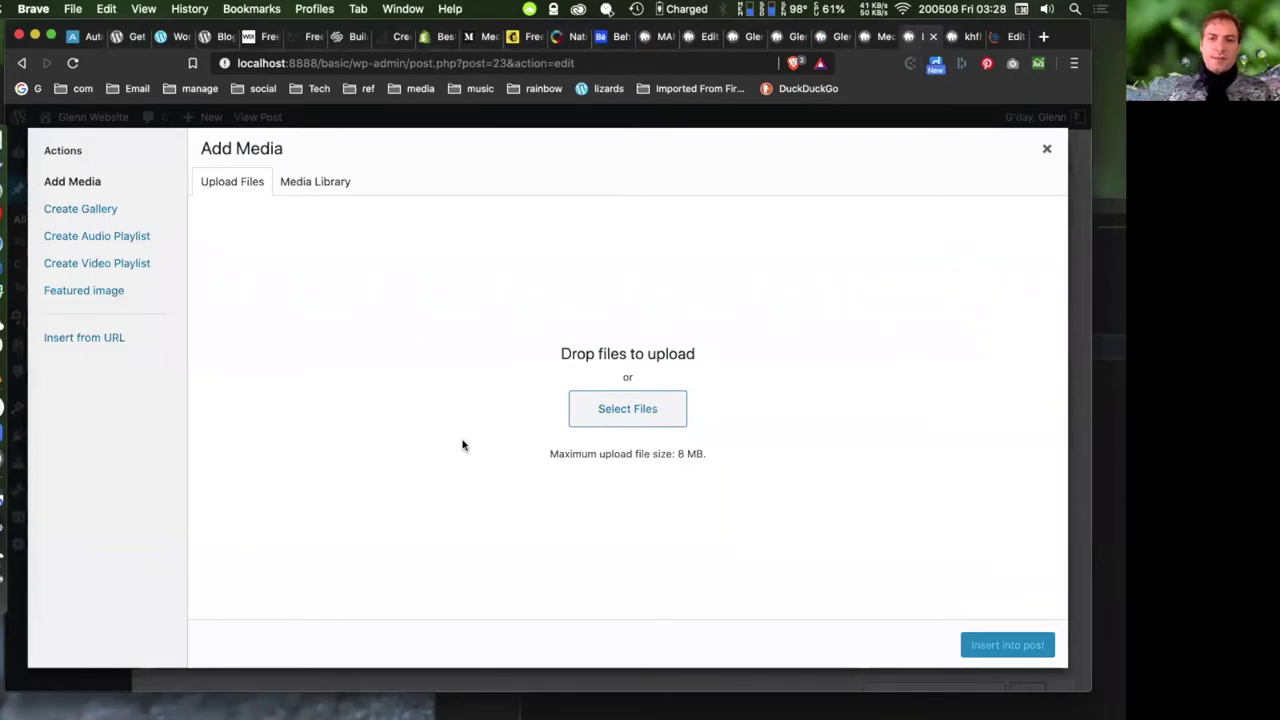
left_click(617, 415)
left_click(635, 406)
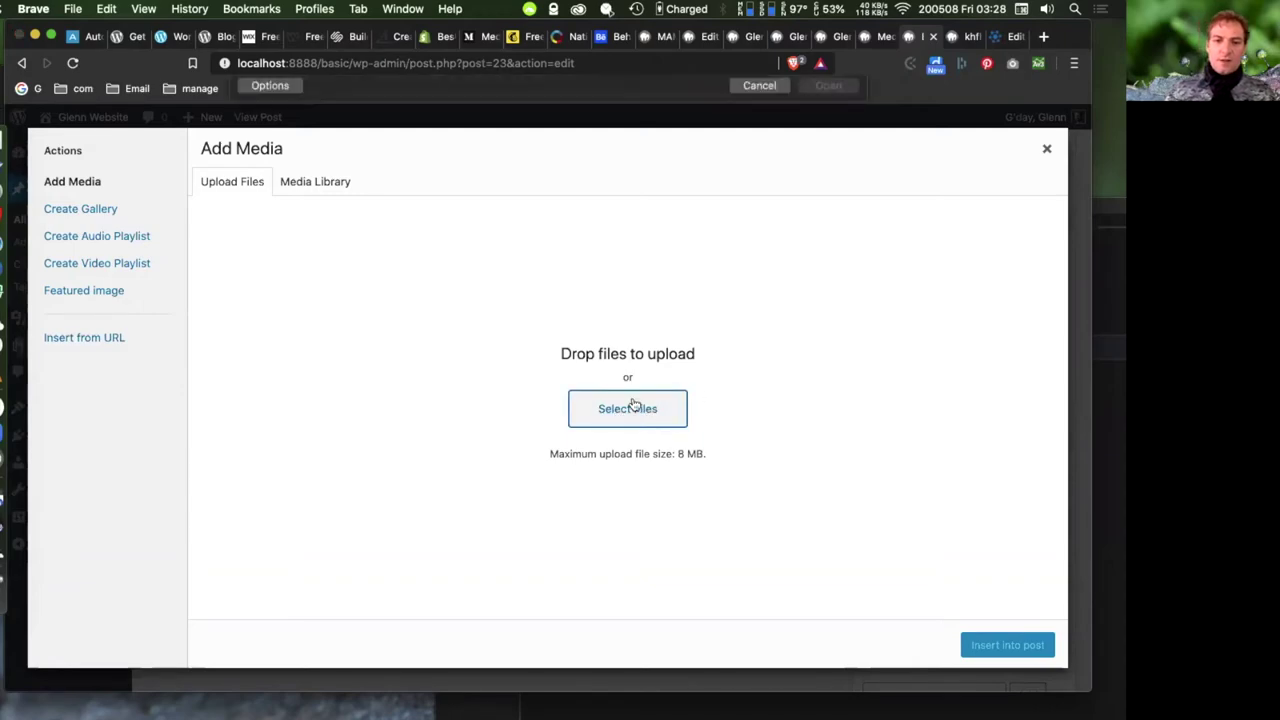
left_click(754, 445)
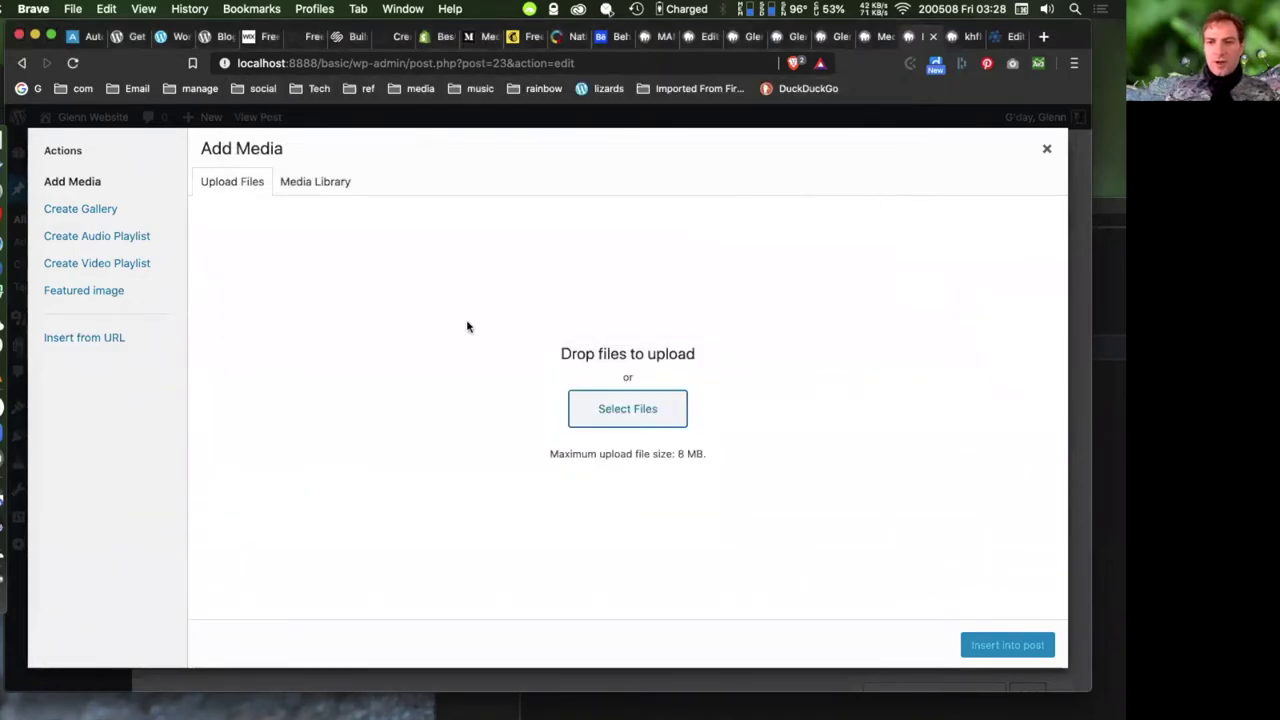
left_click(999, 37)
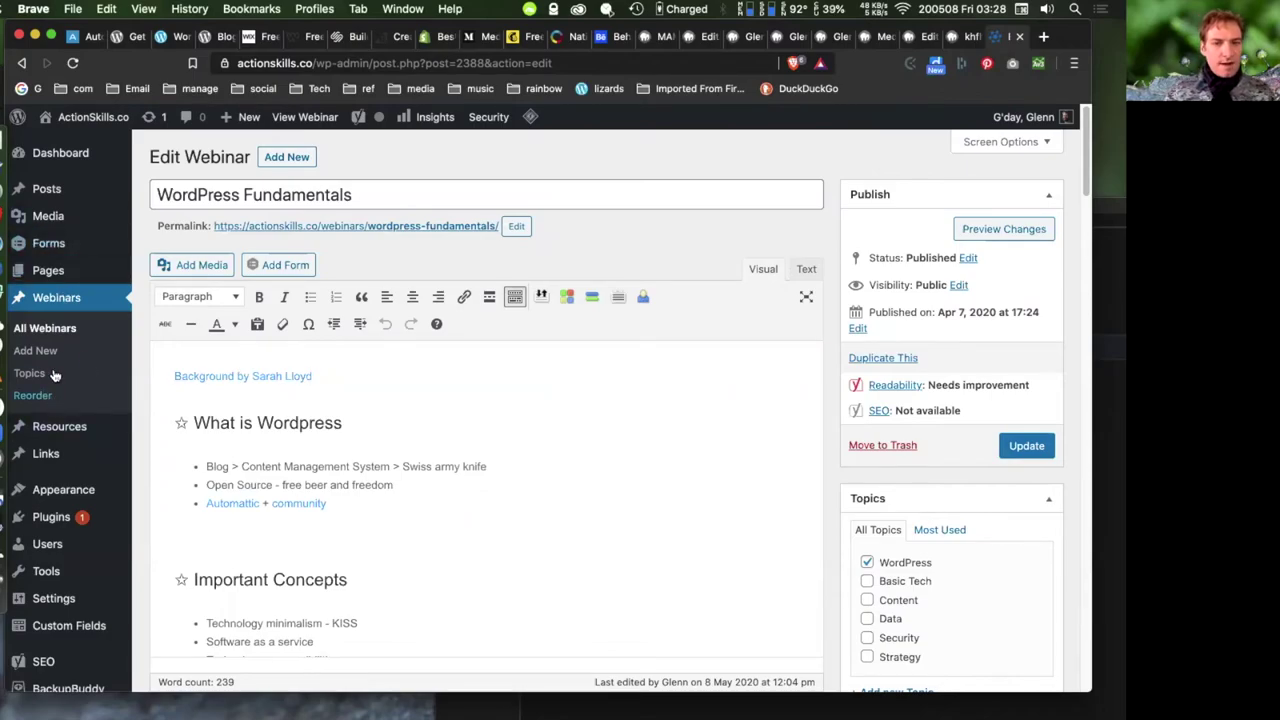
- Open the ActionSkills Media Library in a new browser tab
mouse_move(50, 216)
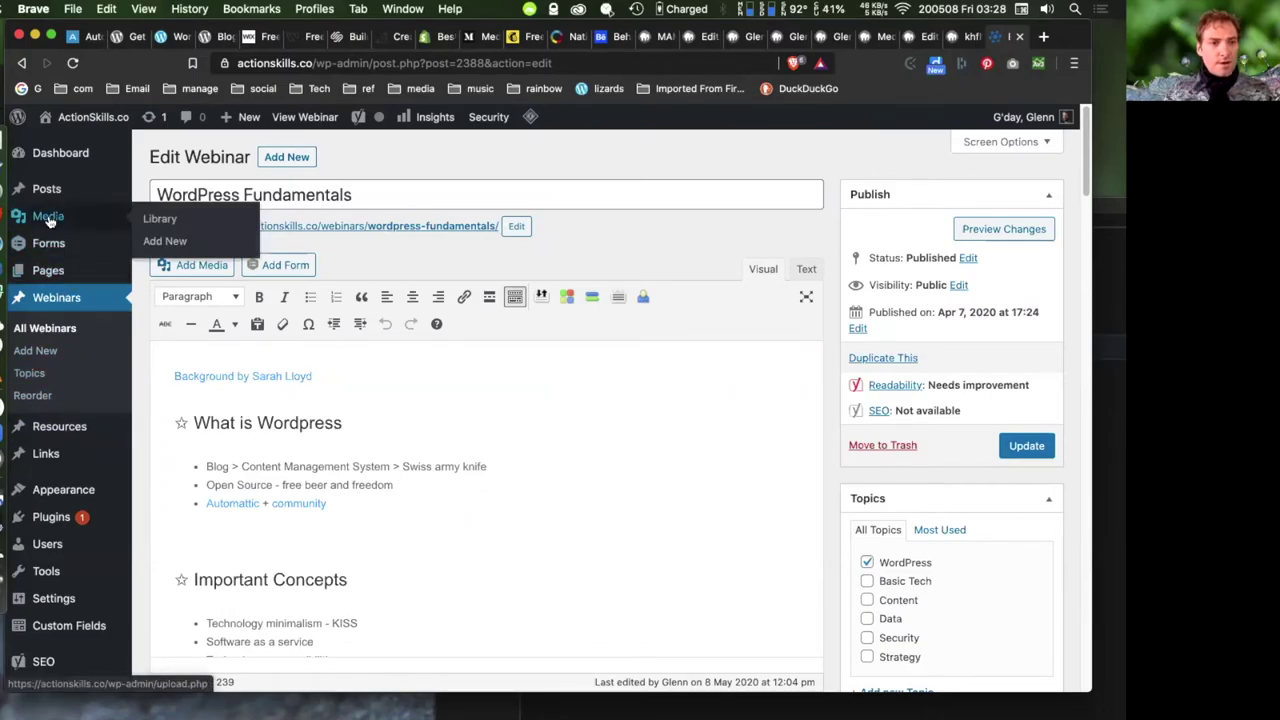
right_click(198, 228)
left_click(222, 228)
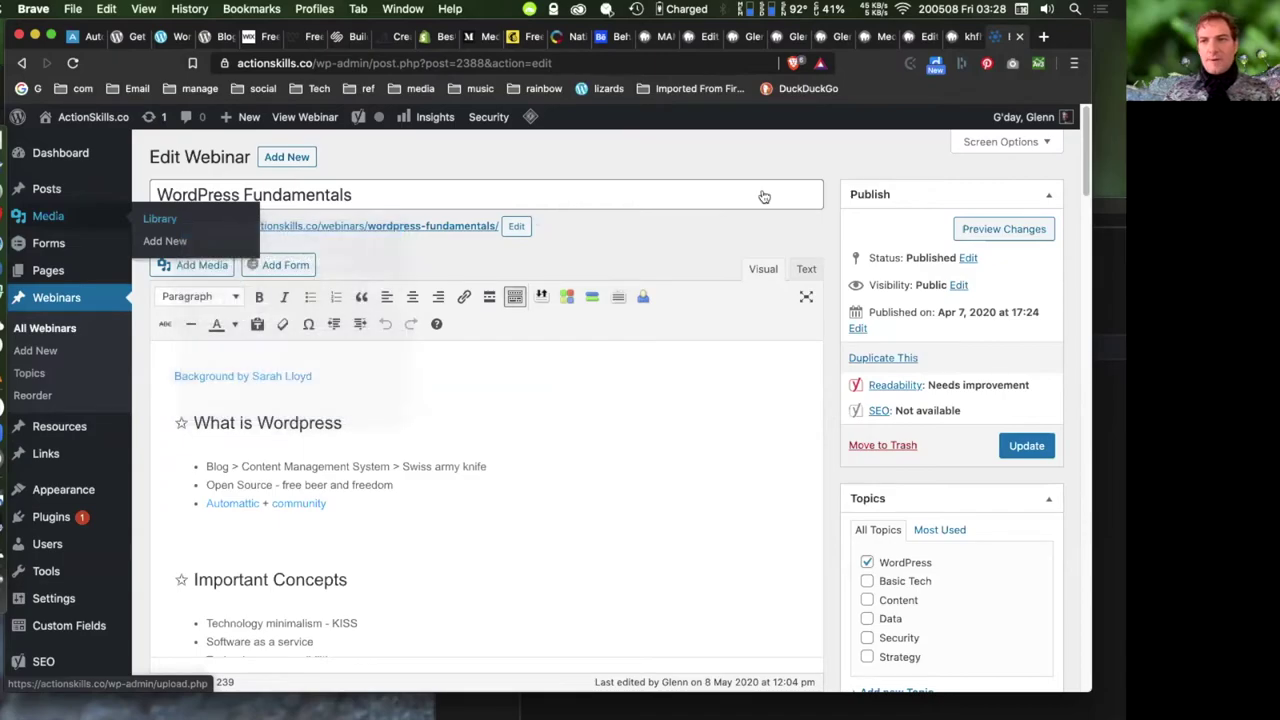
left_click(1000, 38)
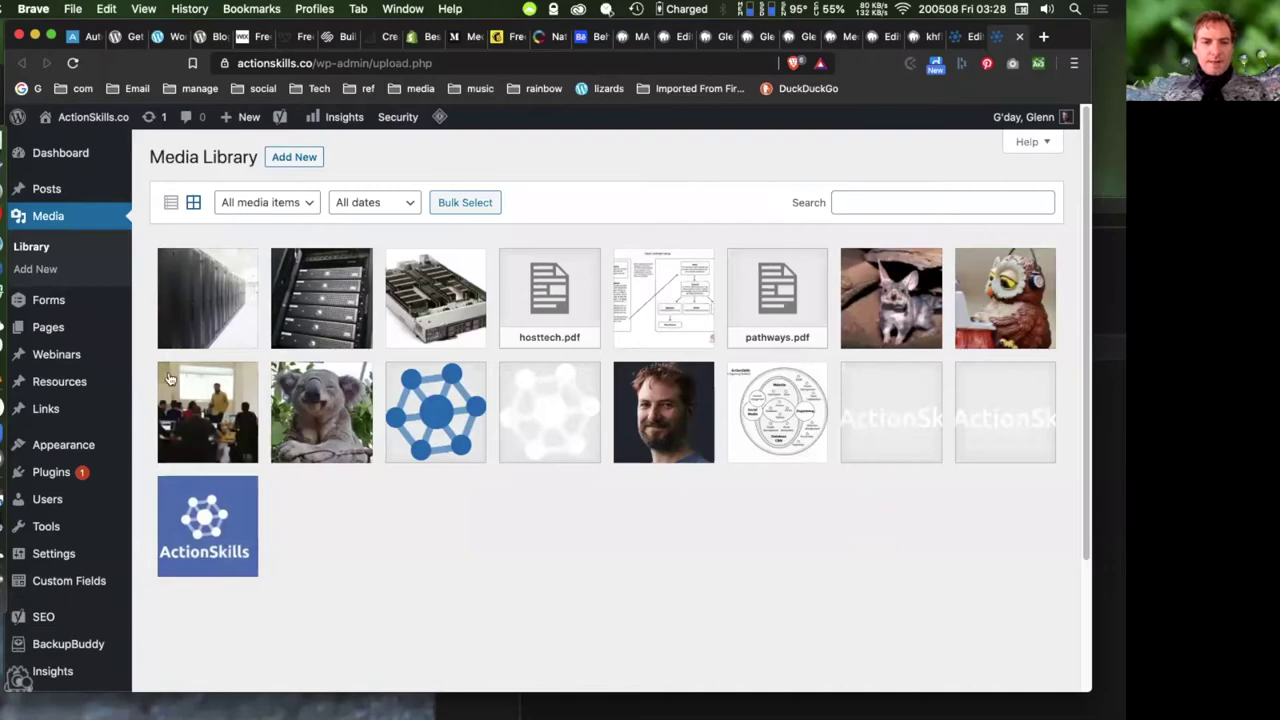
- Show the media library in list view, then return to the local post's media dialog
left_click(167, 210)
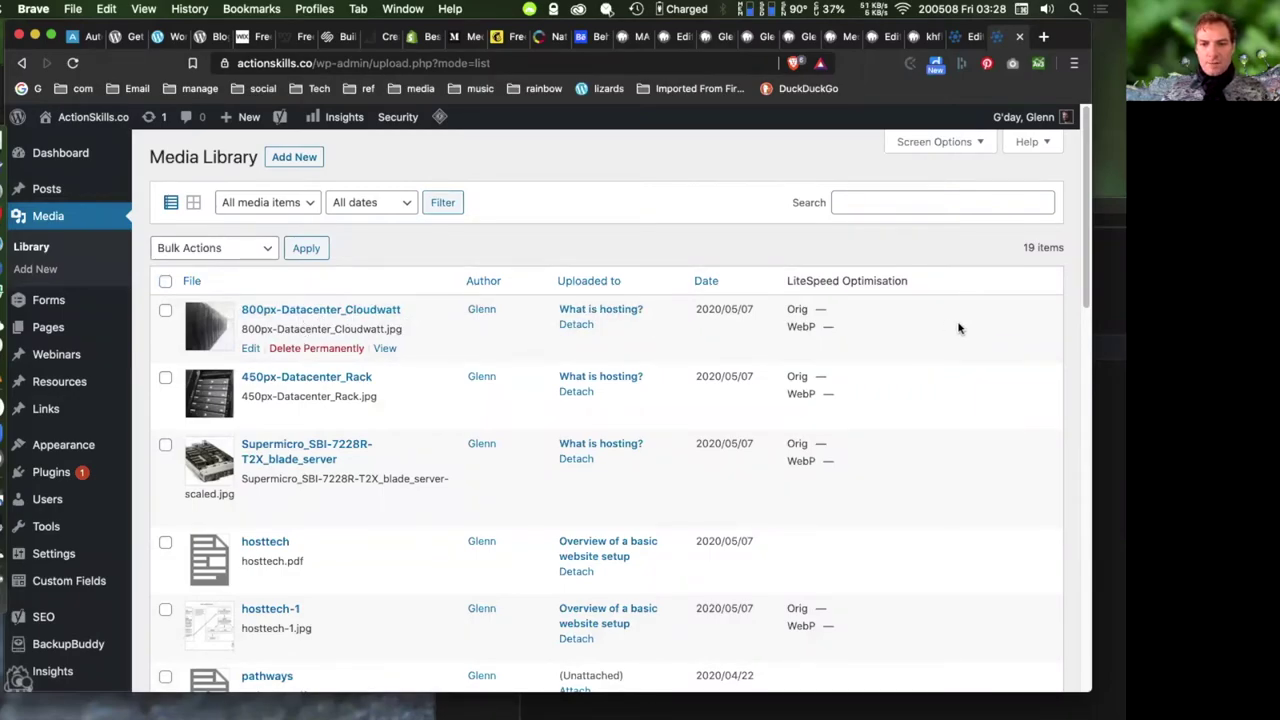
scroll(962, 348, "down", 2)
scroll(962, 348, "down", 3)
scroll(946, 349, "up", 5)
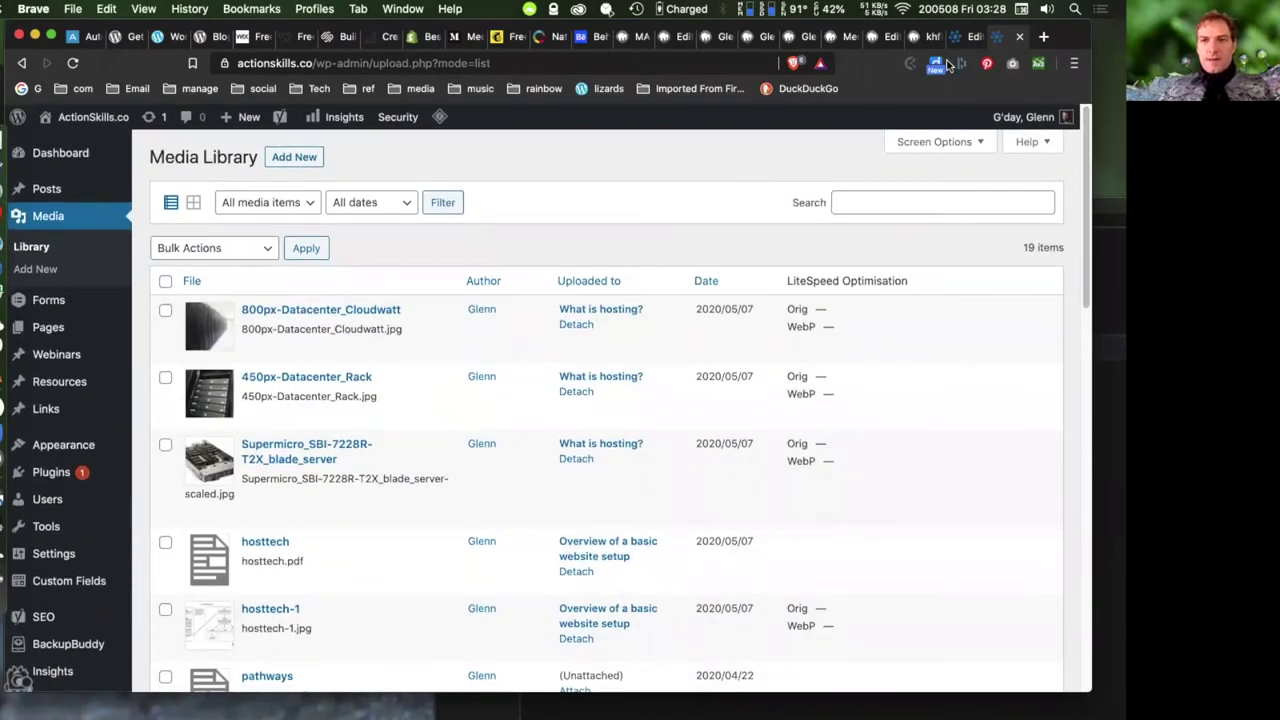
left_click(882, 38)
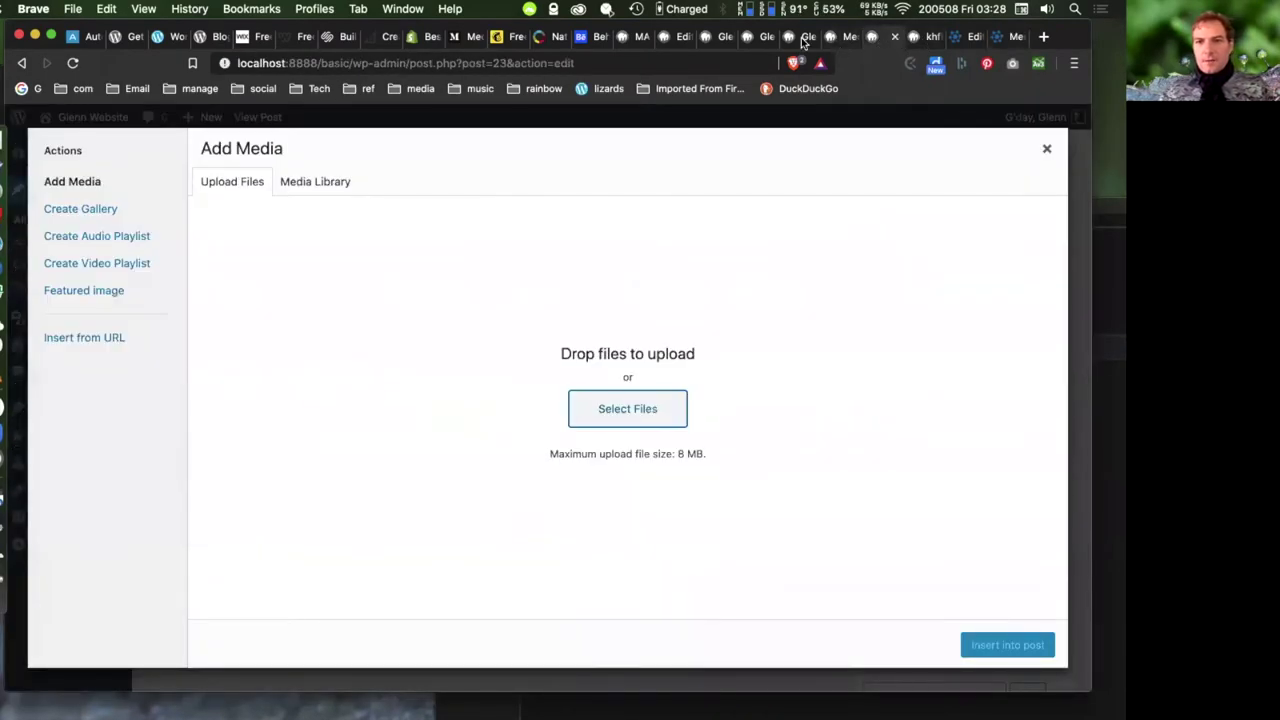
- Exit the home page editor via the WordPress logo to reach the local Pages list
left_click(801, 37)
left_click(666, 37)
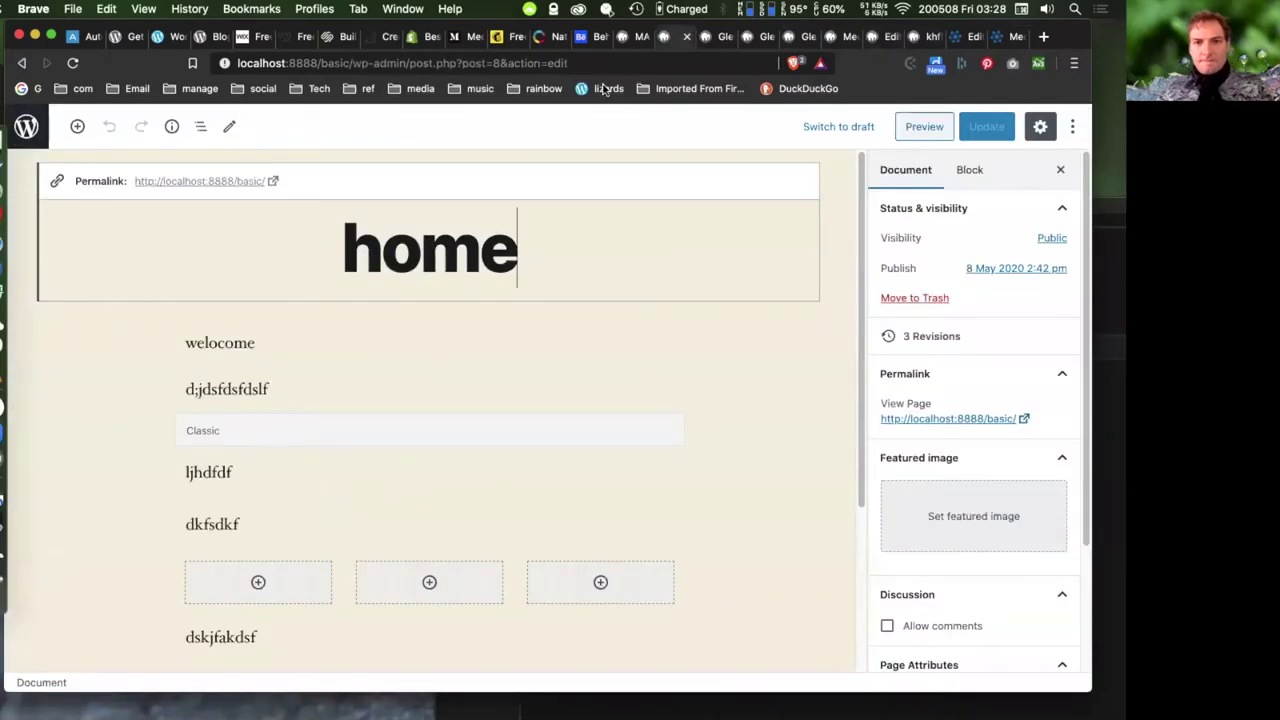
left_click(26, 126)
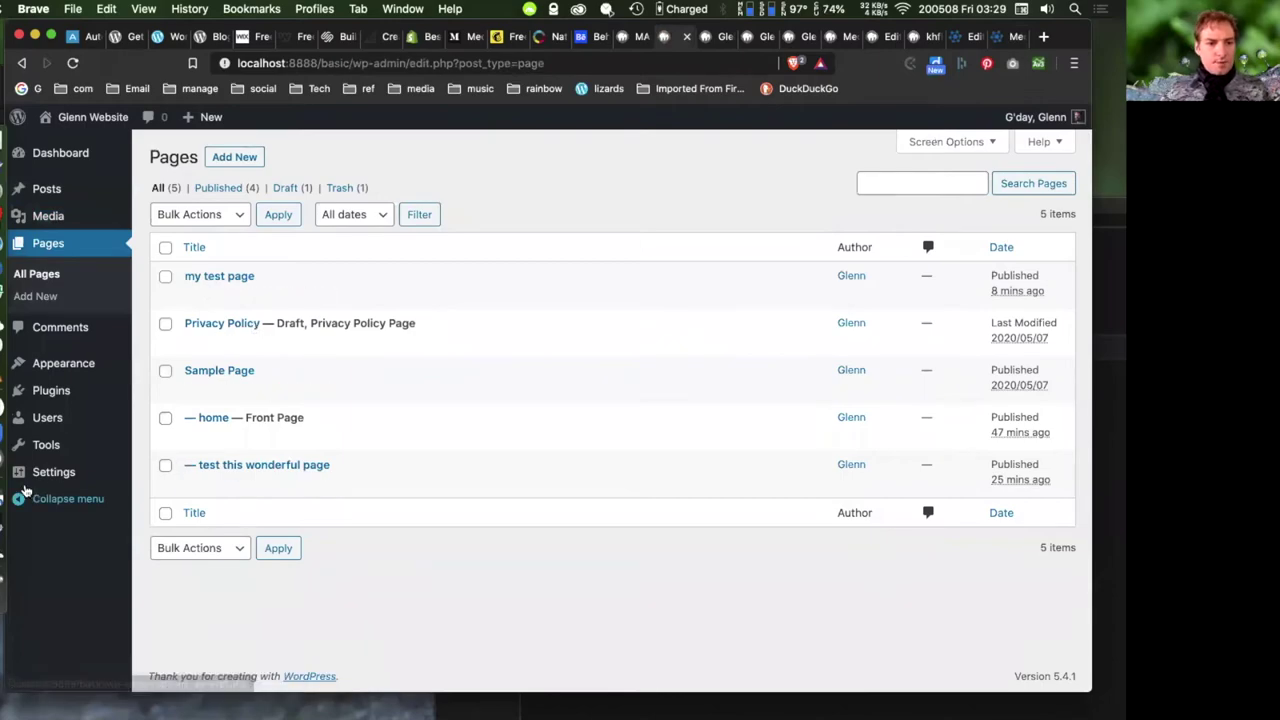
mouse_move(53, 475)
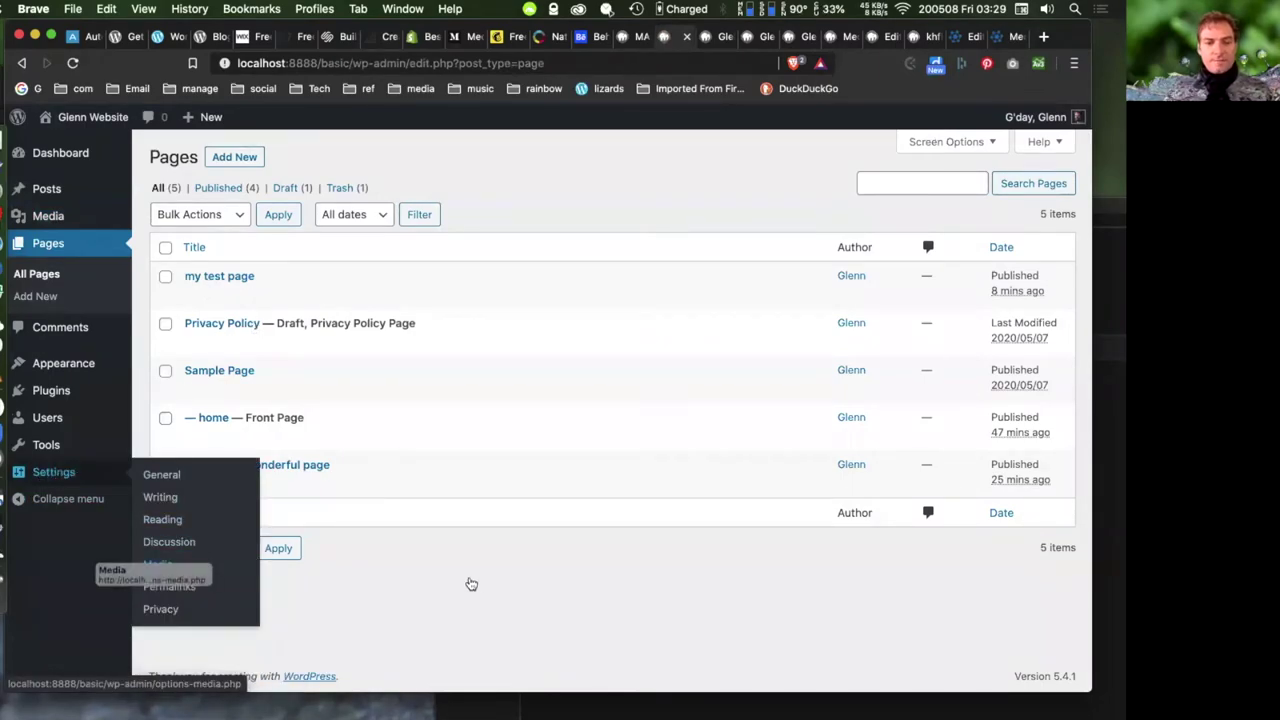
- Check the Media Settings image sizes, including the 150×150 thumbnail, then return to the webinar
left_click(157, 566)
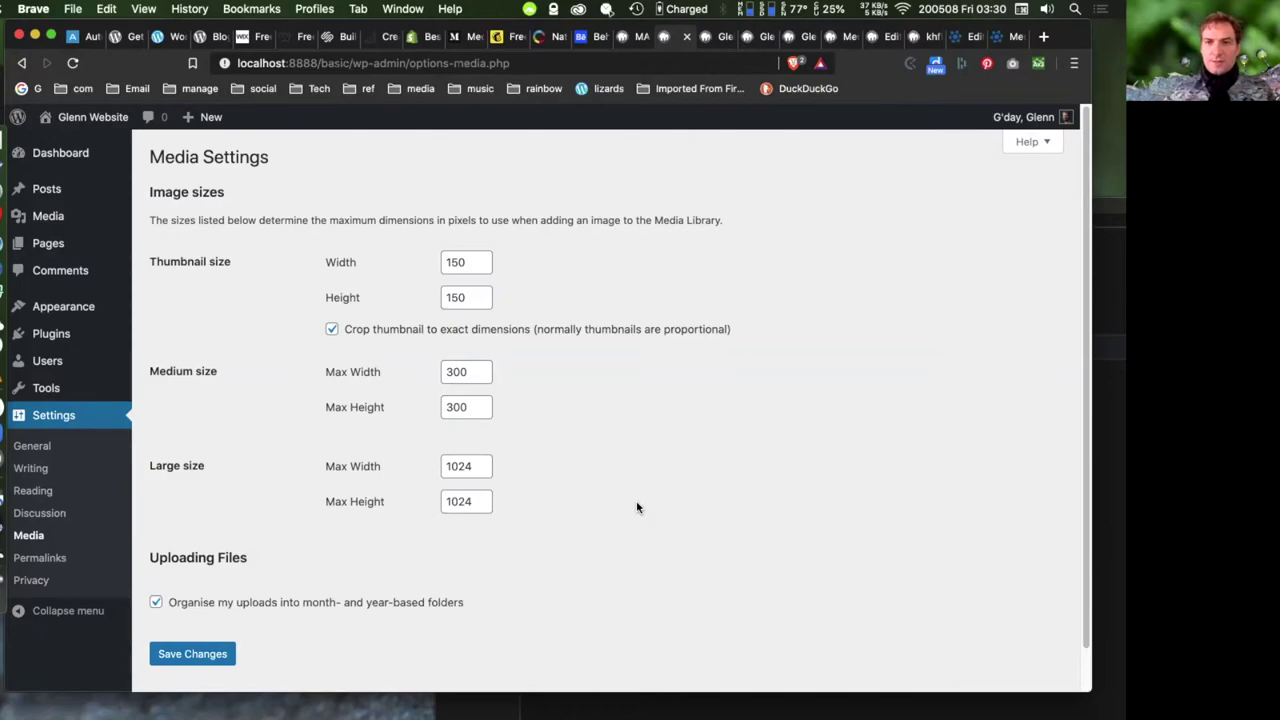
left_click(958, 39)
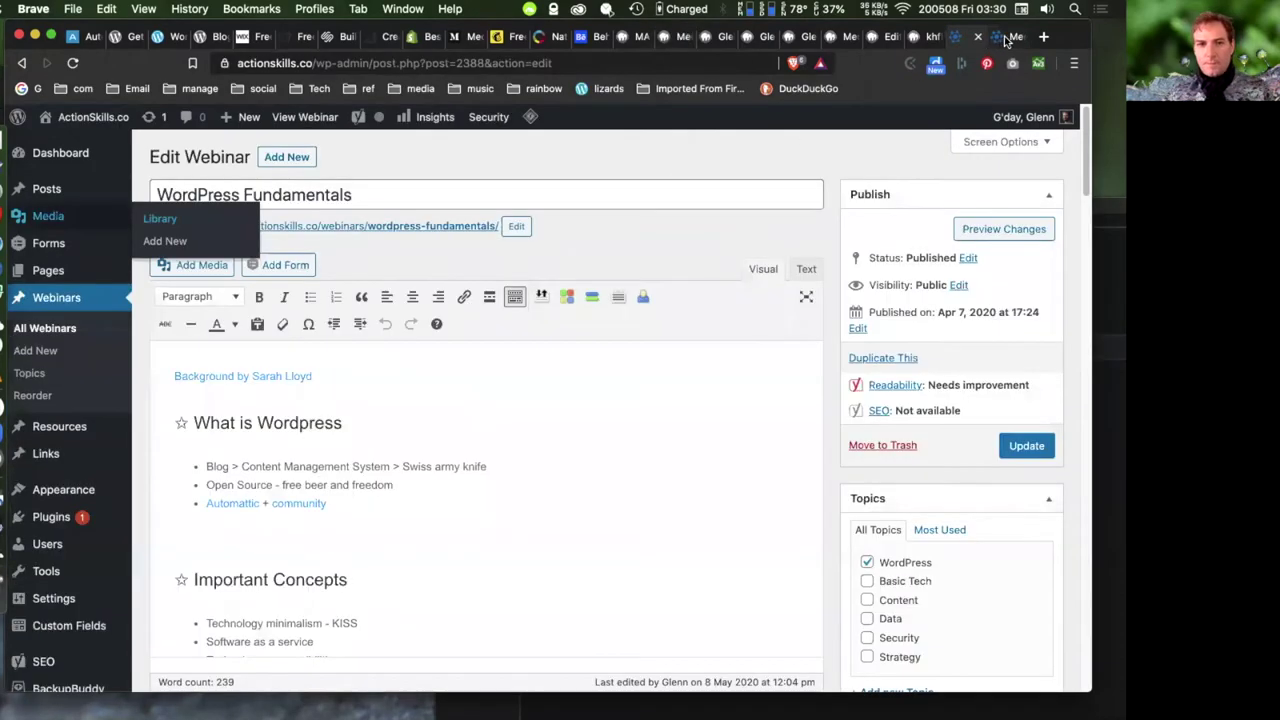
- Open the ActionSkills Pages > Add New screen in a new tab and switch to it
left_click(1005, 40)
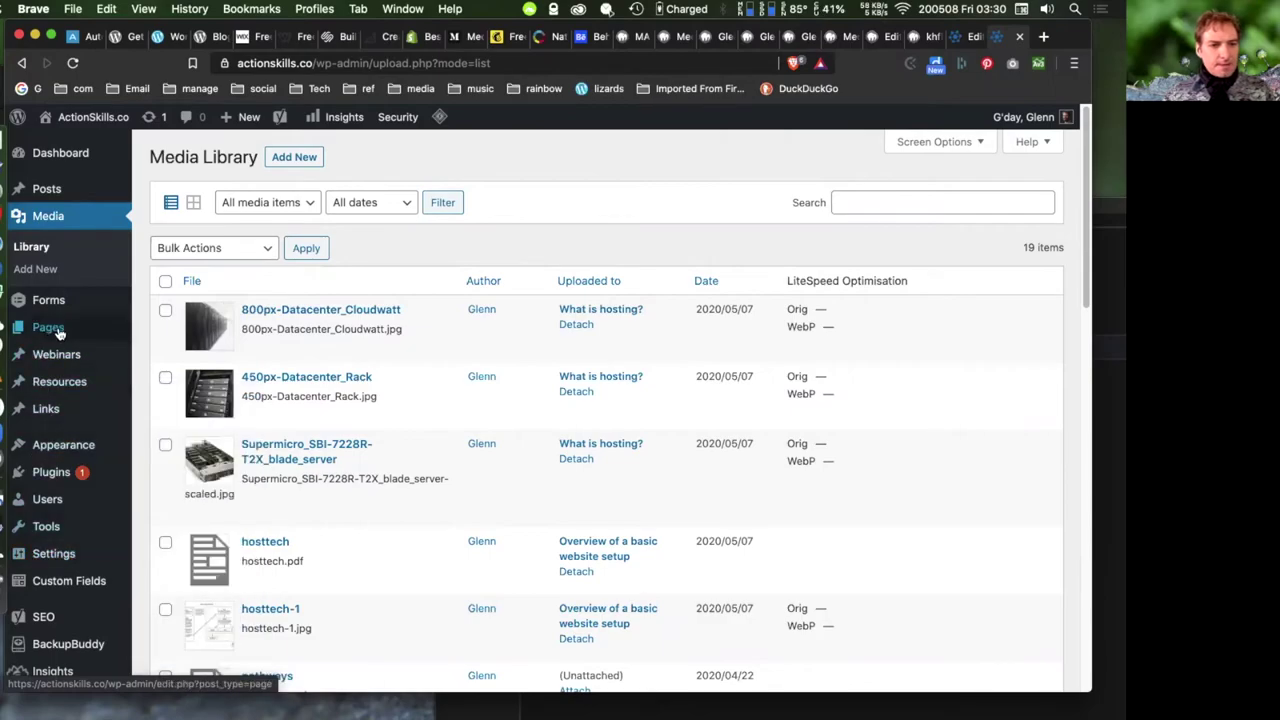
mouse_move(59, 333)
right_click(162, 352)
left_click(487, 311)
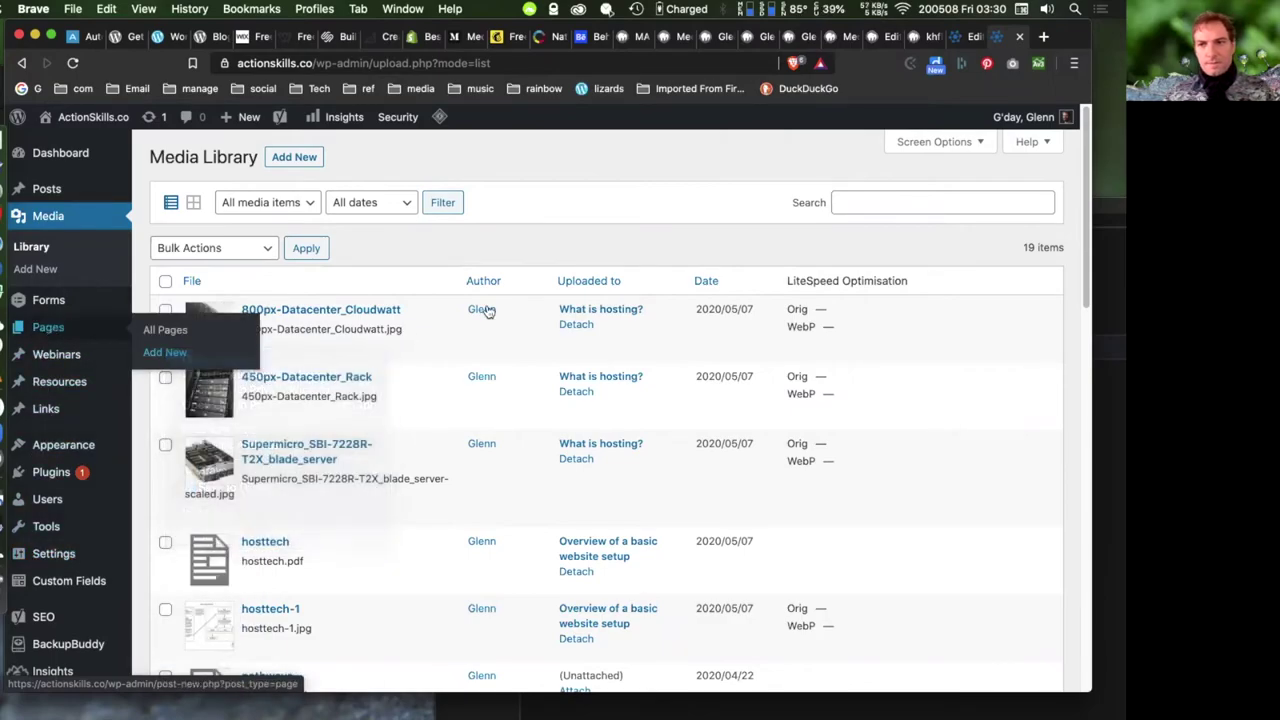
left_click(1000, 44)
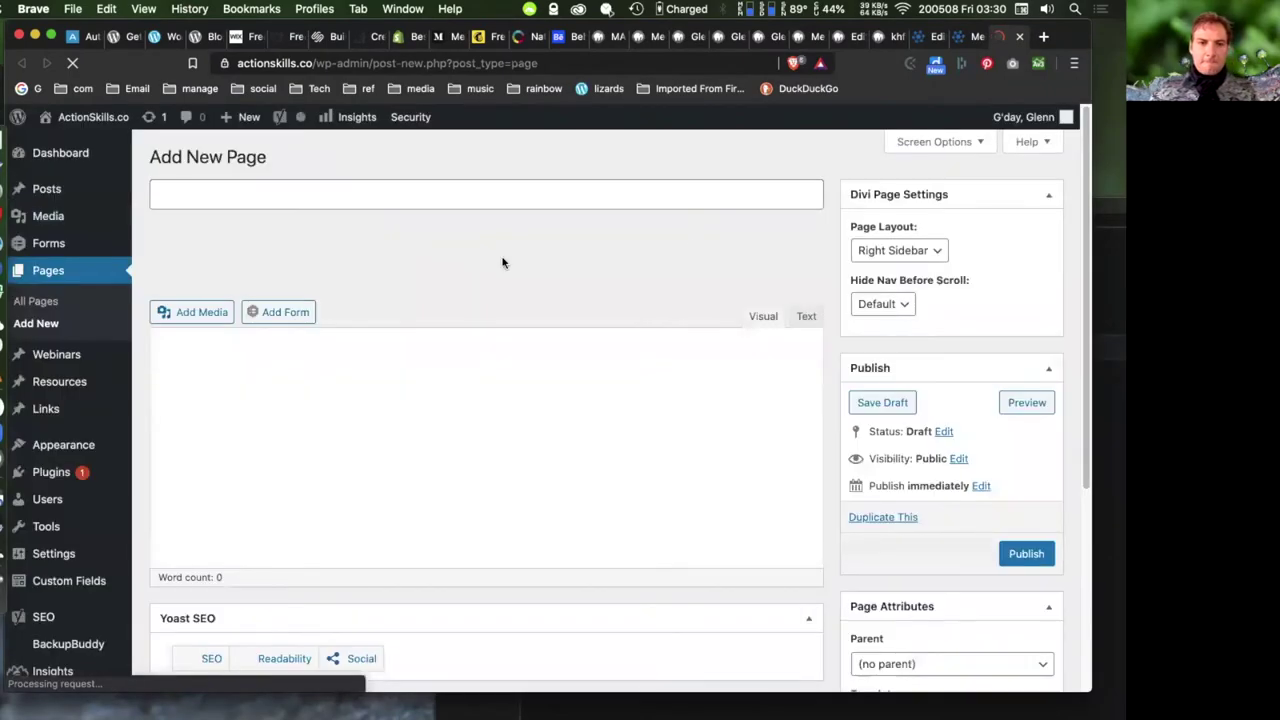
- Title the page 'cfdg' and enter 'rtyrtyfg' in the body with plain-text pasting on
type("cfdg")
left_click(257, 373)
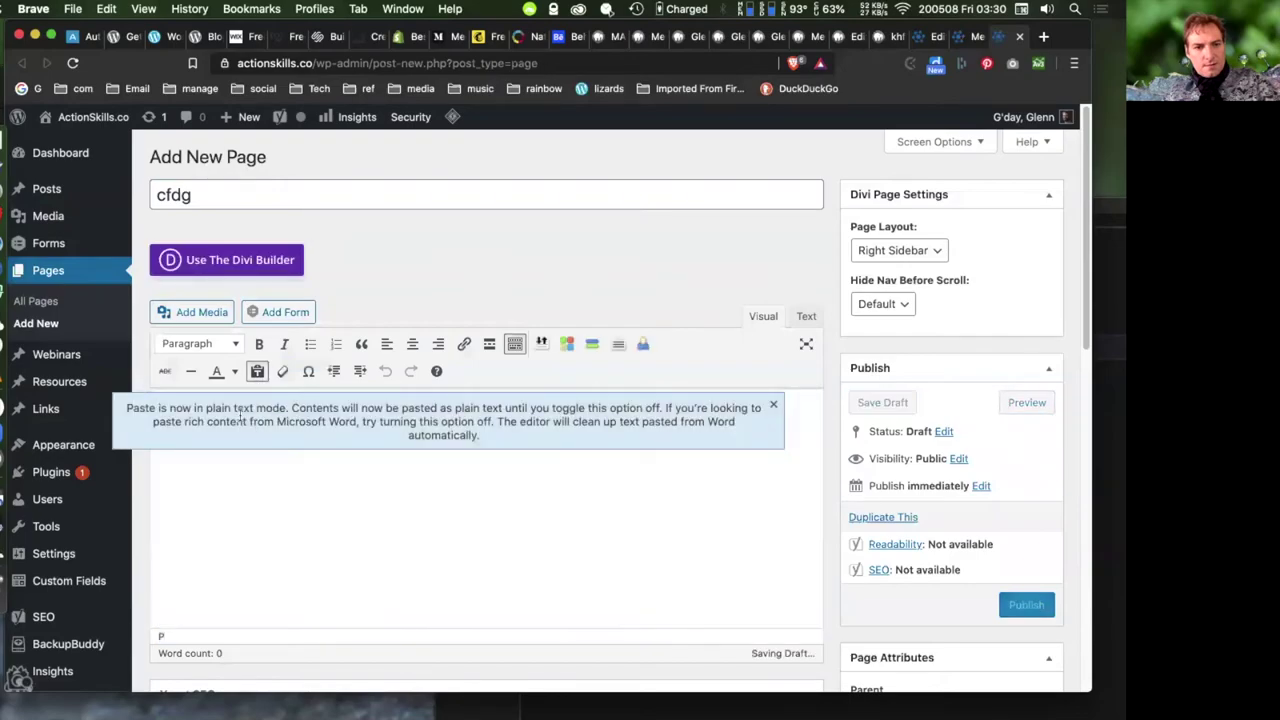
left_click(772, 405)
type("rtyrtyfg")
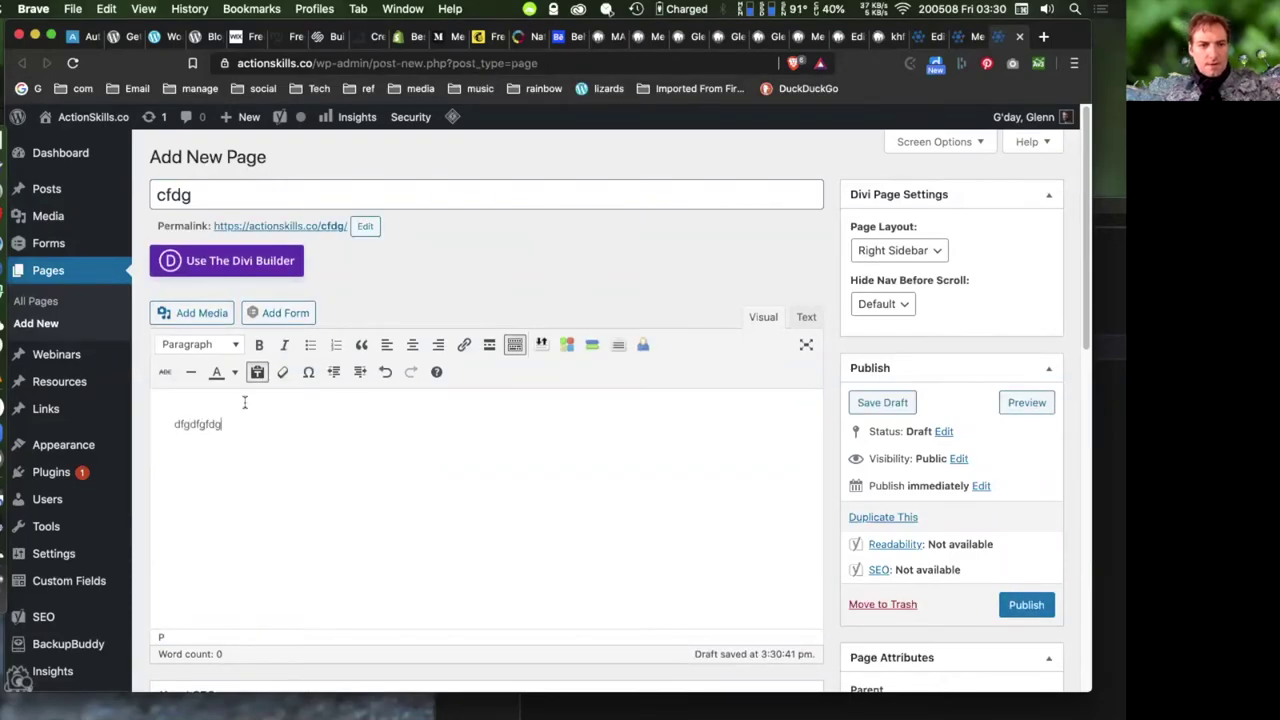
- Create a gallery from the two datacenter photos and the server blade image
left_click(195, 312)
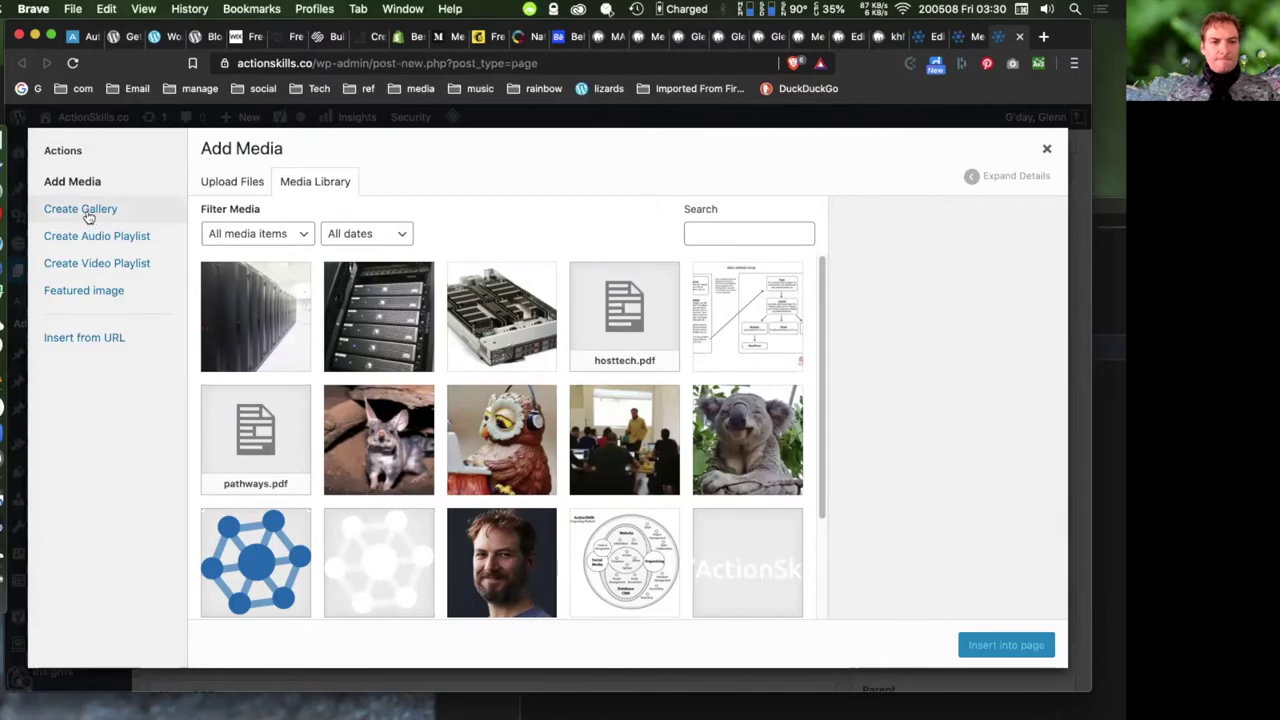
left_click(90, 210)
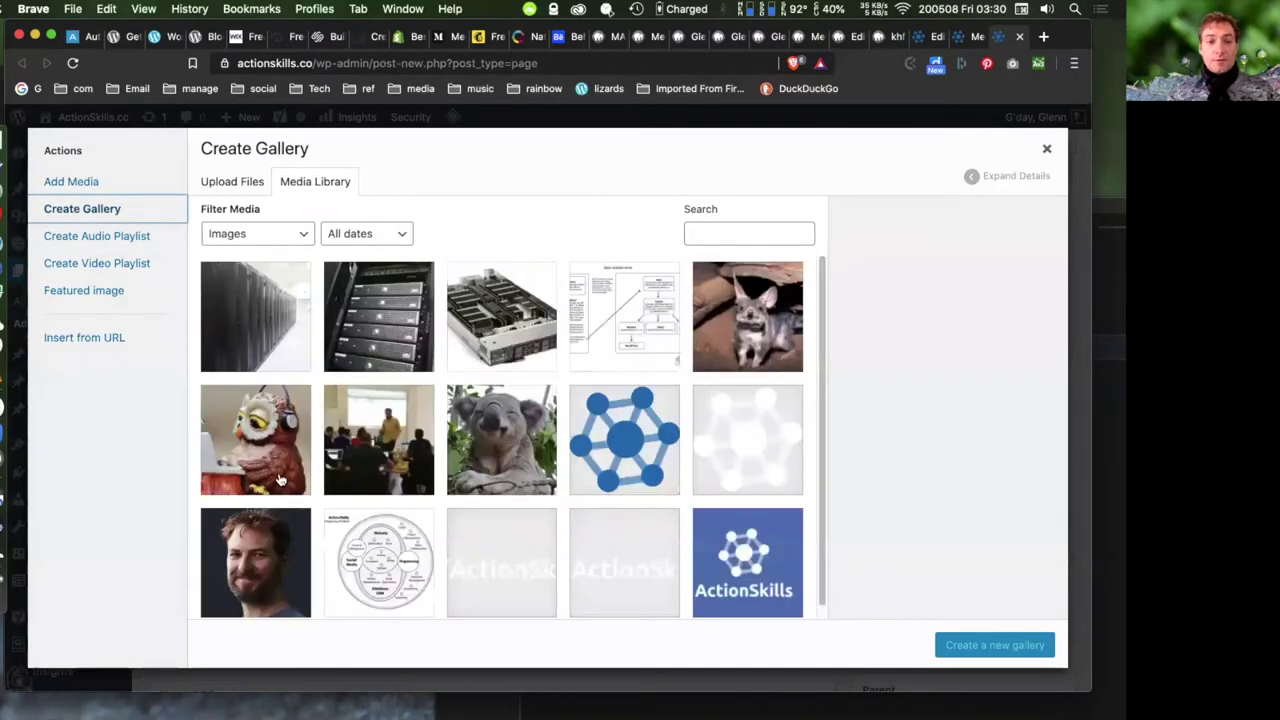
left_click(276, 332)
left_click(388, 322)
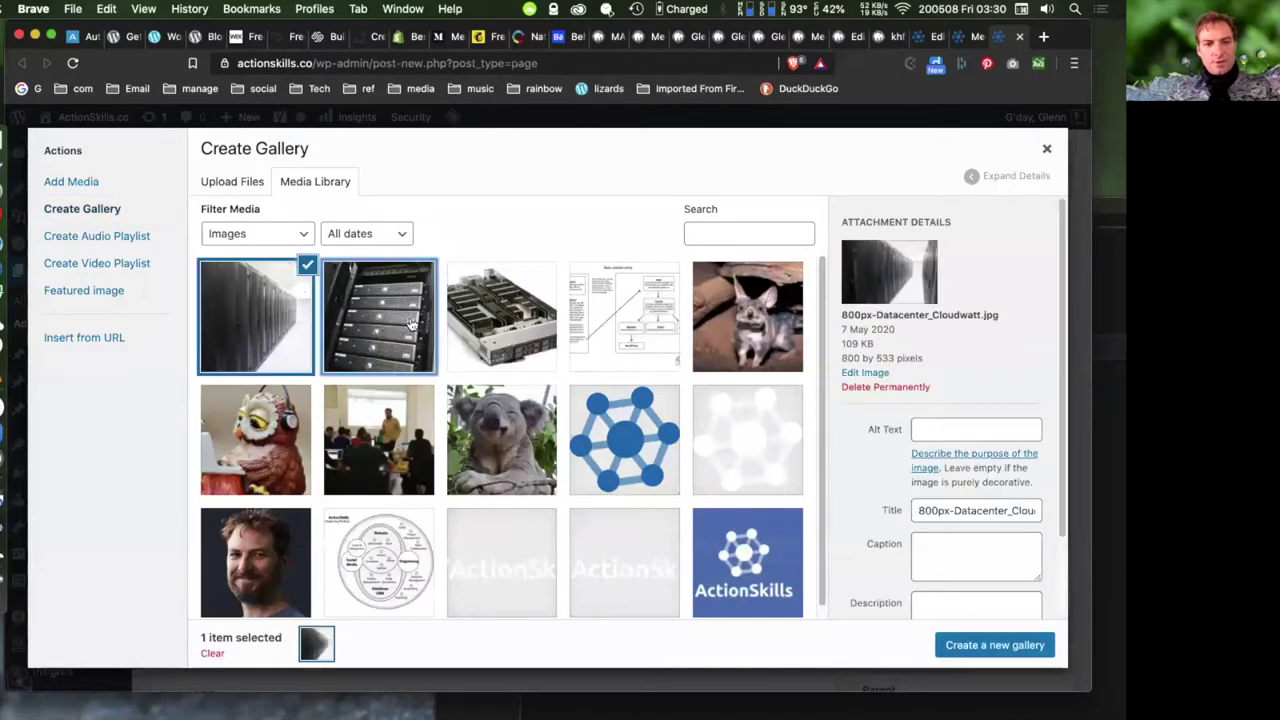
left_click(485, 314)
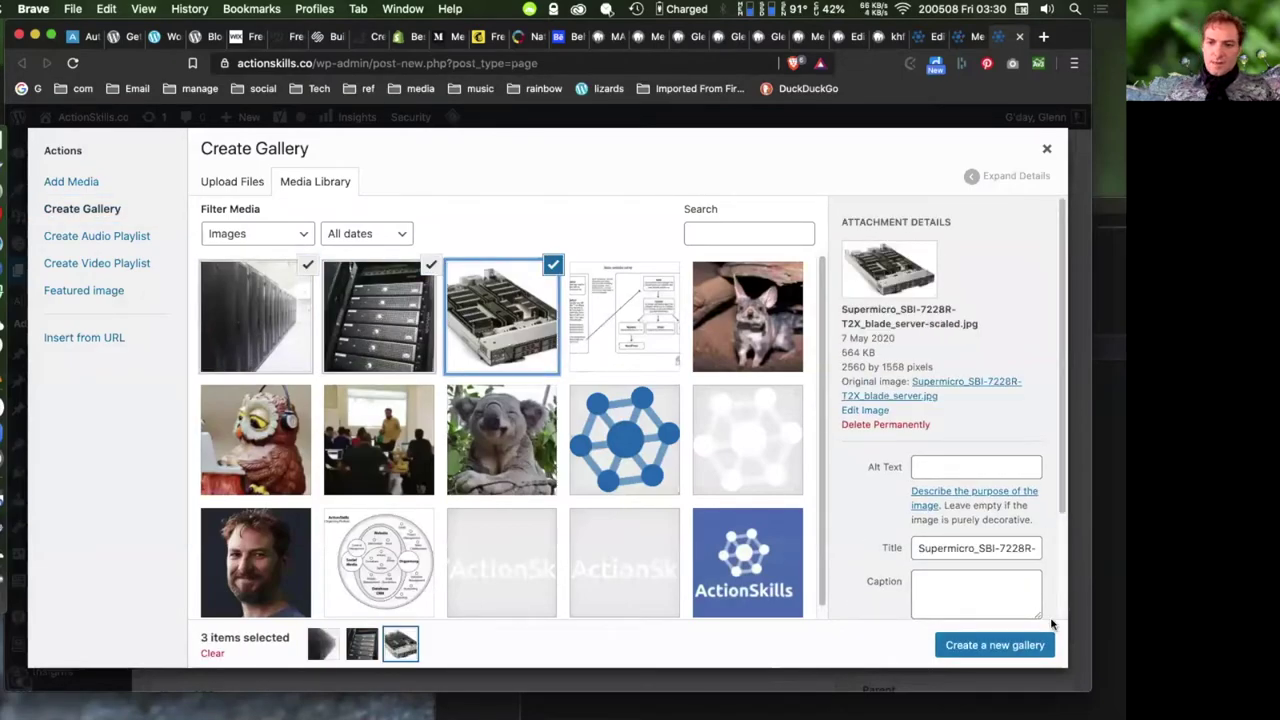
left_click(1000, 645)
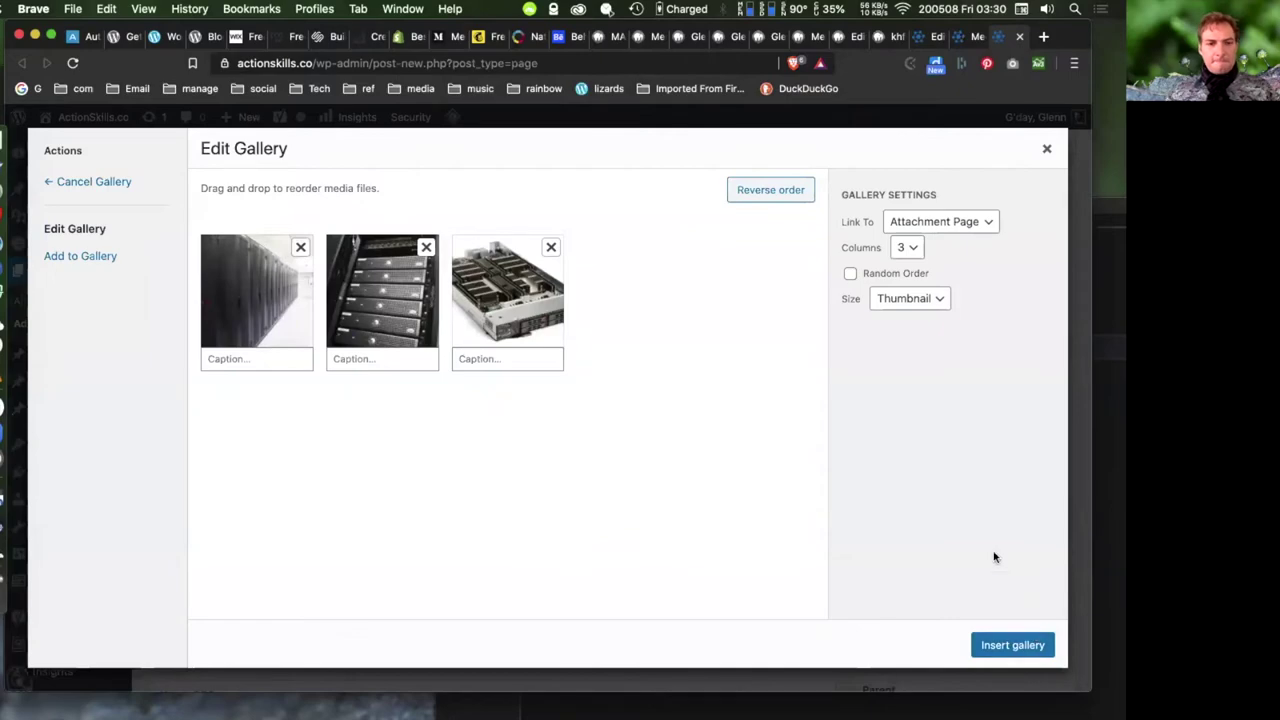
- Caption the first two gallery images 'cvc' and 'cxvx', then review the server images' details
left_click(258, 360)
type("cvc")
left_click(370, 360)
type("cxvx")
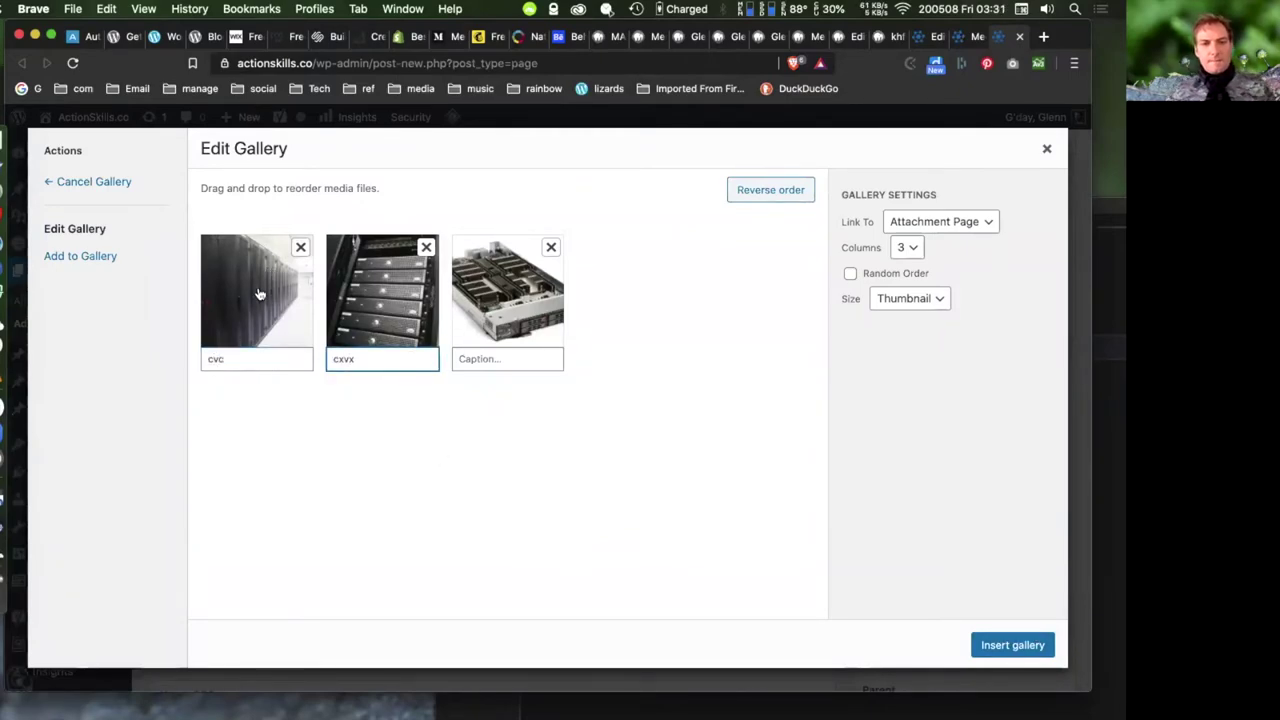
left_click(382, 316)
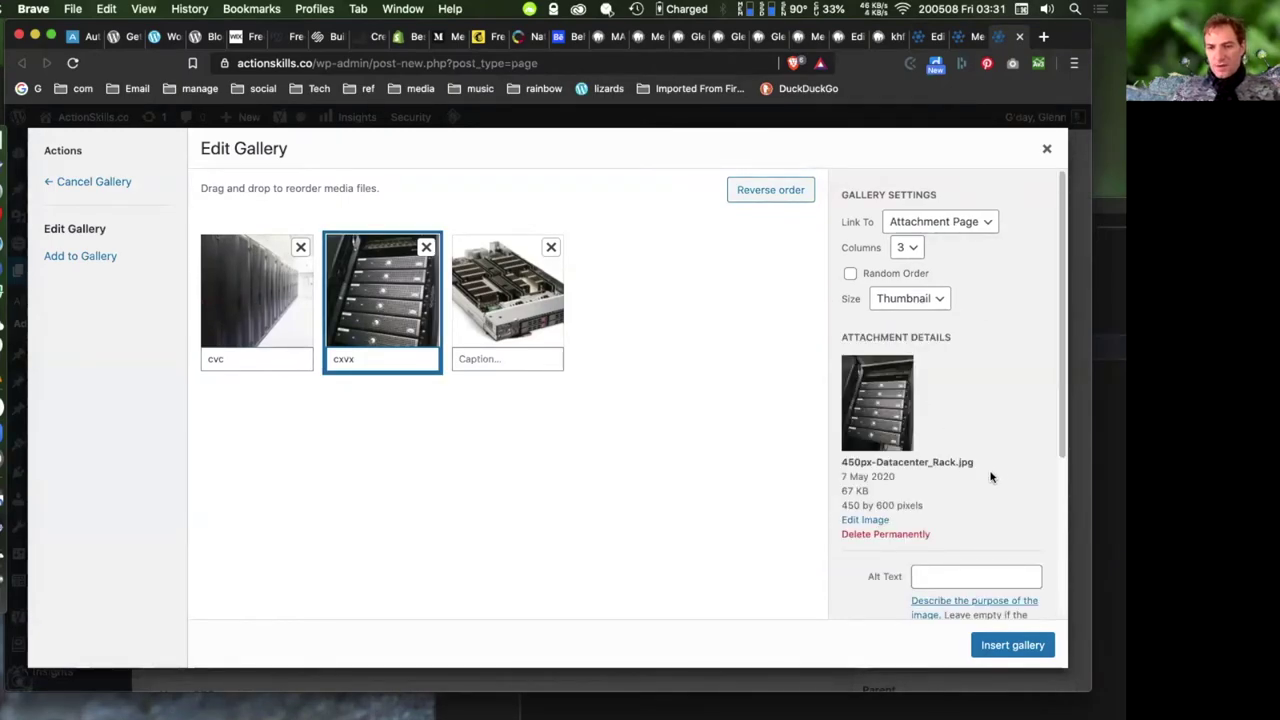
scroll(966, 417, "down", 5)
scroll(966, 410, "up", 5)
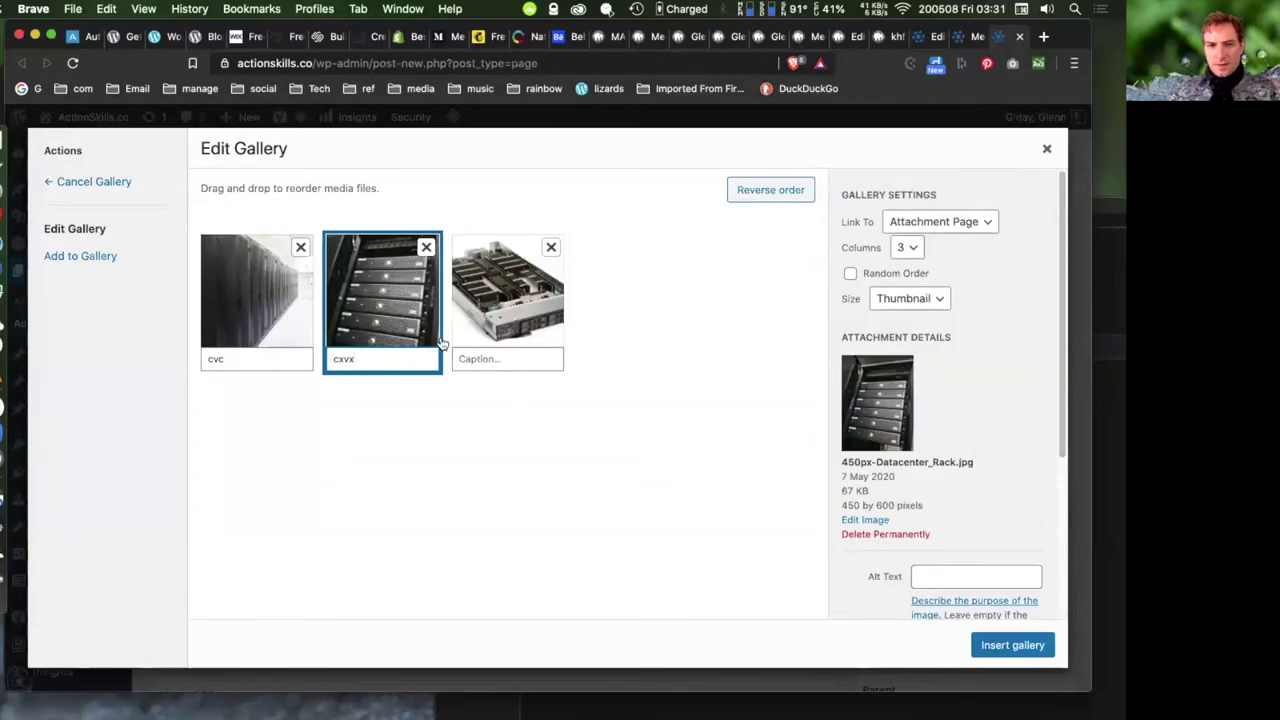
left_click(520, 322)
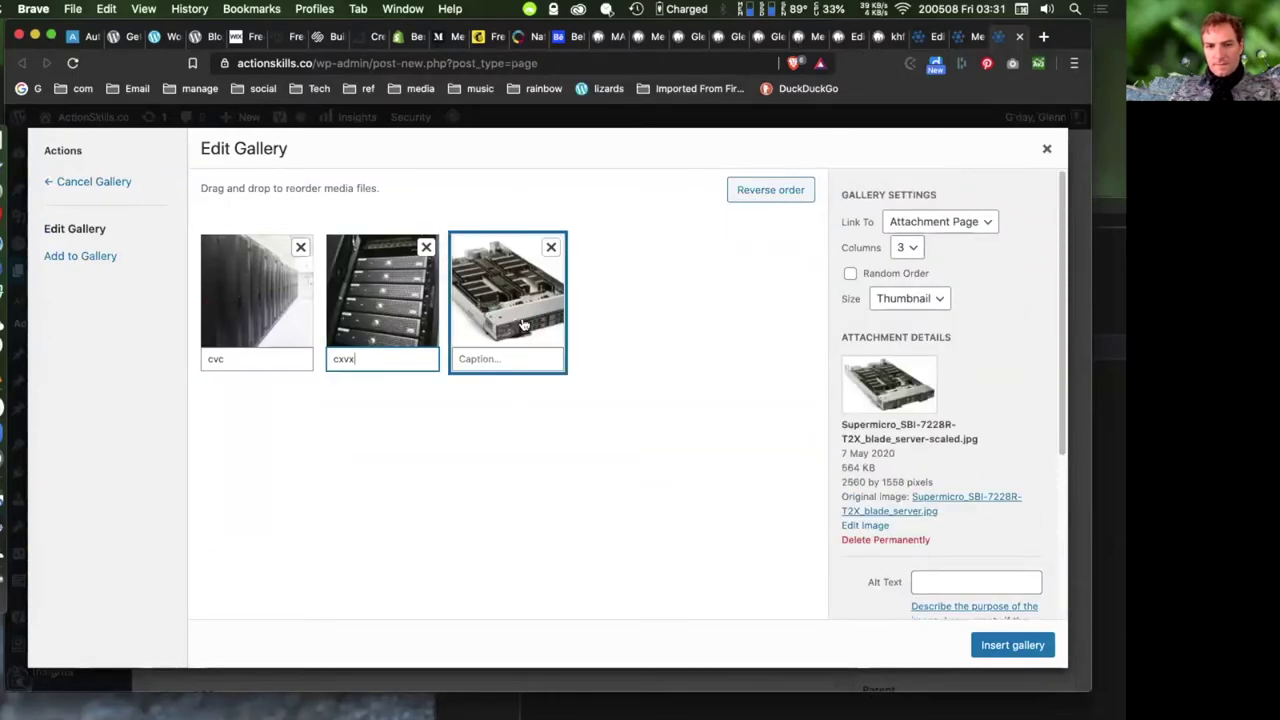
- Set the gallery to link to Media File at Medium size and insert it into the page
left_click(960, 224)
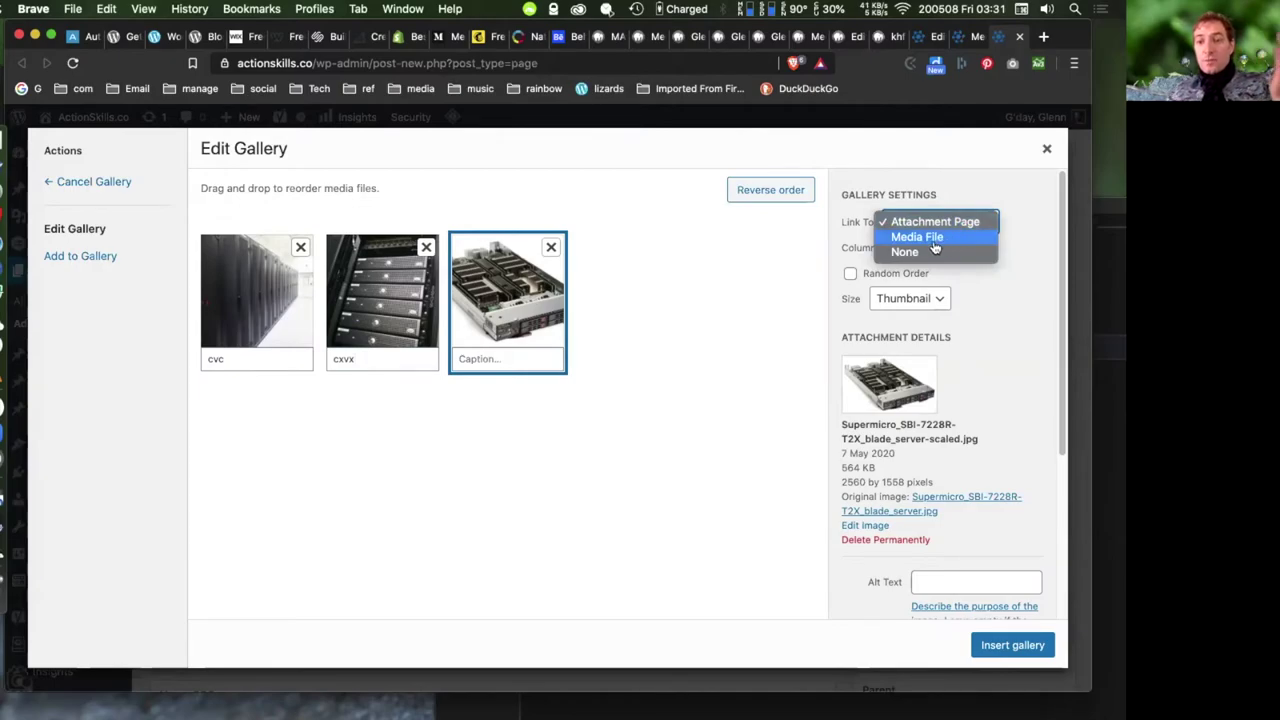
left_click(932, 245)
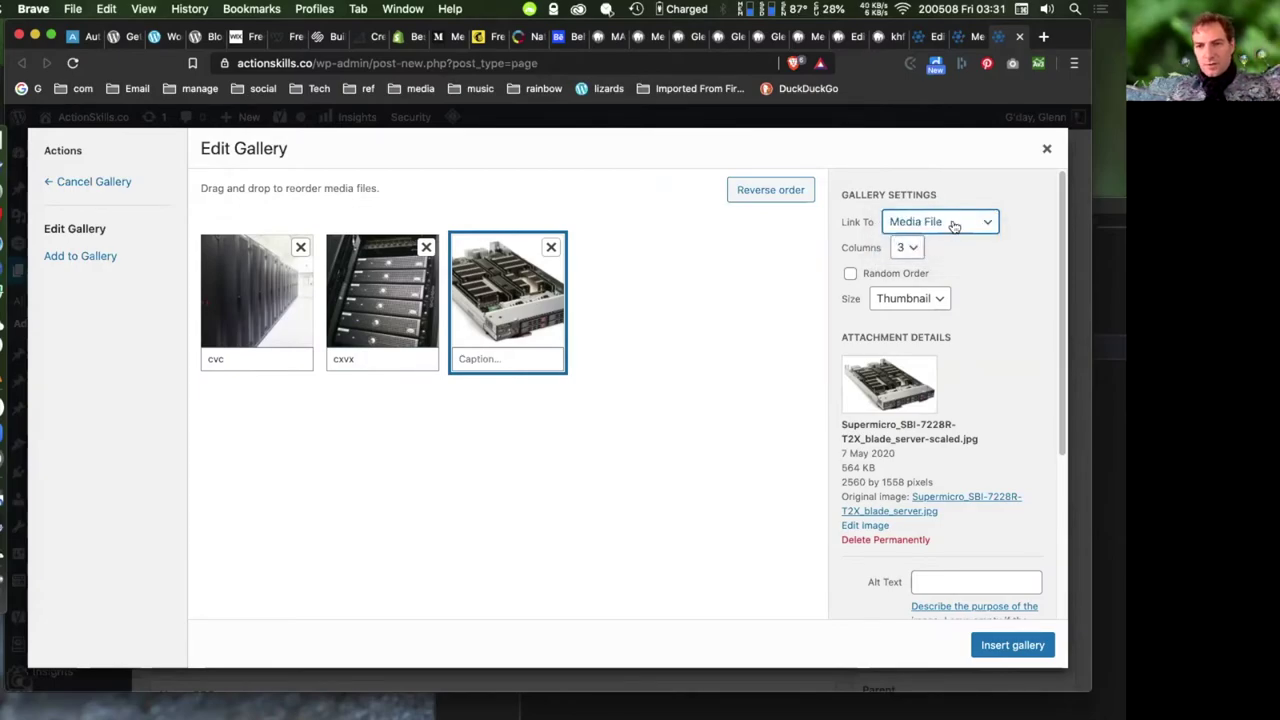
left_click(957, 223)
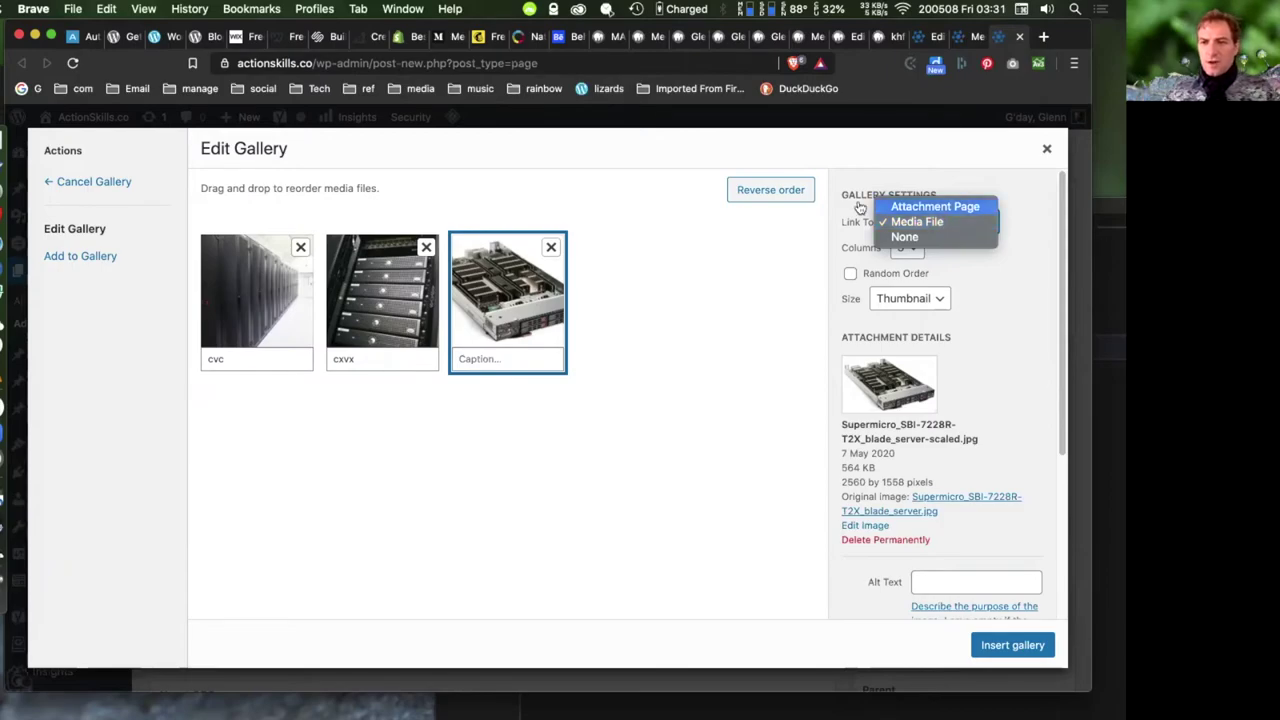
left_click(932, 226)
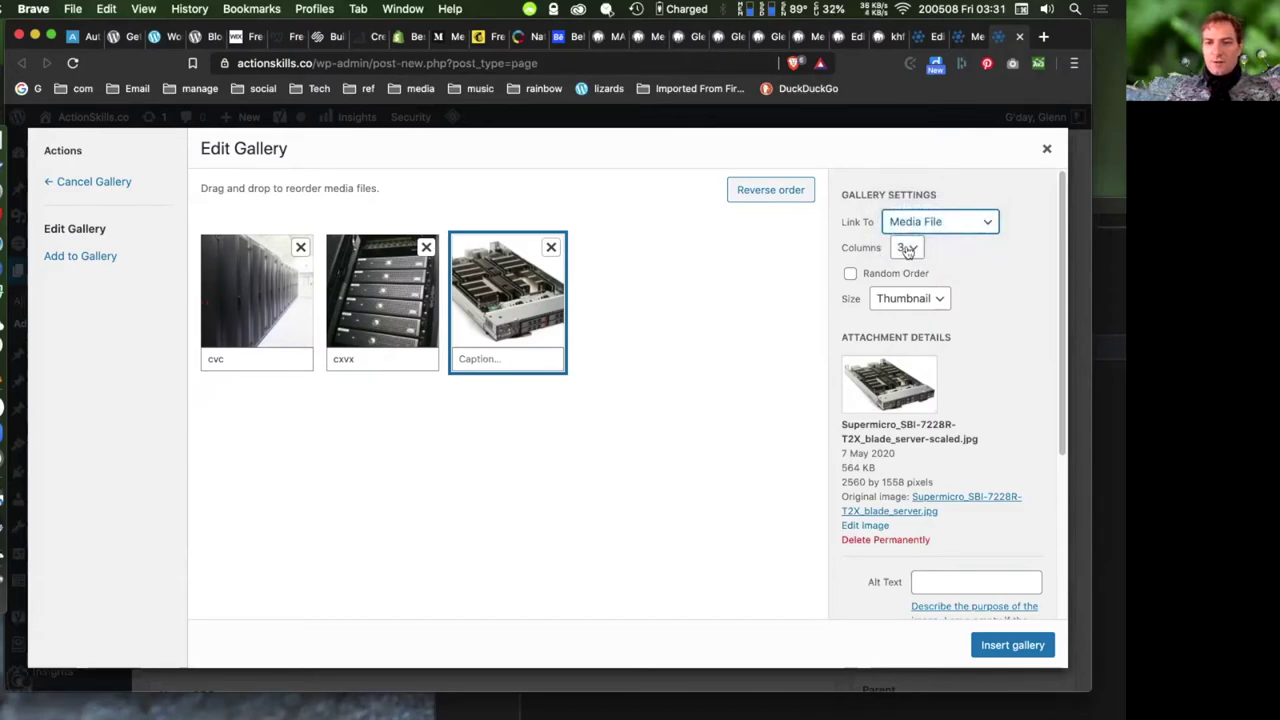
left_click(925, 302)
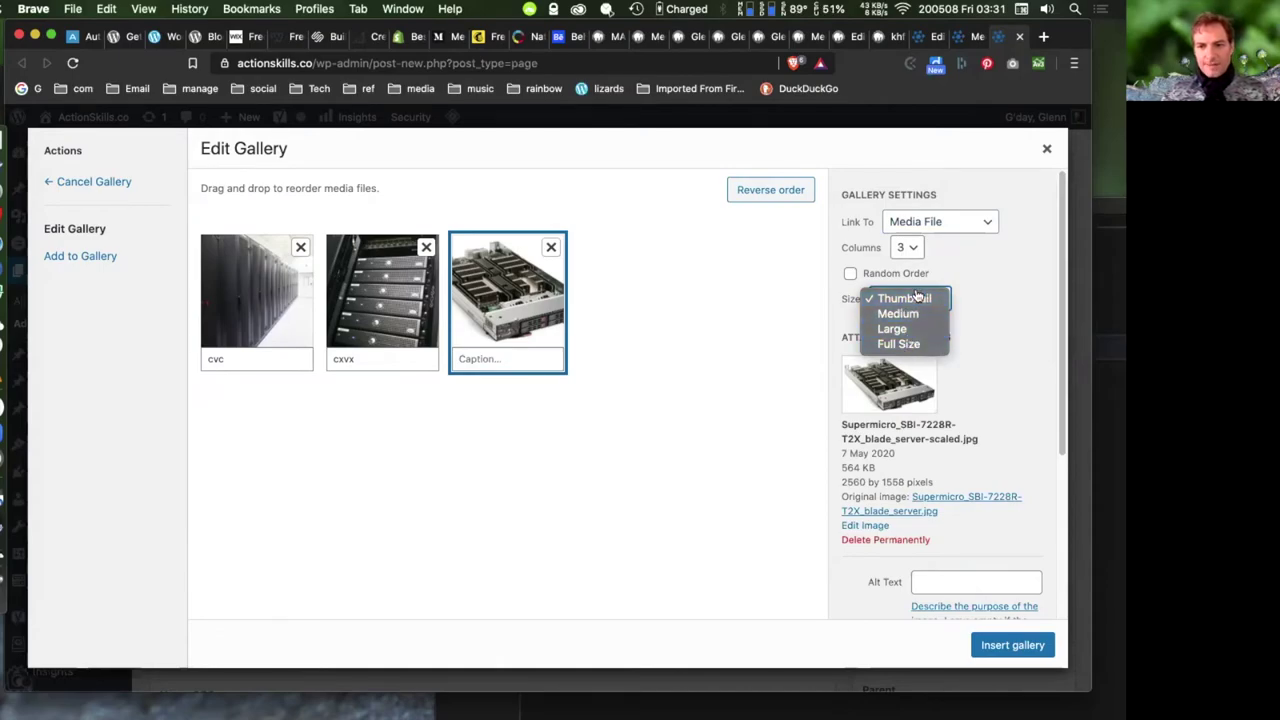
left_click(900, 315)
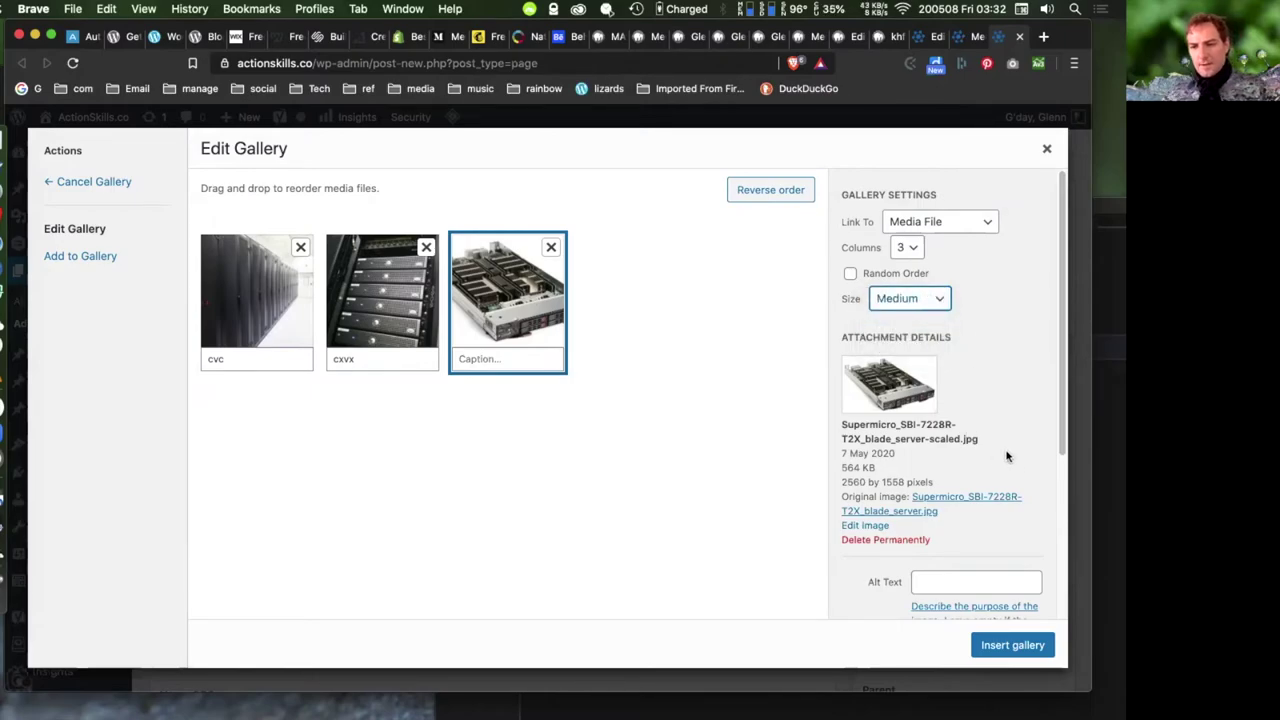
scroll(1006, 457, "down", 5)
left_click(1012, 644)
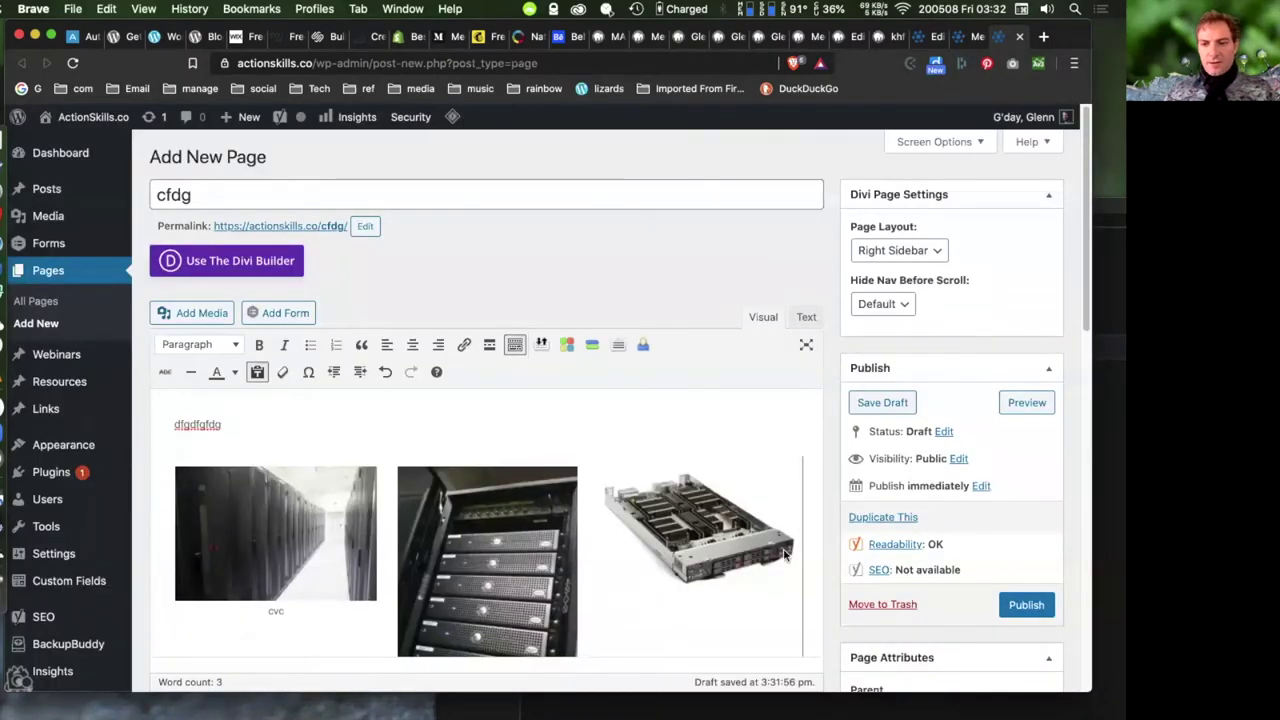
- Publish the cfdg gallery page, then open Add Media on the local site's home page
left_click(1026, 605)
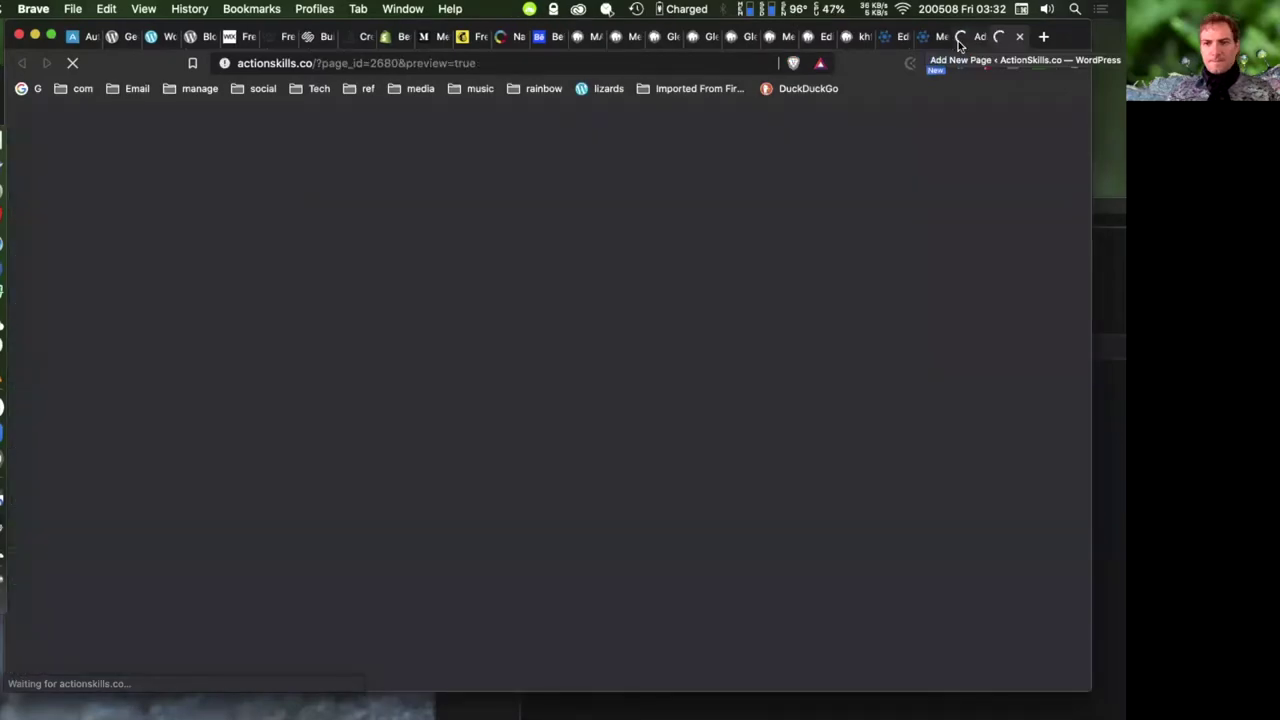
left_click(940, 37)
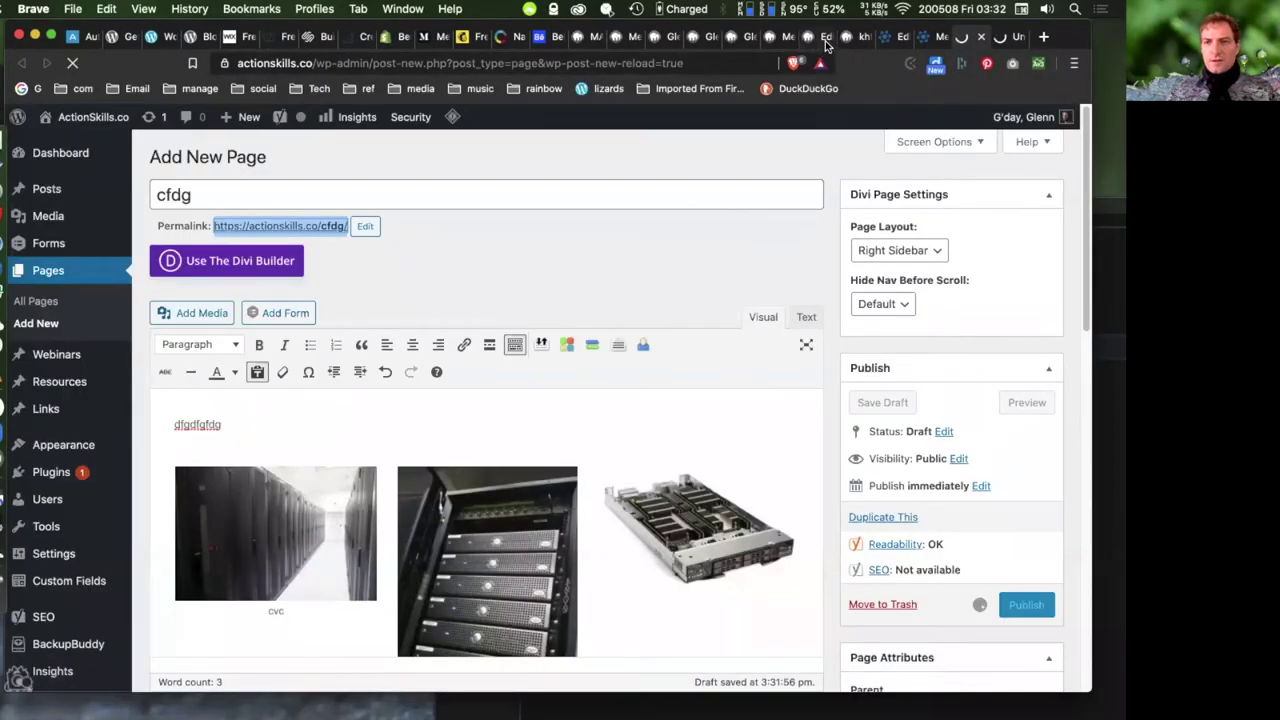
left_click(836, 38)
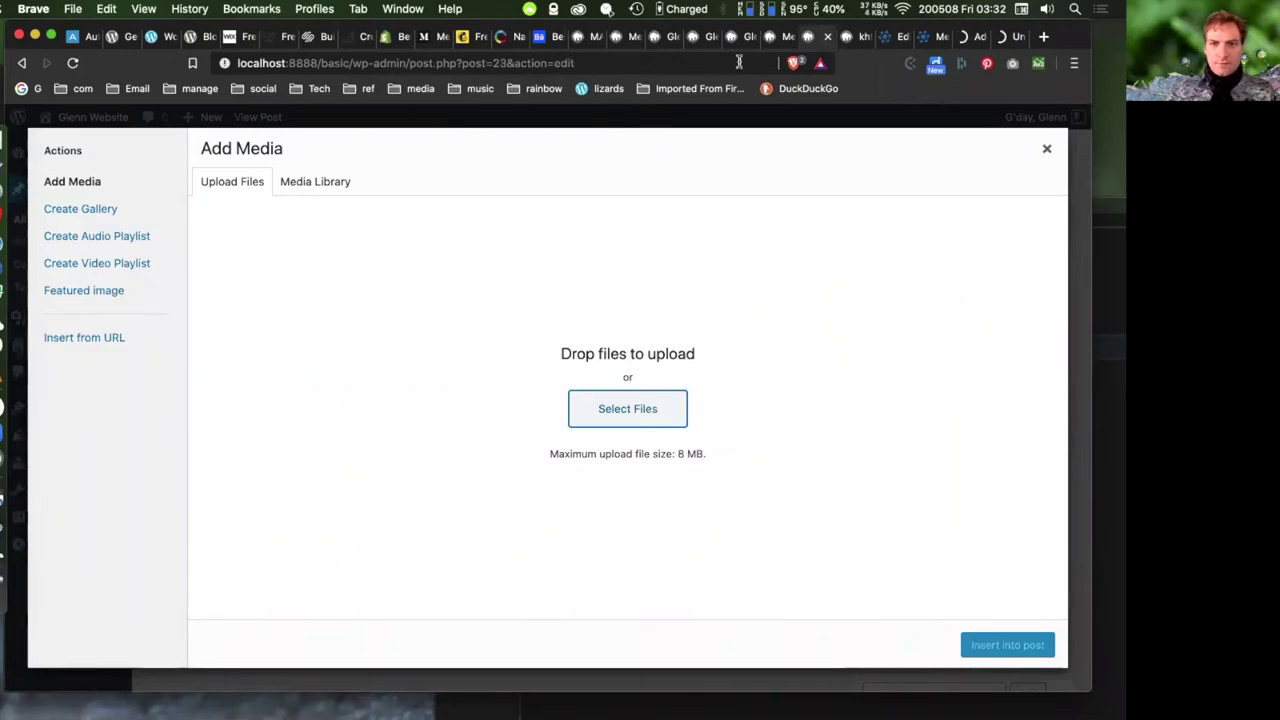
left_click(850, 37)
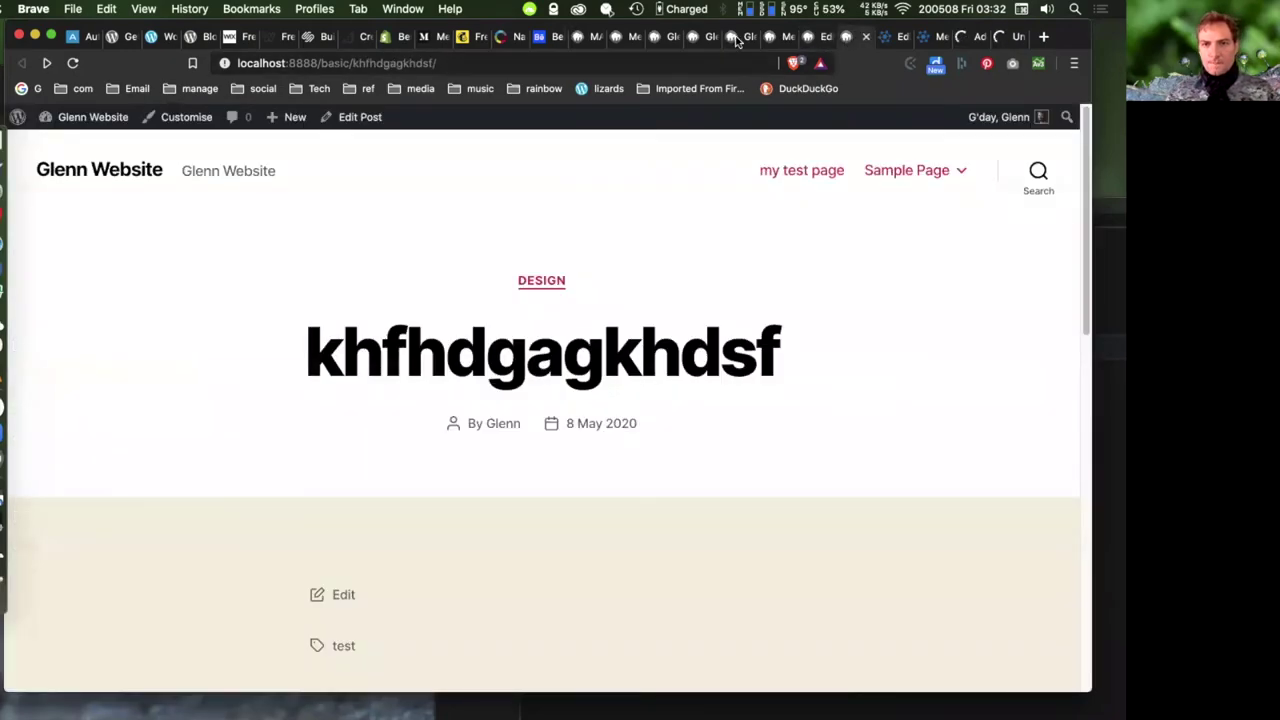
left_click(741, 37)
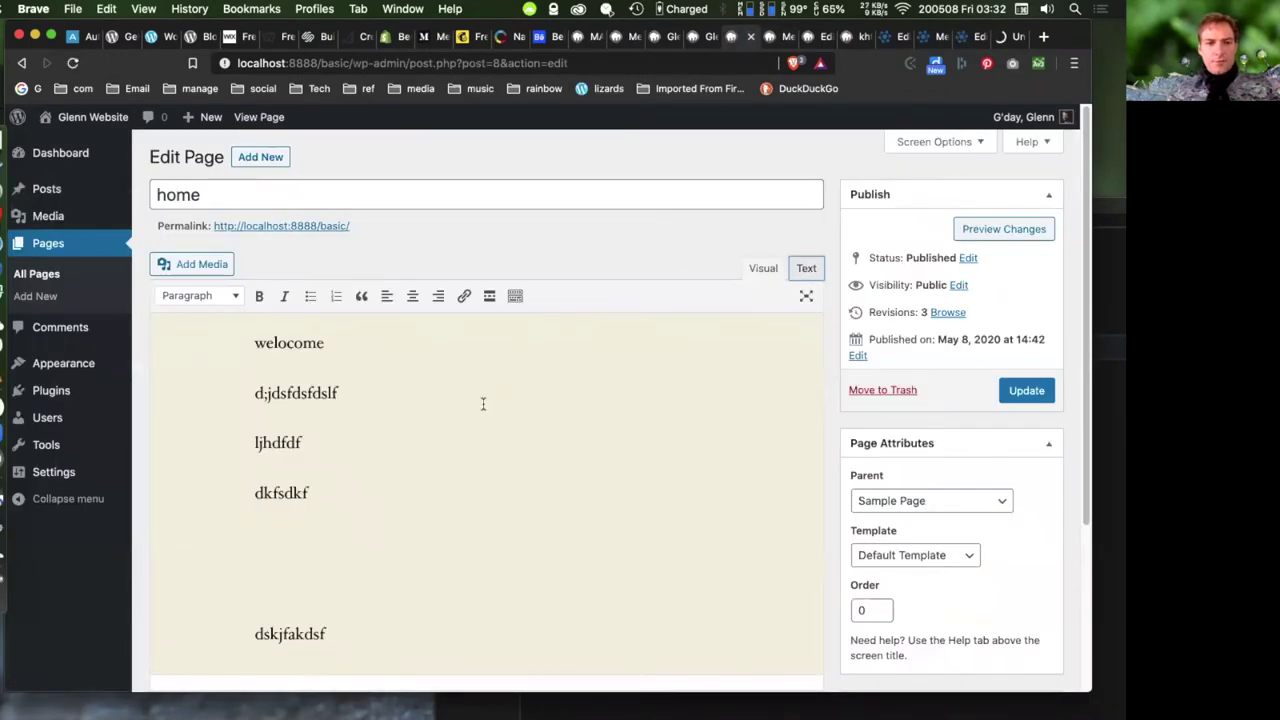
left_click(205, 264)
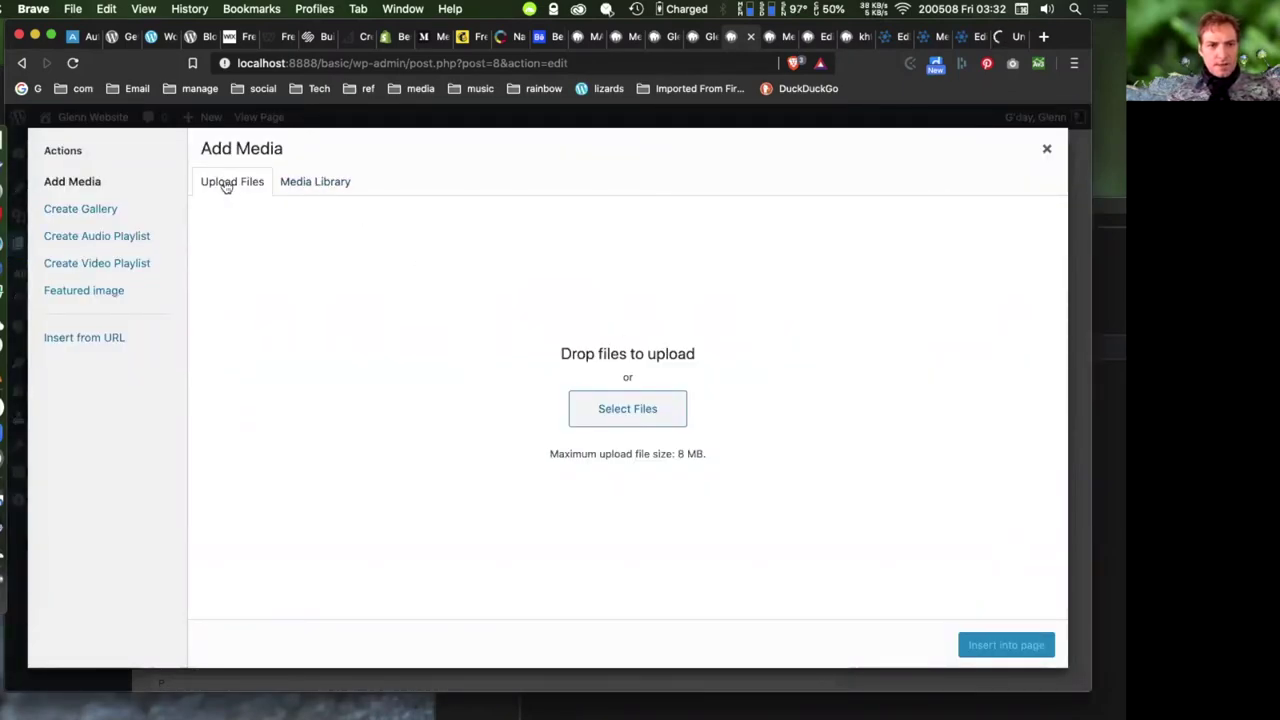
- Pick the sculpture image from the Media Library and correct its alt text to 'Sculpture'
left_click(322, 183)
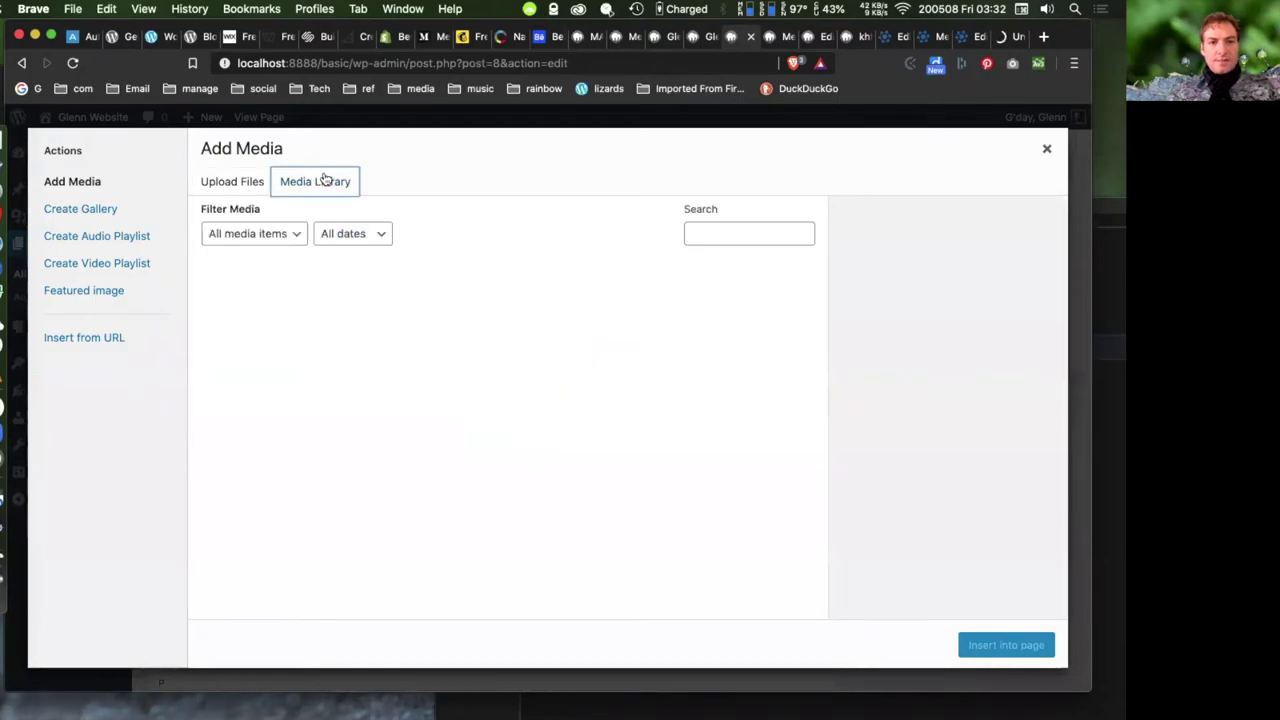
left_click(252, 307)
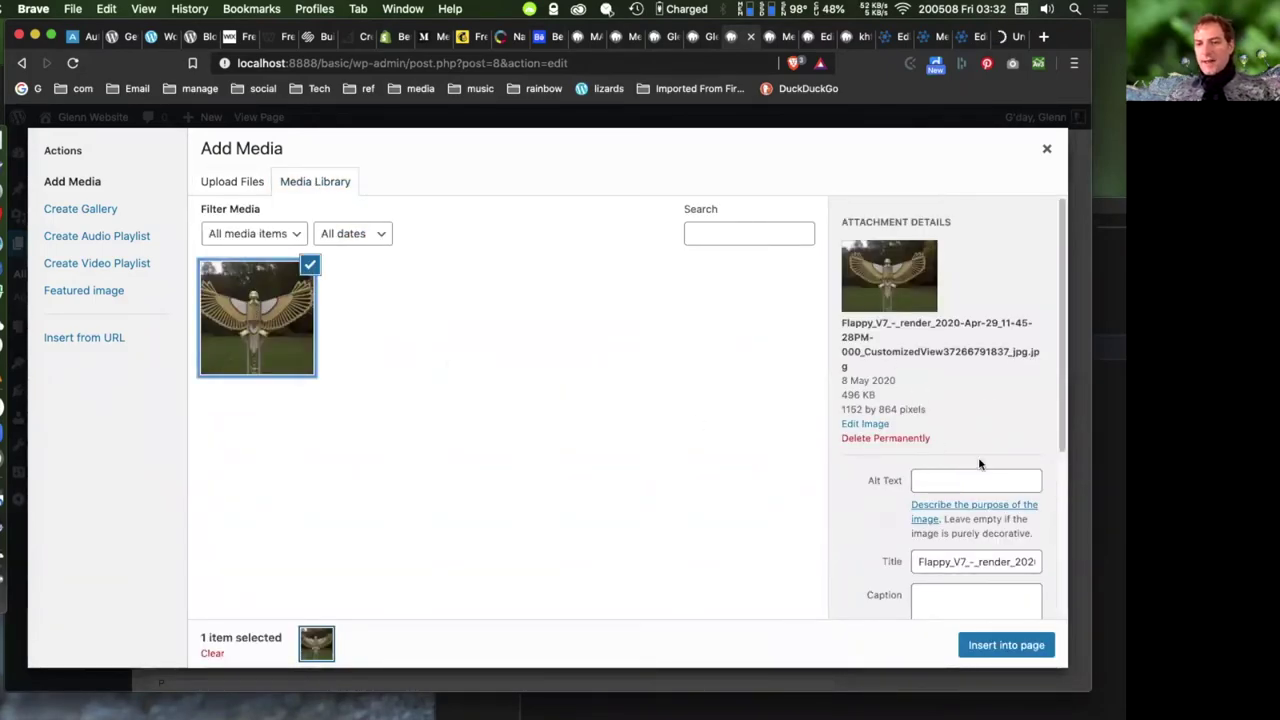
left_click(940, 483)
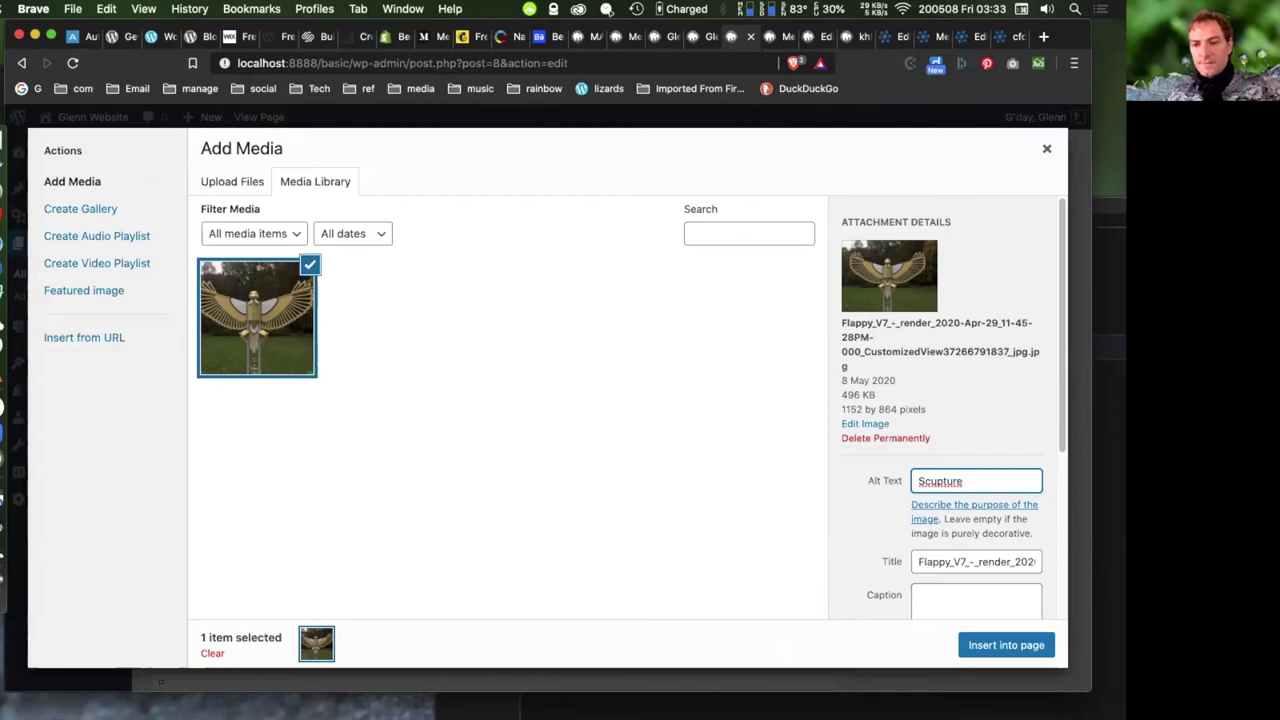
right_click(934, 481)
left_click(997, 405)
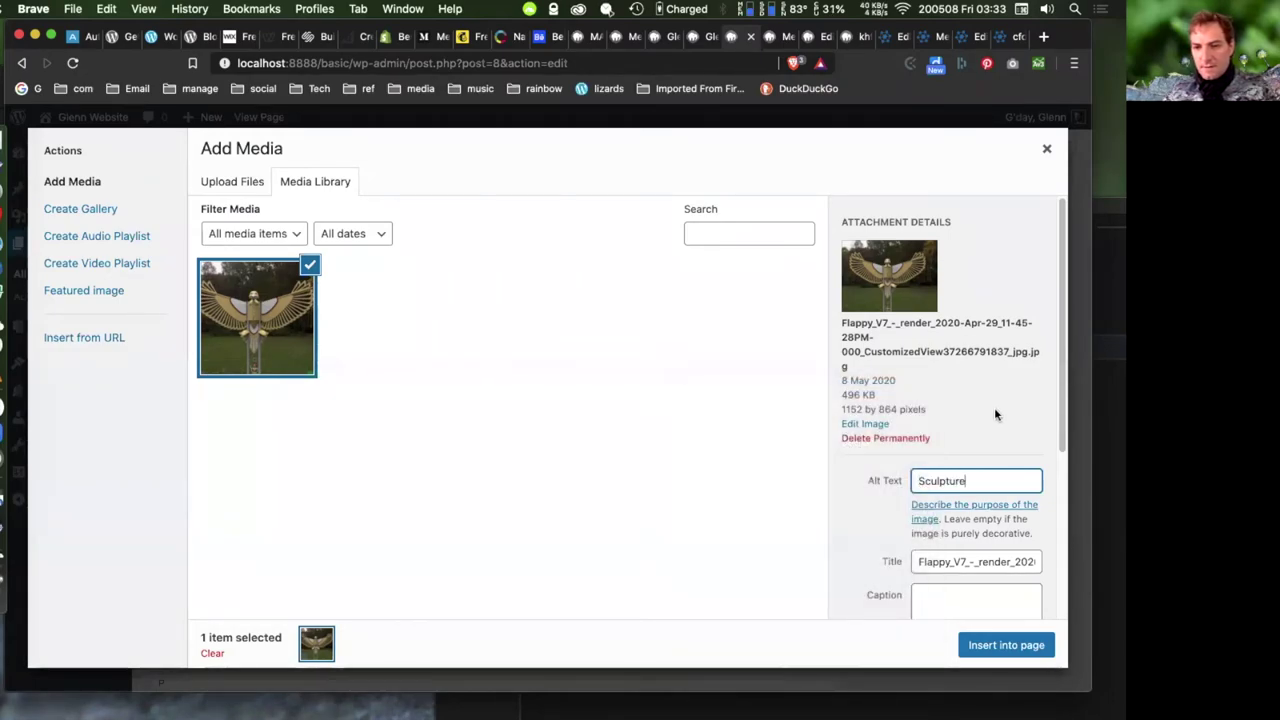
- Copy 'Sculpture' into the image title and give it the caption 'scupture'
scroll(994, 407, "down", 4)
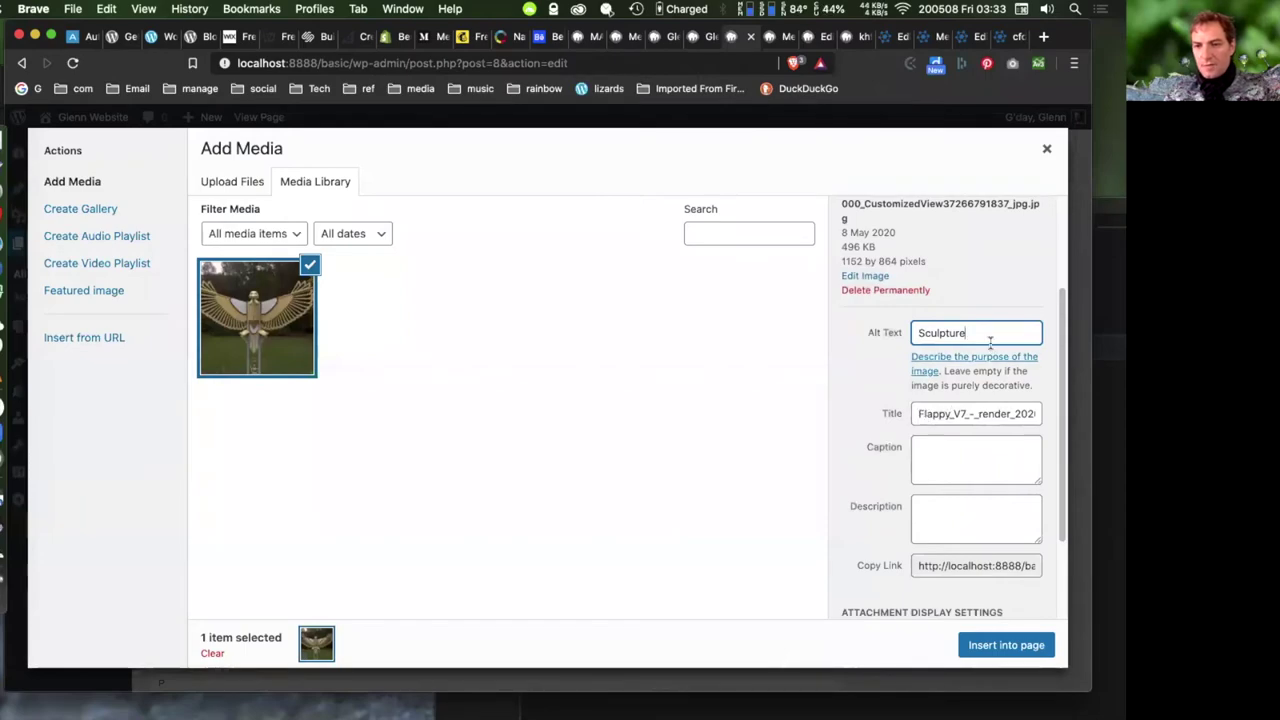
left_click_drag(986, 340, 889, 332)
key("ctrl+c")
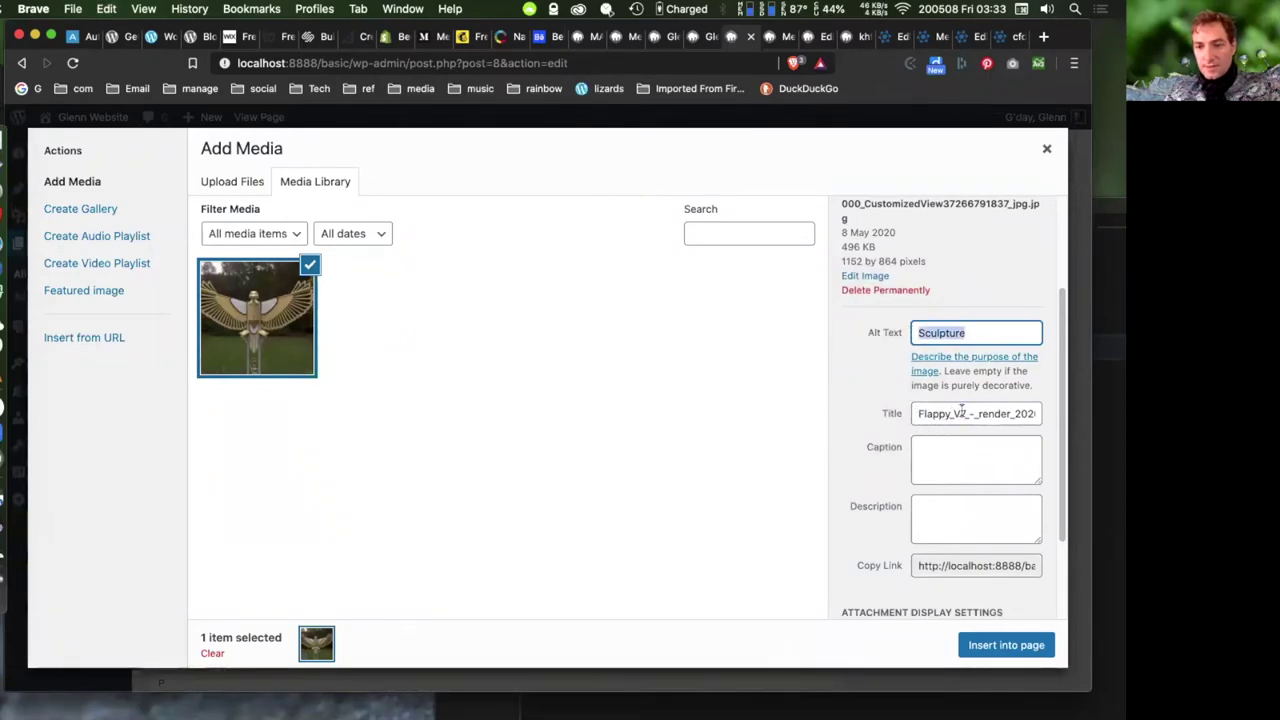
triple_click(957, 413)
key("ctrl+v")
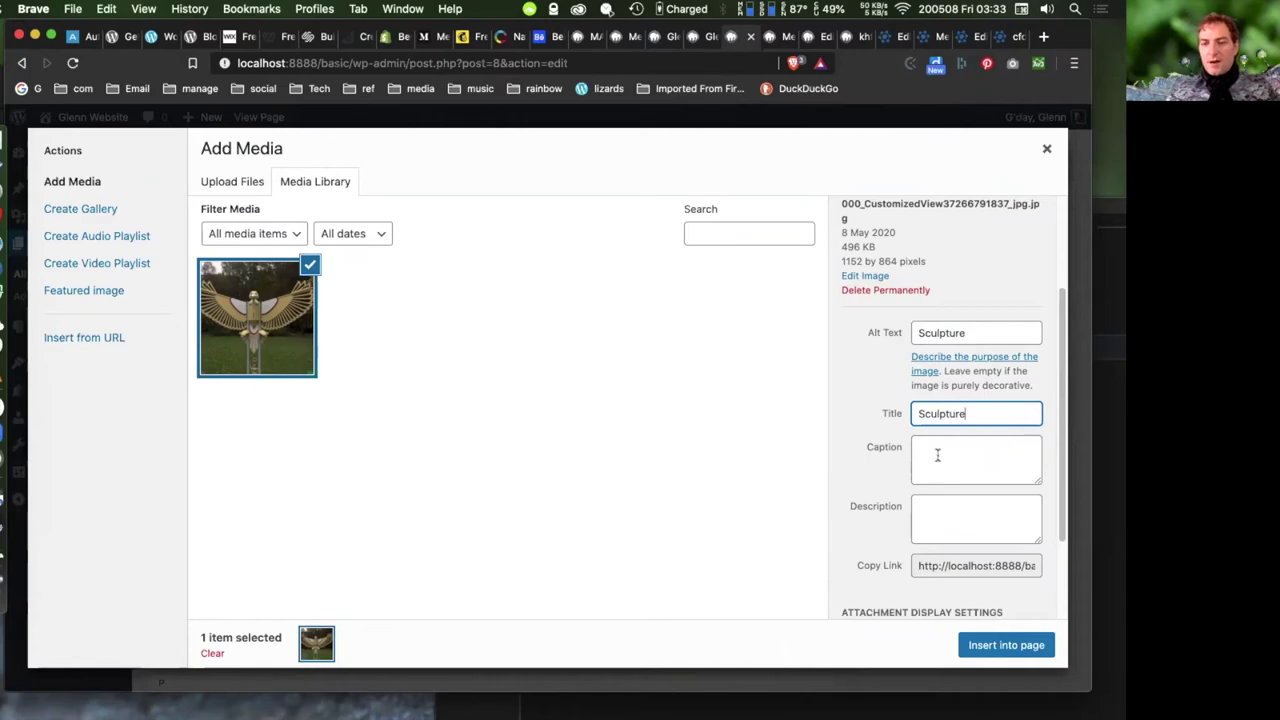
left_click(937, 451)
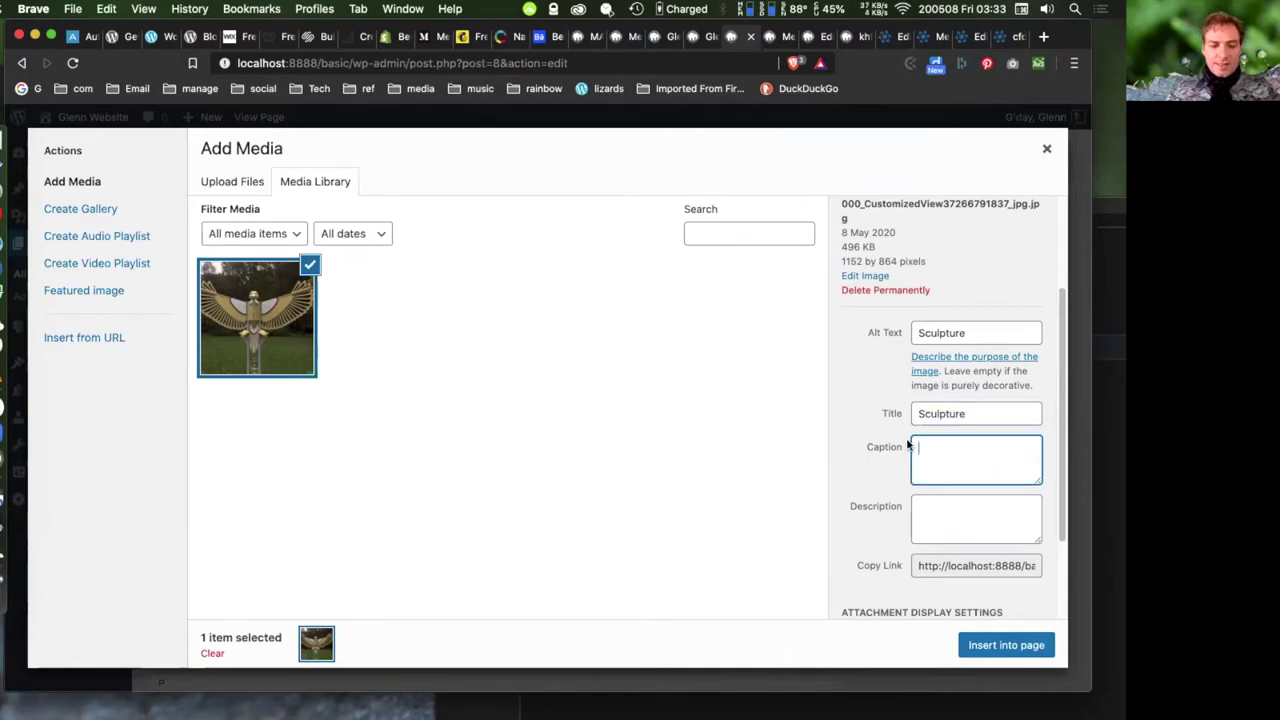
type("scupture")
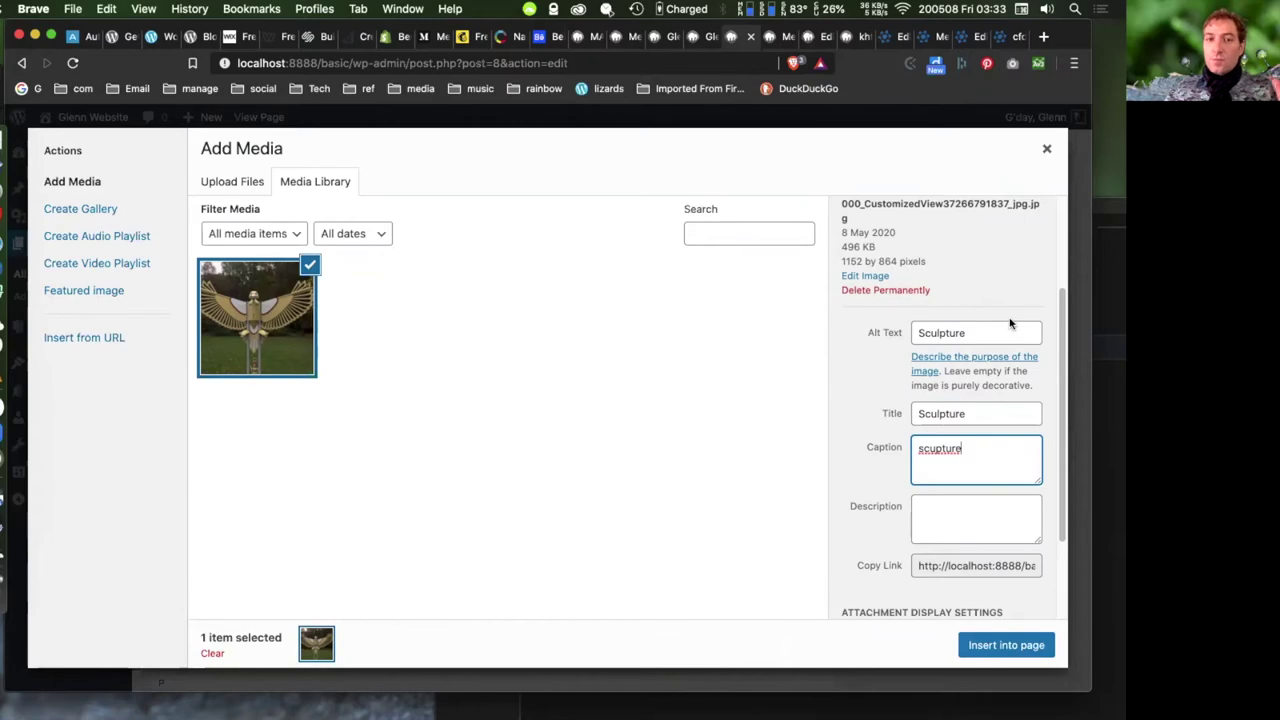
left_click(969, 505)
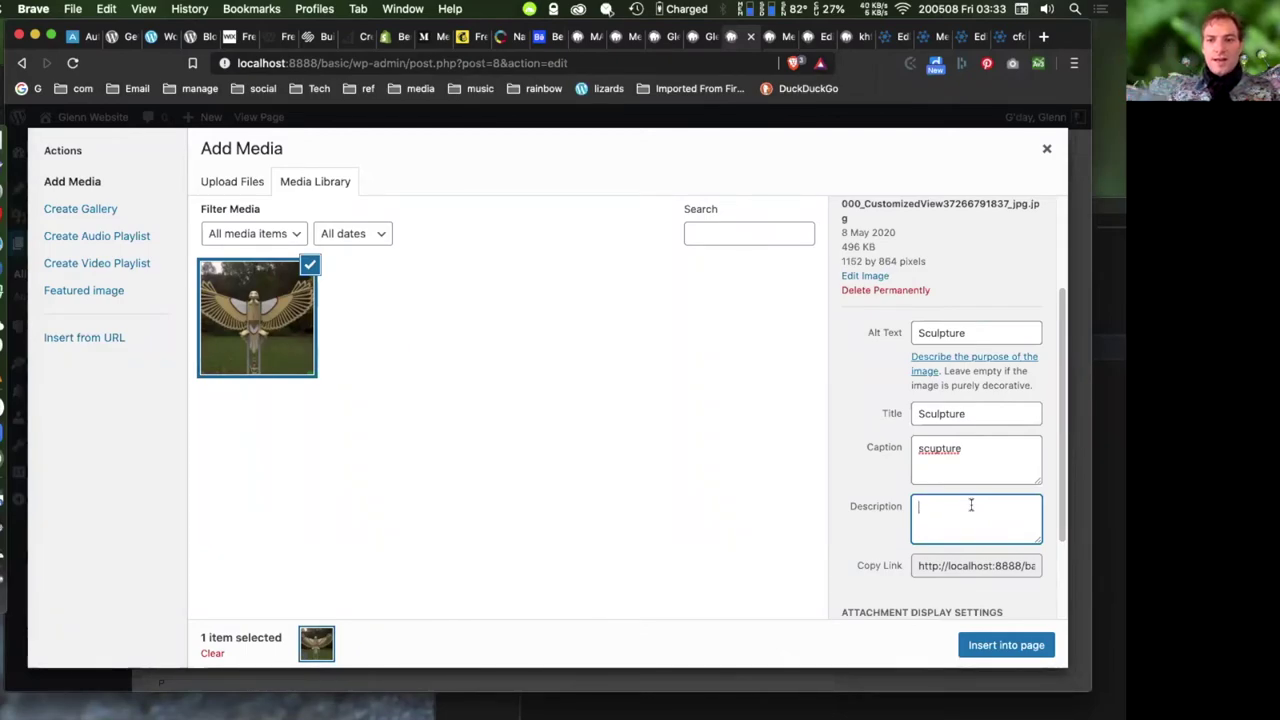
scroll(880, 478, "down", 3)
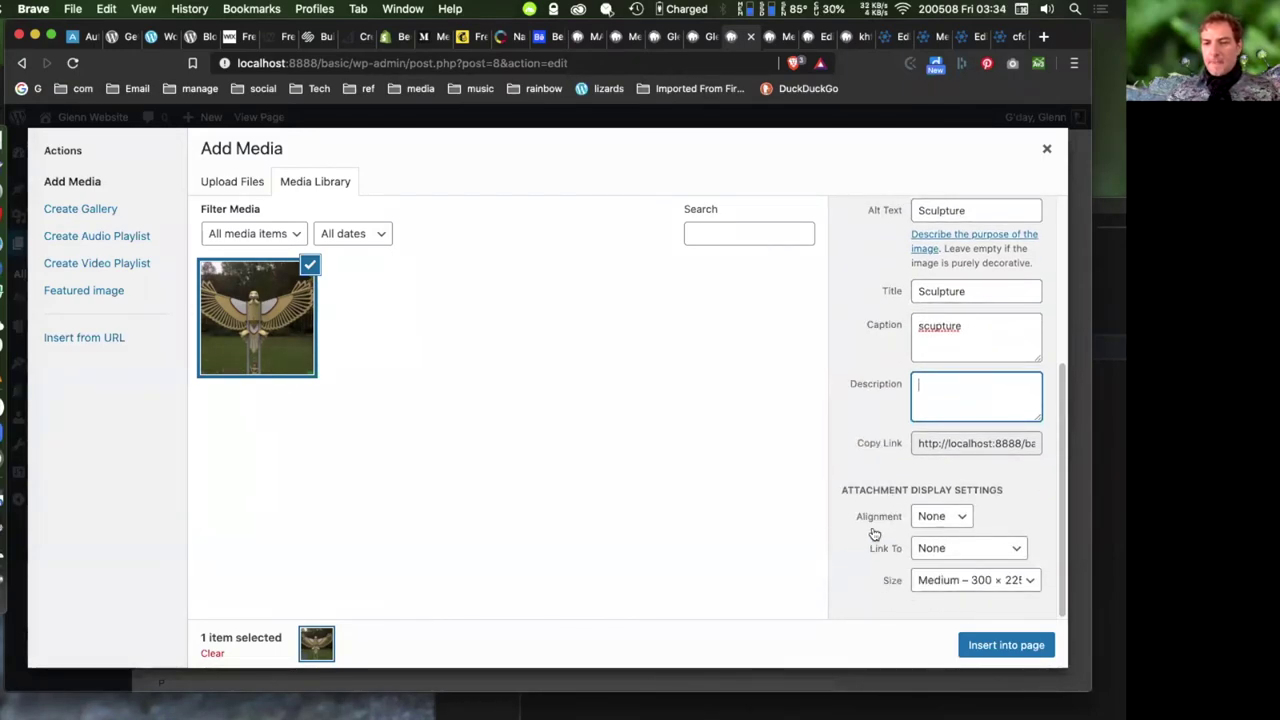
- Link the sculpture image to the custom URL mywebsite.com, choose Full Size, and insert it into the page
left_click(961, 553)
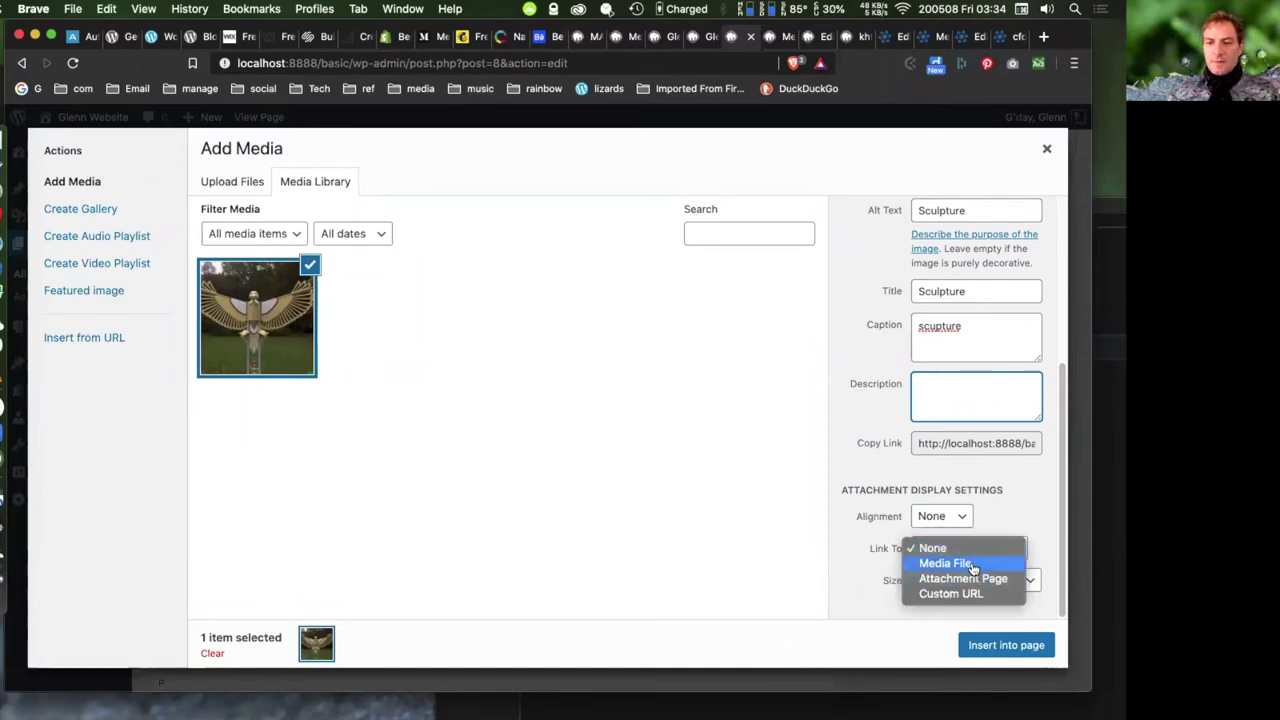
left_click(960, 594)
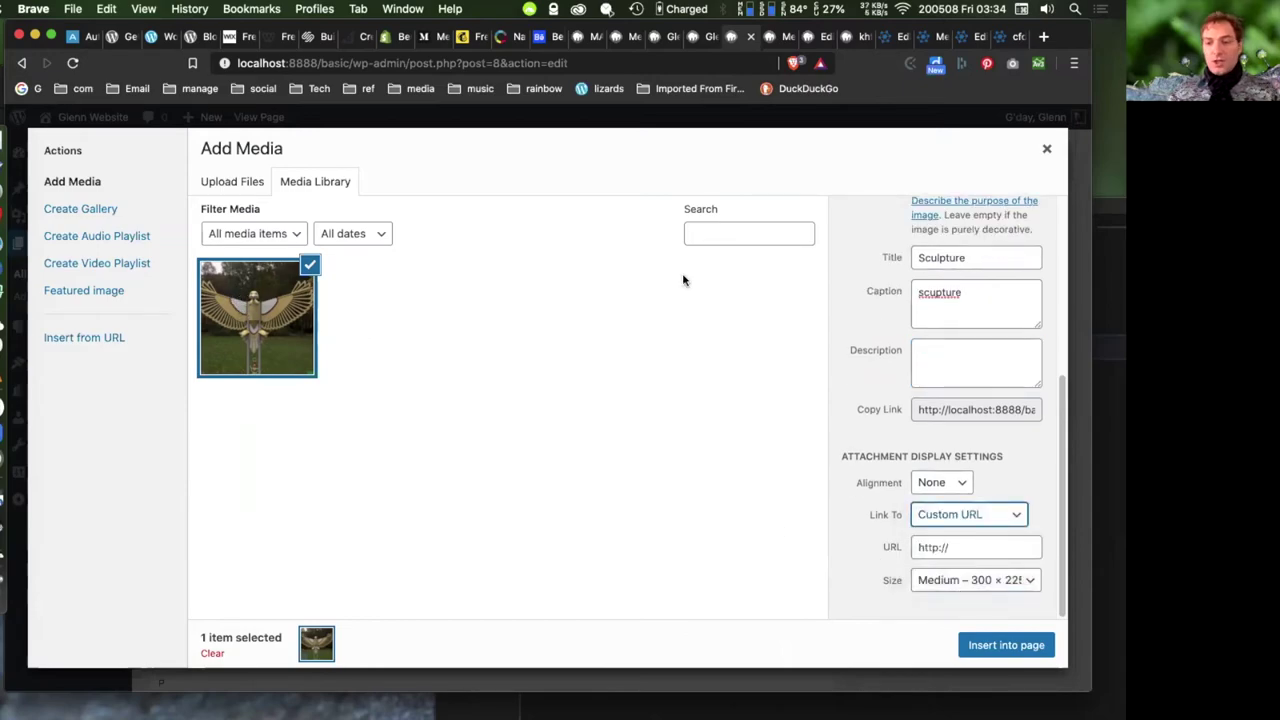
left_click(968, 549)
type("mywebsit")
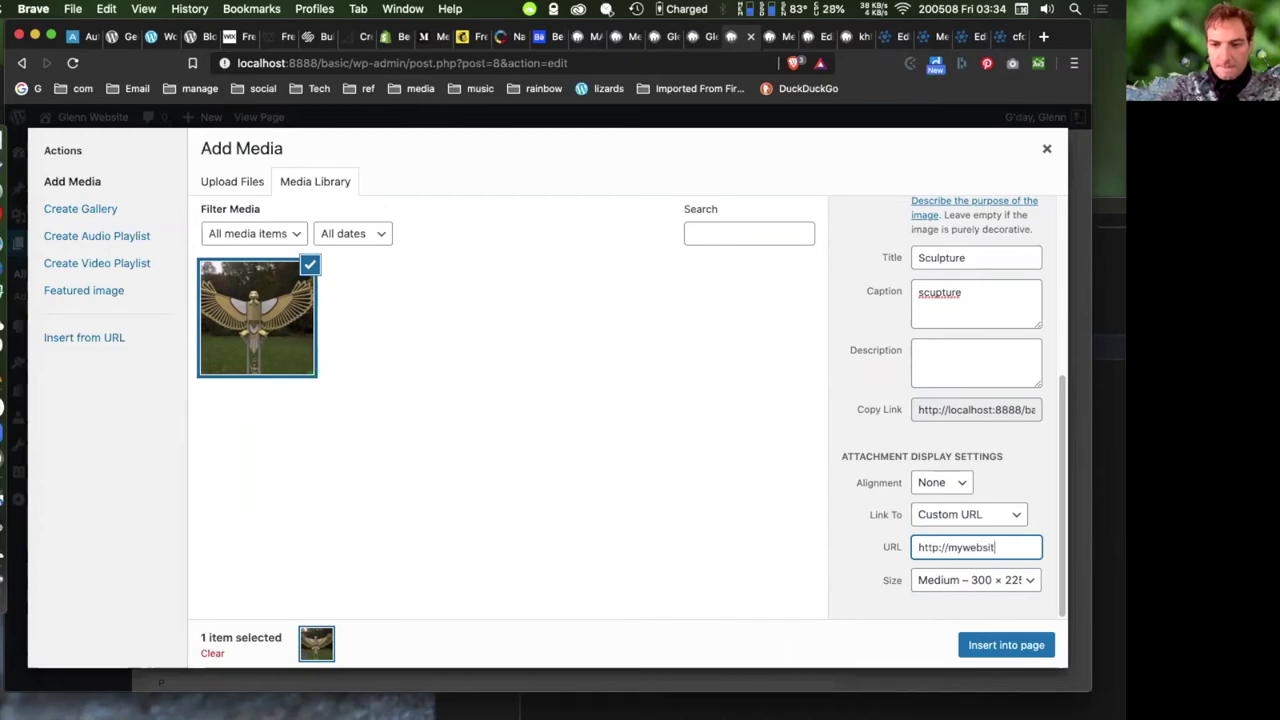
type("e.com")
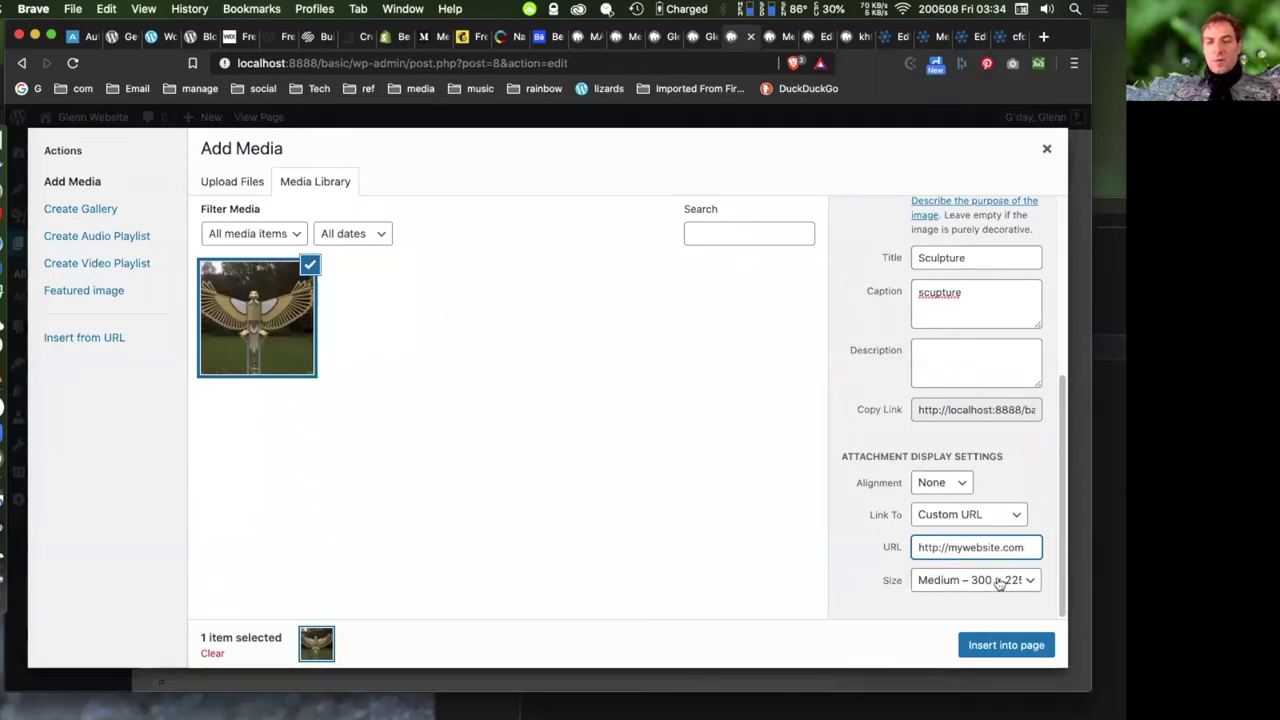
left_click(992, 582)
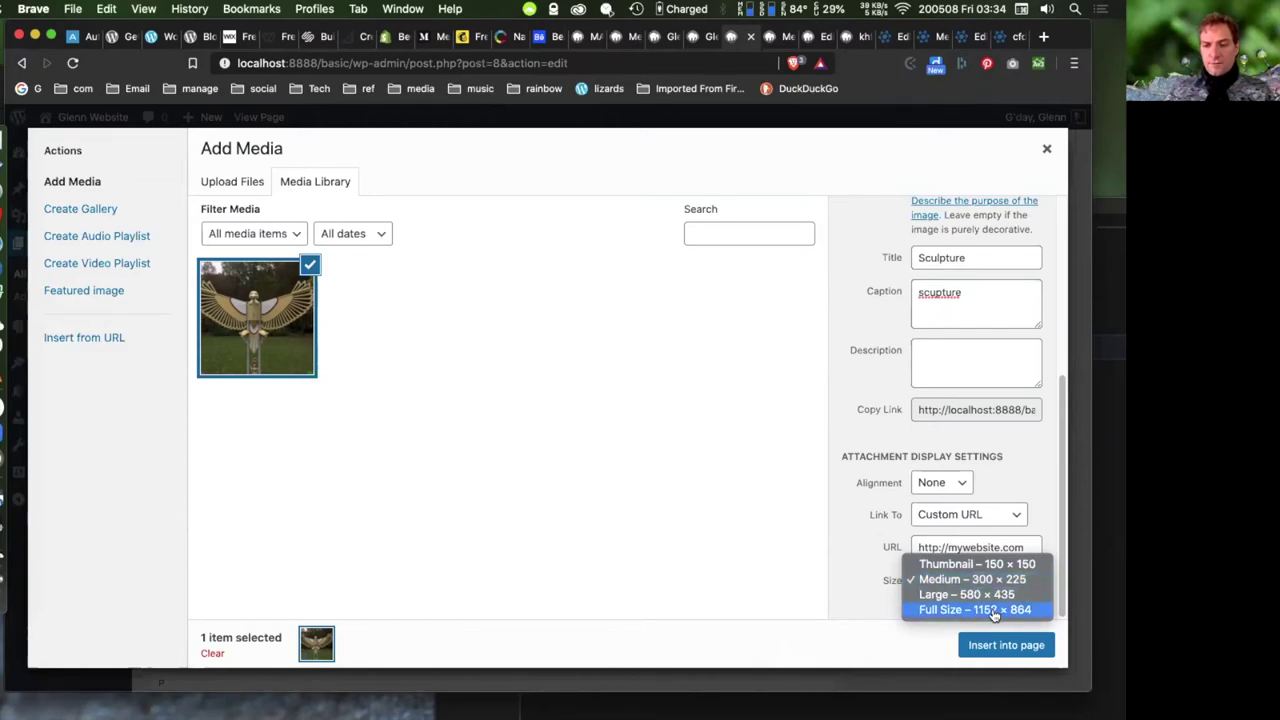
left_click(990, 610)
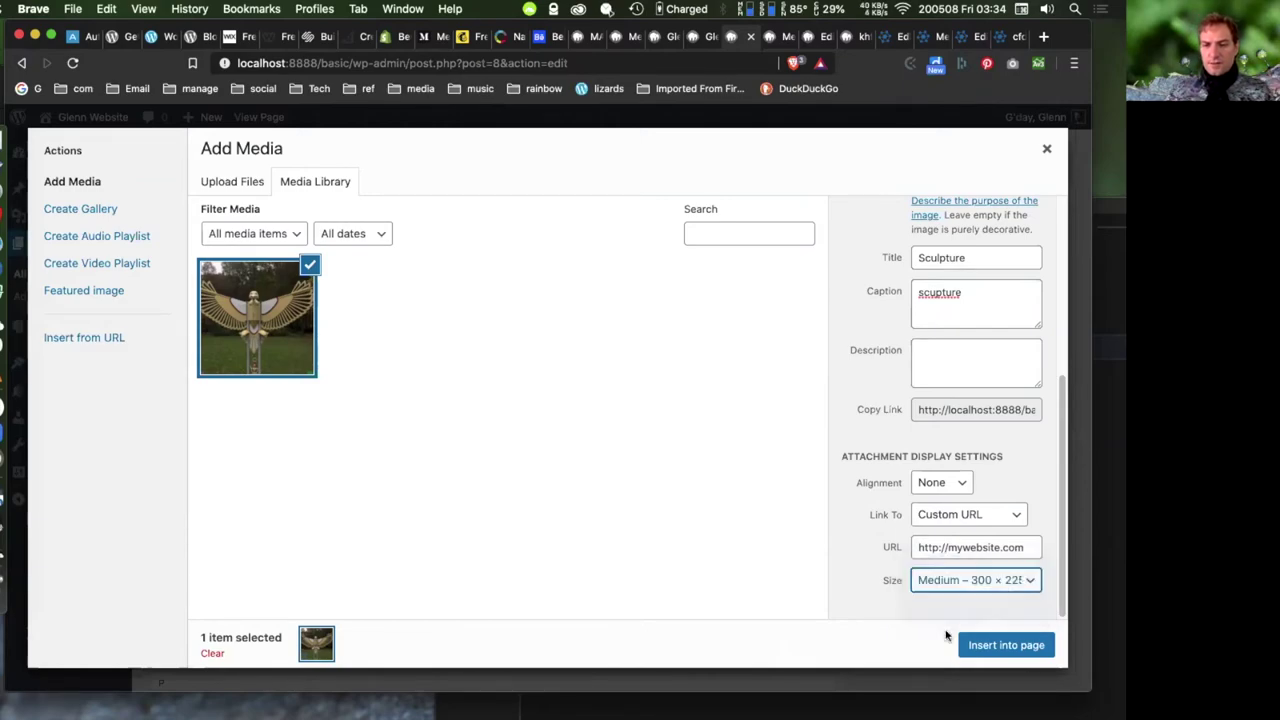
left_click(998, 645)
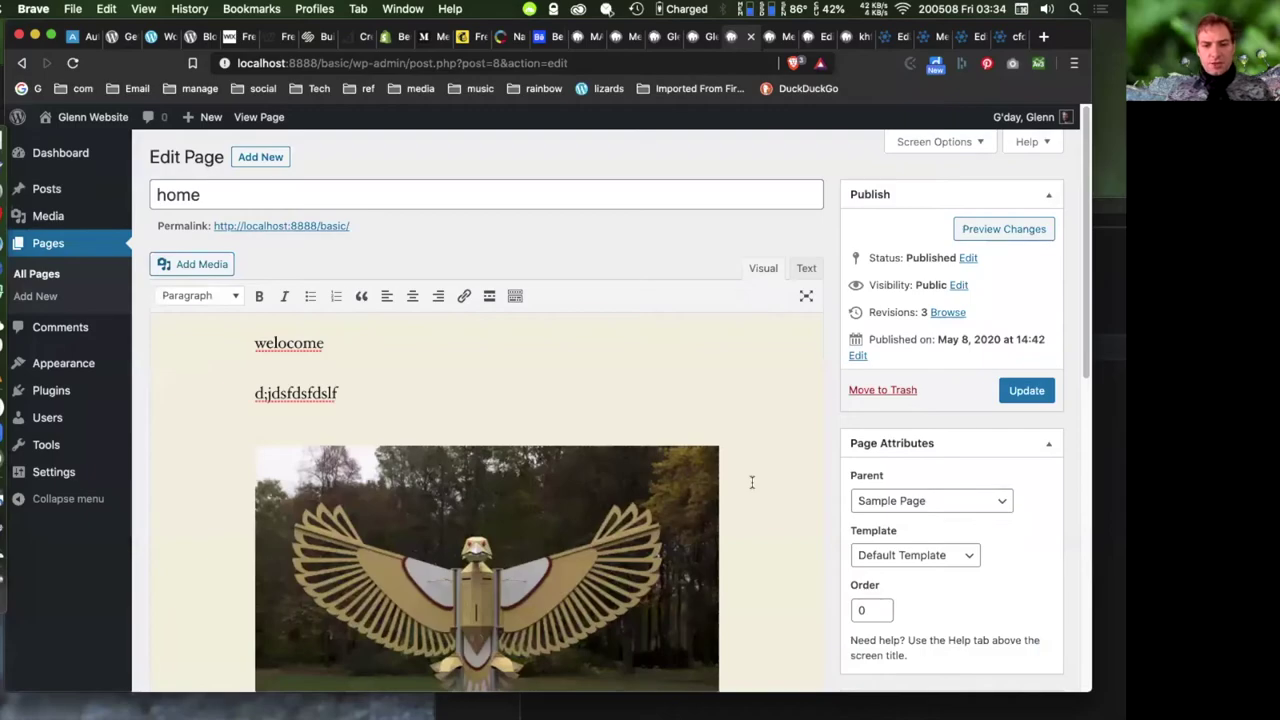
scroll(765, 481, "down", 2)
- Update the home page and open its live version in a new tab
left_click(1026, 285)
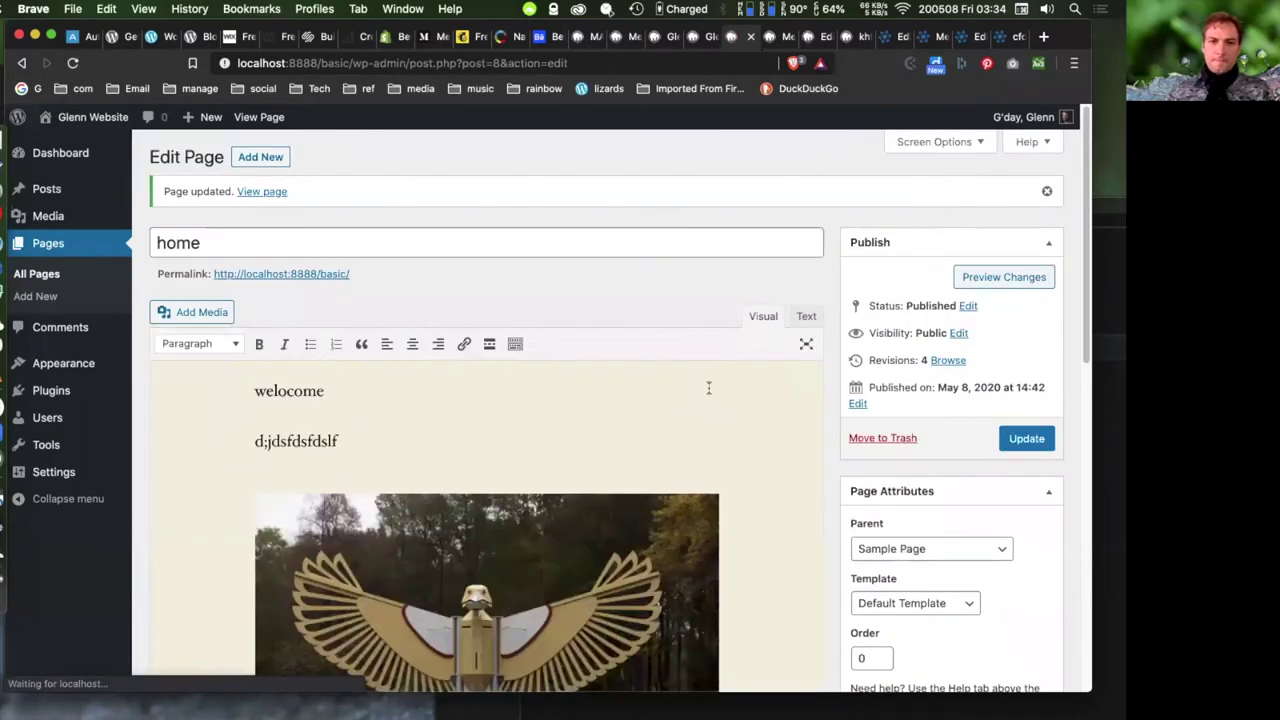
right_click(280, 274)
left_click(330, 284)
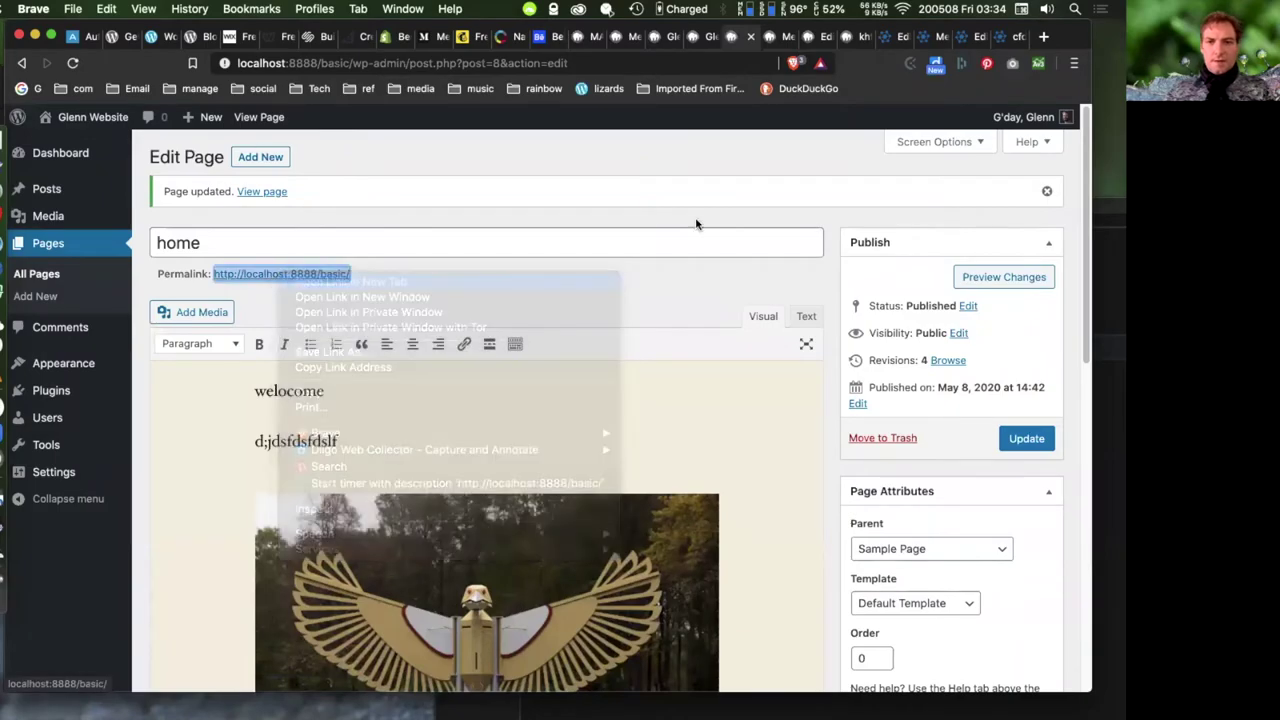
left_click(745, 33)
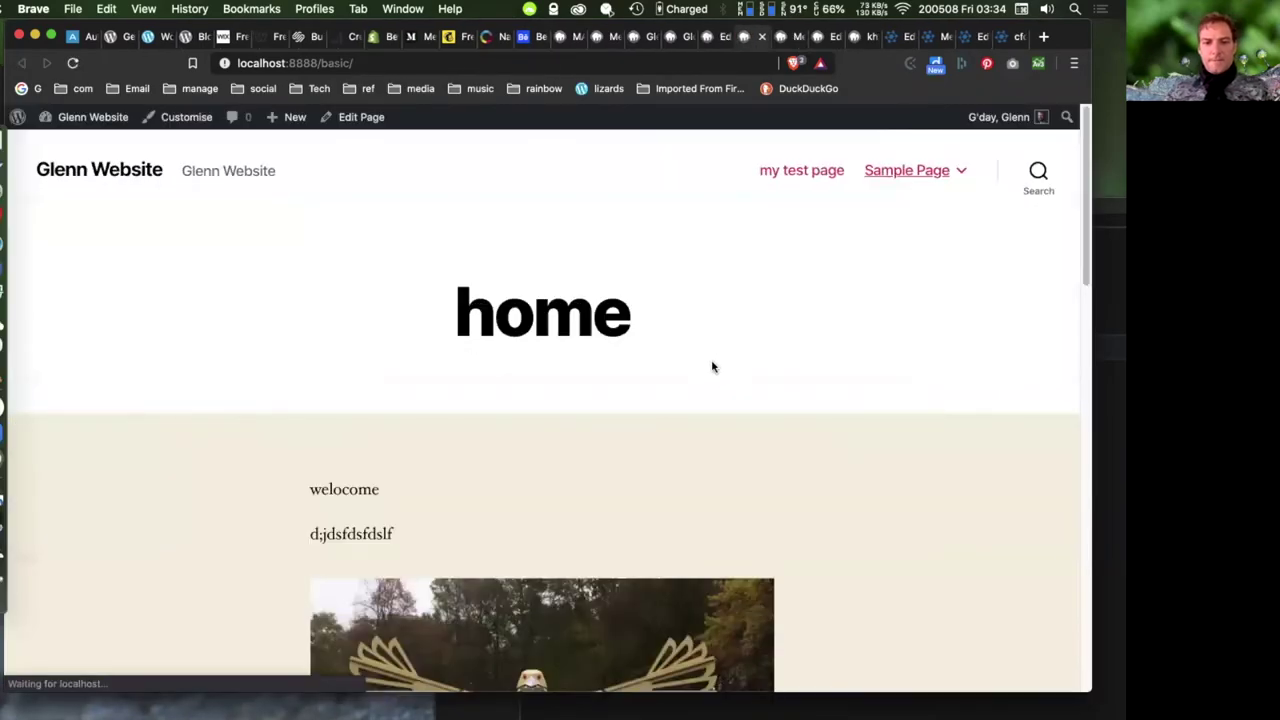
scroll(730, 345, "down", 4)
- Check the live image and its link, then return to the editor and select the sculpture image
key("super+r")
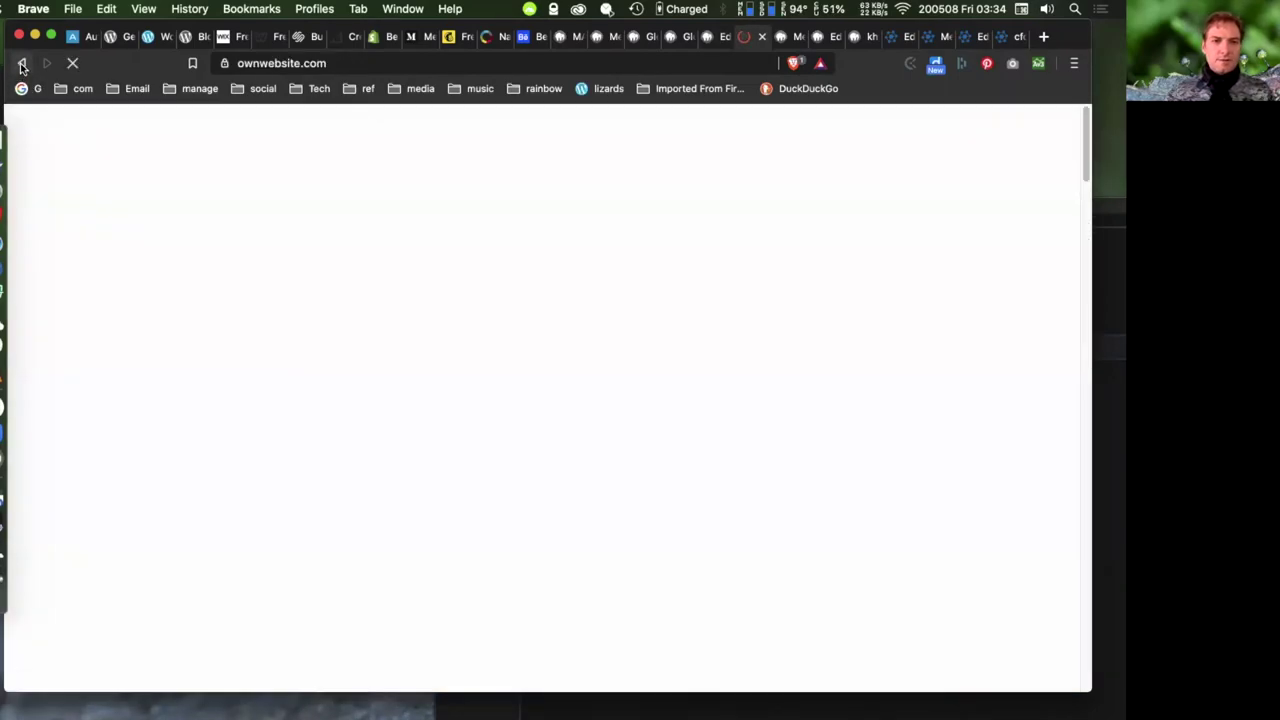
left_click(21, 63)
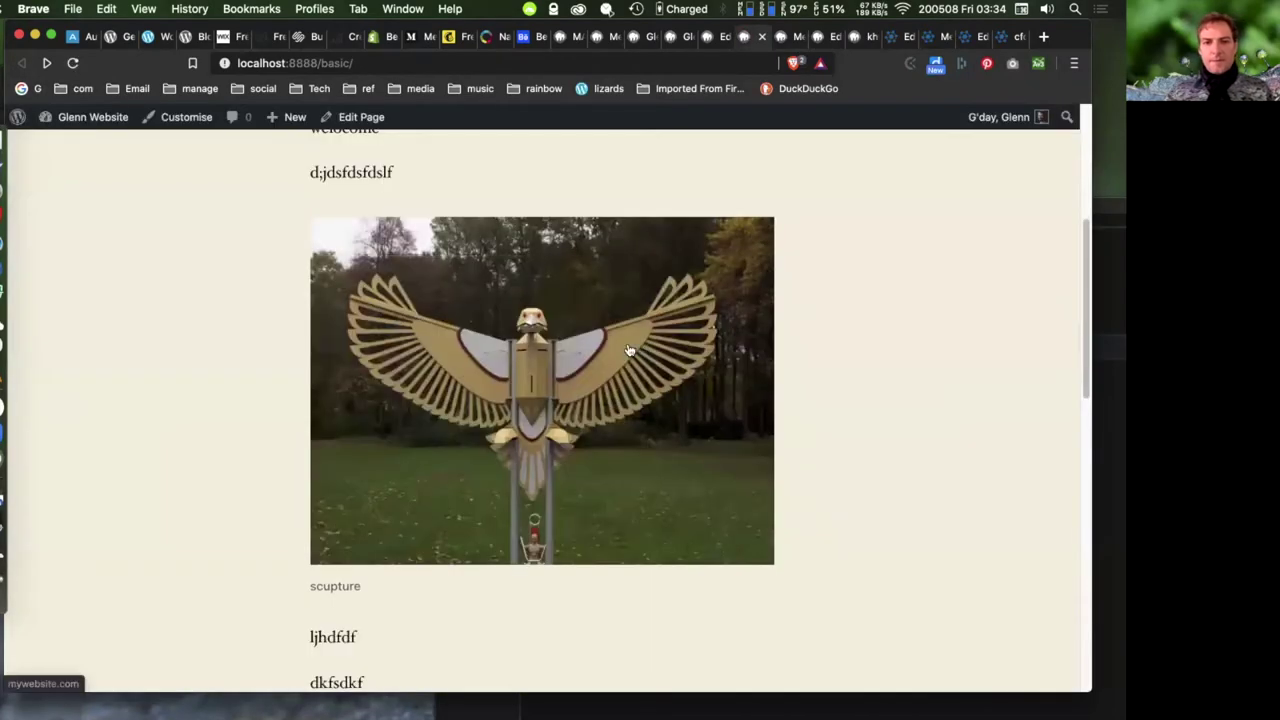
left_click(714, 37)
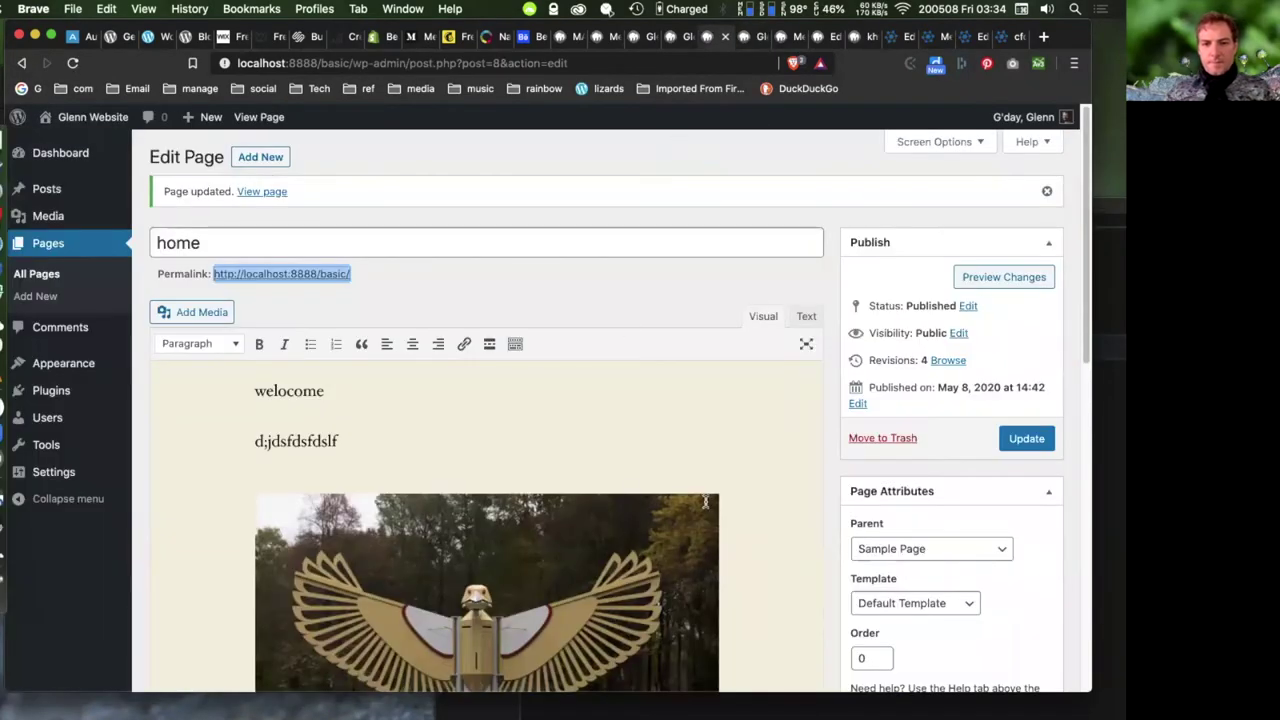
scroll(706, 500, "down", 1)
left_click(590, 496)
scroll(575, 485, "down", 1)
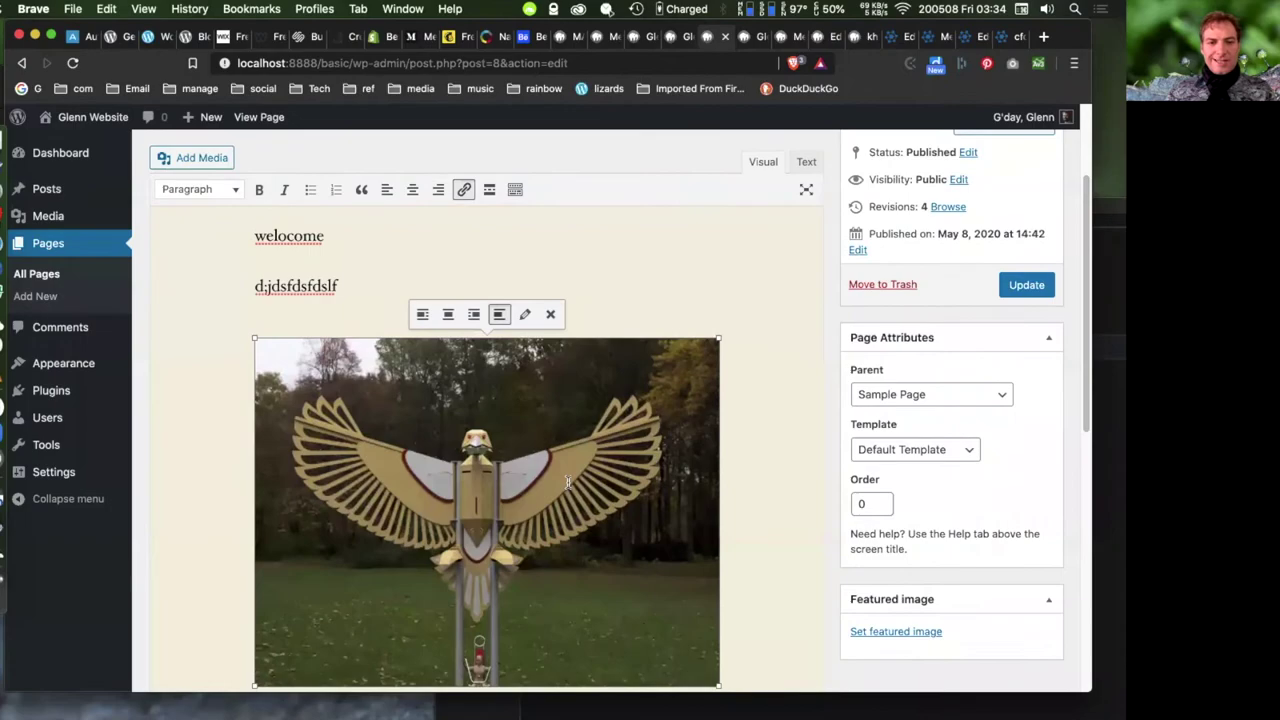
- Resize the sculpture image to Large 580 × 435 and update the page
left_click(525, 314)
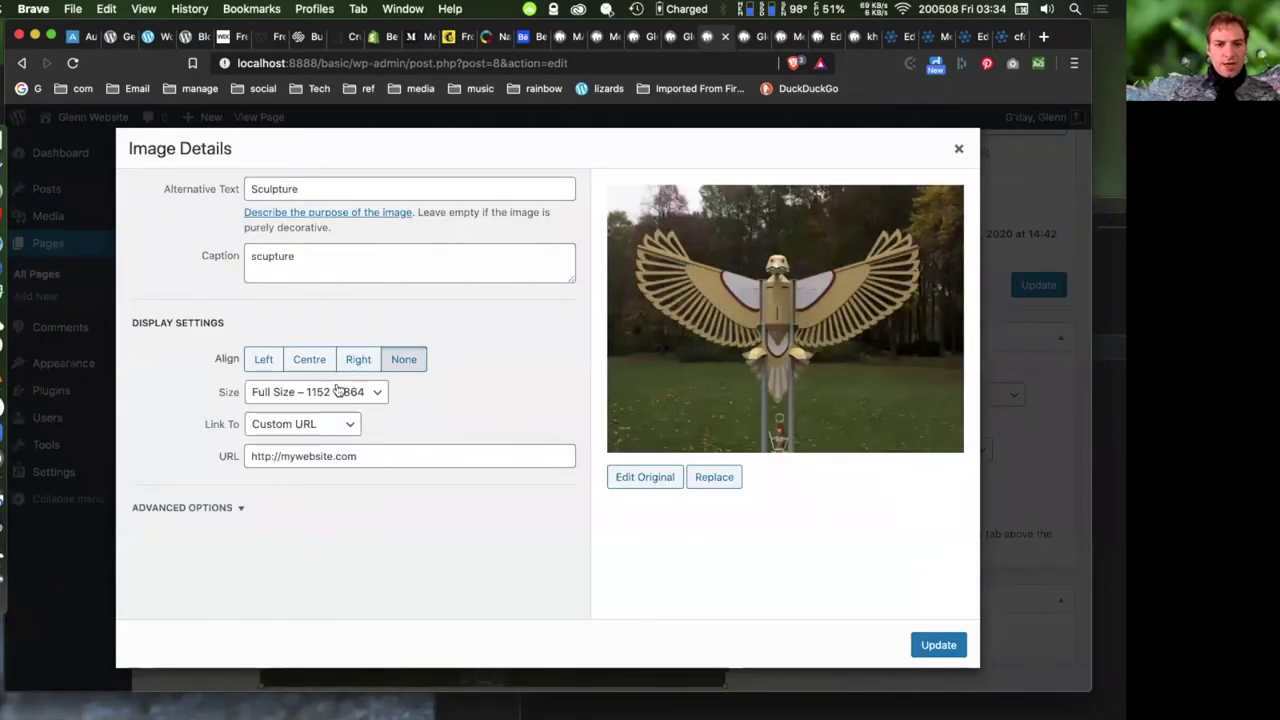
left_click(370, 393)
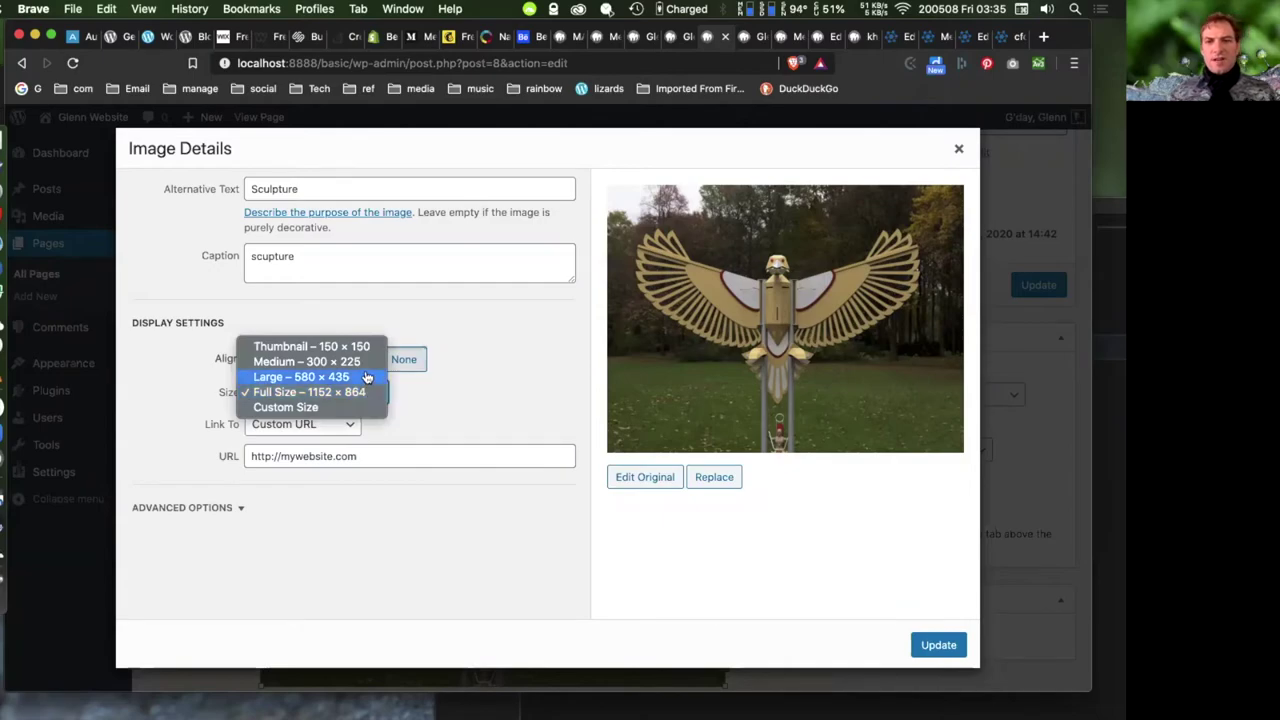
left_click(367, 377)
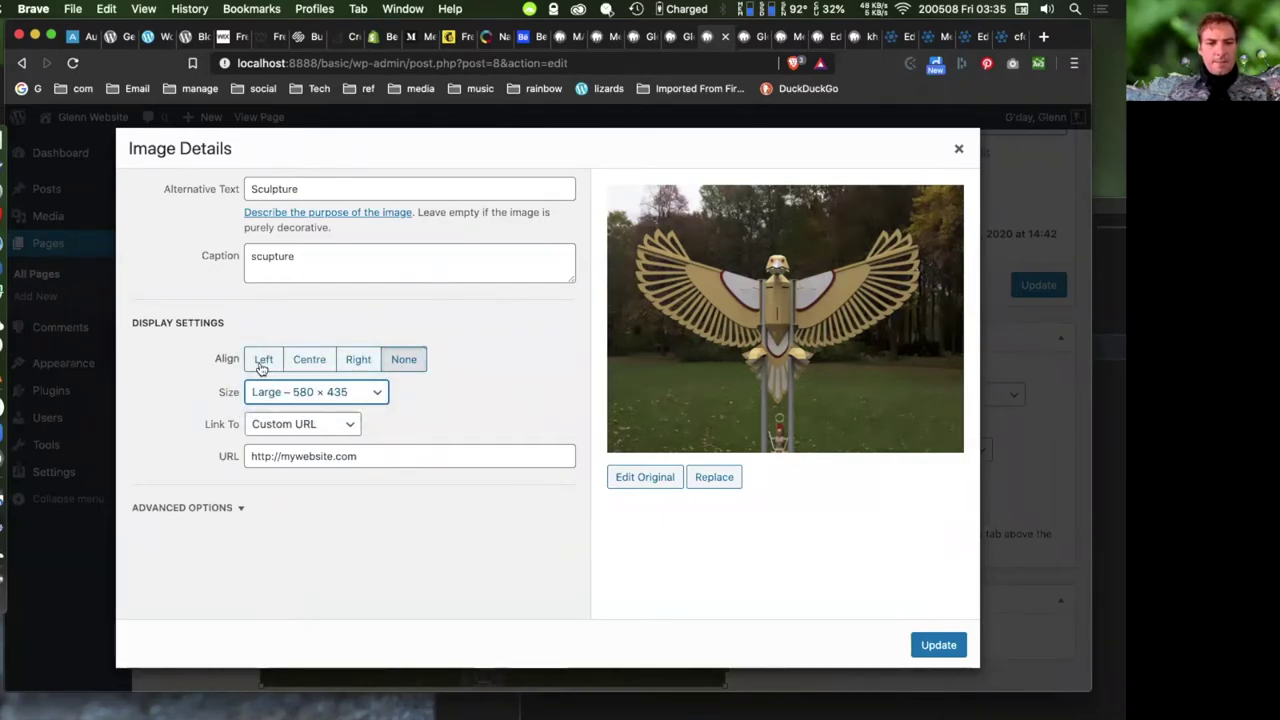
left_click(232, 507)
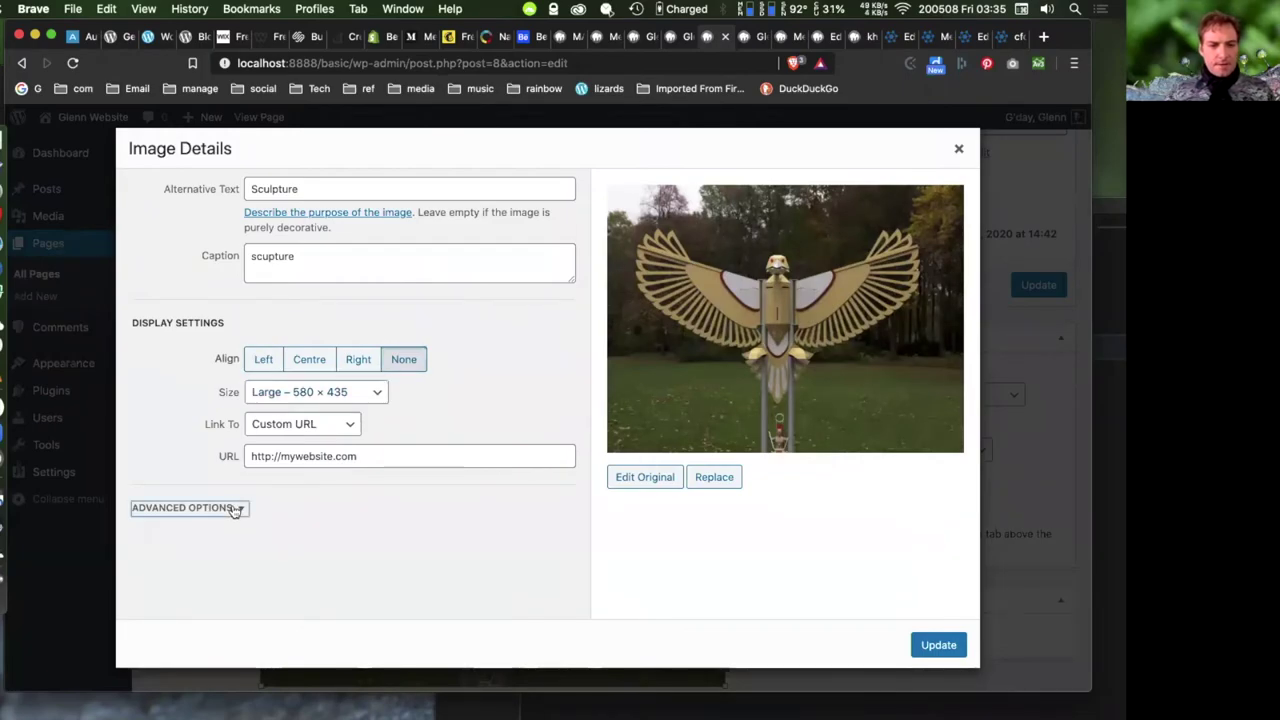
left_click(938, 645)
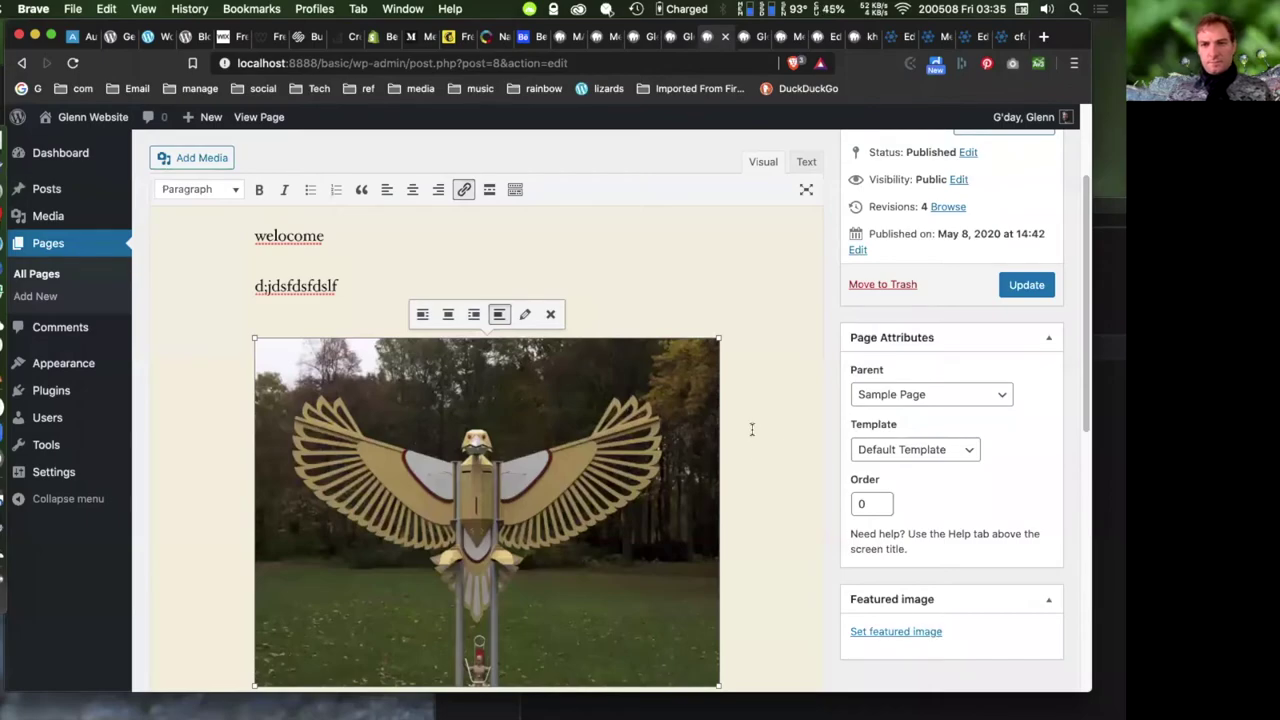
left_click(1015, 292)
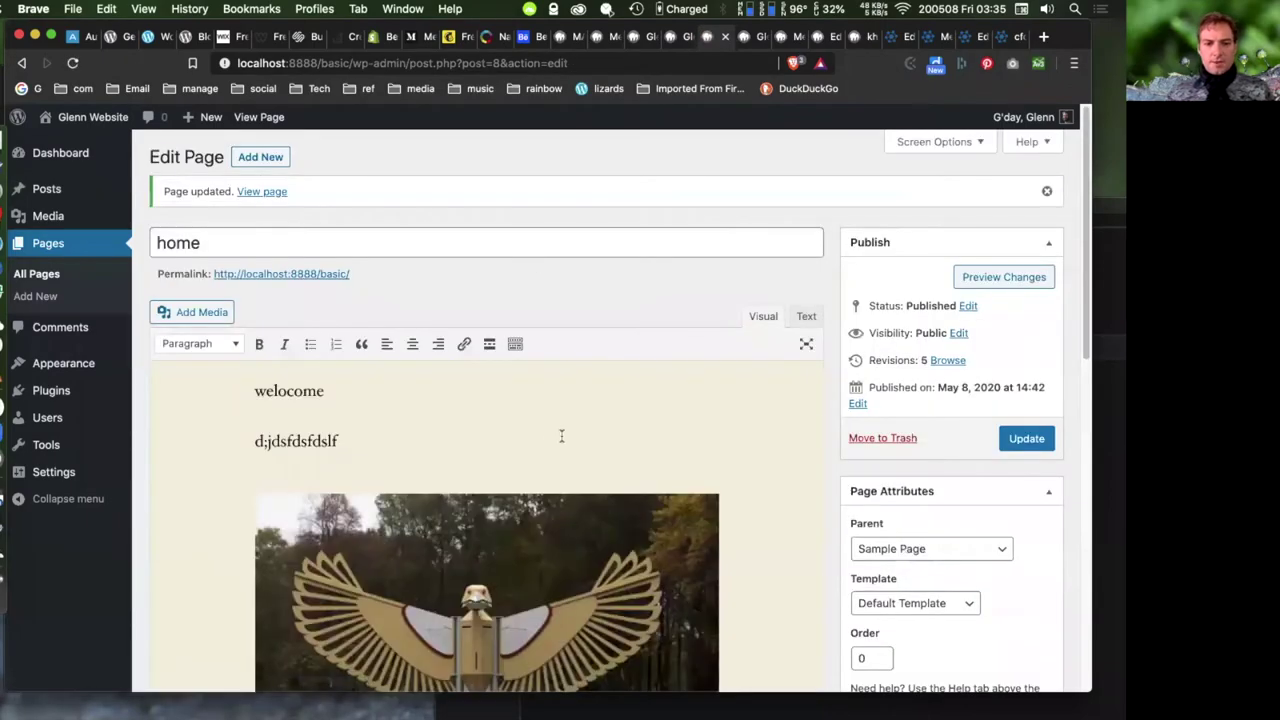
- Change the sculpture image to the Thumbnail 150 × 150 size and update the page again
scroll(640, 411, "down", 5)
left_click(555, 390)
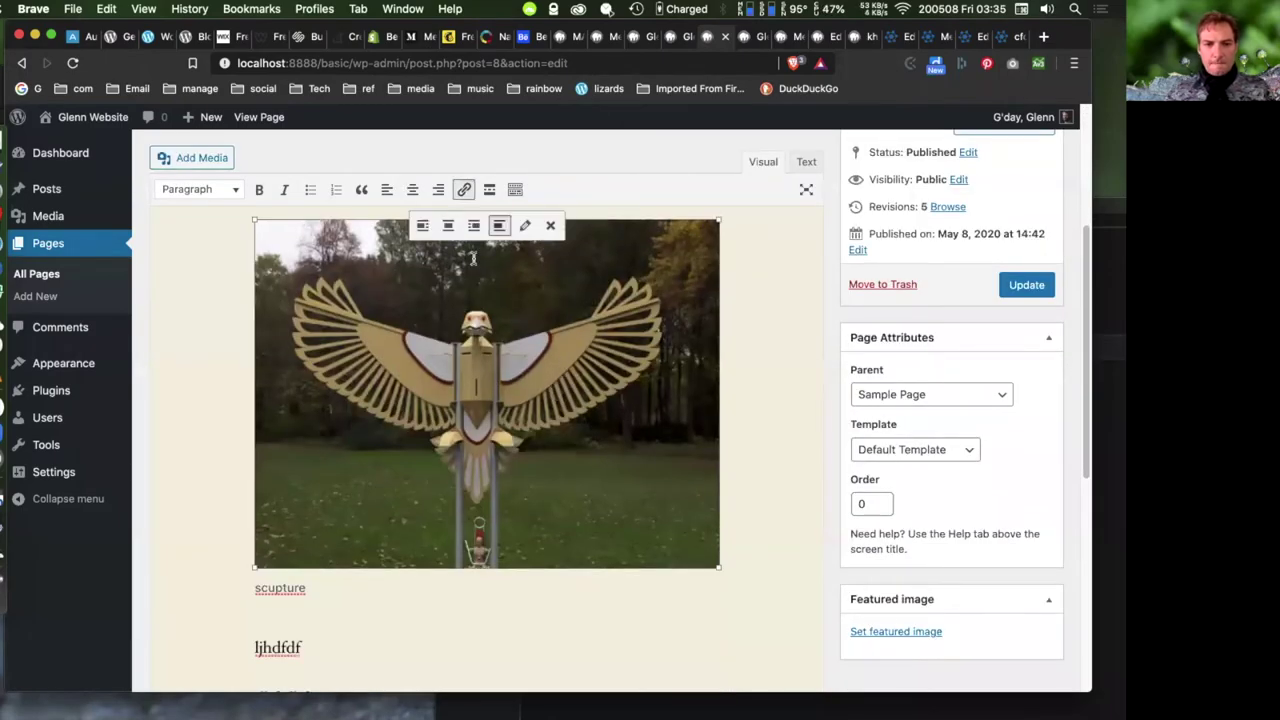
left_click(525, 226)
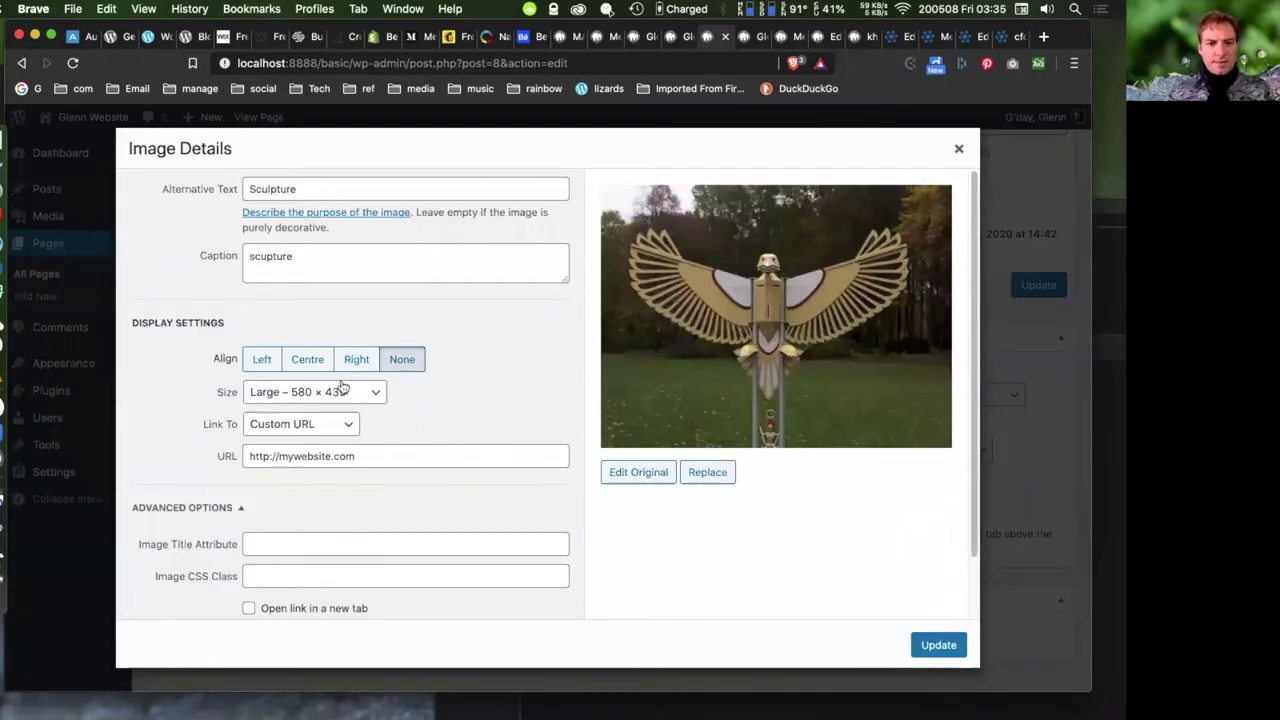
left_click(303, 392)
left_click(345, 360)
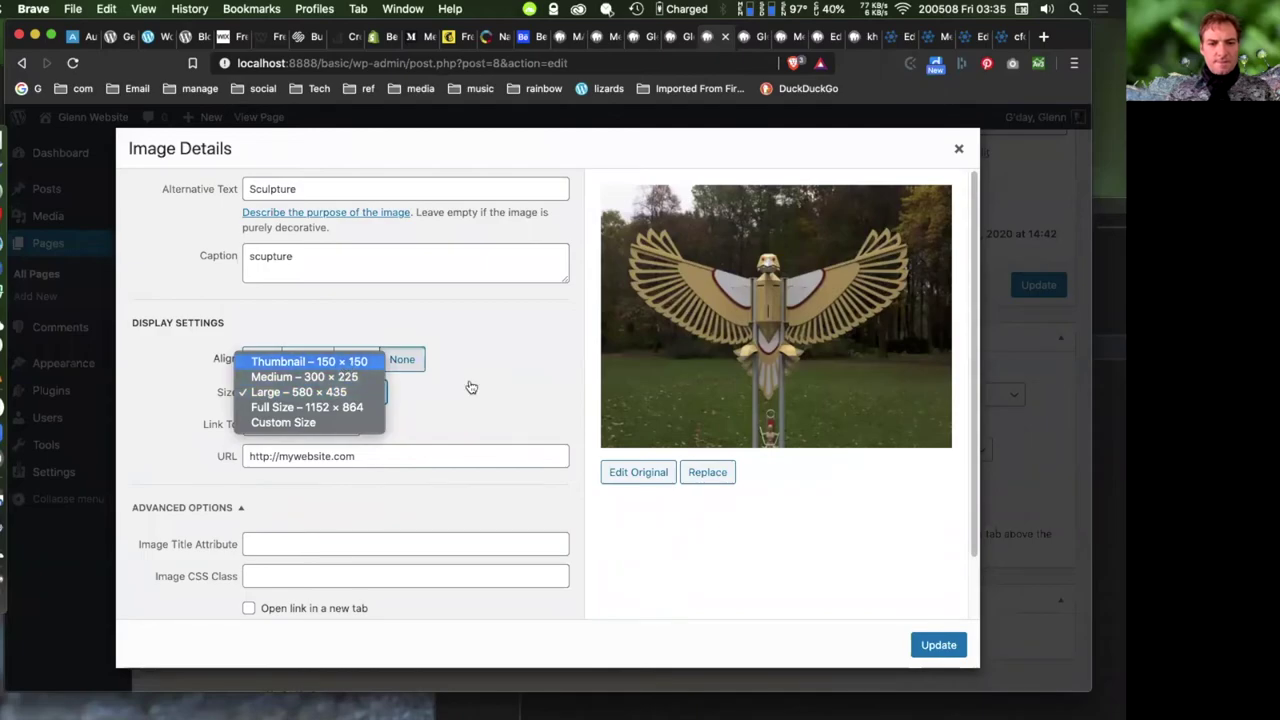
left_click(938, 645)
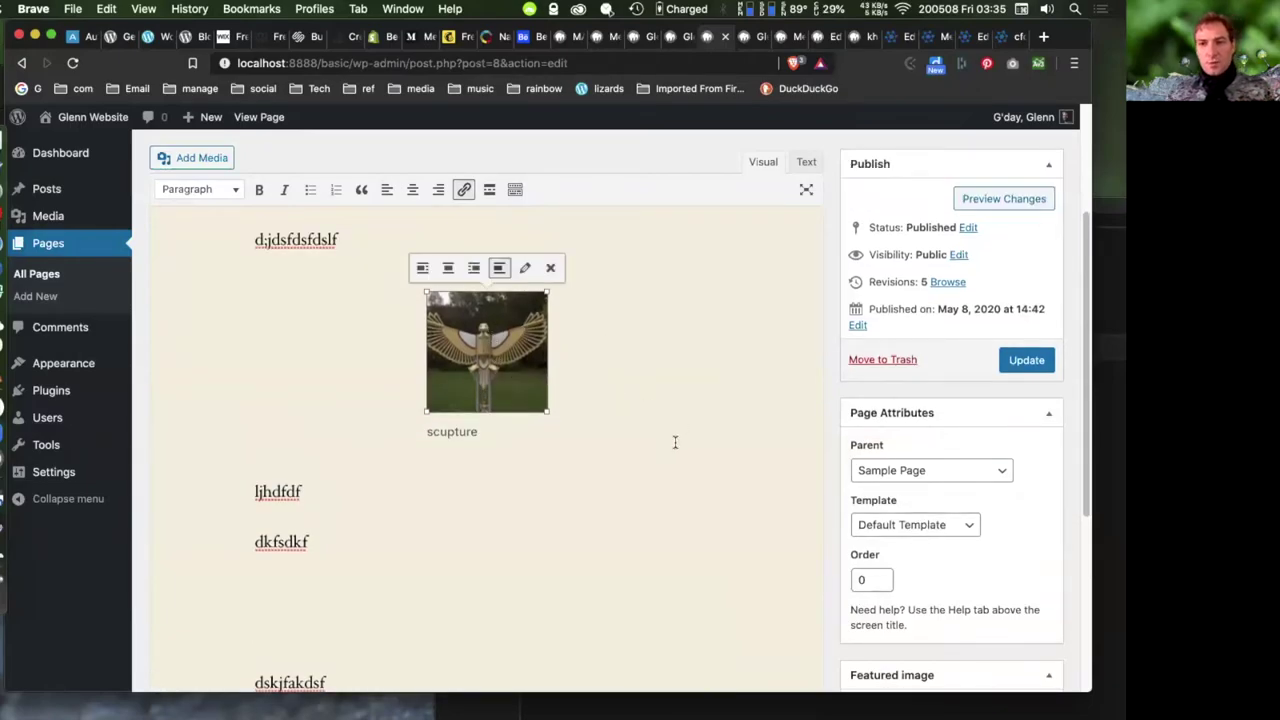
left_click(1040, 362)
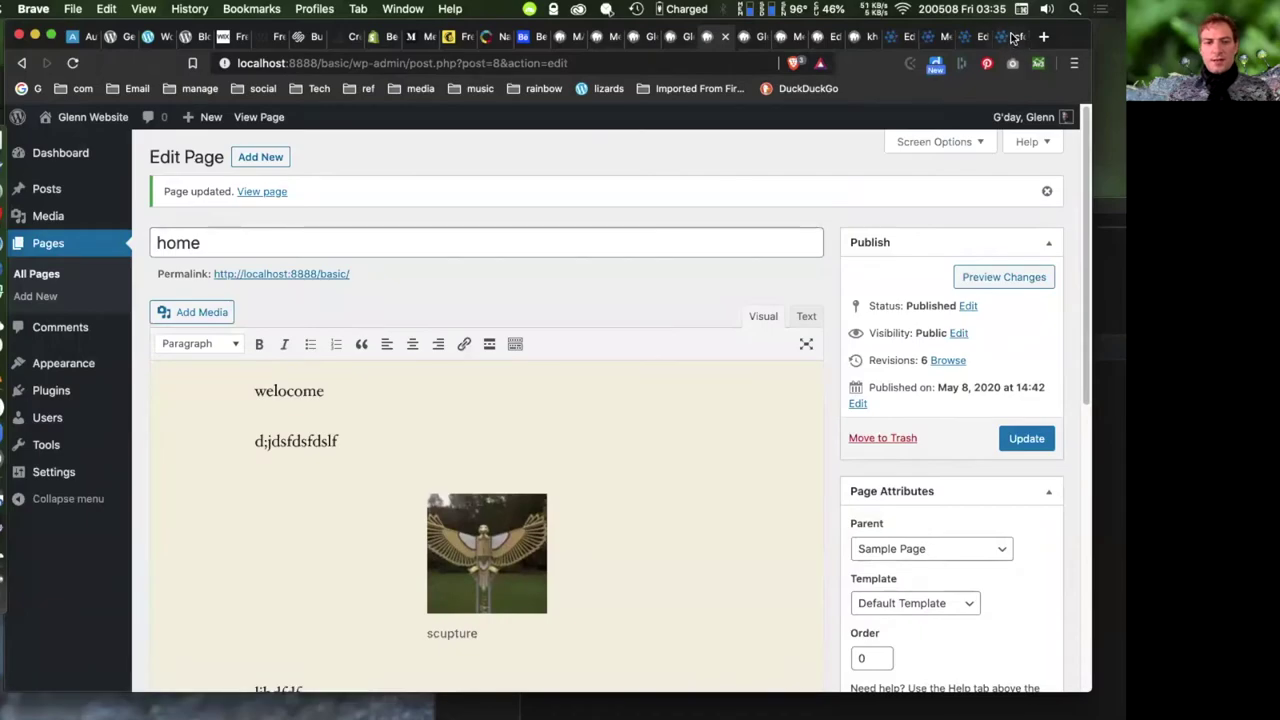
- View the first image of the ActionSkills example gallery at full size, then go back
left_click(1010, 38)
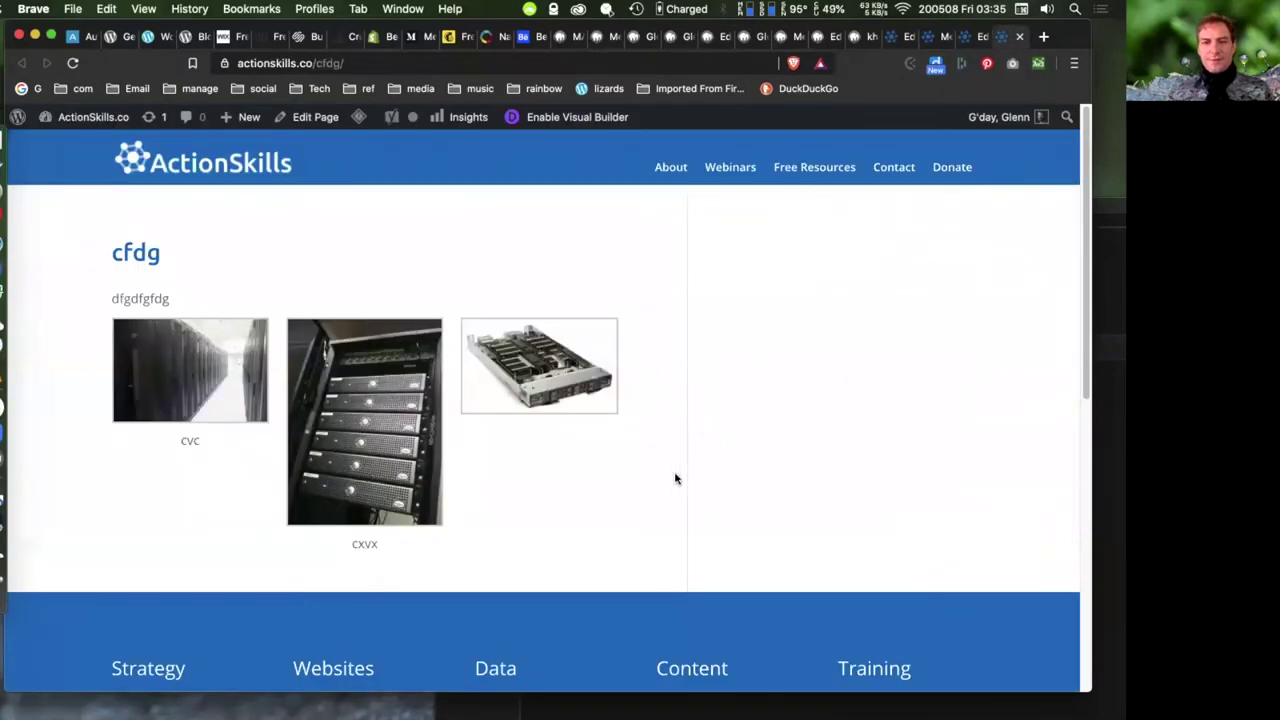
mouse_move(231, 385)
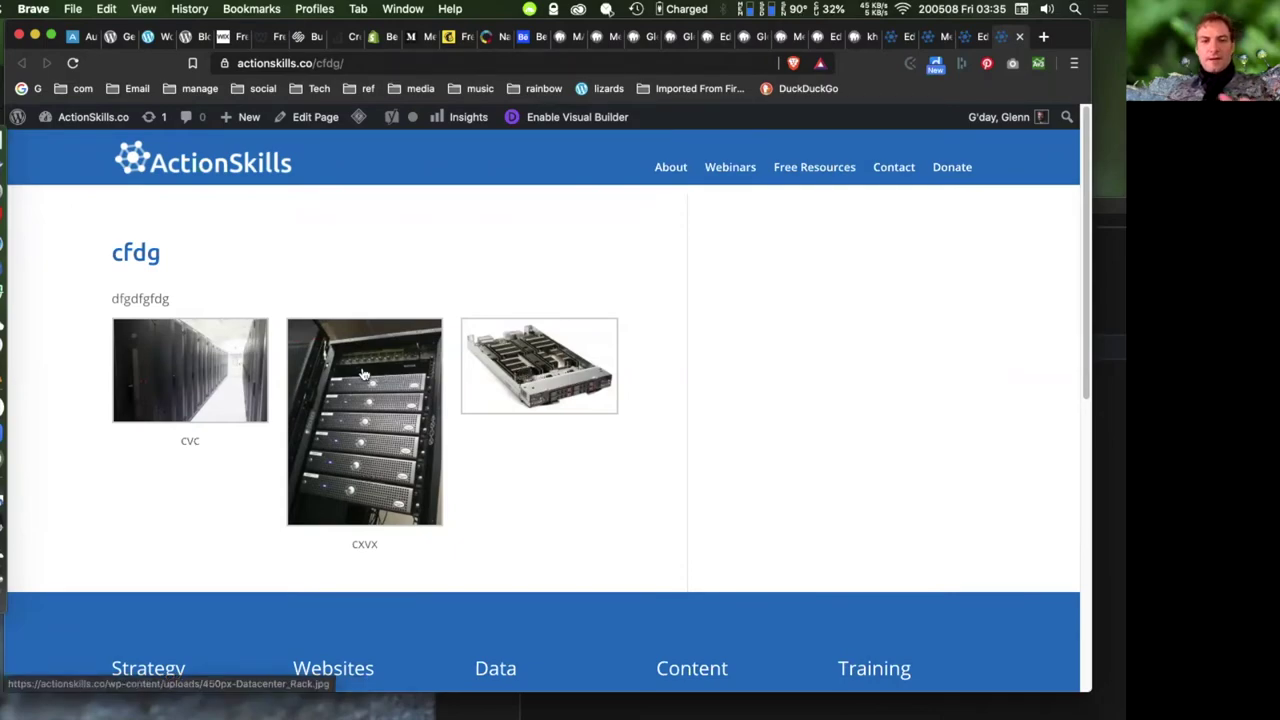
left_click(226, 393)
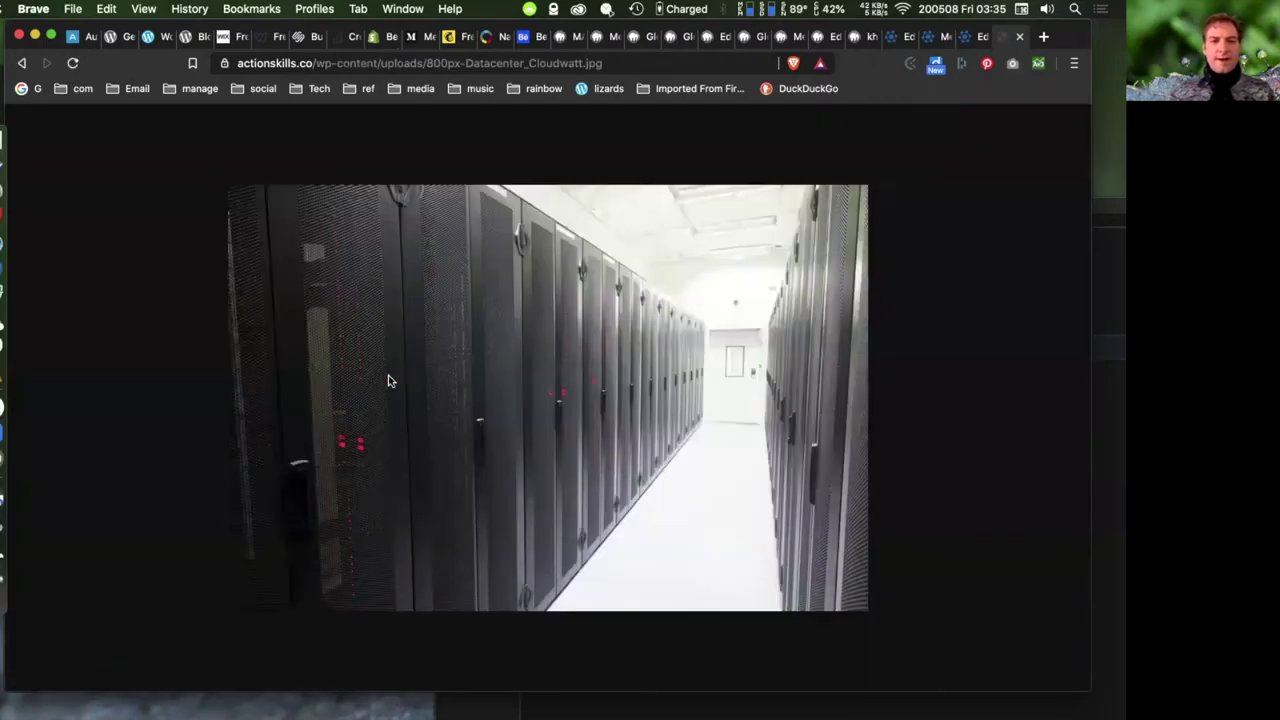
left_click(21, 62)
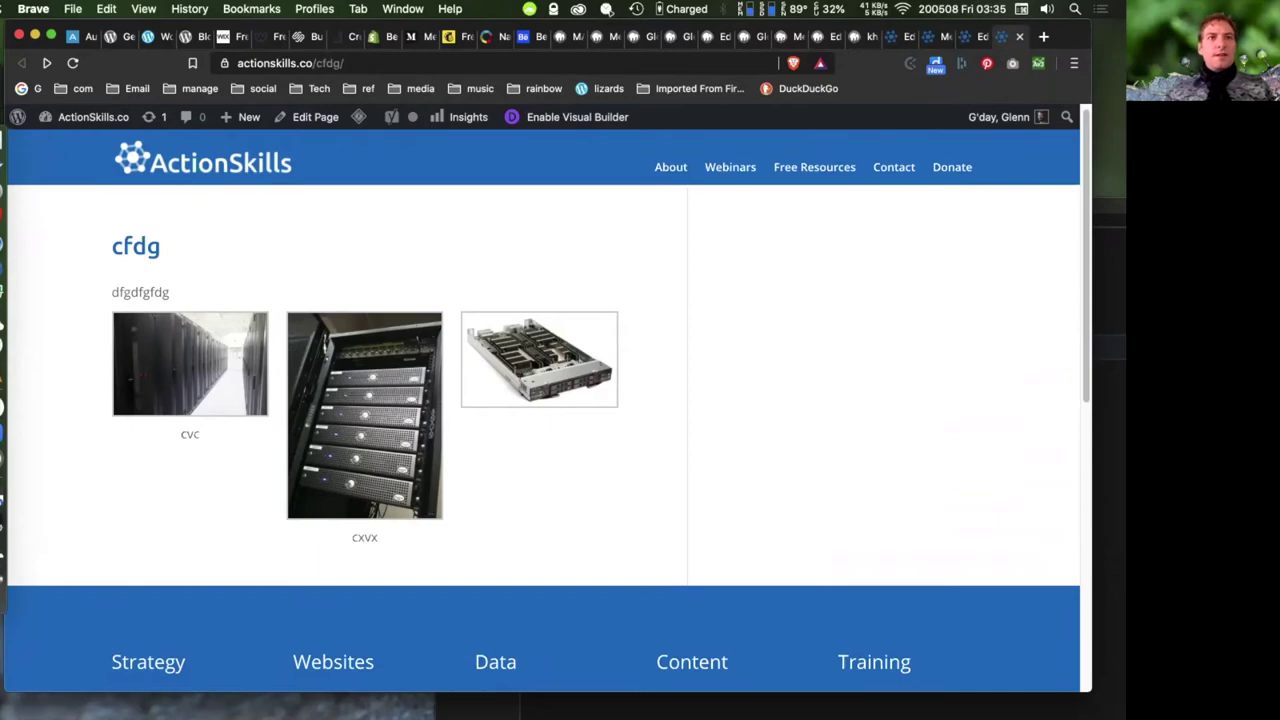
- Return to the browser and show the local site's khfhdgagkhdsf post
key("super+Tab")
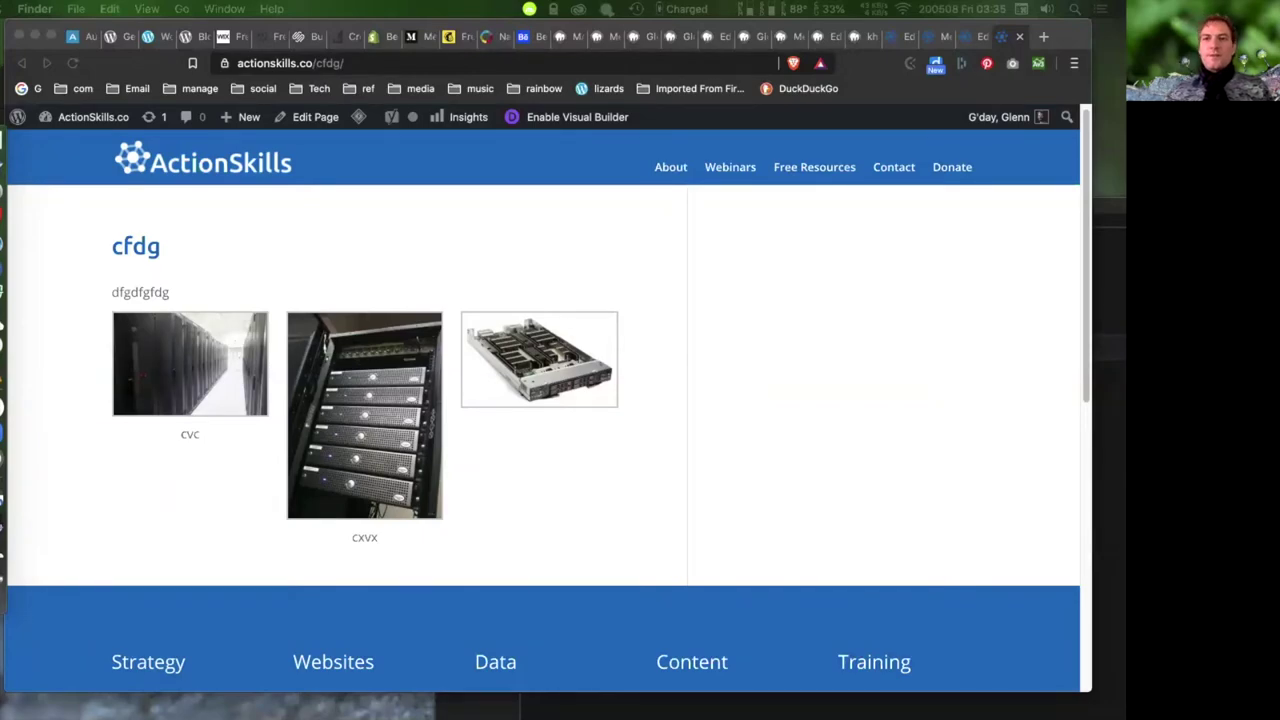
left_click(894, 432)
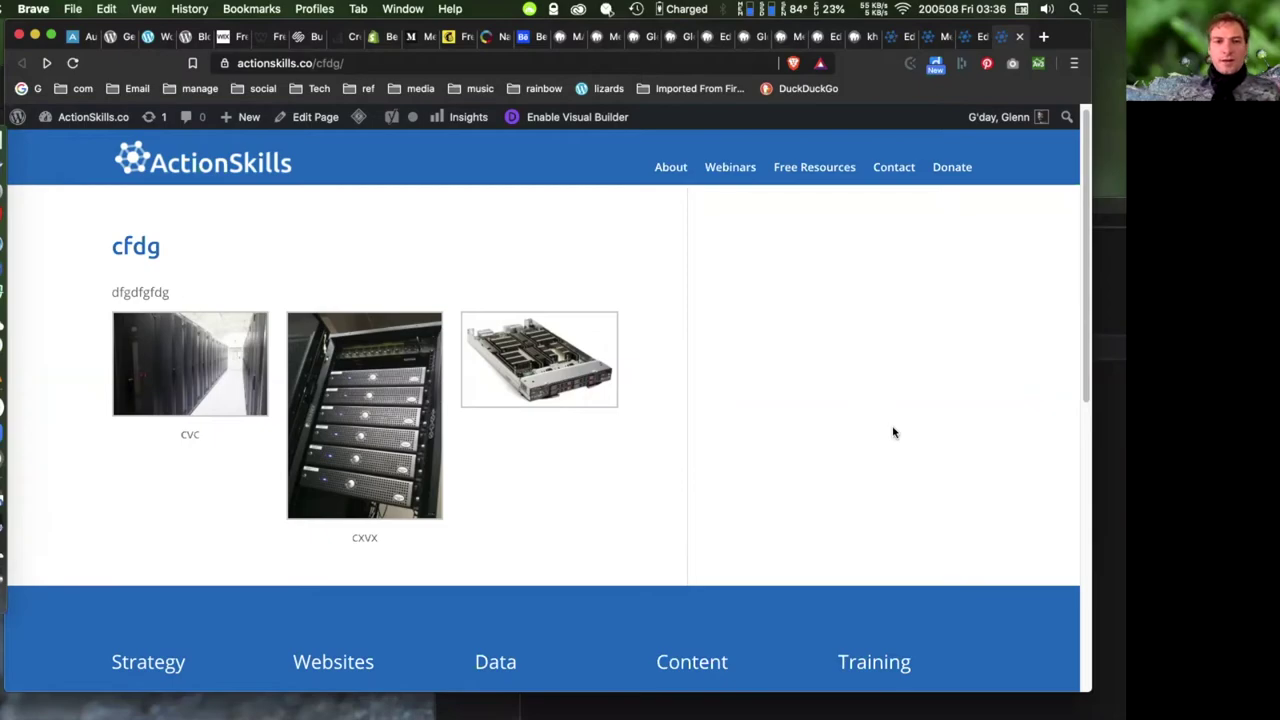
left_click(576, 42)
left_click(862, 36)
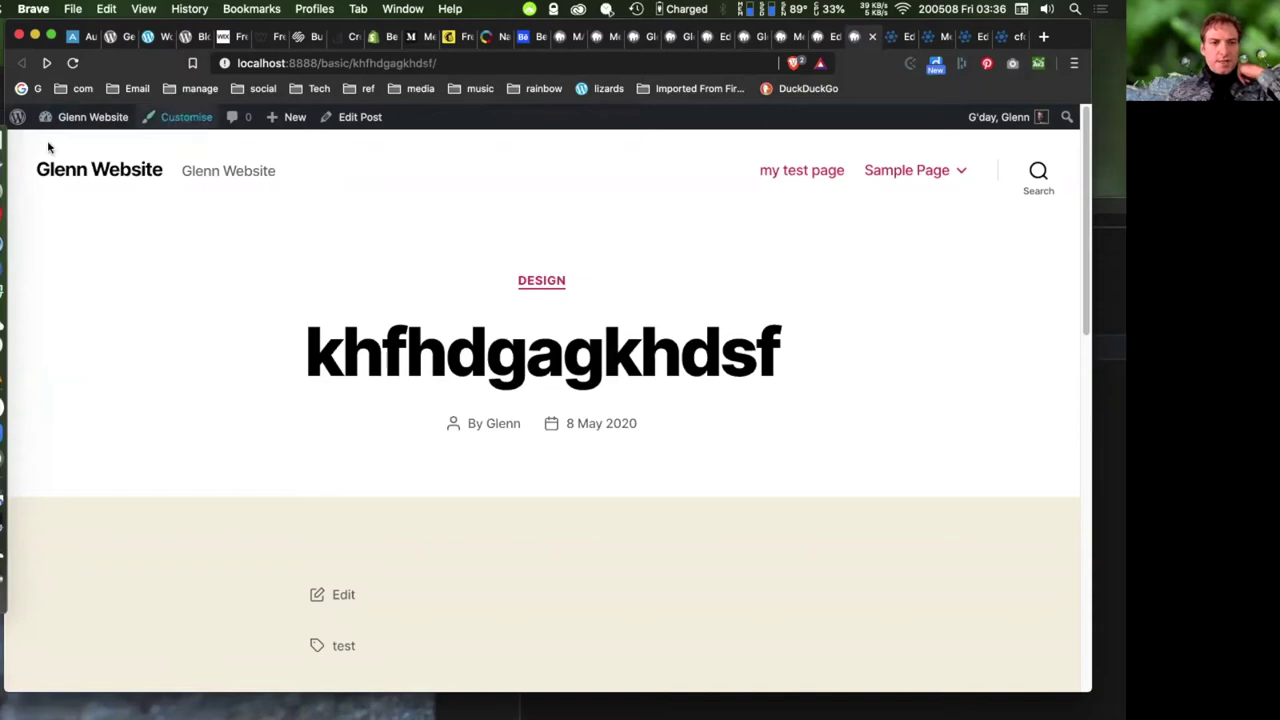
- Go to the Dashboard's Comments list and inspect the Hello world! comment's moderation actions
mouse_move(90, 120)
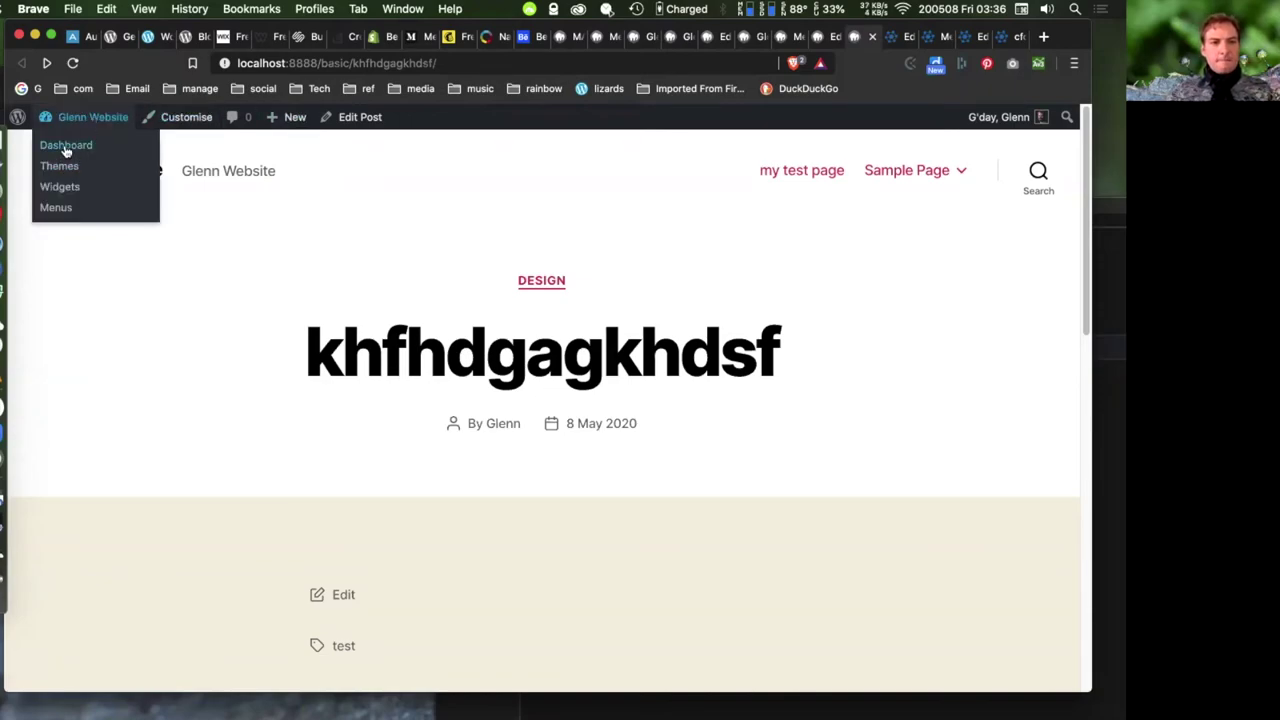
left_click(66, 145)
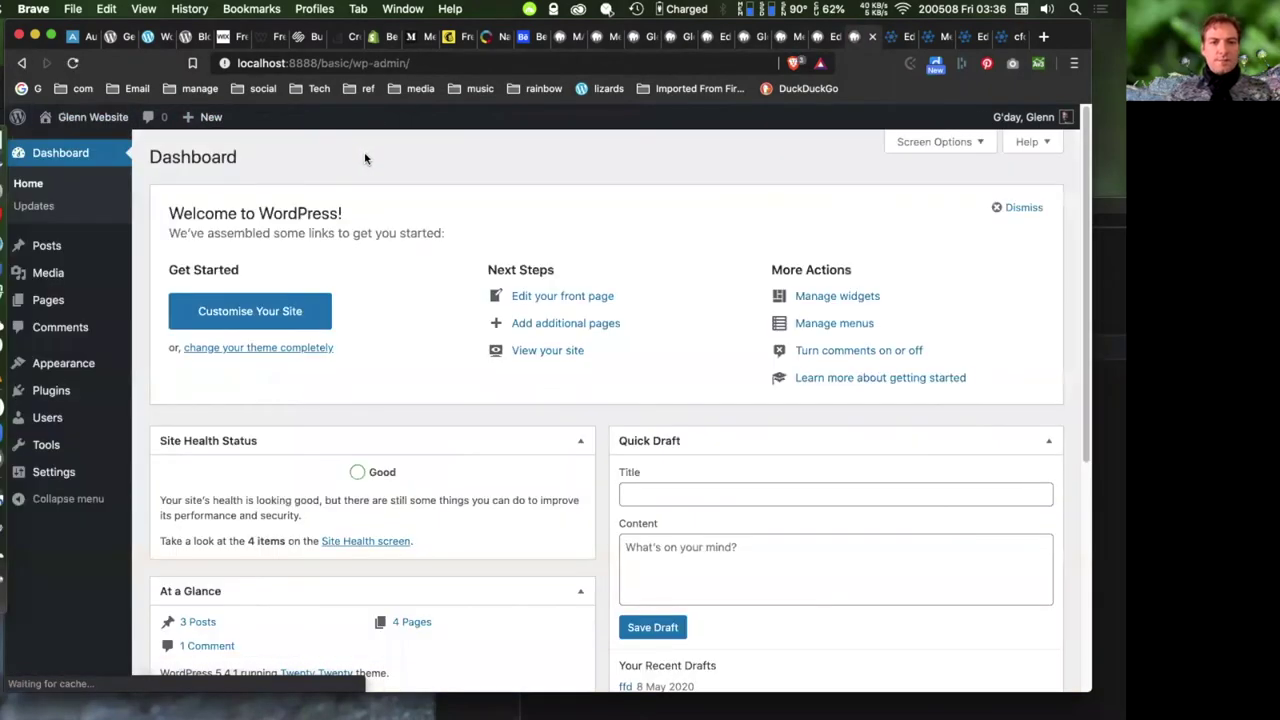
left_click(48, 332)
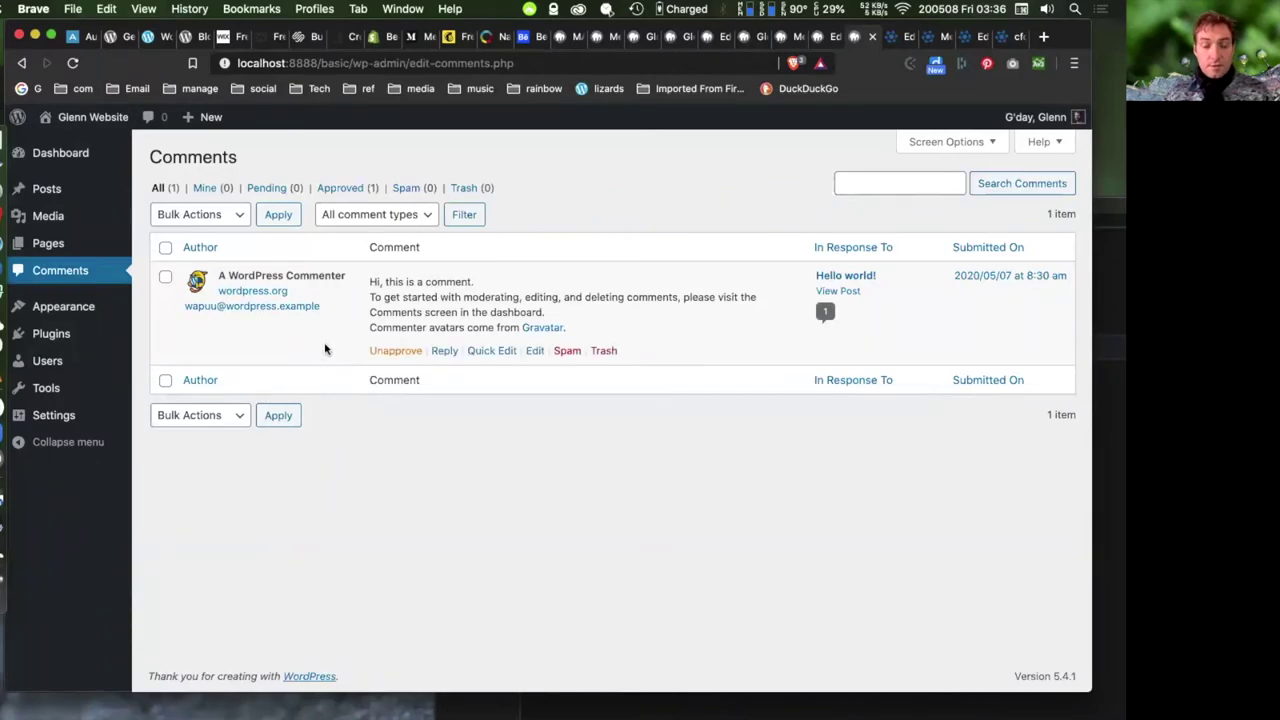
mouse_move(380, 350)
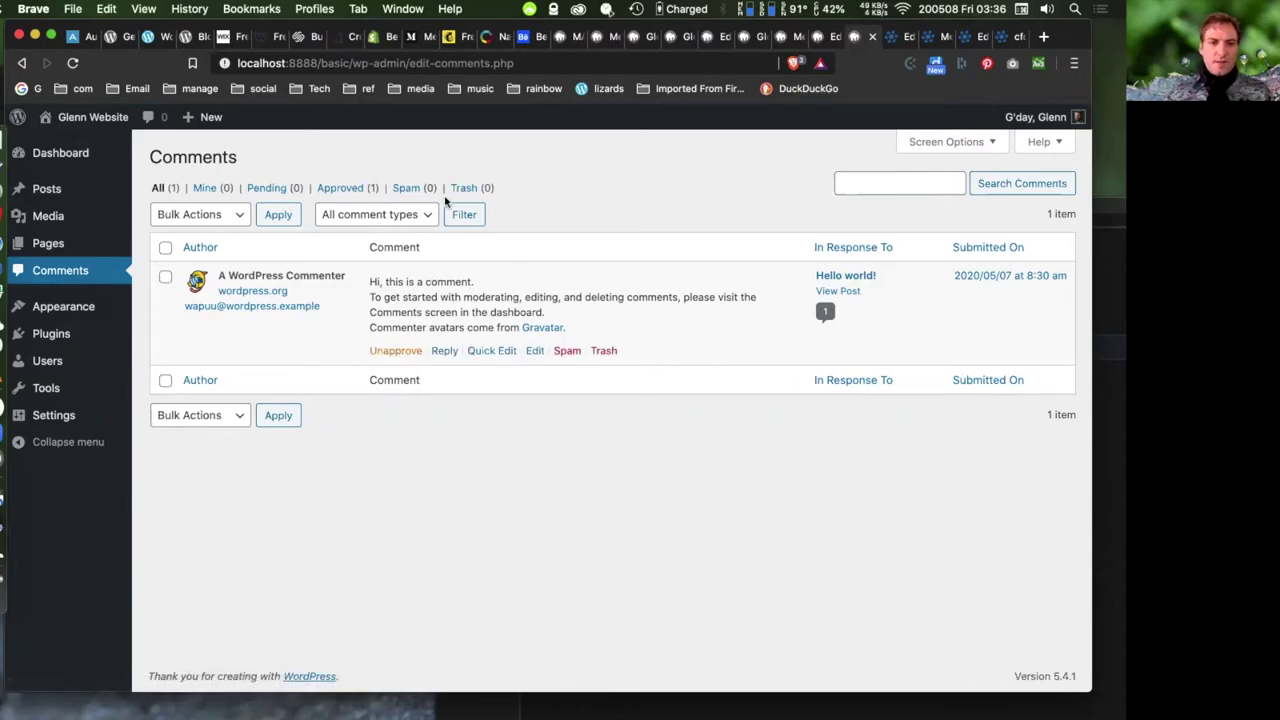
mouse_move(600, 383)
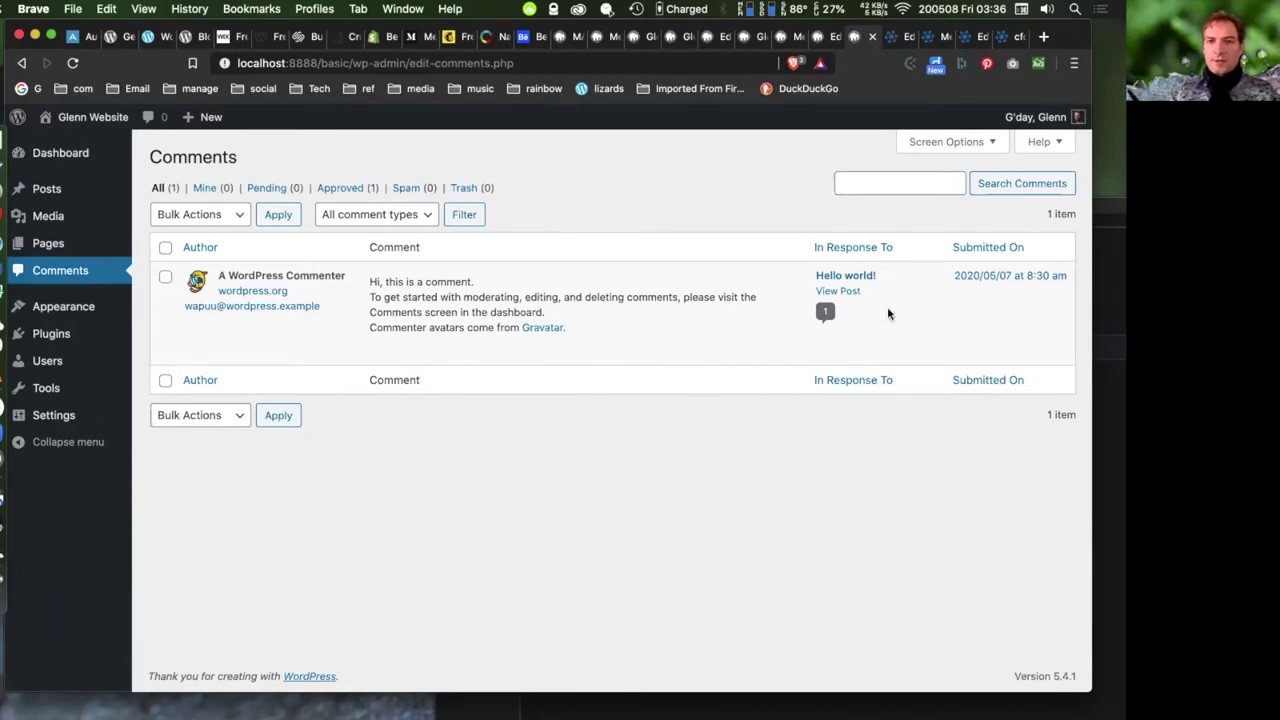
mouse_move(834, 280)
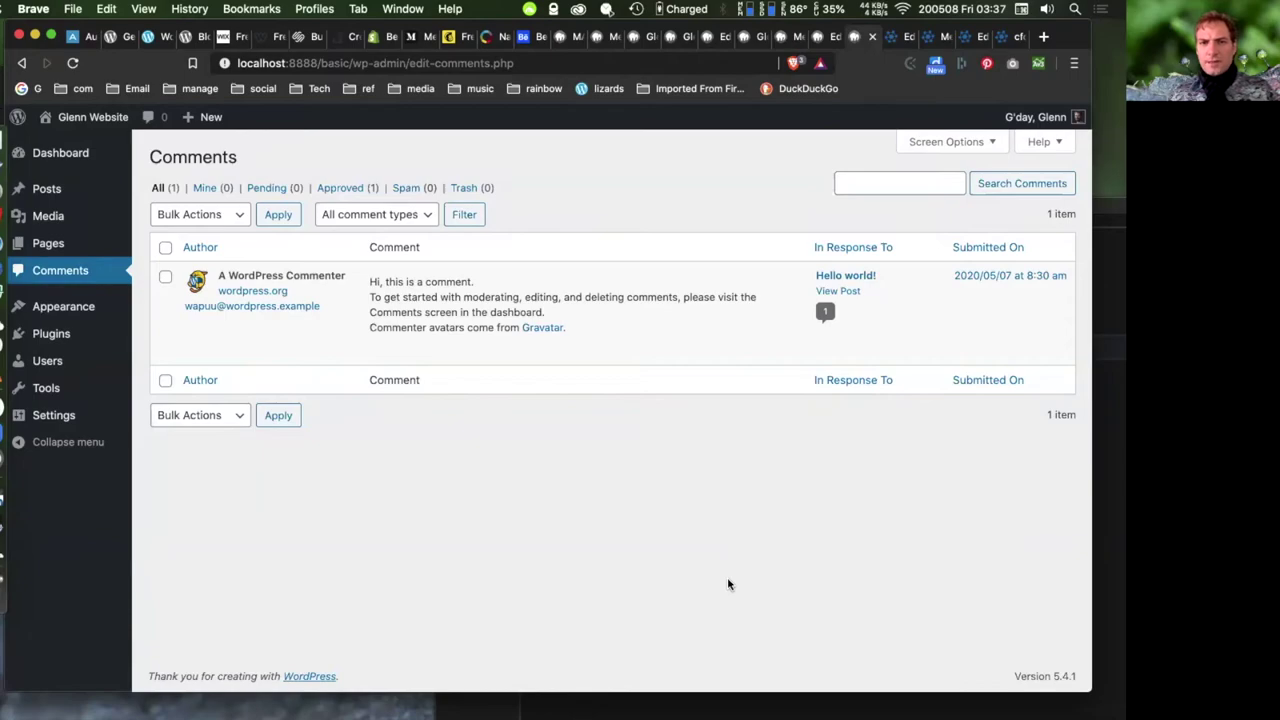
- Open the Hello world! post and enable the Discussion and Comments boxes in Screen Options
left_click(836, 279)
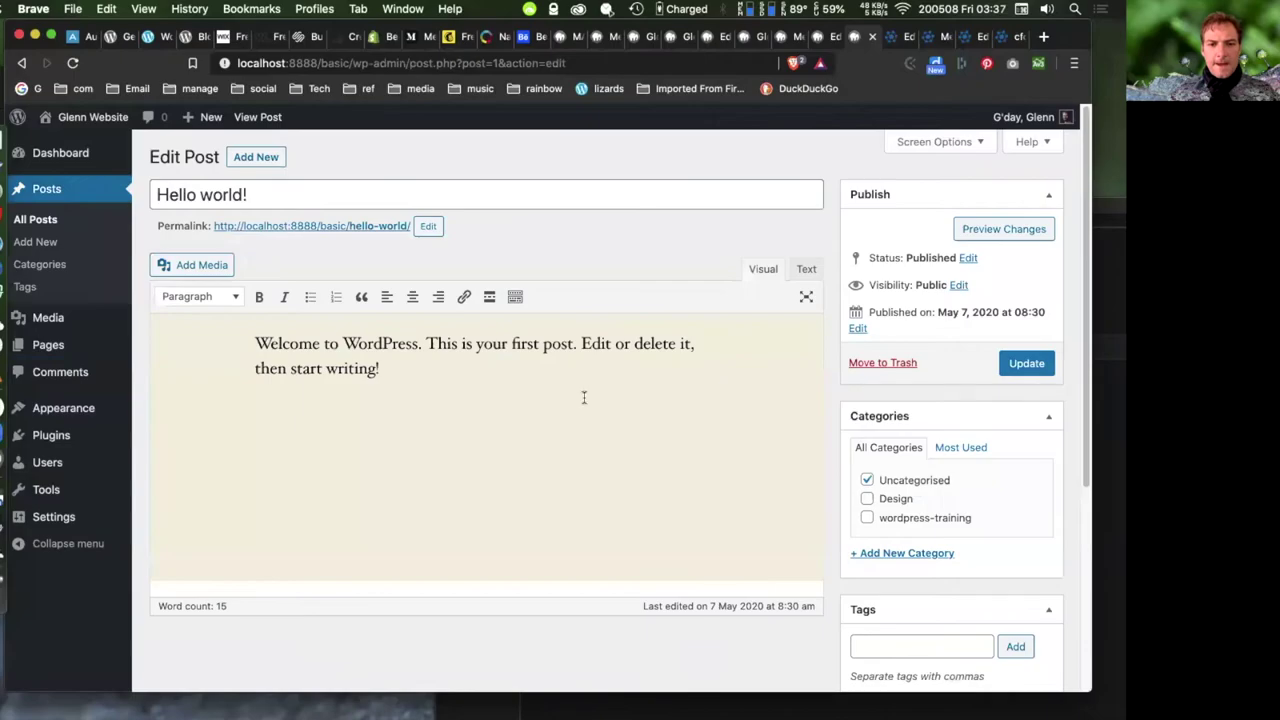
scroll(766, 432, "down", 3)
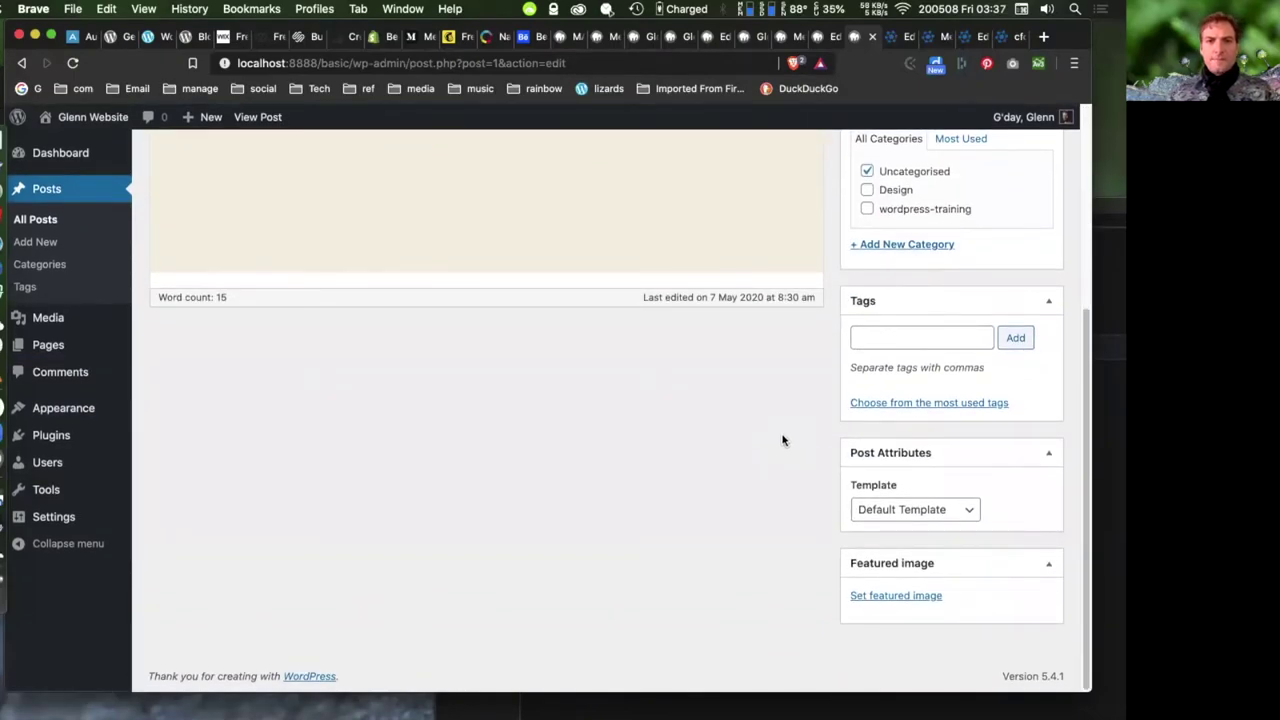
scroll(776, 434, "up", 3)
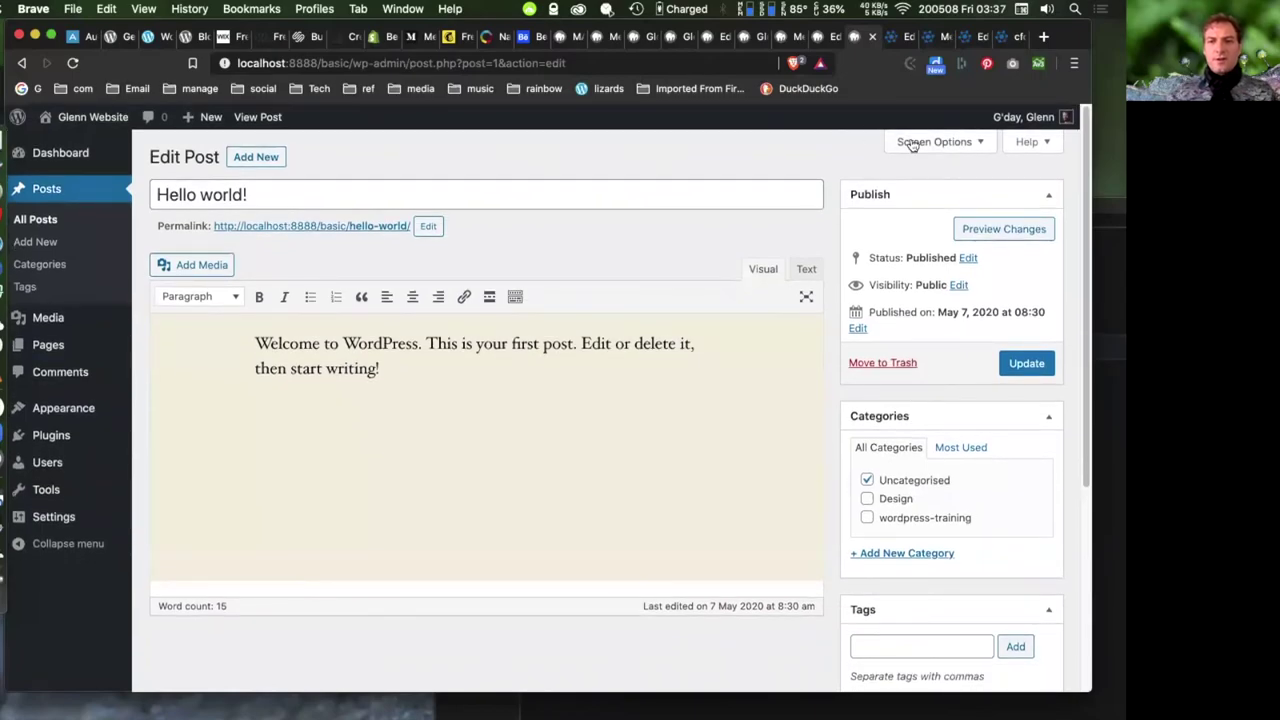
left_click(905, 141)
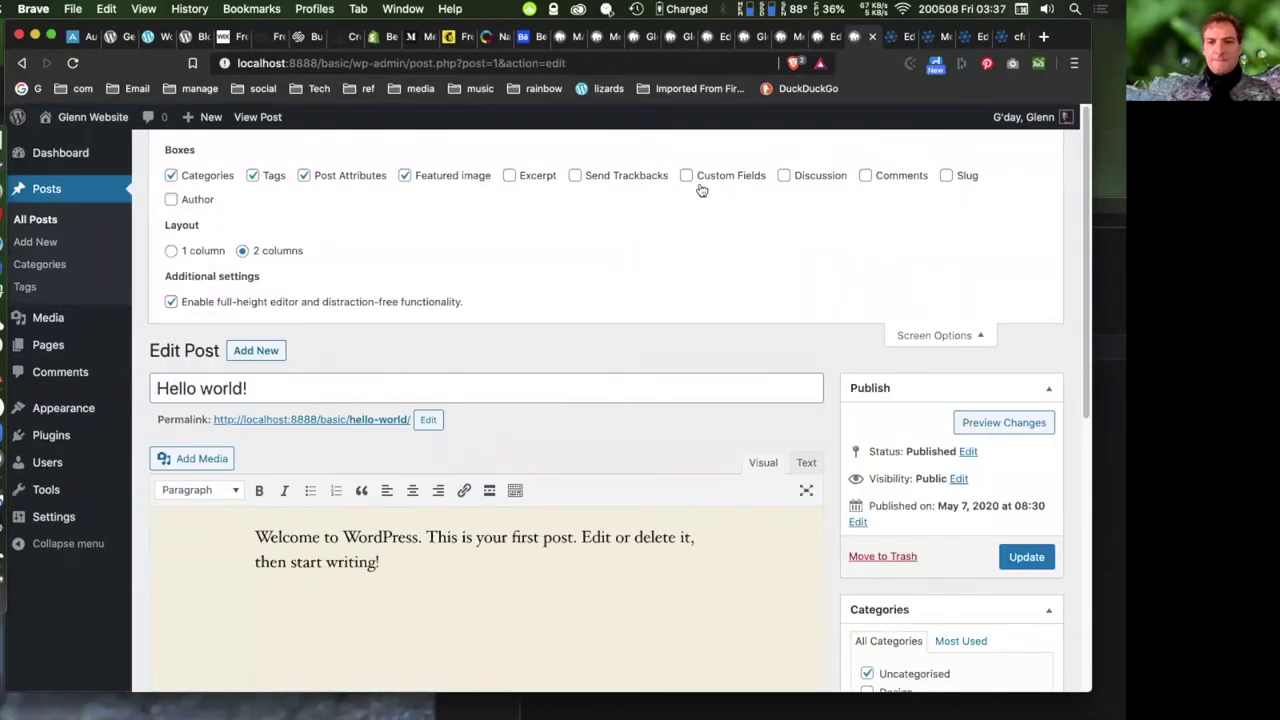
left_click(782, 175)
left_click(866, 177)
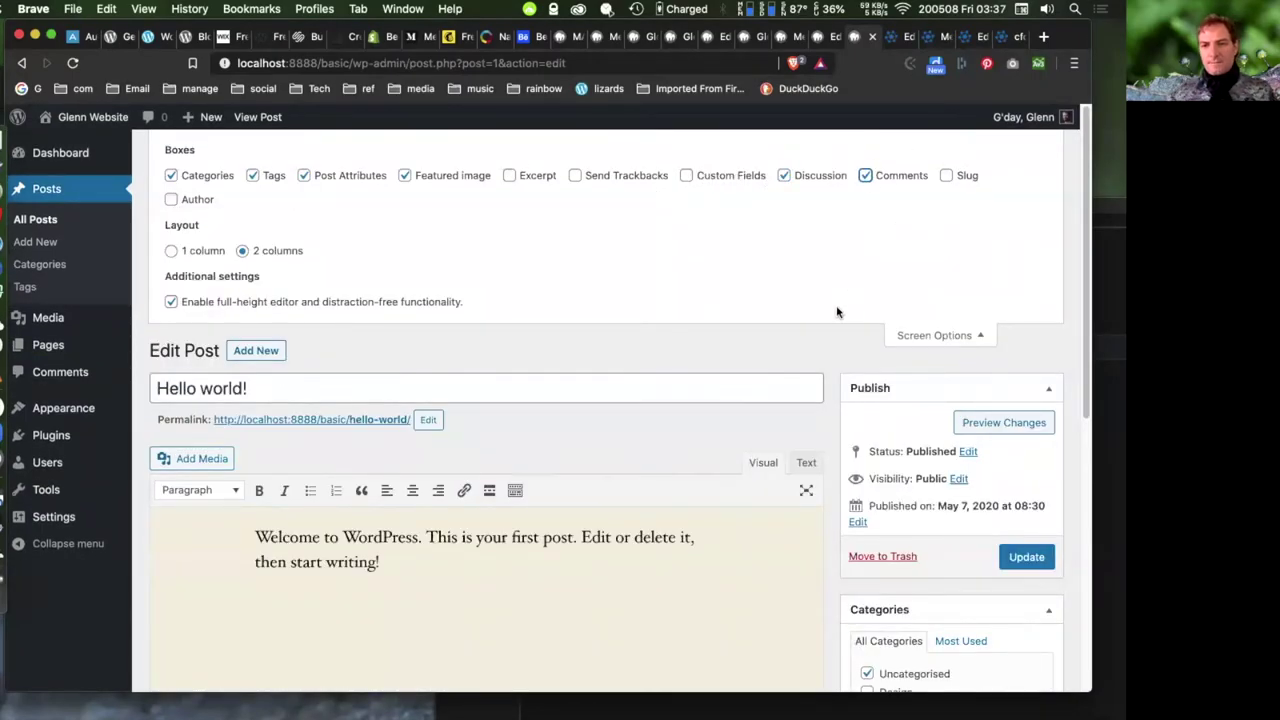
left_click(934, 336)
- Disallow comments and trackbacks, update the post, and move it to the Trash
scroll(760, 292, "down", 5)
left_click(166, 370)
left_click(167, 388)
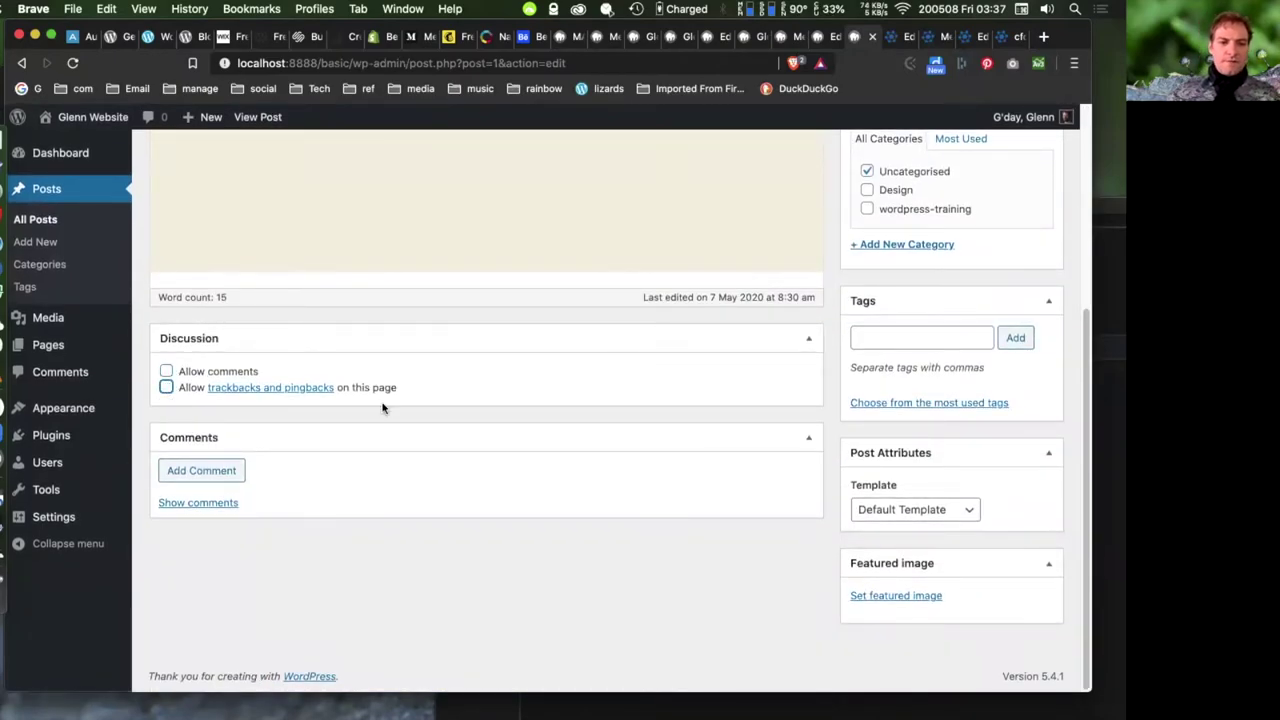
scroll(875, 450, "up", 5)
left_click(1027, 286)
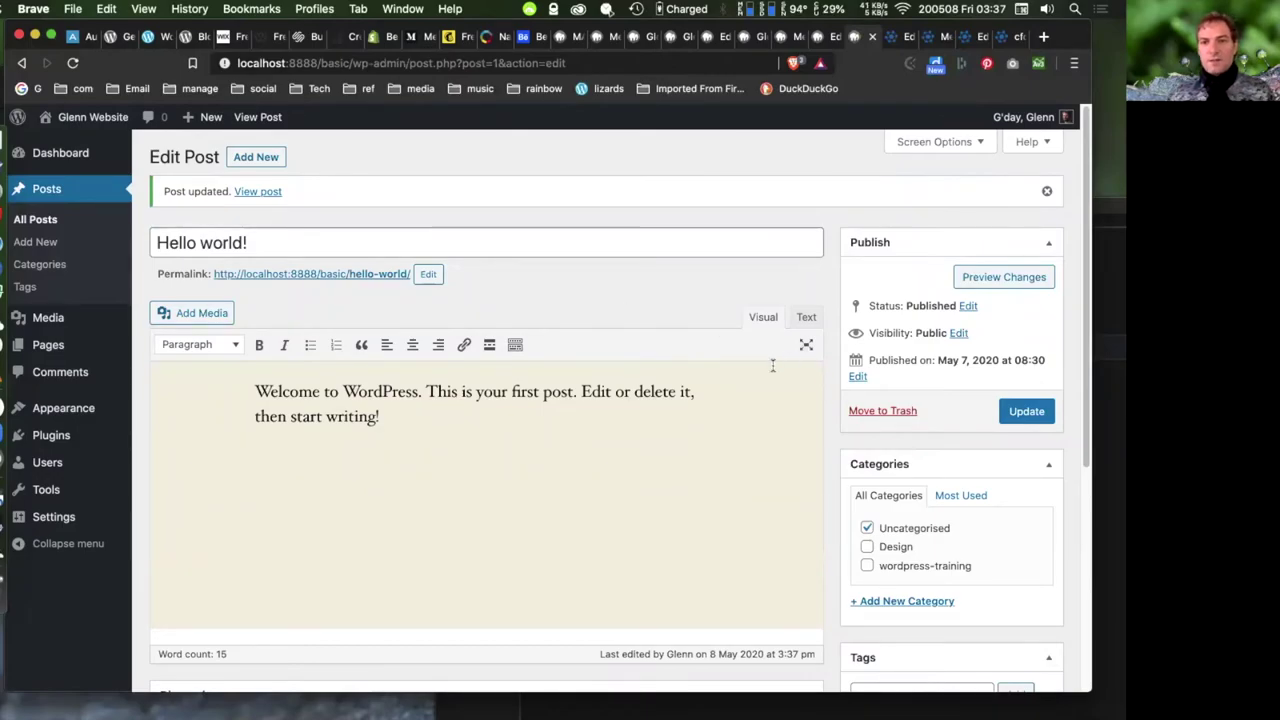
left_click(880, 412)
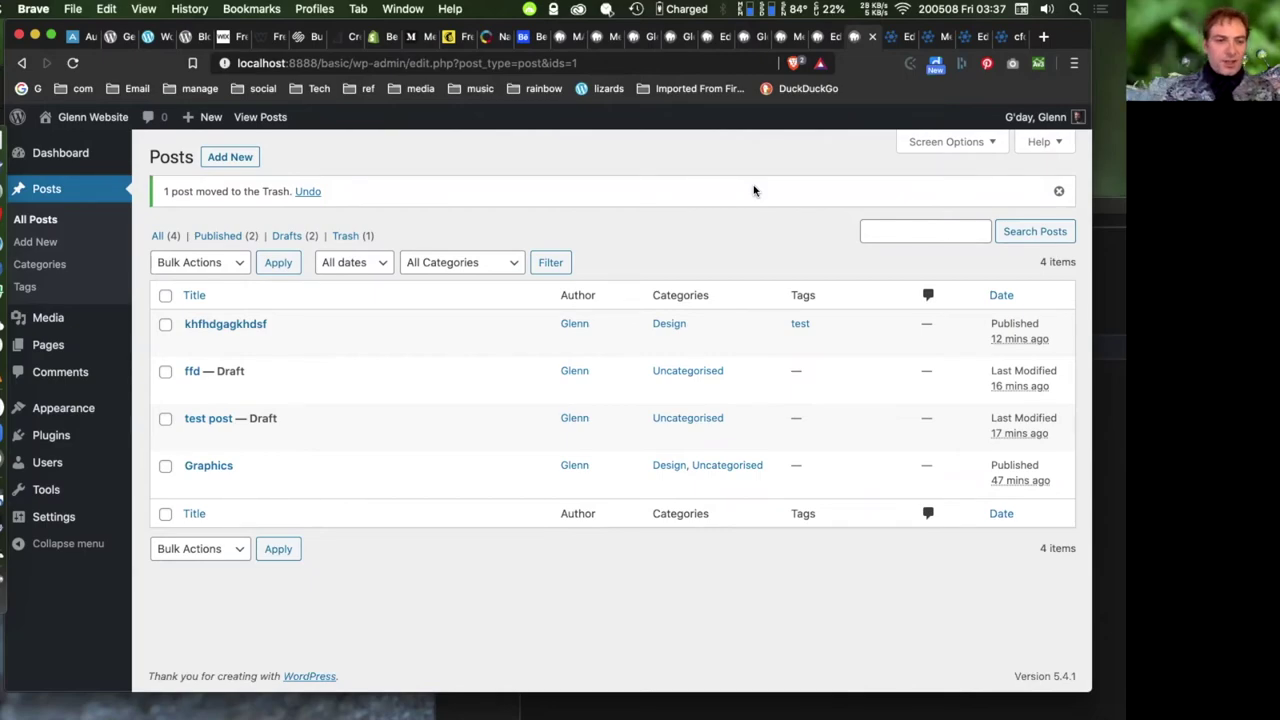
- Open the Users screen from the admin sidebar
left_click(43, 466)
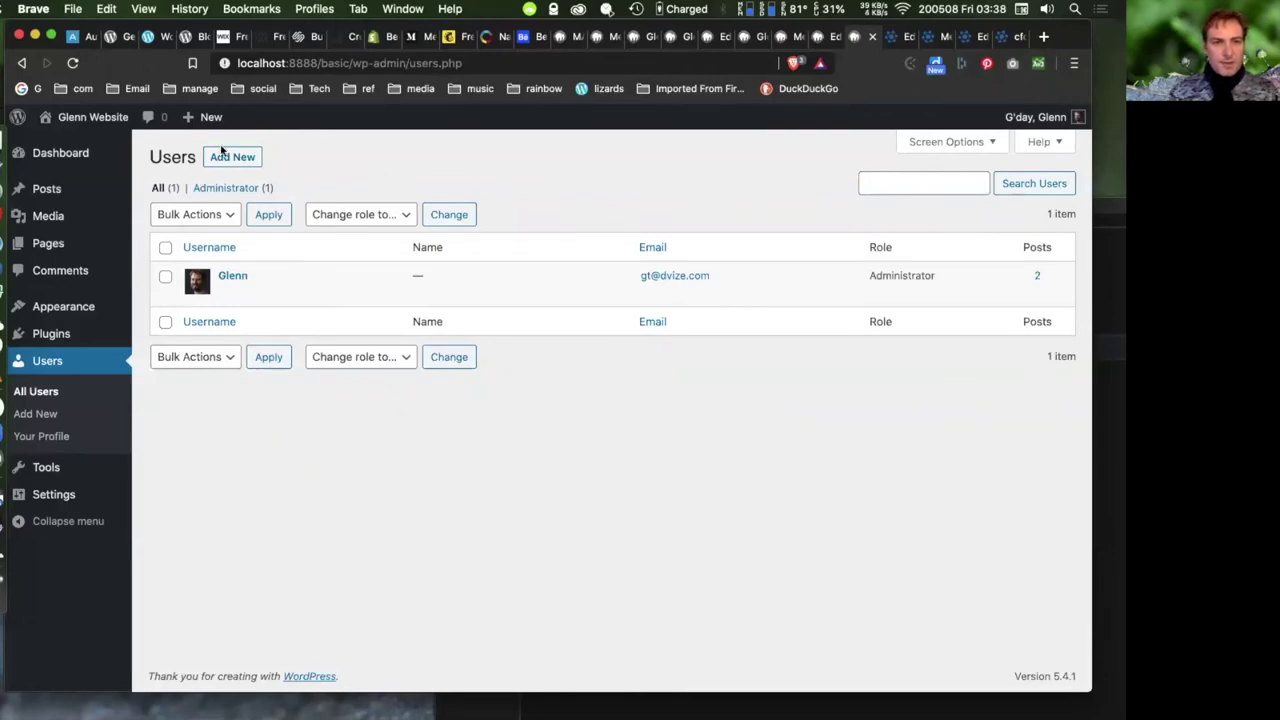
- Open the Add New User form and enter the new user's username and e-mail address
left_click_drag(246, 158, 263, 157)
left_click(249, 159)
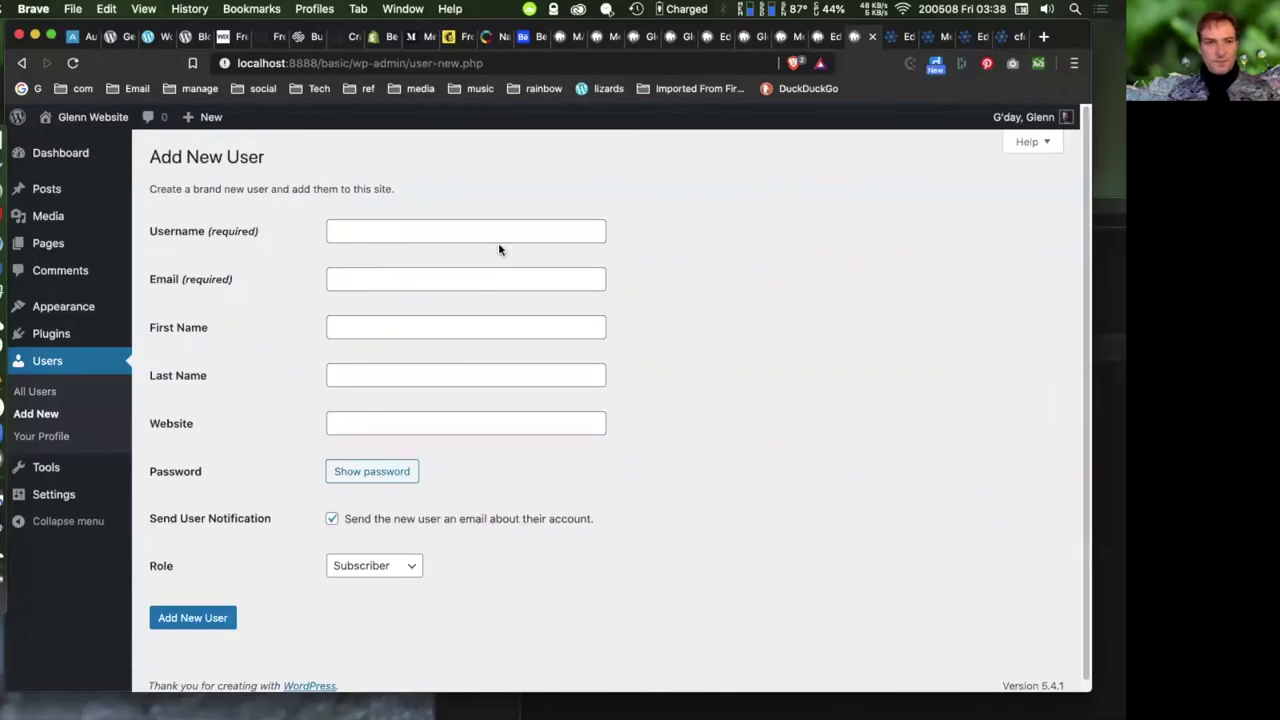
left_click(429, 231)
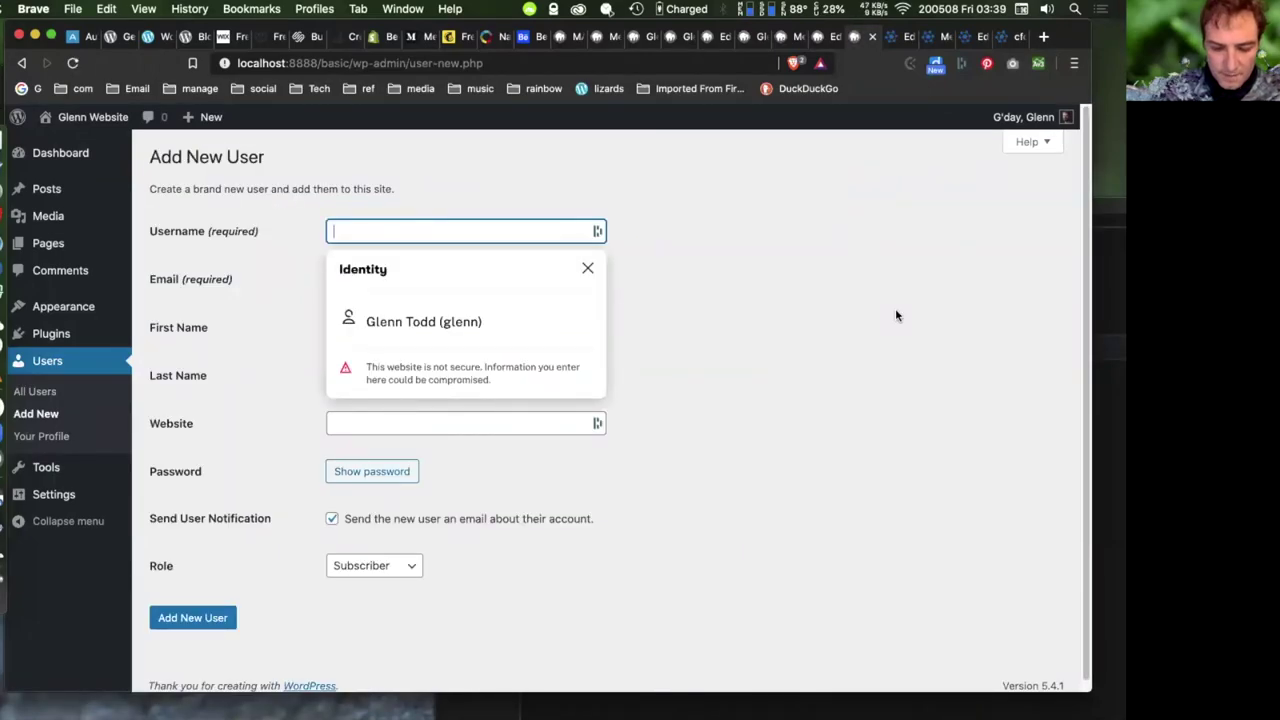
type("Mary")
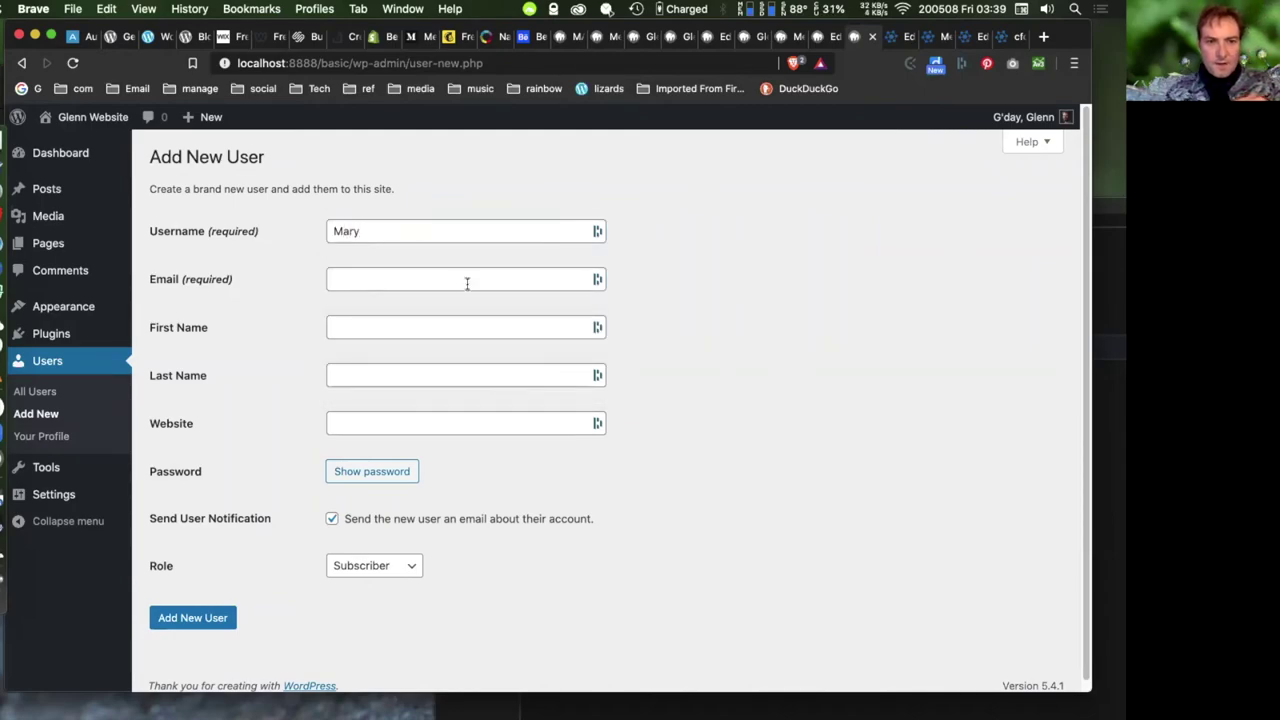
left_click(466, 280)
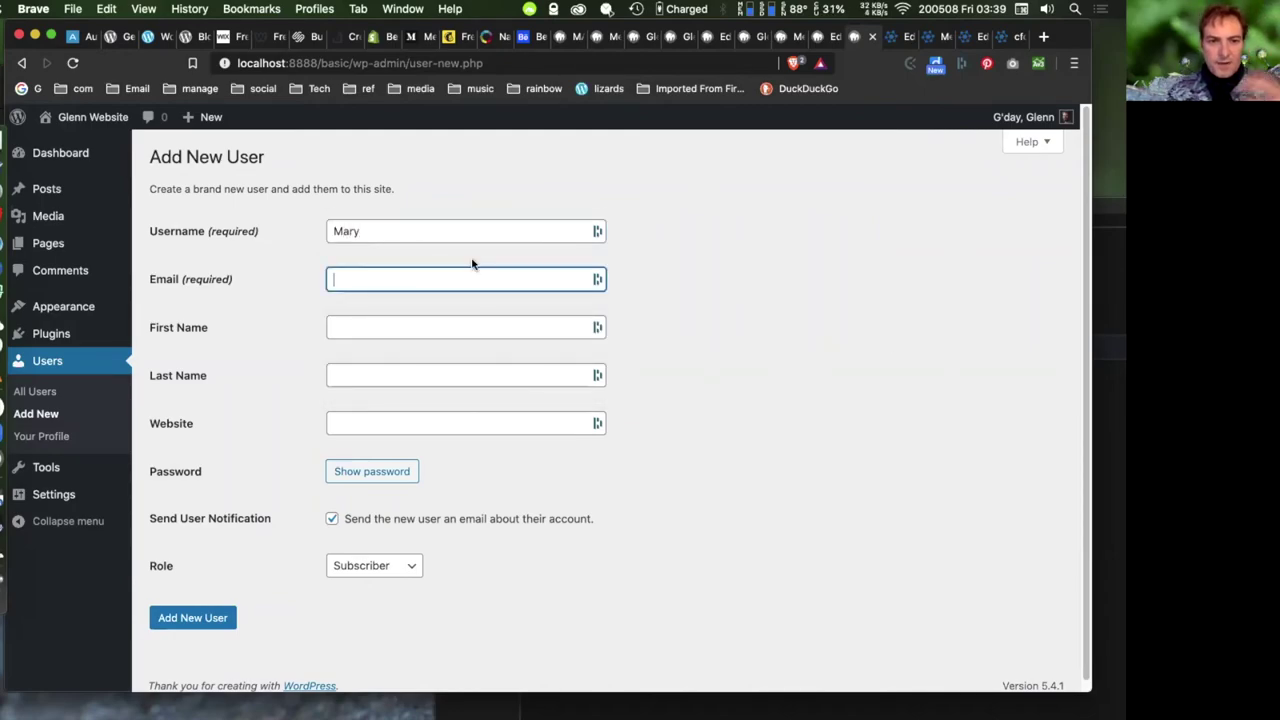
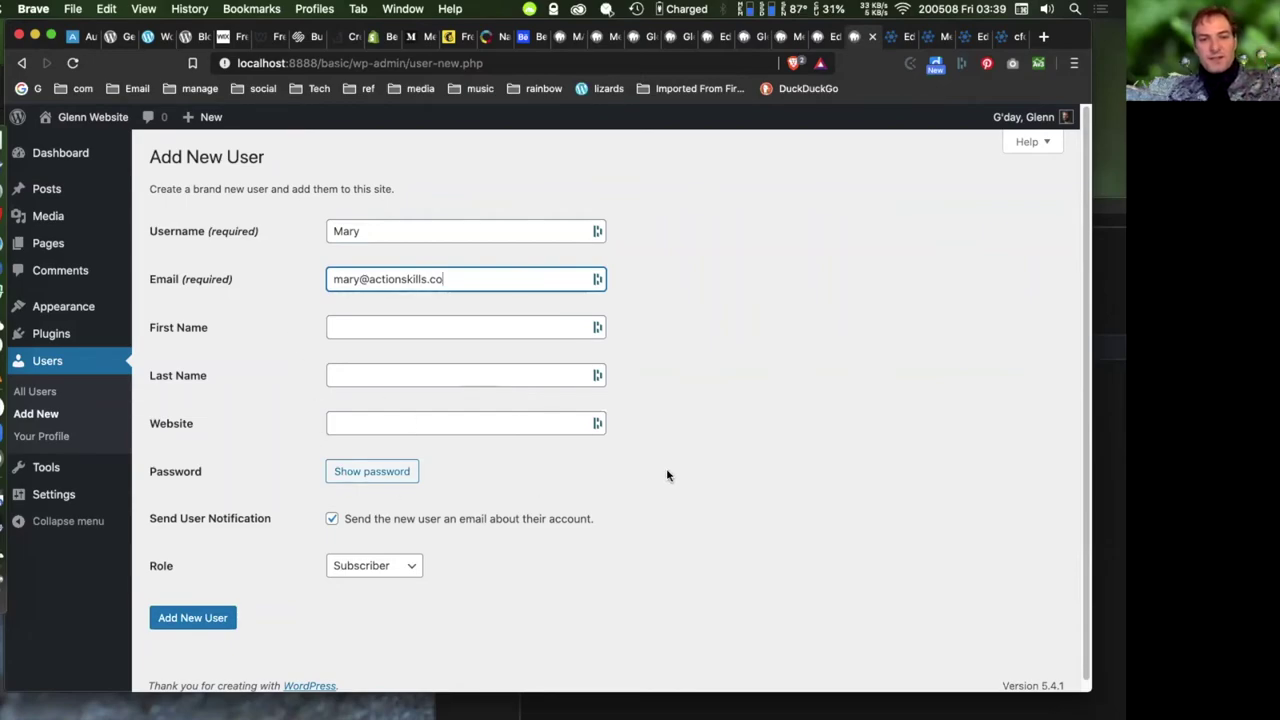
left_click(788, 344)
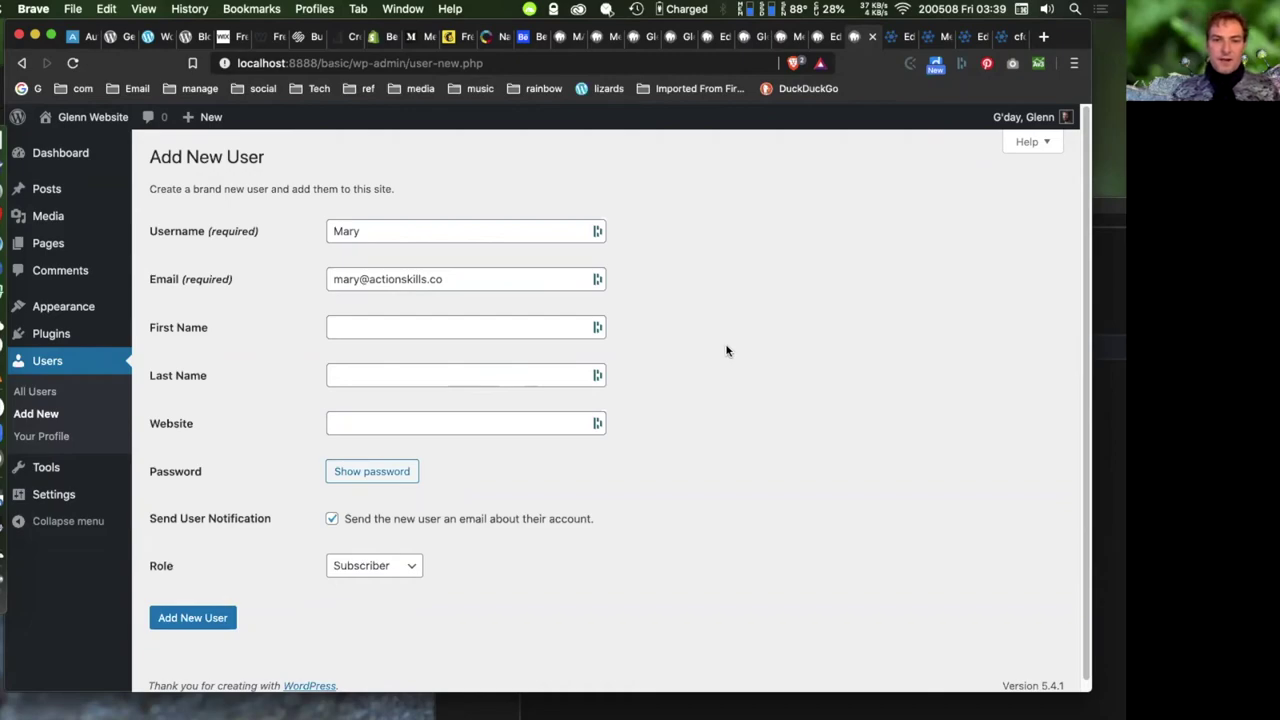
- Fill in the user's first and last name and reveal the generated strong password
left_click(397, 327)
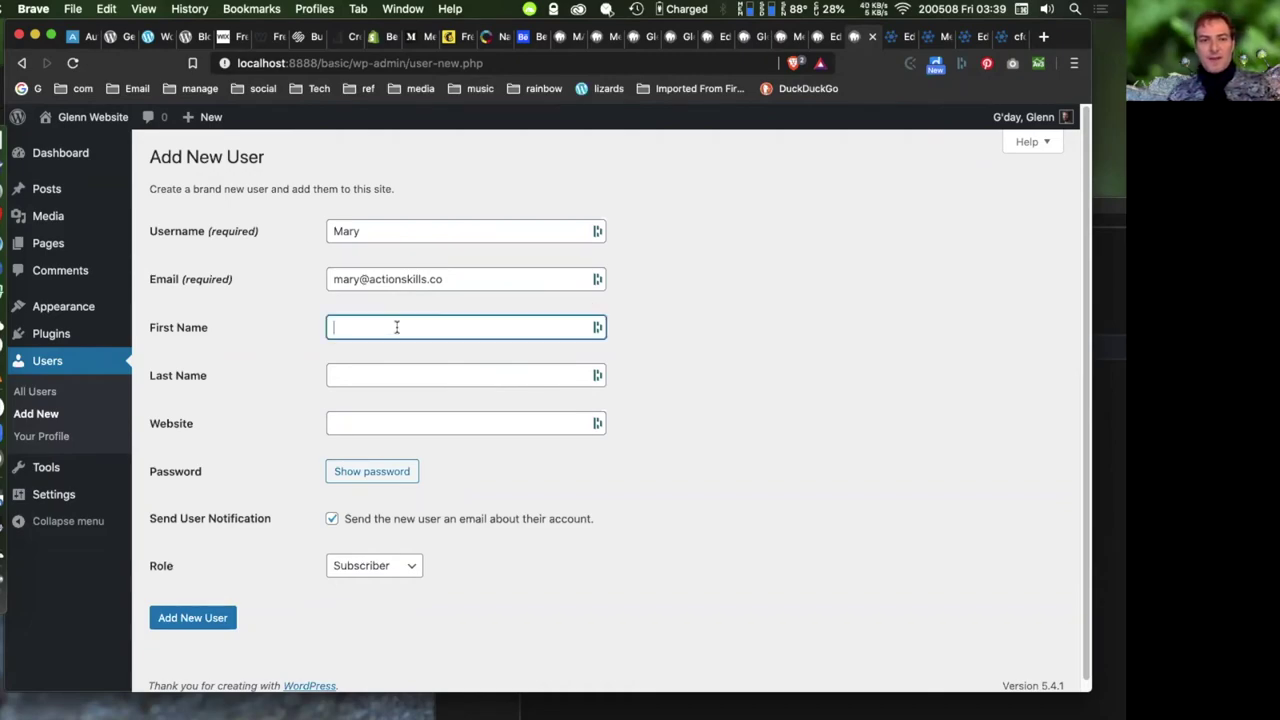
left_click(463, 374)
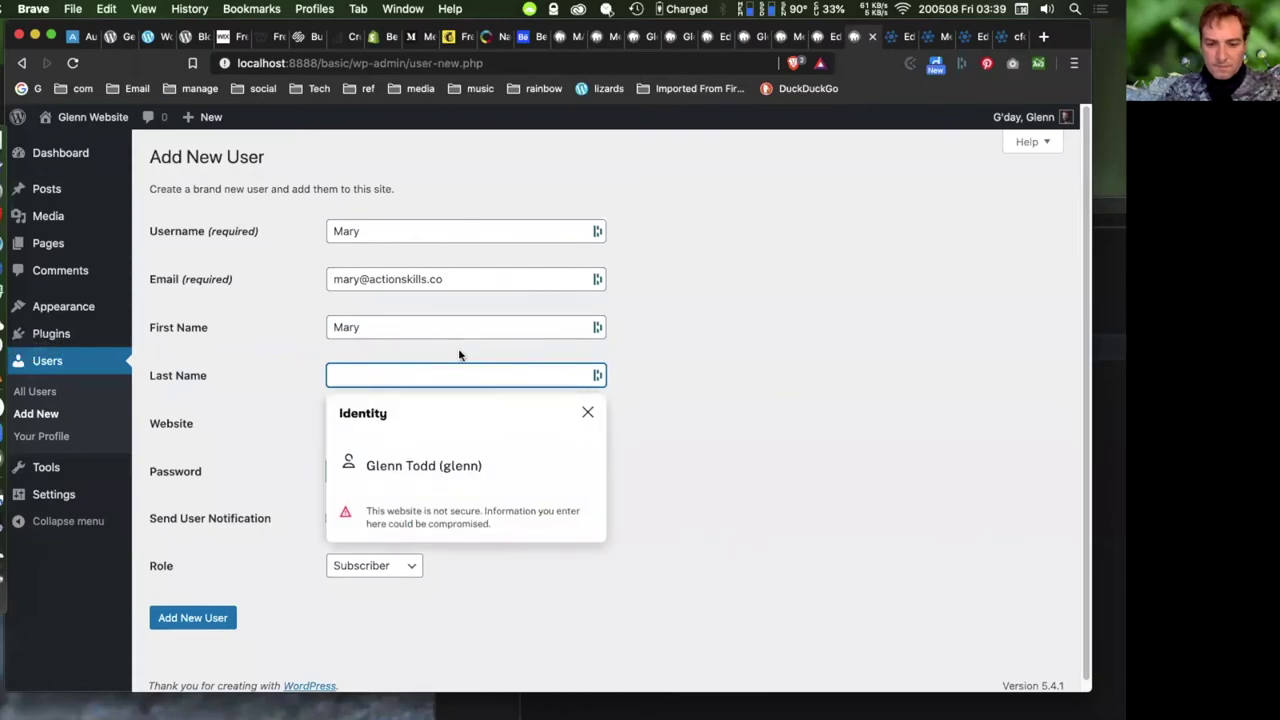
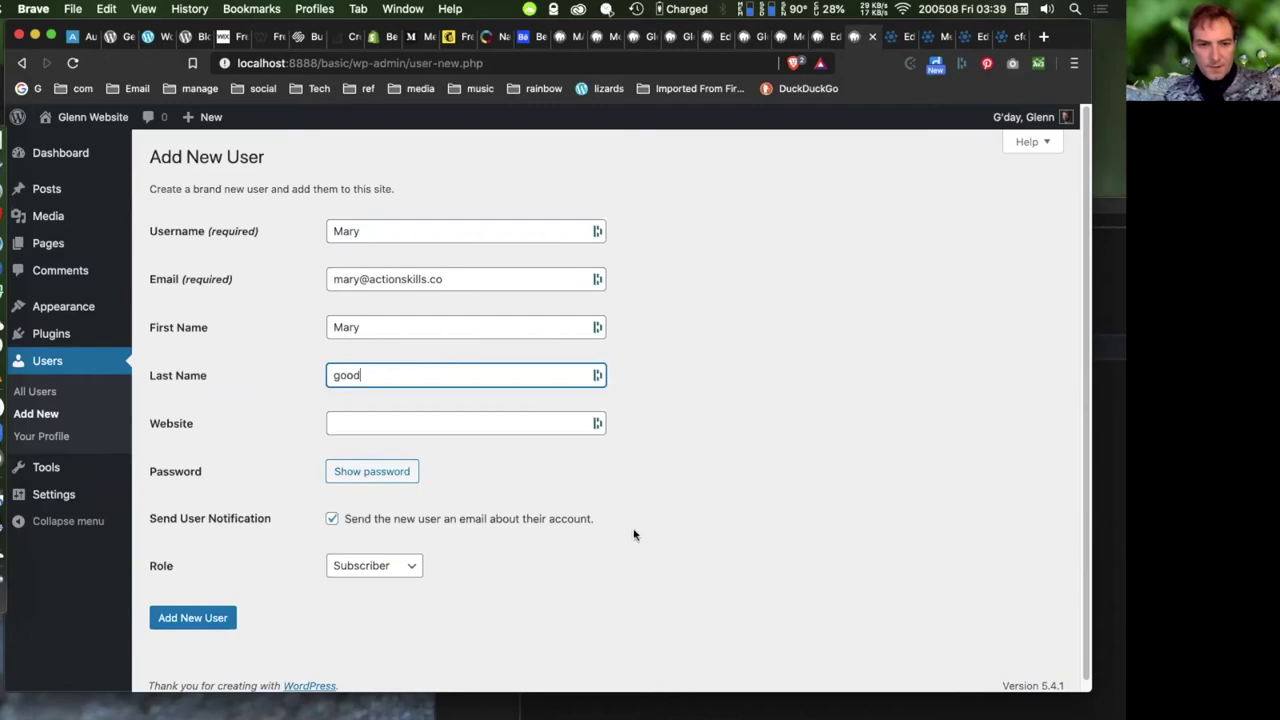
left_click(760, 428)
scroll(600, 415, "down", 1)
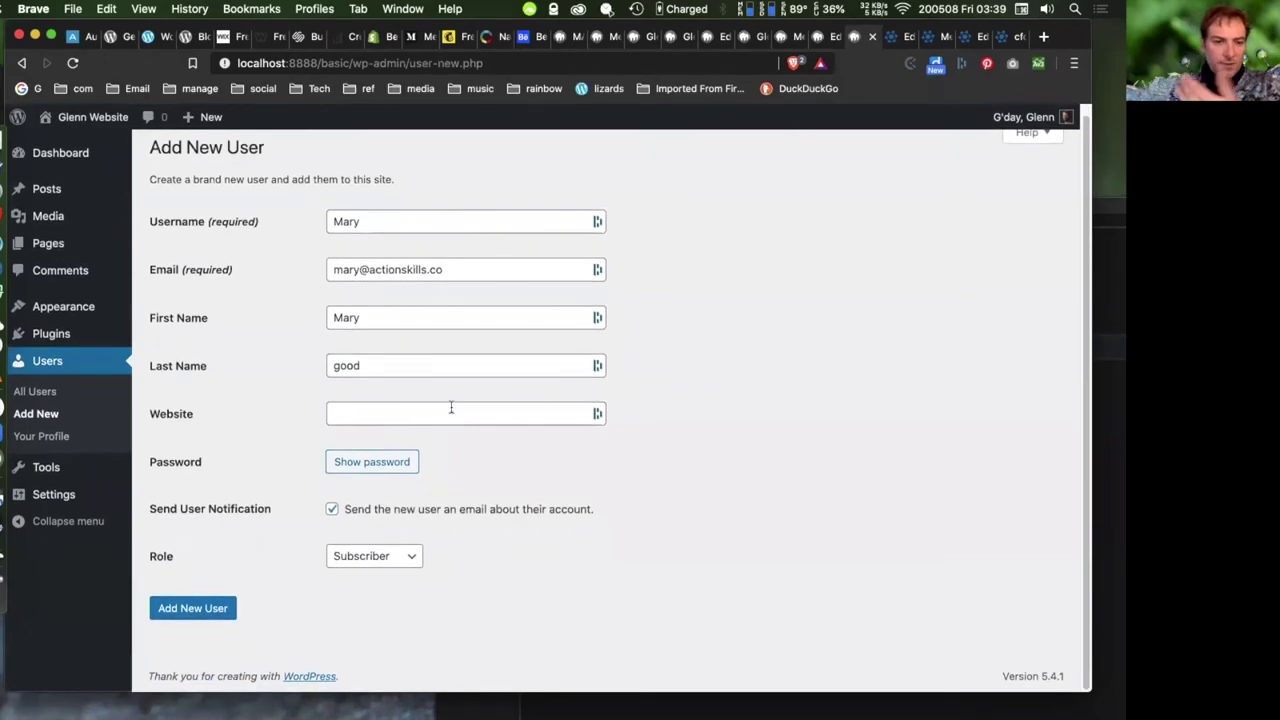
left_click(366, 463)
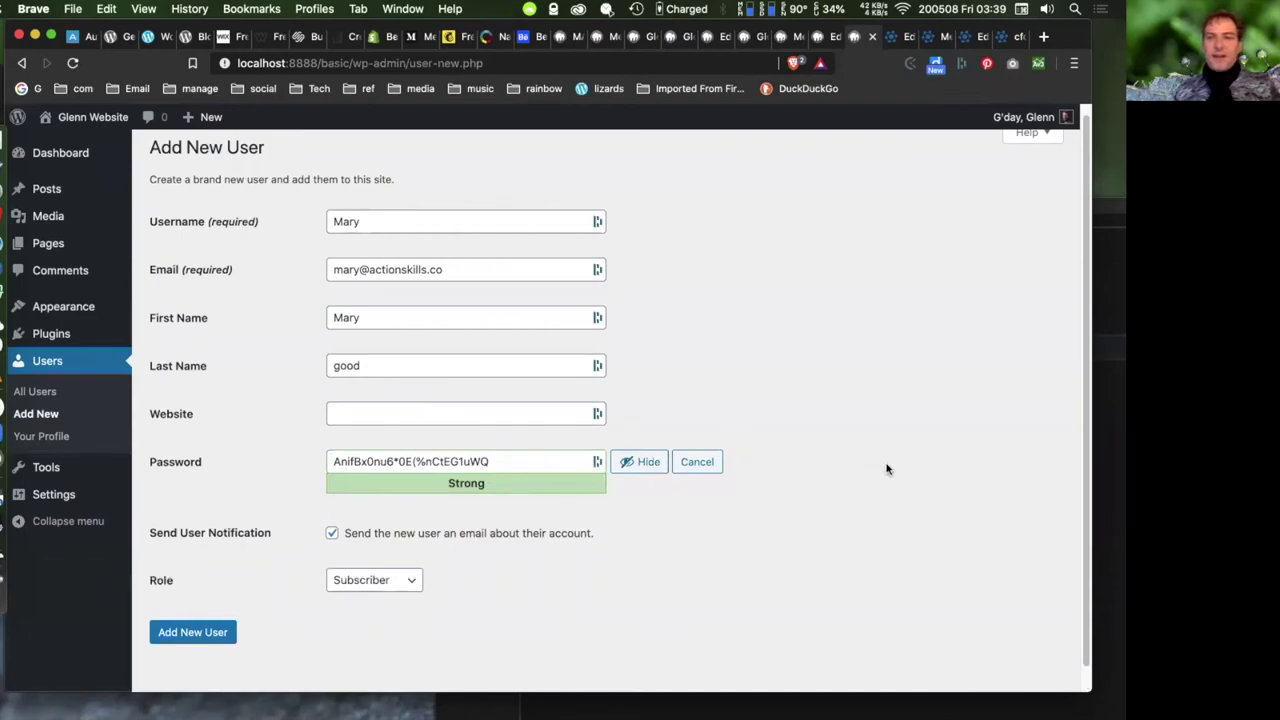
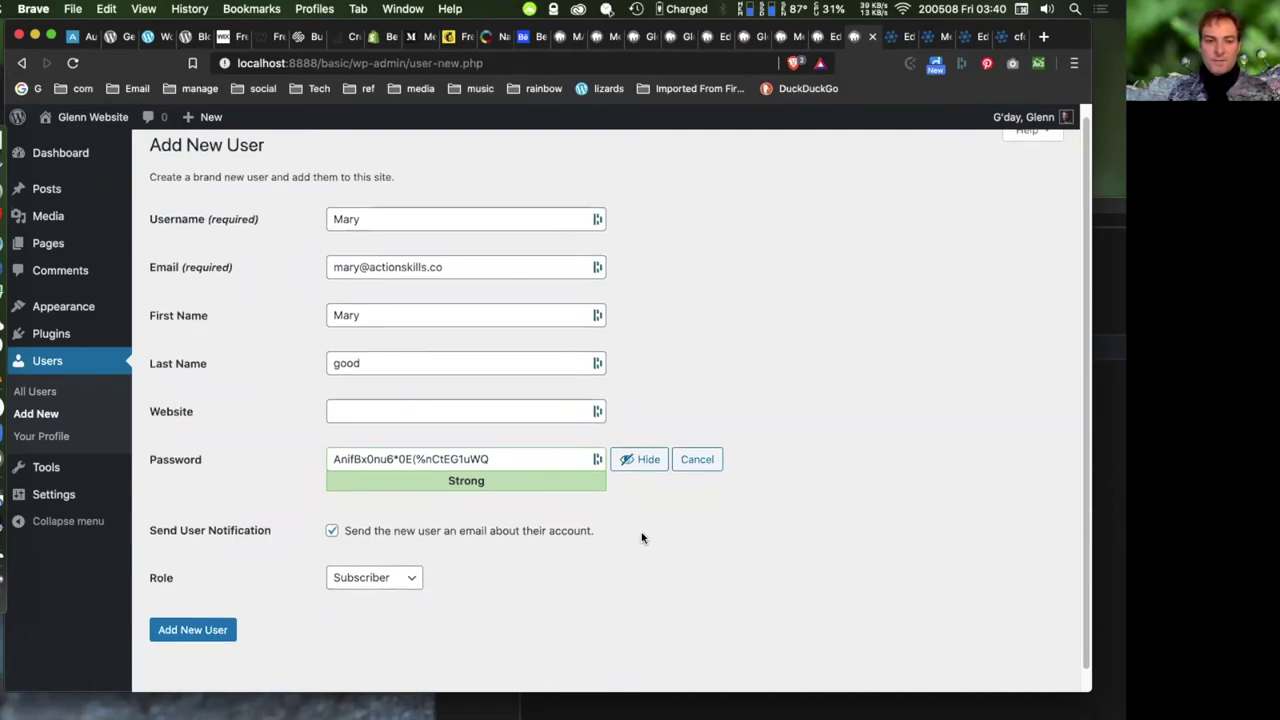
- Search 'wordpress roles codex' in a new Brave tab and open the Codex Roles and Capabilities page
scroll(640, 537, "down", 1)
left_click(410, 555)
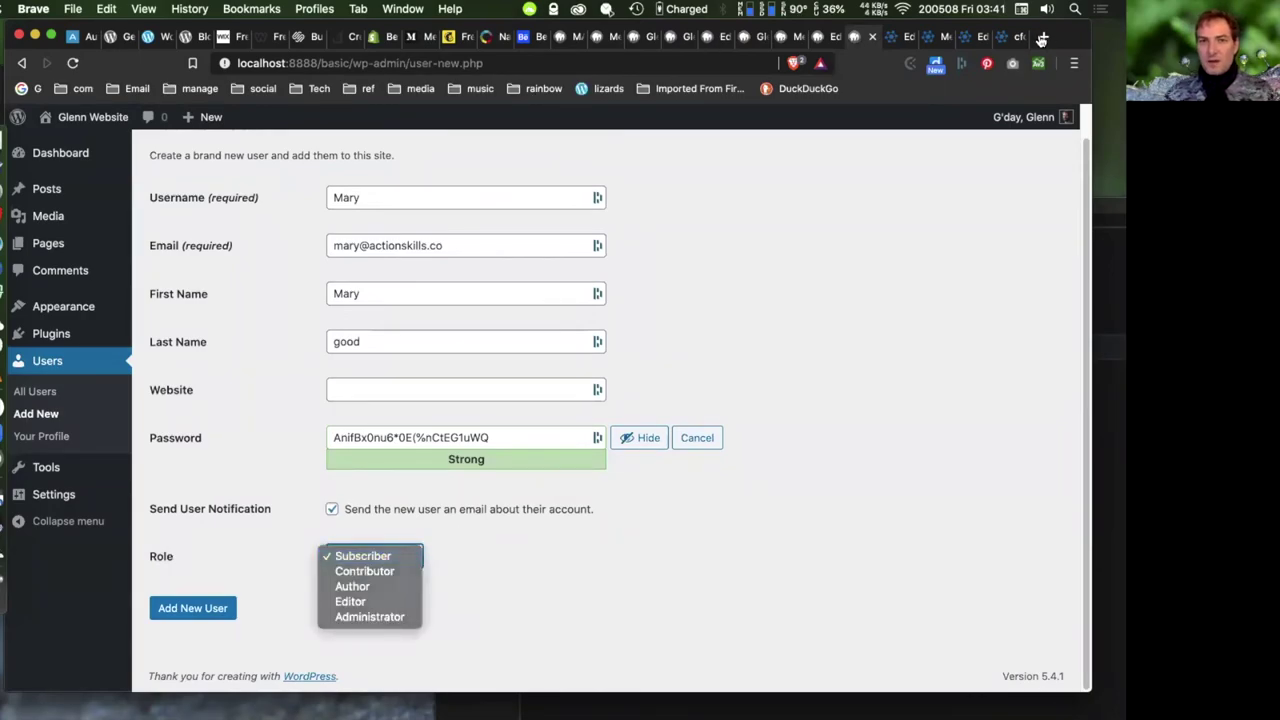
left_click(1041, 38)
left_click(1041, 38)
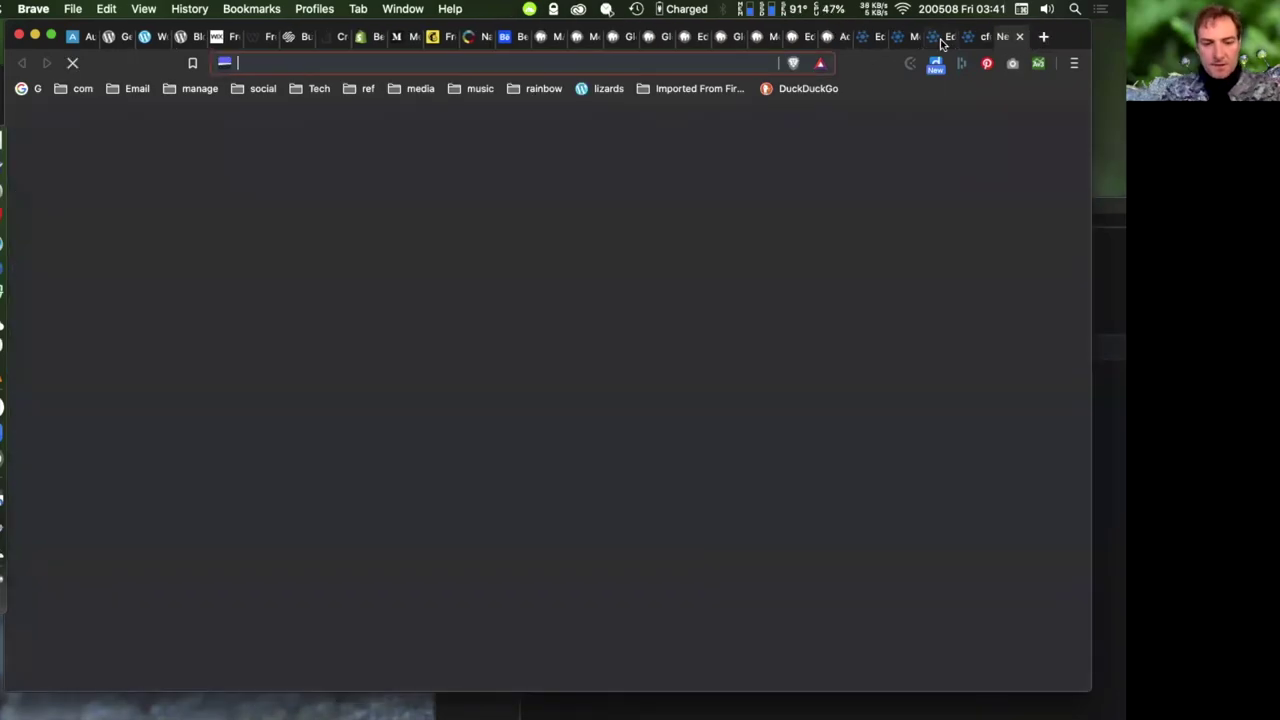
type("wordpress roles code")
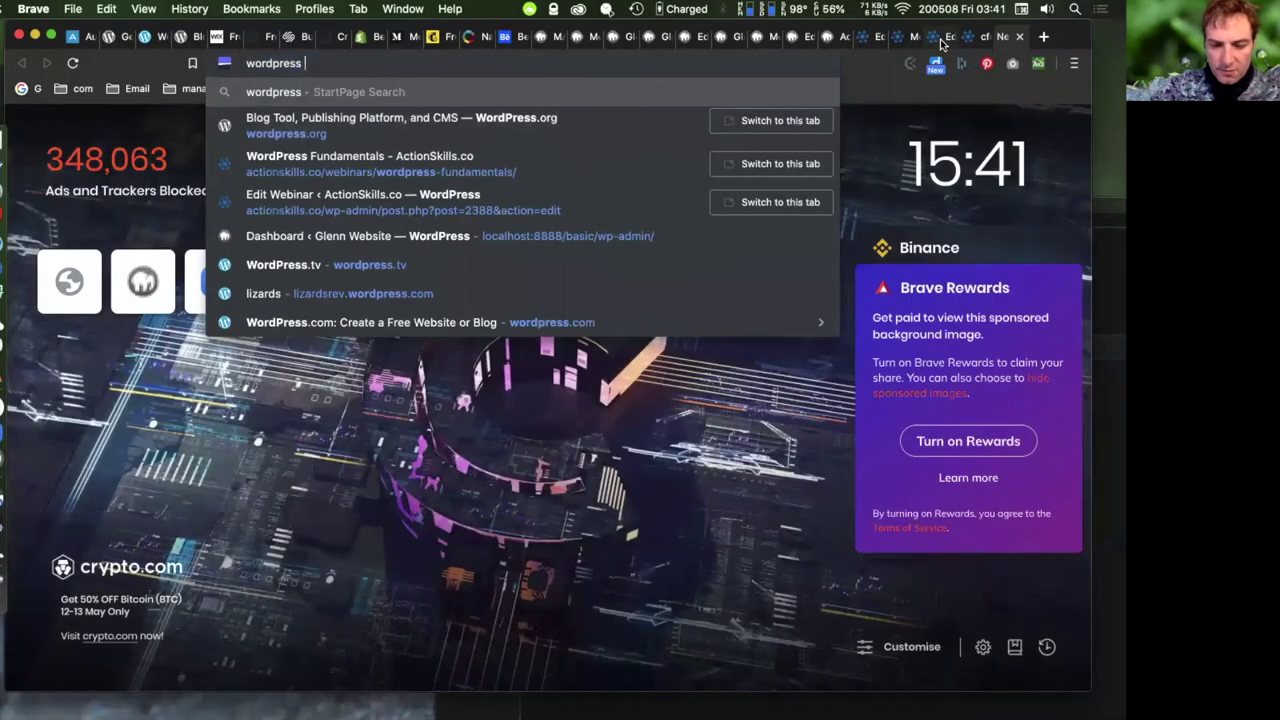
type("x")
key("Return")
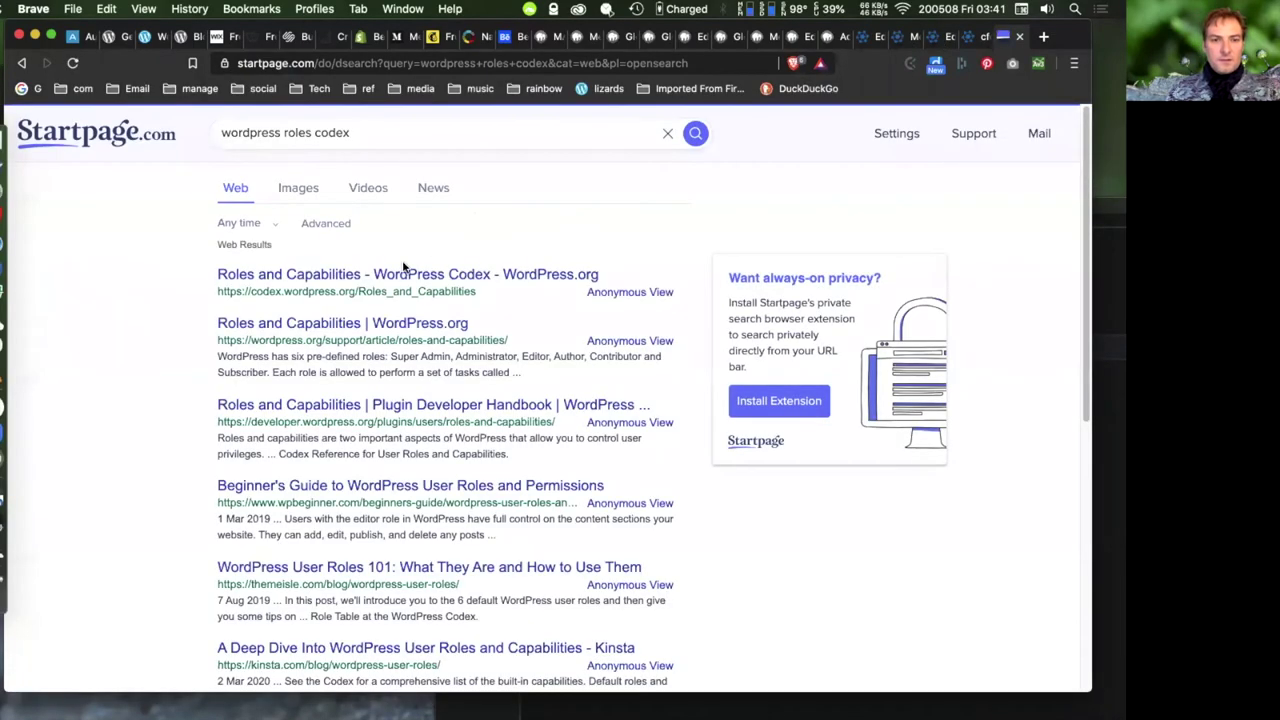
left_click(400, 274)
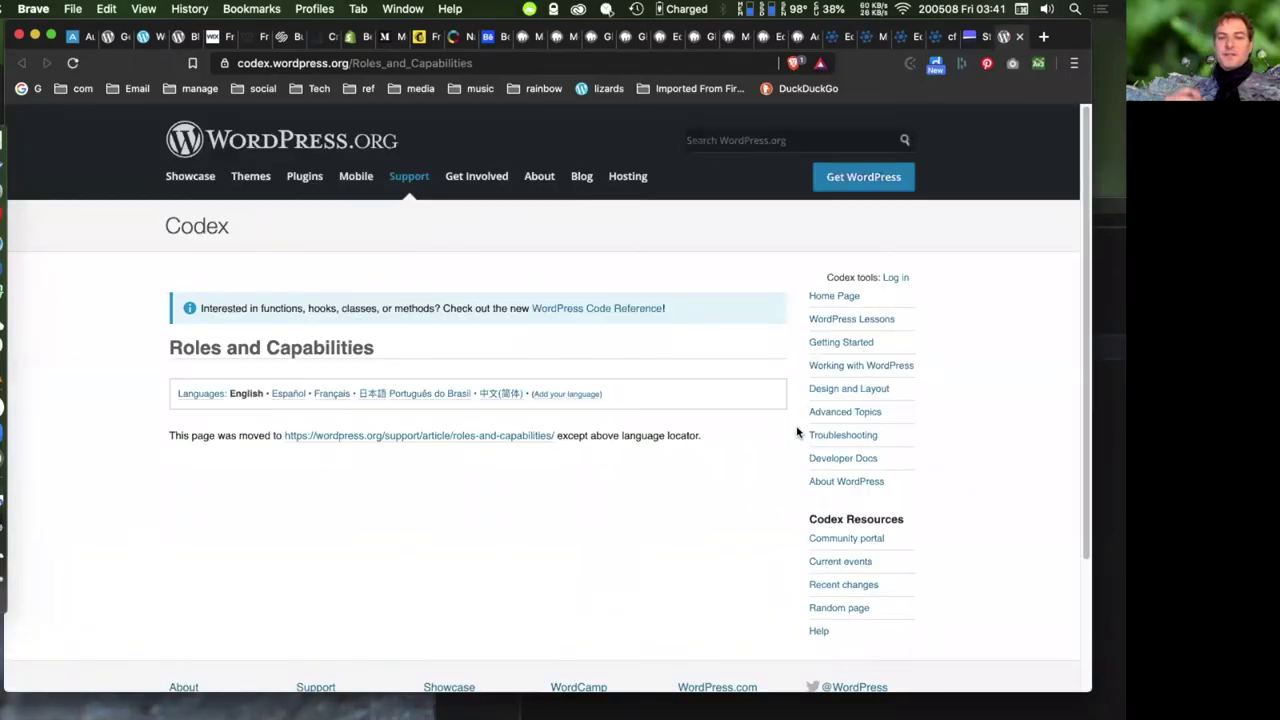
- Follow the moved-page link, read the Summary of Roles, then return to Add New User
scroll(797, 432, "down", 5)
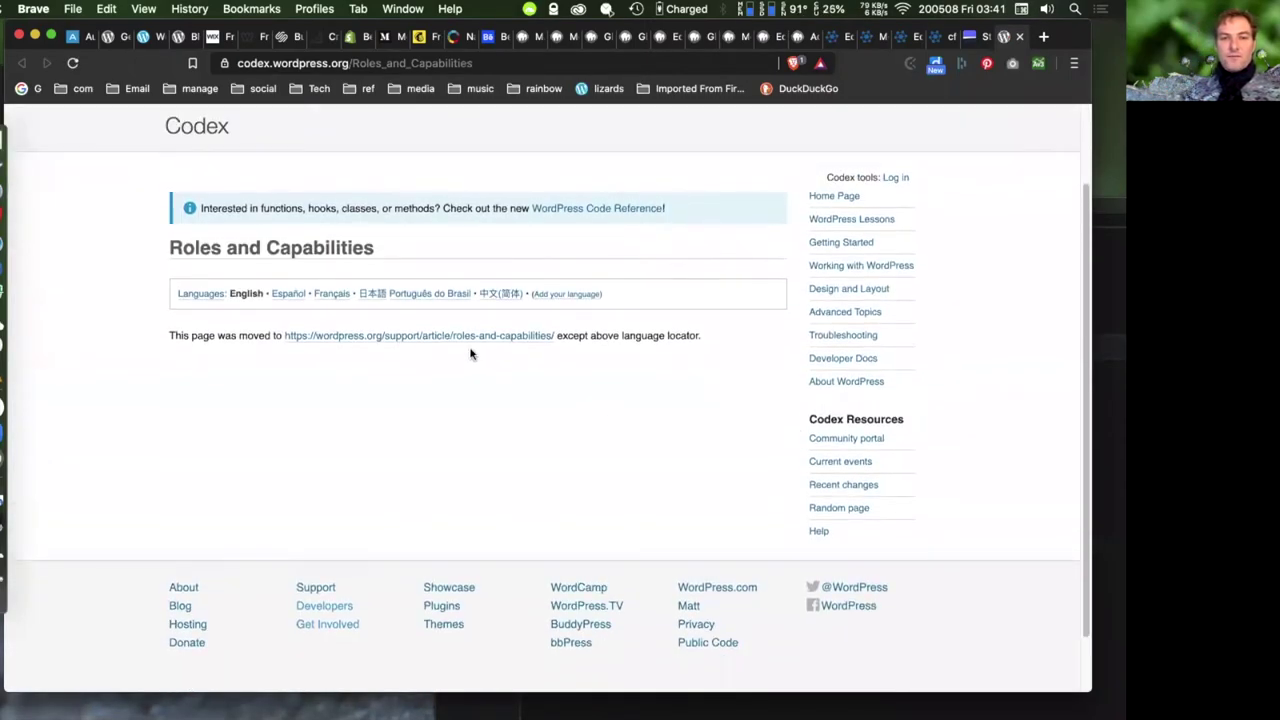
left_click(474, 339)
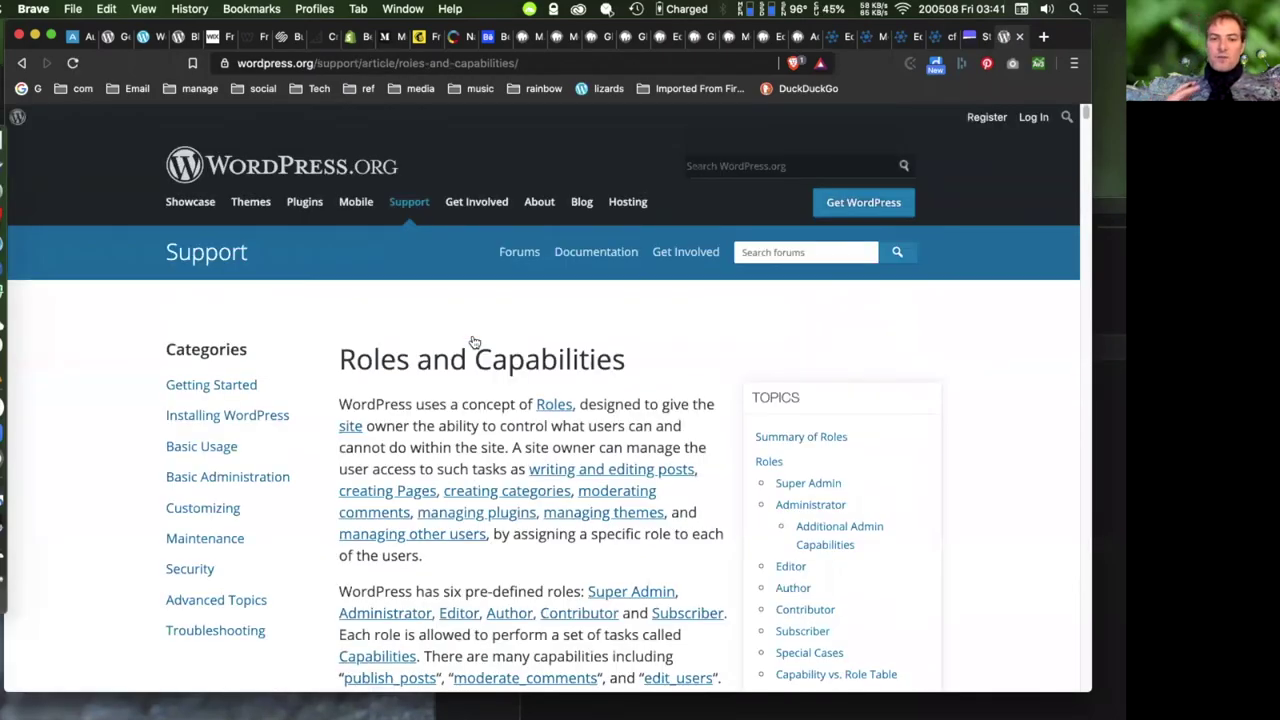
scroll(474, 342, "down", 10)
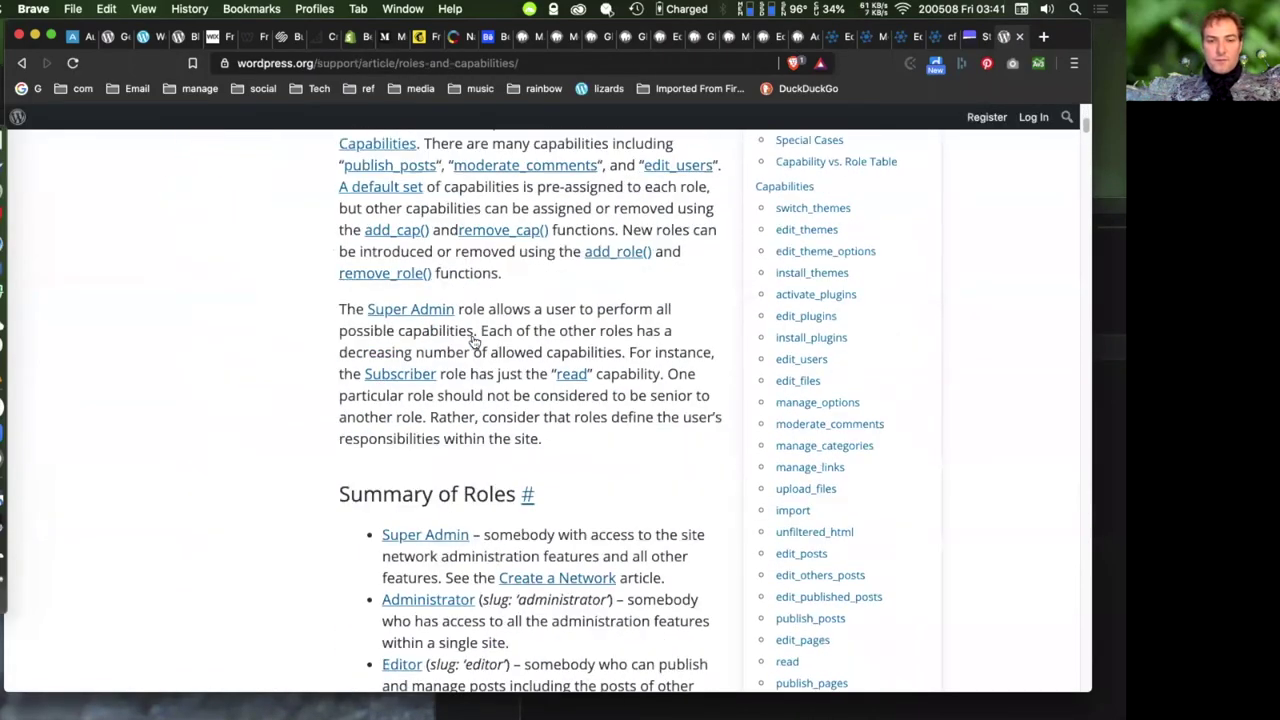
scroll(474, 342, "down", 3)
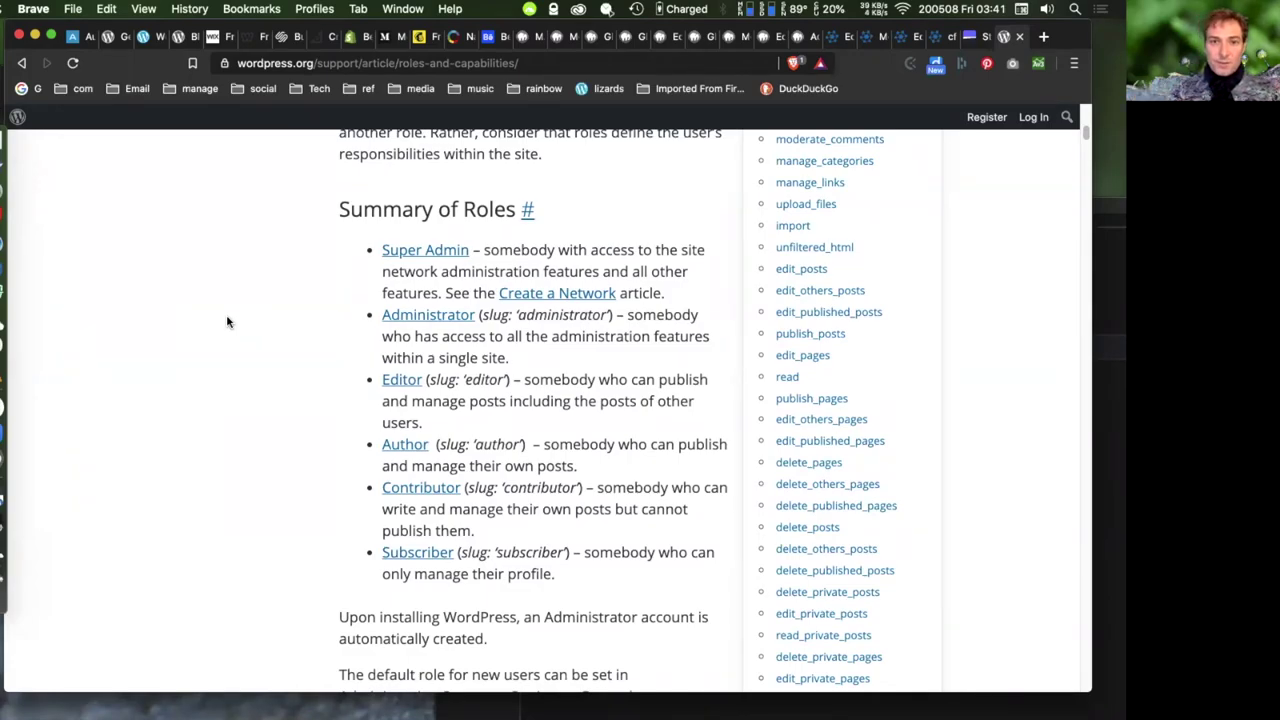
scroll(227, 321, "down", 1)
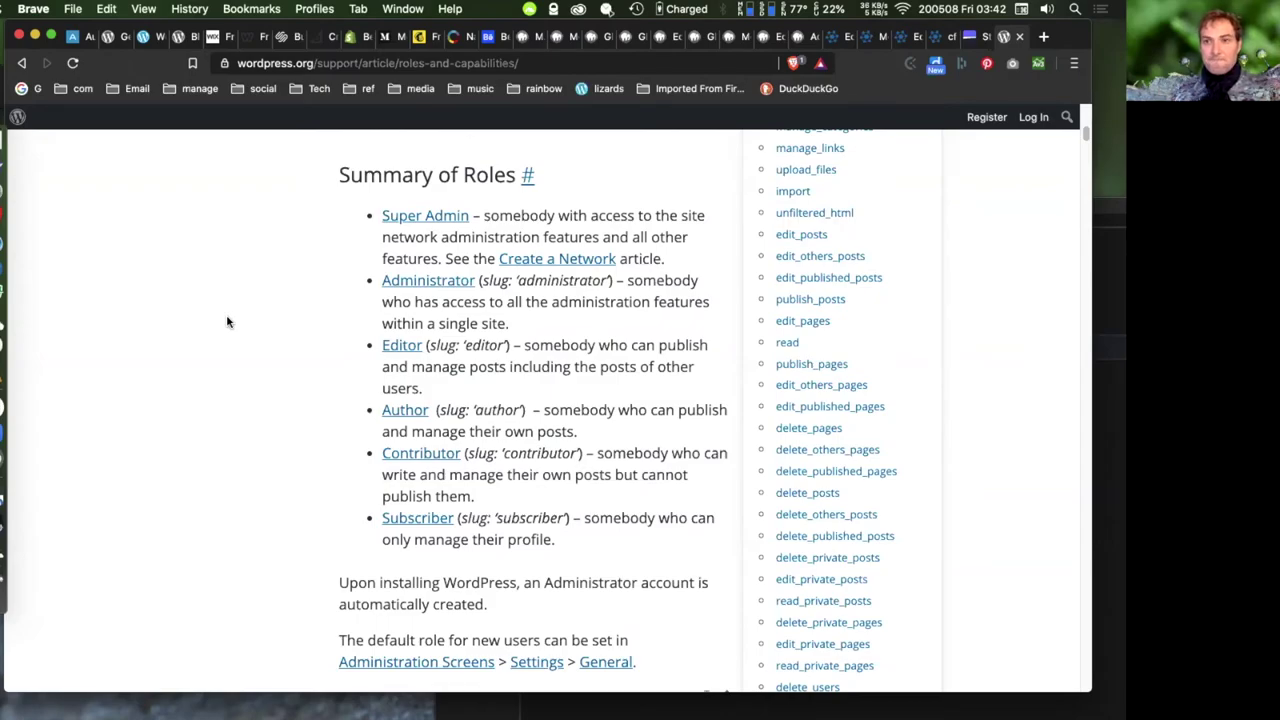
scroll(227, 321, "down", 3)
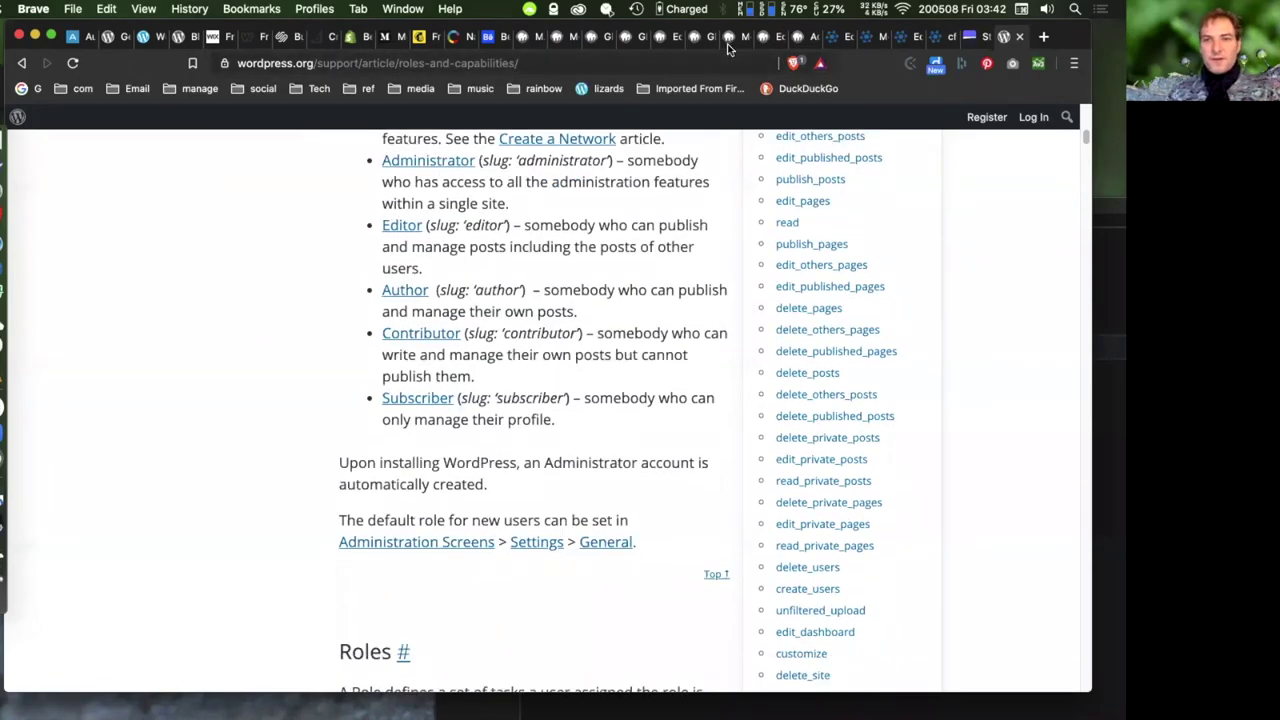
left_click(804, 40)
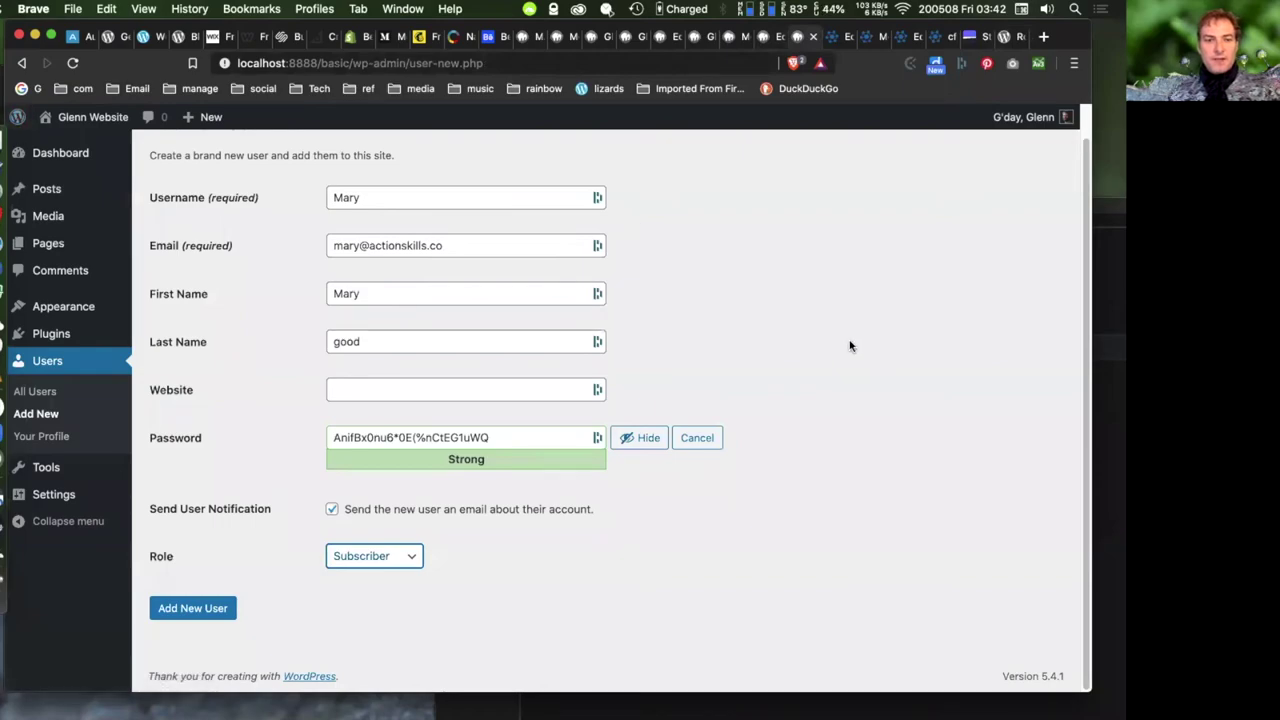
- Add the user with the Editor role, leaving the welcome email notification checked
left_click(331, 509)
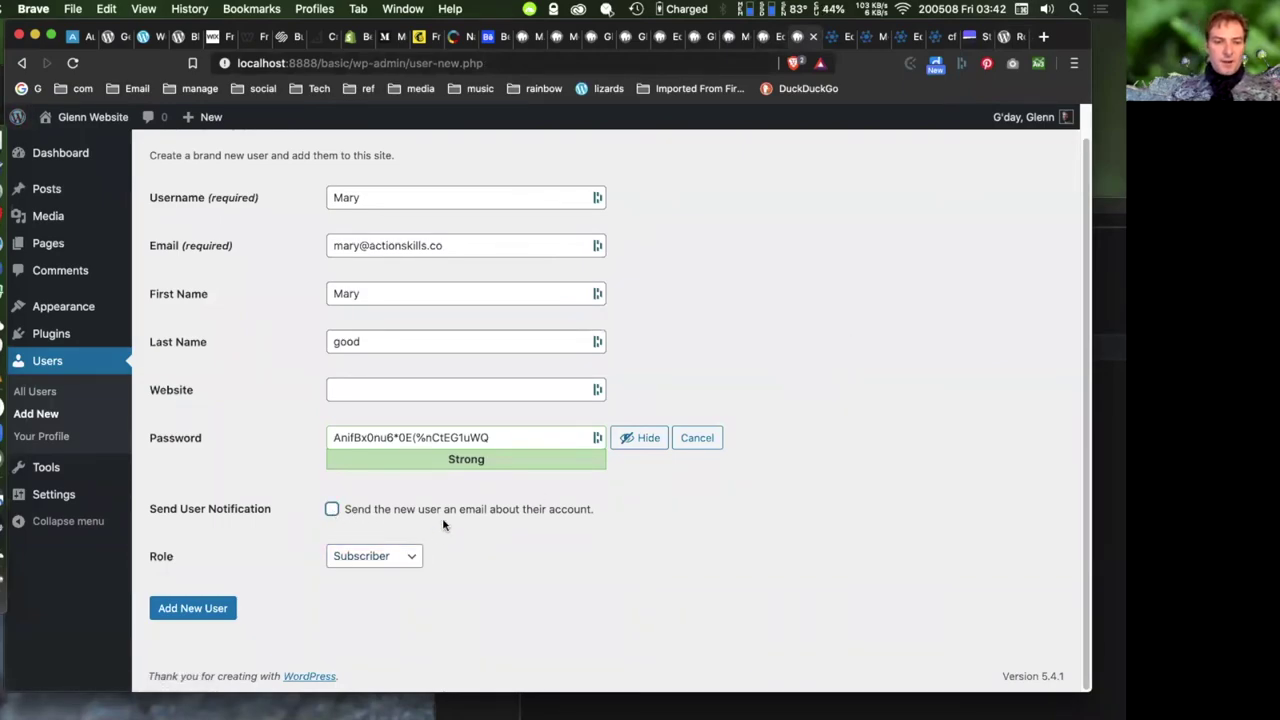
left_click(331, 509)
left_click(370, 557)
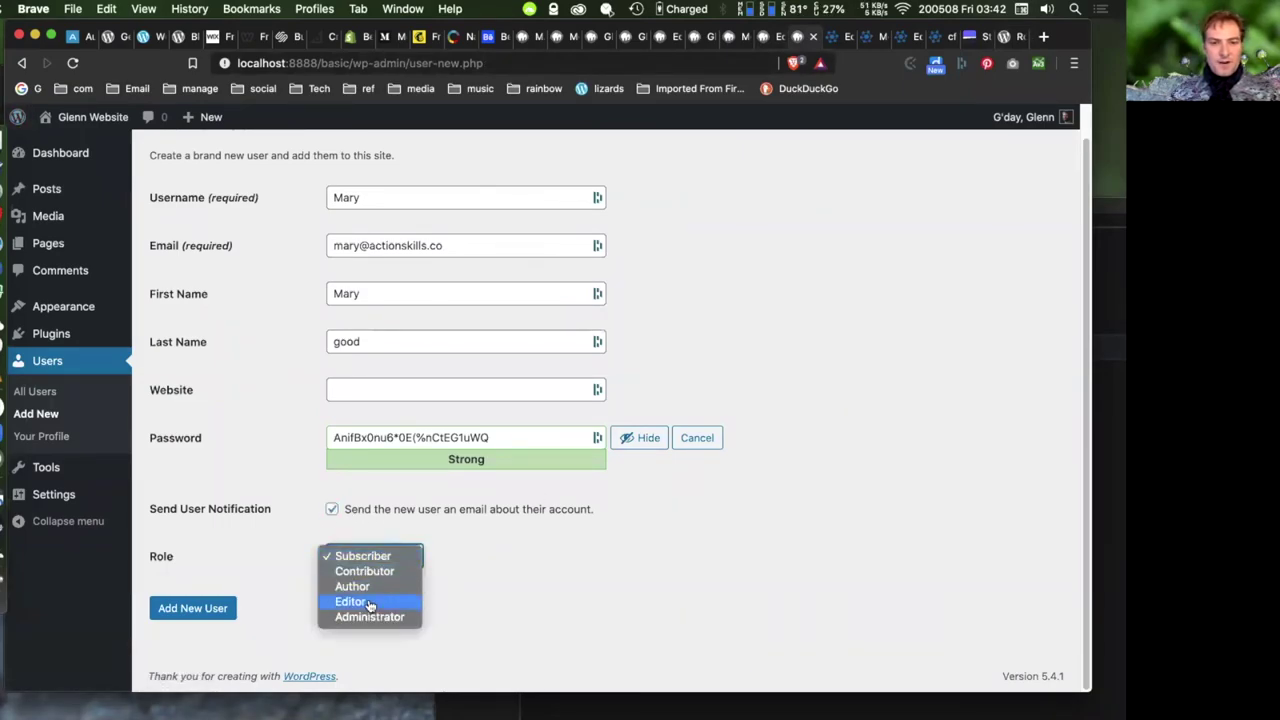
left_click(379, 602)
left_click(222, 610)
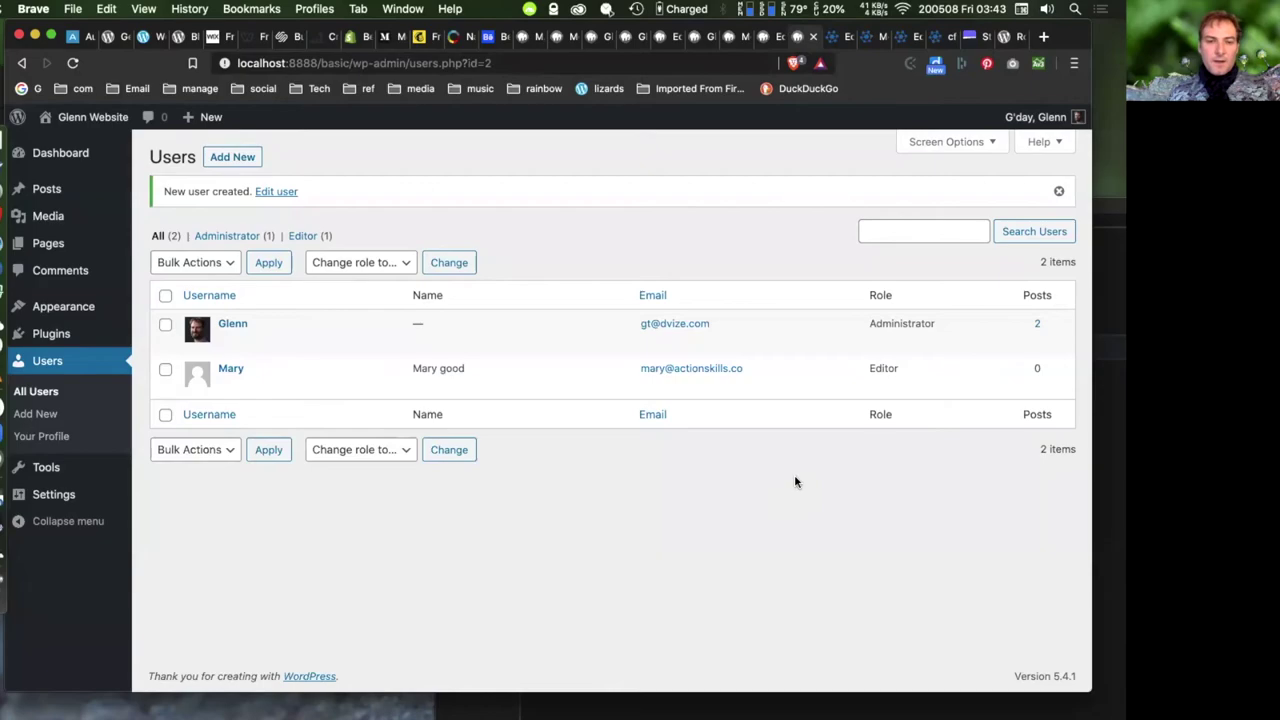
- Open the new Editor's Edit User page and generate a strong new password
left_click(227, 386)
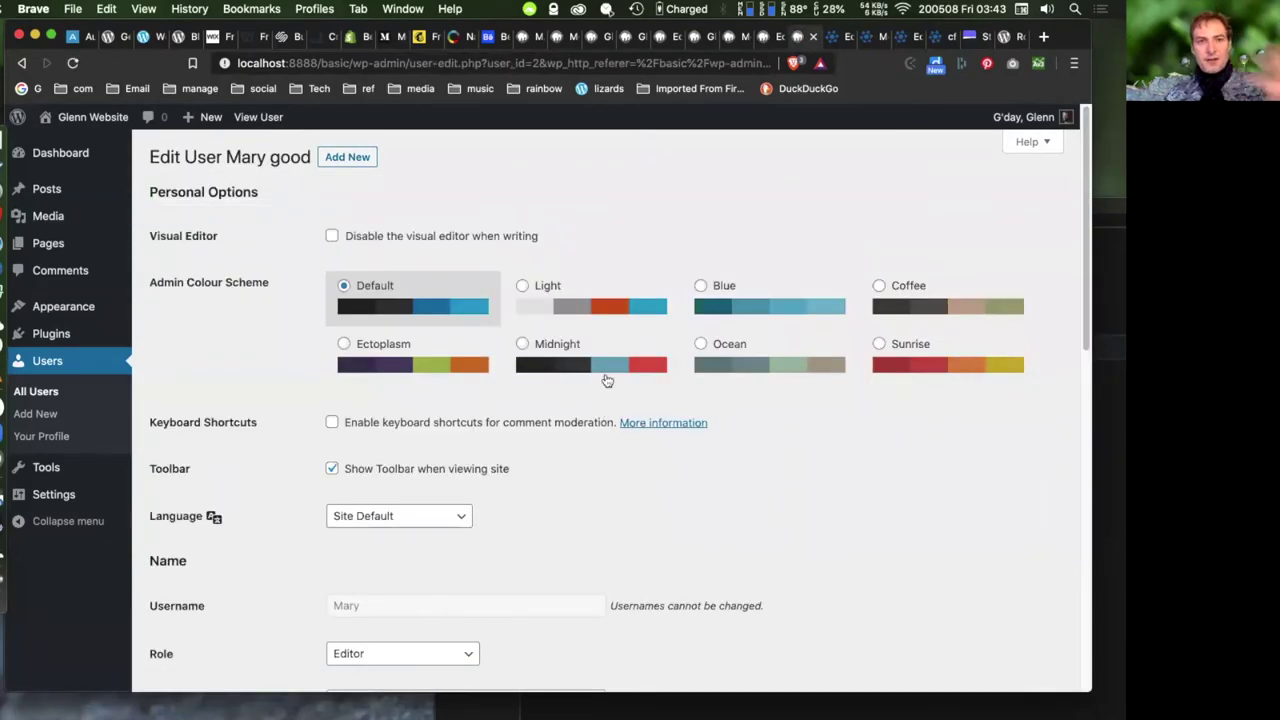
left_click_drag(404, 63, 238, 63)
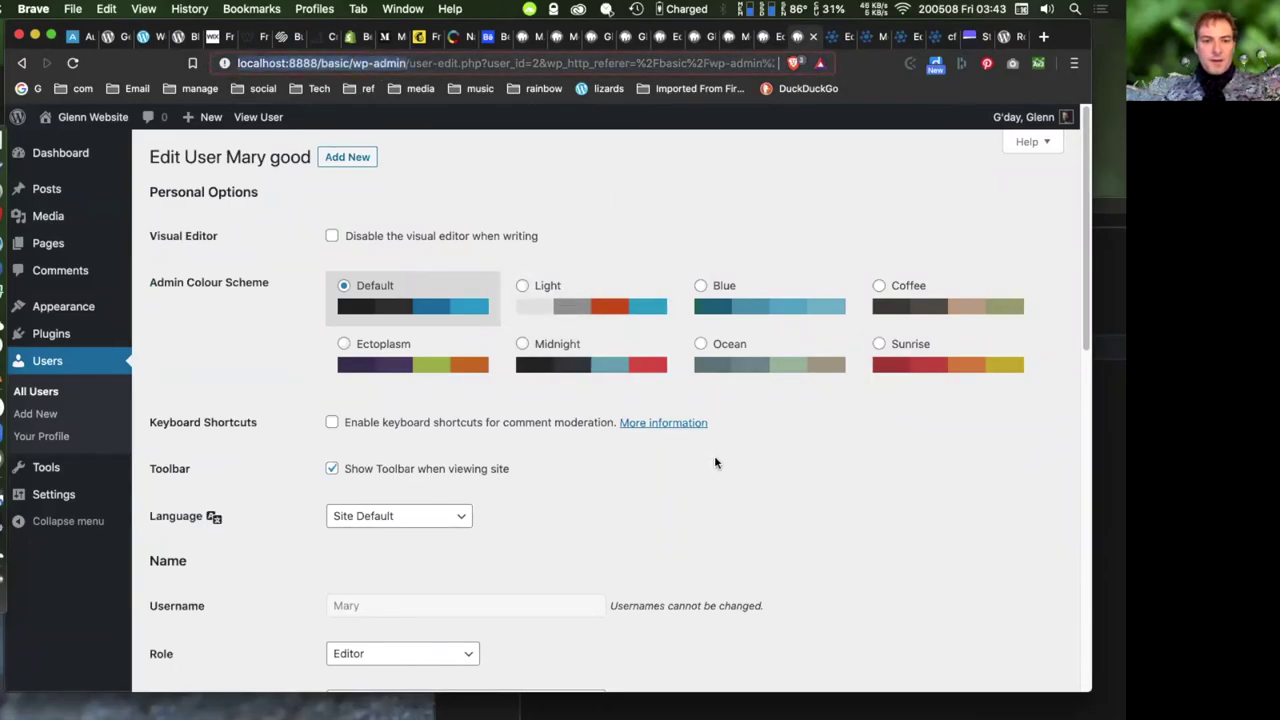
scroll(716, 450, "down", 10)
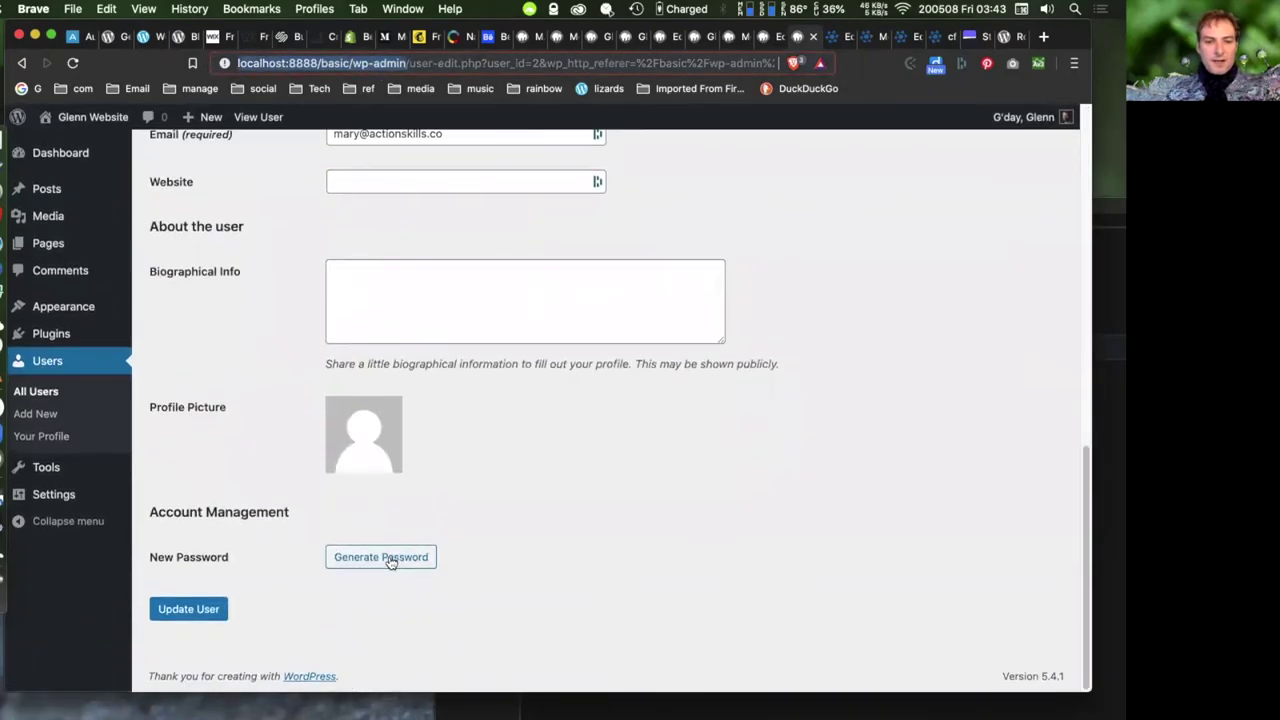
left_click(388, 558)
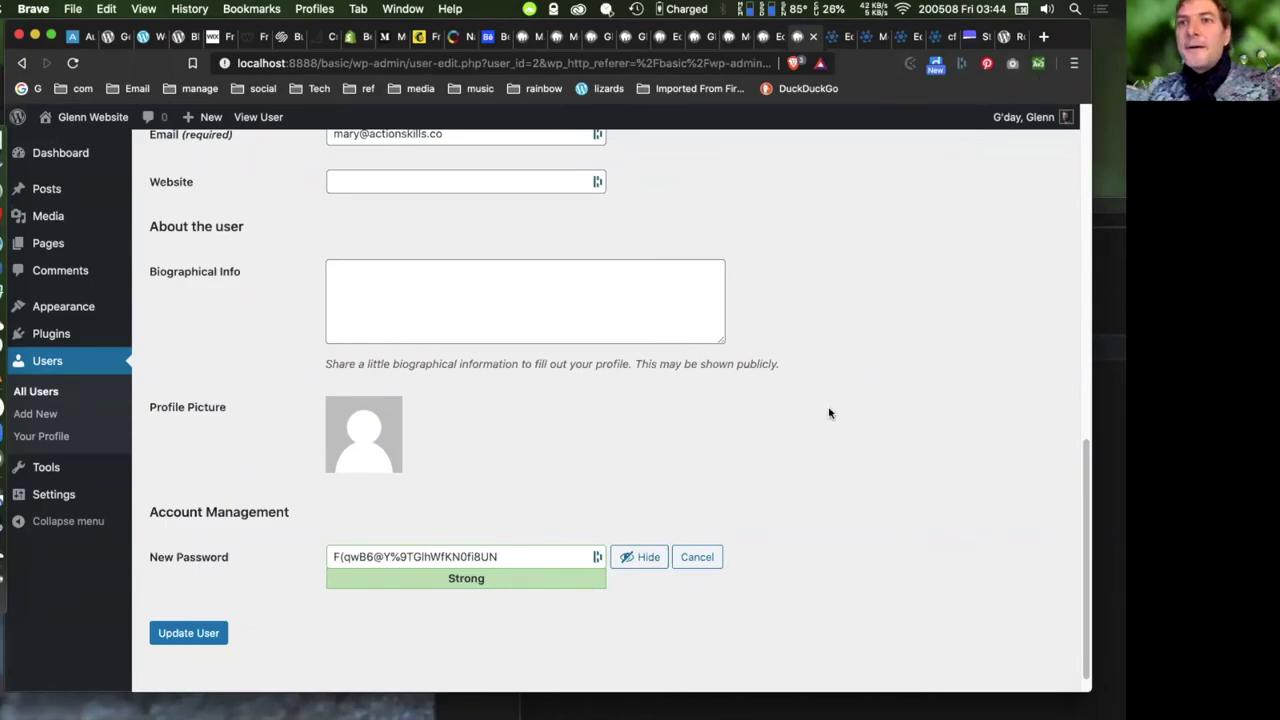
scroll(828, 406, "down", 1)
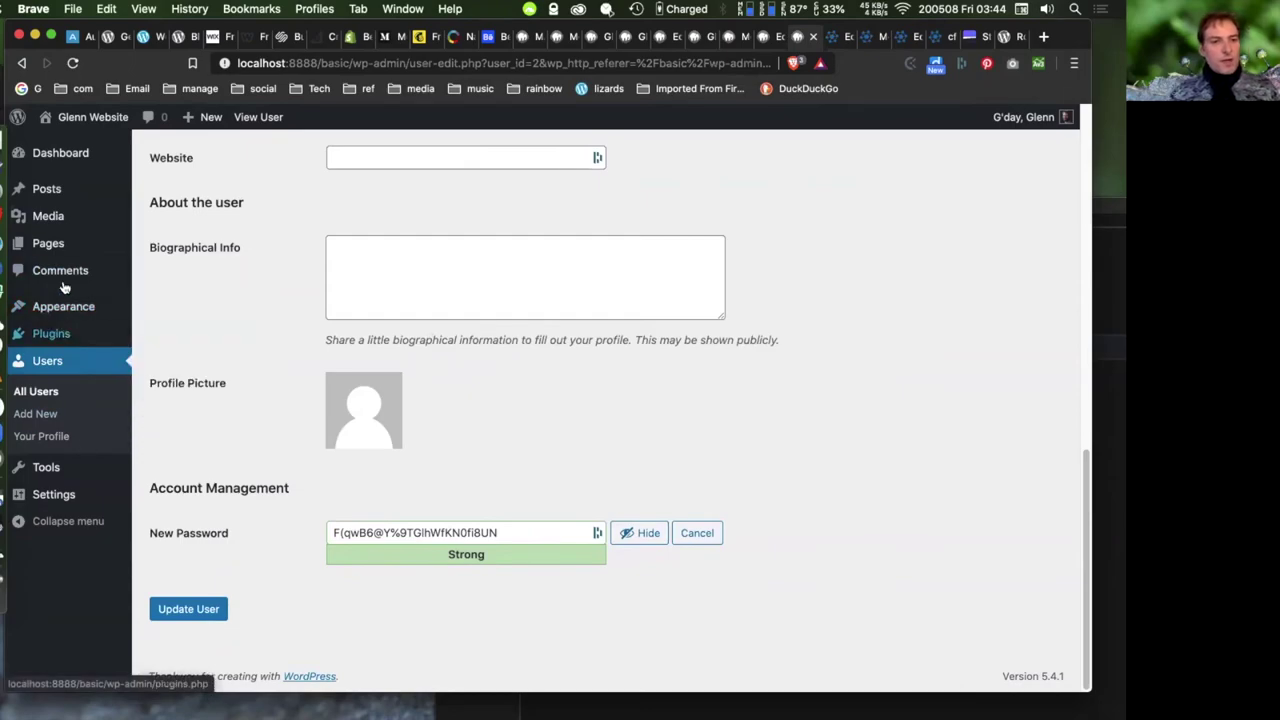
- Leave the unsaved profile for Appearance > Themes and customise the active Twenty Twenty theme
mouse_move(57, 314)
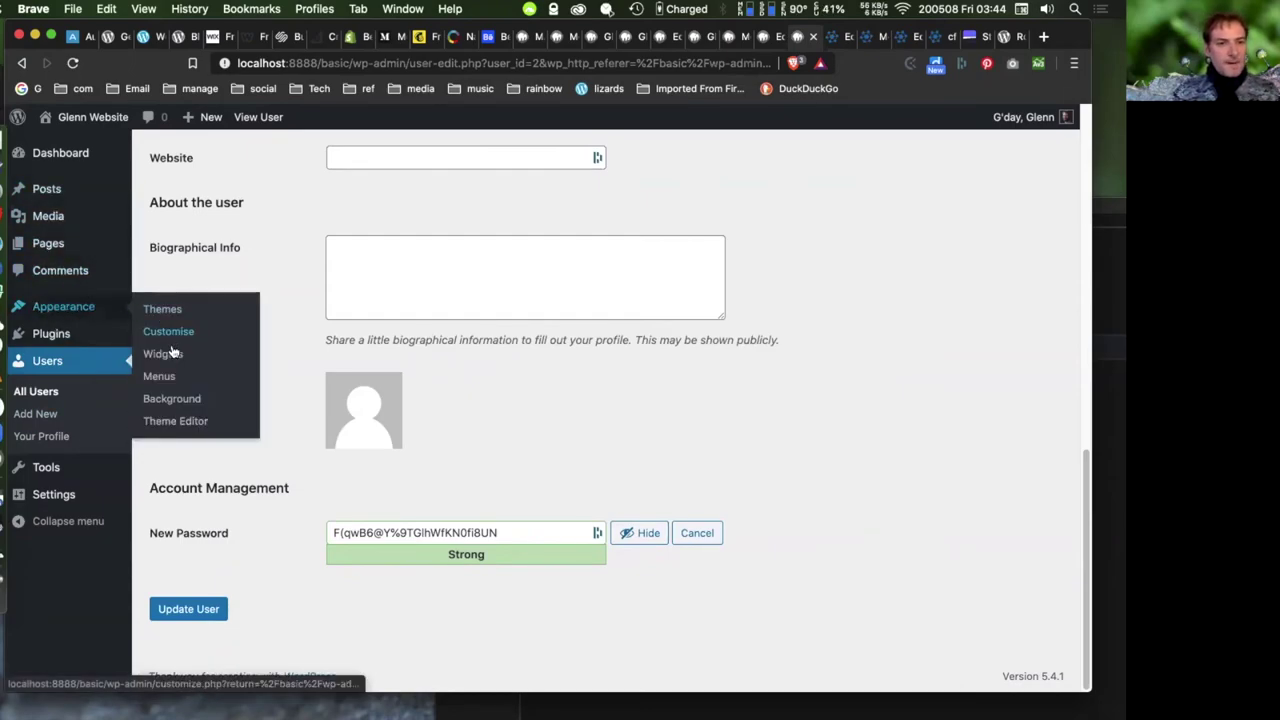
left_click(163, 312)
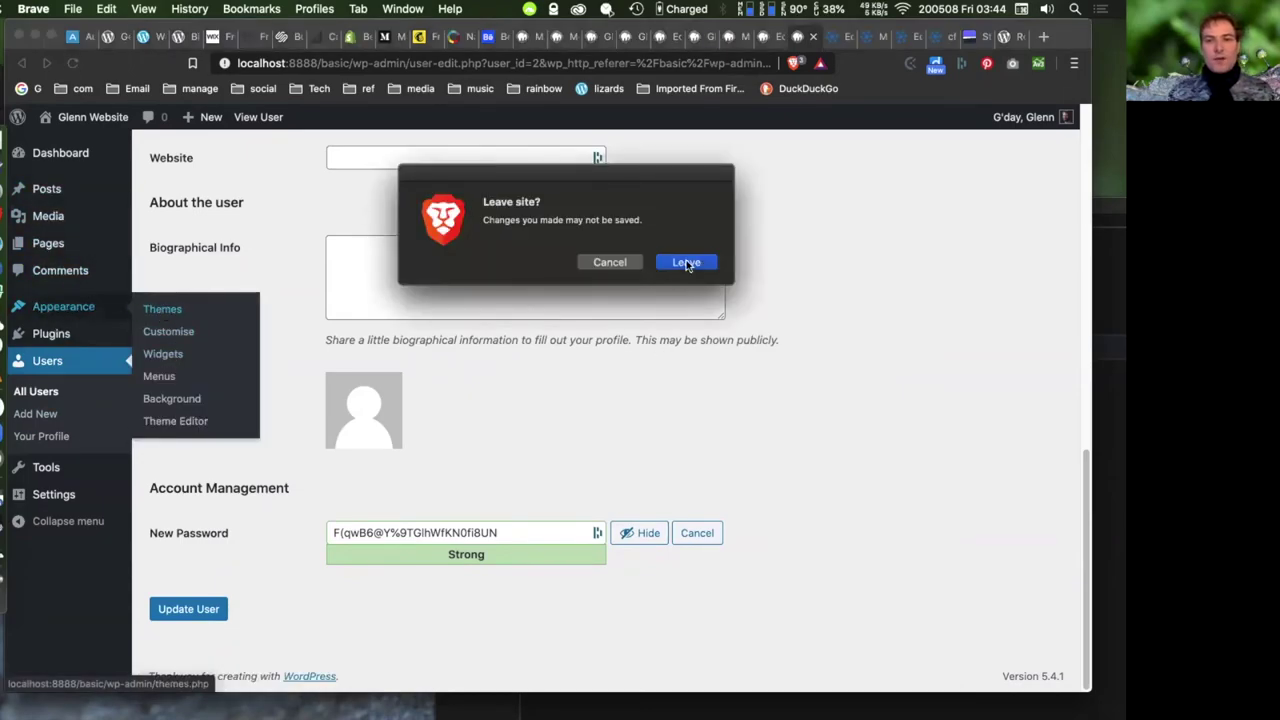
left_click(686, 262)
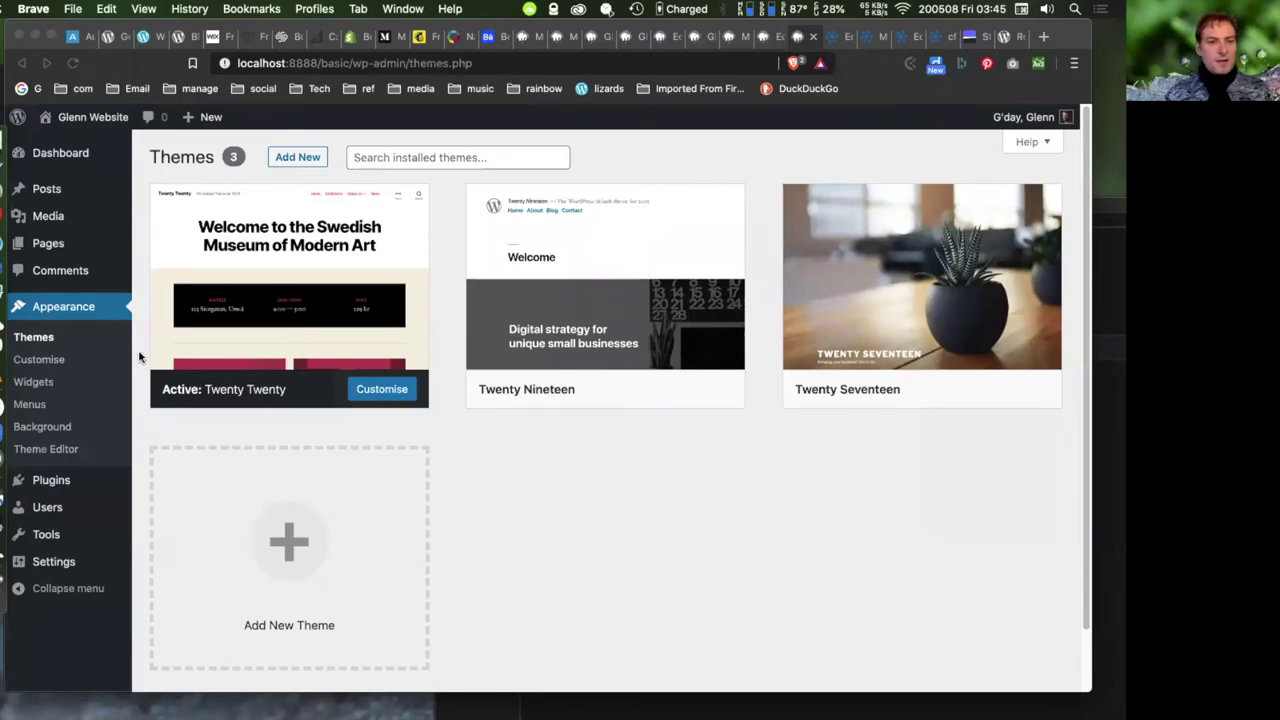
left_click(127, 379)
left_click(36, 361)
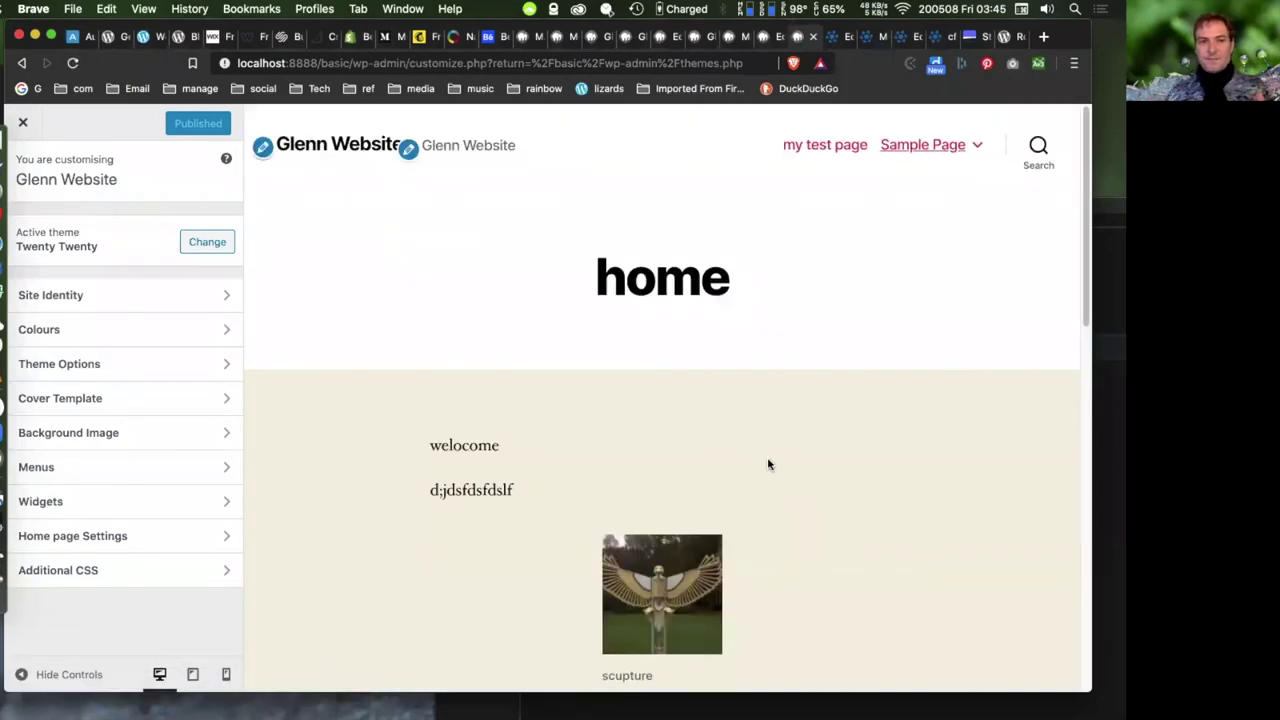
- Check the Customizer's Colours section, then close the Customizer back to Themes
left_click(126, 336)
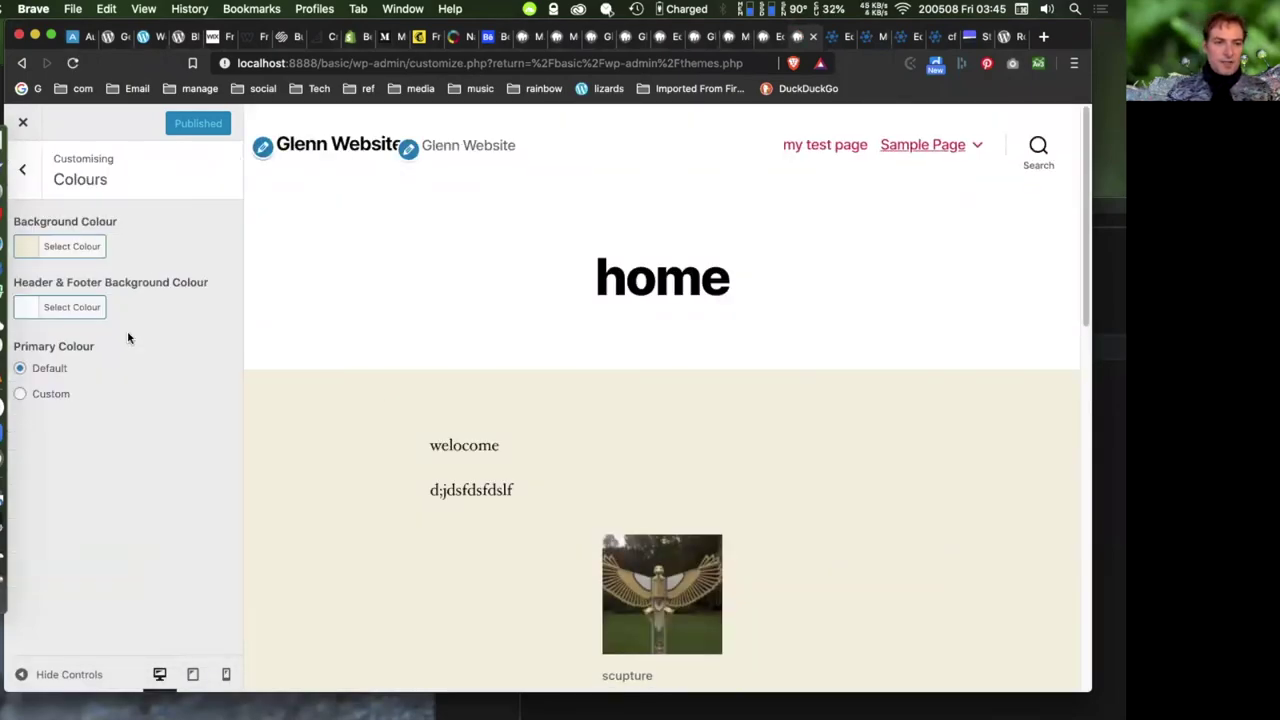
left_click(22, 174)
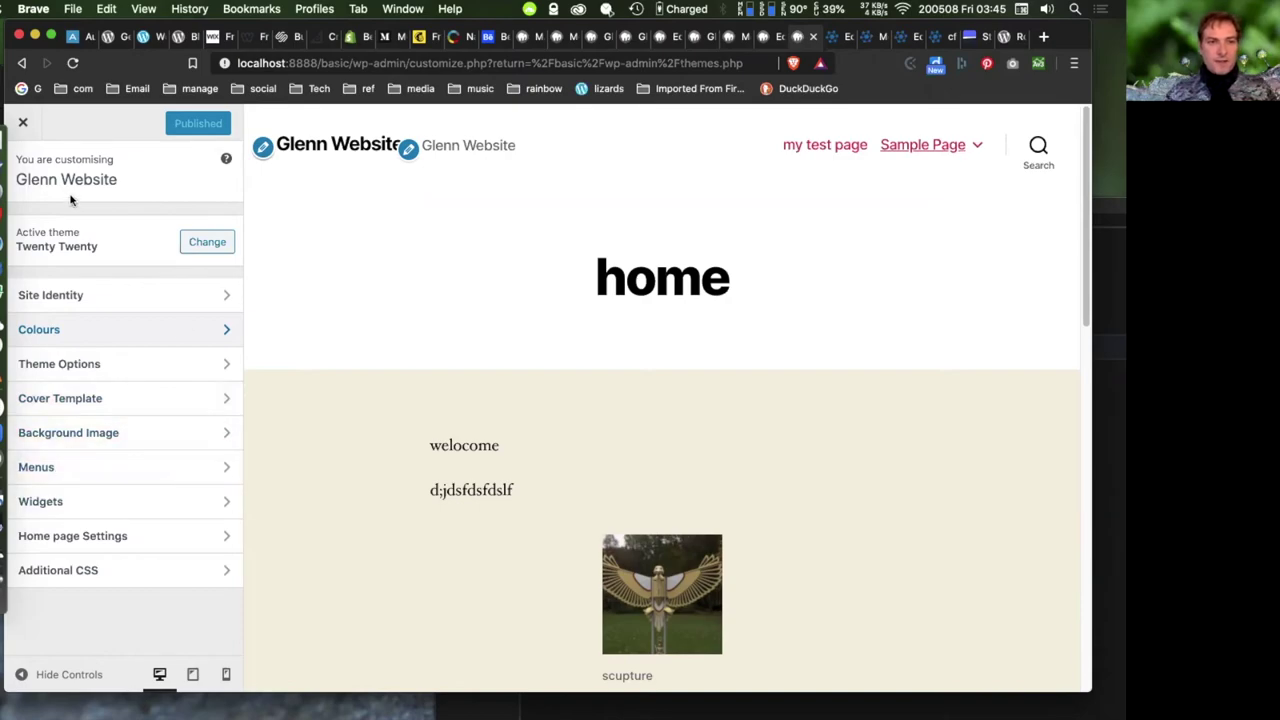
left_click(23, 127)
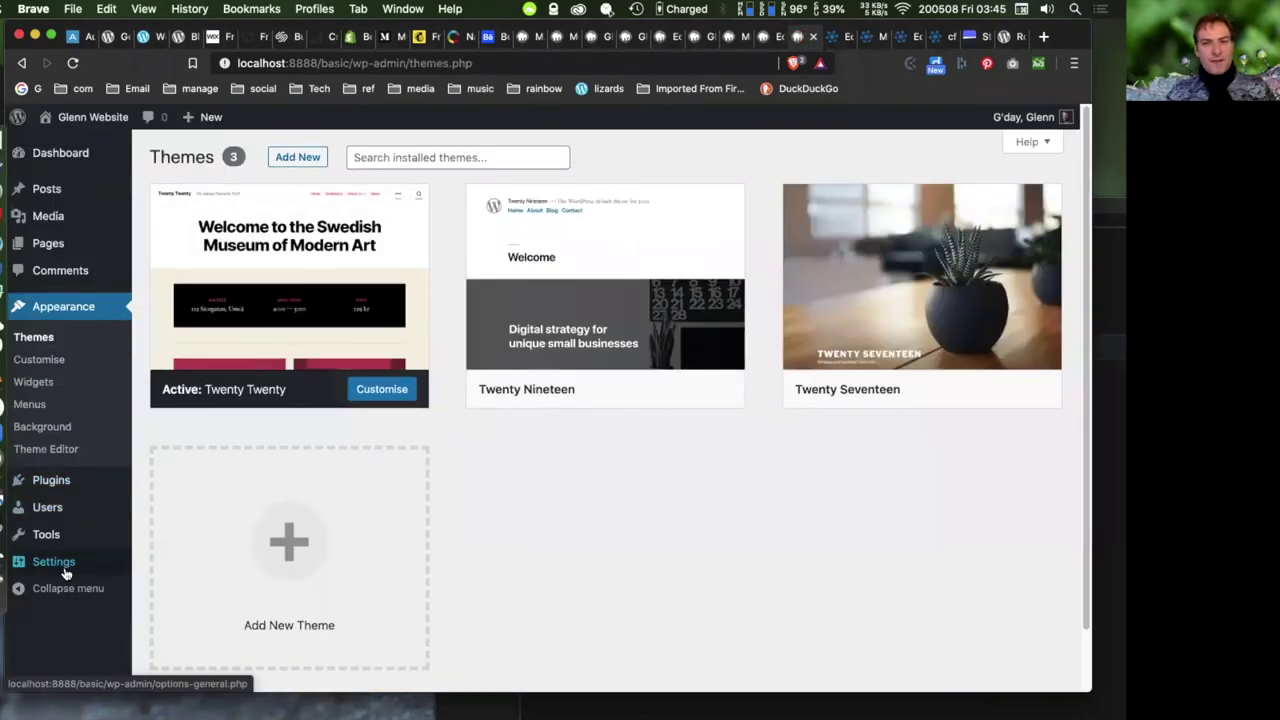
- View the Theme Editor warning, then go back to the Themes page
mouse_move(66, 510)
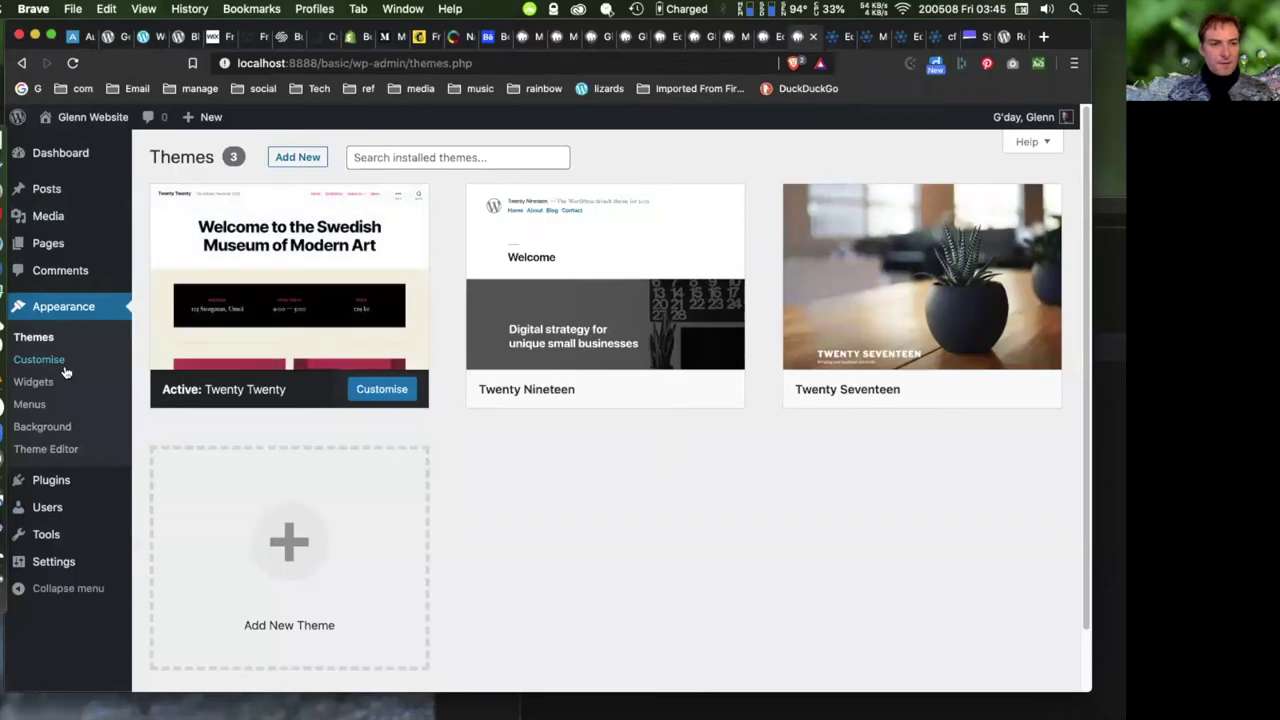
left_click(45, 450)
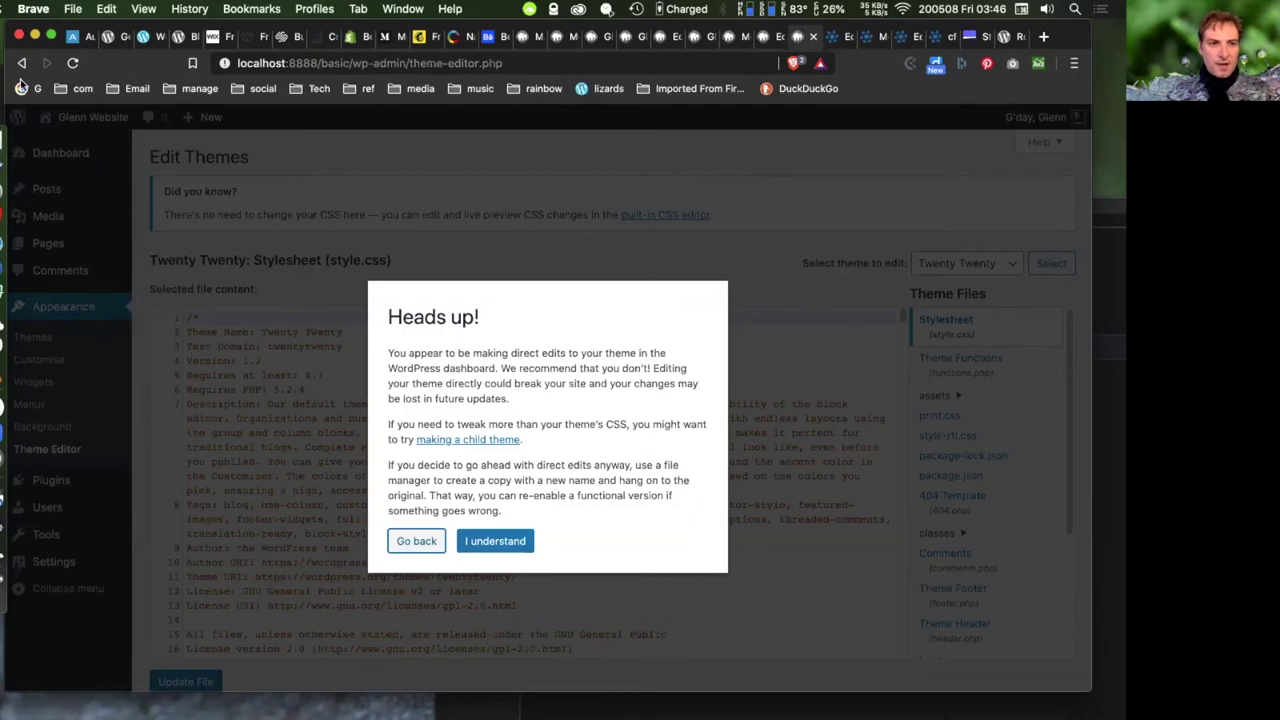
left_click(21, 62)
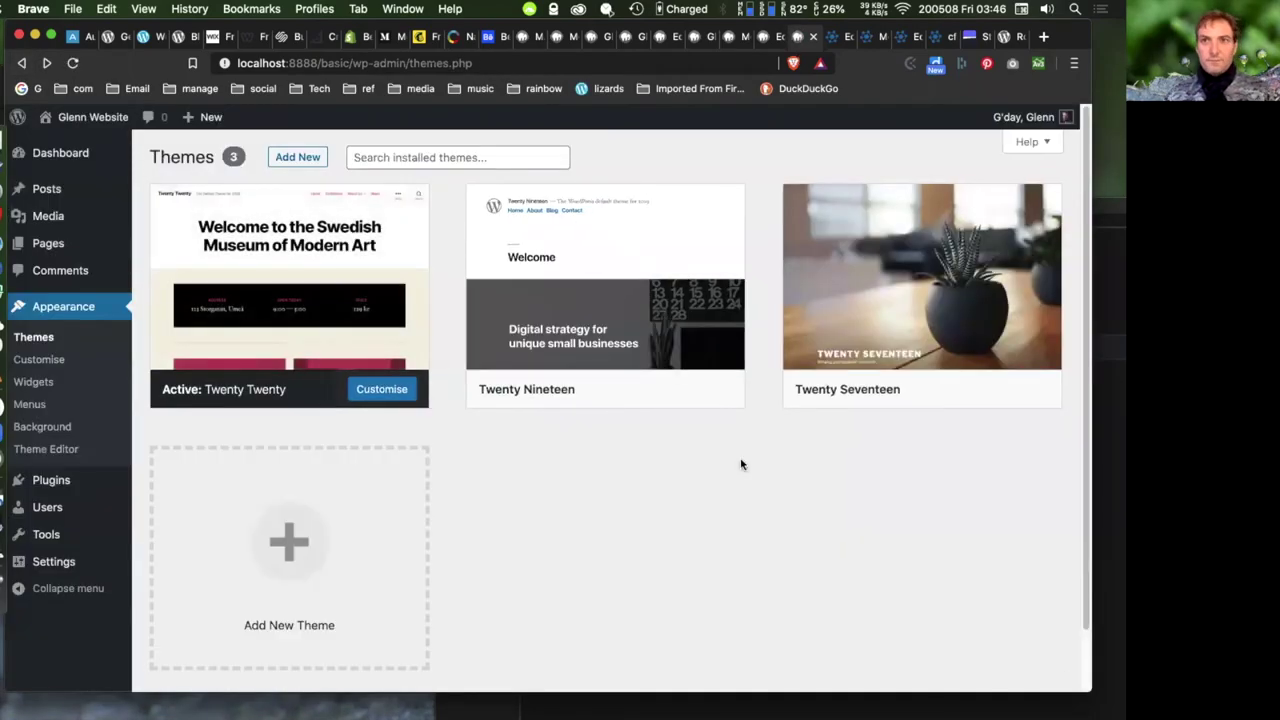
- Go to Plugins > Installed Plugins to see the three installed plugins
mouse_move(670, 383)
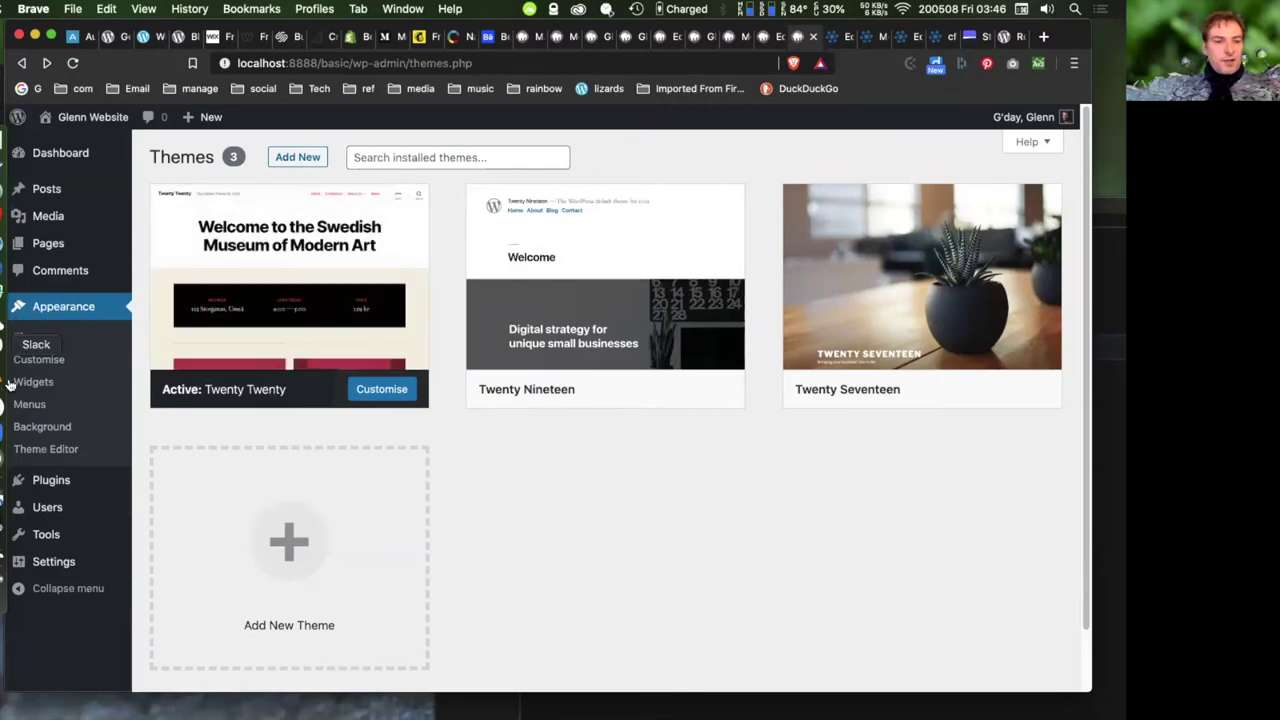
mouse_move(46, 491)
left_click(163, 484)
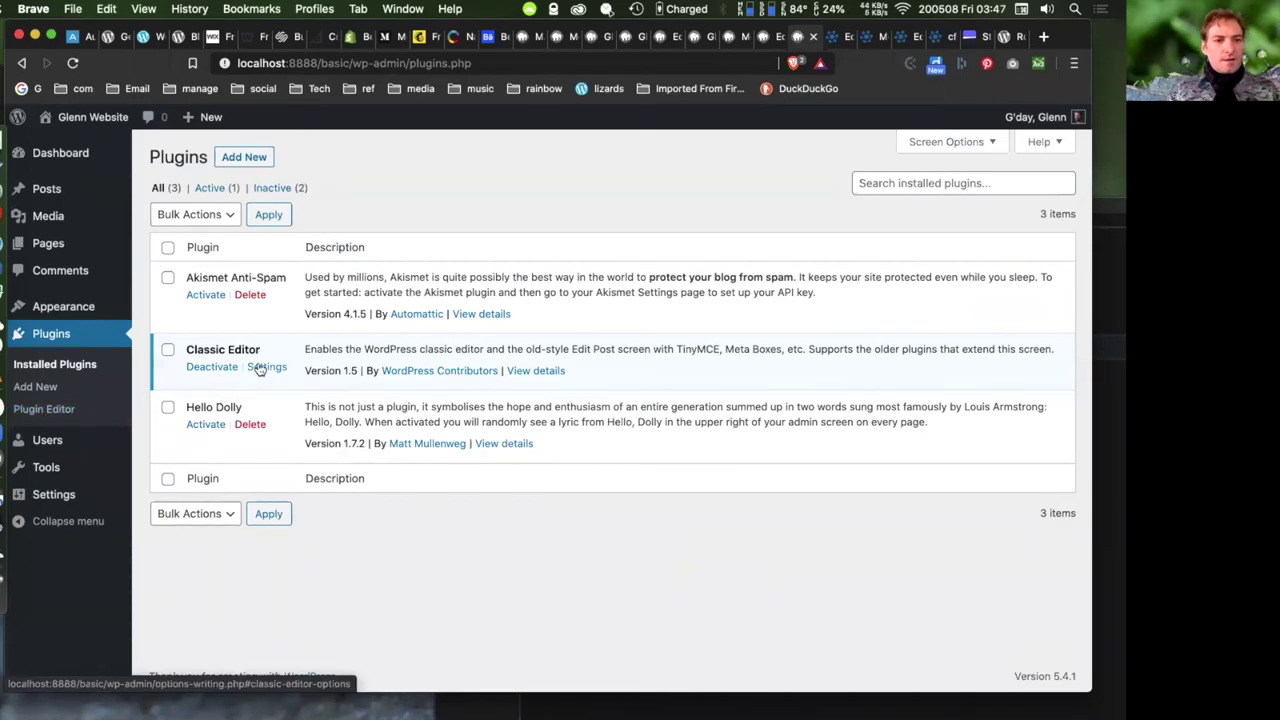
- Open Appearance > Widgets to view the available widgets and both footer areas
mouse_move(67, 310)
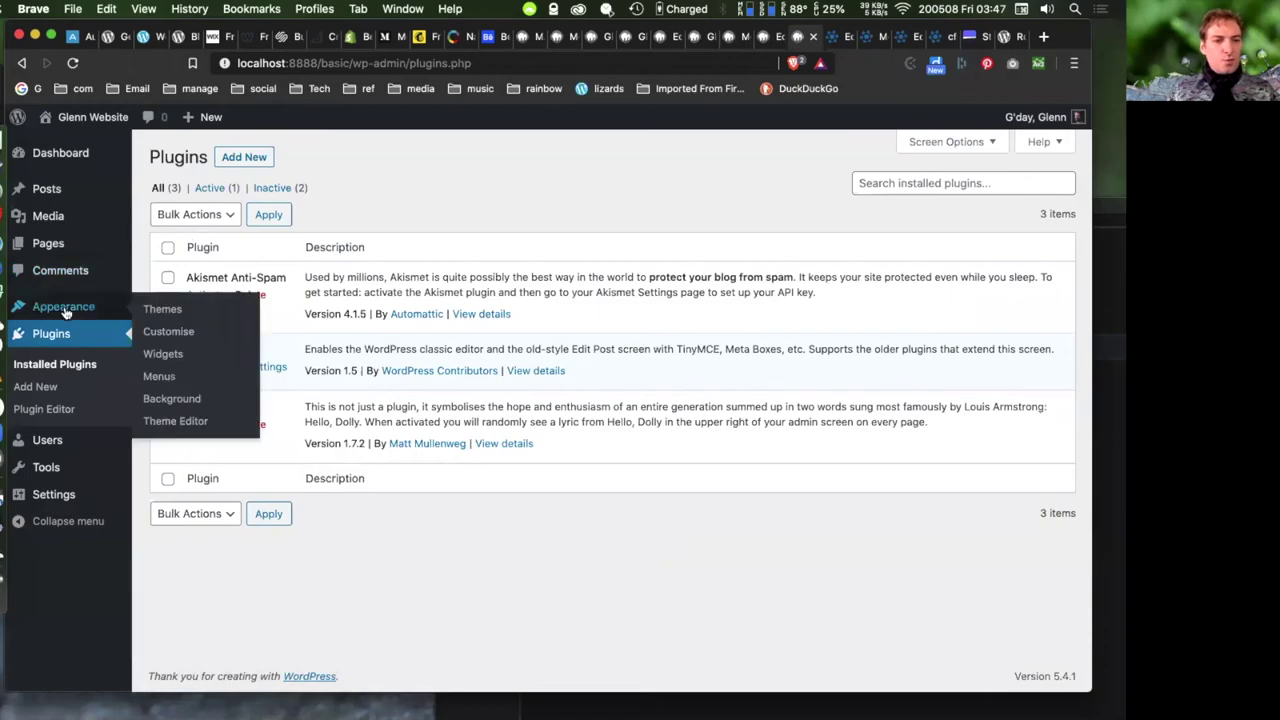
left_click(164, 356)
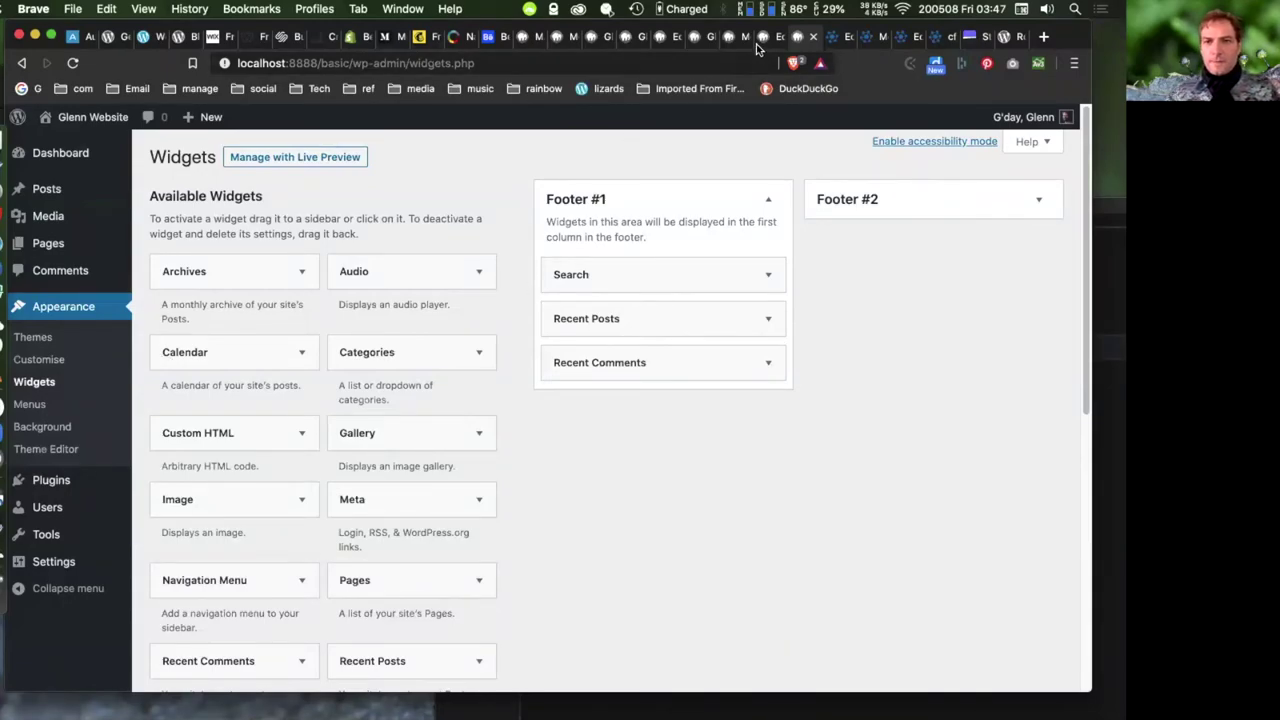
left_click(765, 38)
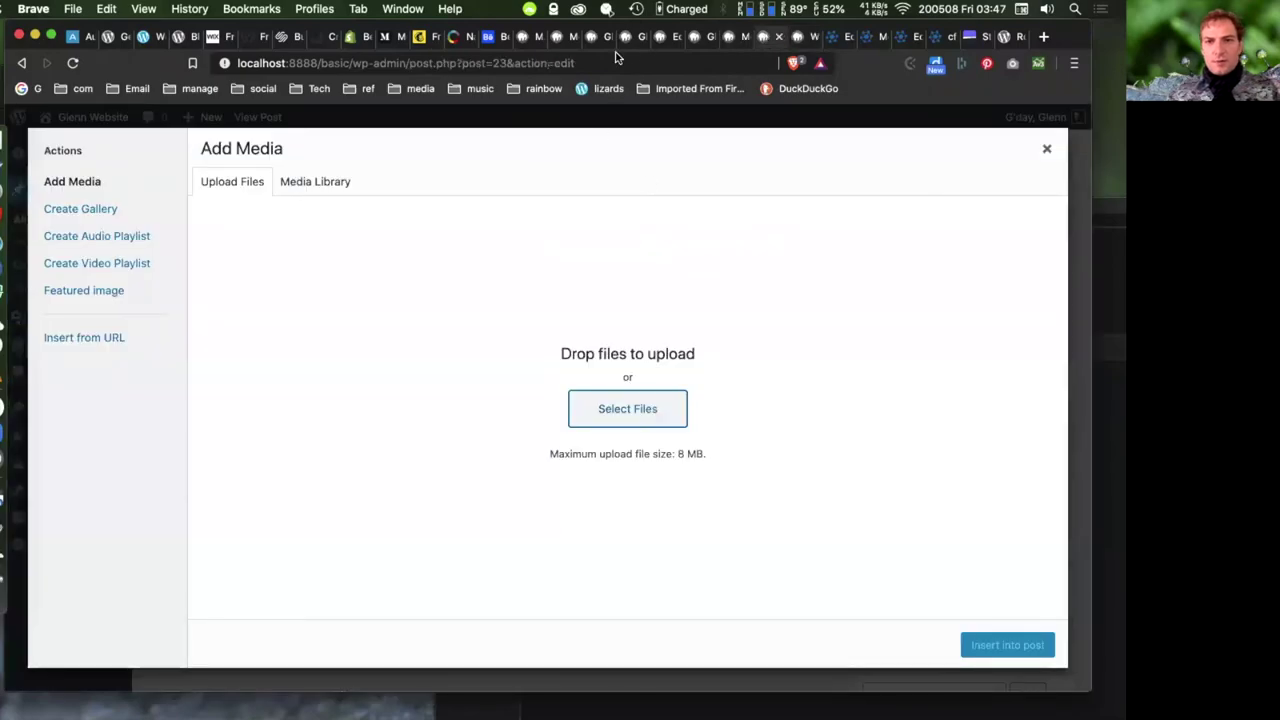
- Scroll the live home page down to its footer widgets, then bring ActionSkills forward
left_click(603, 40)
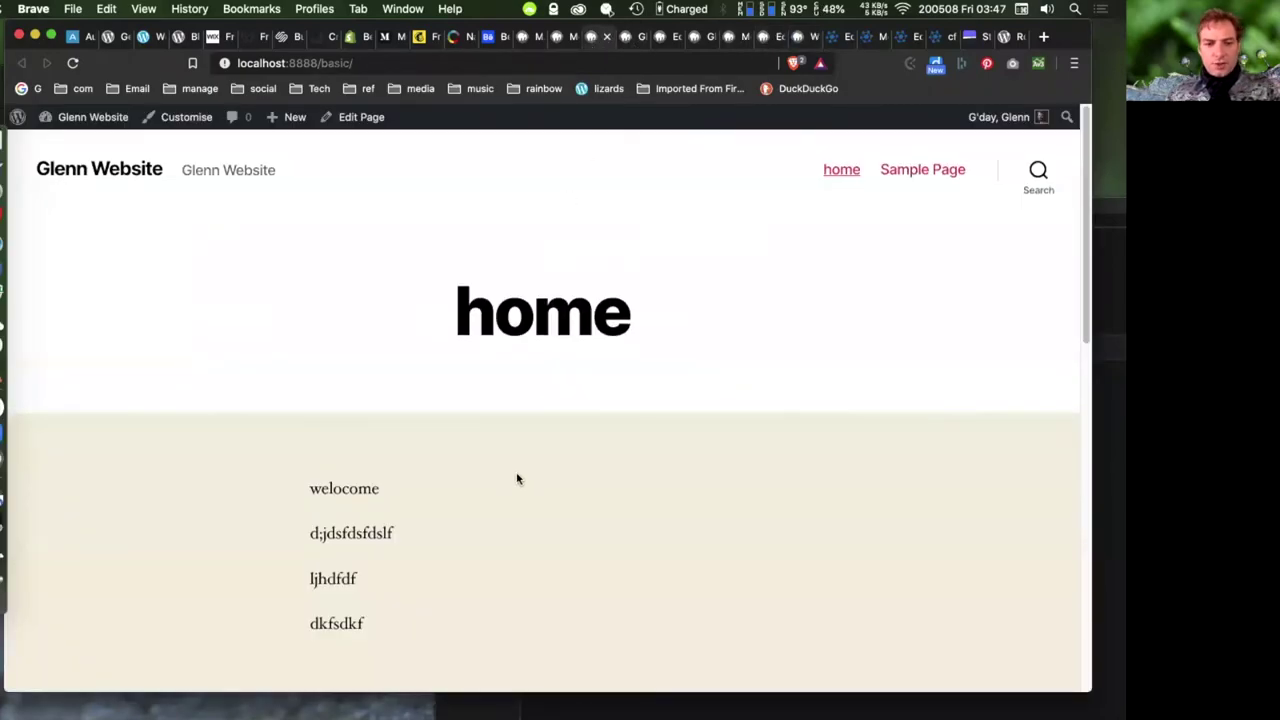
scroll(540, 450, "down", 5)
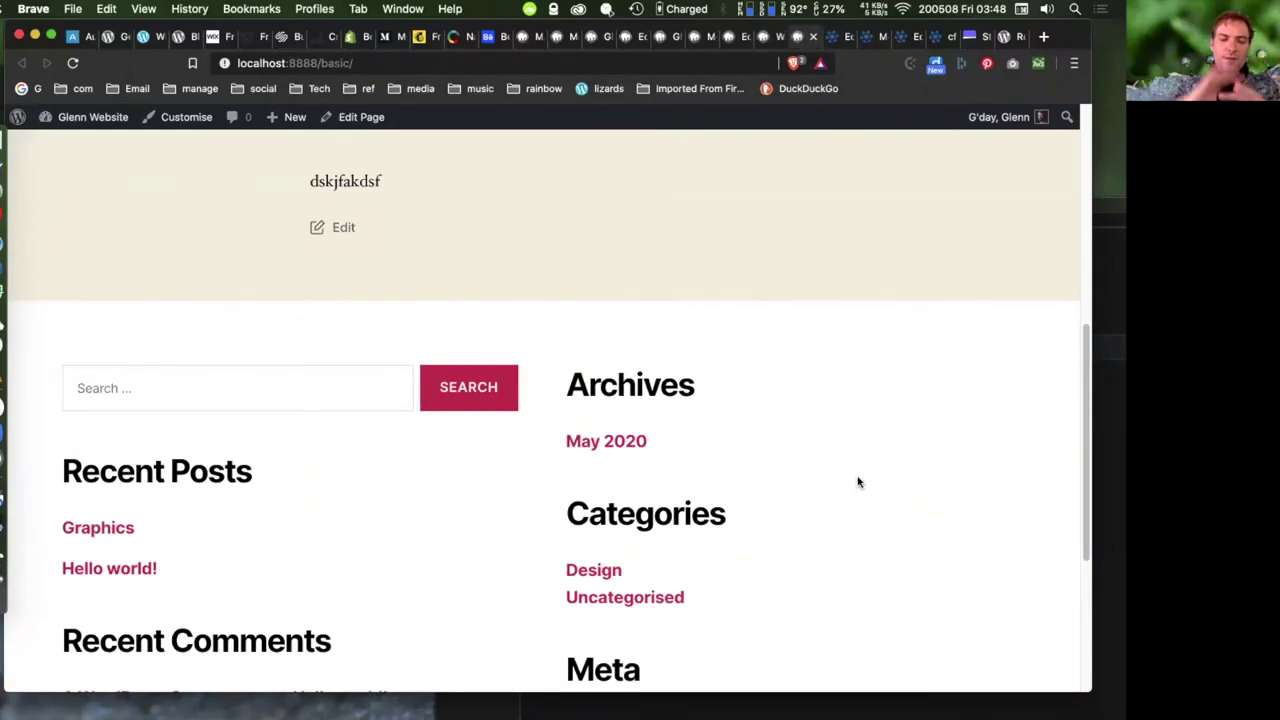
scroll(857, 482, "up", 15)
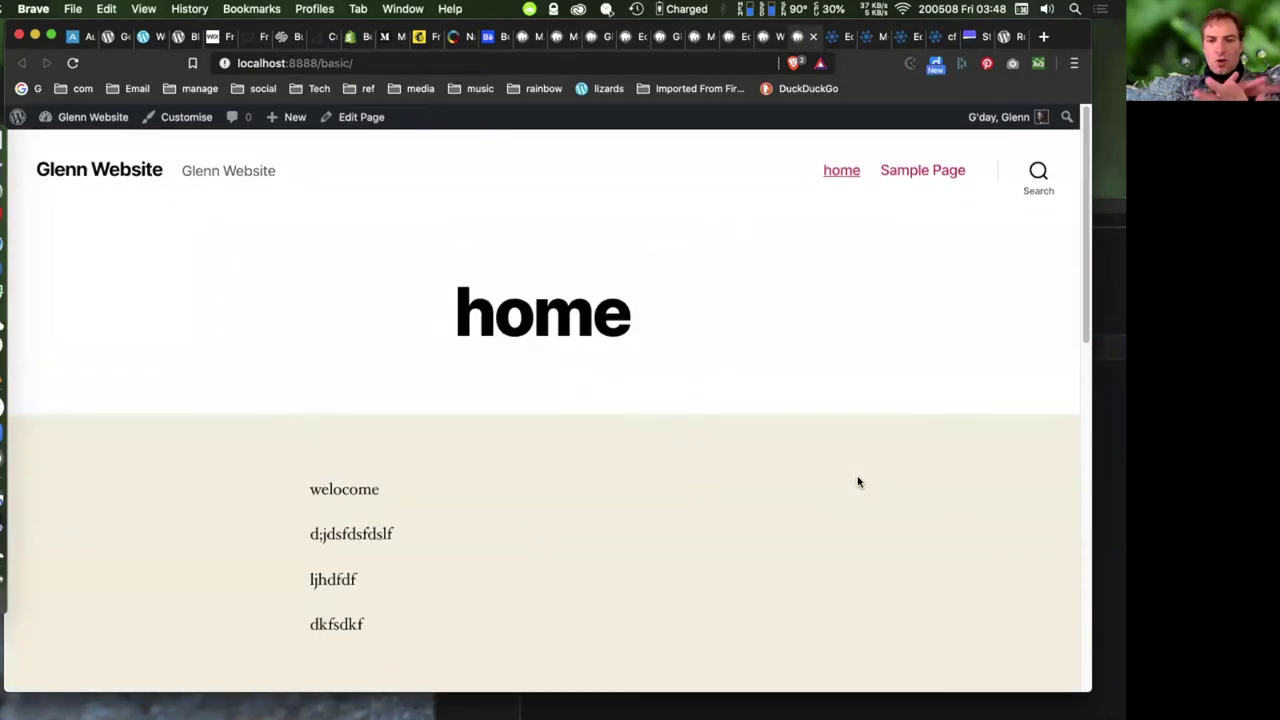
scroll(857, 482, "down", 1)
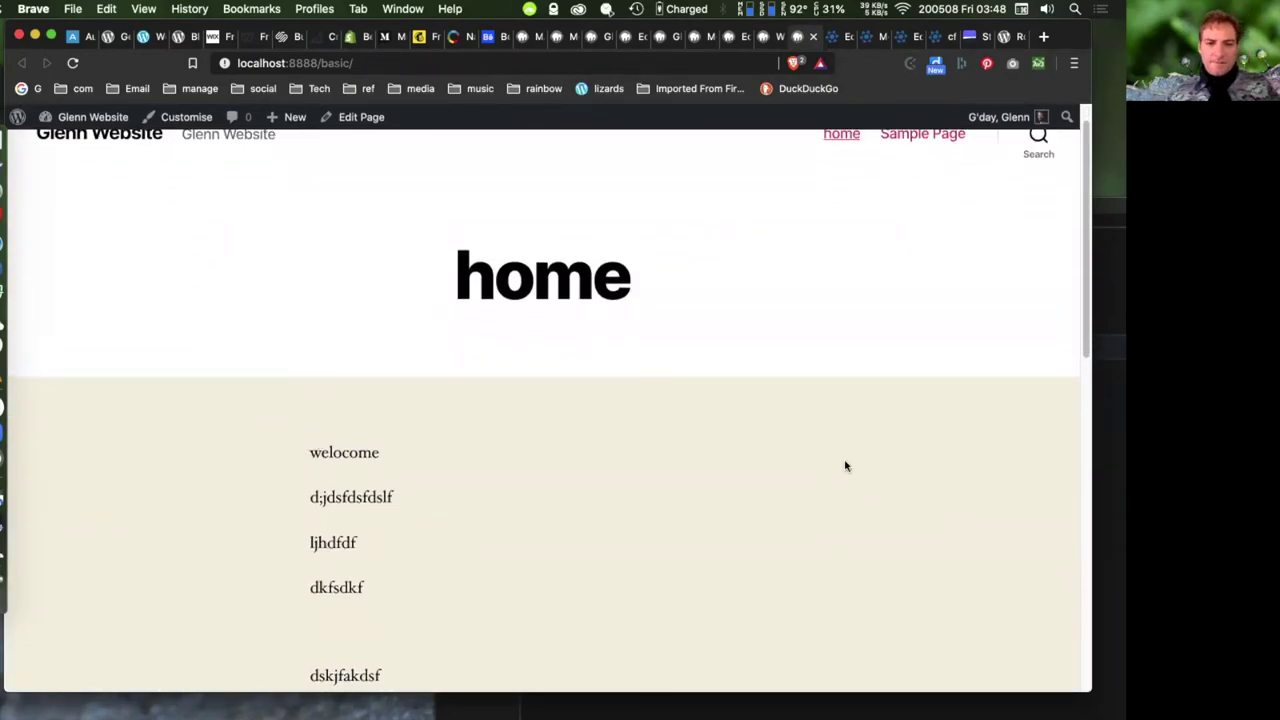
left_click_drag(456, 274, 630, 278)
left_click_drag(303, 458, 377, 594)
scroll(386, 586, "down", 3)
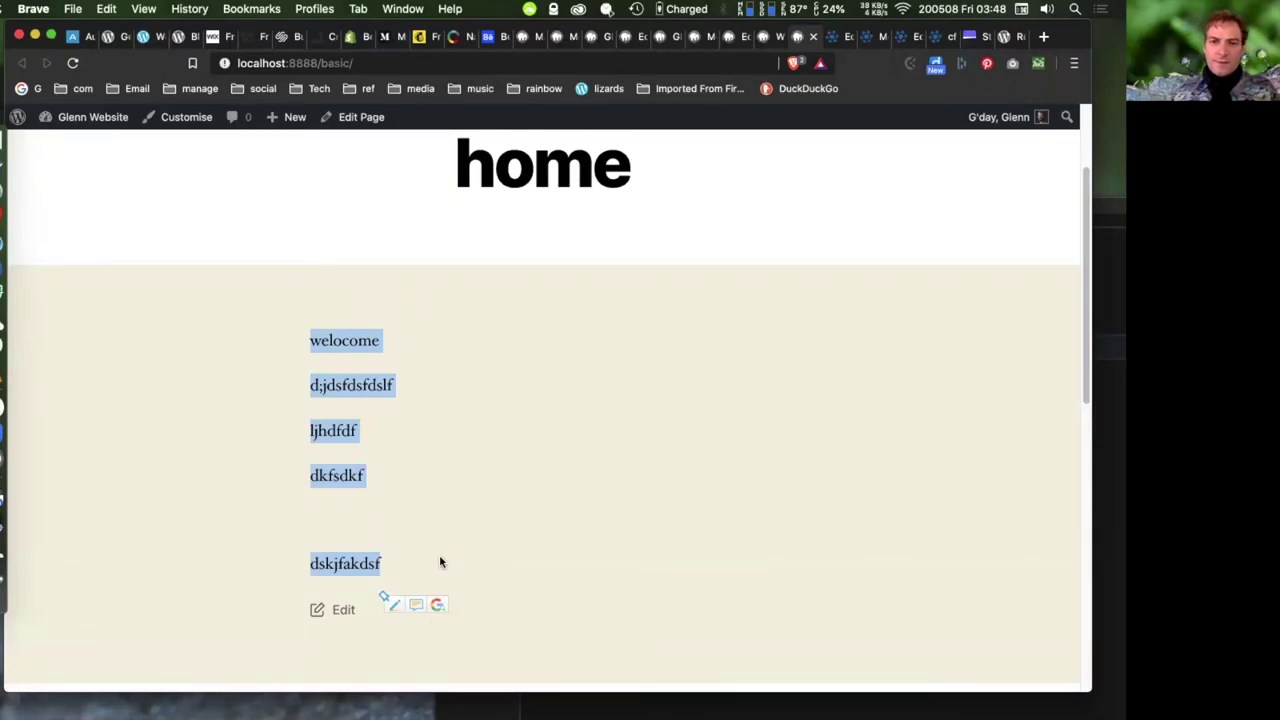
scroll(818, 333, "down", 3)
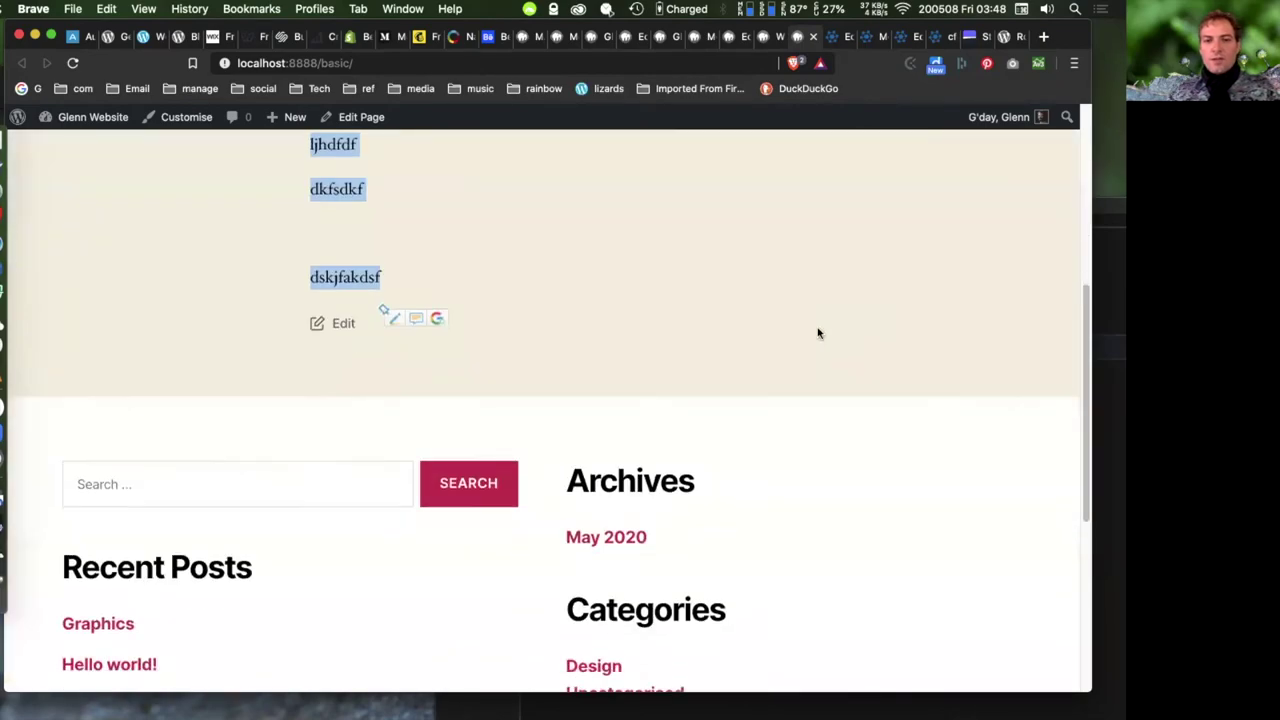
scroll(818, 333, "down", 2)
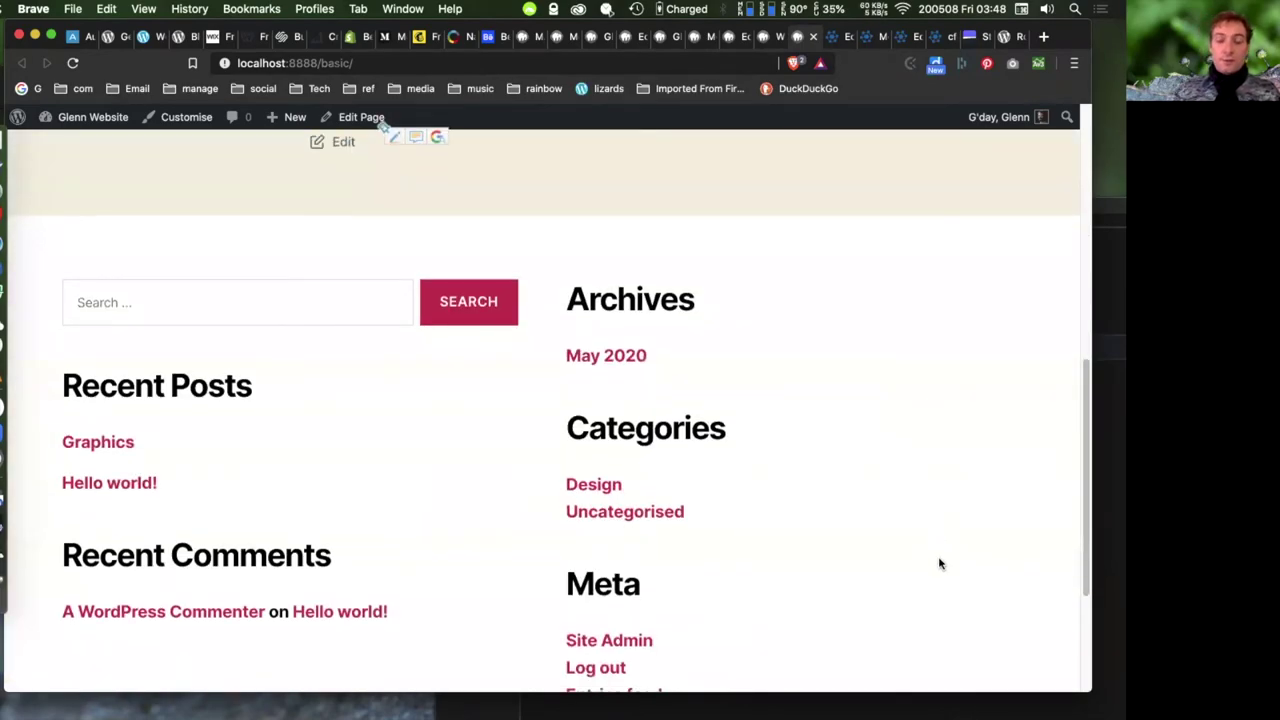
scroll(250, 425, "down", 2)
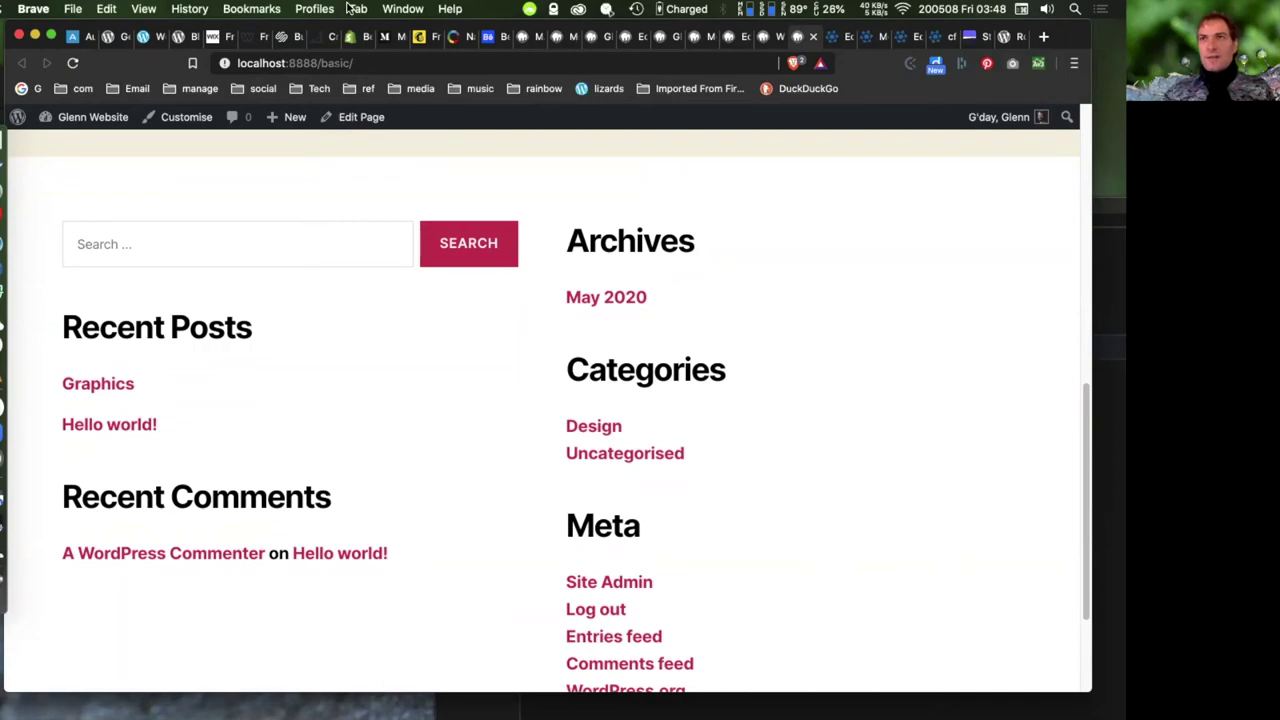
key("super+grave")
- Browse the ActionSkills Webinars page, then move its window aside to reveal the footer widgets
left_click_drag(671, 128, 527, 85)
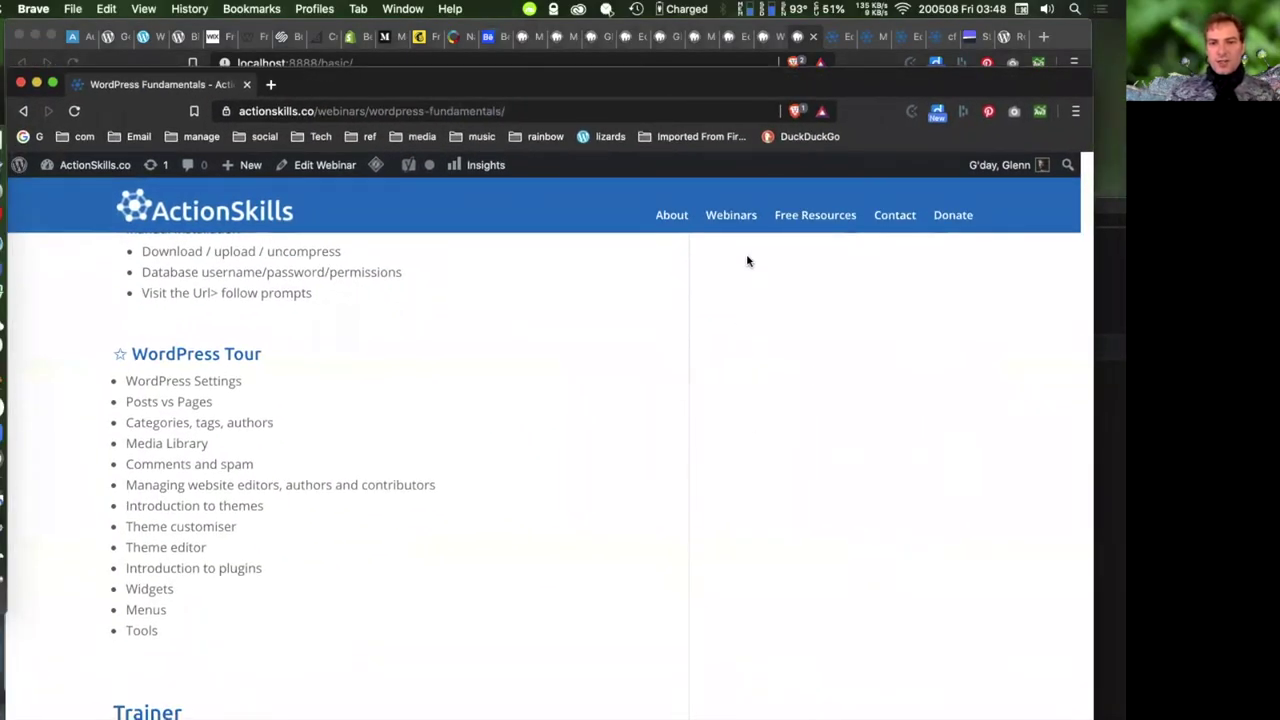
triple_click(772, 401)
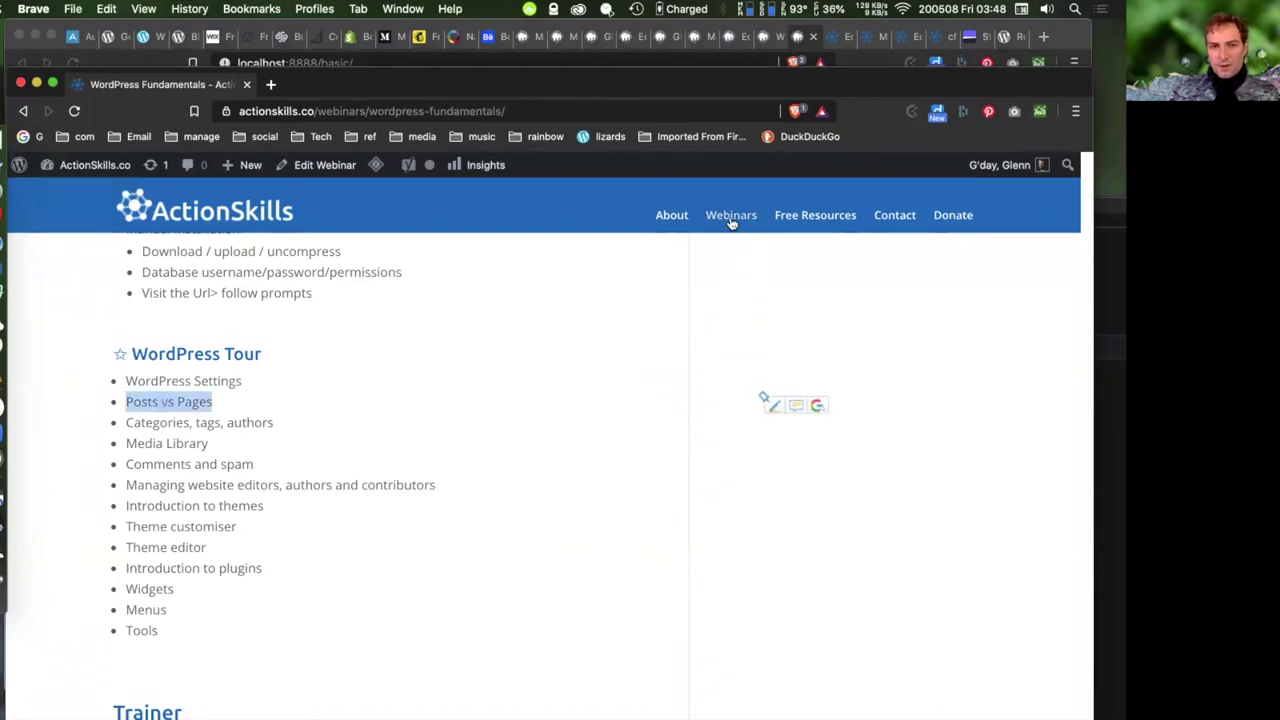
left_click(733, 216)
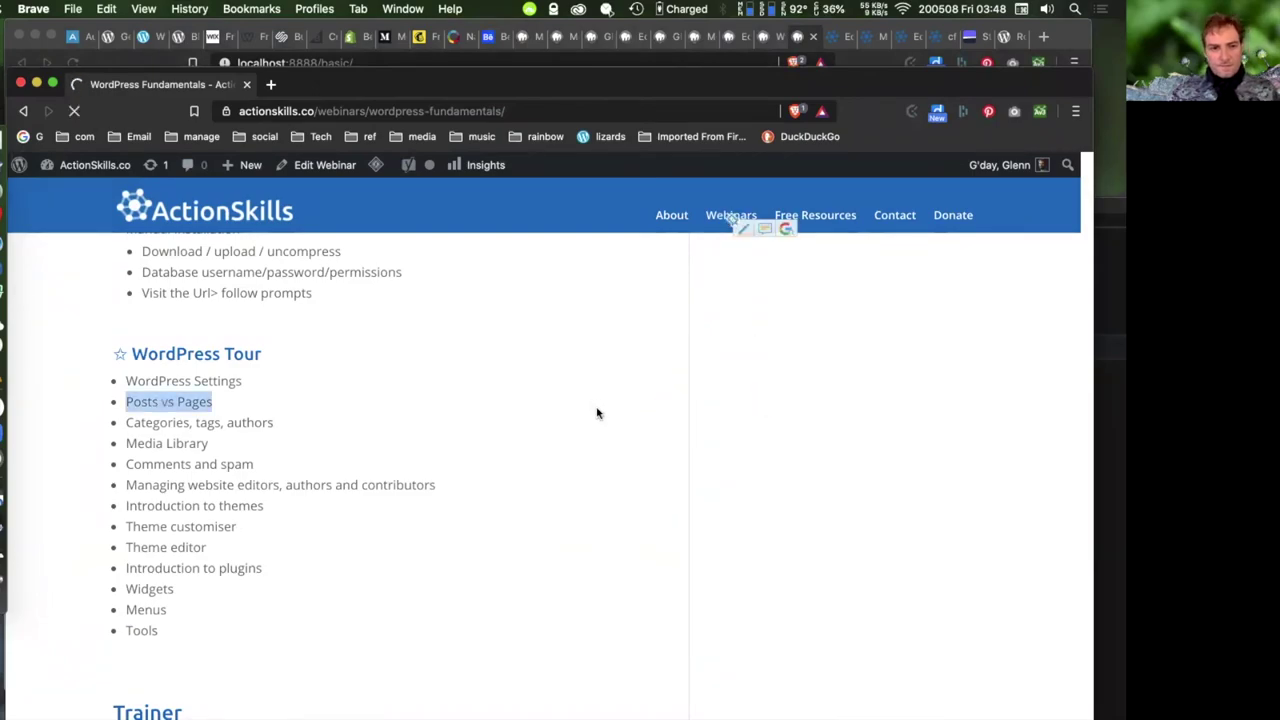
scroll(594, 402, "up", 10)
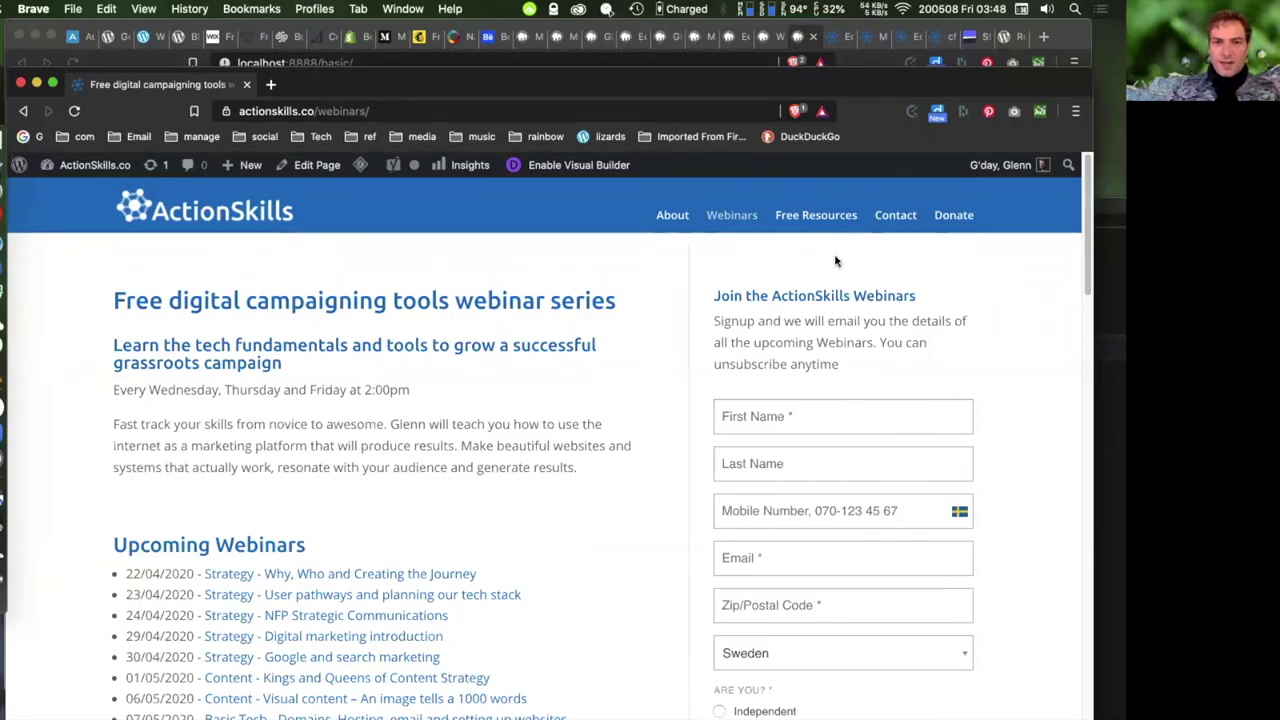
left_click_drag(596, 82, 1126, 200)
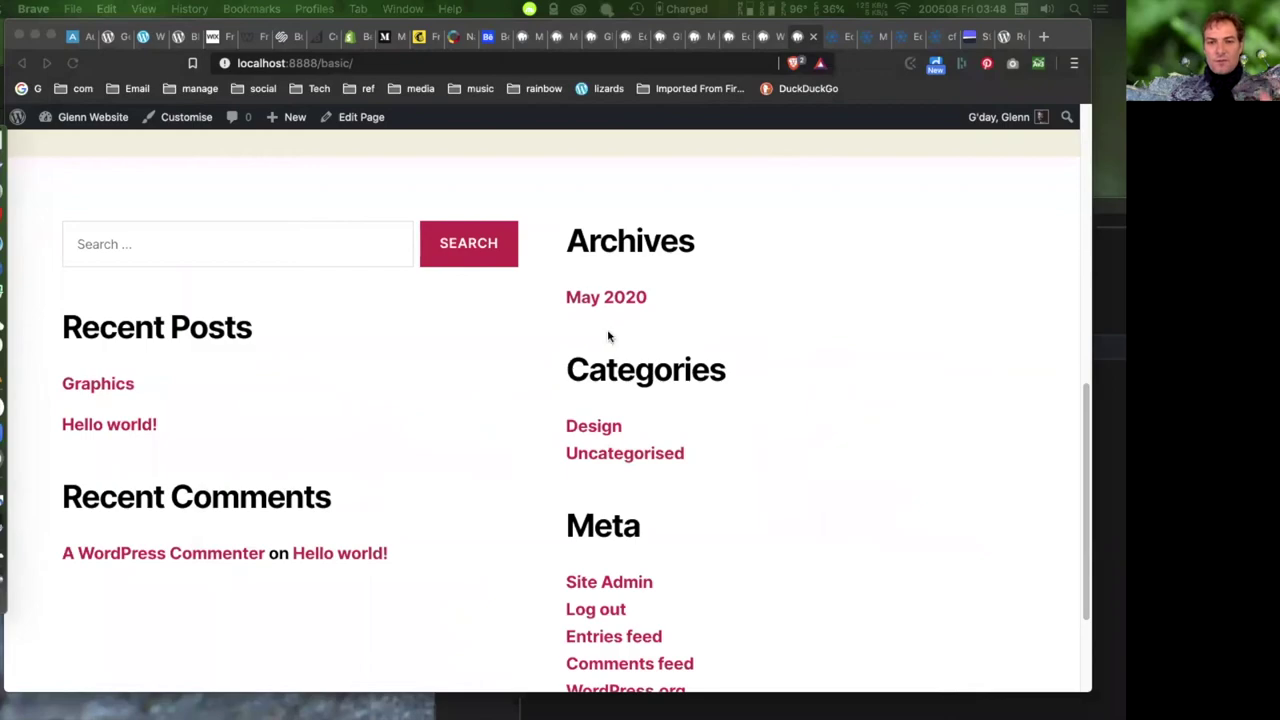
- Switch between the front-end footer and the Widgets admin tab, then refocus the WordPress window
left_click(766, 36)
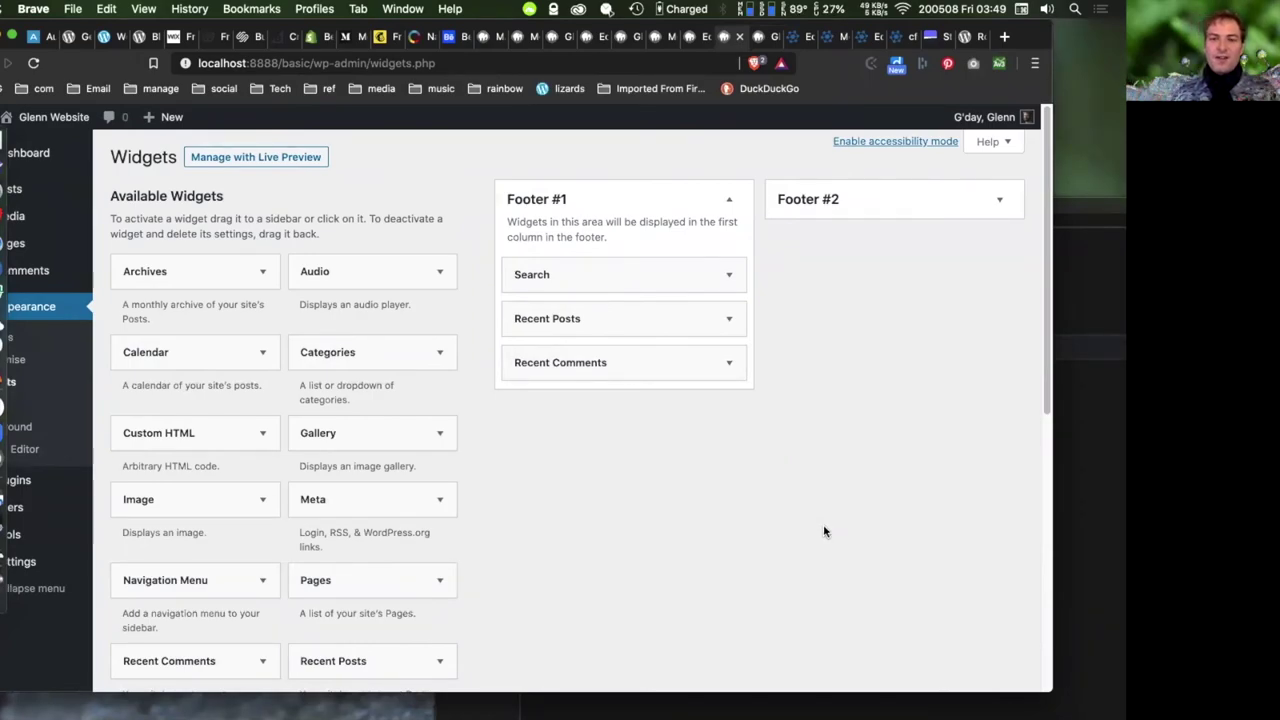
left_click(766, 38)
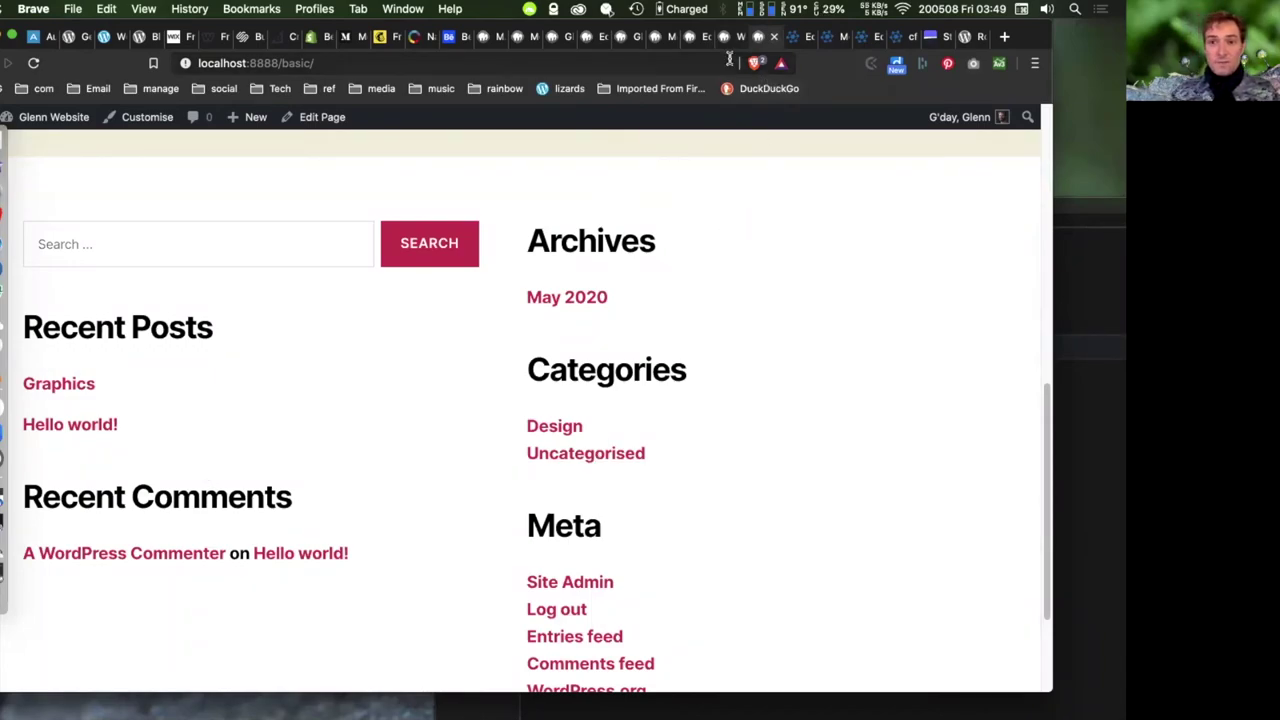
left_click(726, 37)
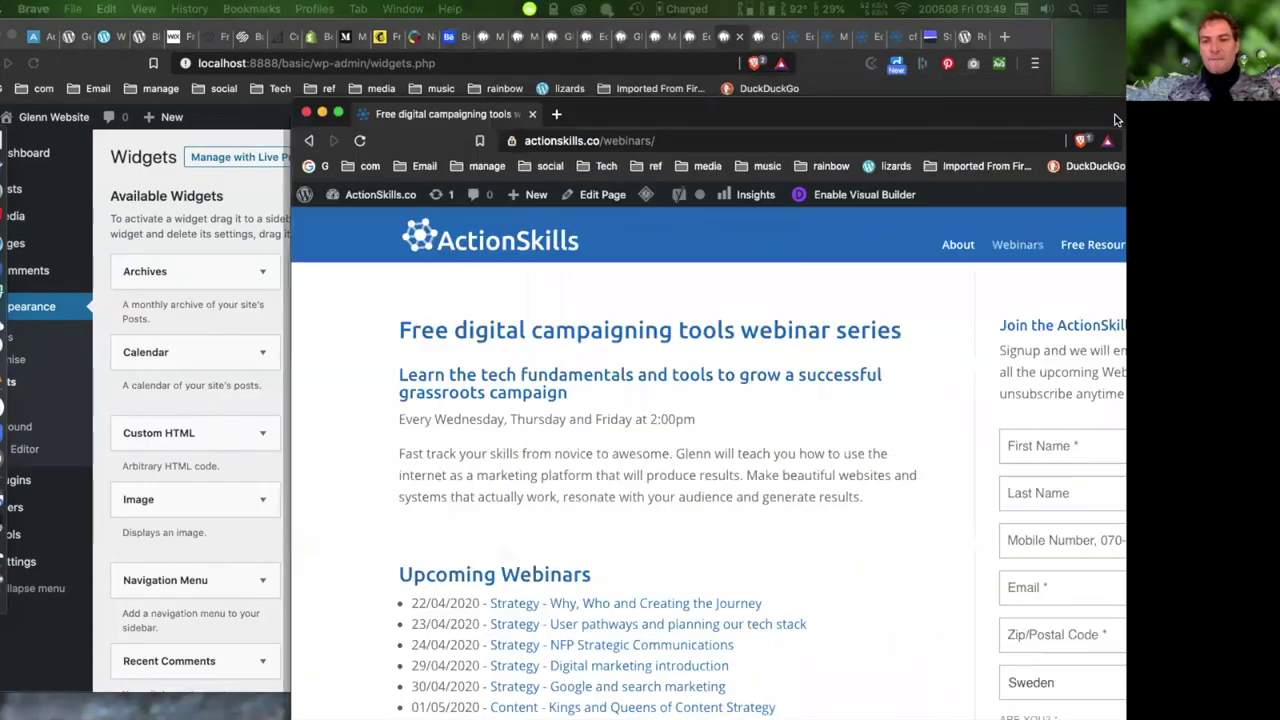
left_click_drag(1279, 94, 980, 94)
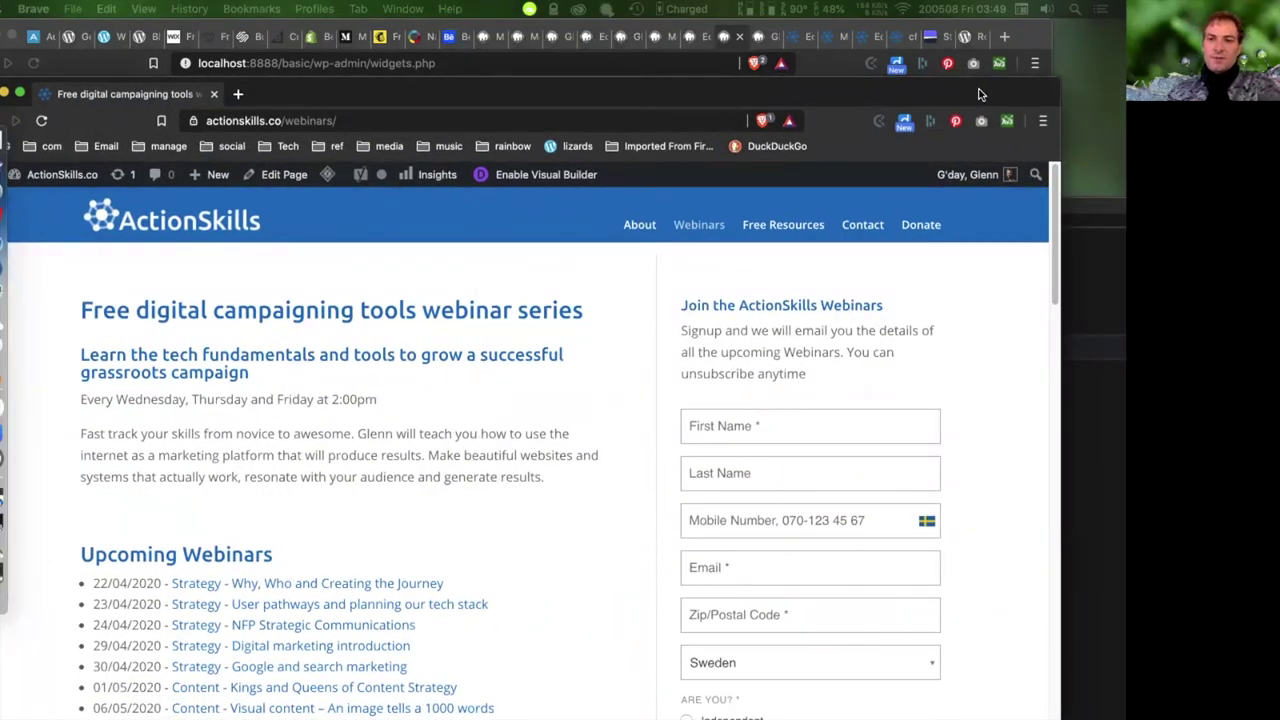
left_click_drag(980, 94, 1279, 100)
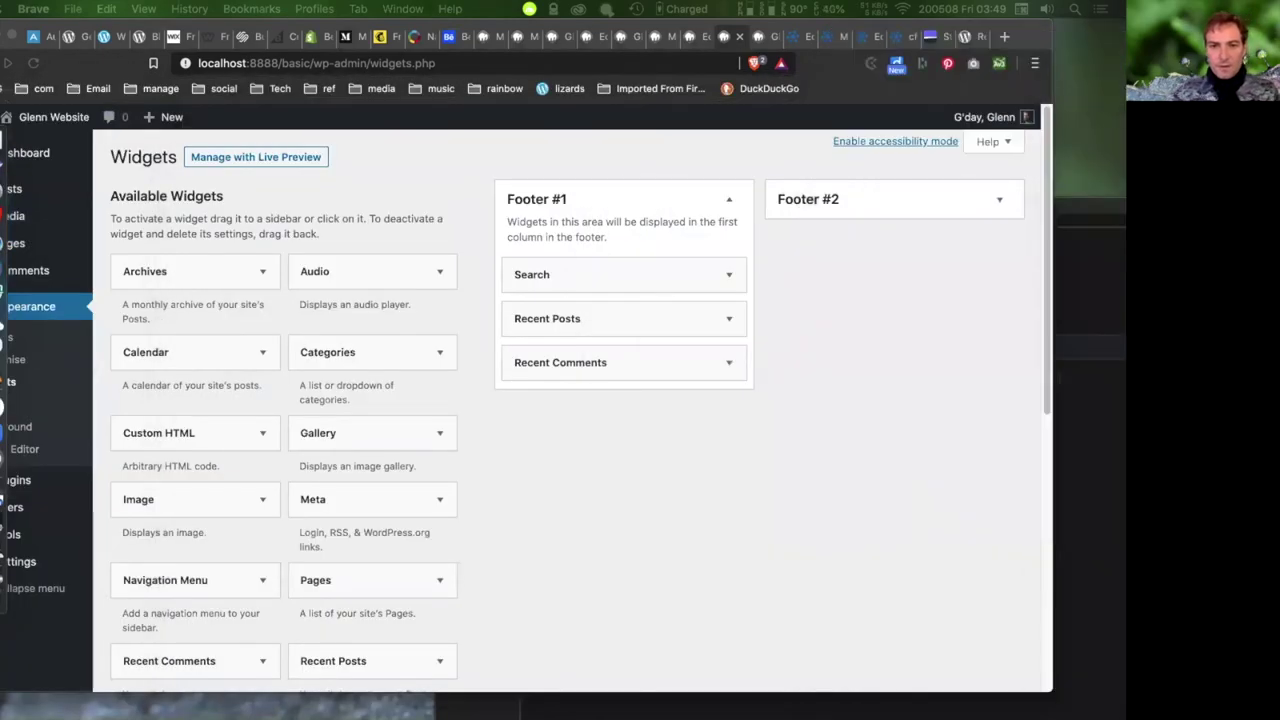
left_click(271, 268)
- Drag Archives, Navigation Menu and a second Search widget into the top of Footer #1
left_click_drag(258, 262, 723, 297)
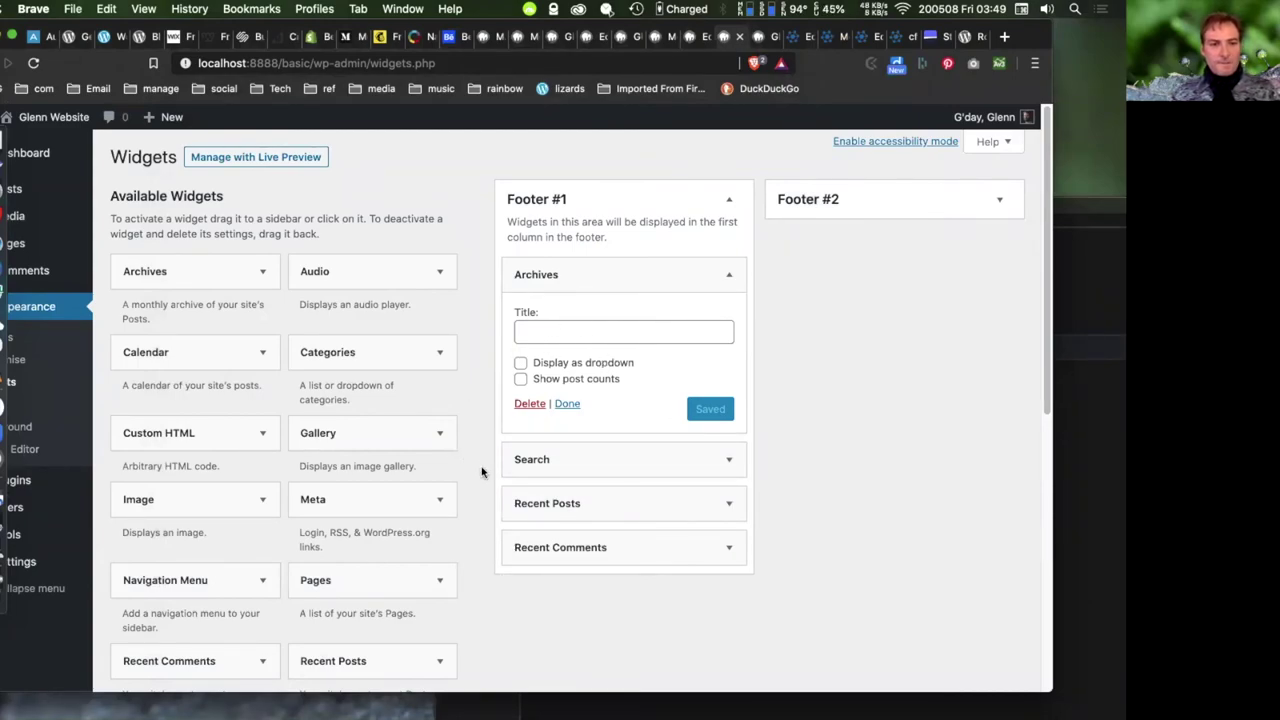
scroll(488, 458, "down", 2)
scroll(490, 462, "down", 1)
left_click_drag(191, 449, 703, 329)
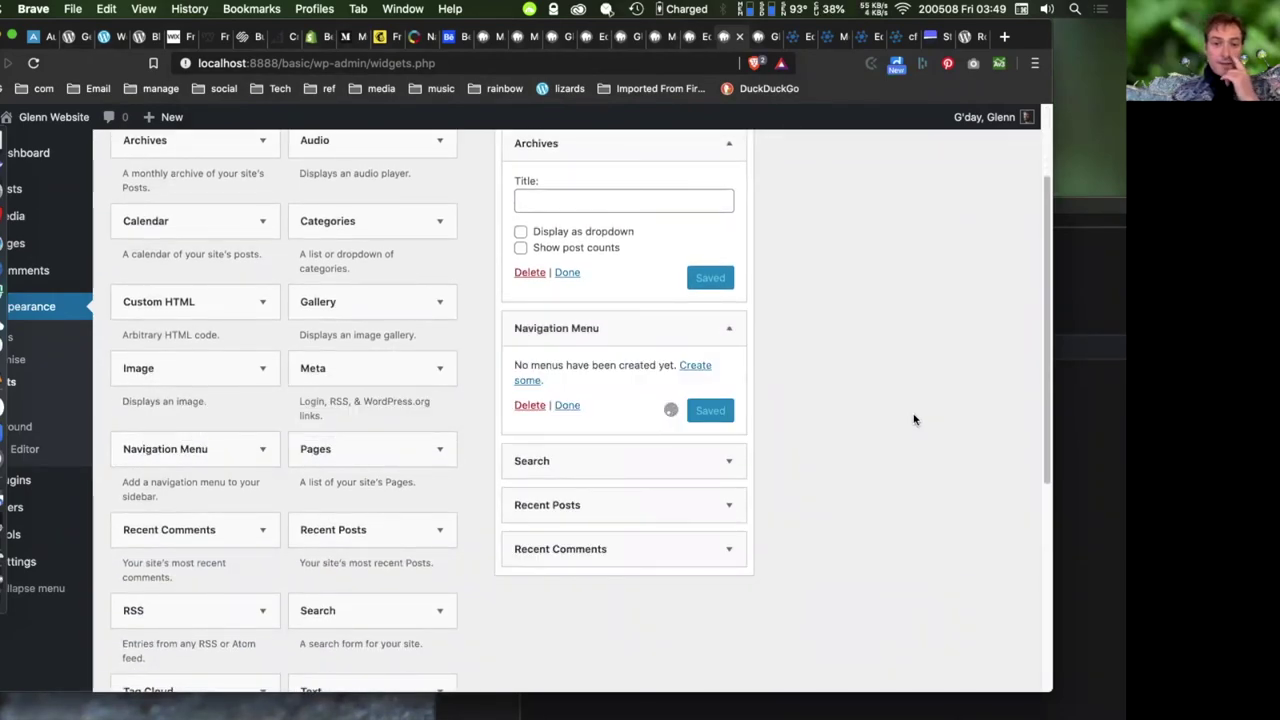
scroll(491, 563, "down", 1)
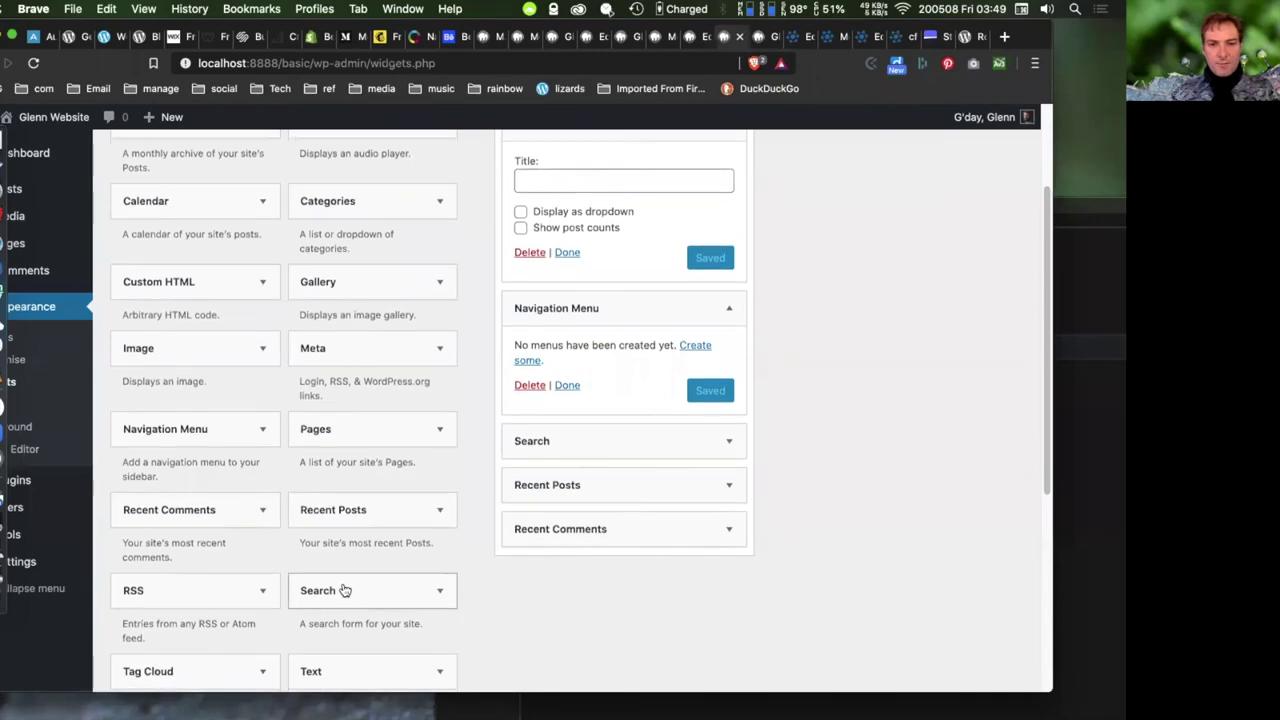
left_click_drag(349, 601, 596, 435)
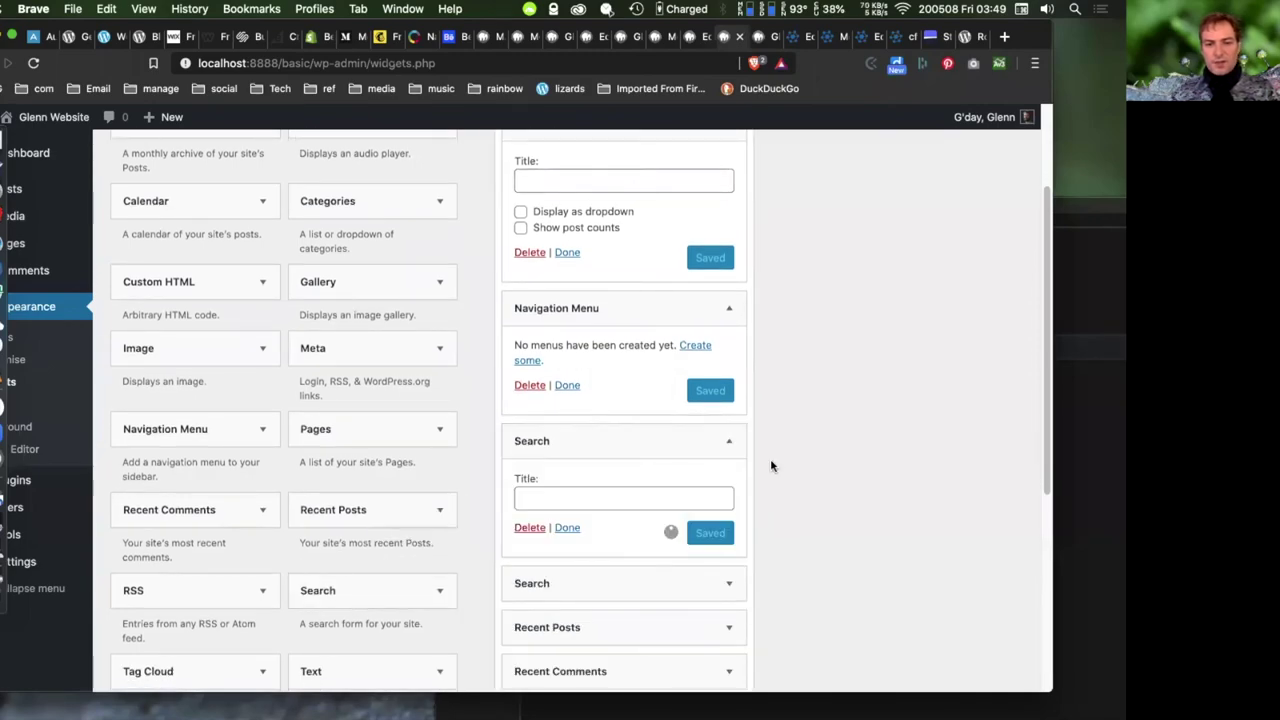
scroll(410, 482, "down", 5)
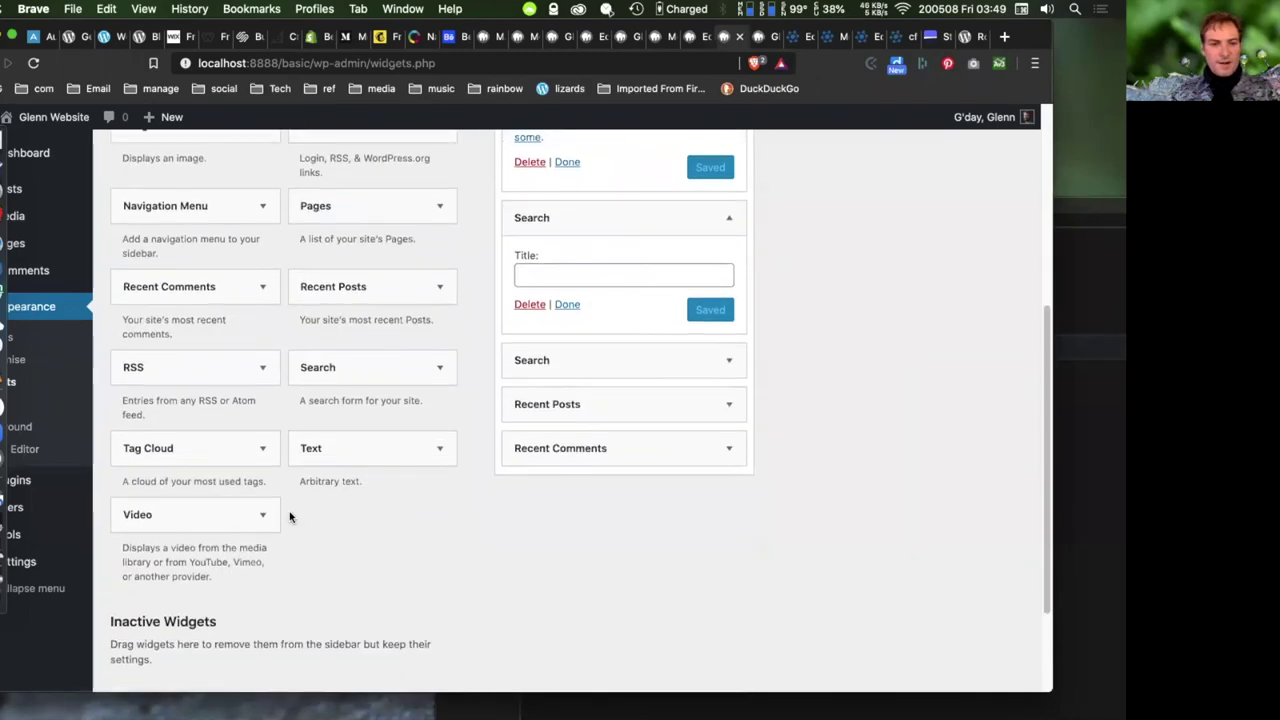
scroll(289, 514, "up", 6)
scroll(260, 286, "up", 2)
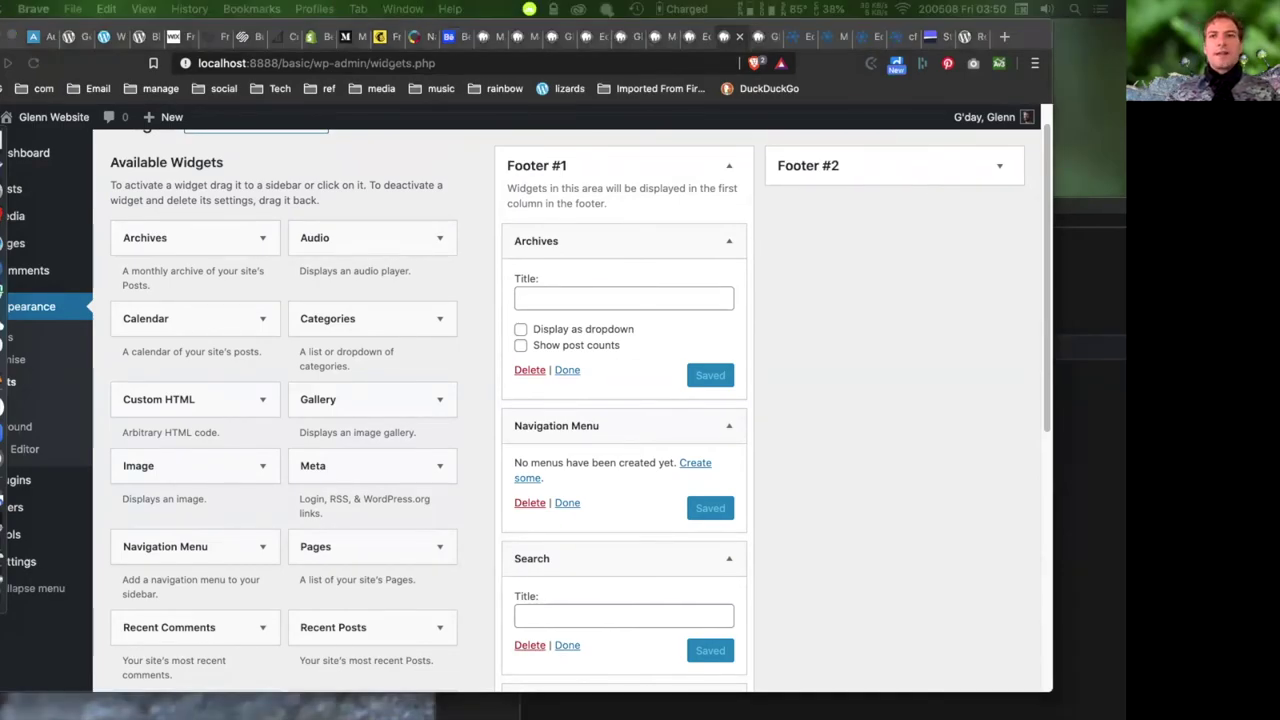
left_click_drag(1279, 128, 753, 116)
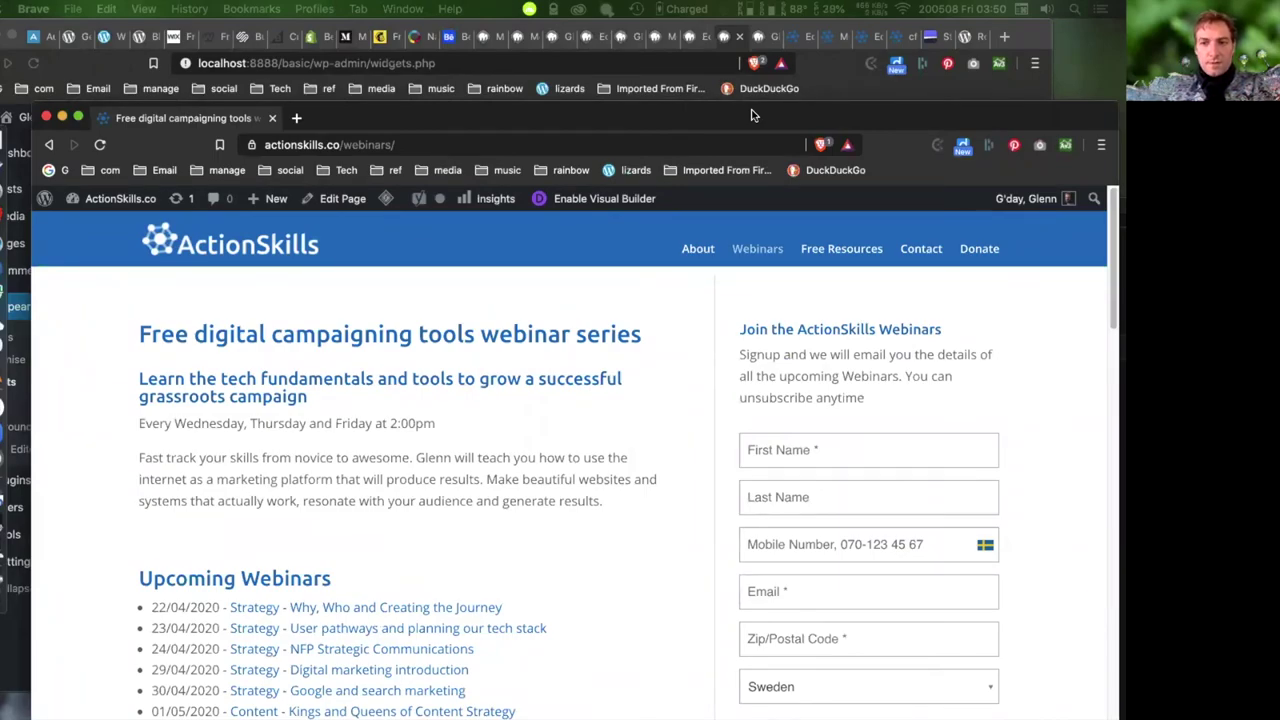
left_click_drag(753, 116, 1279, 120)
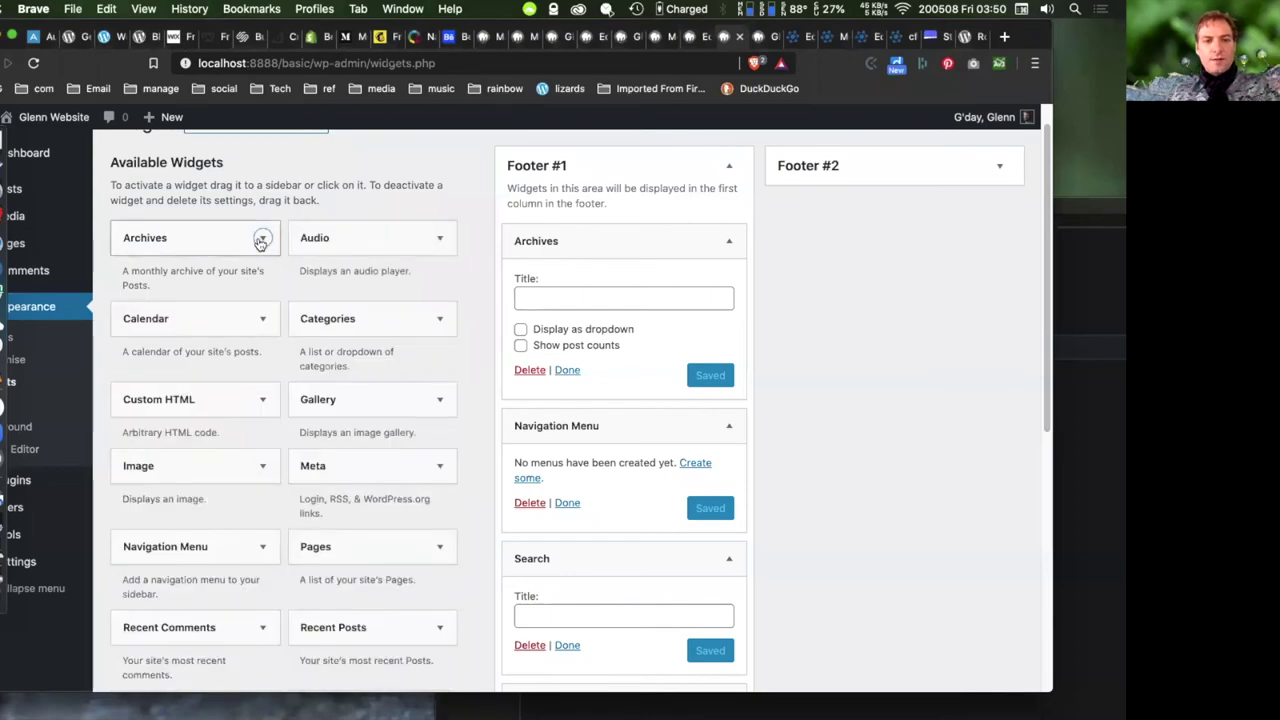
- Open the footer-area chooser for the Archives widget in Available Widgets
left_click(261, 240)
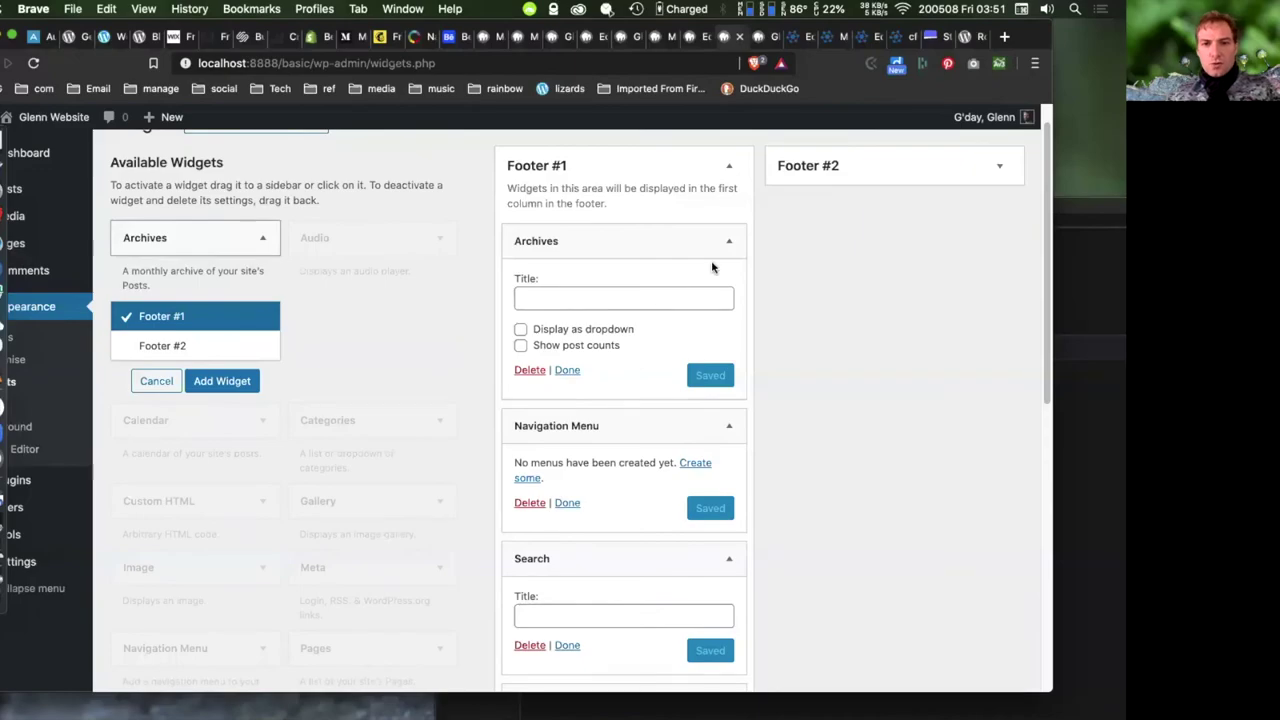
scroll(799, 321, "down", 10)
scroll(799, 321, "up", 10)
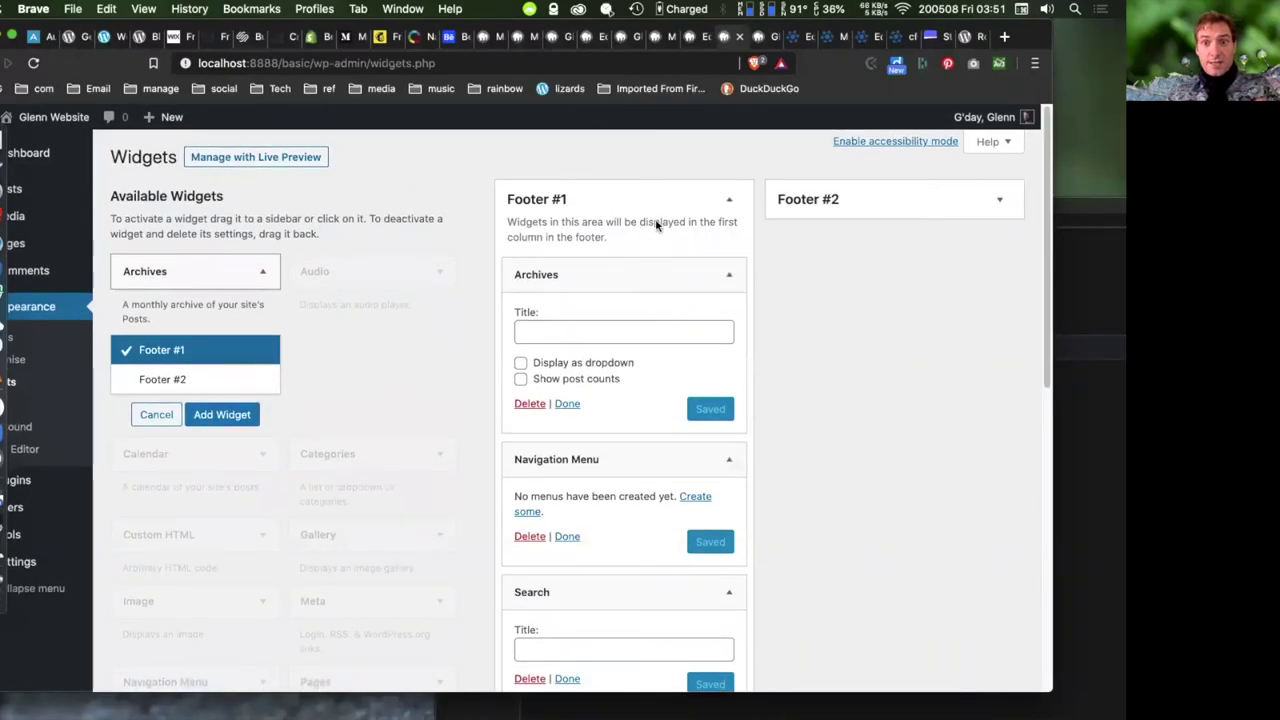
- Reload the site front end to inspect the current footer widgets
left_click(760, 36)
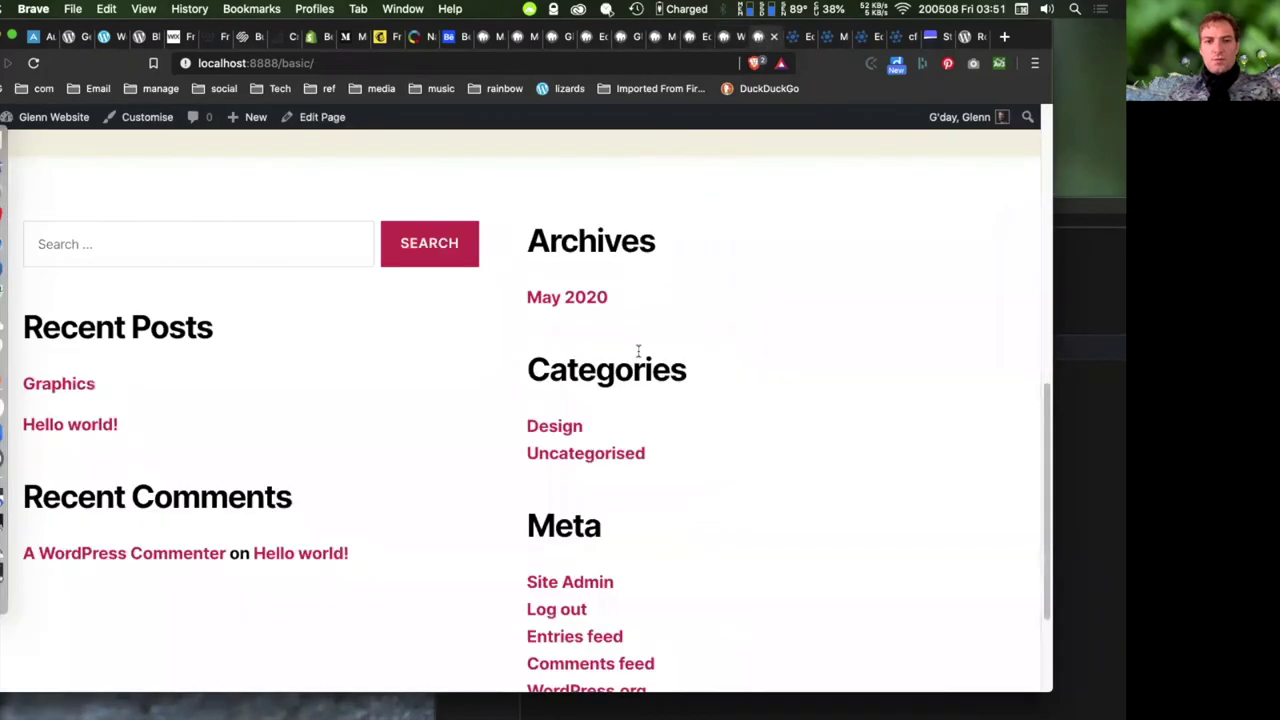
left_click(33, 63)
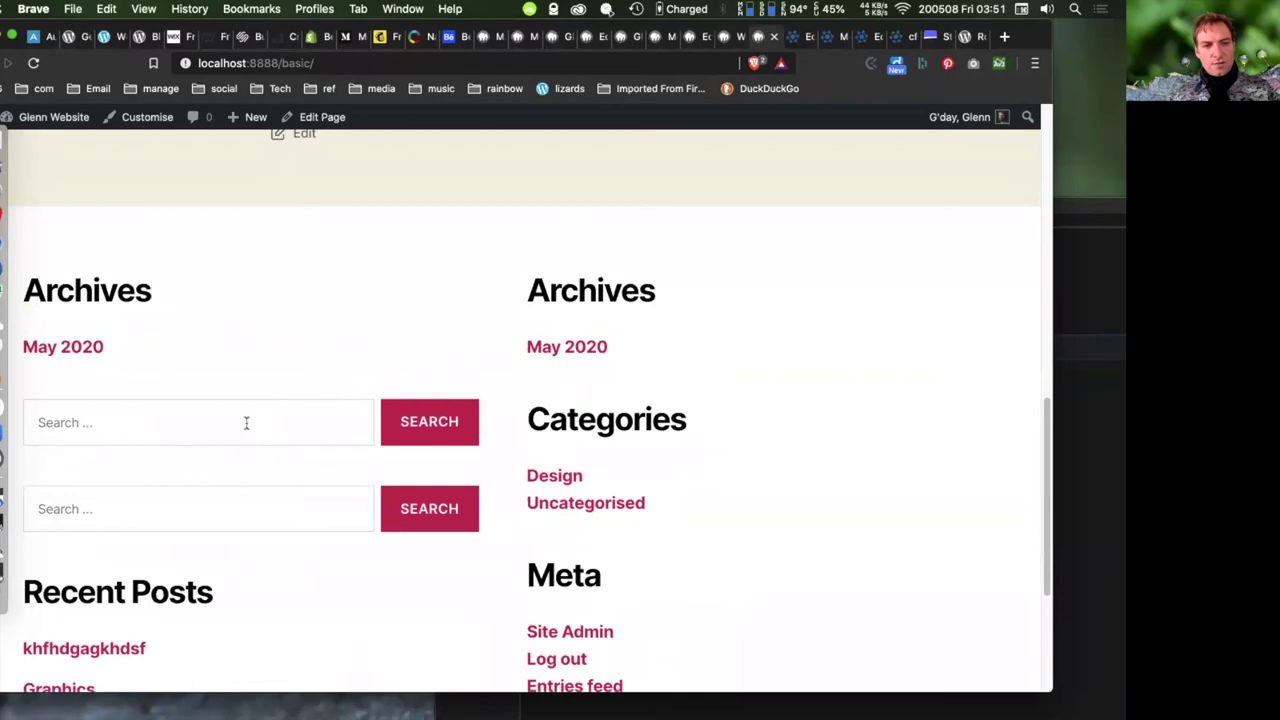
scroll(735, 504, "down", 2)
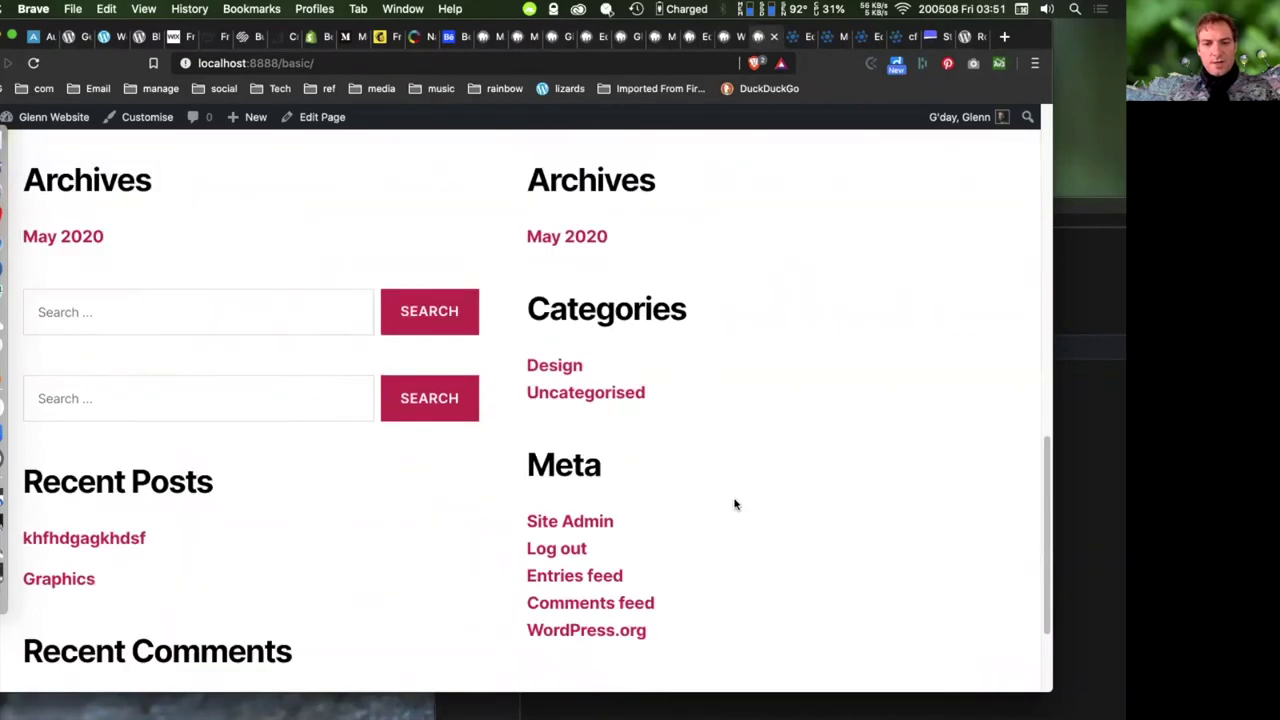
scroll(735, 504, "down", 3)
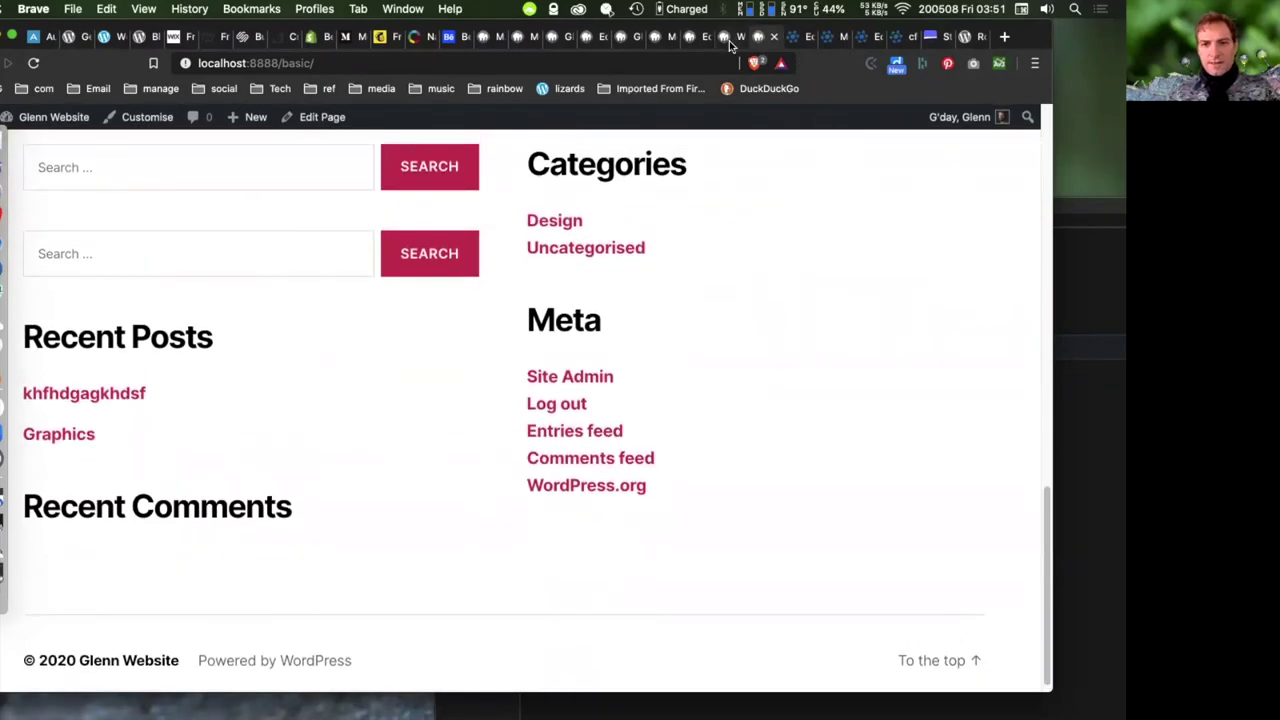
- Drag Recent Comments, Recent Posts and the duplicate Search widget out of Footer #1
left_click(730, 45)
scroll(791, 443, "down", 3)
left_click_drag(643, 537, 285, 530)
left_click_drag(663, 491, 407, 505)
left_click_drag(637, 443, 300, 577)
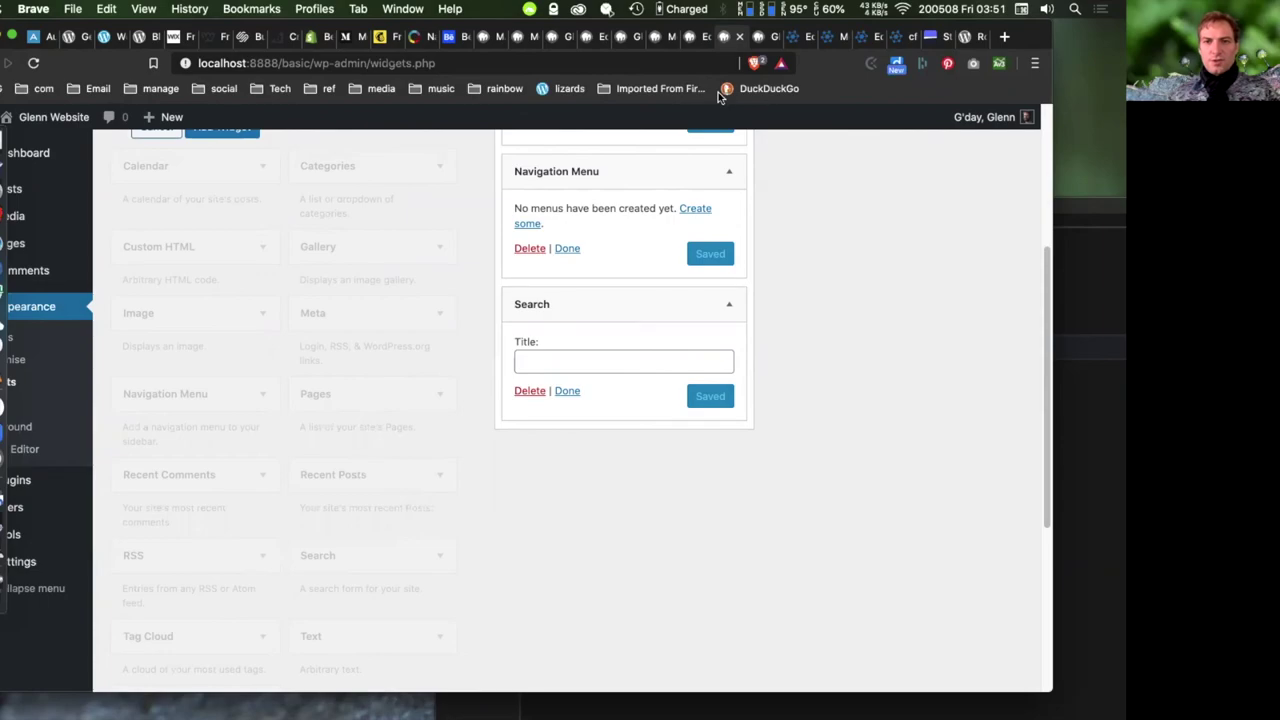
- Reload the front end to confirm the trimmed footer, then return to Widgets
left_click(760, 36)
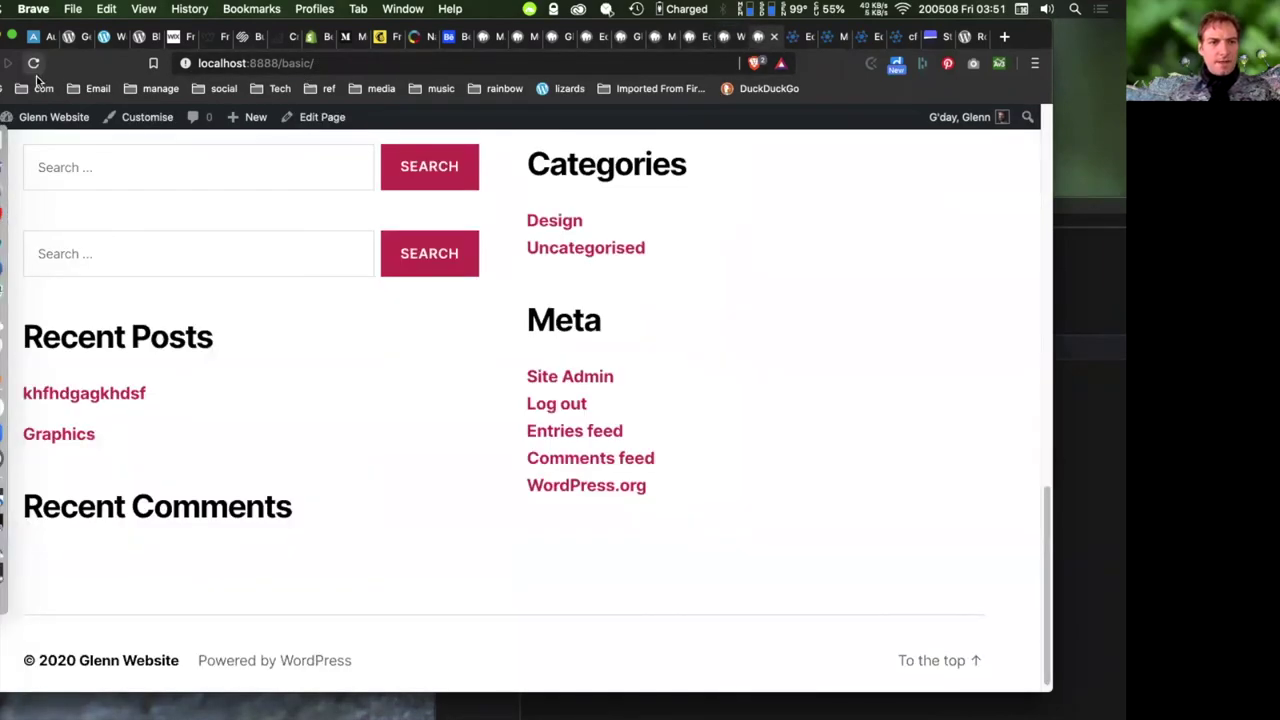
left_click(33, 62)
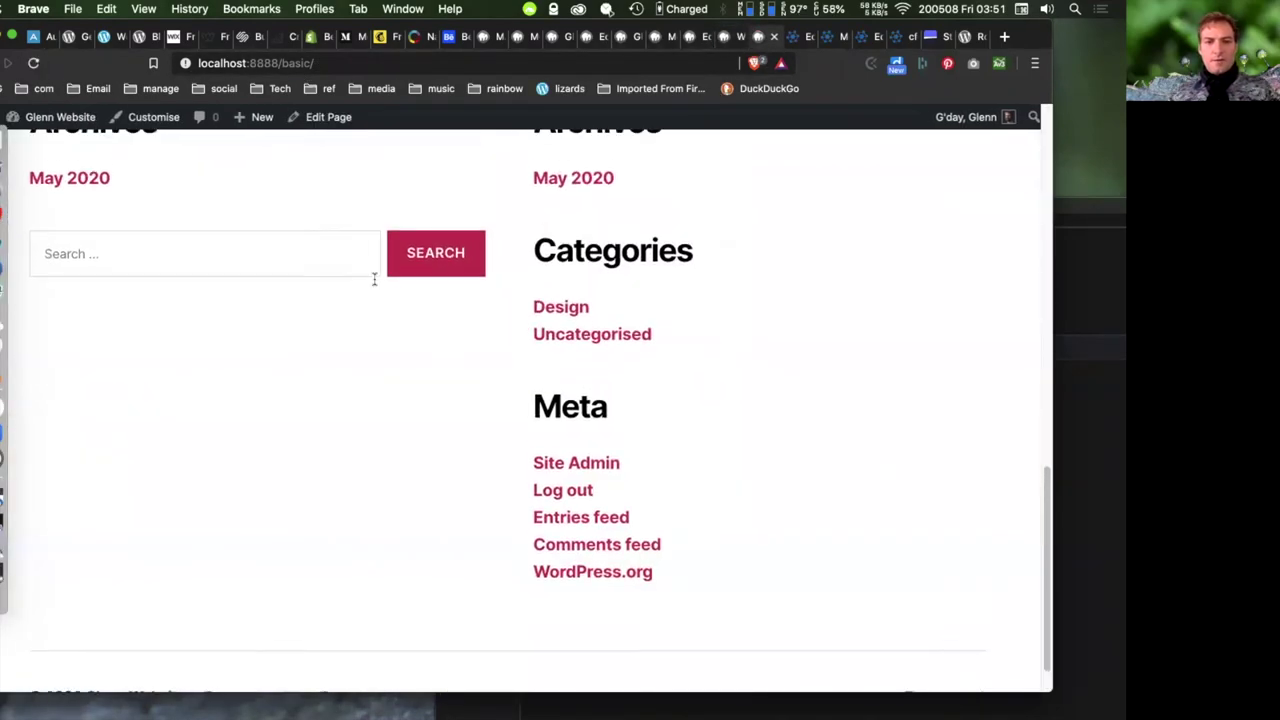
scroll(374, 279, "up", 3)
scroll(257, 257, "down", 3)
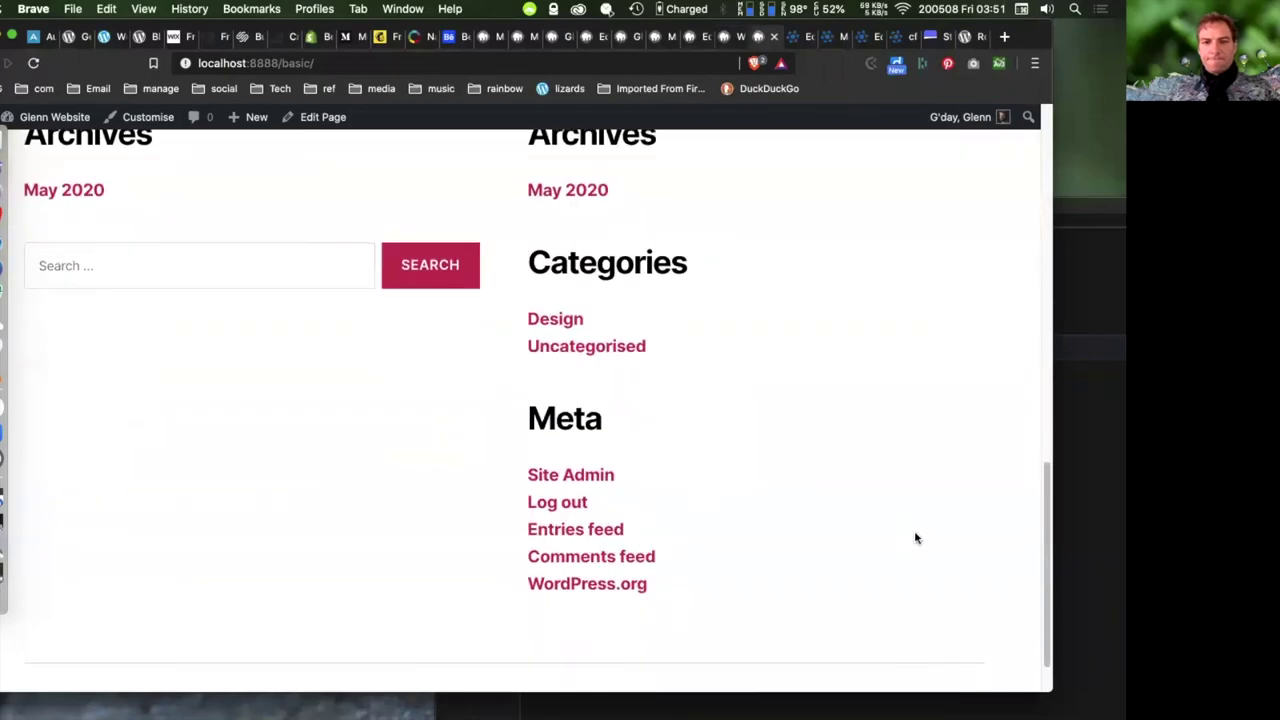
scroll(915, 538, "up", 15)
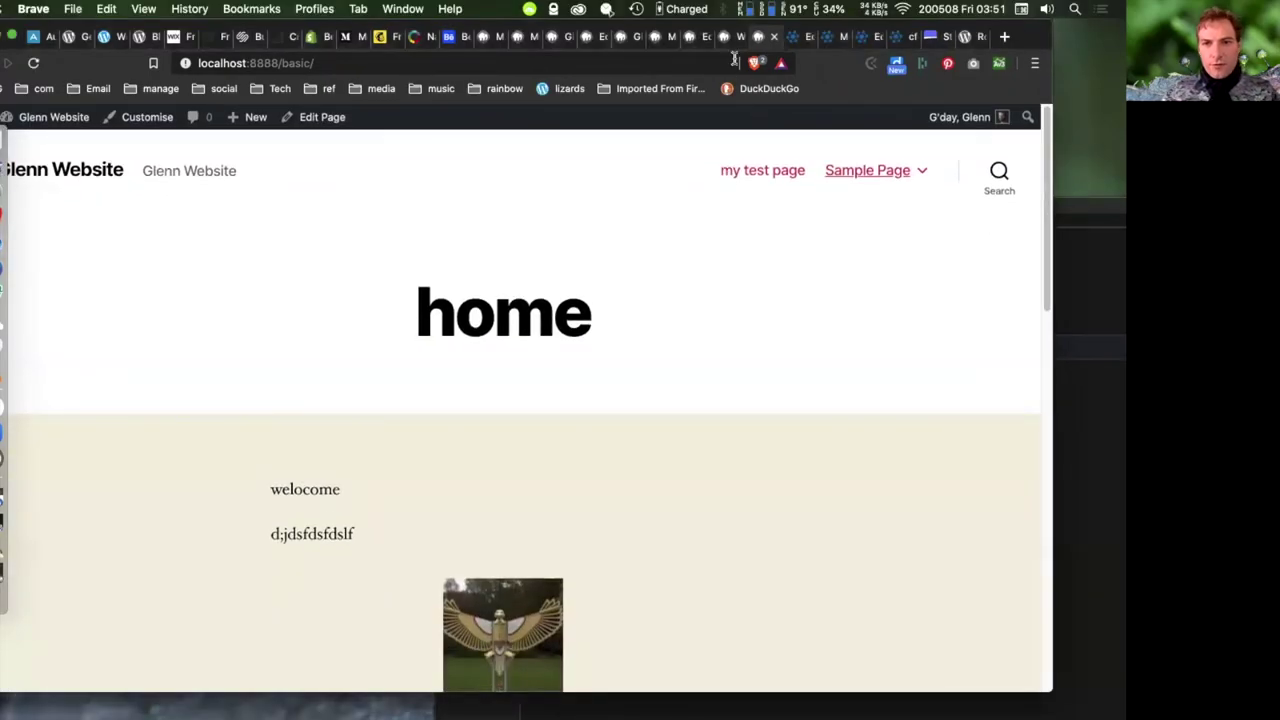
left_click(728, 37)
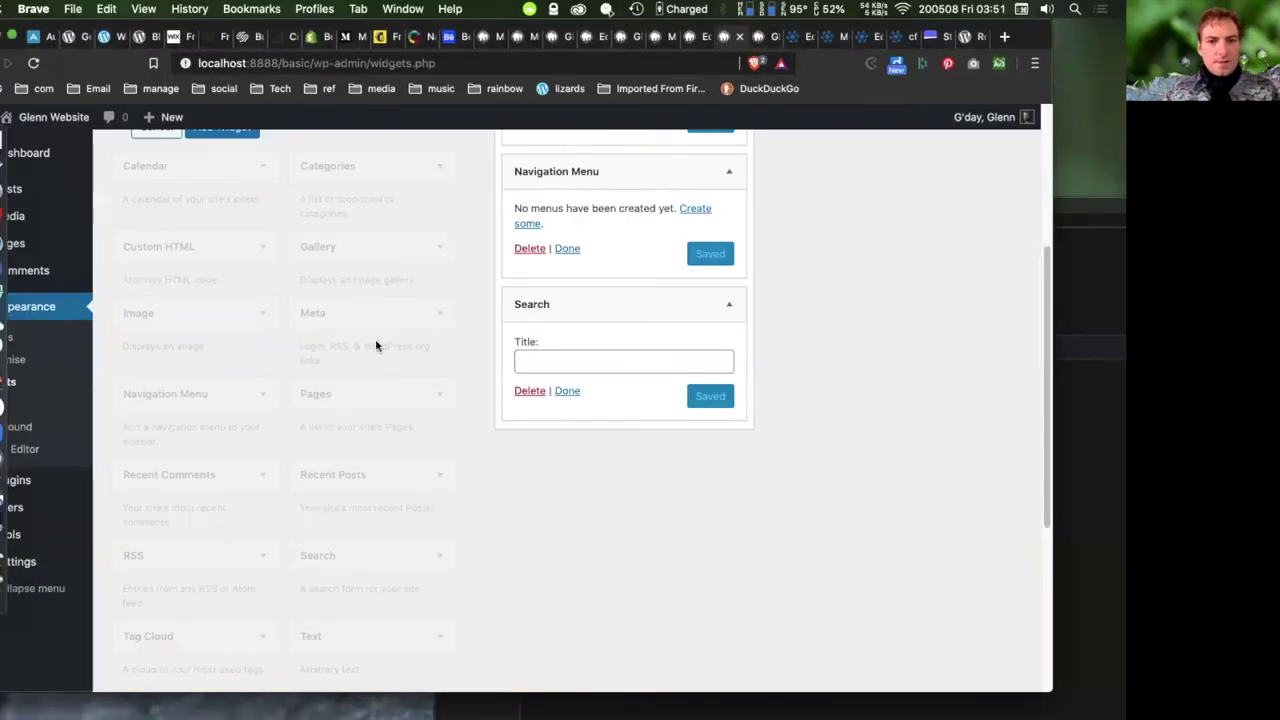
scroll(850, 260, "up", 5)
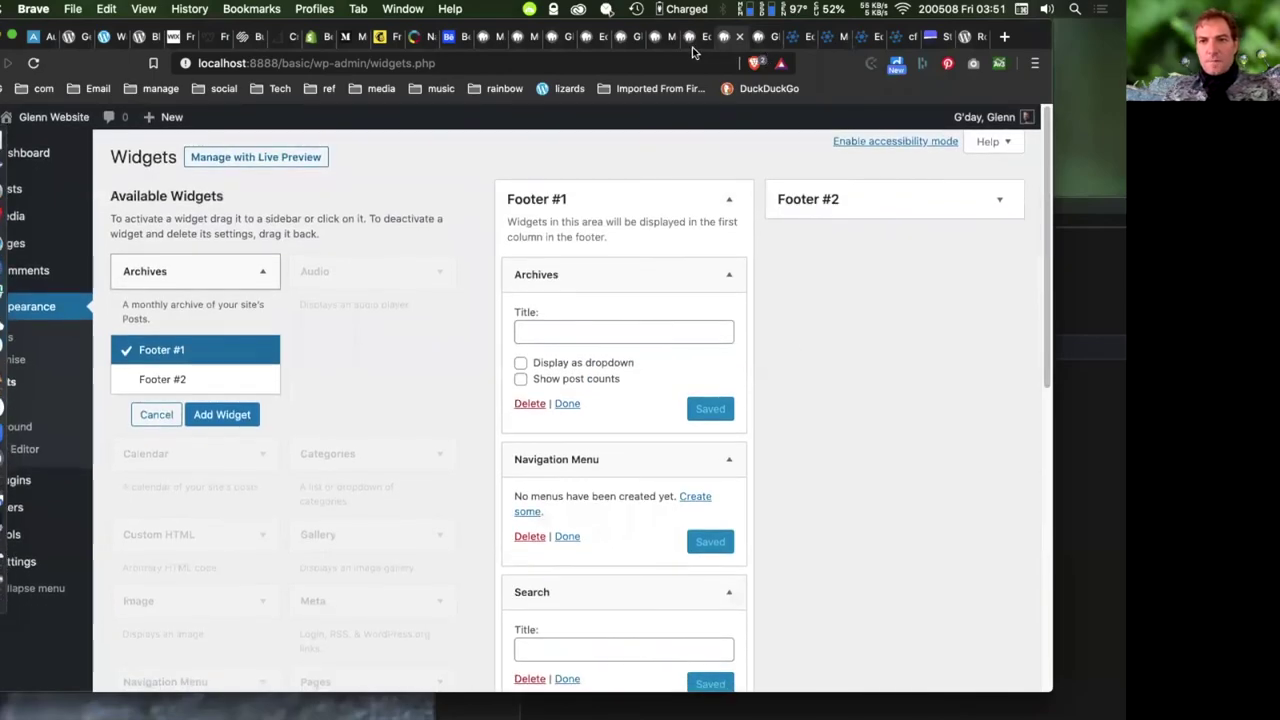
- Cycle through the open browser tabs and restore the browser window to full view
left_click(692, 40)
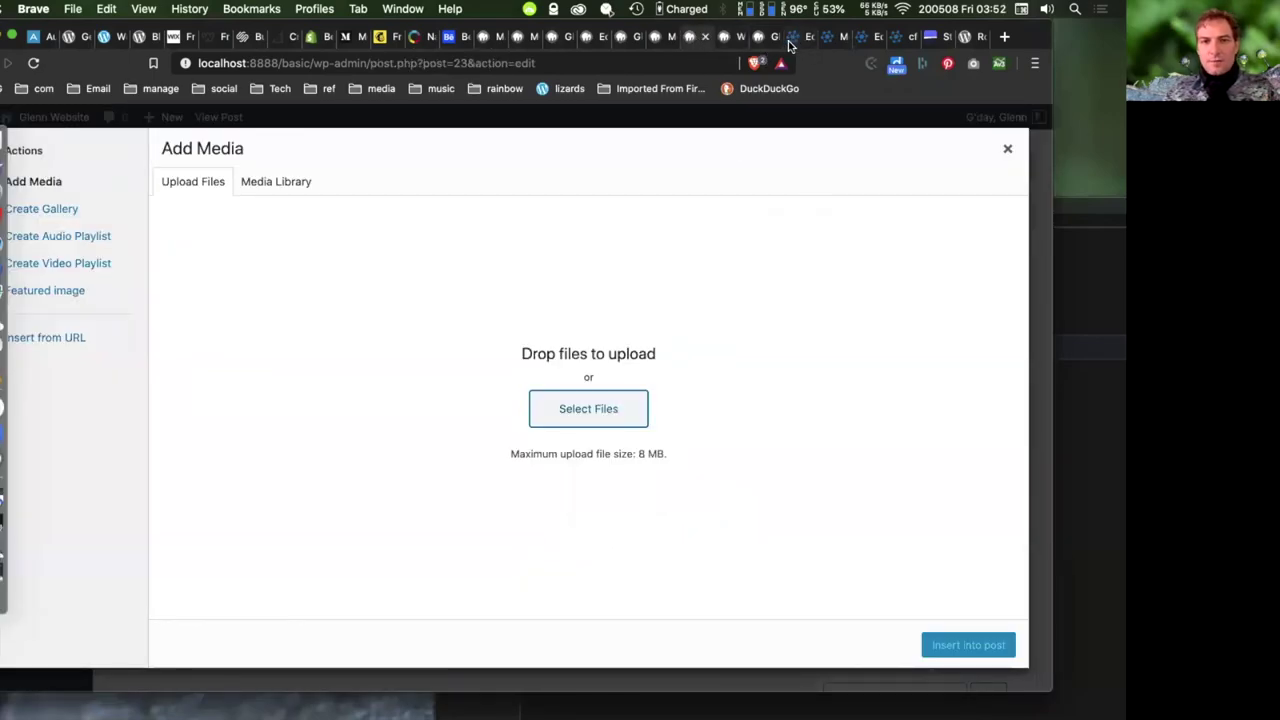
left_click(810, 37)
left_click(830, 37)
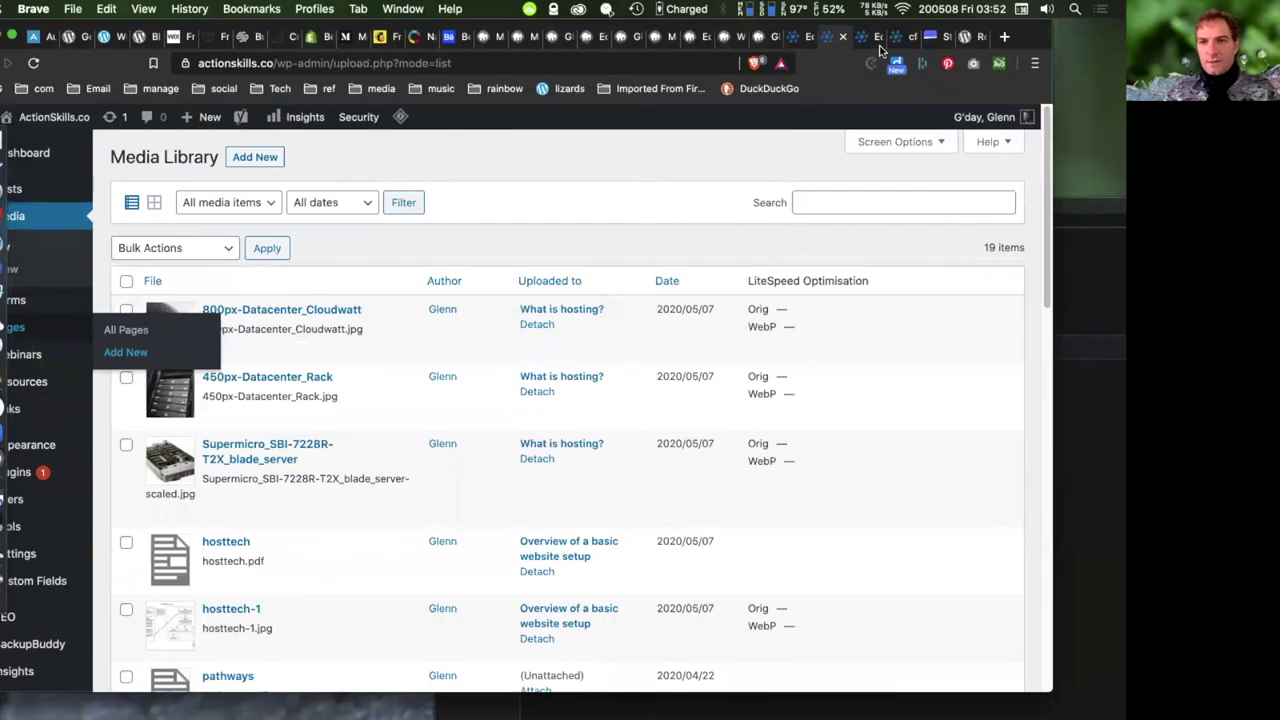
left_click(897, 37)
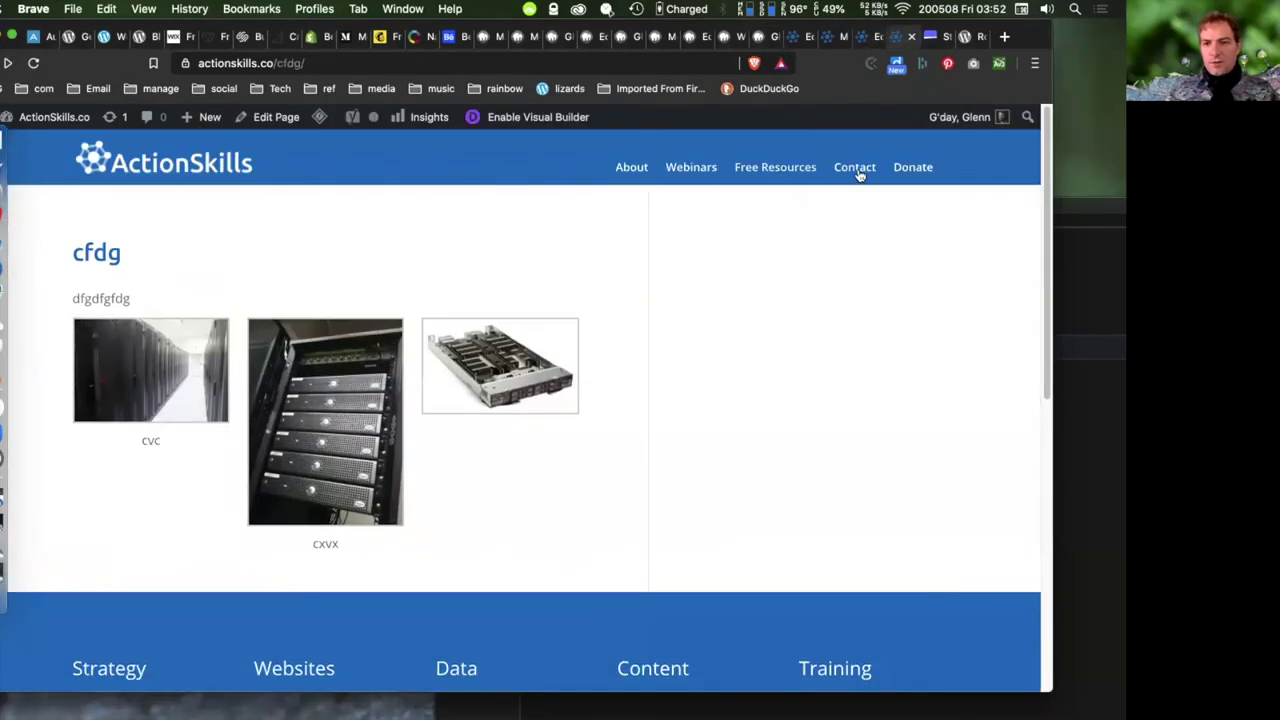
left_click_drag(1040, 38, 955, 38)
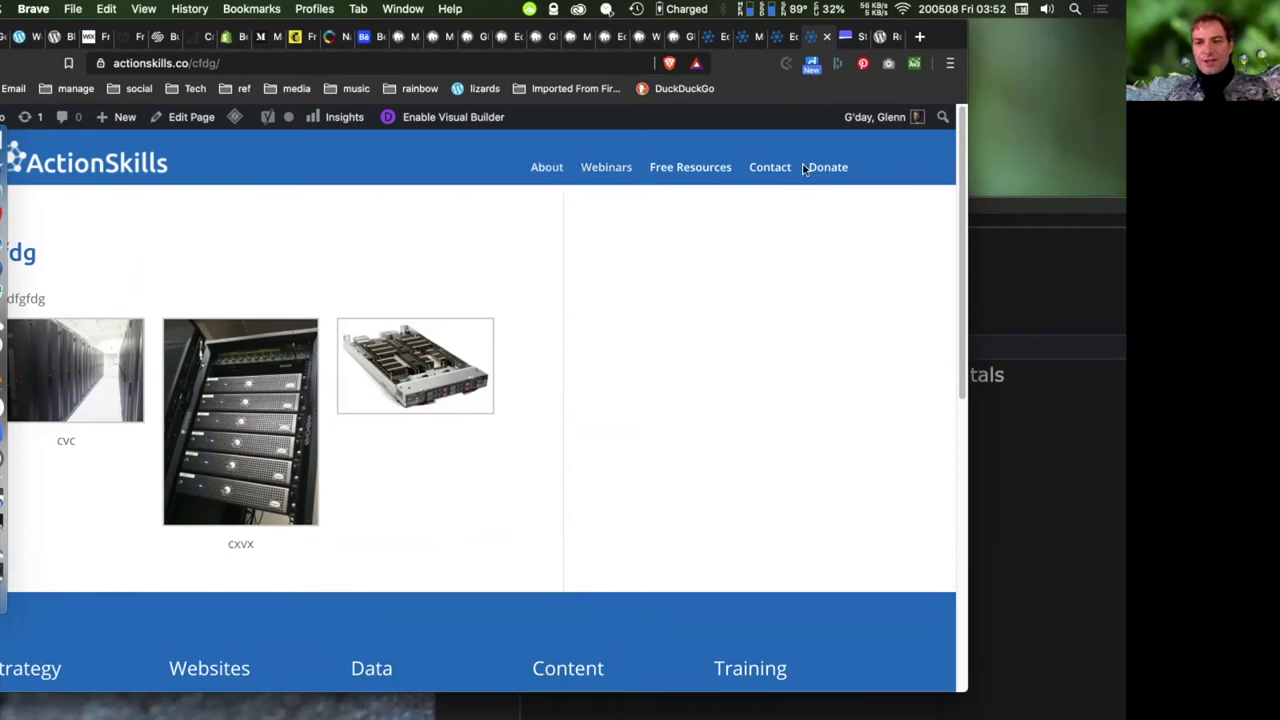
double_click(936, 36)
- Go to Appearance > Menus on the local site, glancing at the home page first
left_click(744, 38)
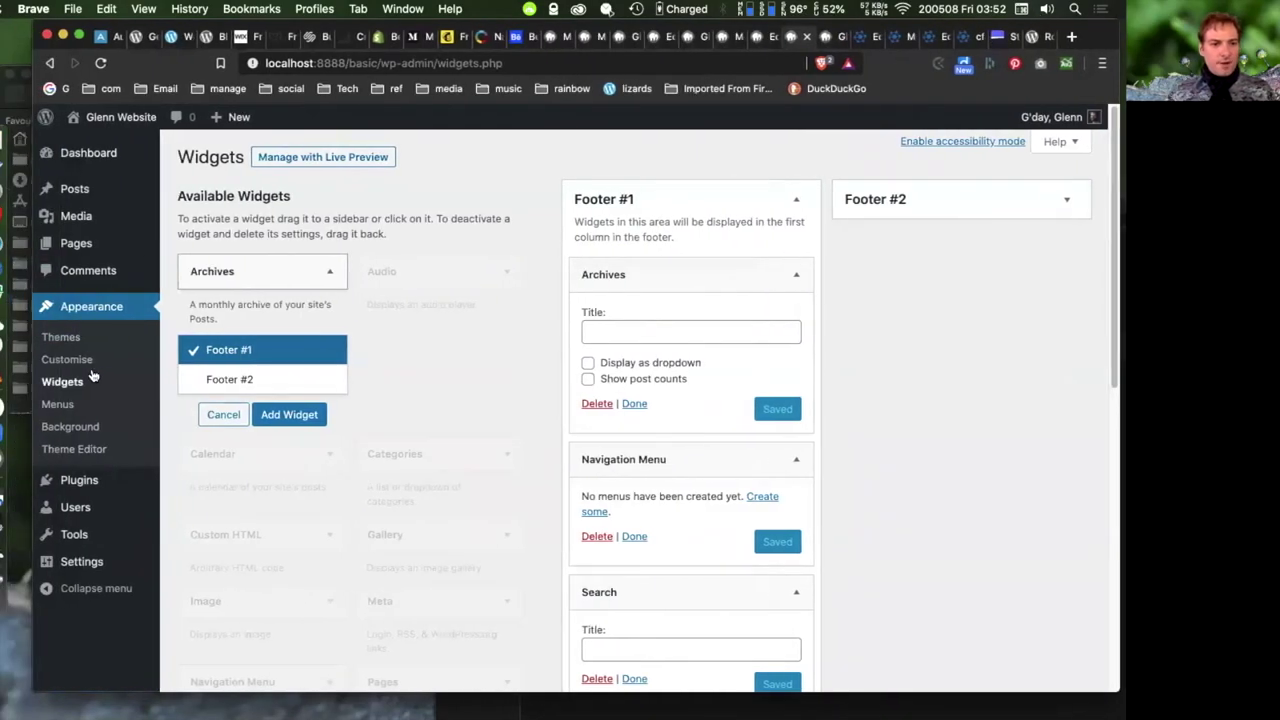
left_click(58, 404)
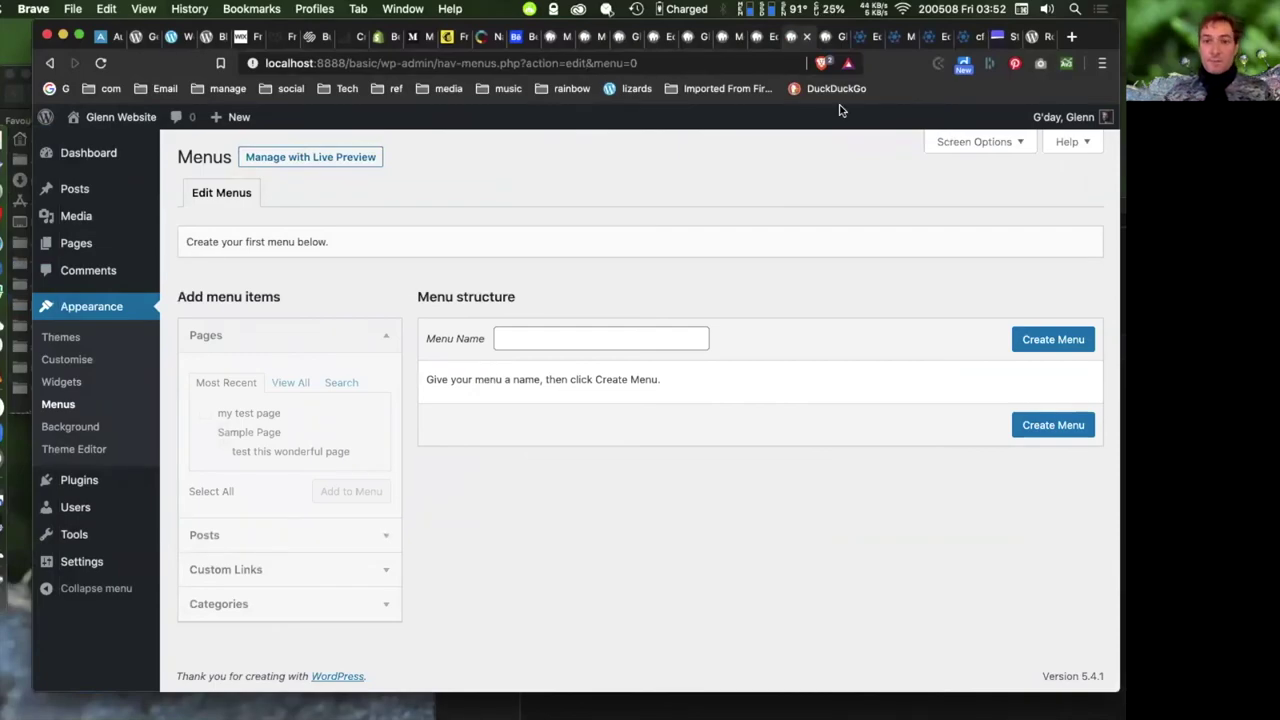
left_click(628, 40)
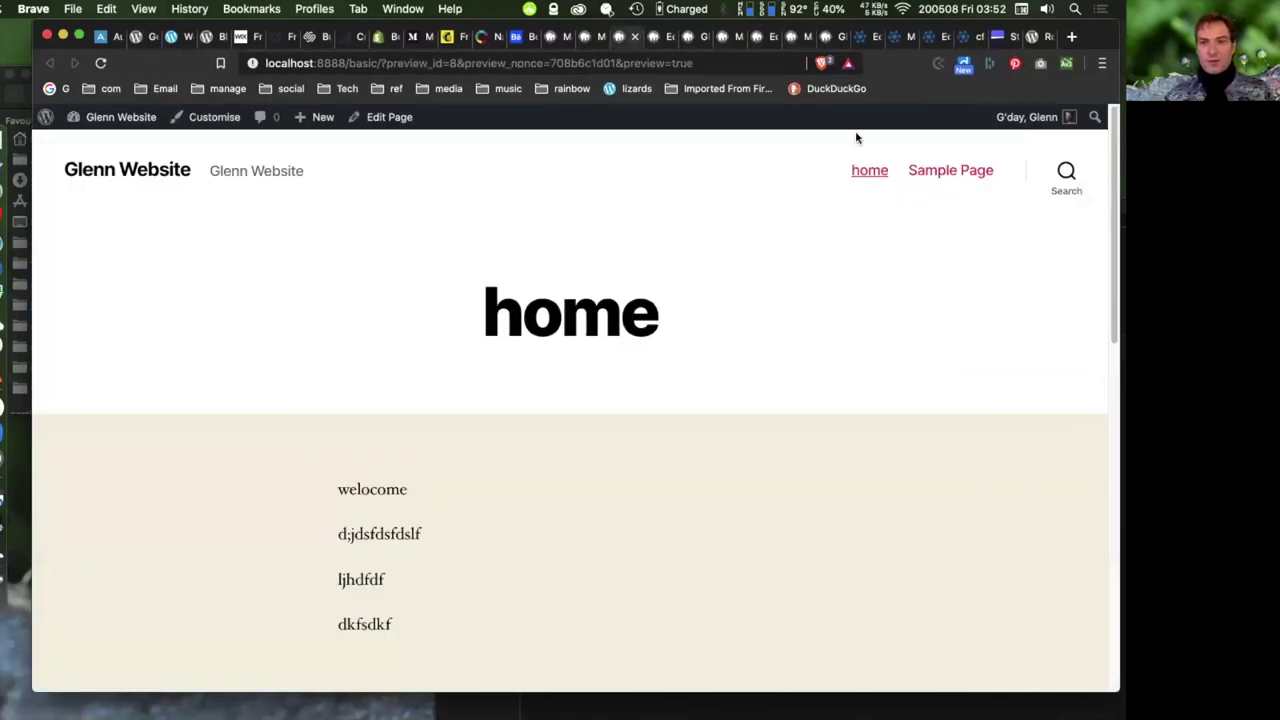
left_click_drag(1098, 30, 1000, 32)
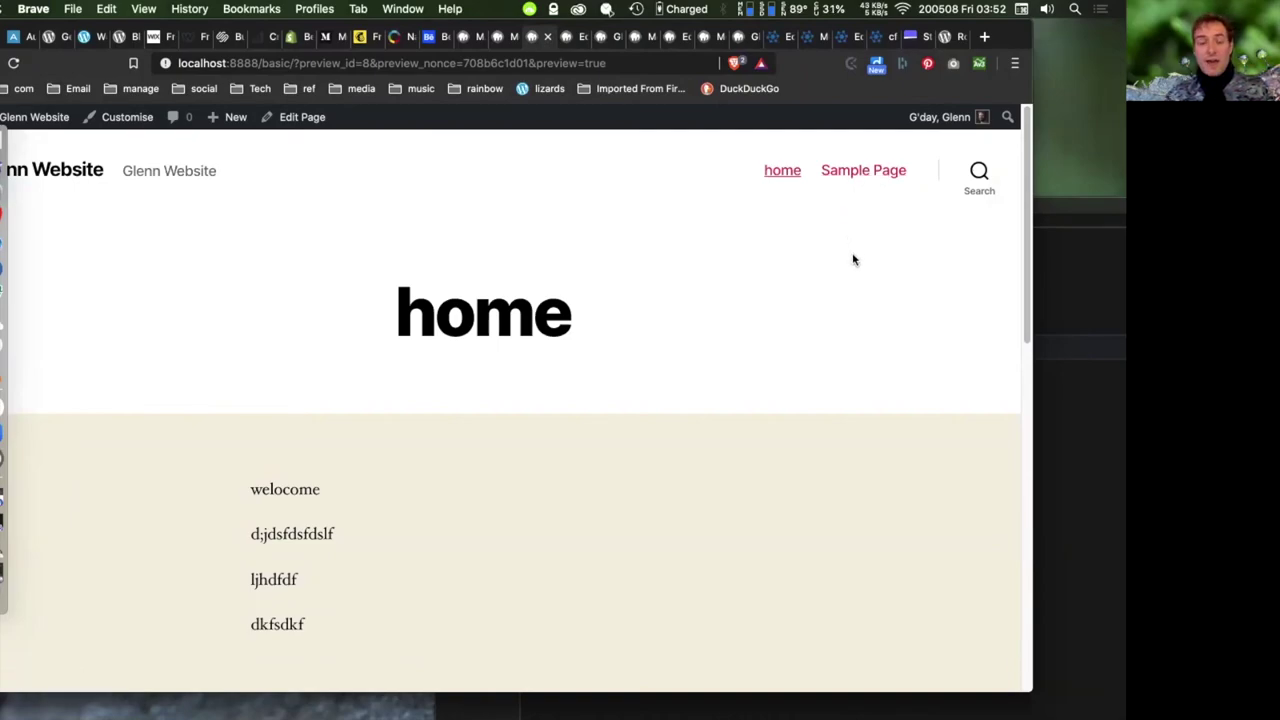
left_click(741, 38)
left_click(706, 40)
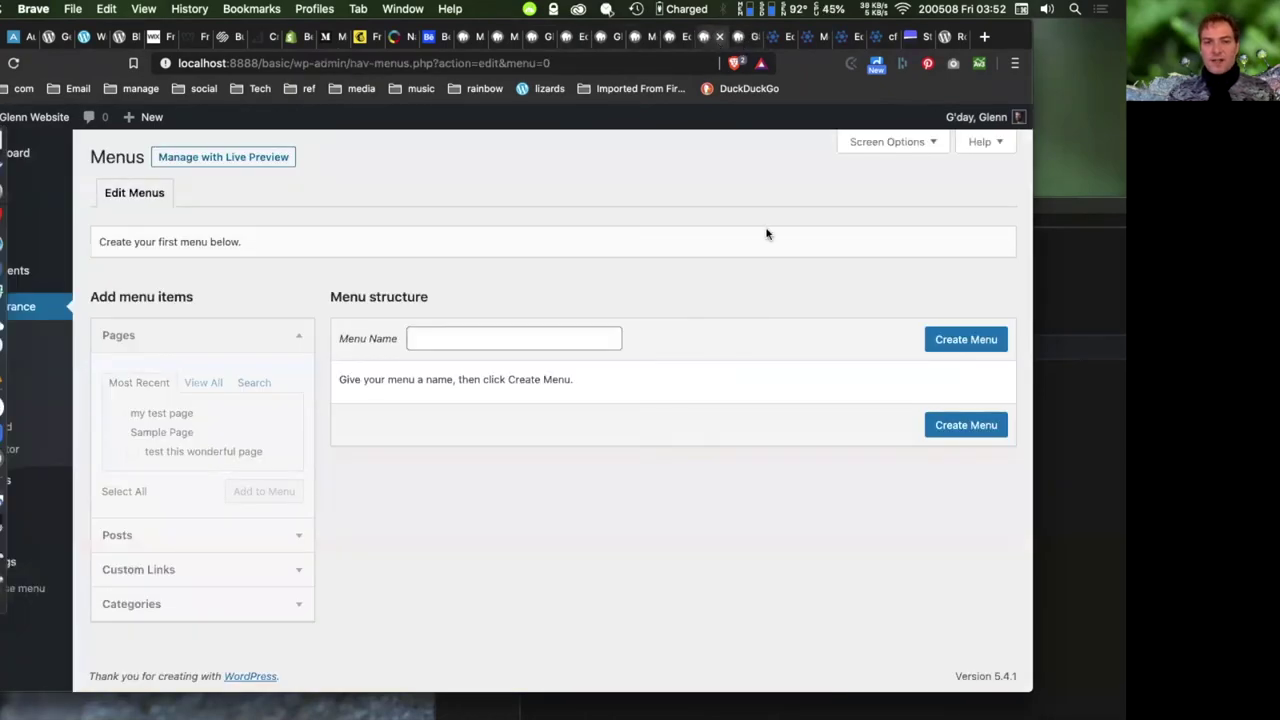
- Enter 'Primary' as the menu name and create the empty menu
left_click(483, 343)
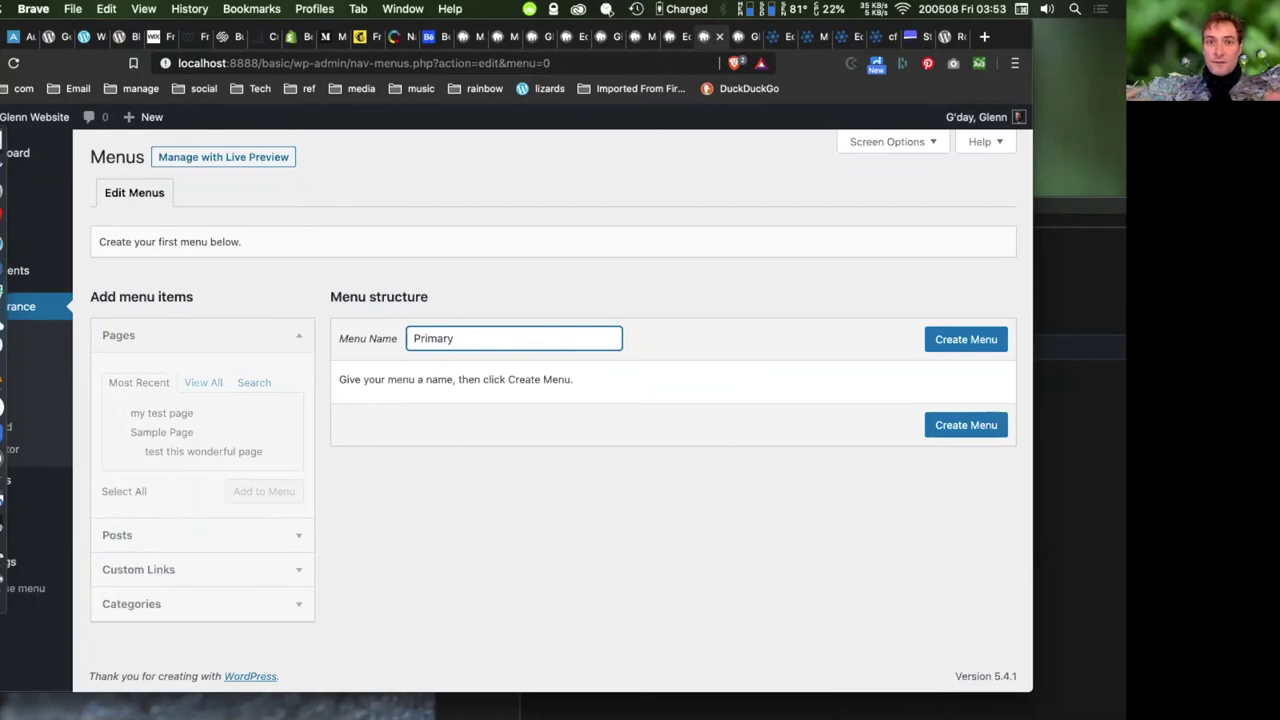
key("super+grave")
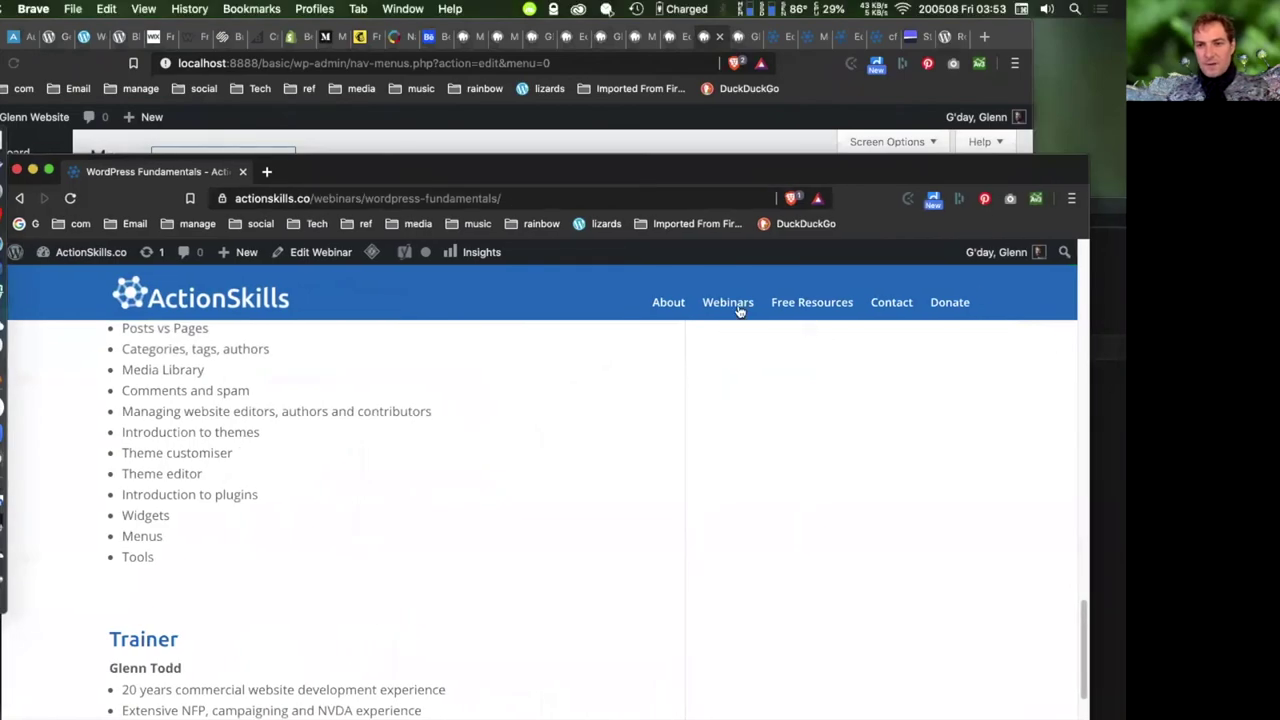
key("super+grave")
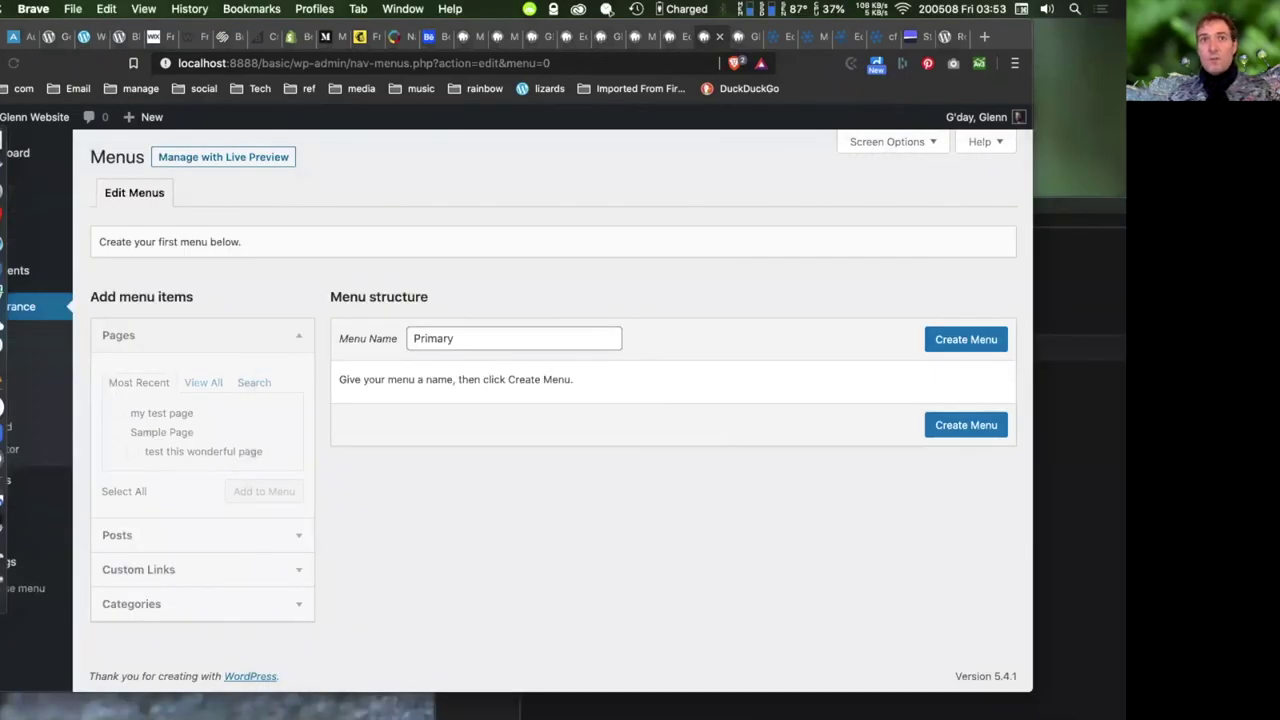
left_click(520, 338)
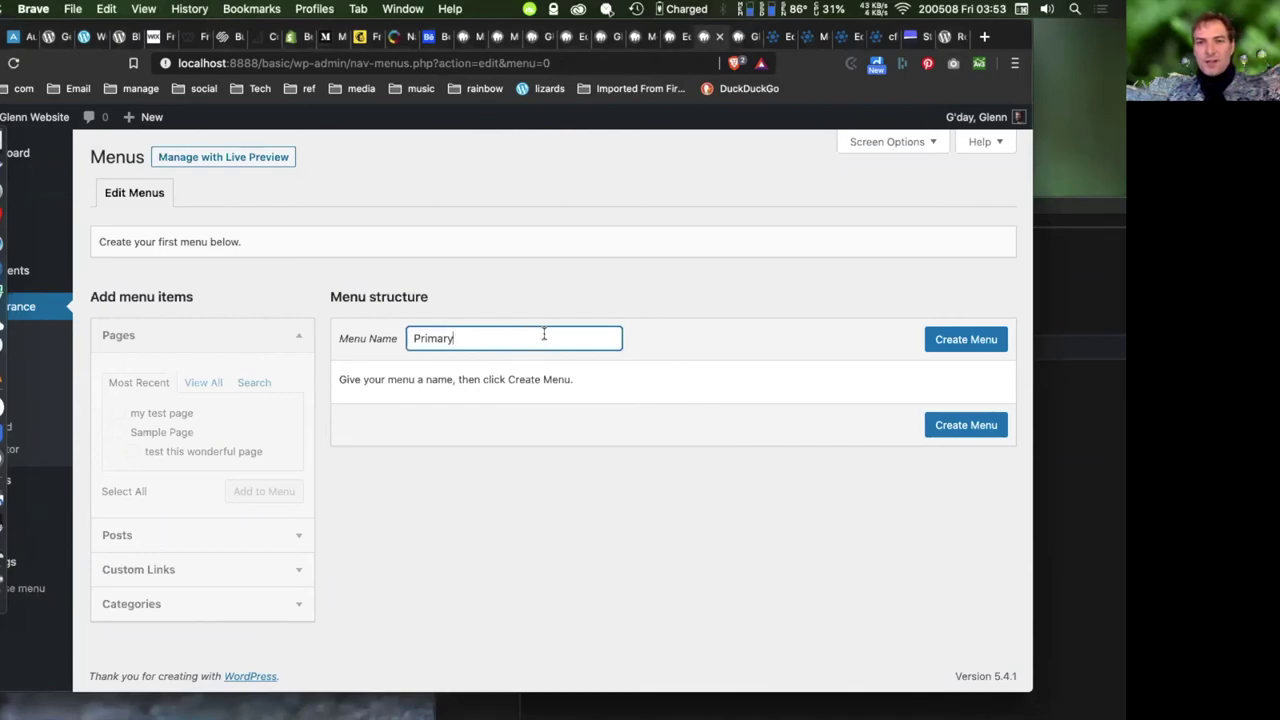
left_click(954, 334)
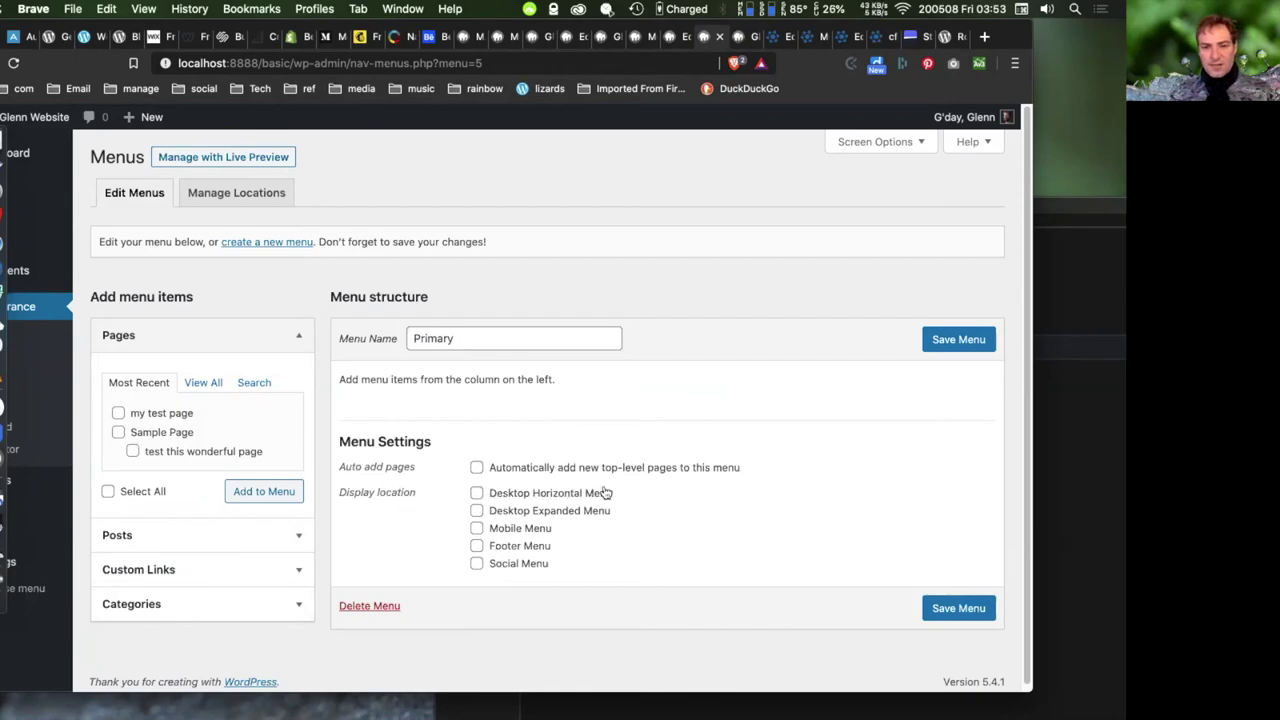
- Tick Desktop Horizontal Menu for Primary, save it, and reload the home page to check
left_click(477, 493)
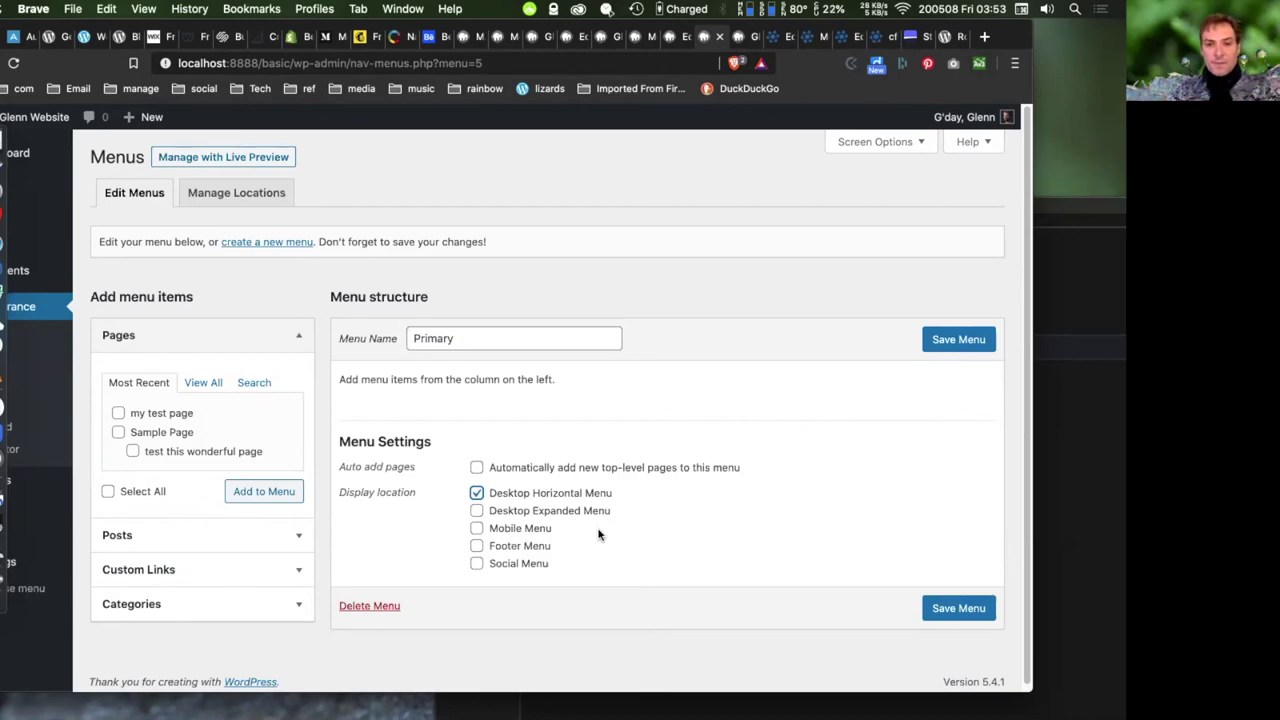
left_click(963, 339)
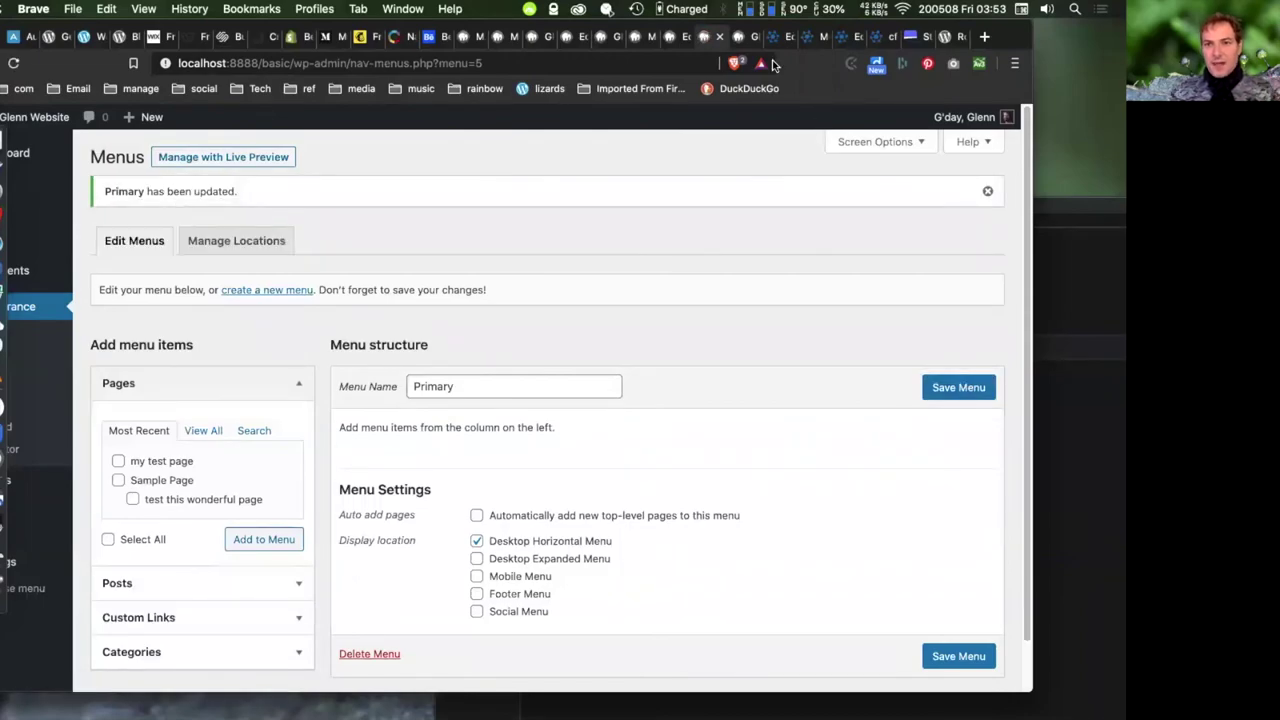
left_click(741, 36)
left_click(14, 63)
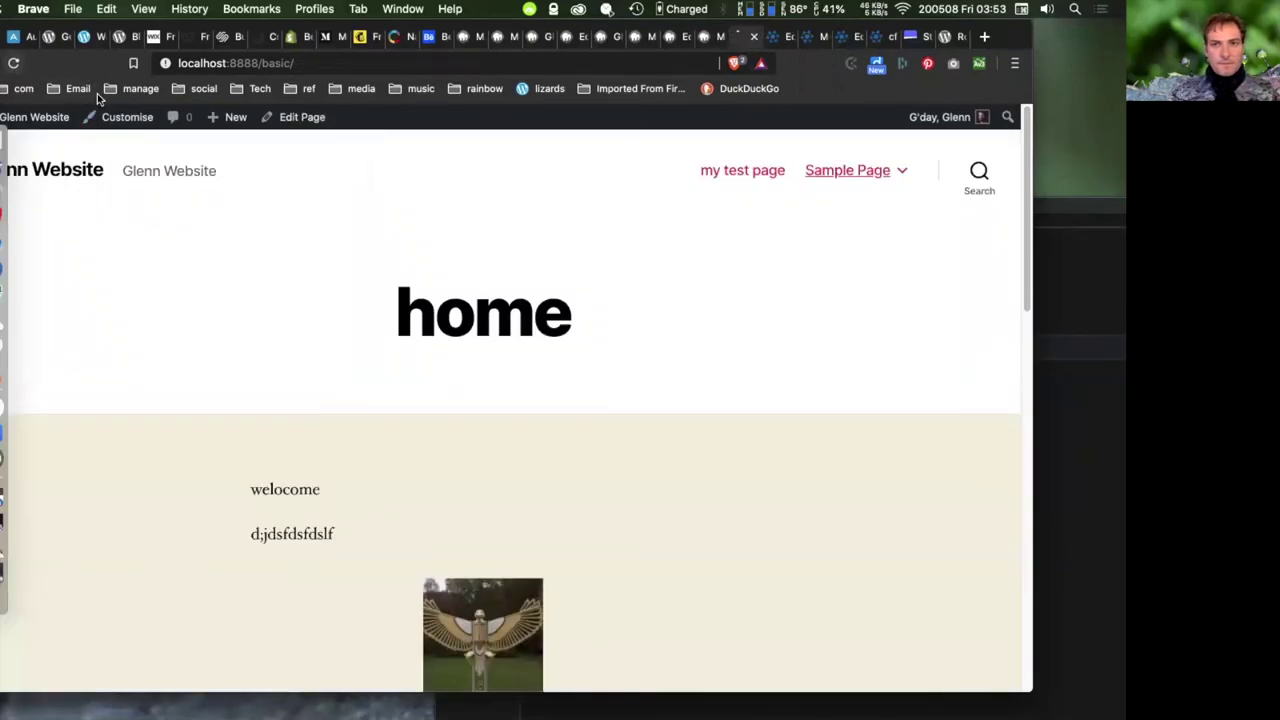
left_click(703, 38)
scroll(600, 530, "down", 1)
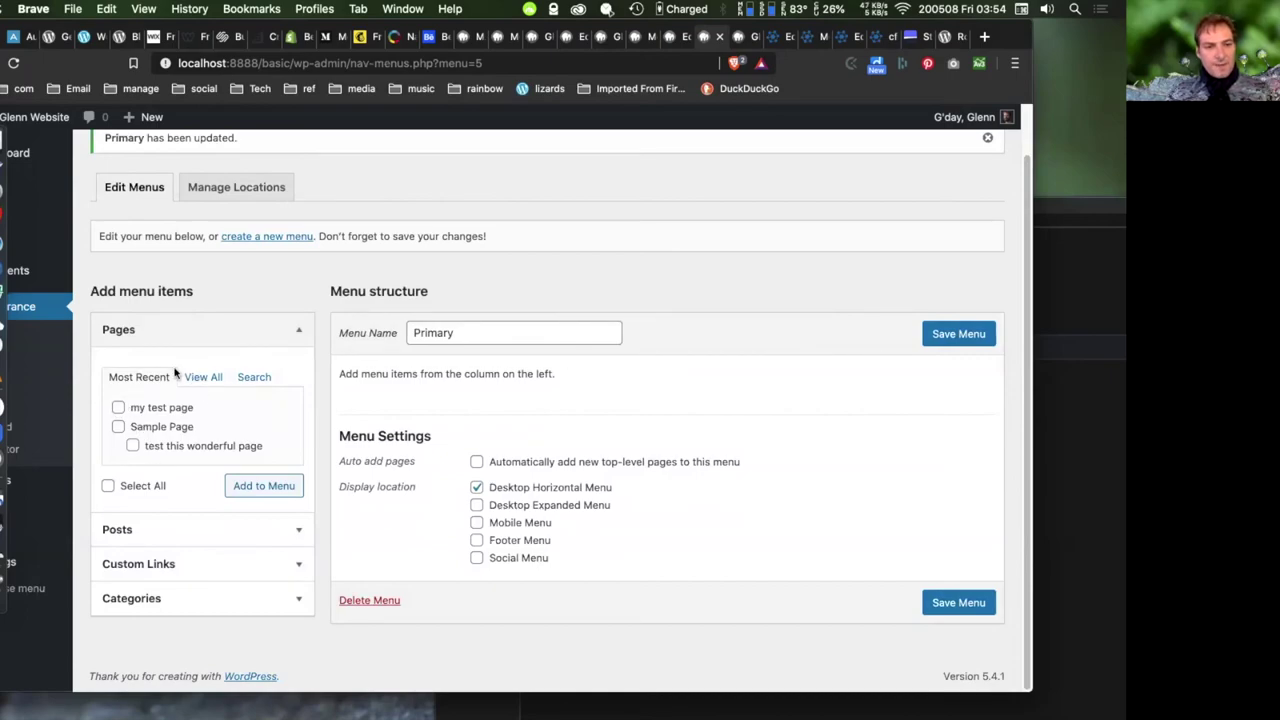
- Add my test page and Sample Page to Primary, save, and reload the front end
left_click(118, 407)
left_click(118, 426)
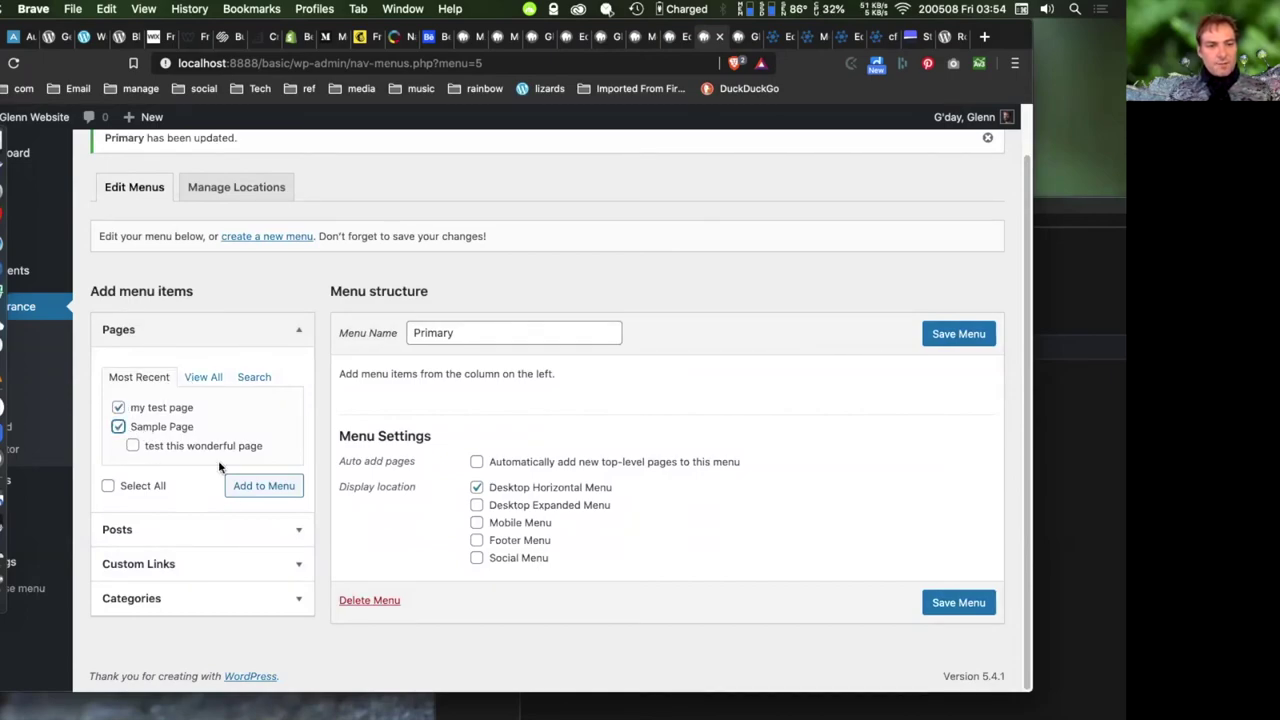
left_click(266, 486)
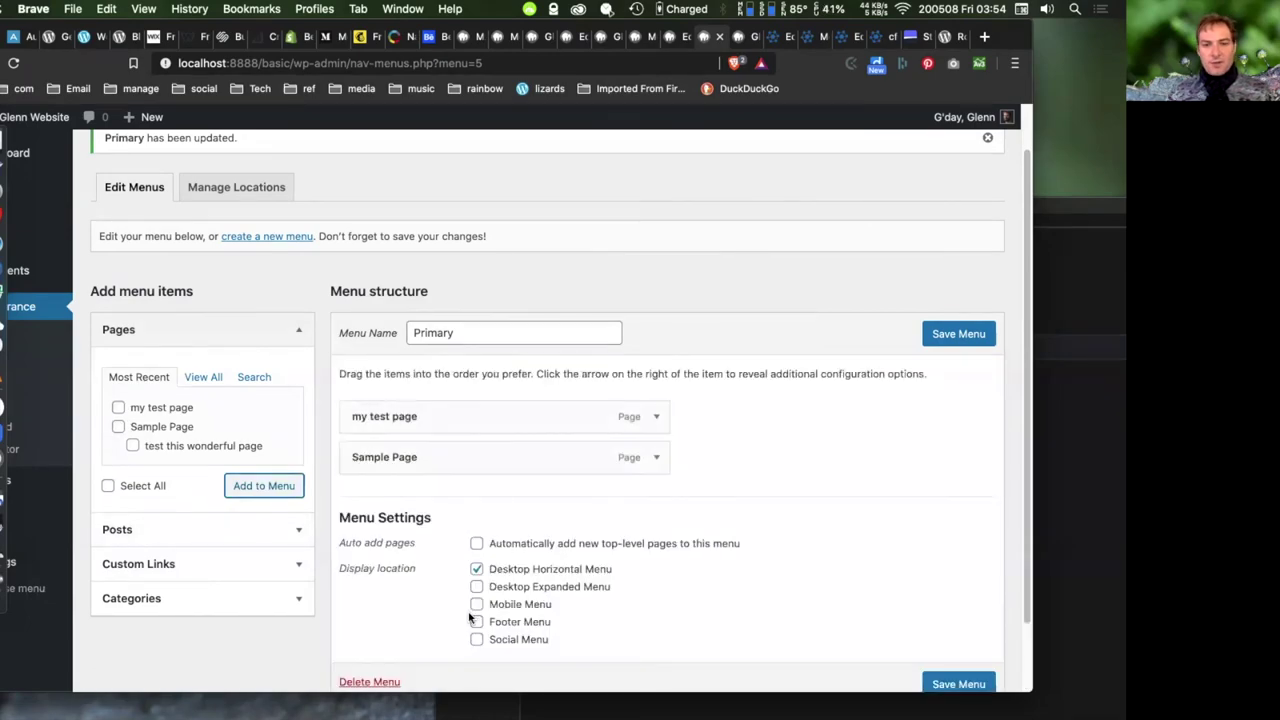
left_click(955, 336)
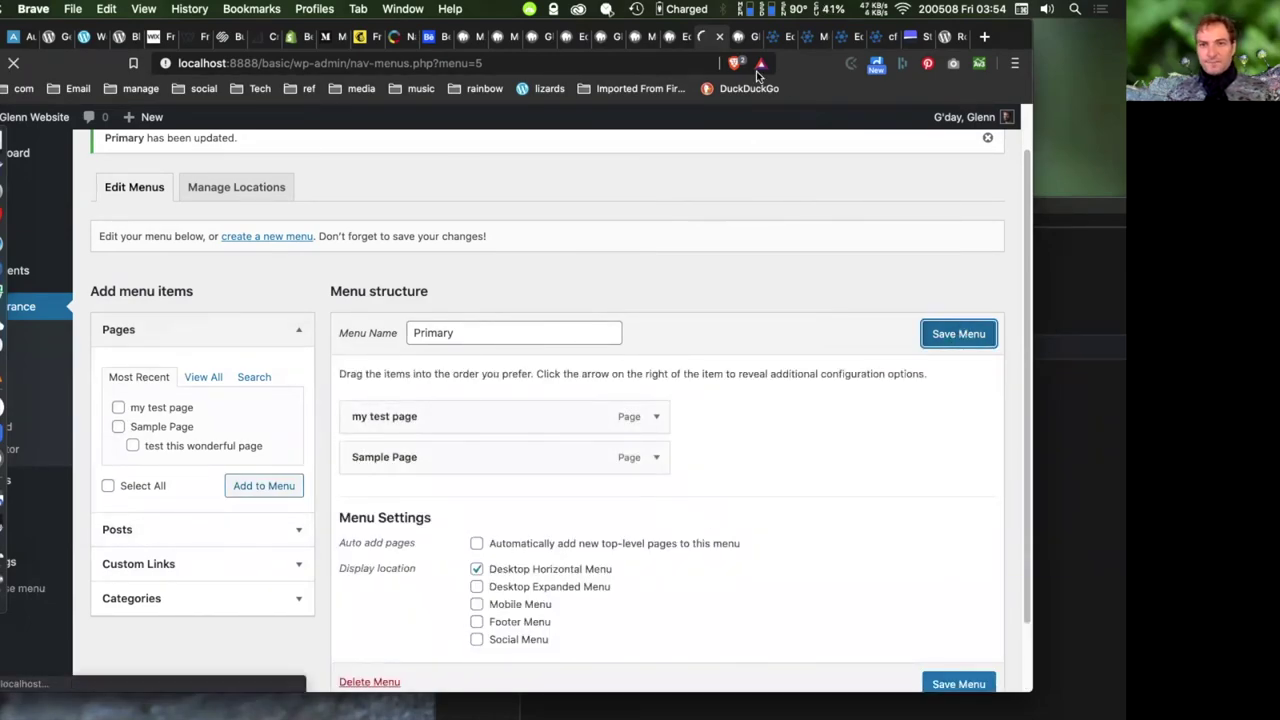
left_click(741, 38)
left_click(15, 63)
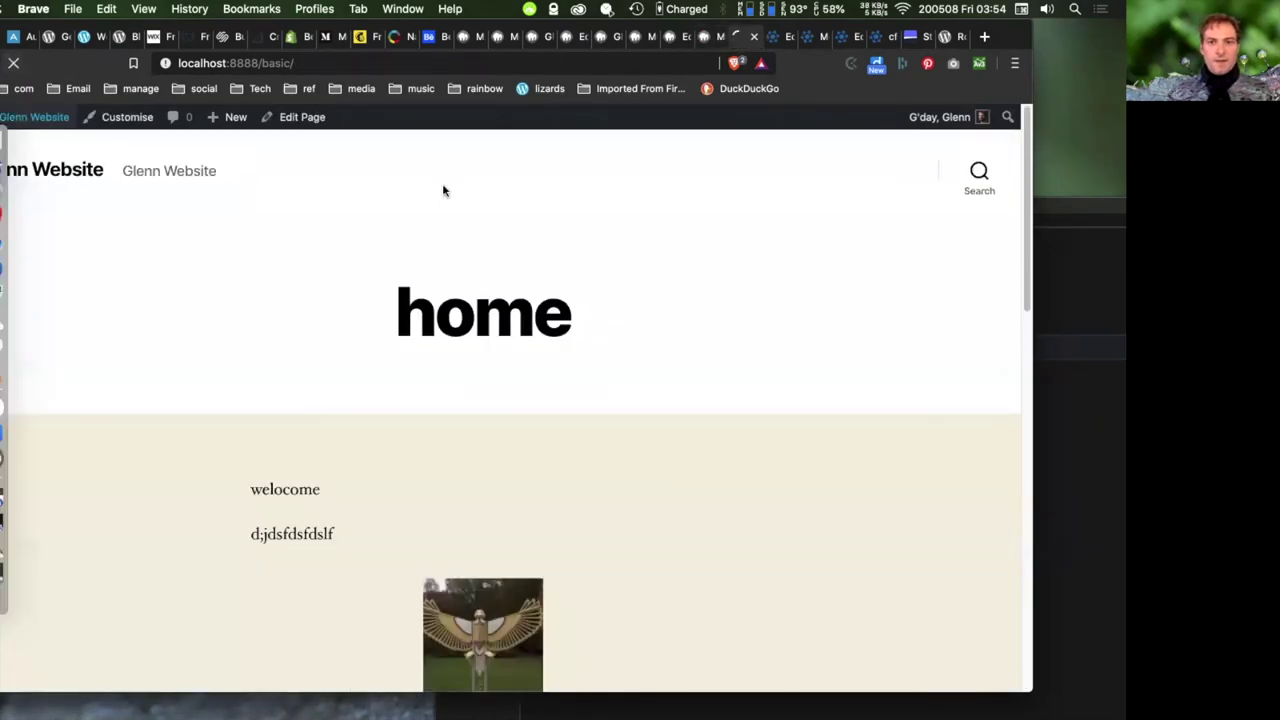
- Move Sample Page to the top and shorten its Navigation Label to 'Sample', then save
left_click(705, 37)
left_click_drag(503, 509, 583, 474)
left_click(728, 600)
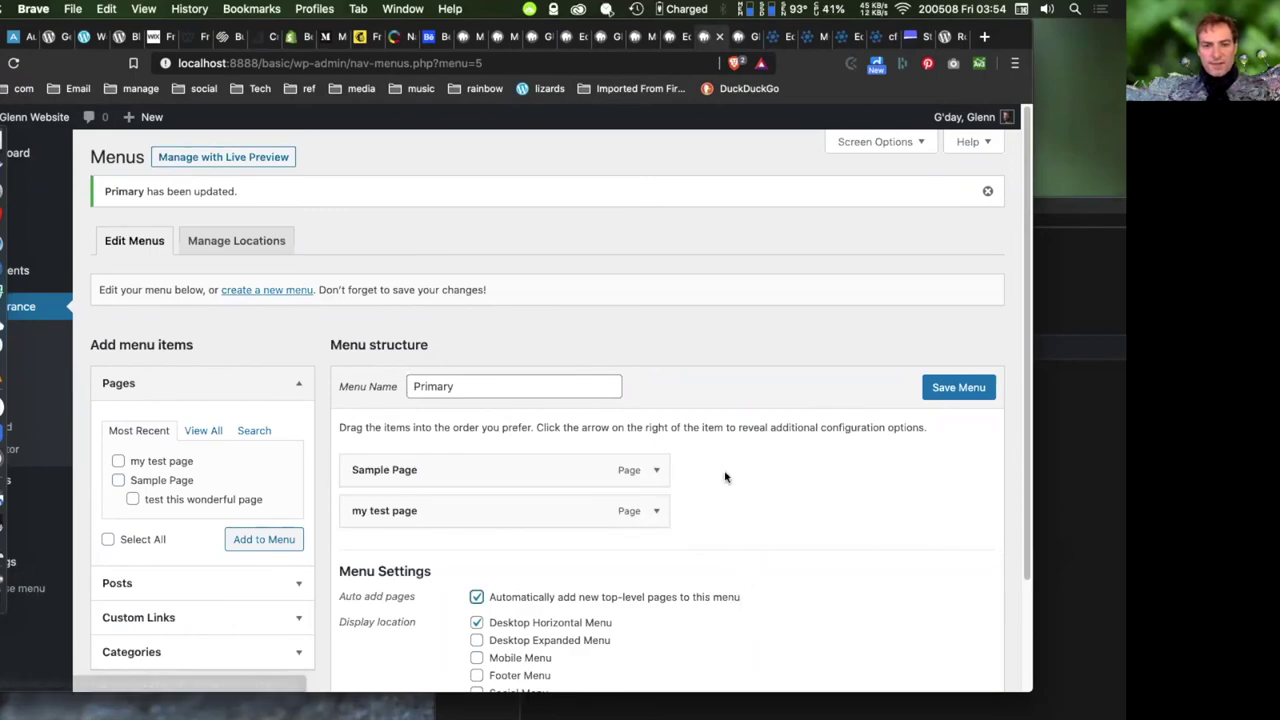
left_click(654, 472)
scroll(770, 421, "down", 2)
scroll(770, 421, "down", 2)
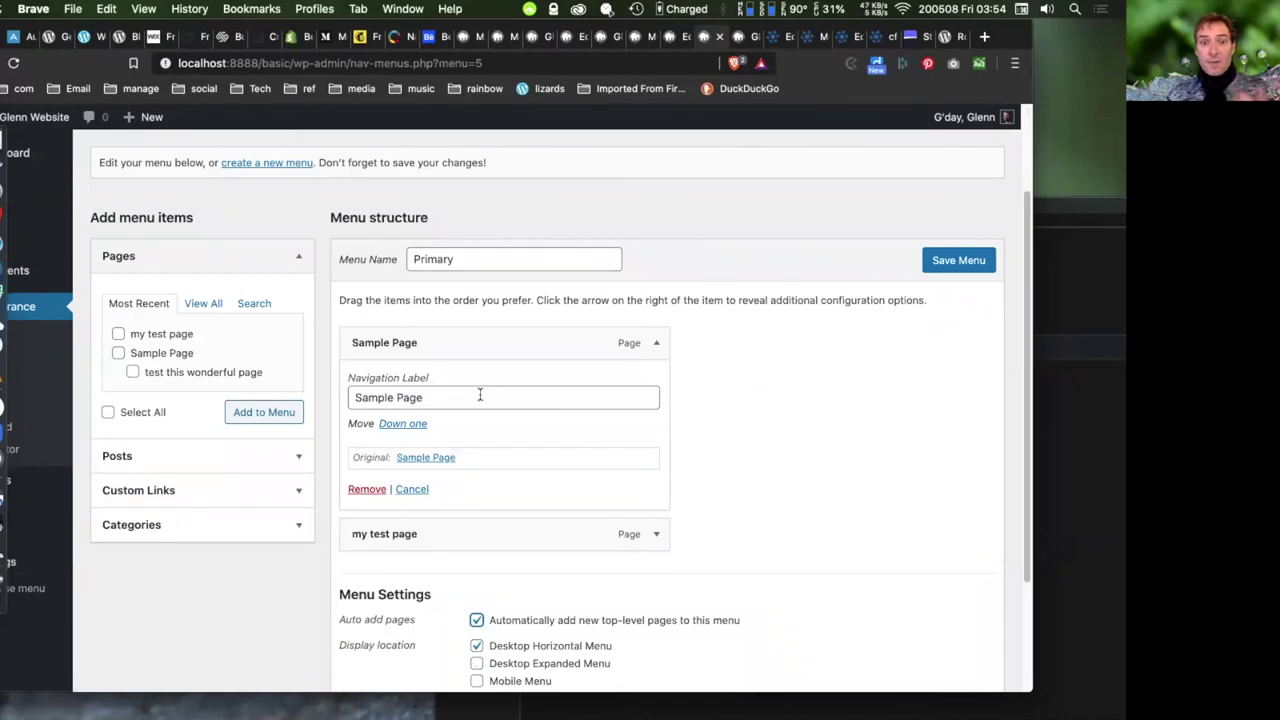
left_click_drag(393, 397, 433, 397)
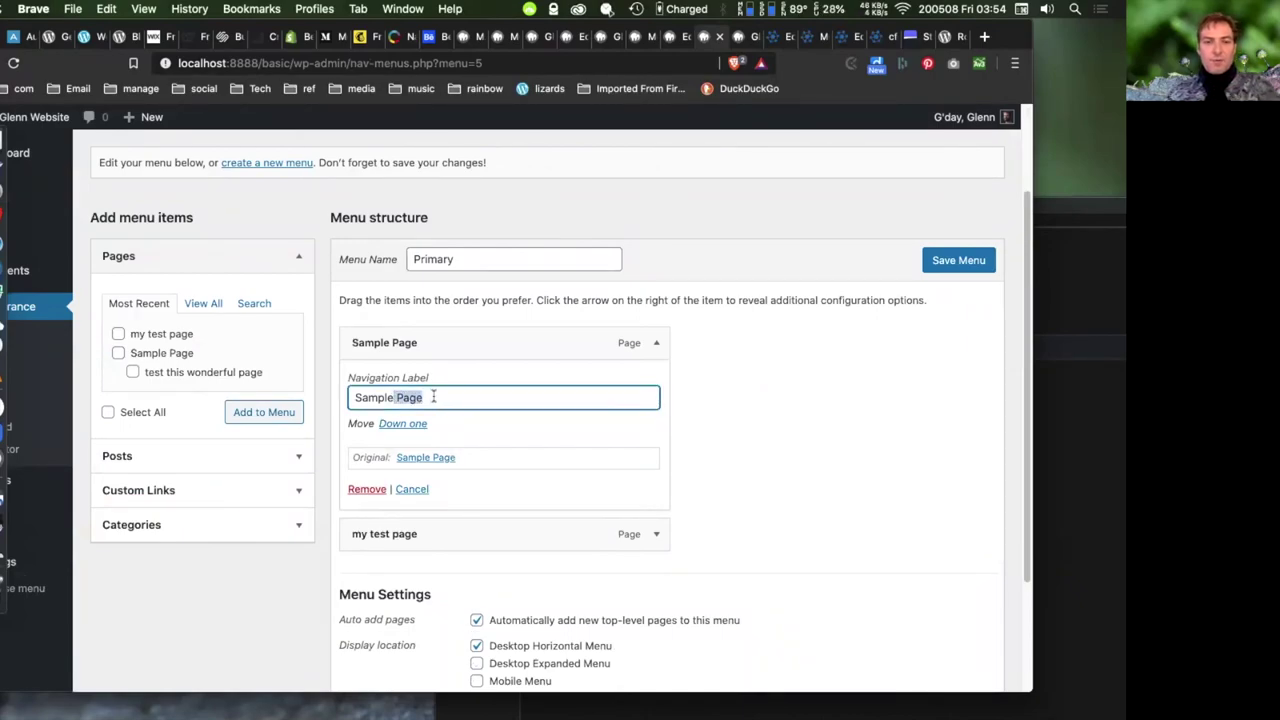
key("BackSpace")
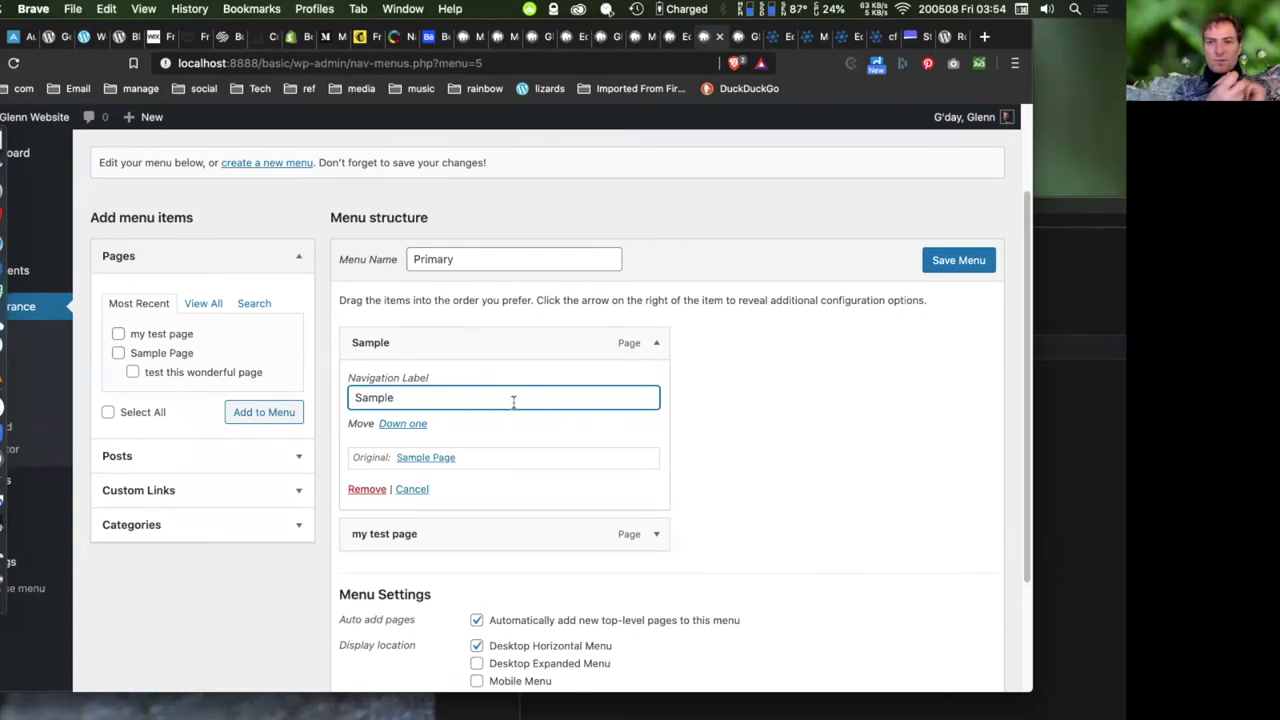
left_click(946, 262)
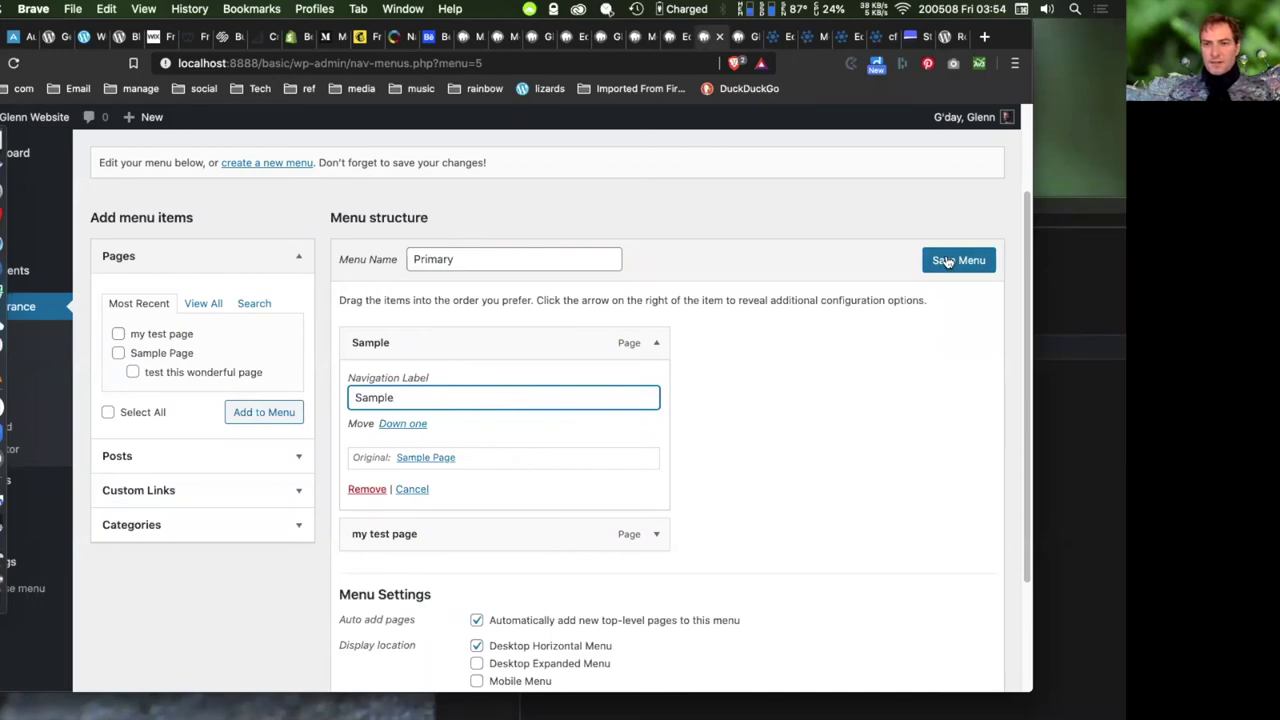
- Nest my test page under Sample as a sub item, save, and view the dropdown
left_click(739, 36)
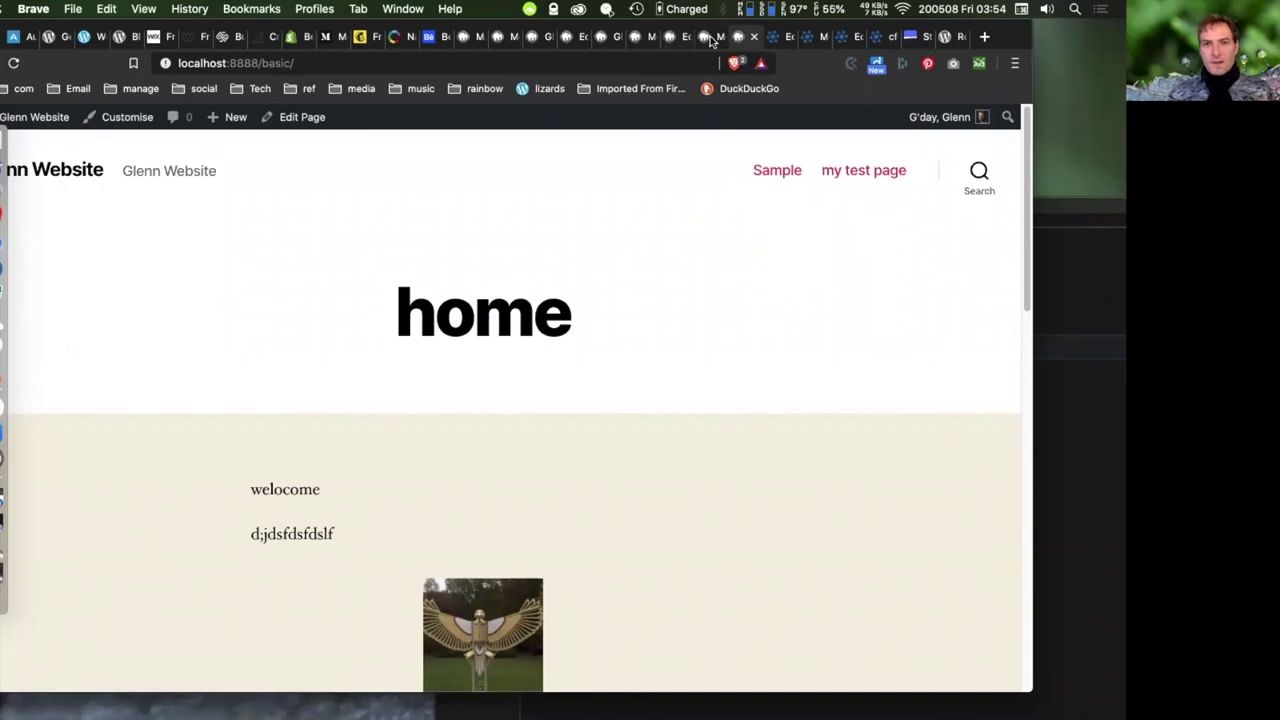
left_click(703, 36)
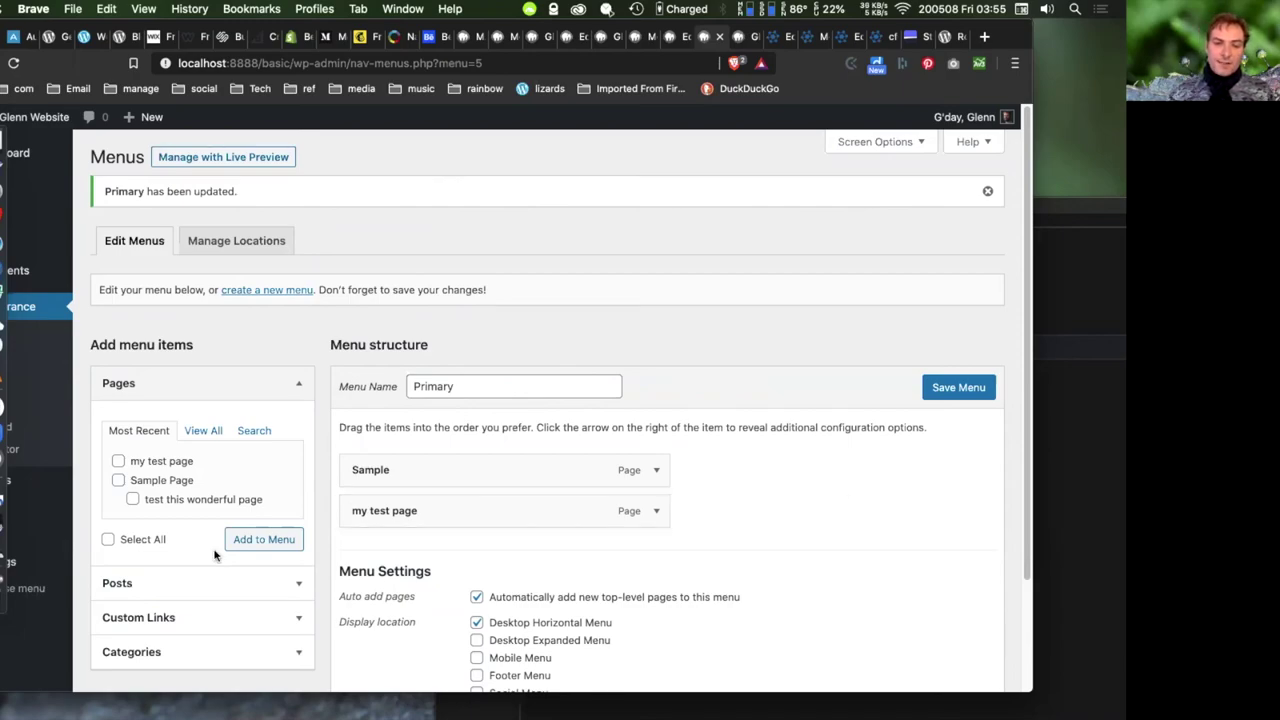
left_click_drag(410, 511, 477, 510)
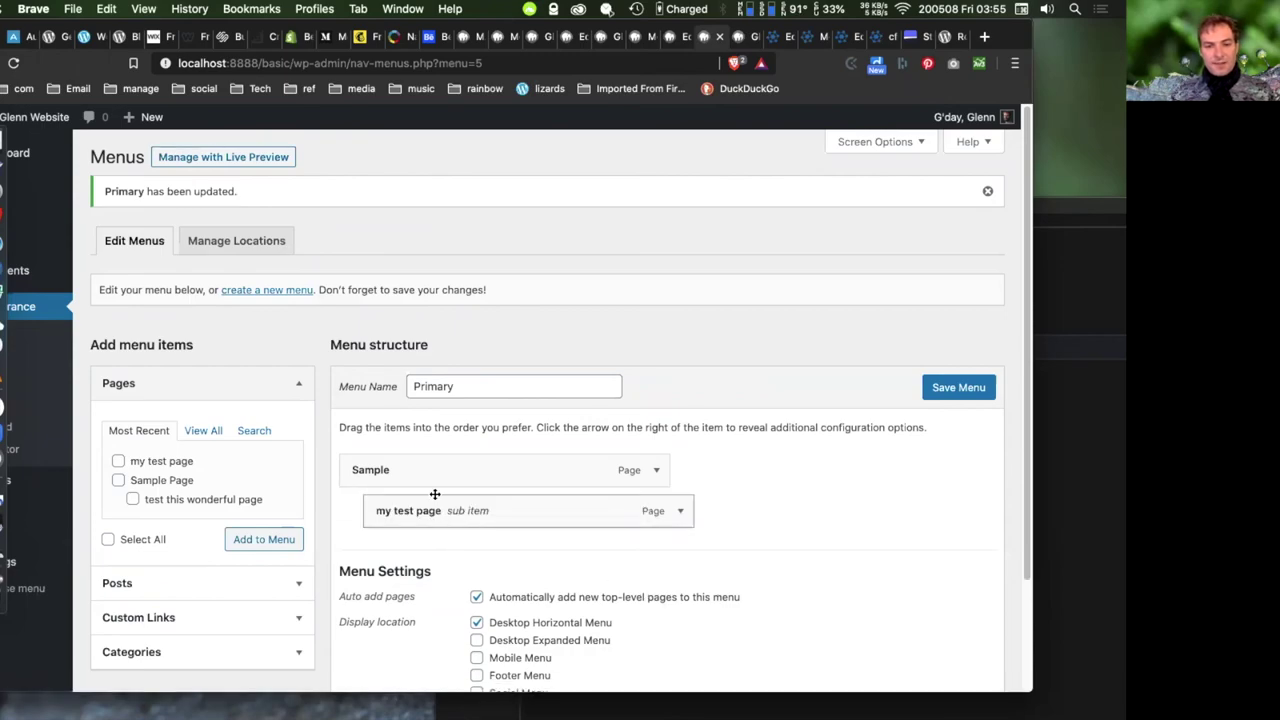
left_click(940, 396)
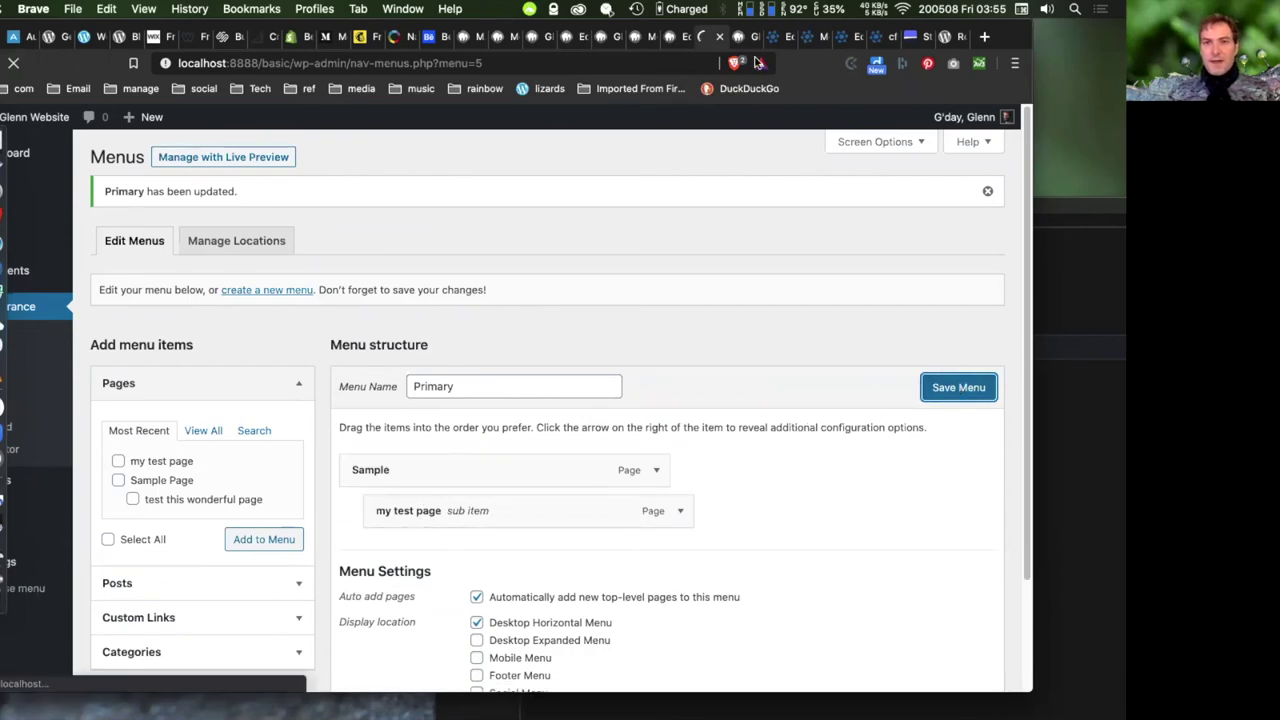
left_click(34, 117)
left_click(14, 64)
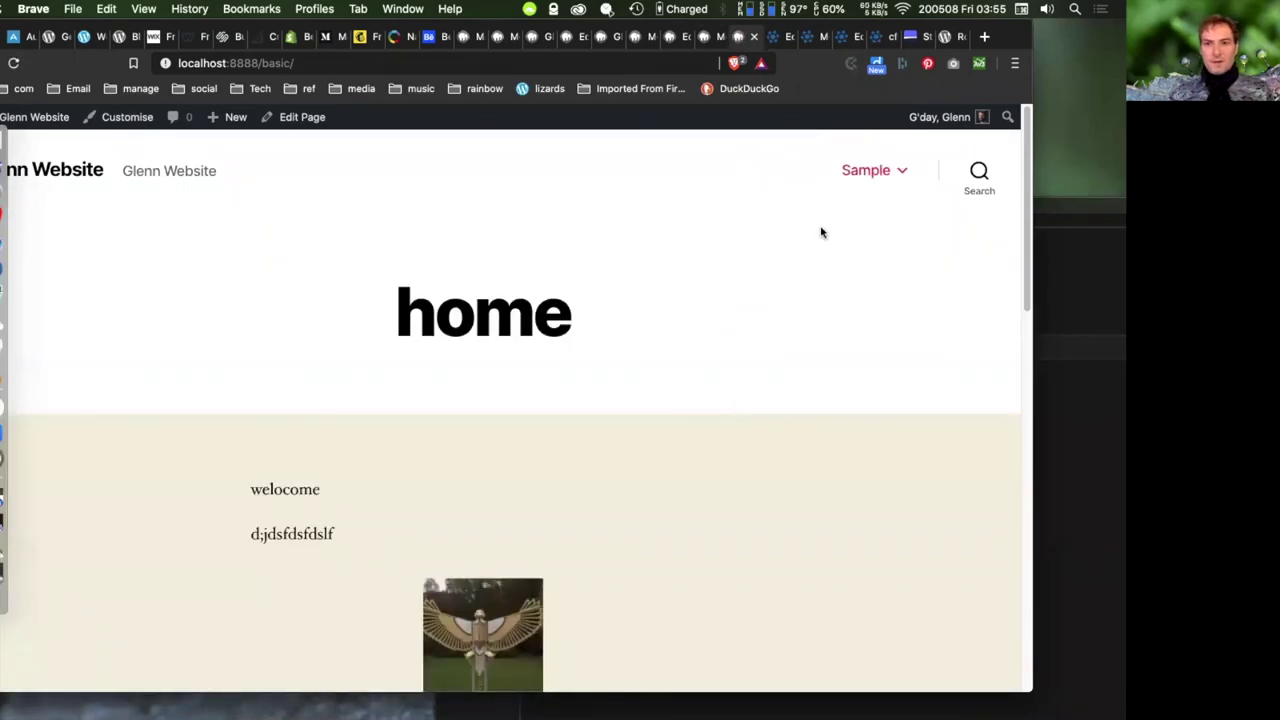
mouse_move(866, 172)
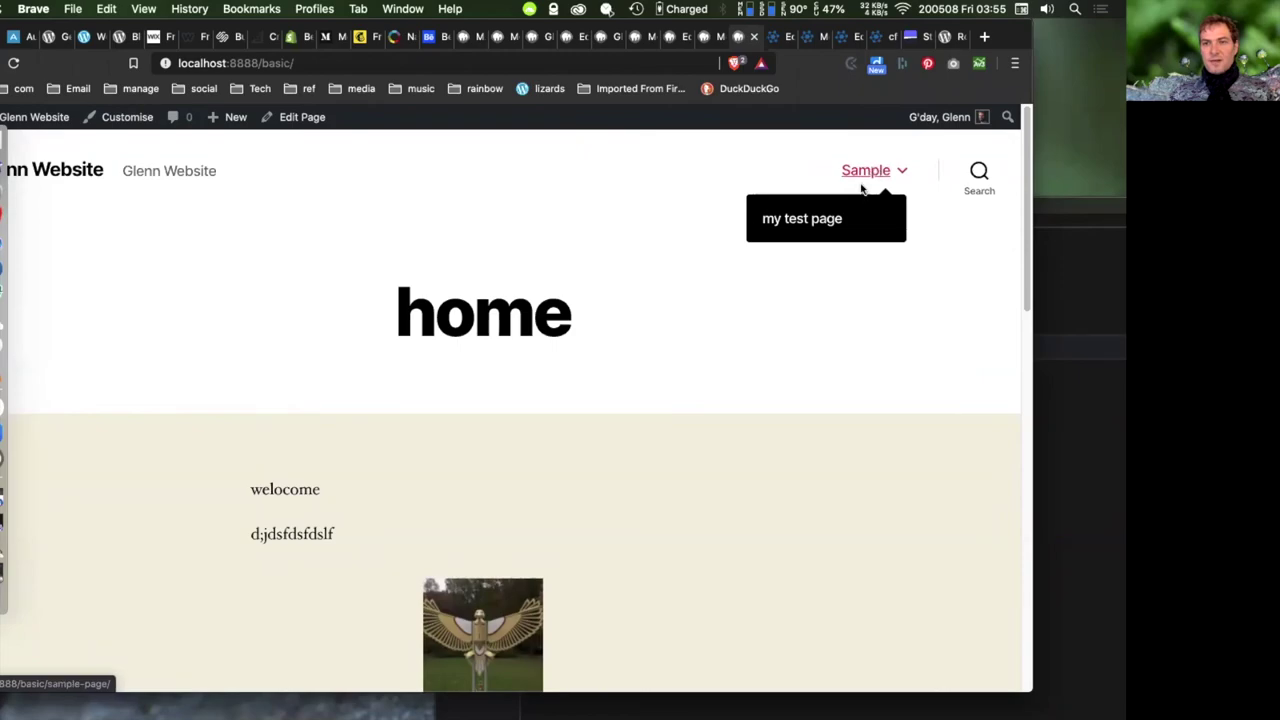
left_click(710, 36)
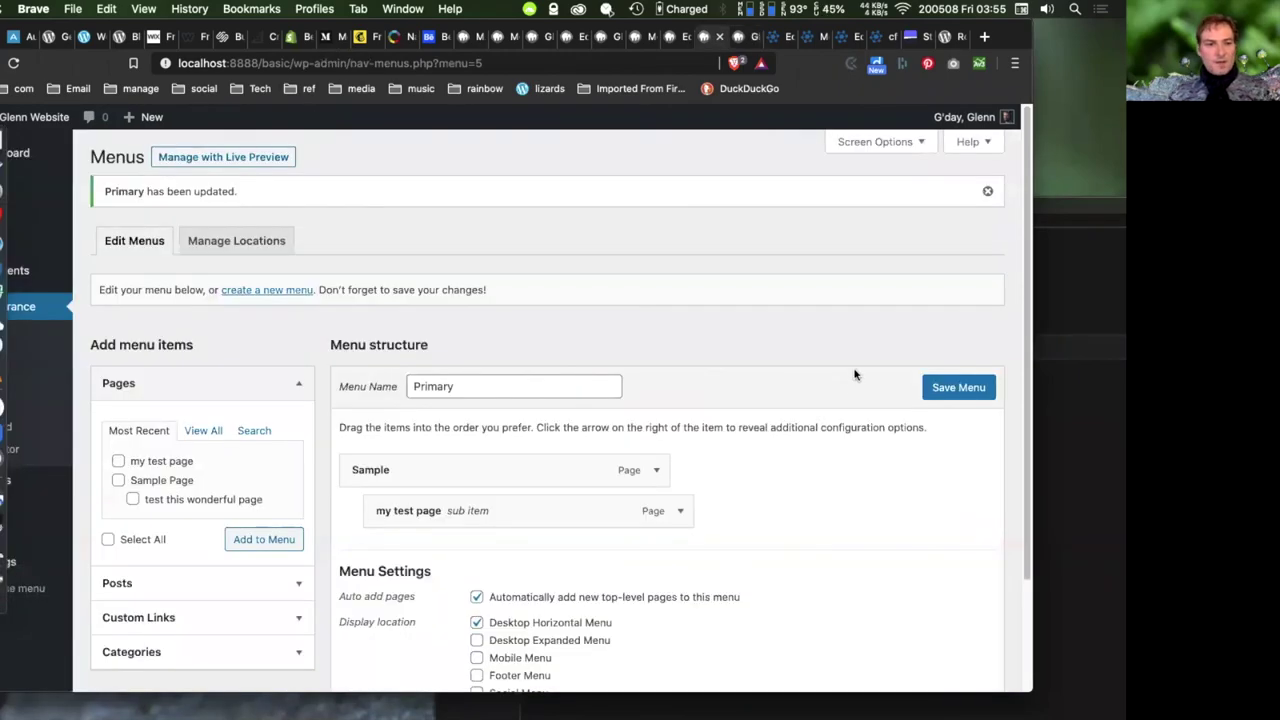
- Add the Graphics post and Design category to Primary, then open Design from the live header
scroll(858, 368, "down", 3)
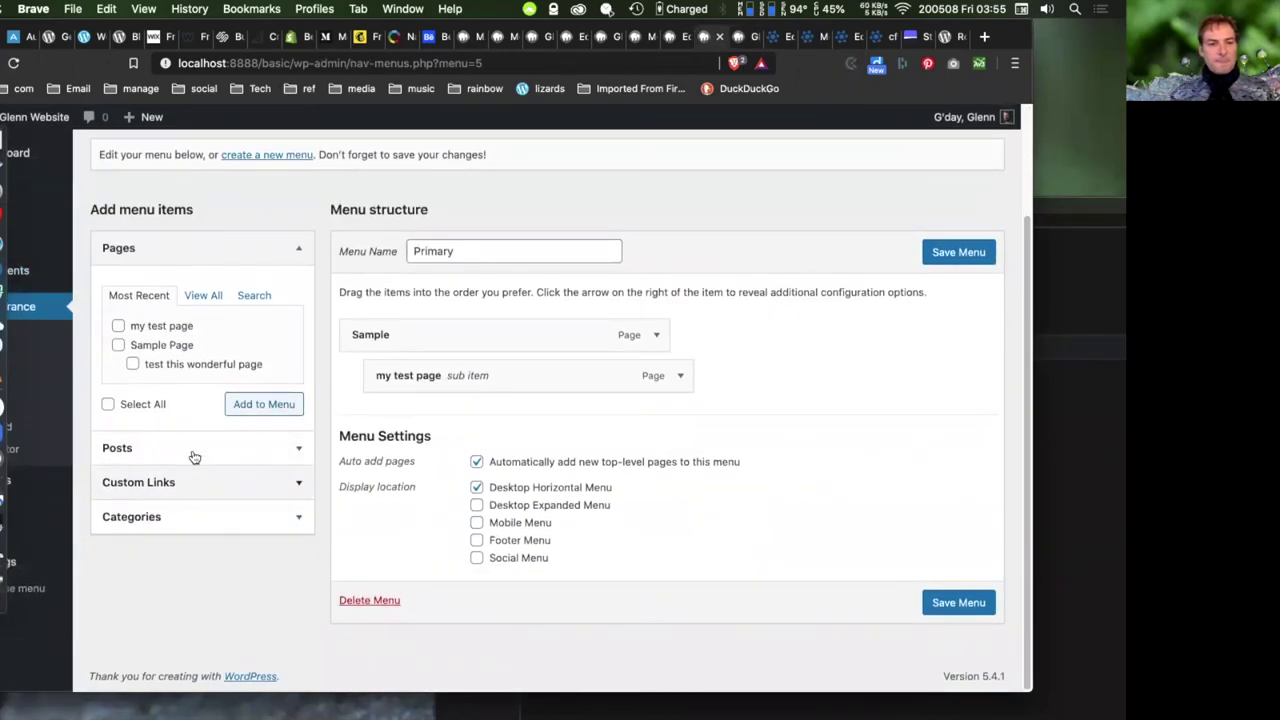
left_click(285, 451)
left_click(119, 380)
left_click(255, 420)
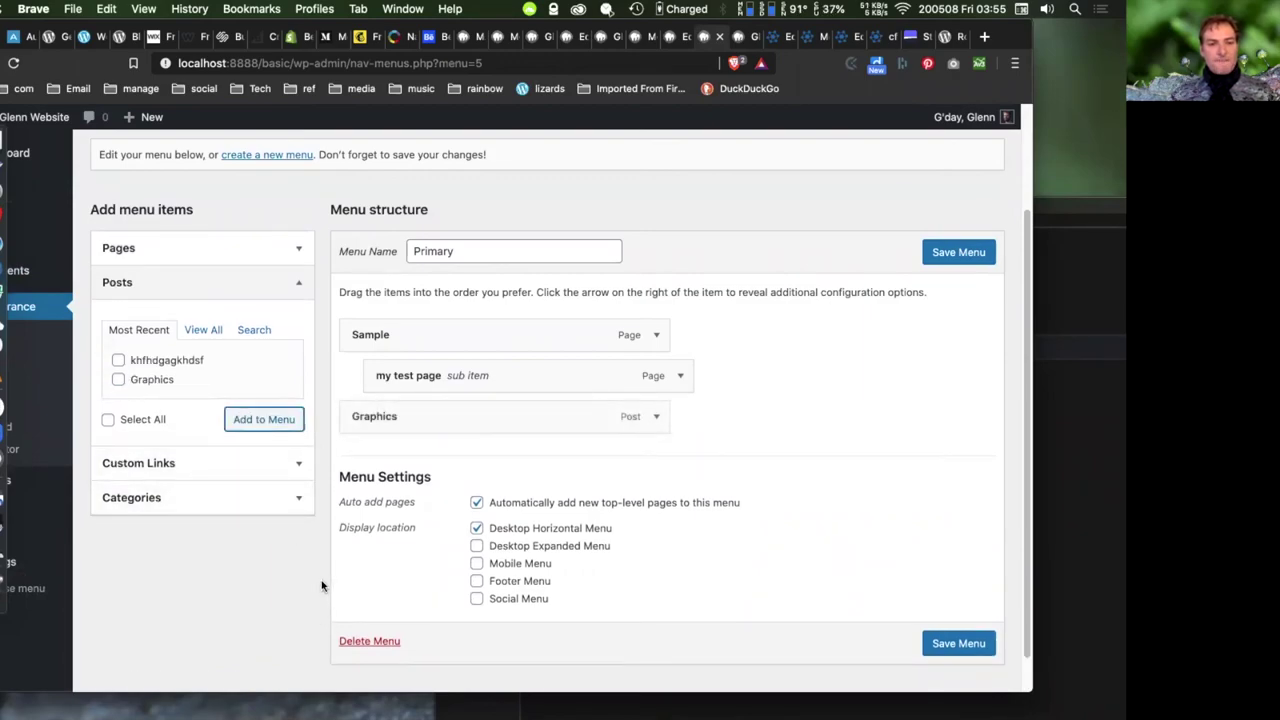
left_click(294, 498)
left_click(118, 429)
left_click(266, 490)
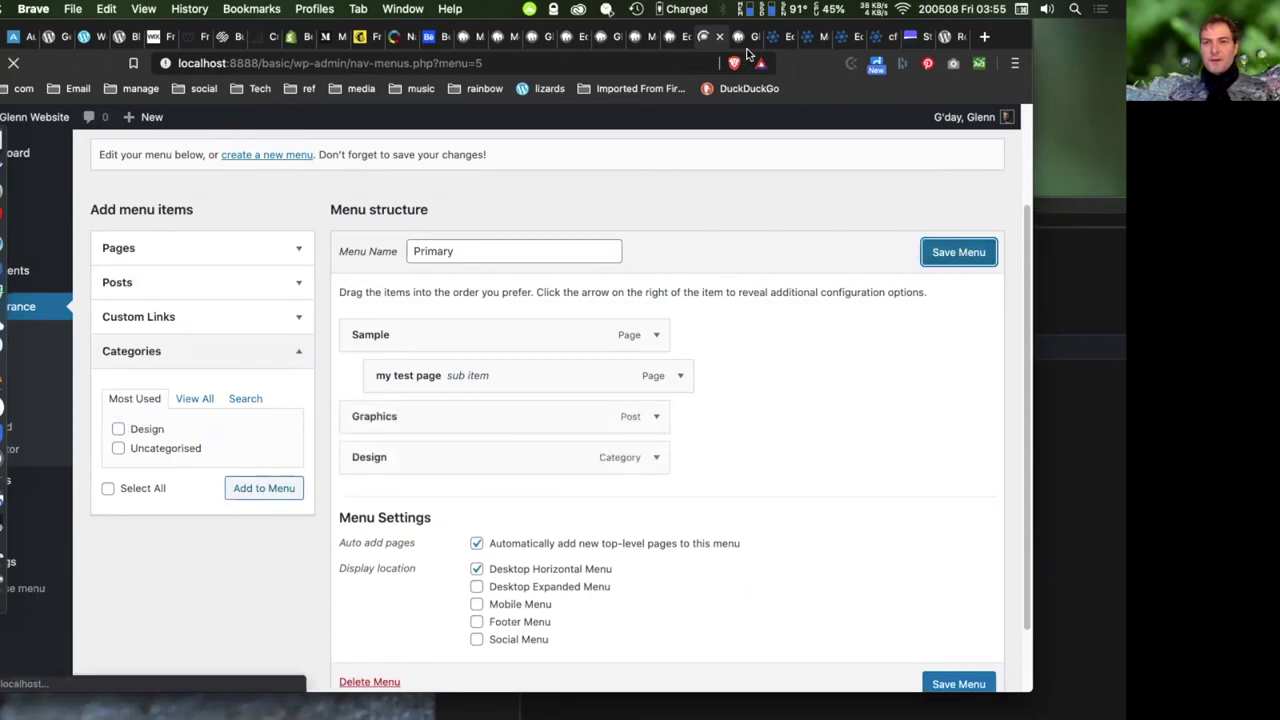
key("ctrl+Tab")
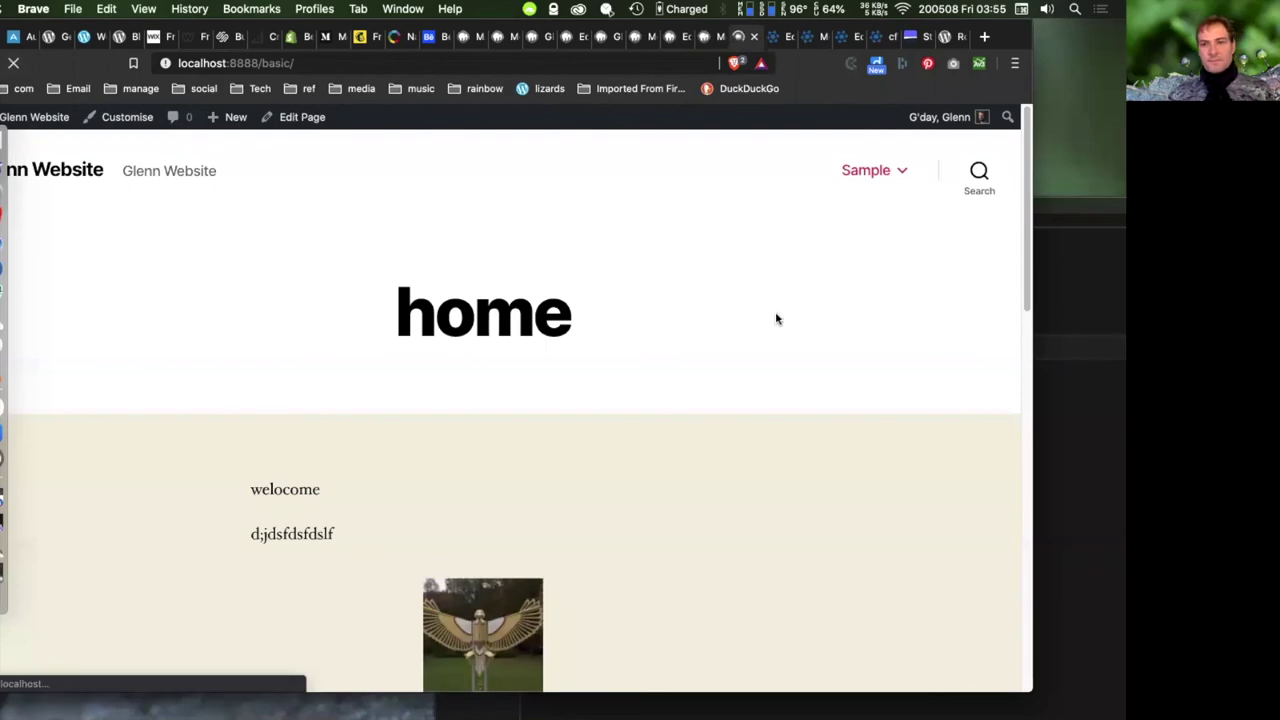
left_click(881, 171)
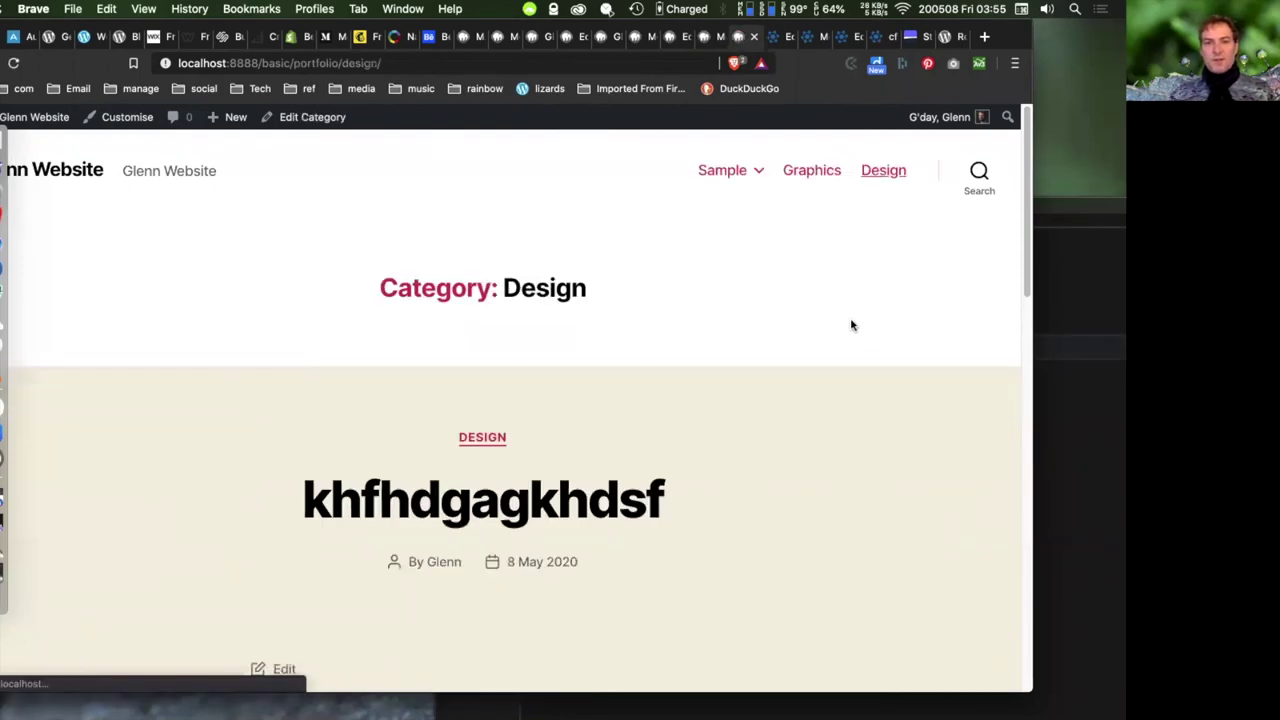
left_click(705, 37)
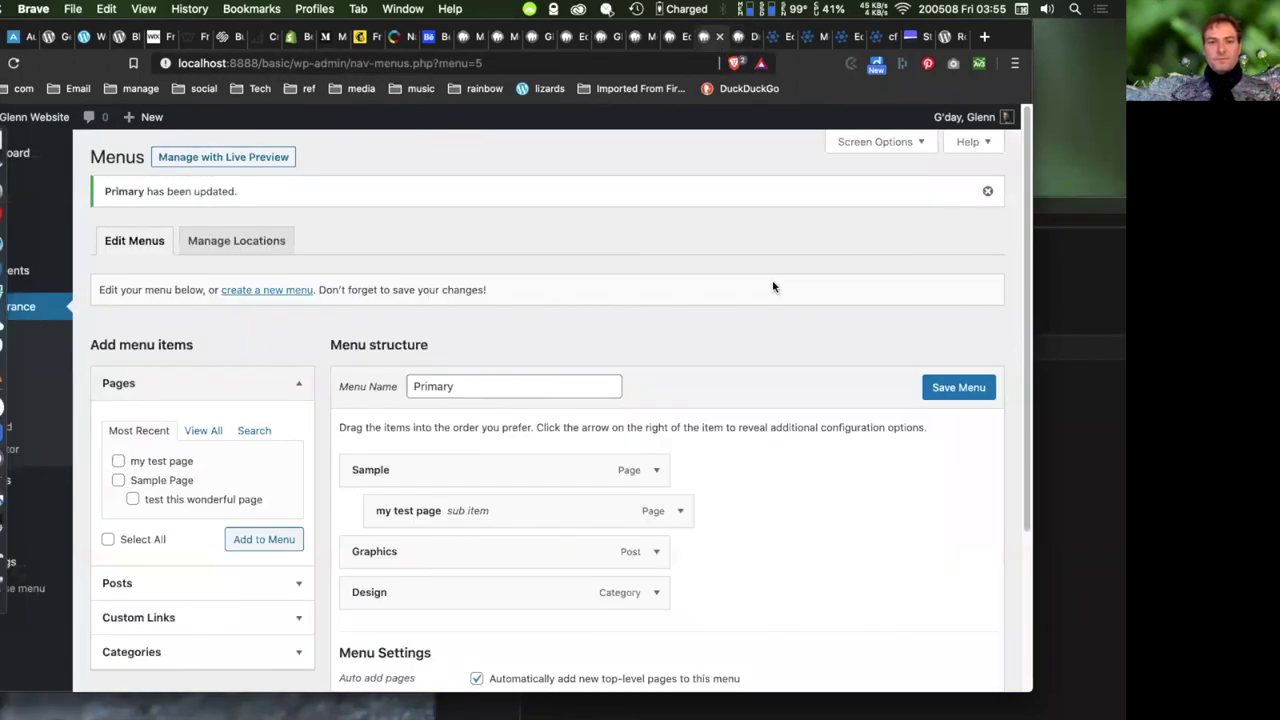
- Open the Custom Links form and start typing the link URL
left_click(298, 617)
scroll(343, 590, "down", 3)
scroll(343, 601, "down", 1)
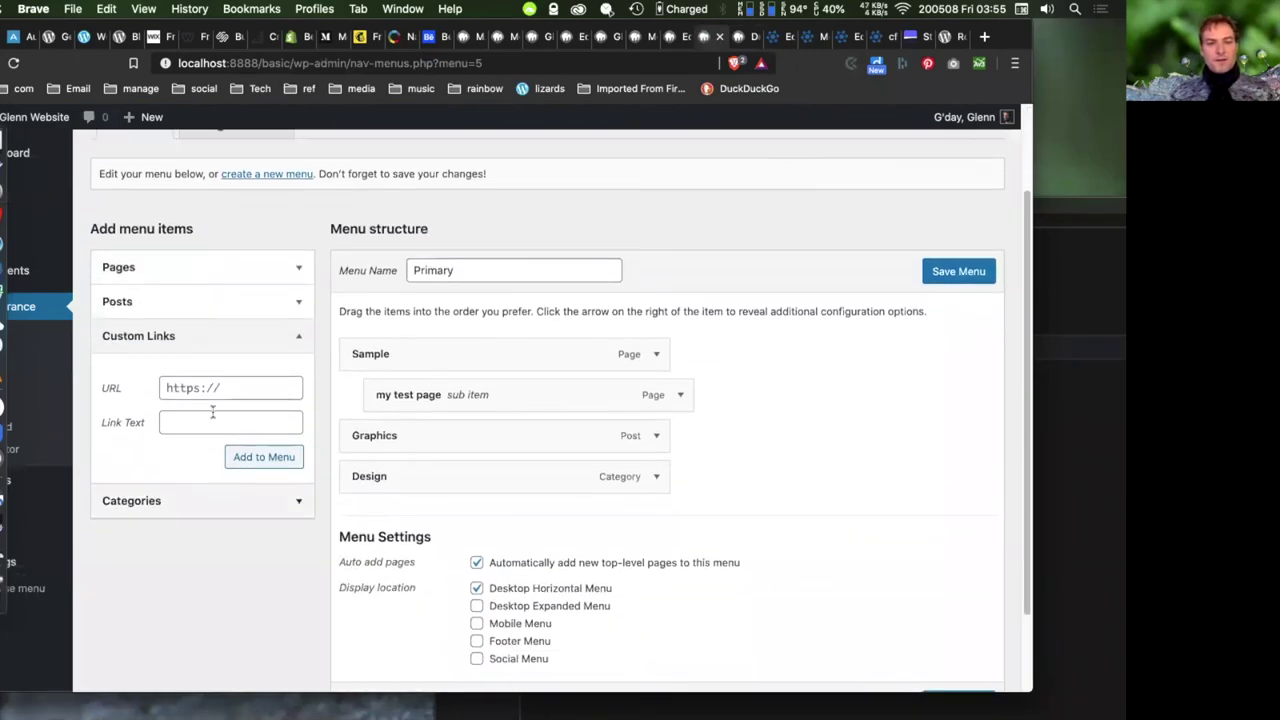
left_click(266, 388)
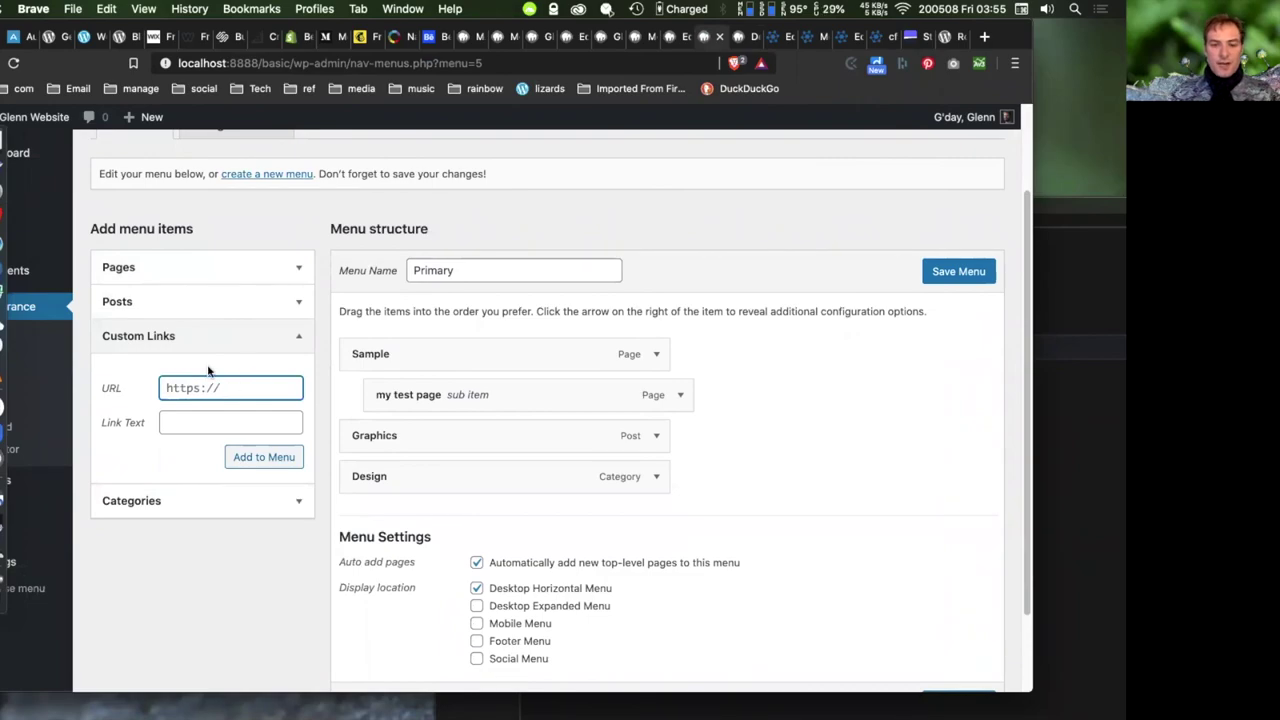
type("https:")
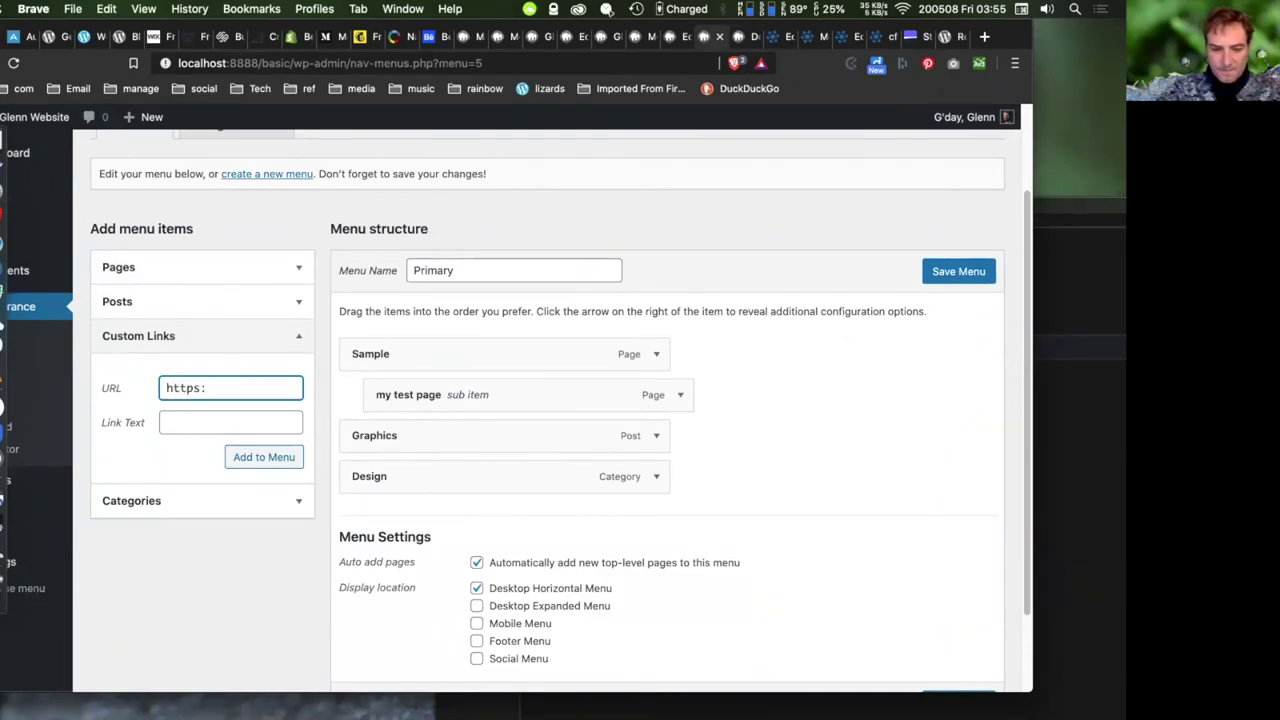
- Finish the actionskills.co URL, label it 'actionskills', add it to Primary and save
type("actionskills.co")
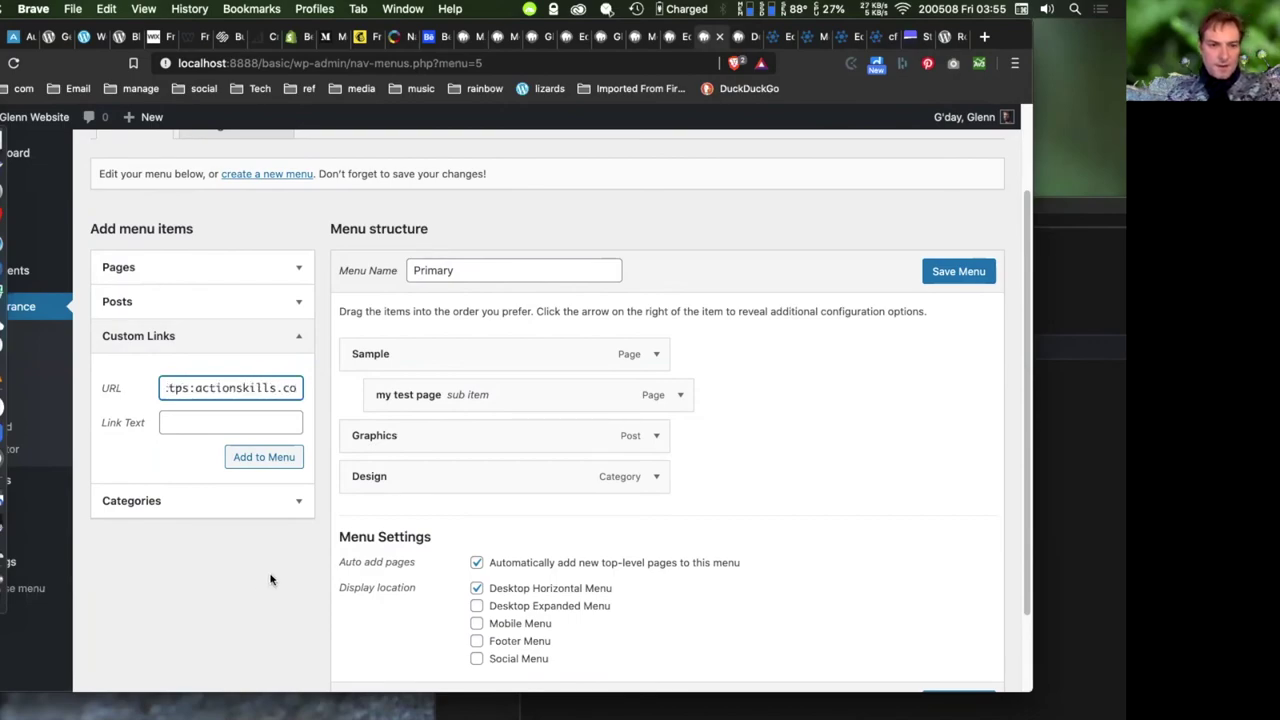
left_click(222, 424)
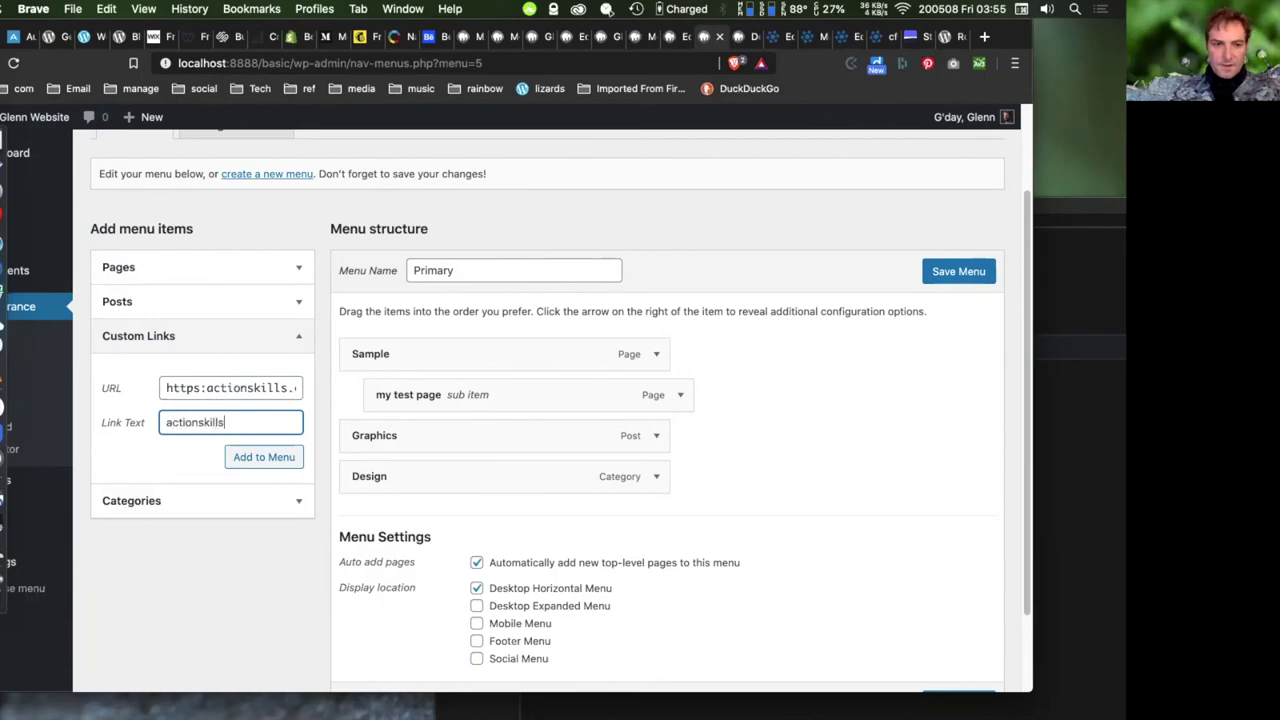
left_click(250, 460)
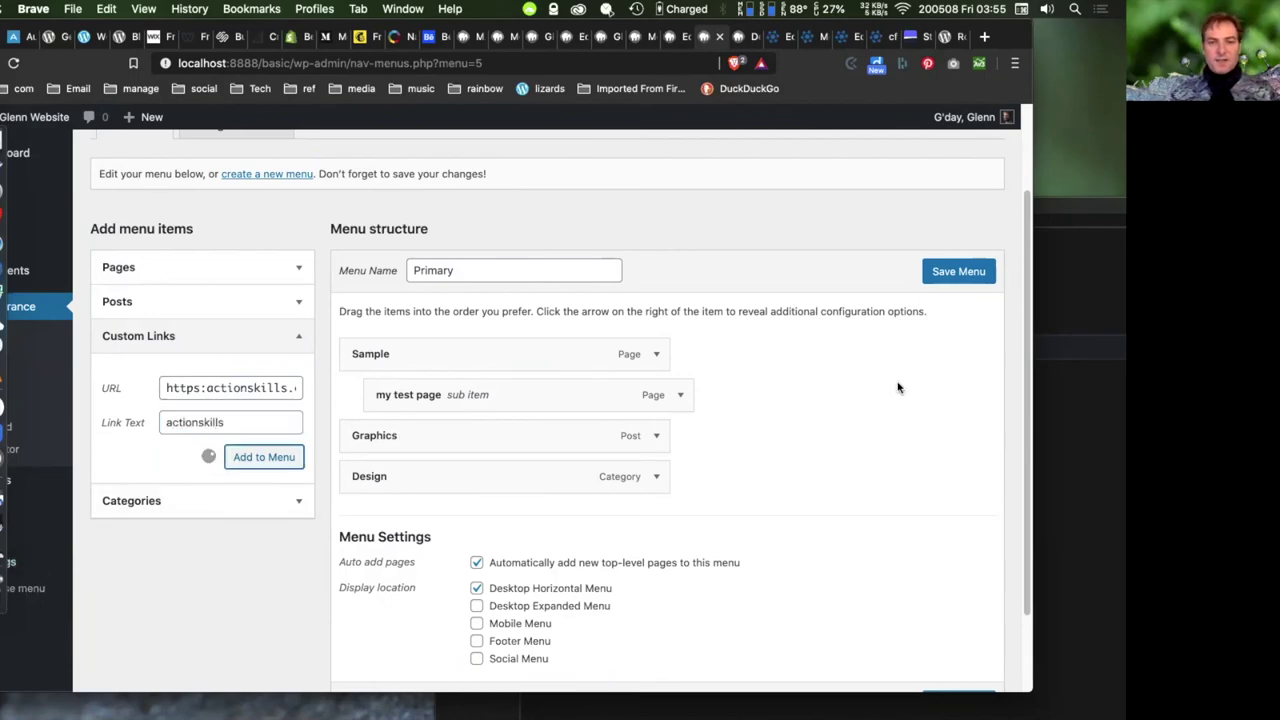
left_click(962, 280)
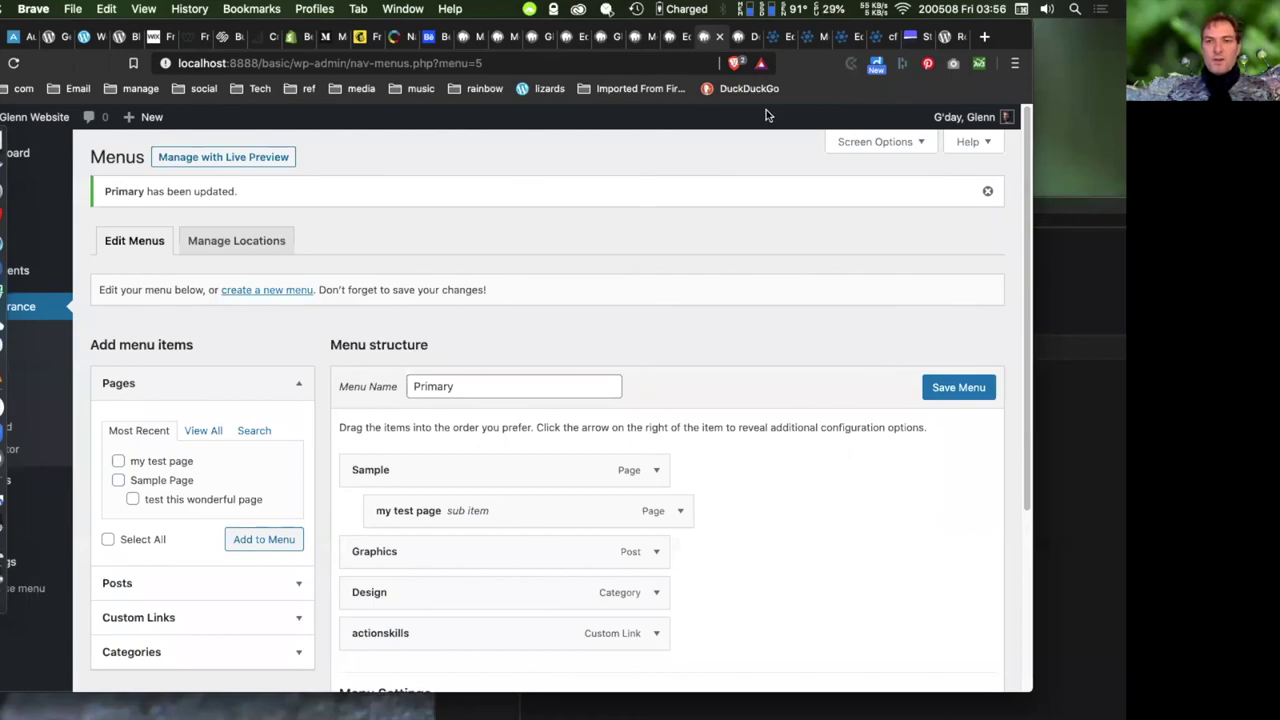
- Reload the Design category page and test the new actionskills menu link on the site
left_click(741, 37)
left_click(15, 66)
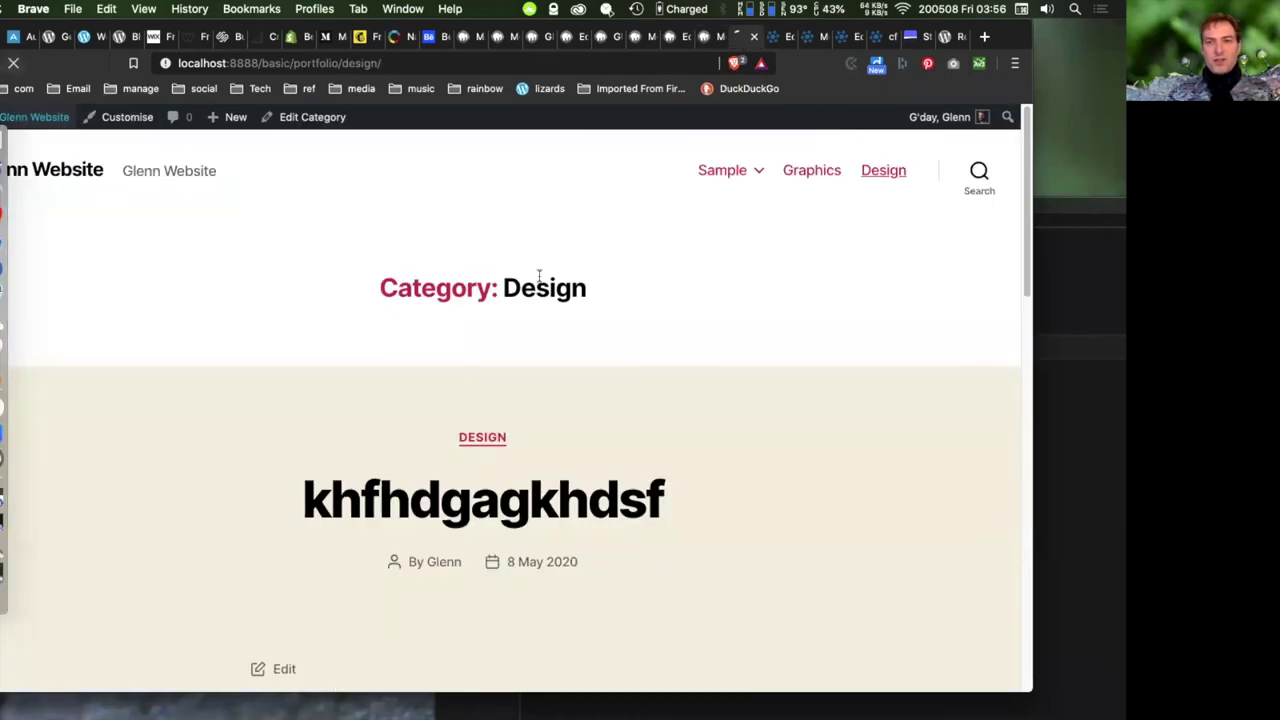
left_click(878, 177)
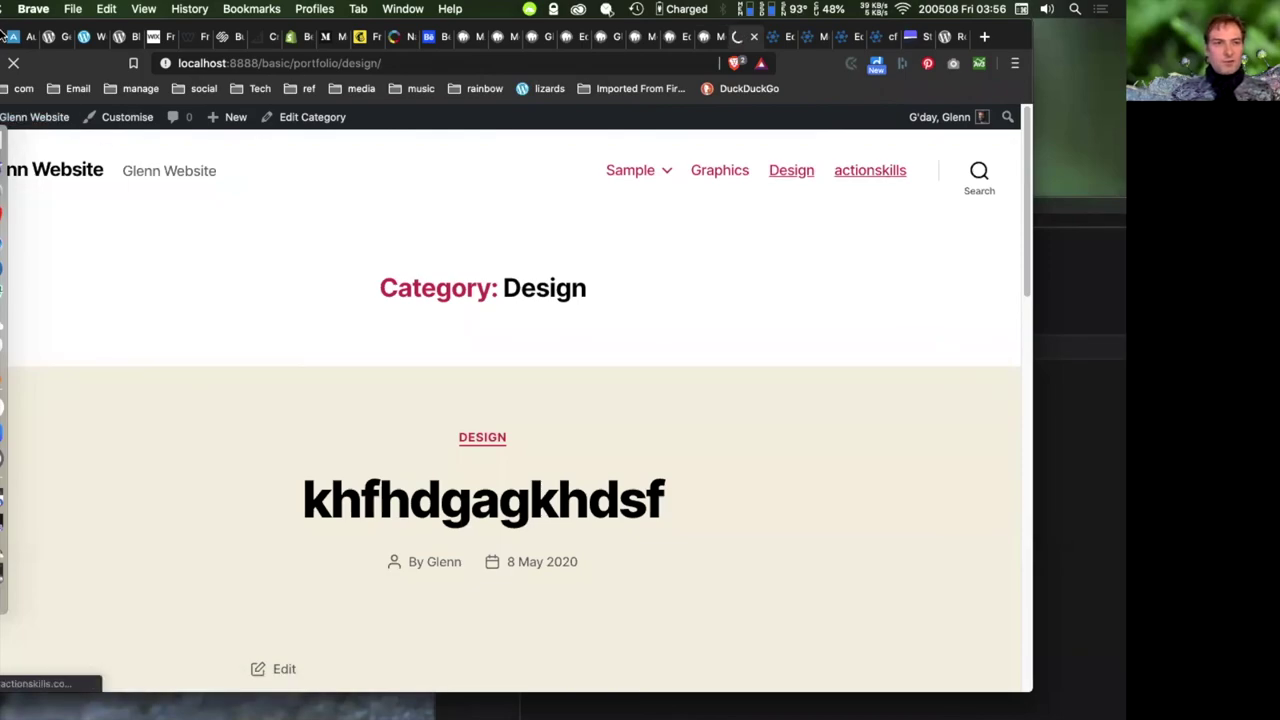
left_click_drag(12, 28, 34, 28)
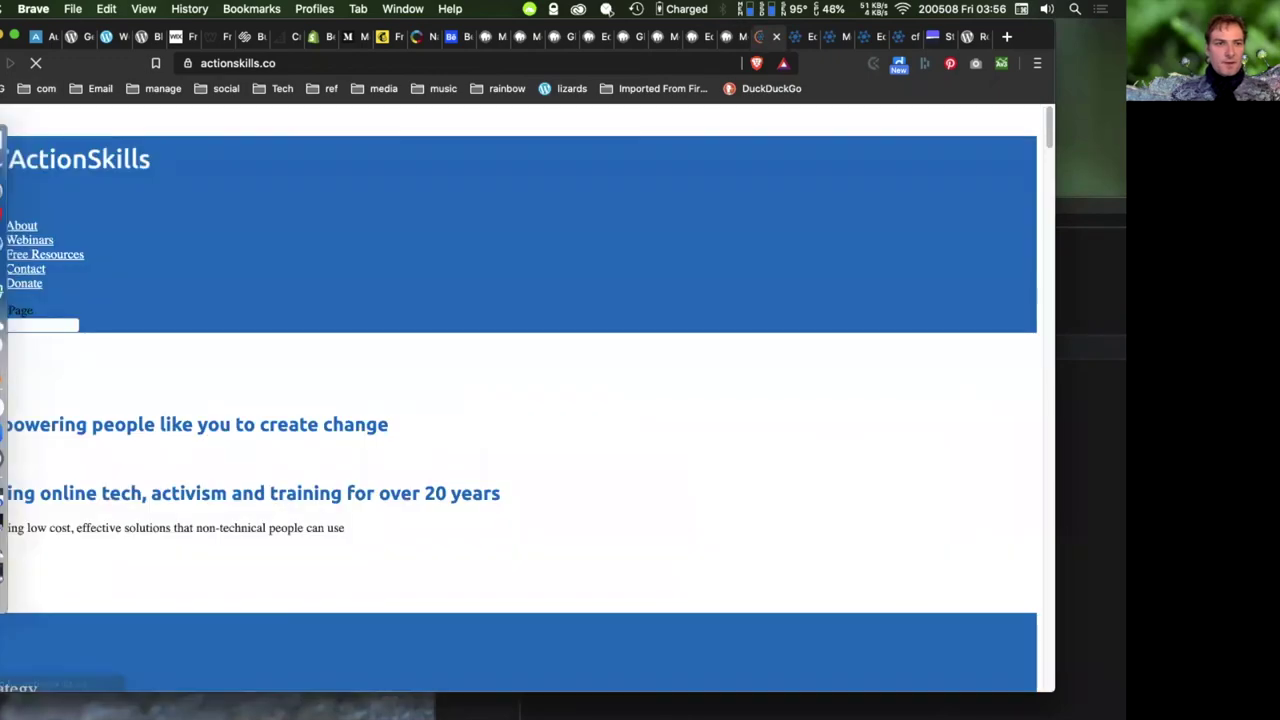
key("Escape")
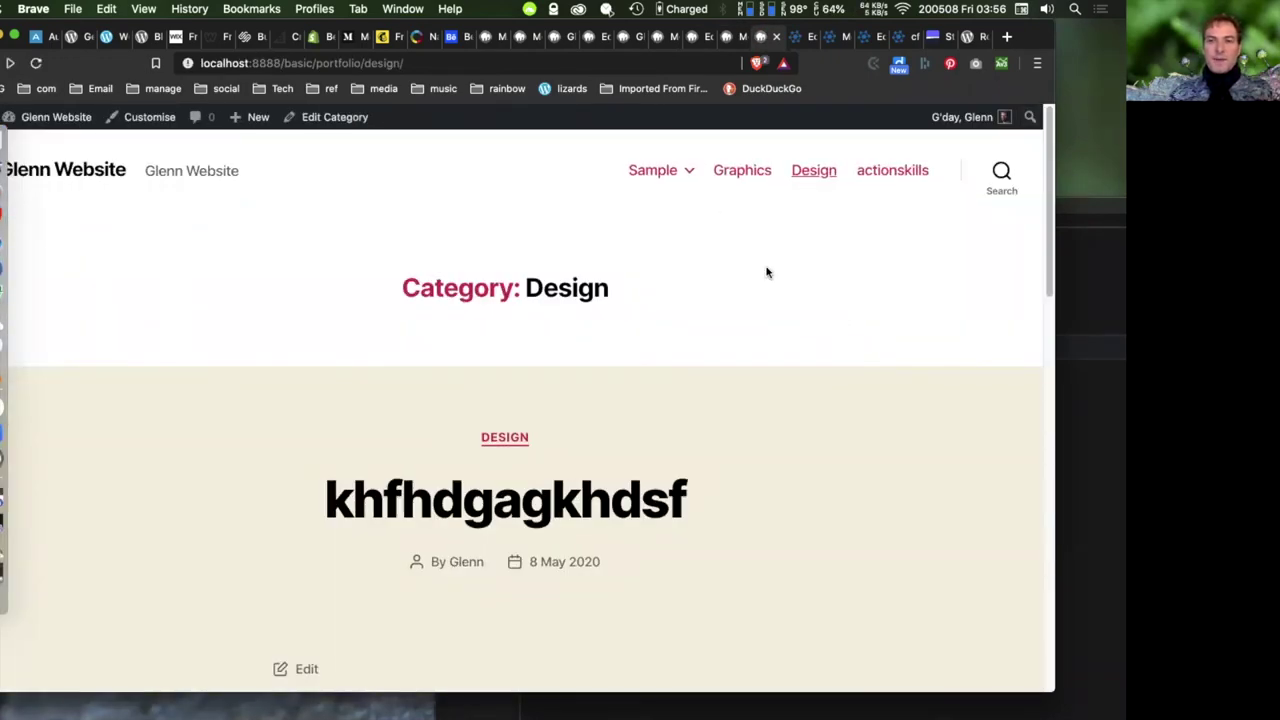
left_click(727, 42)
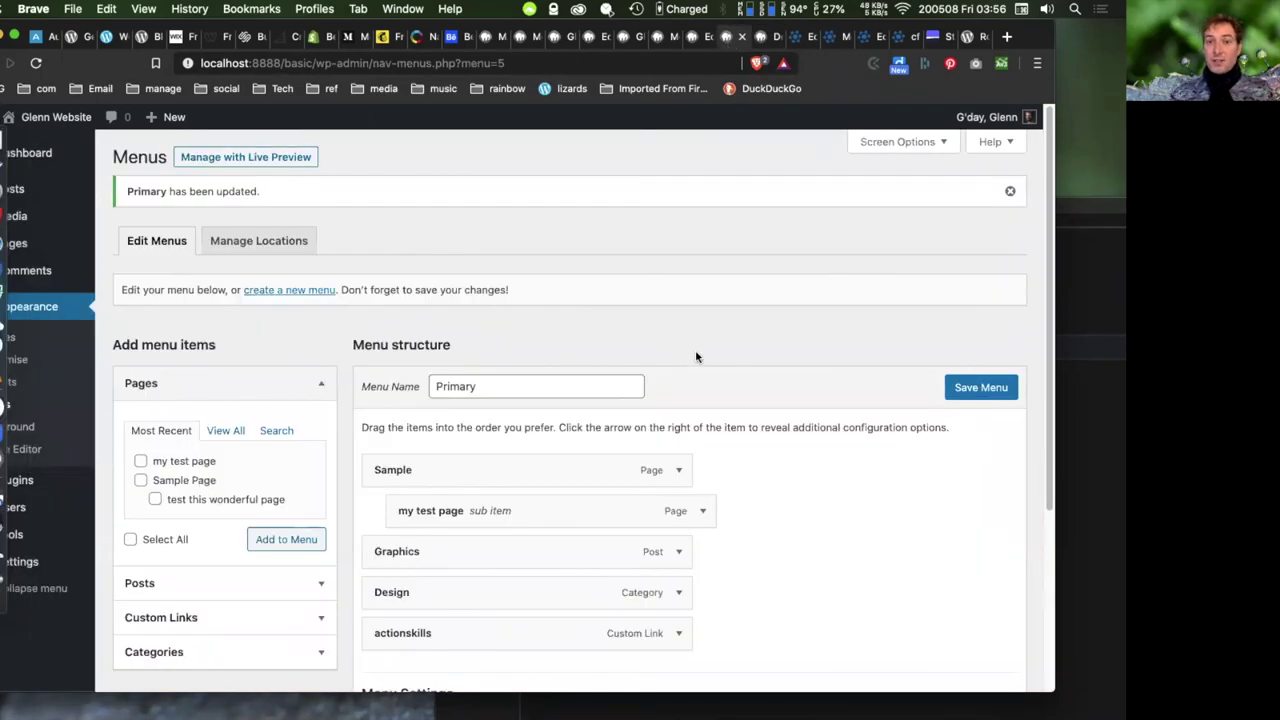
- Cycle through the open Media Library, home page preview and page editor tabs
left_click(659, 41)
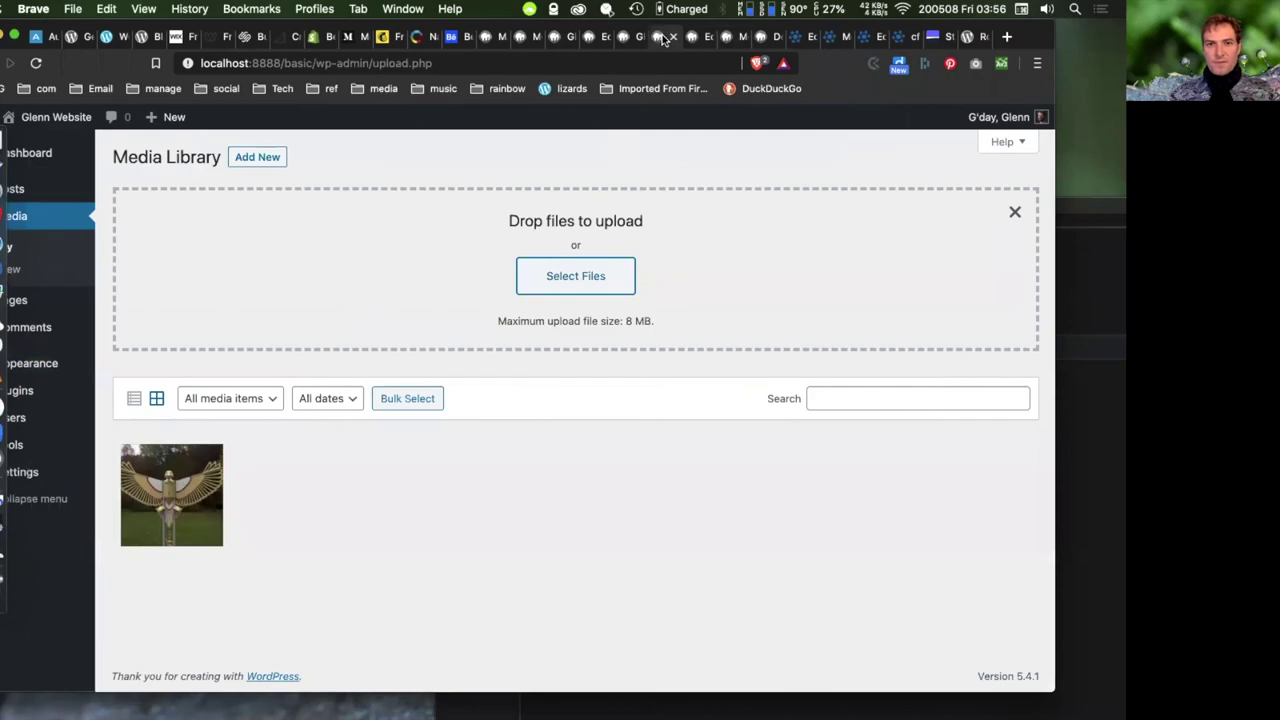
left_click(628, 37)
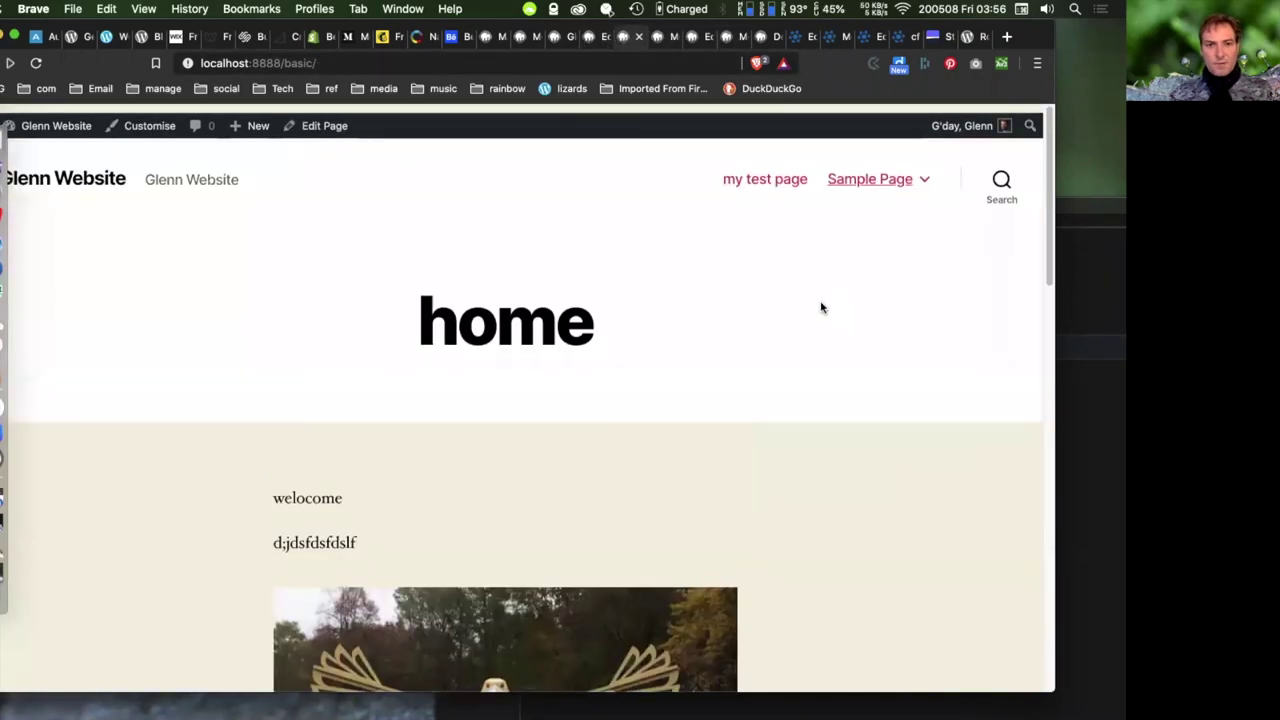
left_click(572, 38)
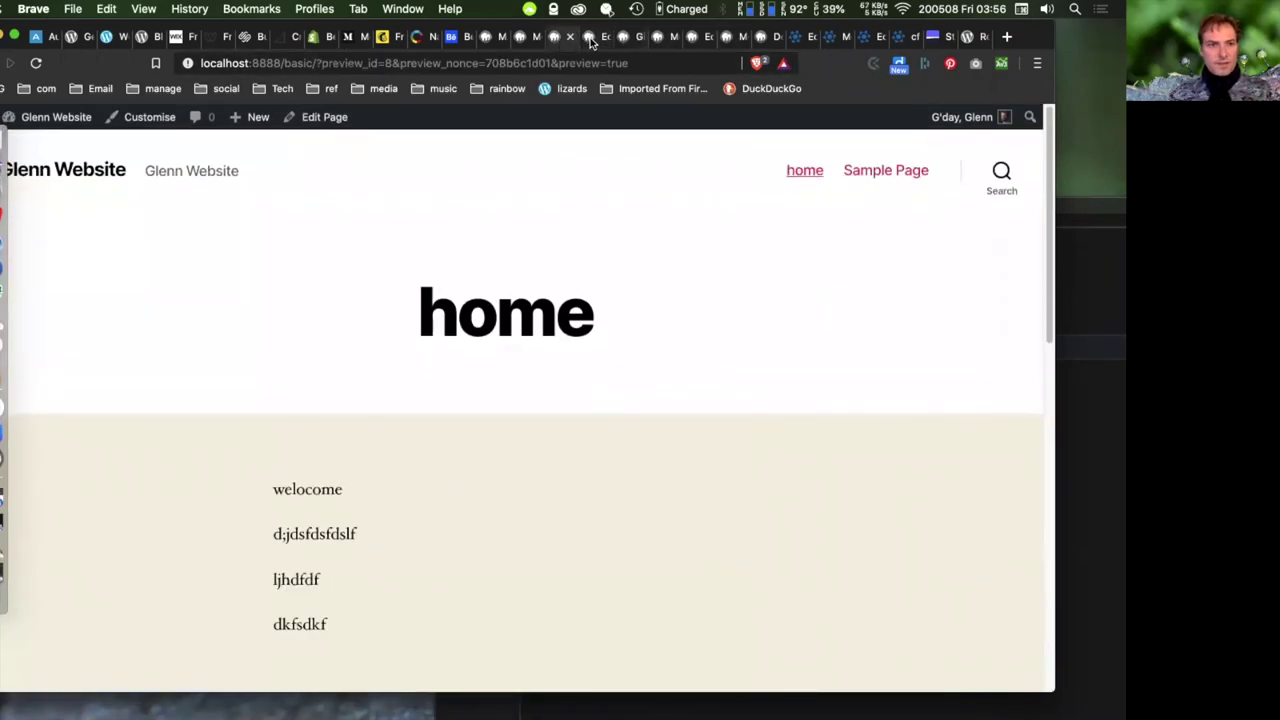
left_click(590, 39)
right_click(733, 40)
key("Escape")
left_click(552, 40)
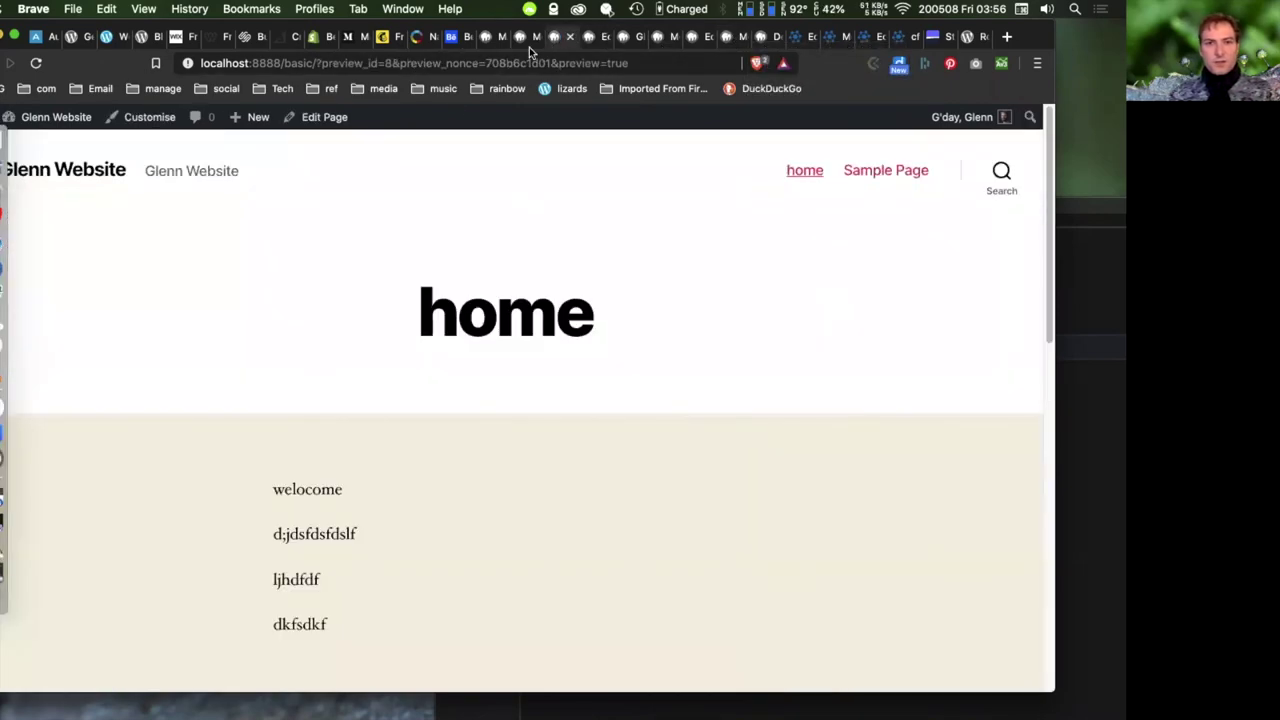
- From All Posts, view the Graphics post and copy its author archive page address
left_click(534, 41)
scroll(575, 400, "down", 1)
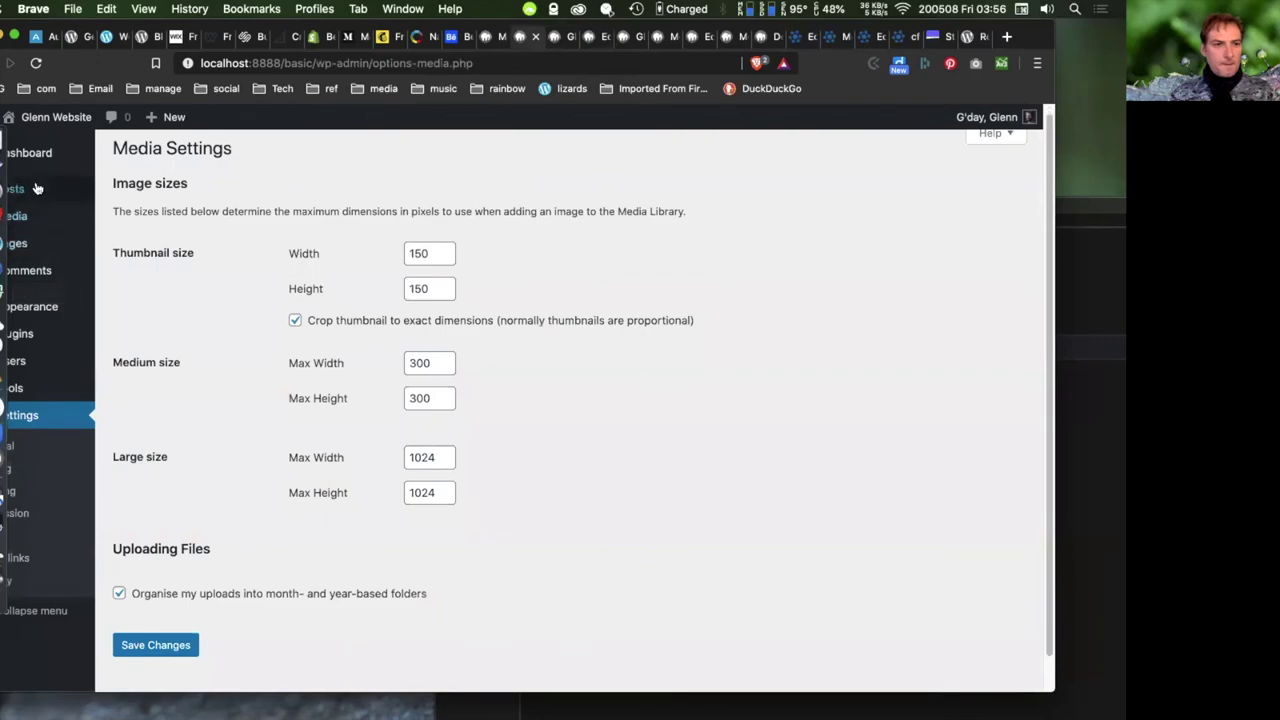
left_click_drag(20, 28, 82, 29)
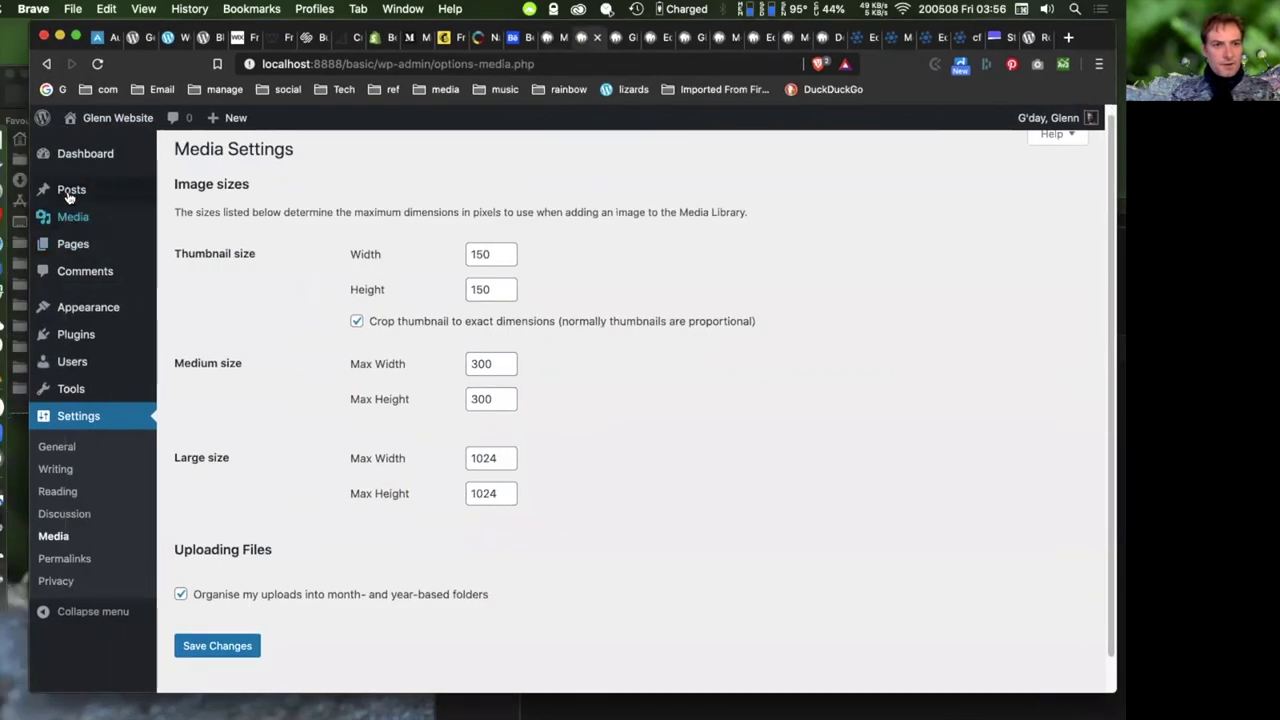
mouse_move(72, 190)
left_click(172, 195)
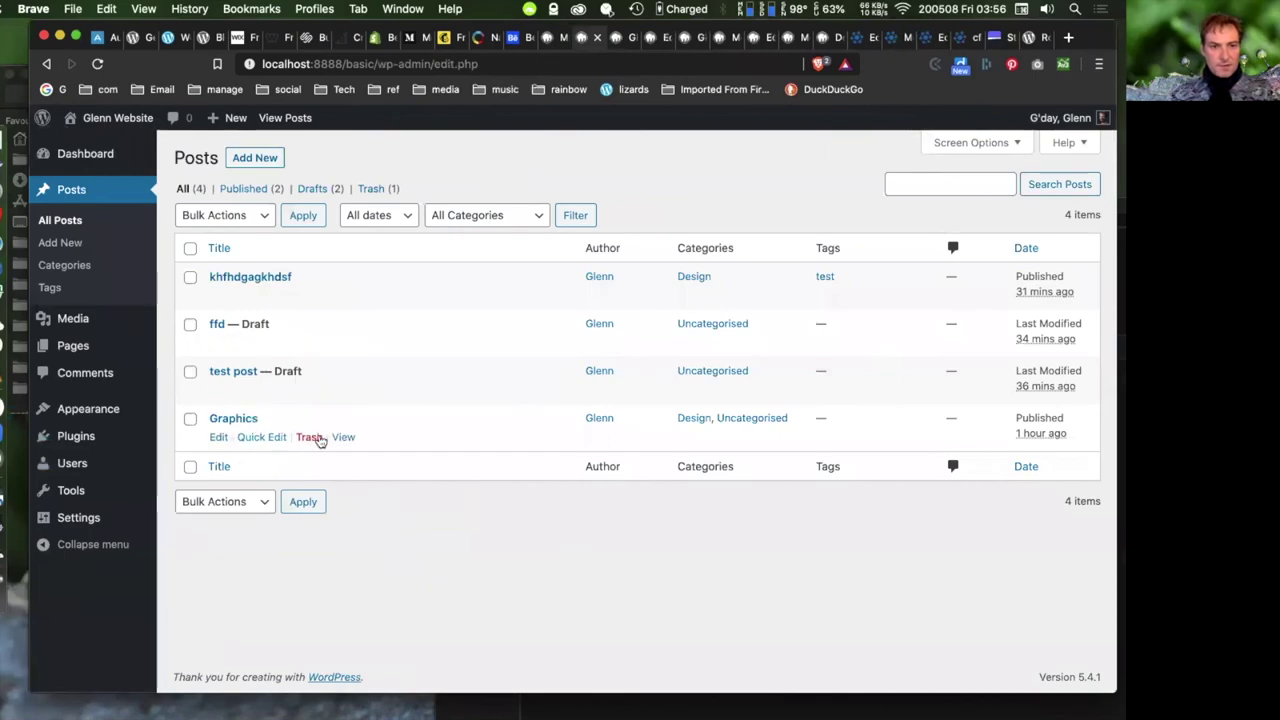
left_click(343, 437)
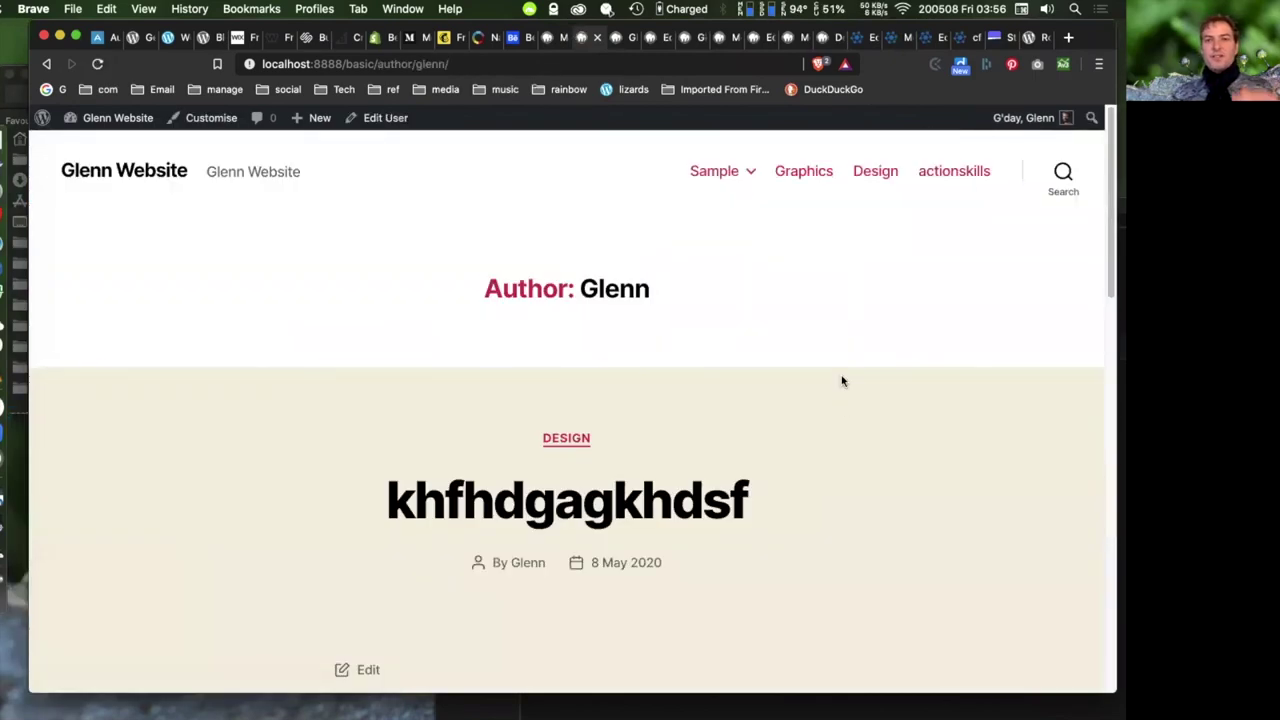
left_click(477, 63)
key("super+c")
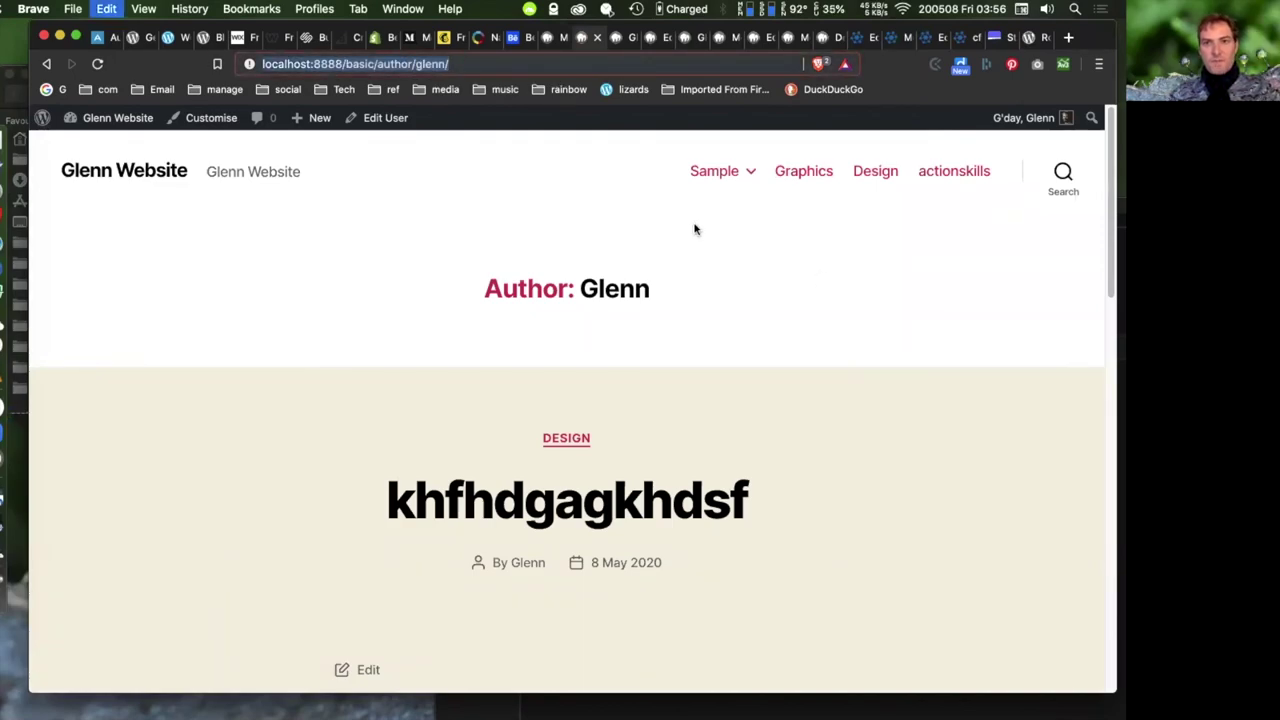
left_click(792, 37)
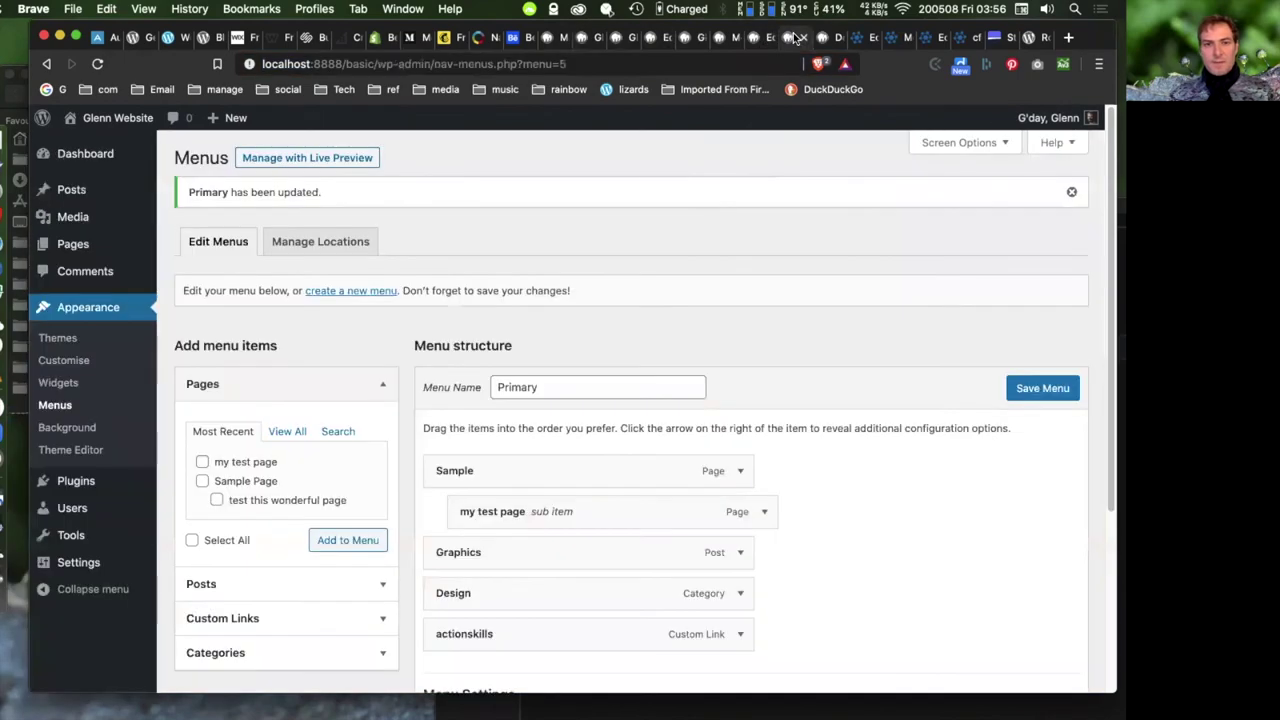
- Add a 'Glenns posts' custom link with the pasted author URL to the Primary menu and save
scroll(240, 400, "down", 3)
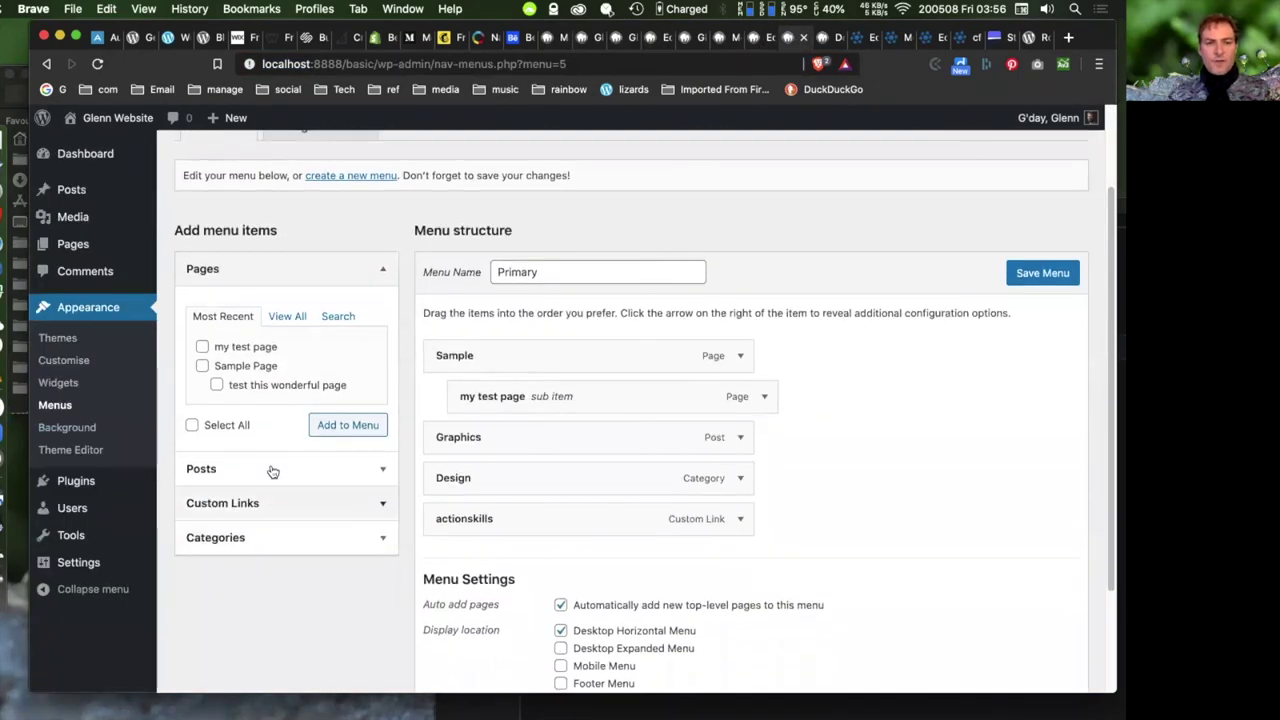
left_click(380, 503)
left_click(290, 390)
key("super+v")
left_click(268, 422)
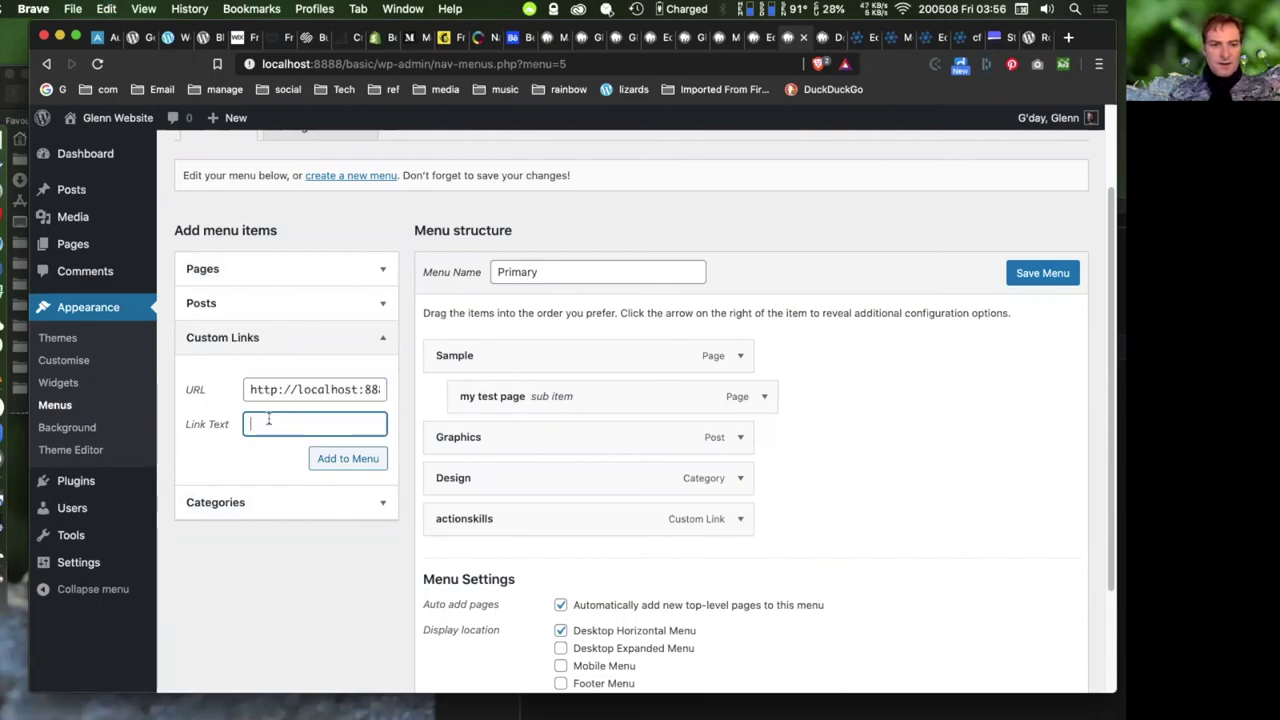
type("Glenns posts")
left_click(334, 462)
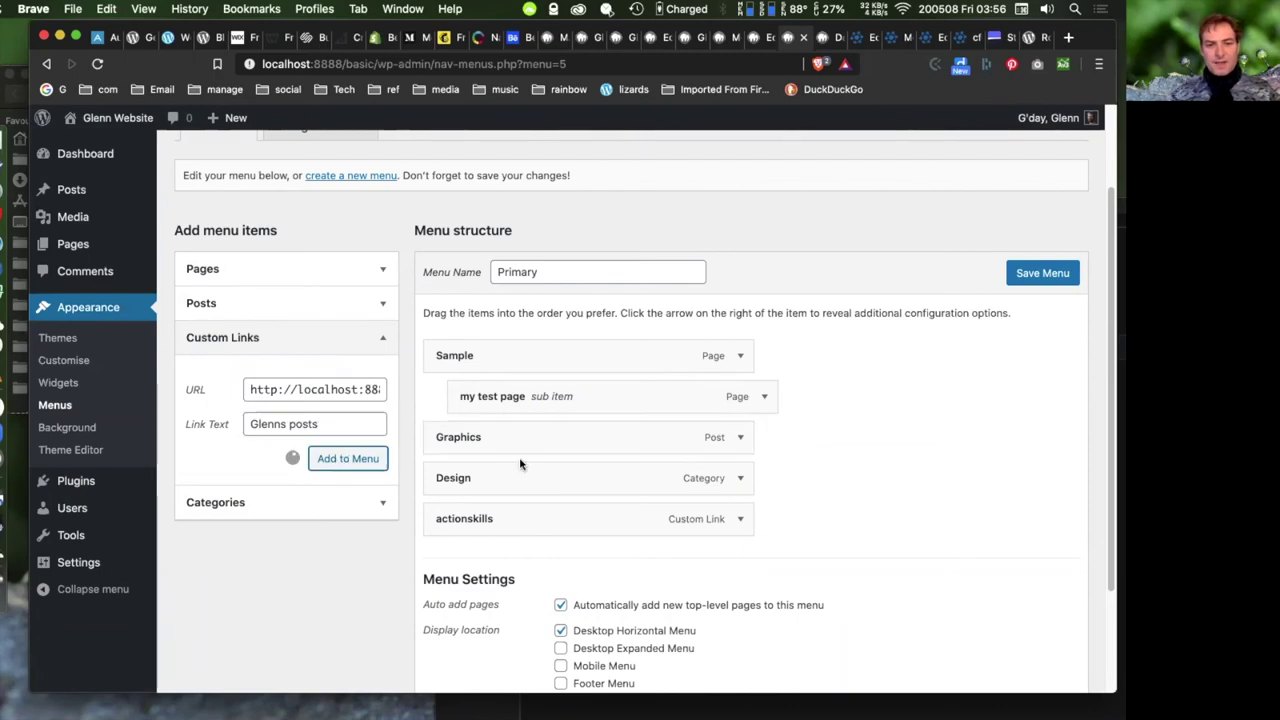
left_click(1022, 278)
- Reload the front end and follow the new Glenns posts menu link to confirm it works
left_click(826, 37)
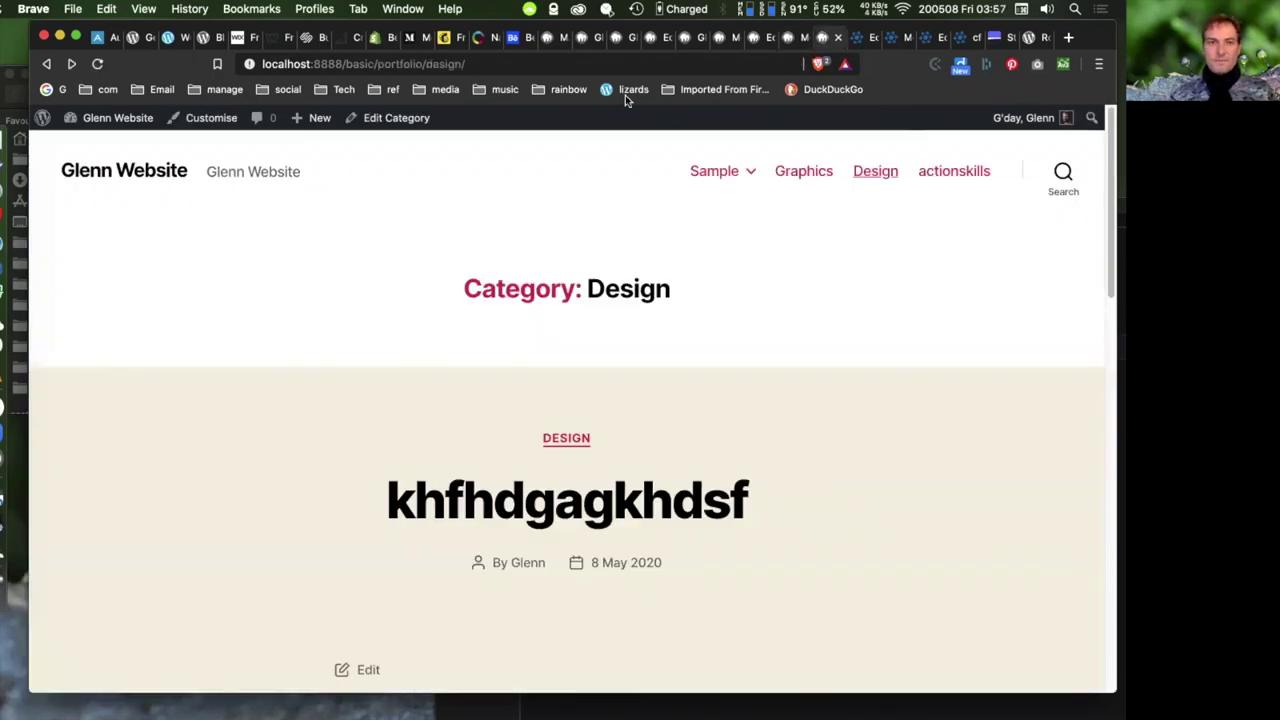
key("super+r")
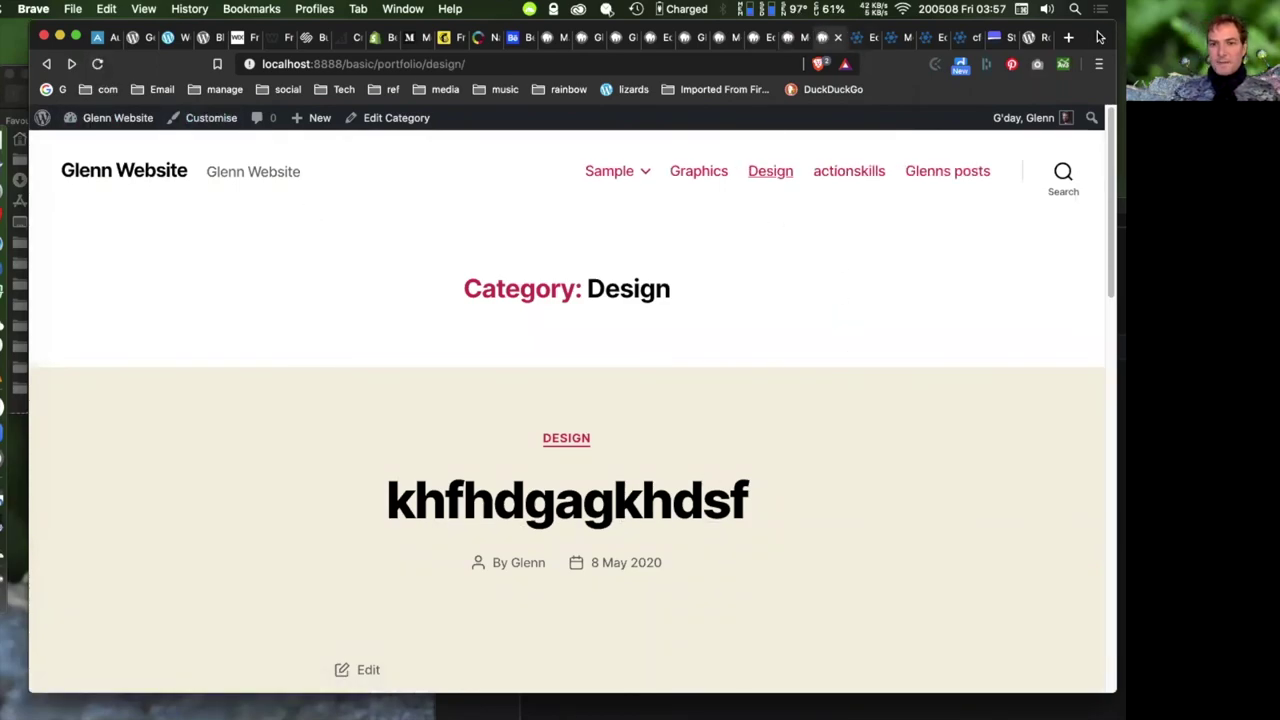
left_click(866, 171)
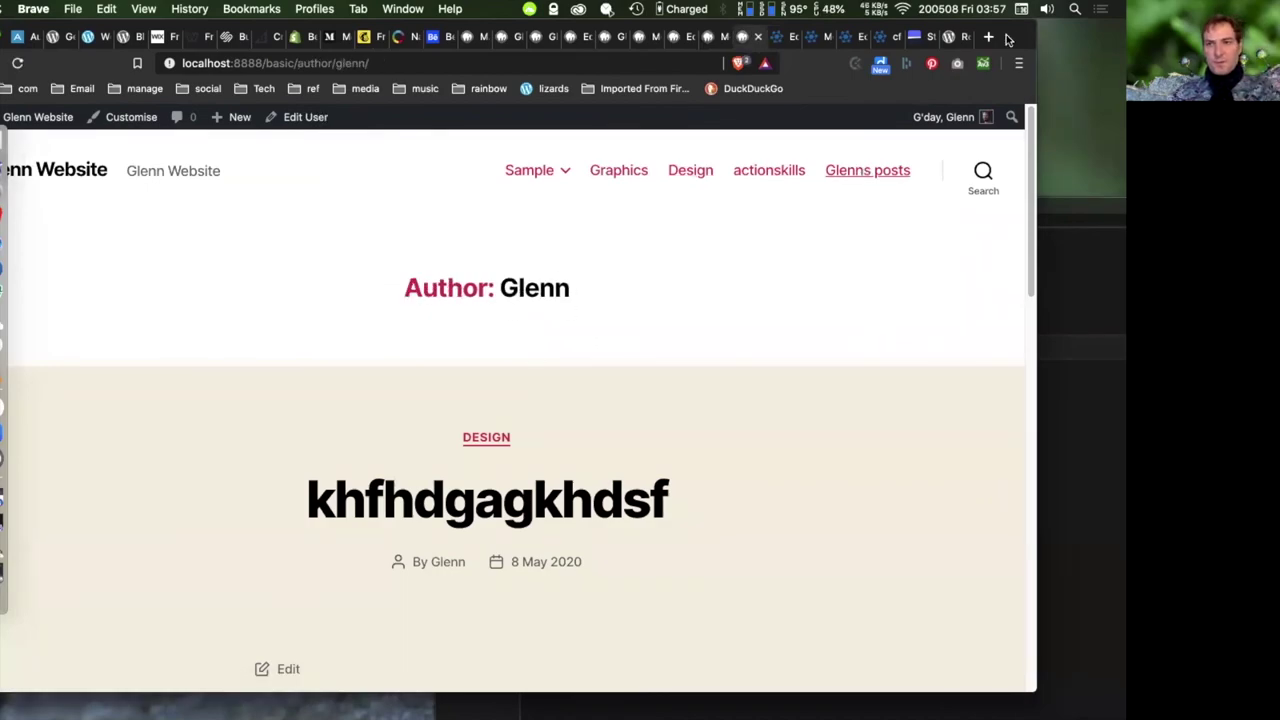
key("ctrl+Right")
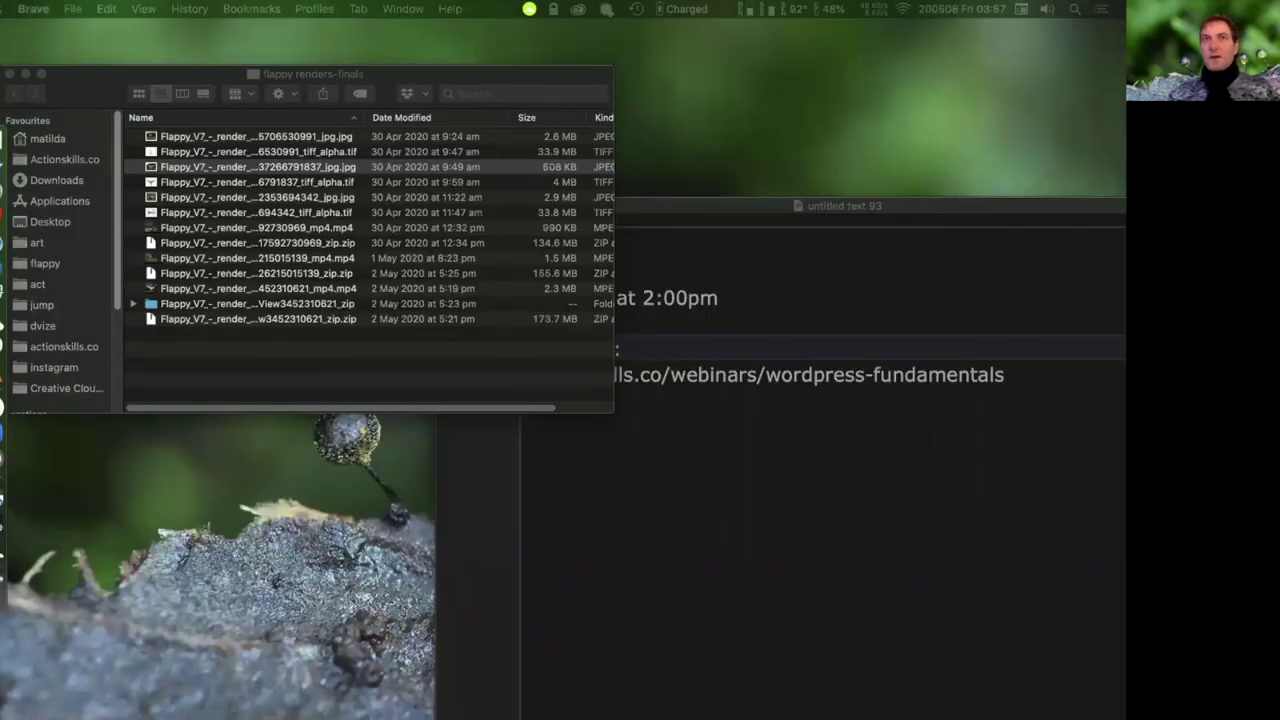
key("ctrl+Left")
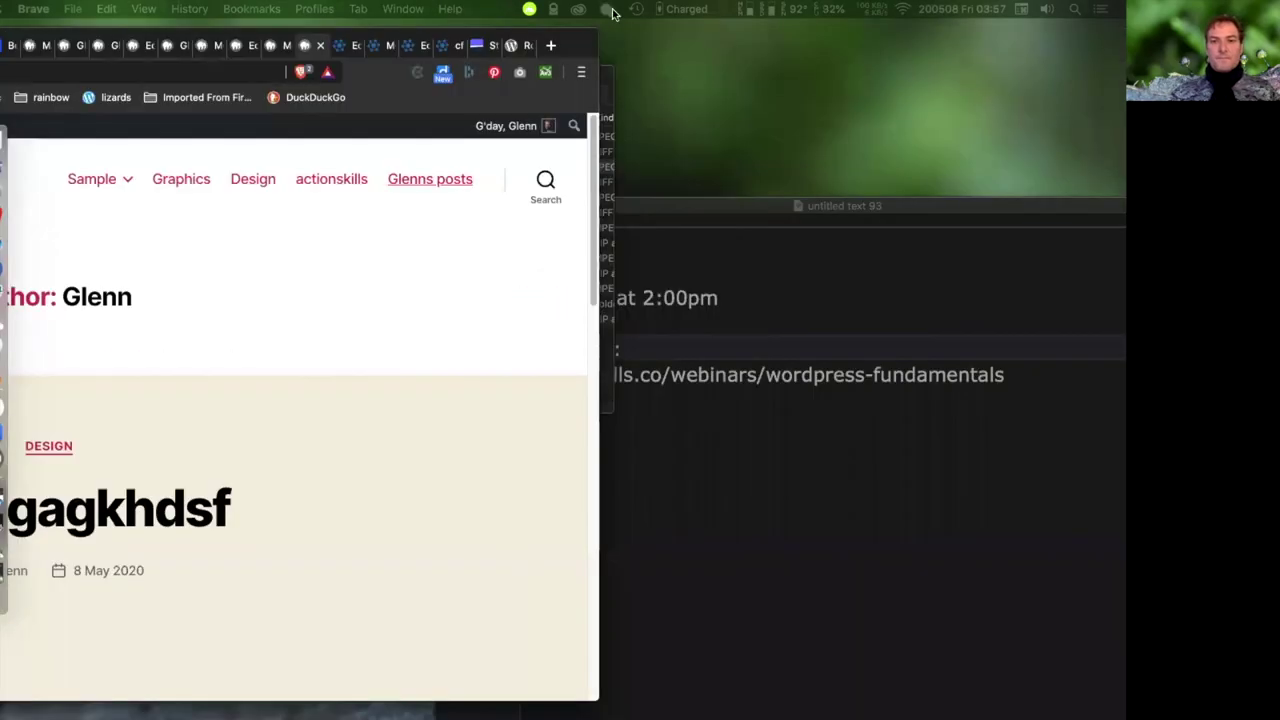
left_click(761, 52)
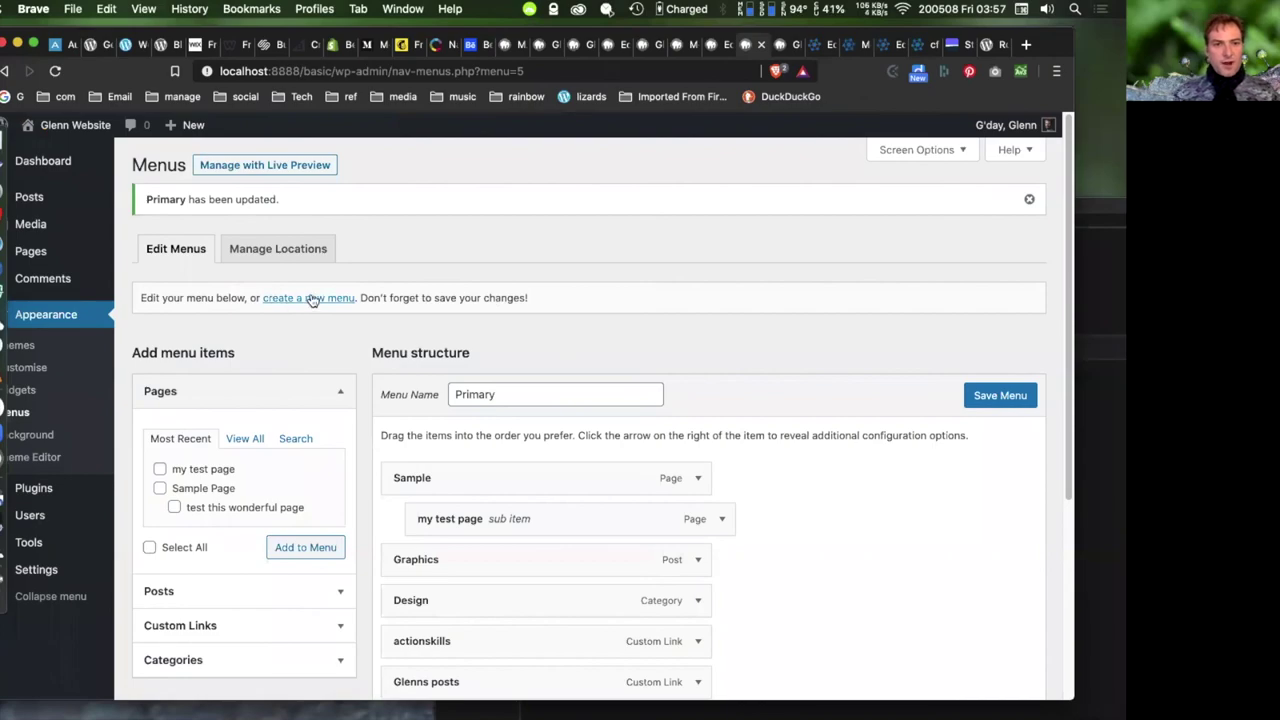
- Create a new menu named 'Social'
left_click(310, 298)
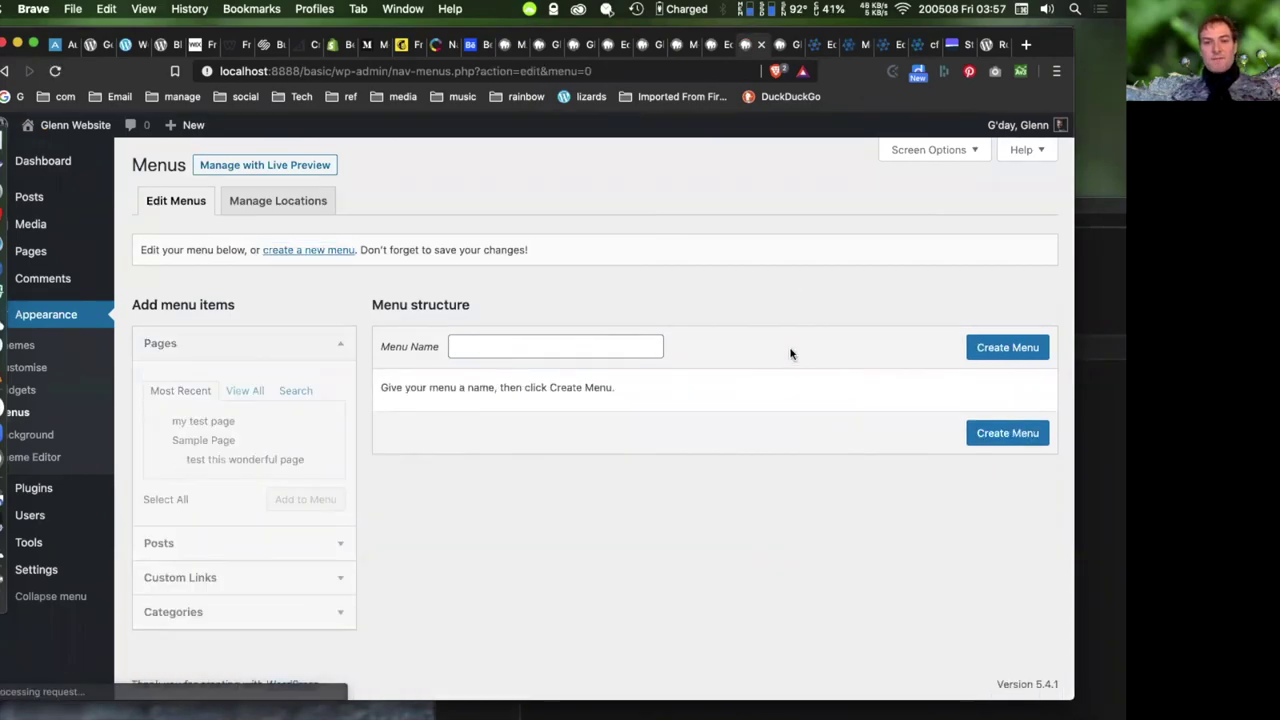
left_click(470, 346)
type("Social")
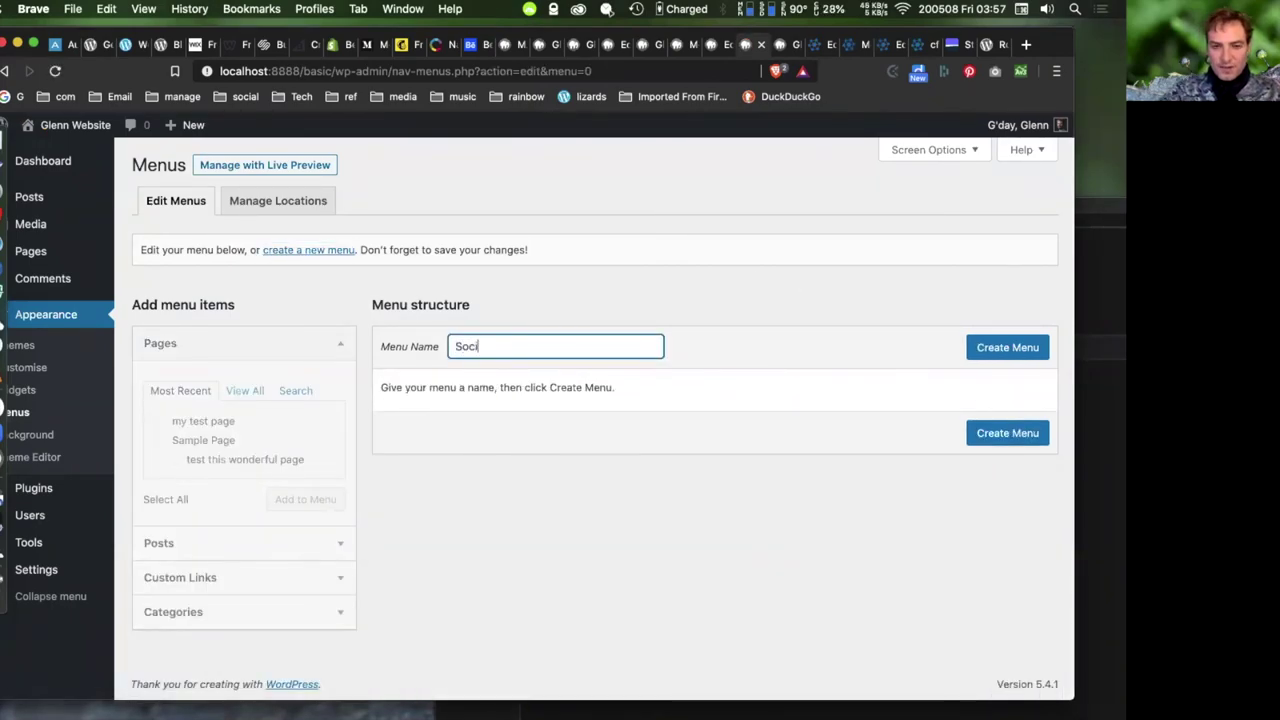
left_click(1008, 352)
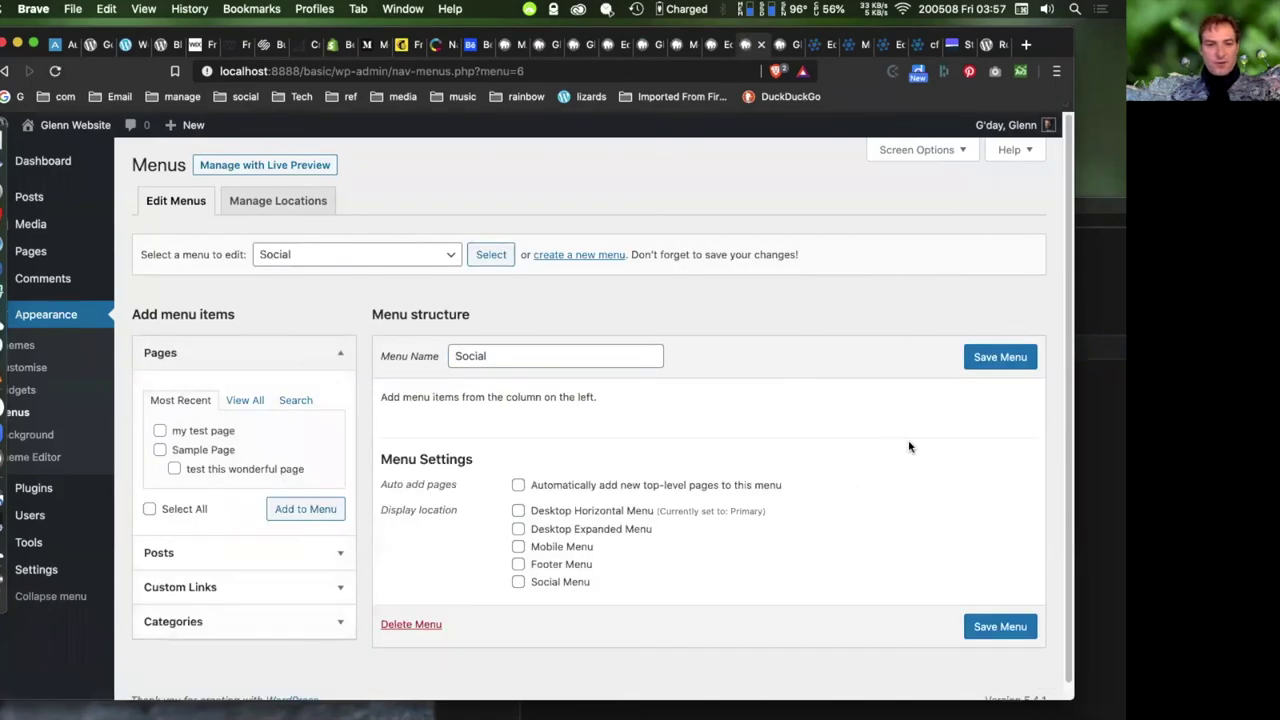
scroll(900, 445, "down", 2)
left_click(333, 570)
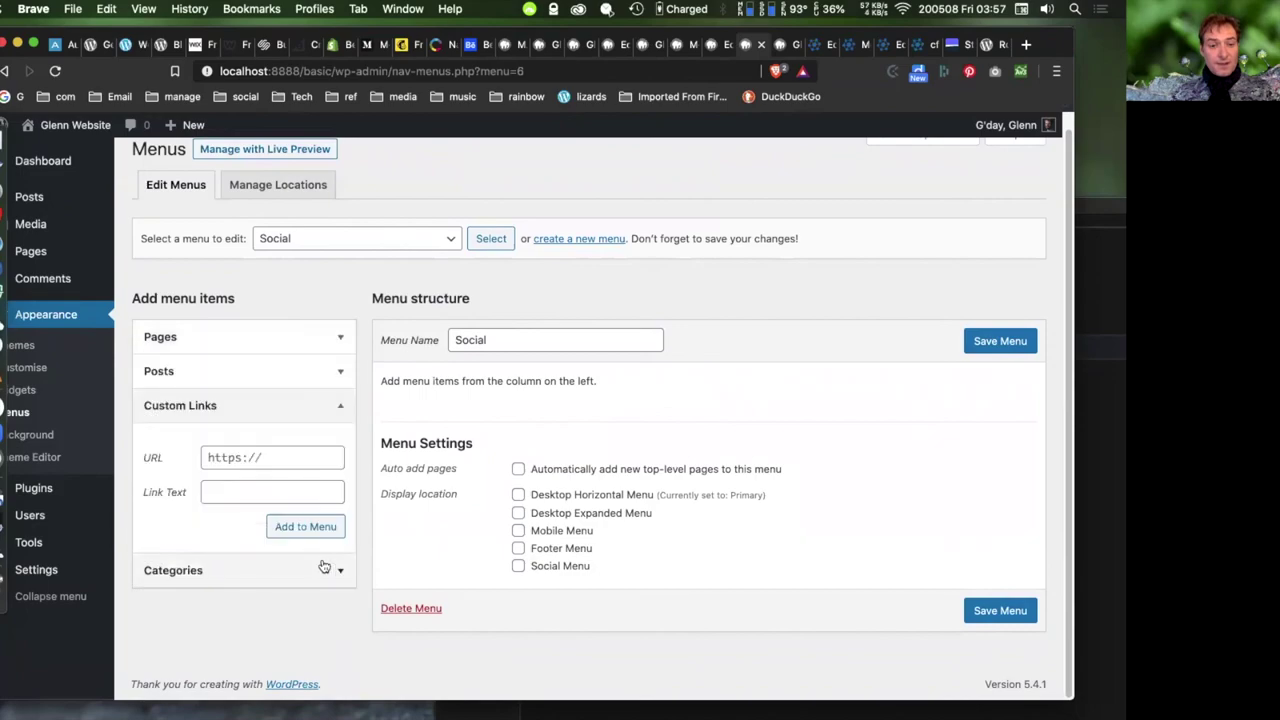
left_click(251, 488)
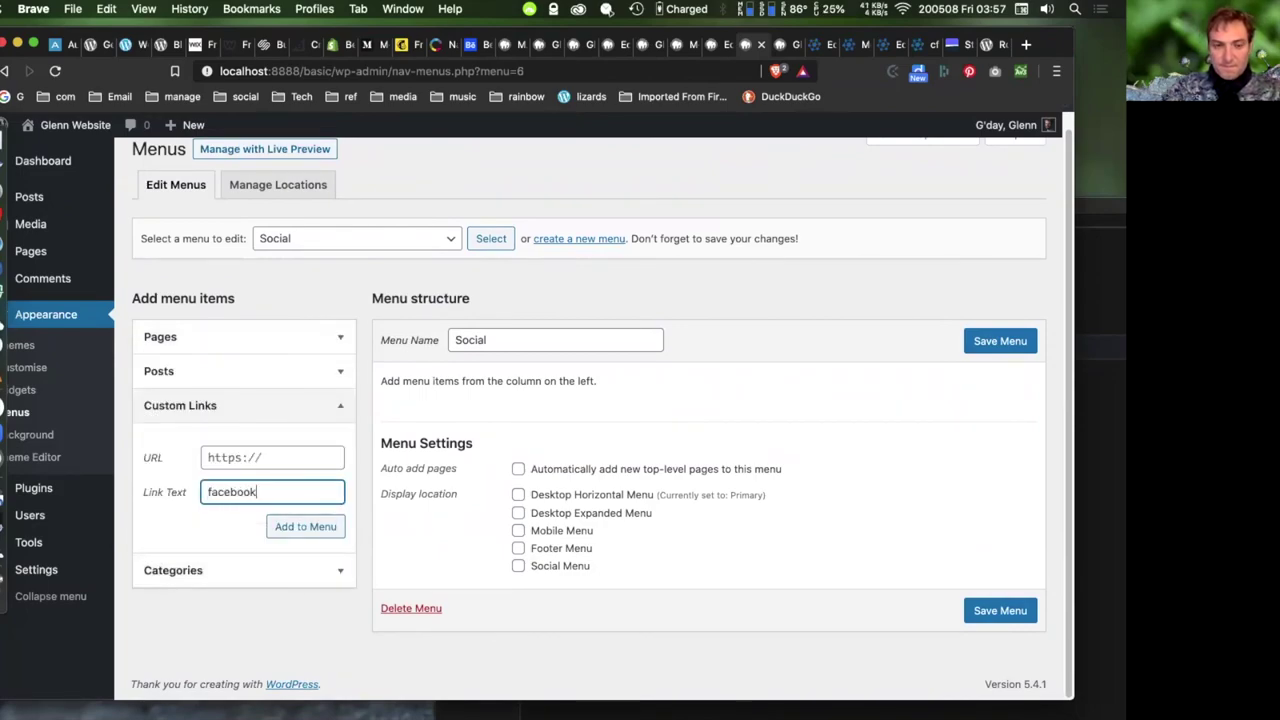
type("facebook")
left_click(290, 456)
type("https://facebo")
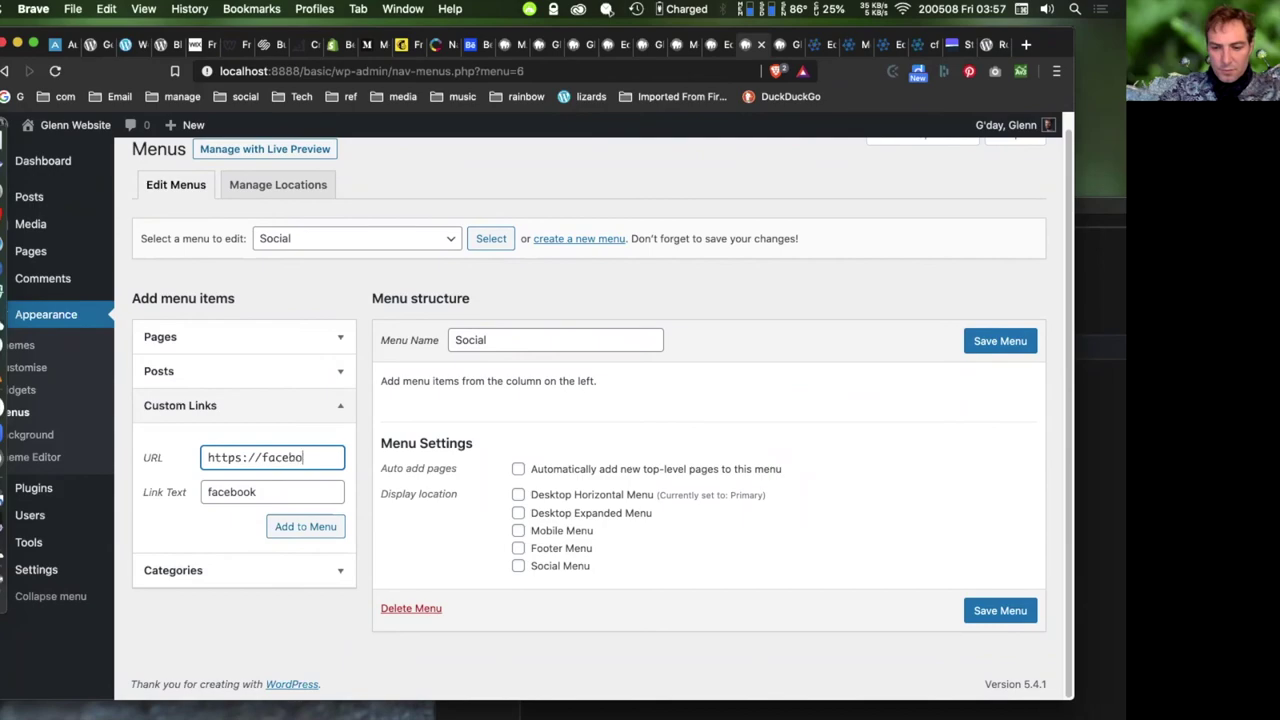
type("ok.com/ac")
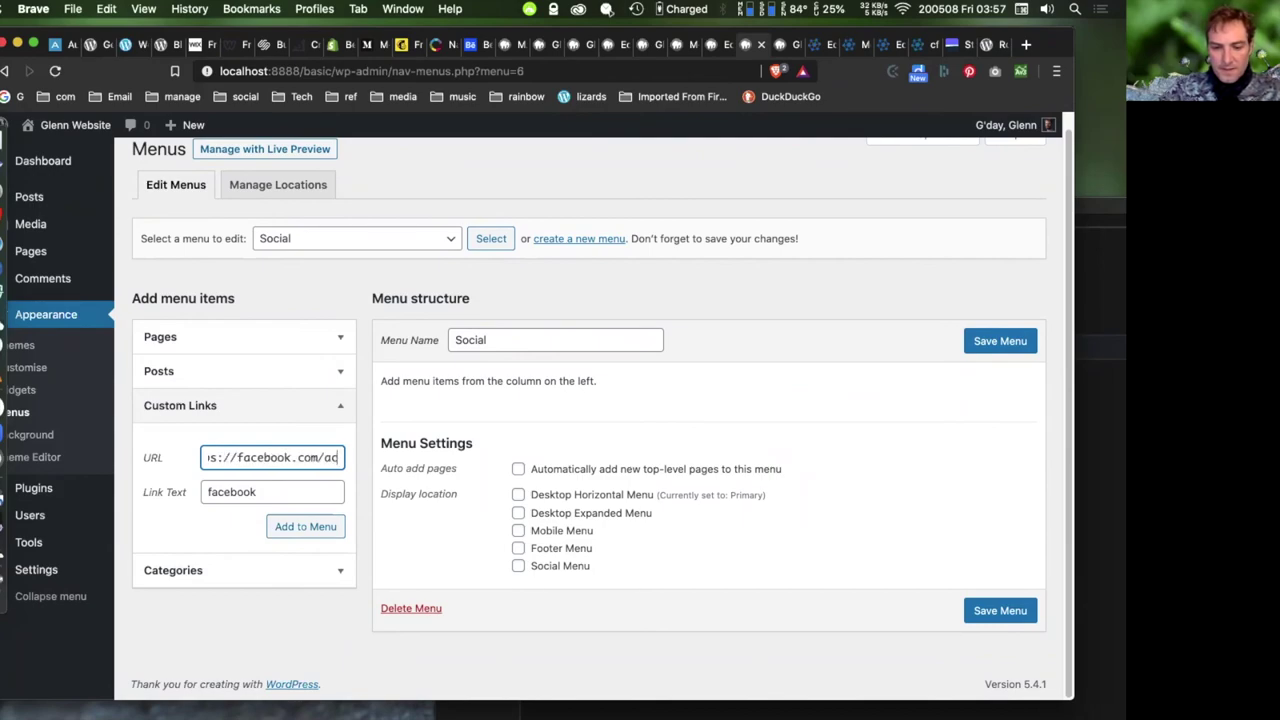
type("tionskills")
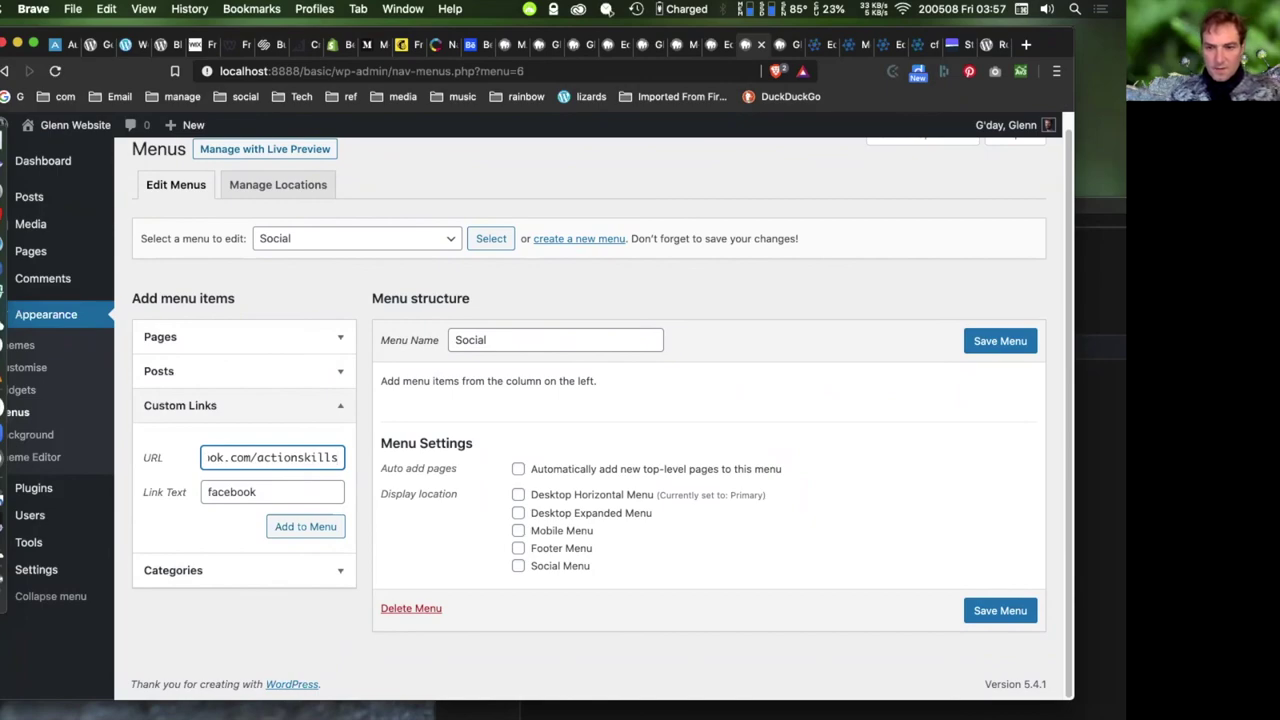
left_click(295, 528)
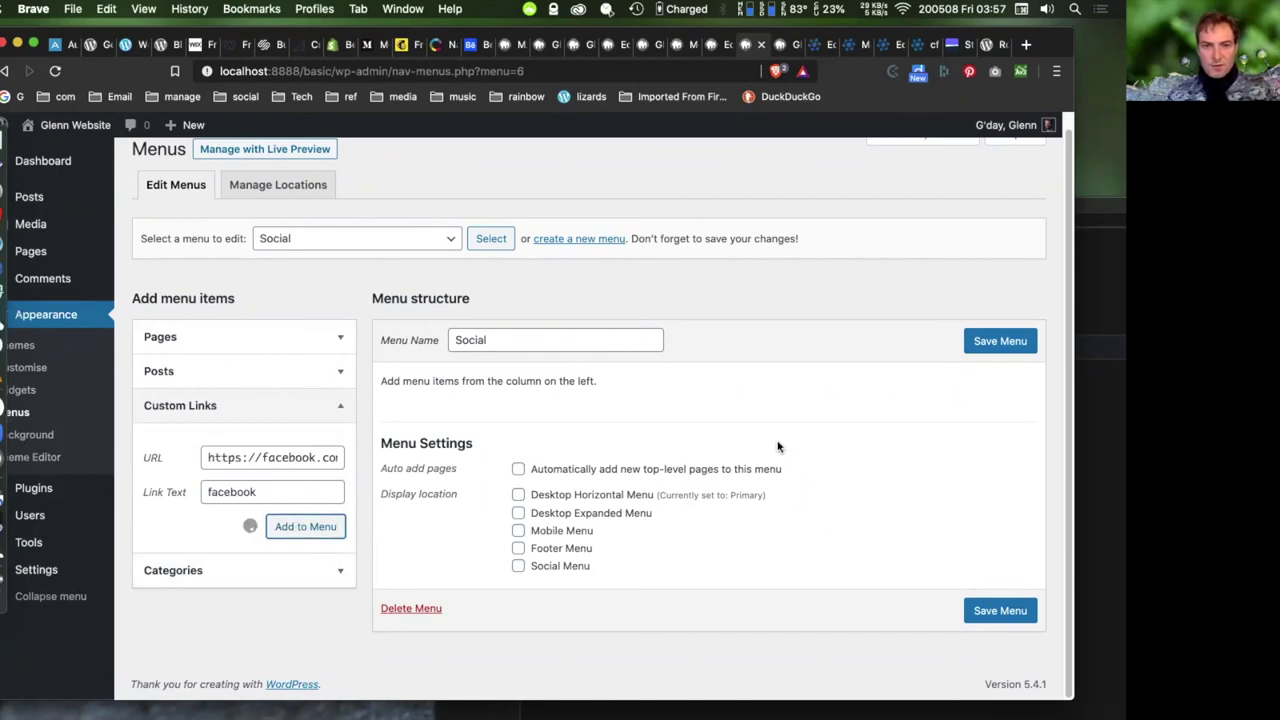
left_click(518, 607)
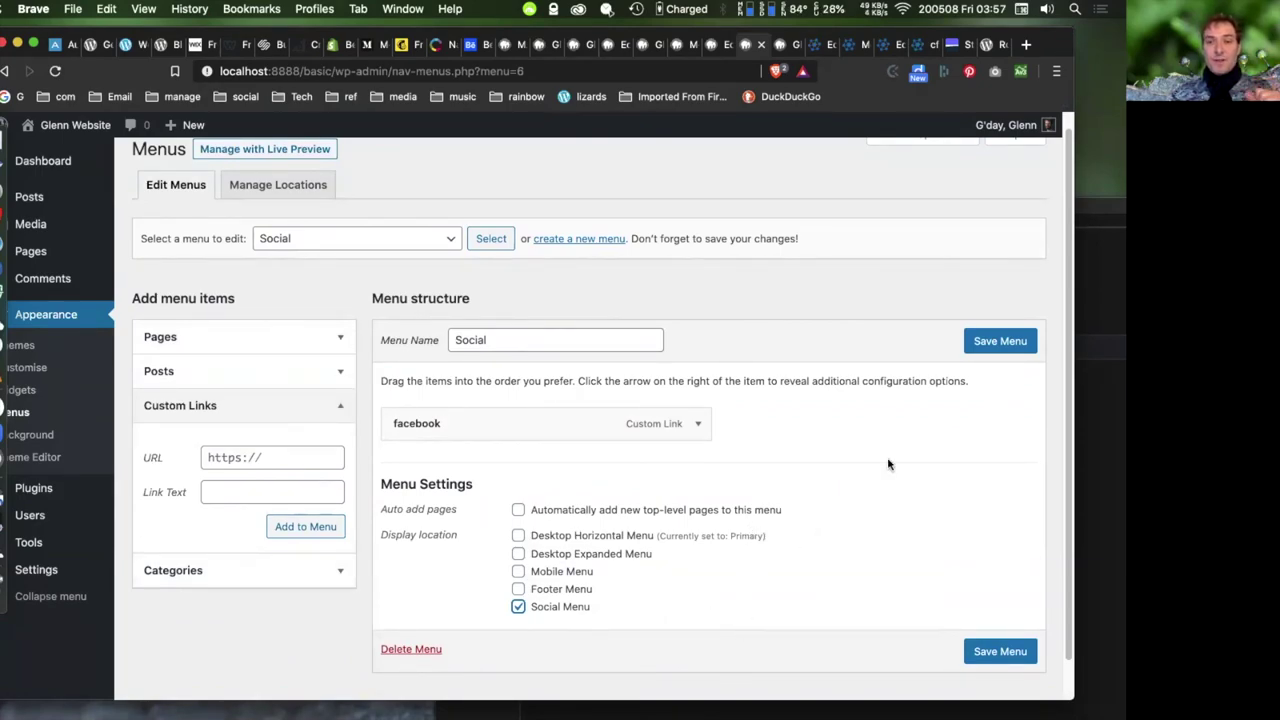
left_click(996, 344)
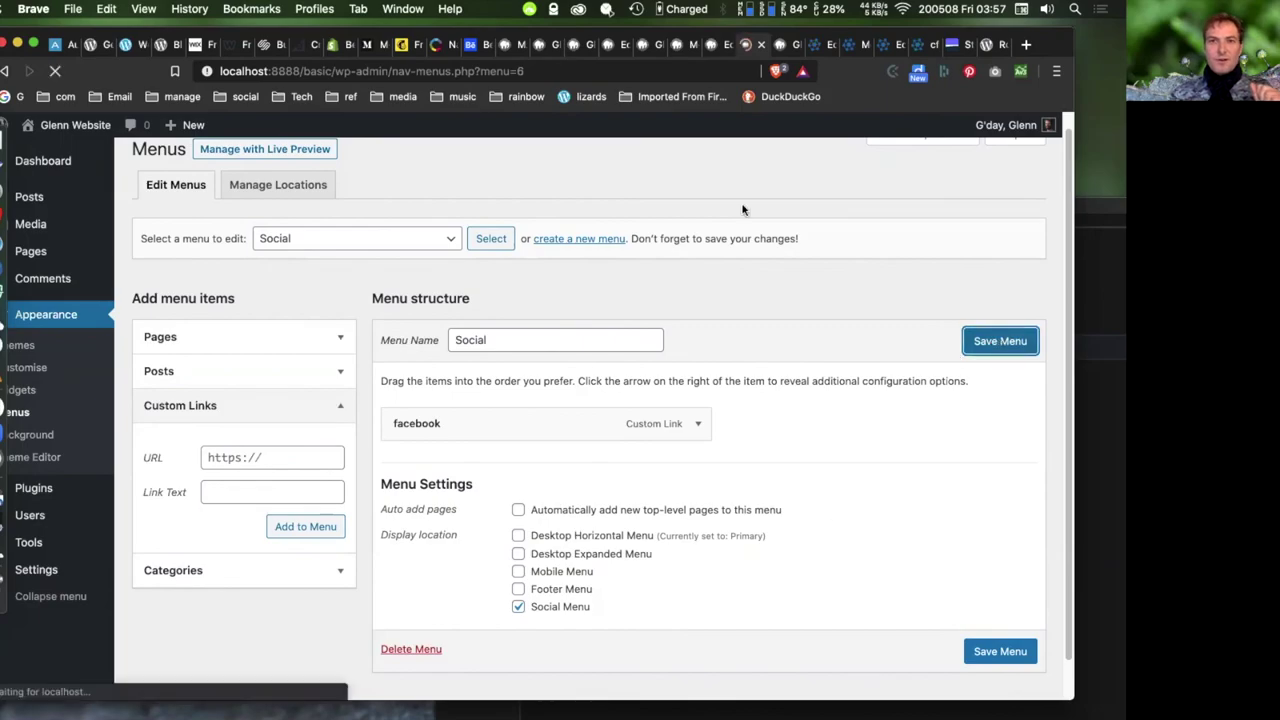
key("ctrl+Tab")
- Reload the author page, try the footer Facebook link, then return to the Graphics post listing
left_click(55, 70)
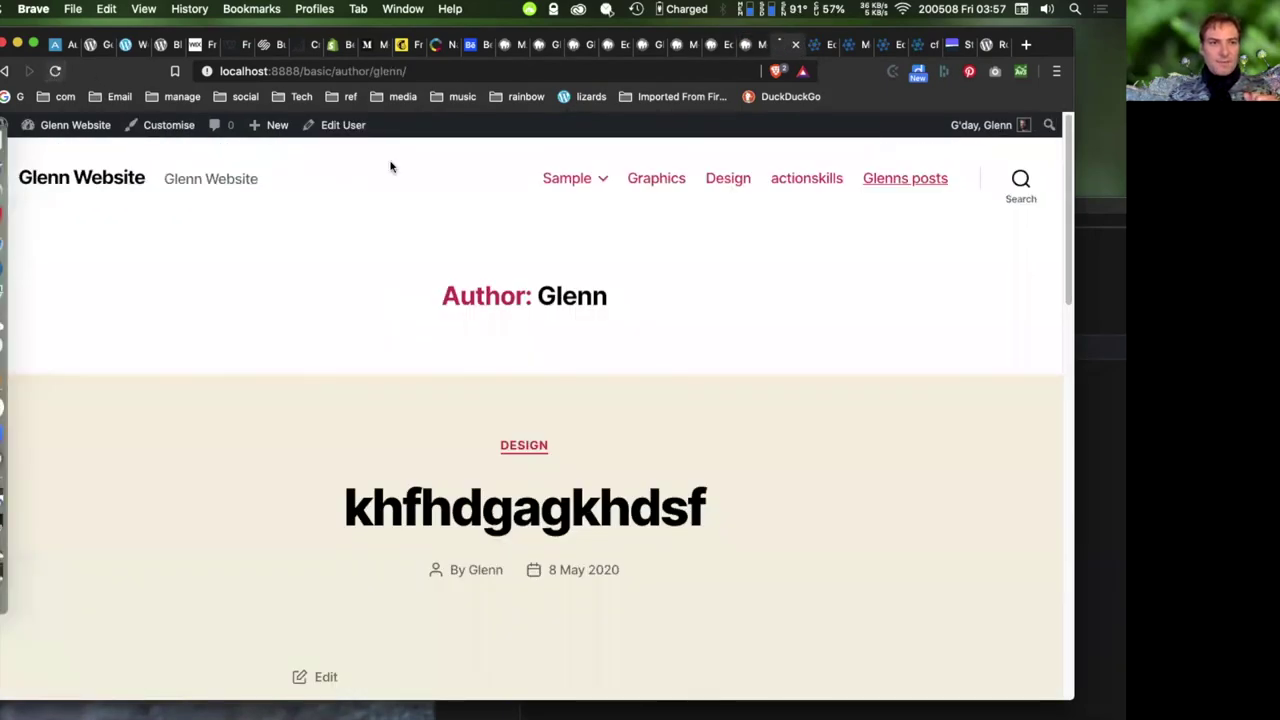
scroll(827, 416, "down", 15)
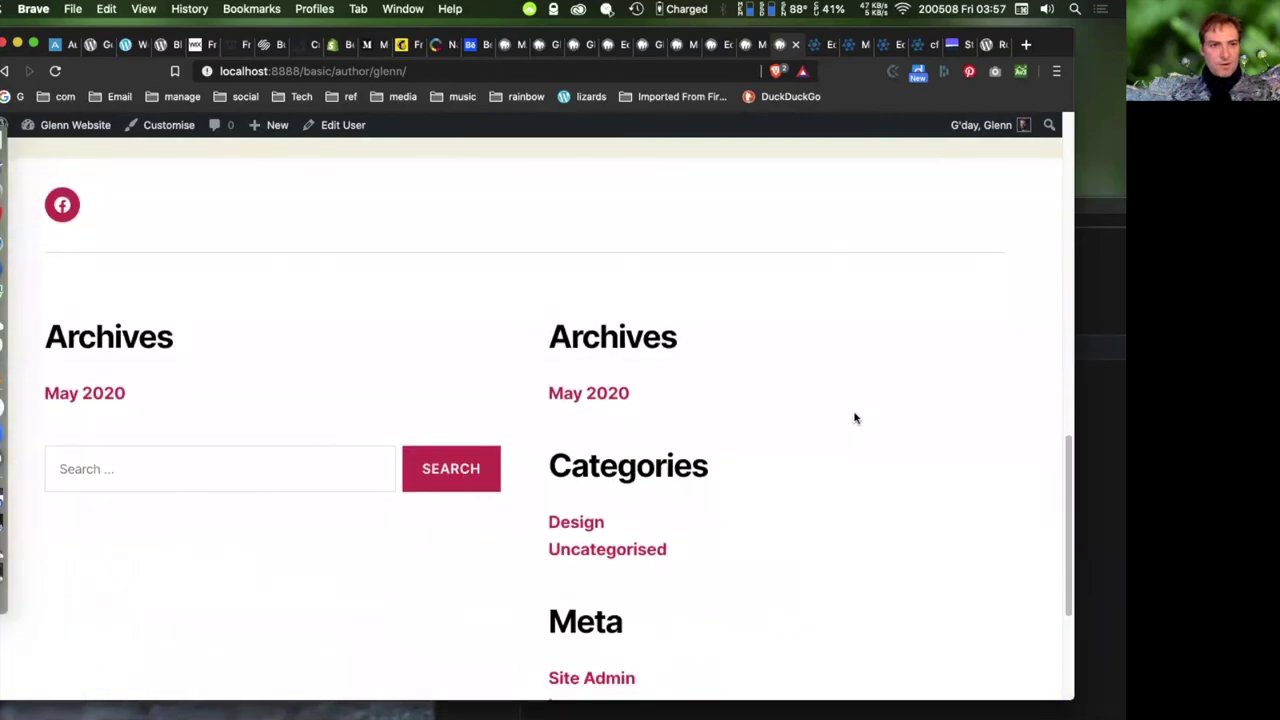
scroll(850, 410, "up", 2)
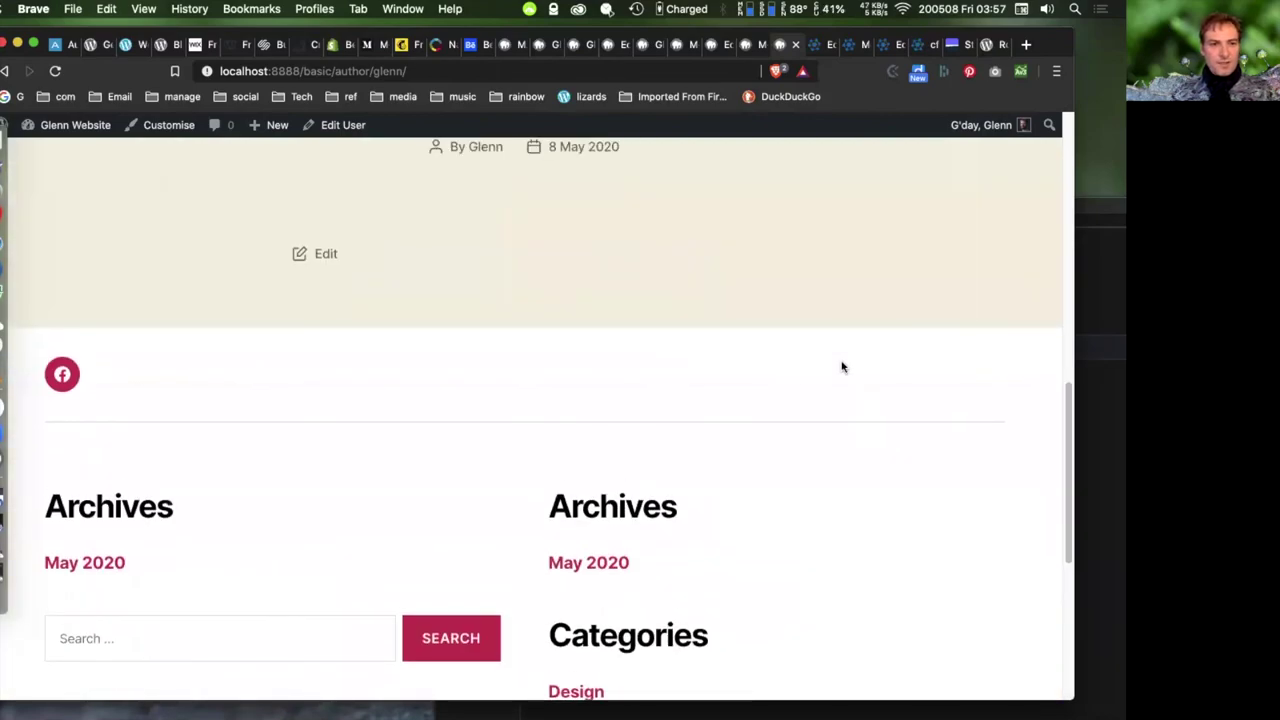
left_click(62, 376)
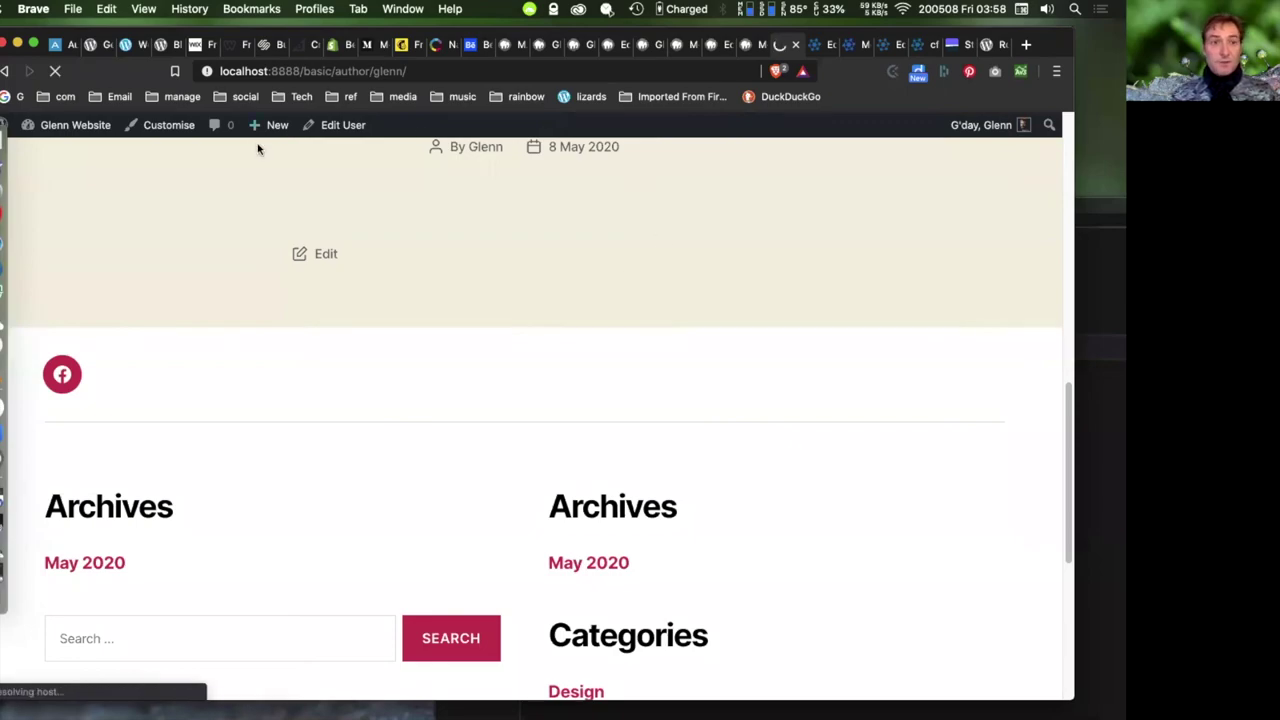
left_click(6, 72)
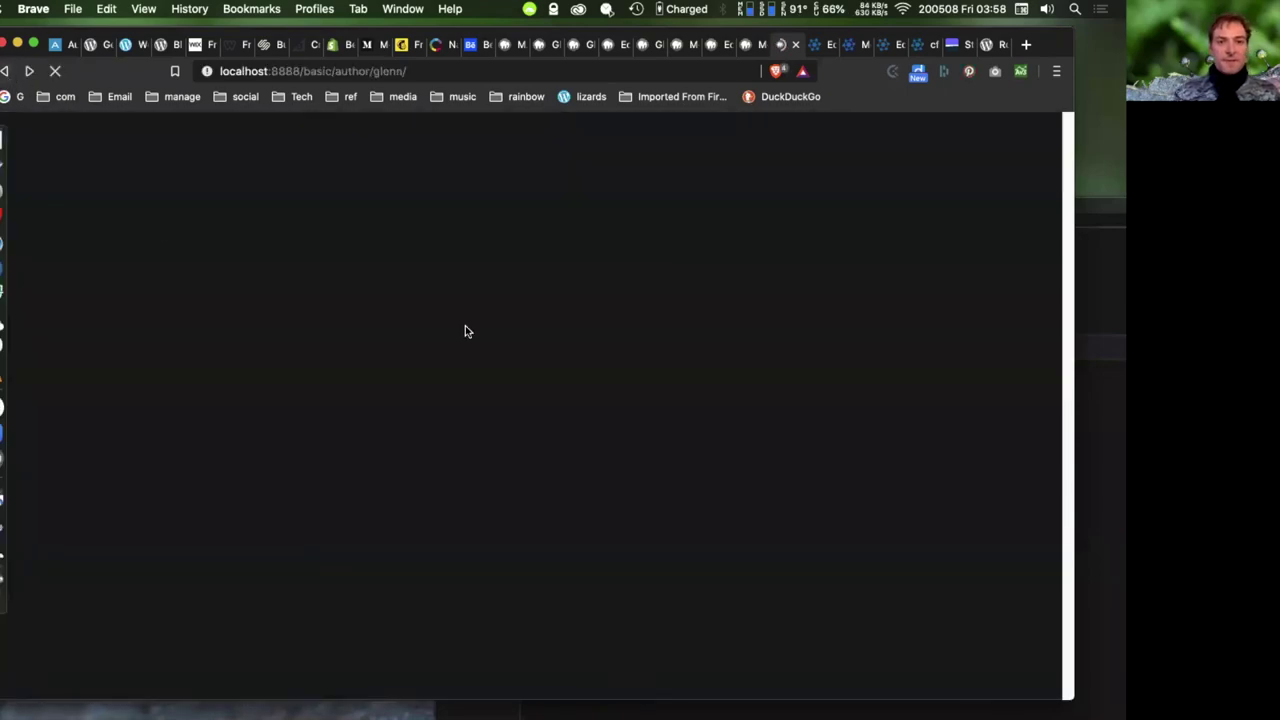
scroll(817, 498, "up", 3)
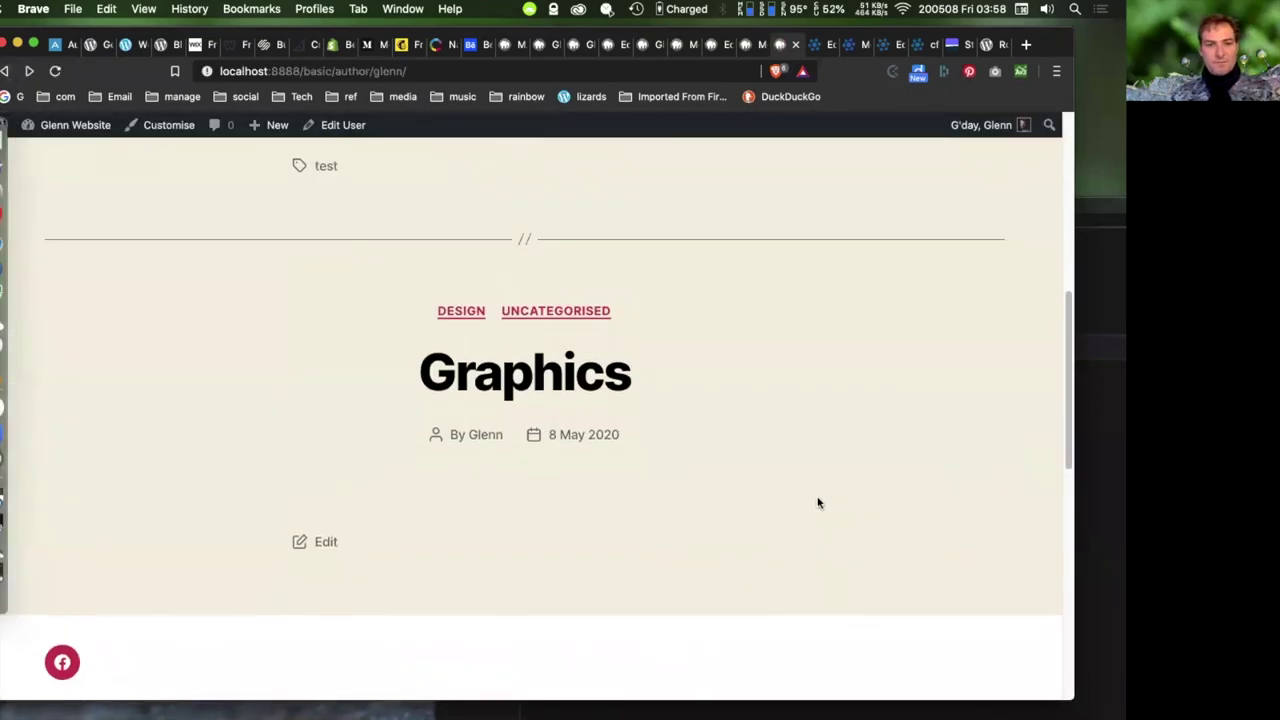
scroll(817, 498, "down", 2)
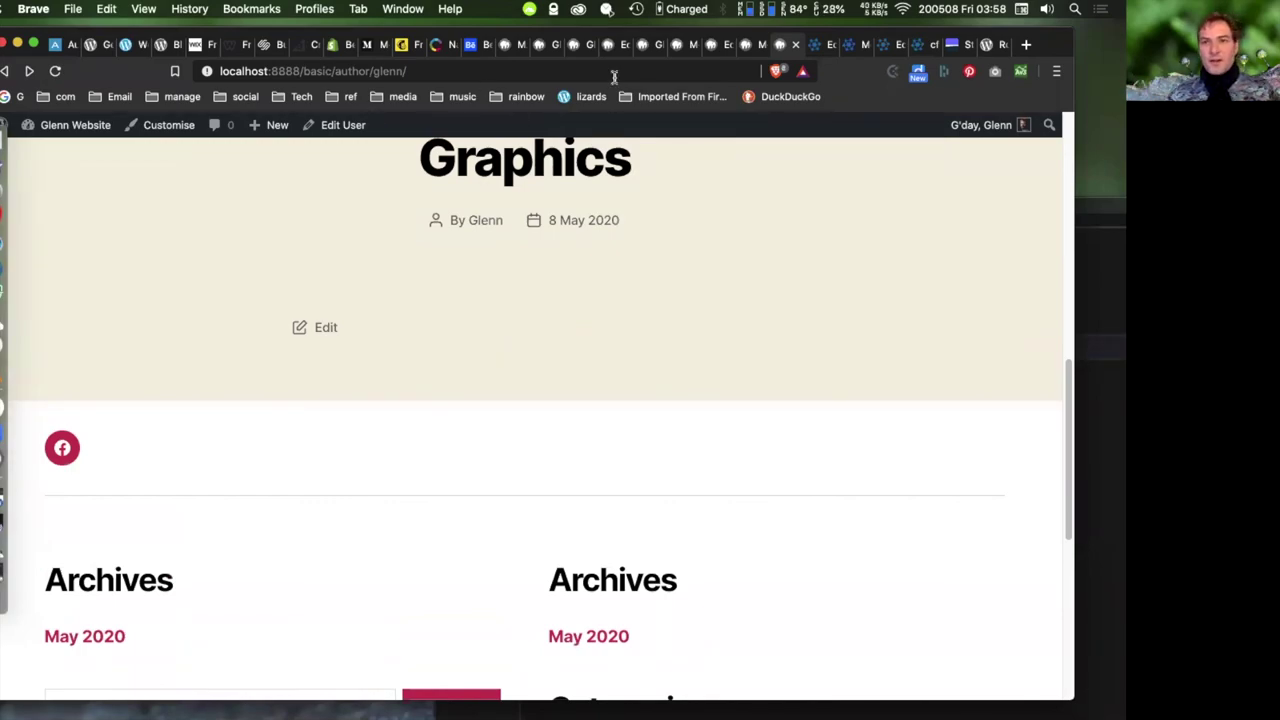
- From the admin, visit Tools > Import and then Tools > Export
left_click(747, 46)
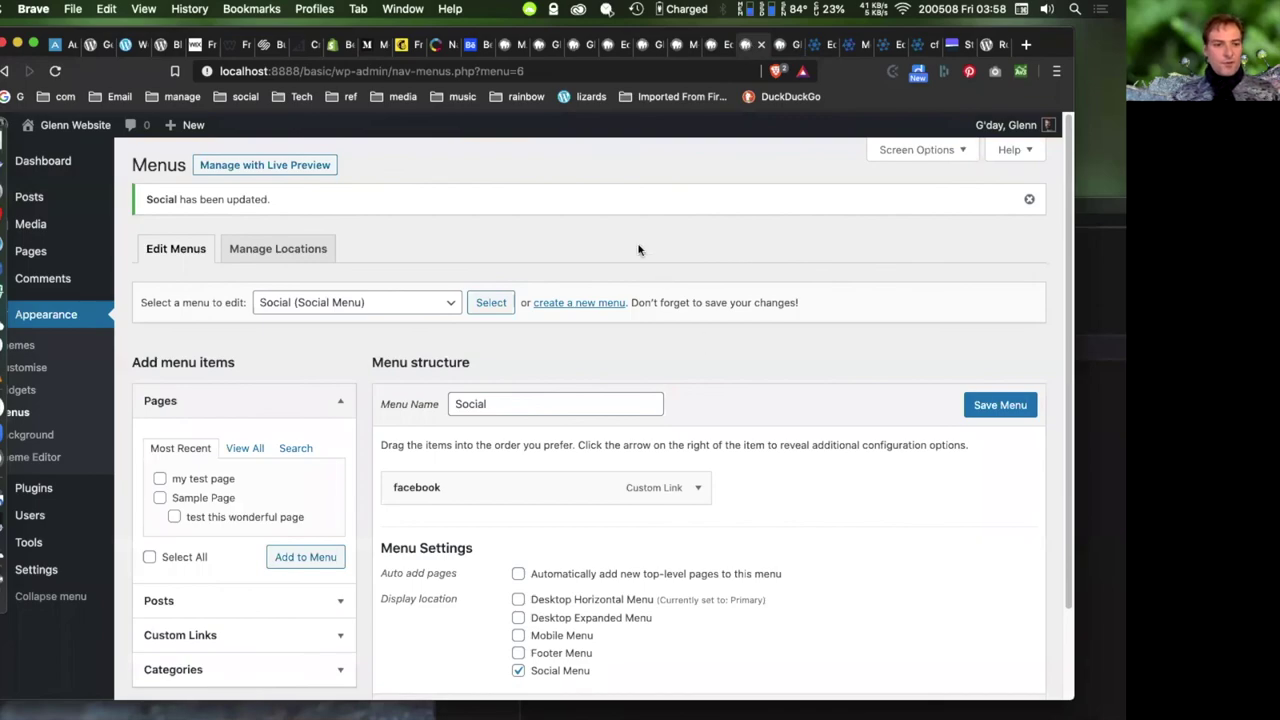
mouse_move(30, 543)
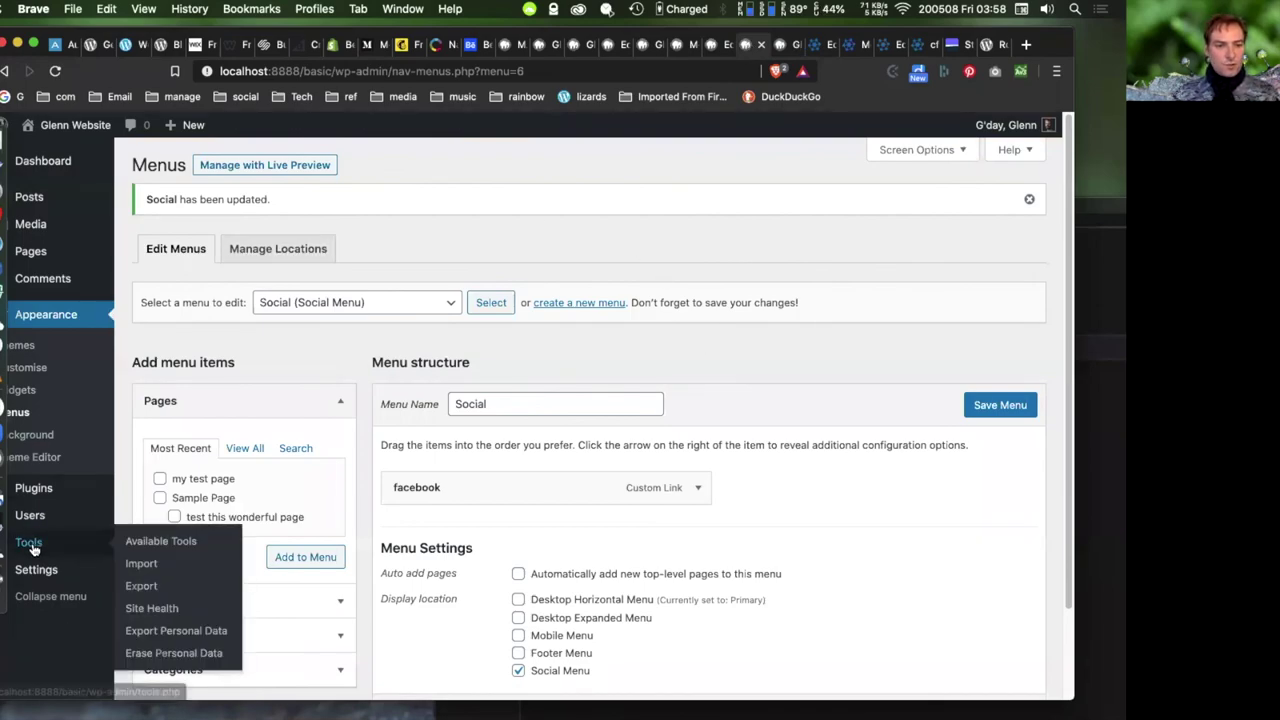
left_click(141, 566)
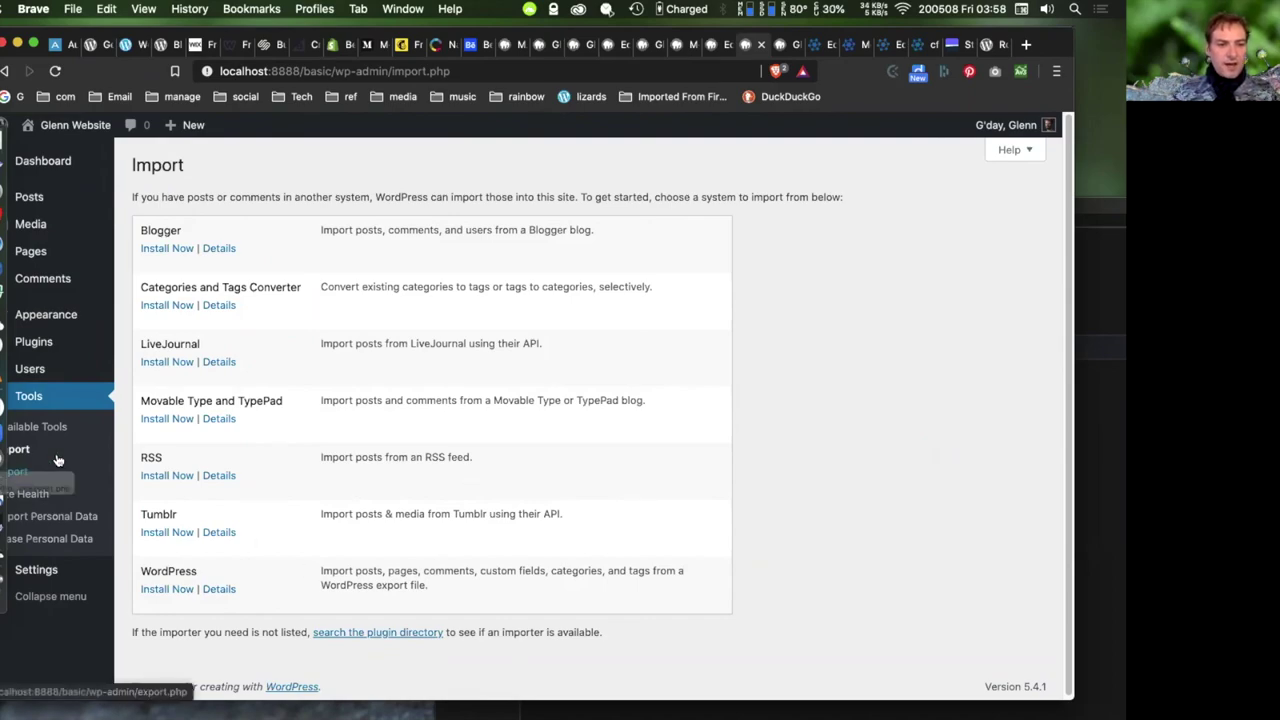
left_click(18, 476)
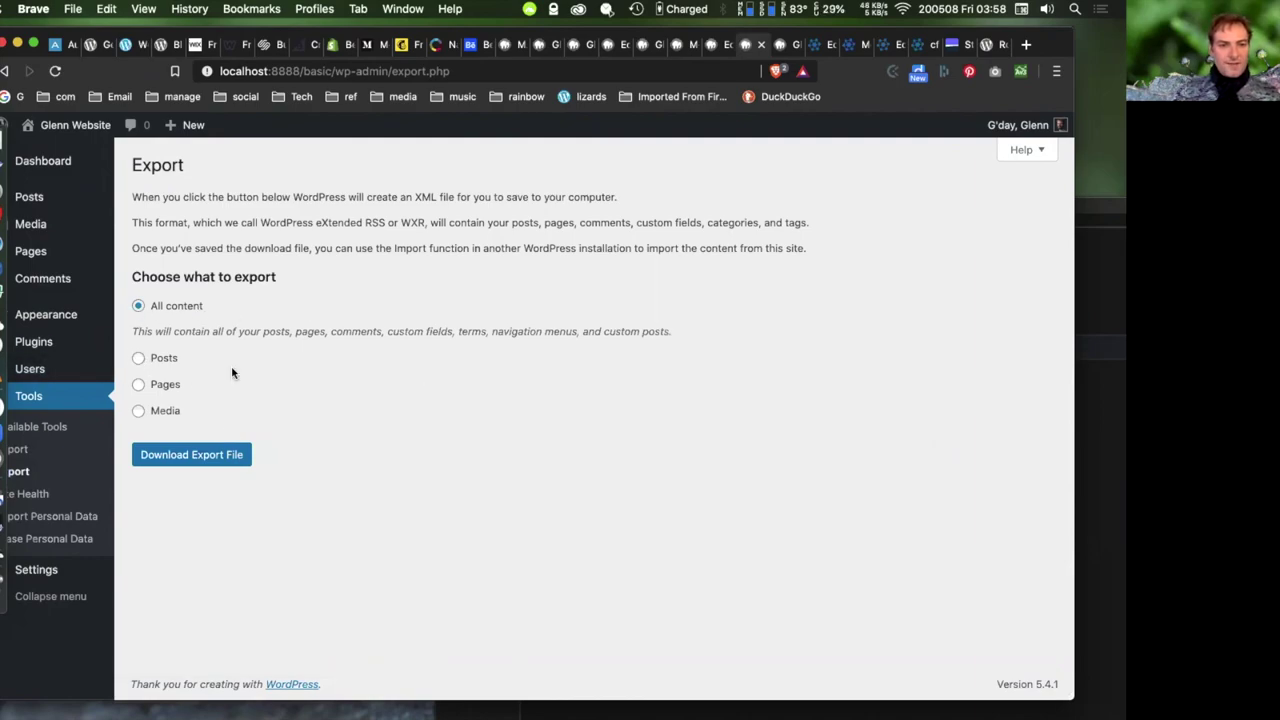
- Save the all-content XML export file, then install the WordPress importer under Tools > Import
left_click(191, 454)
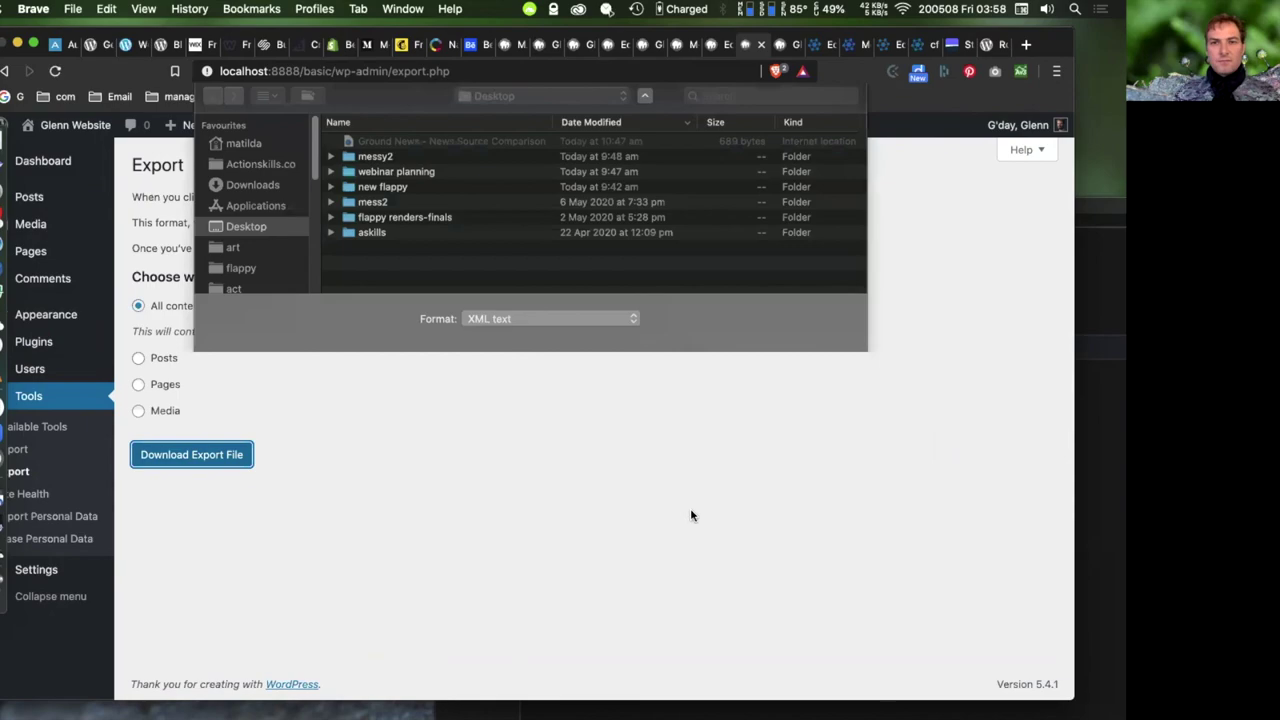
left_click(825, 425)
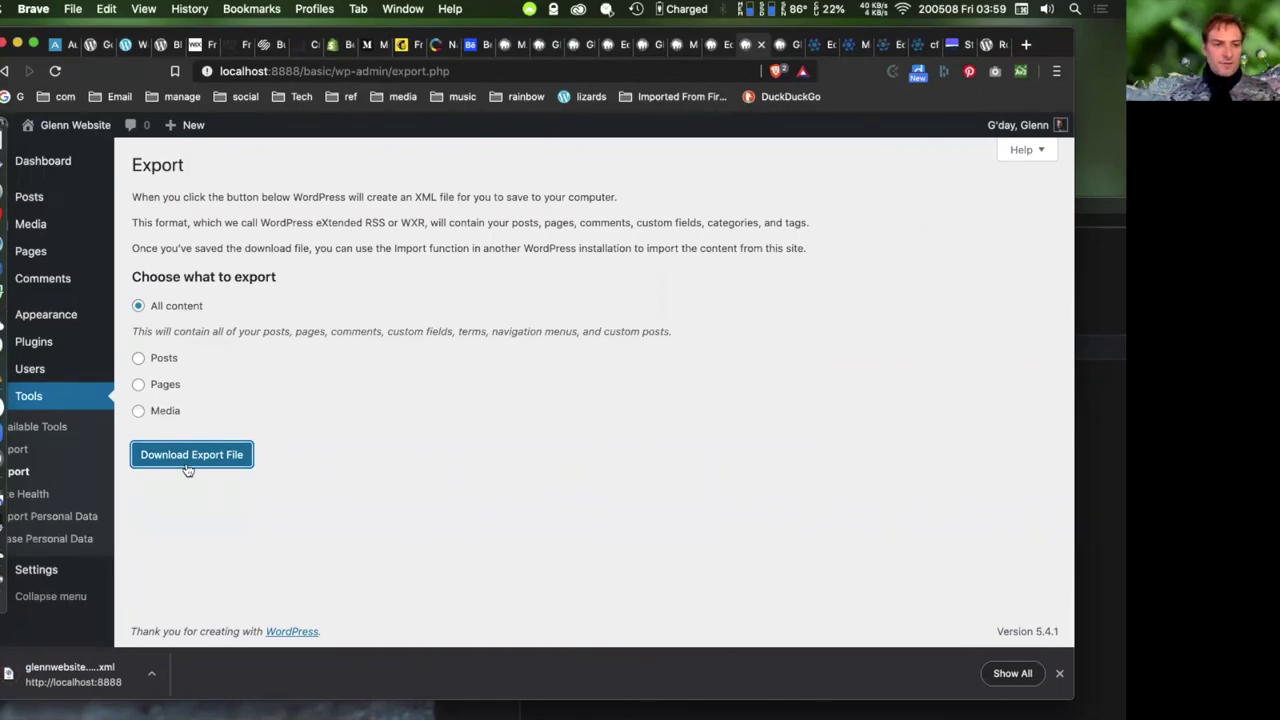
left_click(20, 449)
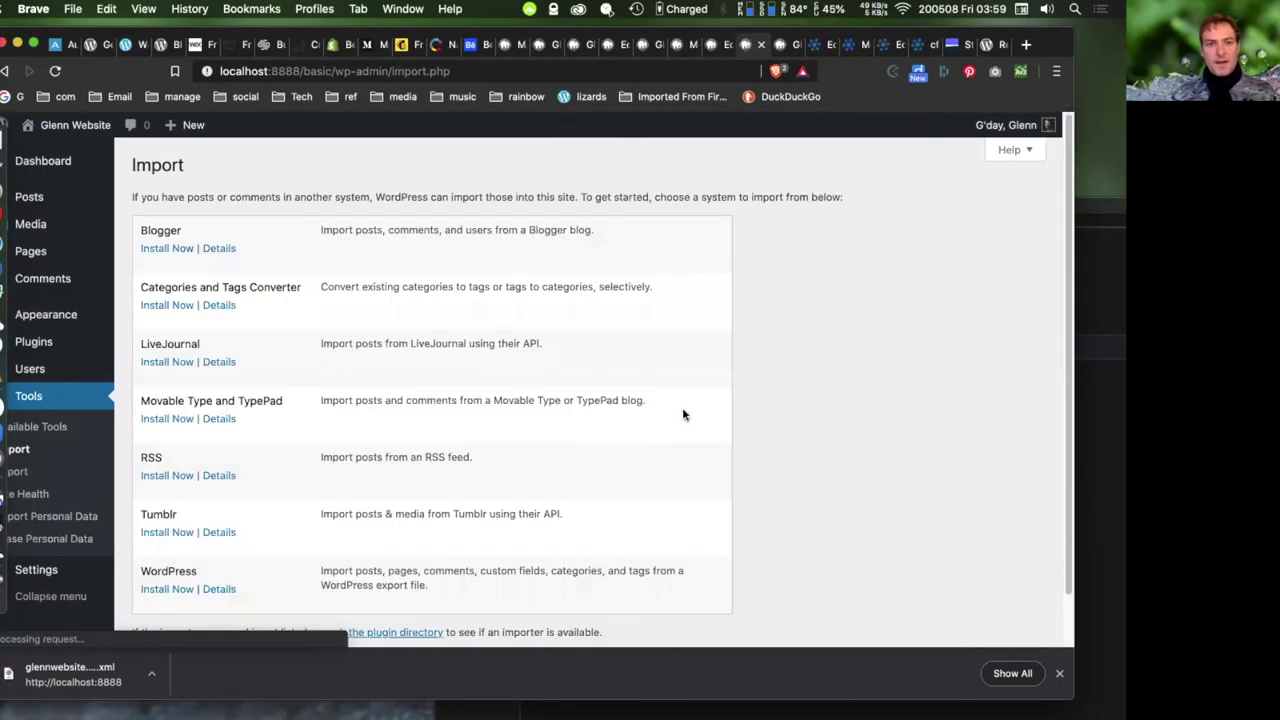
left_click(176, 589)
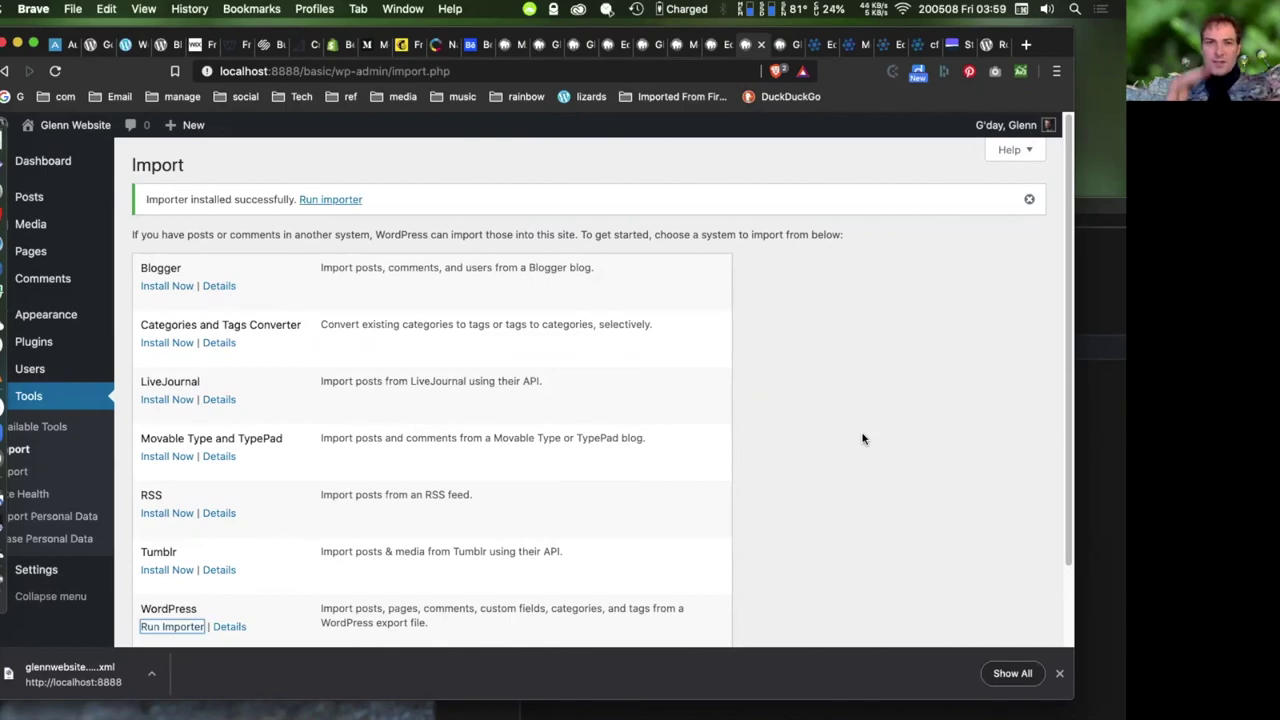
- Run the WordPress importer and upload the exported XML file from Downloads
left_click(603, 401)
scroll(603, 401, "down", 1)
left_click(175, 578)
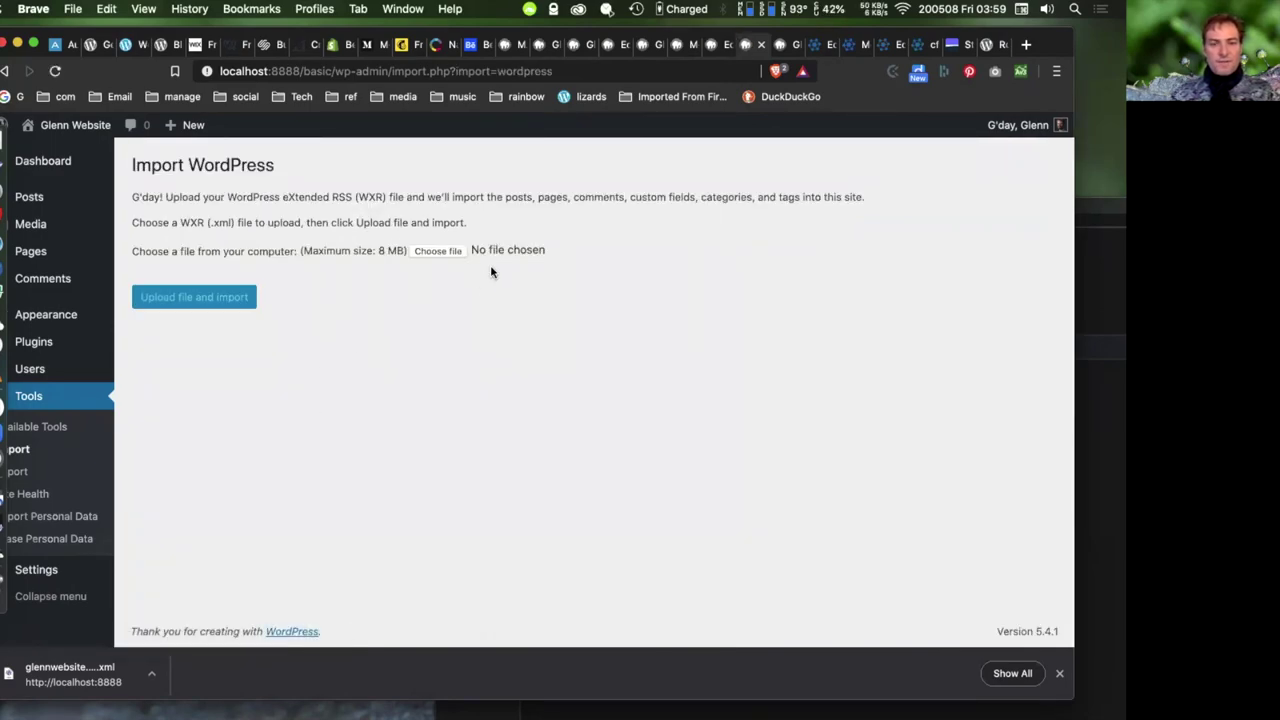
left_click(437, 251)
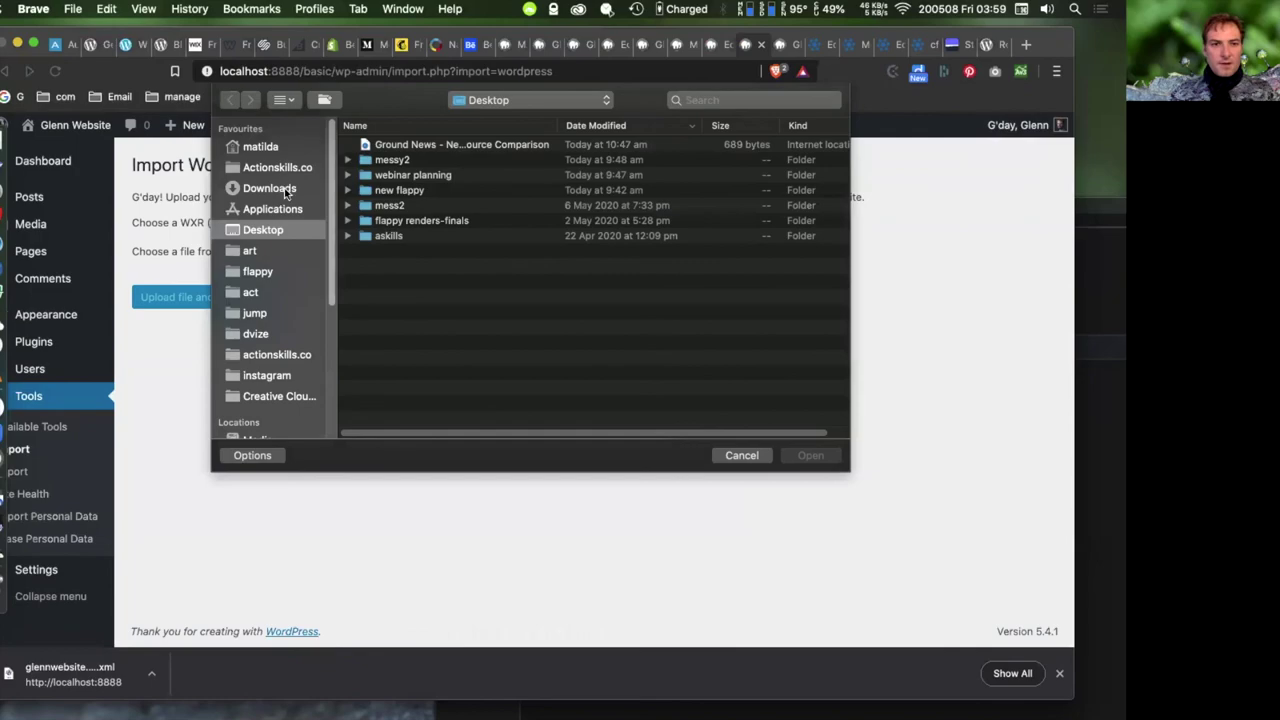
left_click(268, 188)
left_click(438, 145)
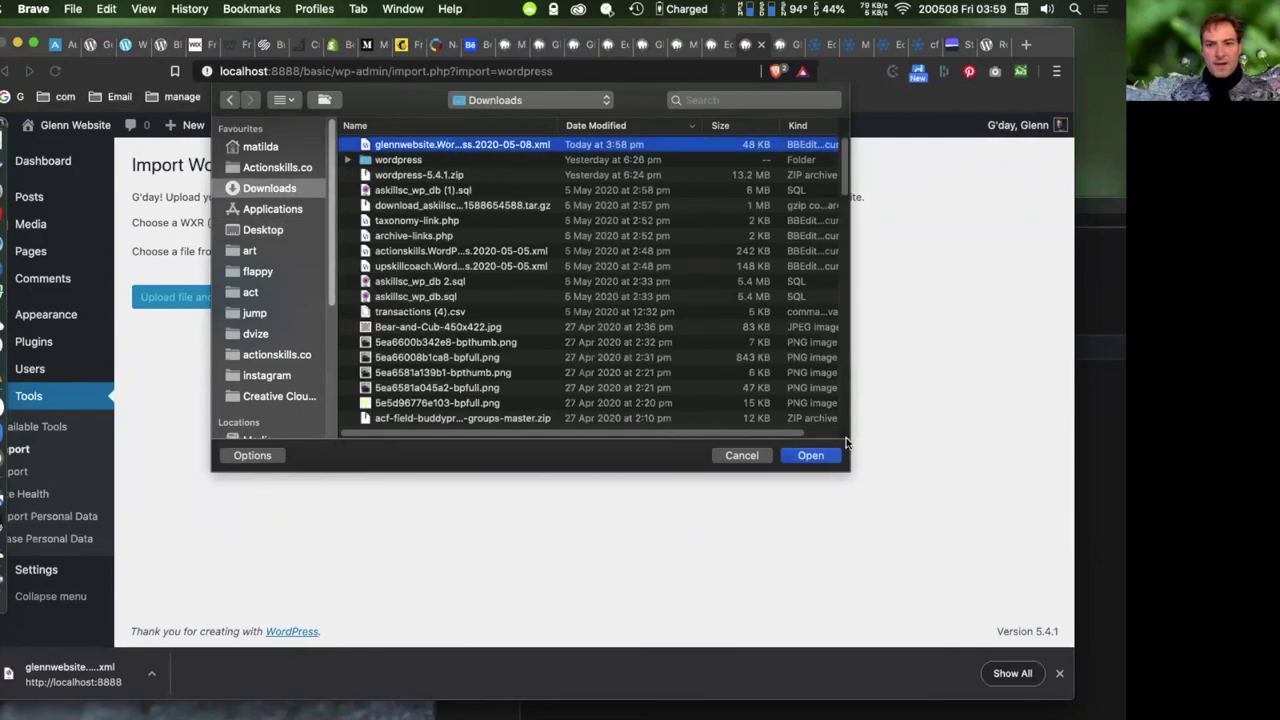
left_click(834, 456)
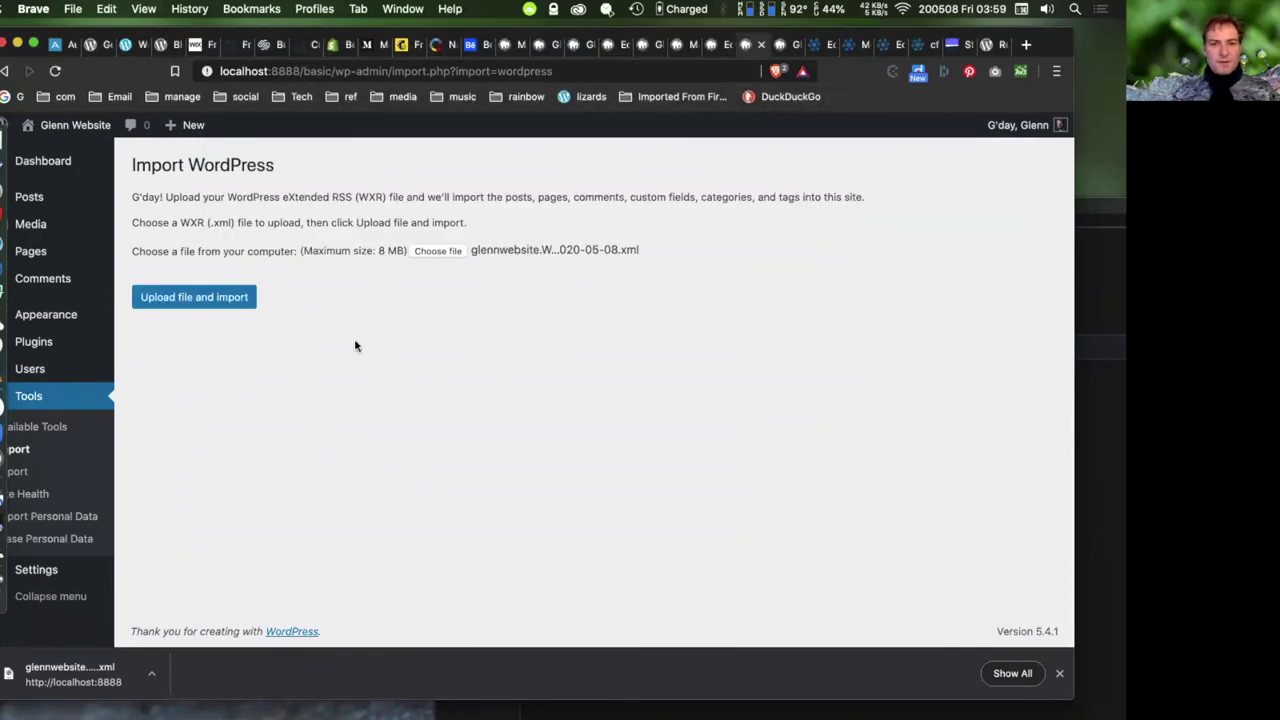
left_click(245, 303)
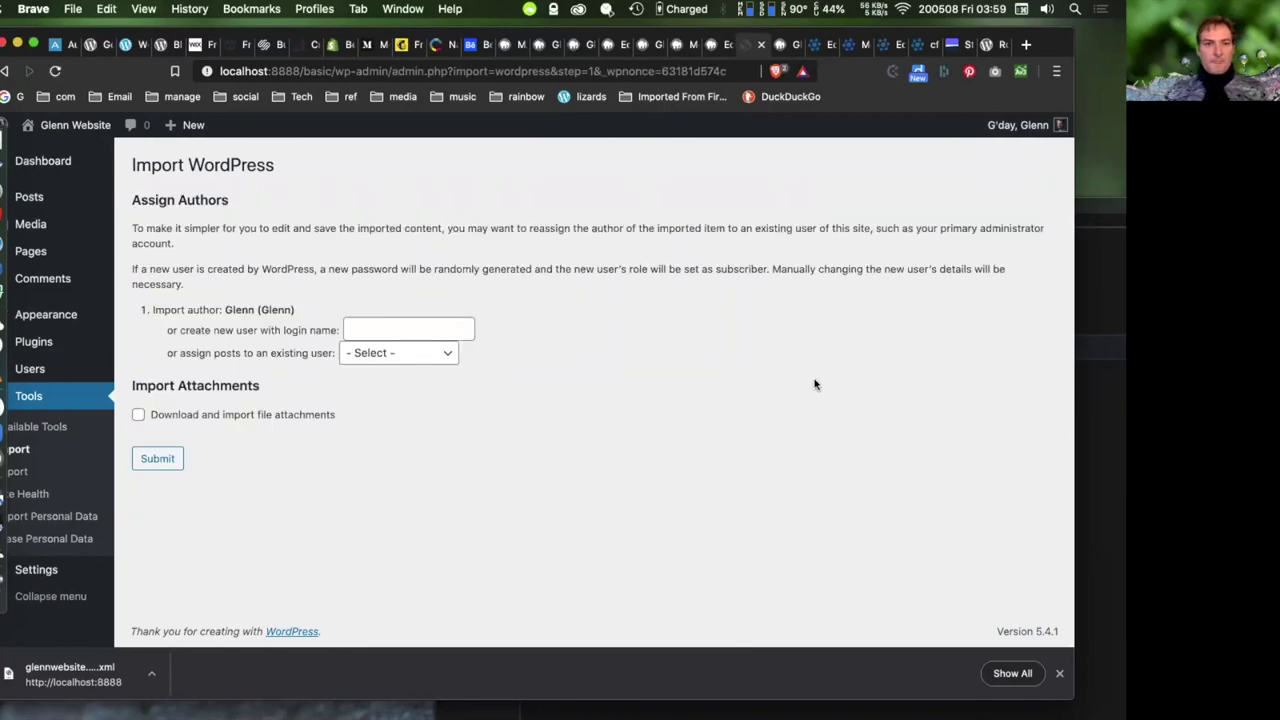
- Review the Assign Authors options, leaving the imported posts' author unchanged
left_click(390, 323)
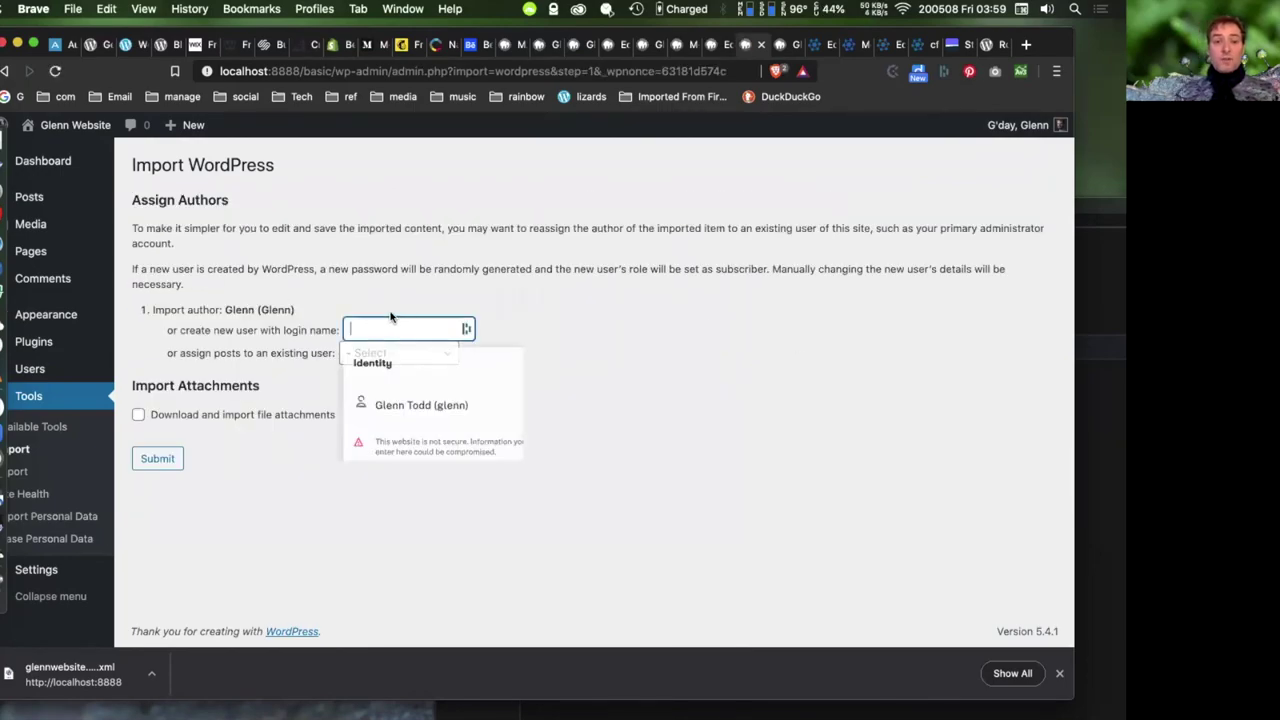
left_click(400, 298)
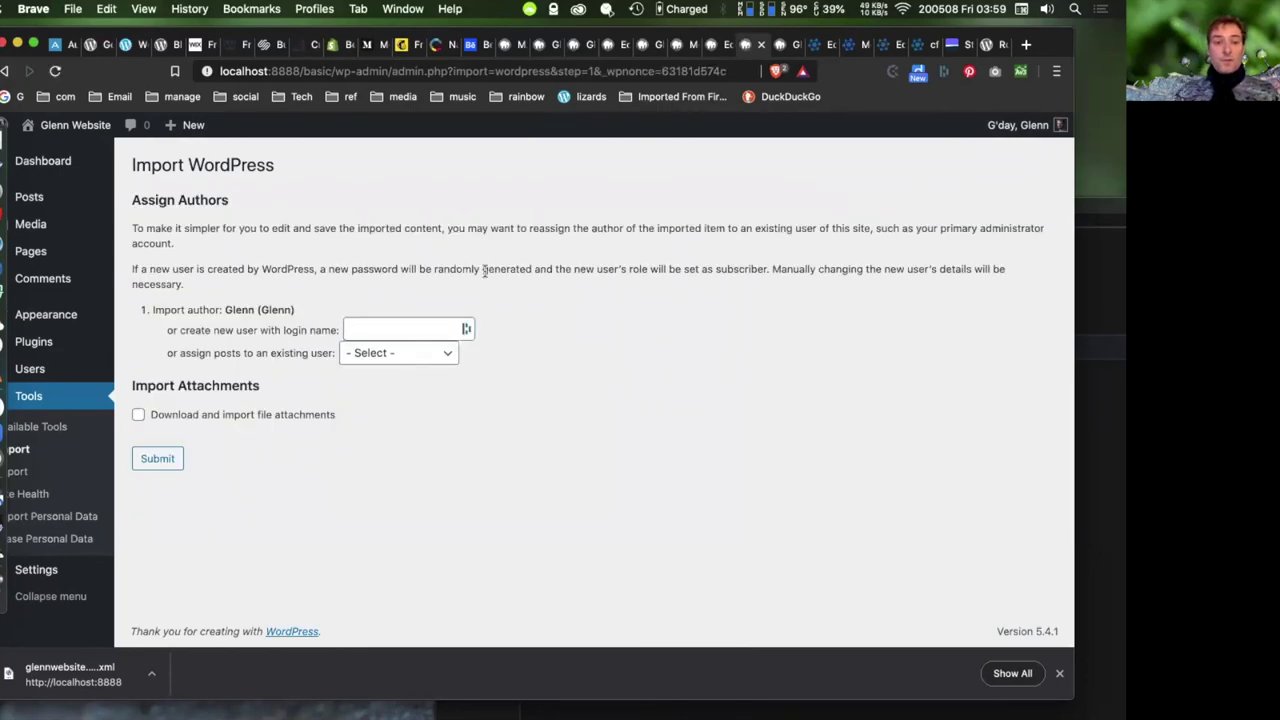
left_click(409, 355)
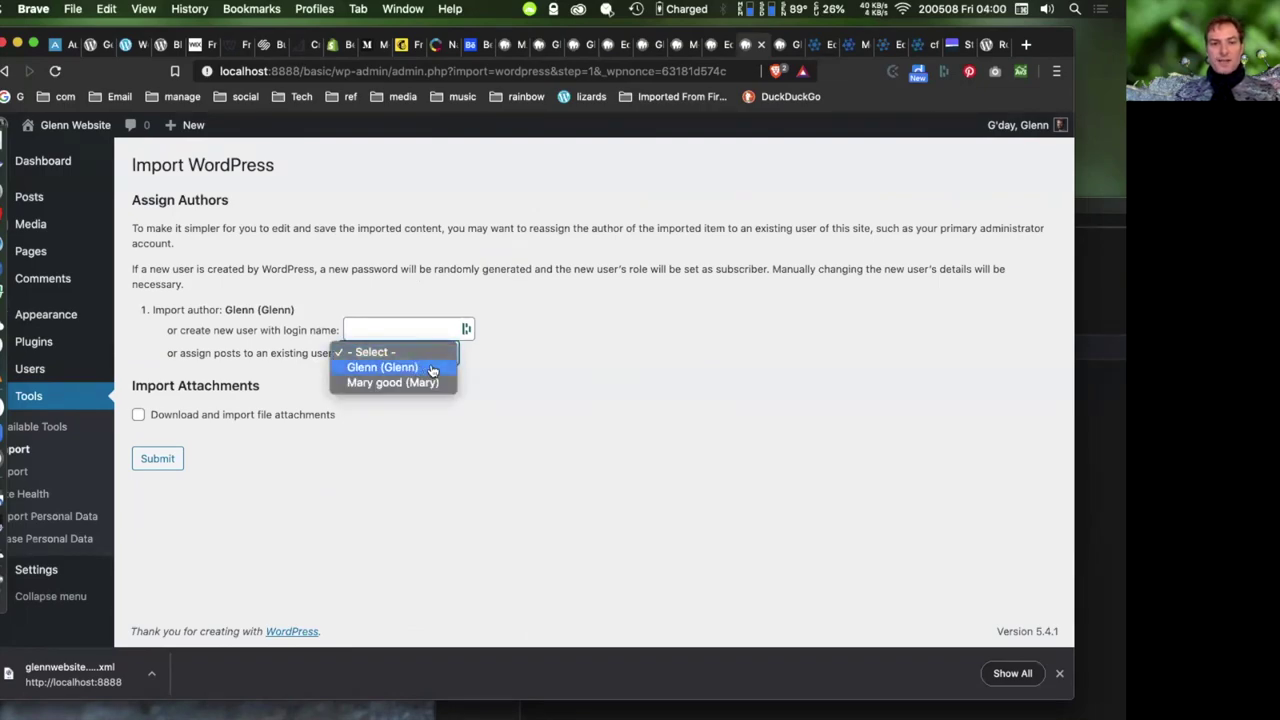
left_click(412, 325)
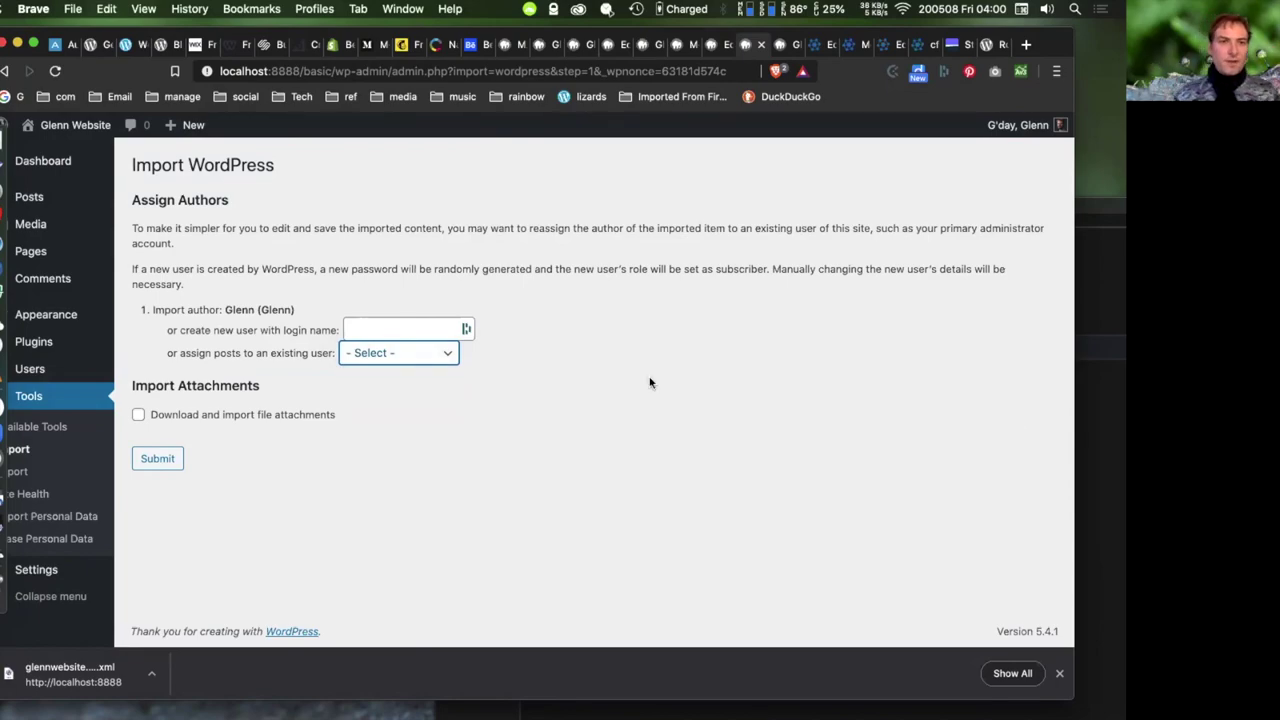
left_click_drag(44, 36, 78, 10)
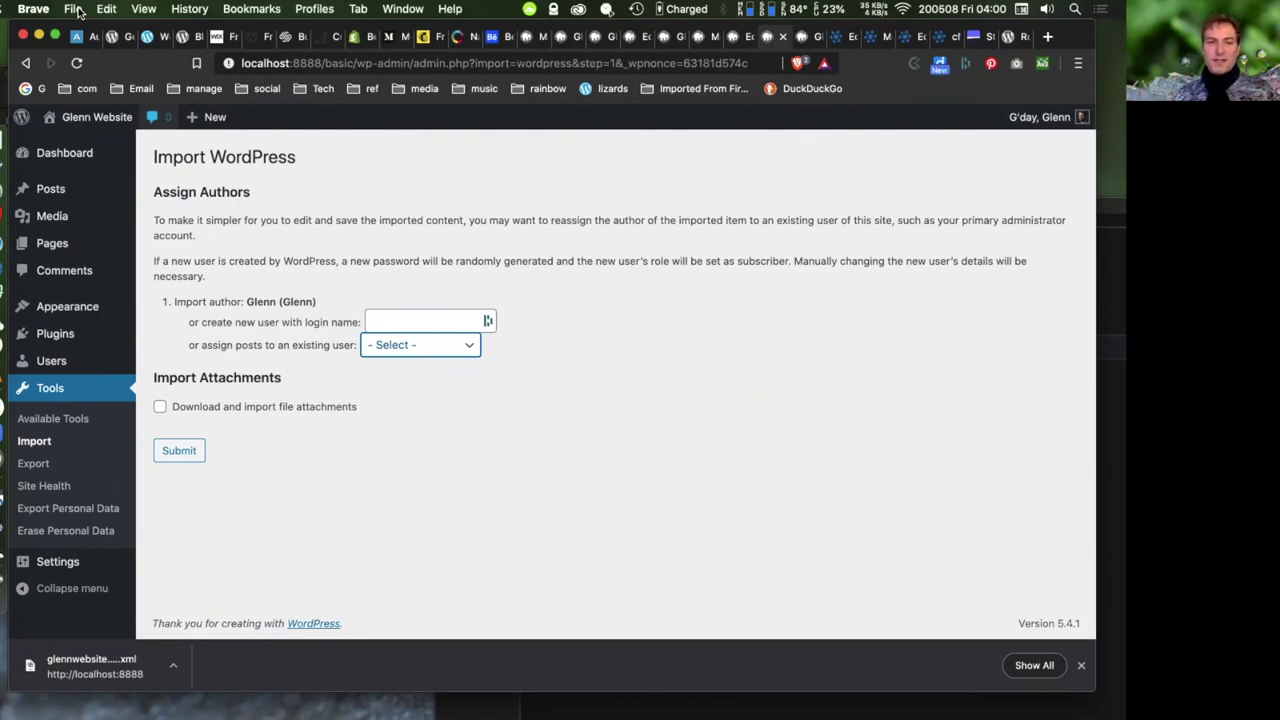
left_click(626, 497)
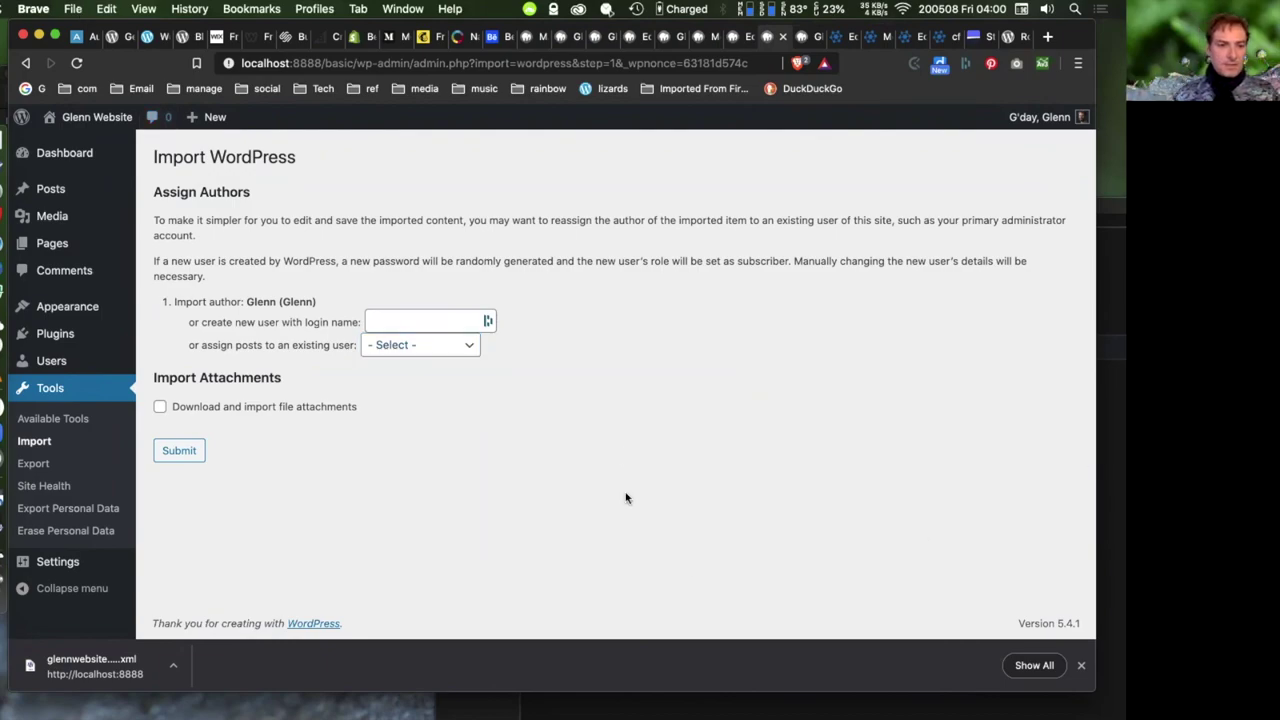
- Open Tools > Site Health and scroll through the 13 passed tests
left_click(45, 489)
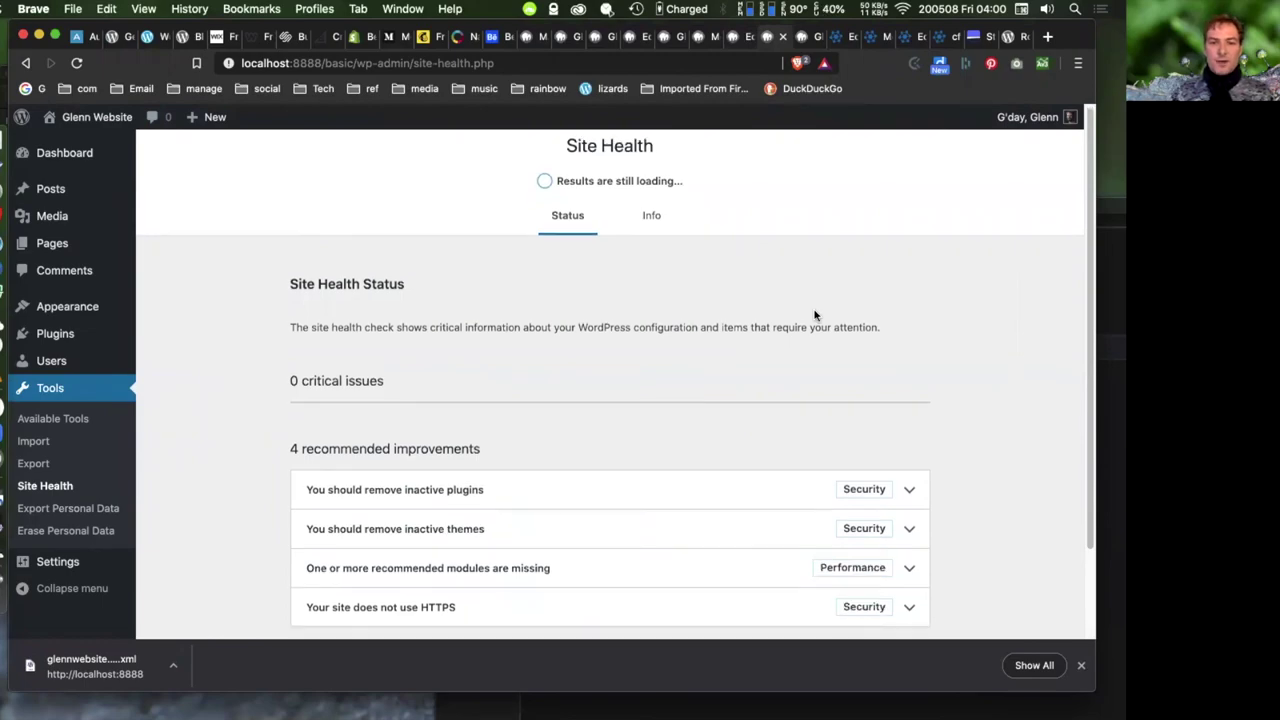
scroll(814, 315, "down", 2)
left_click(624, 578)
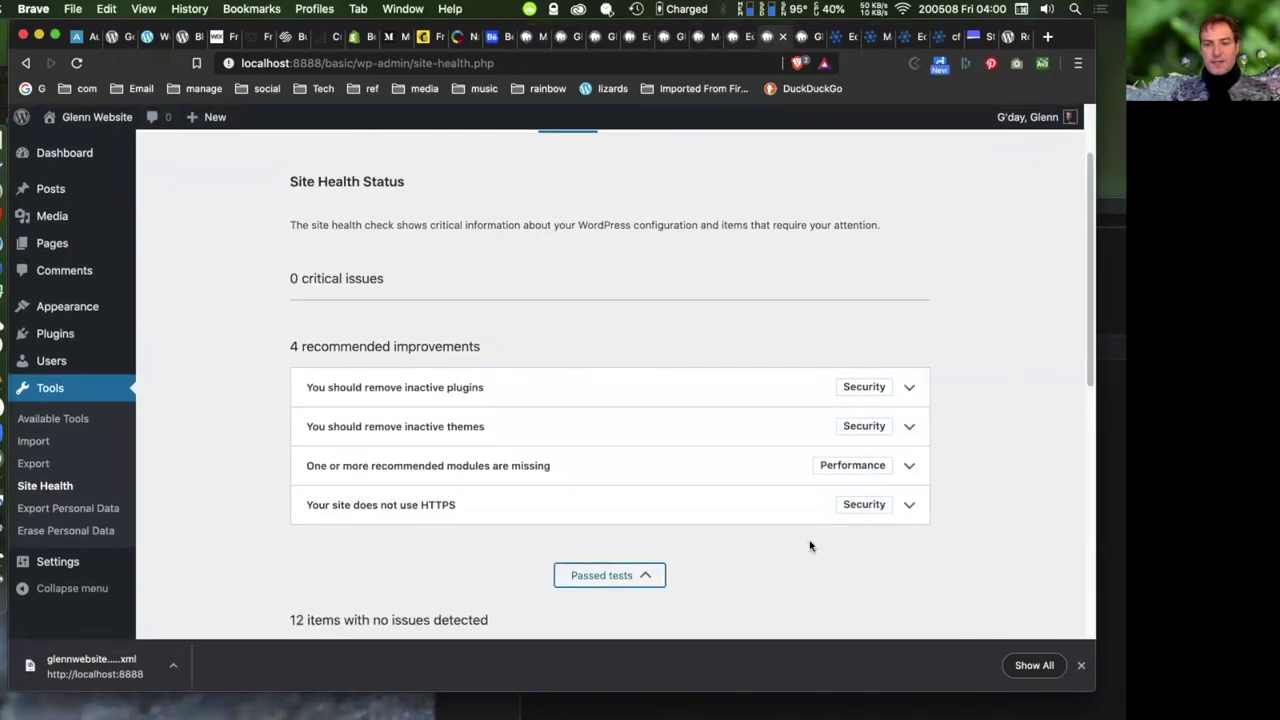
scroll(903, 526, "down", 5)
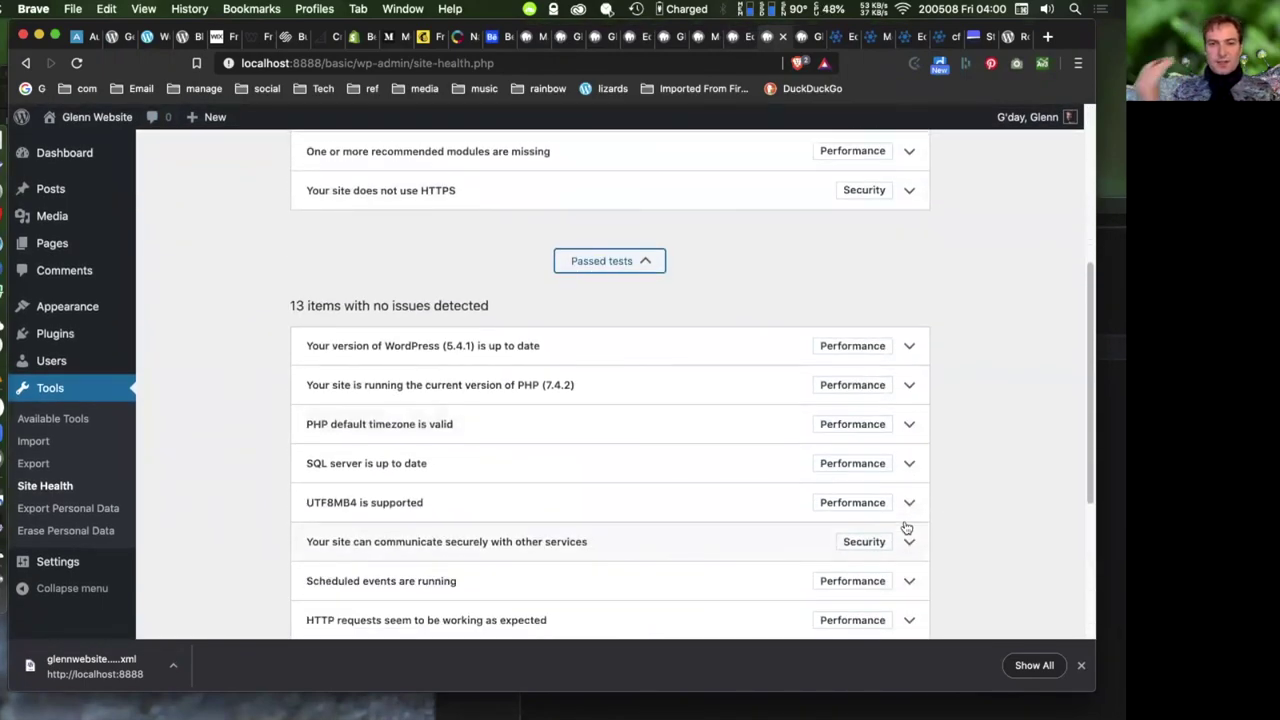
scroll(906, 527, "down", 1)
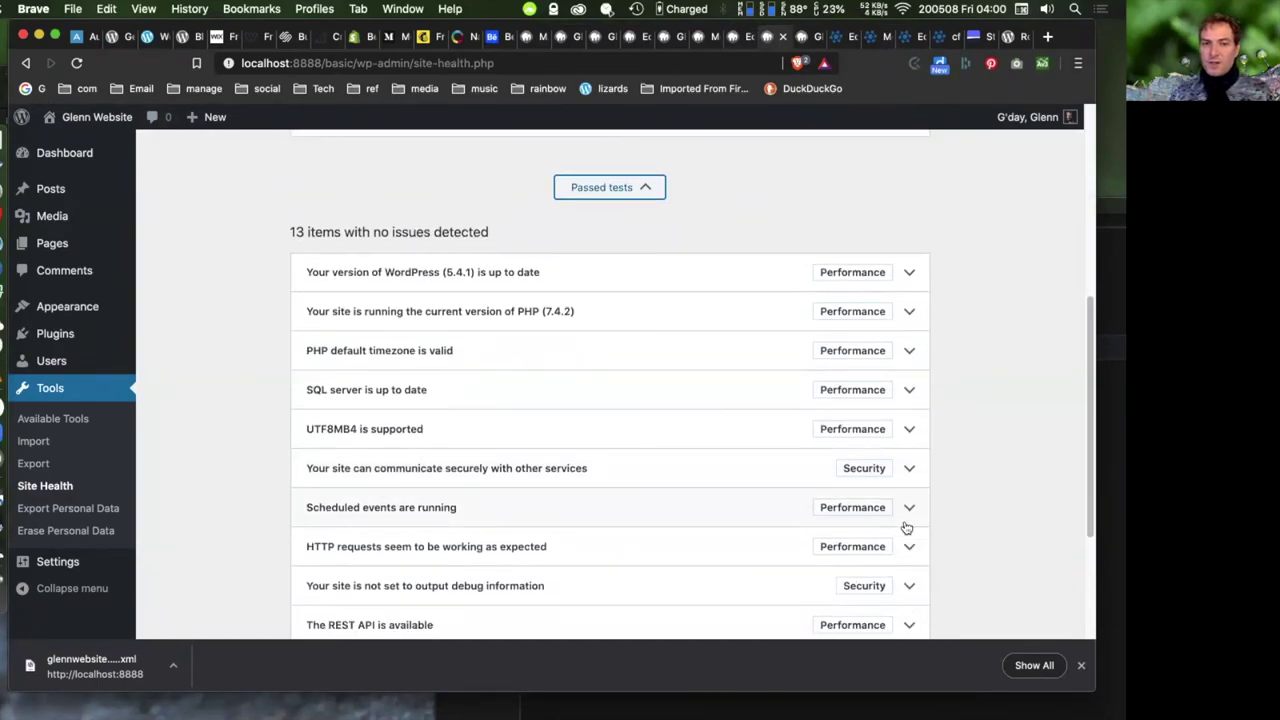
scroll(906, 527, "down", 1)
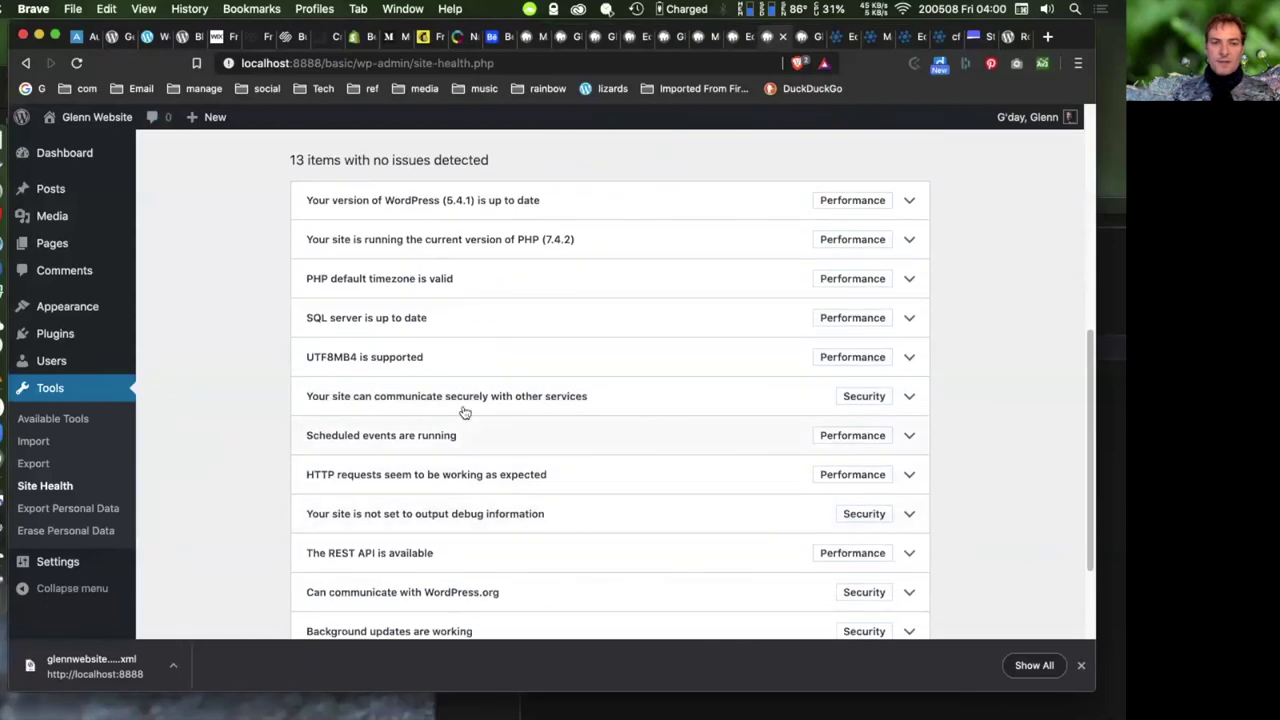
scroll(247, 408, "down", 1)
scroll(247, 408, "down", 2)
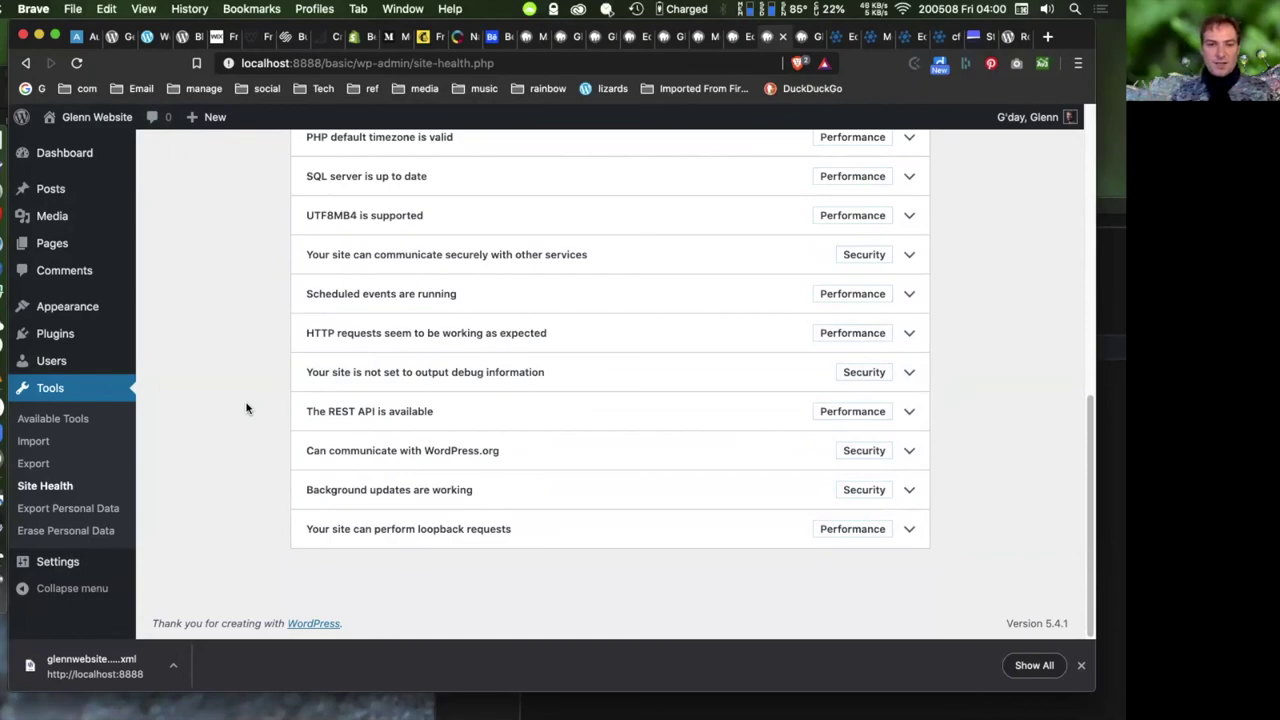
scroll(247, 408, "up", 10)
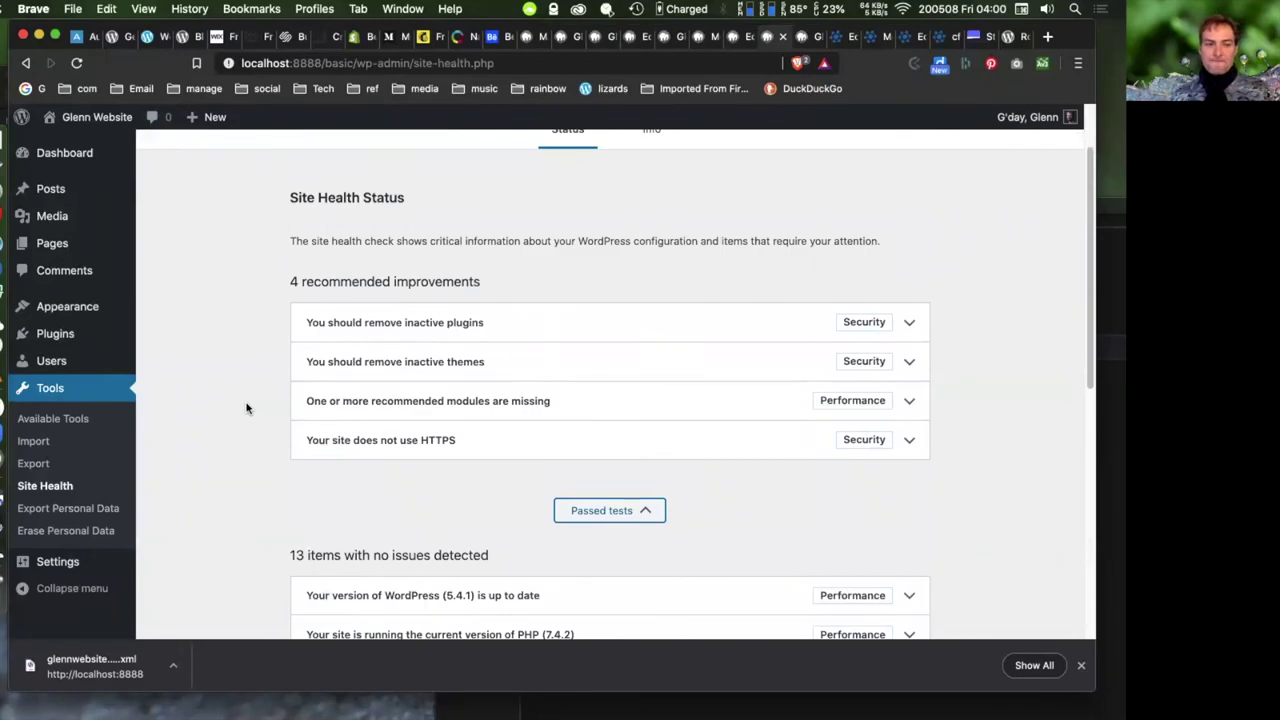
scroll(247, 408, "up", 2)
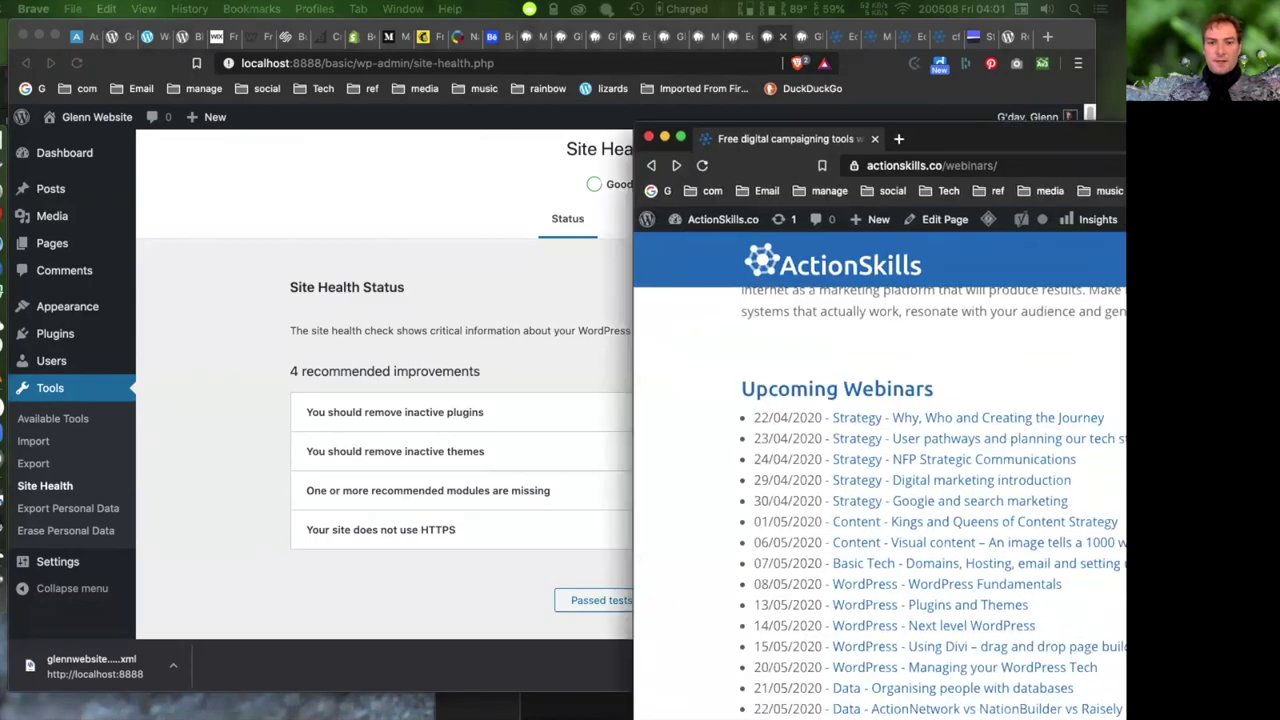
scroll(677, 480, "down", 3)
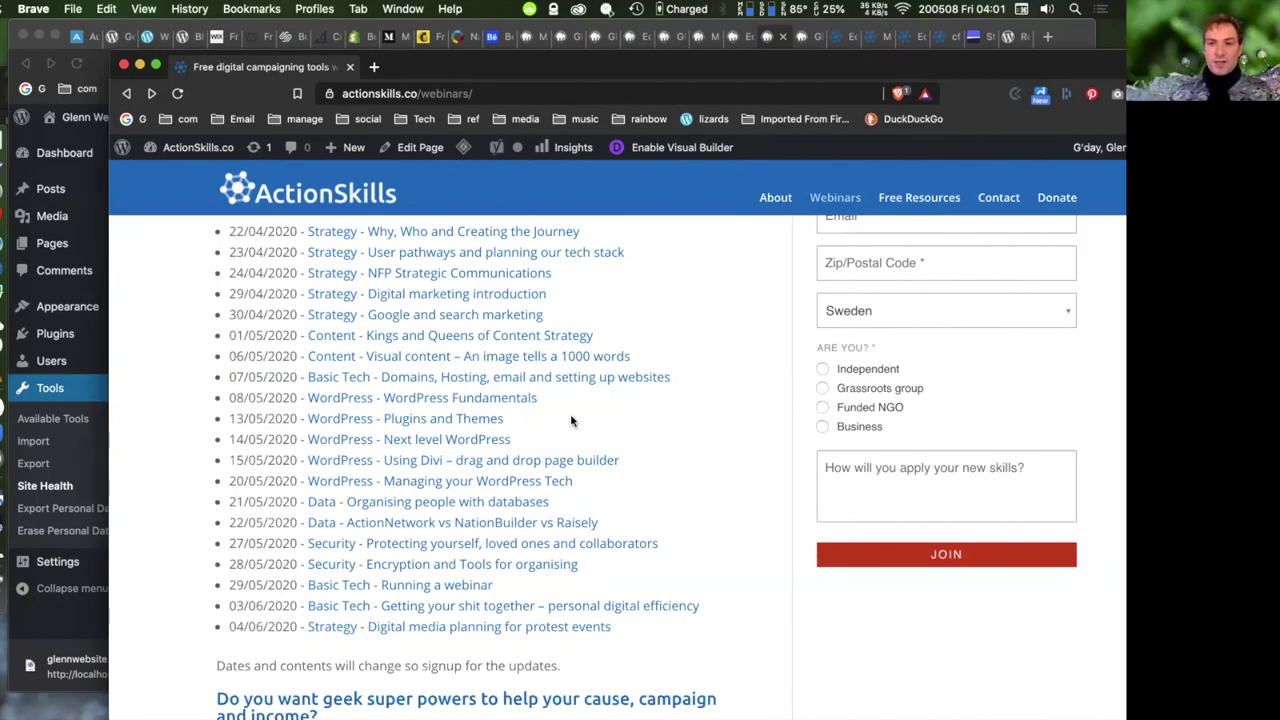
left_click_drag(686, 73, 520, 75)
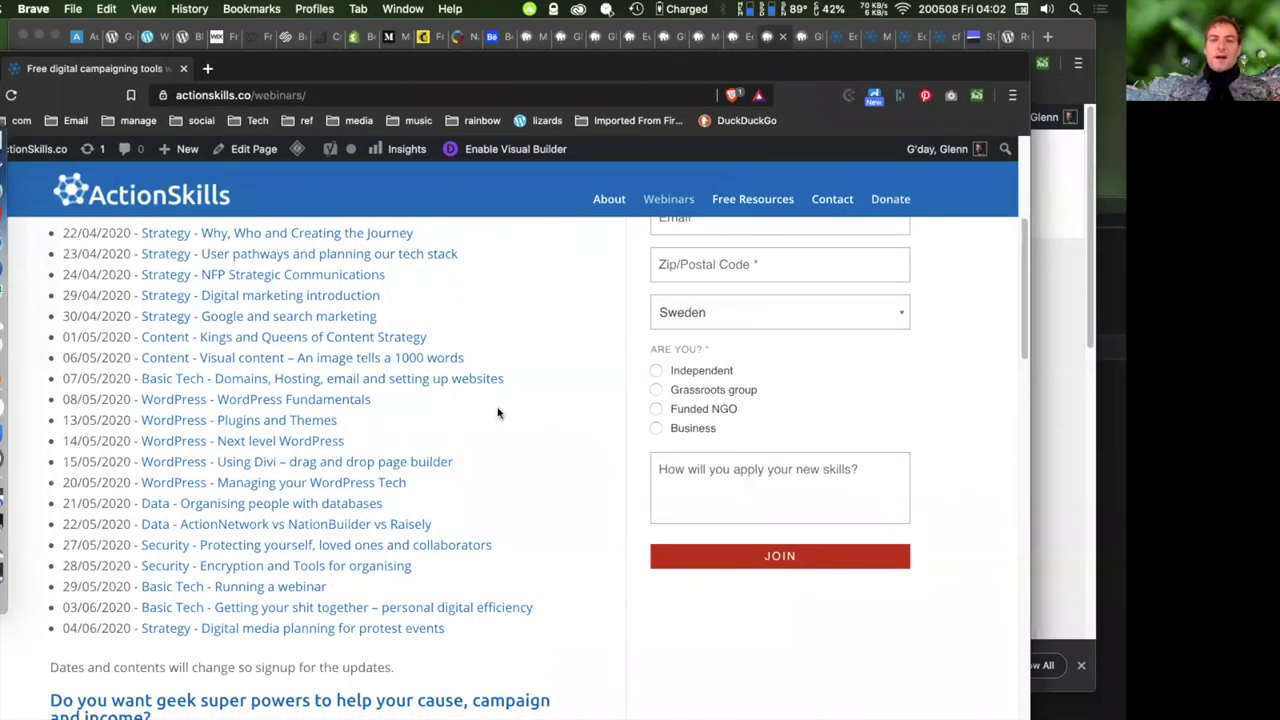